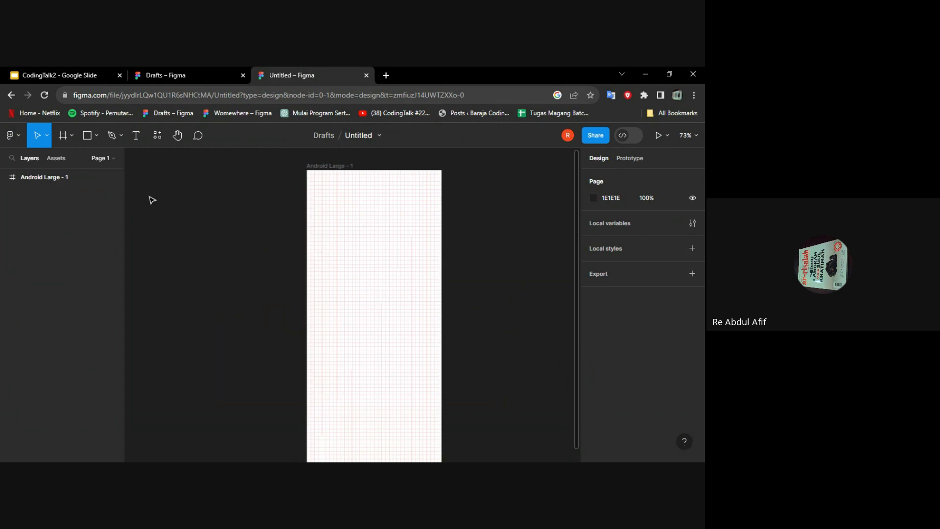
Step: Add the text "Save" to the upper-left area of the Android Large - 1 frame, at about X 66, Y 117
left_click(137, 136)
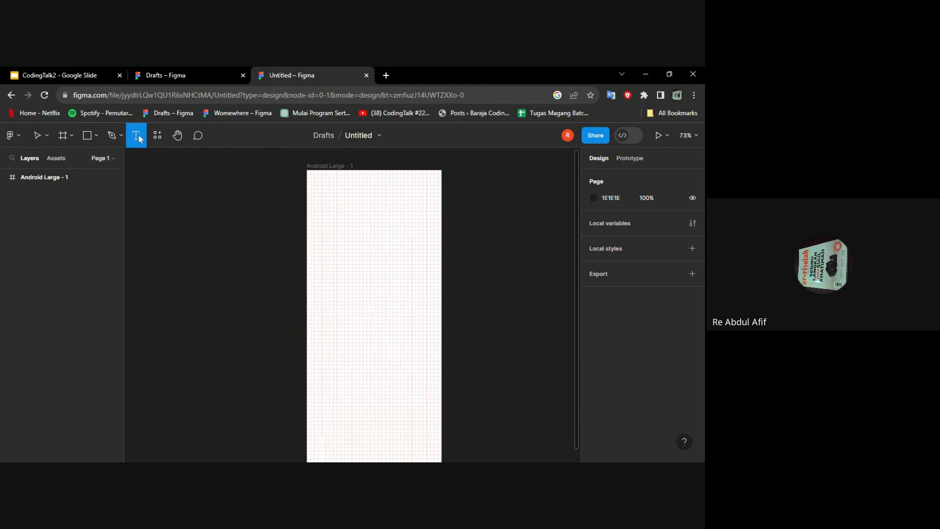
scroll(342, 243, "up", 5)
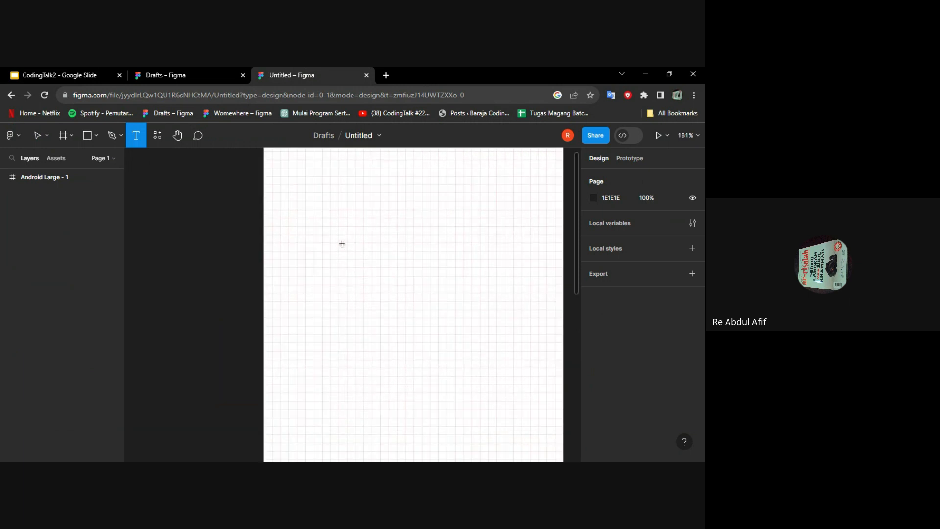
left_click(319, 241)
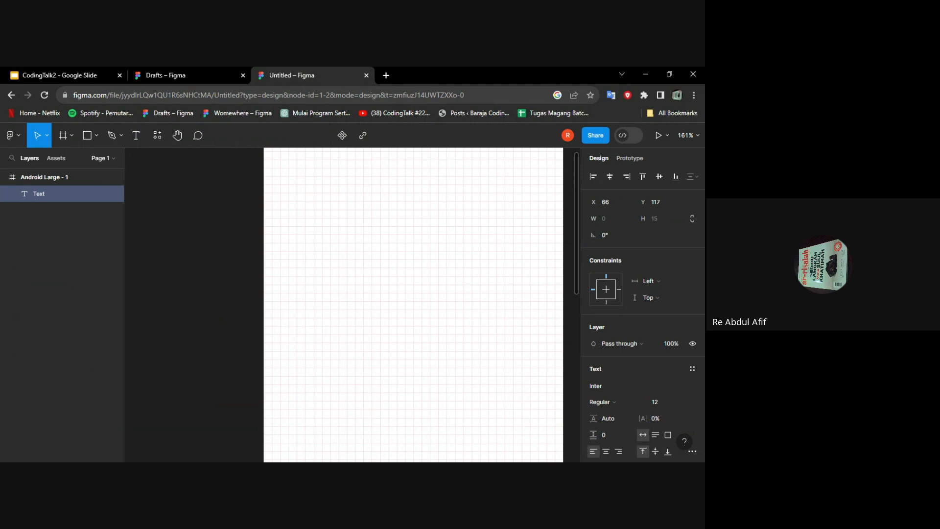
type("Save")
key("Escape")
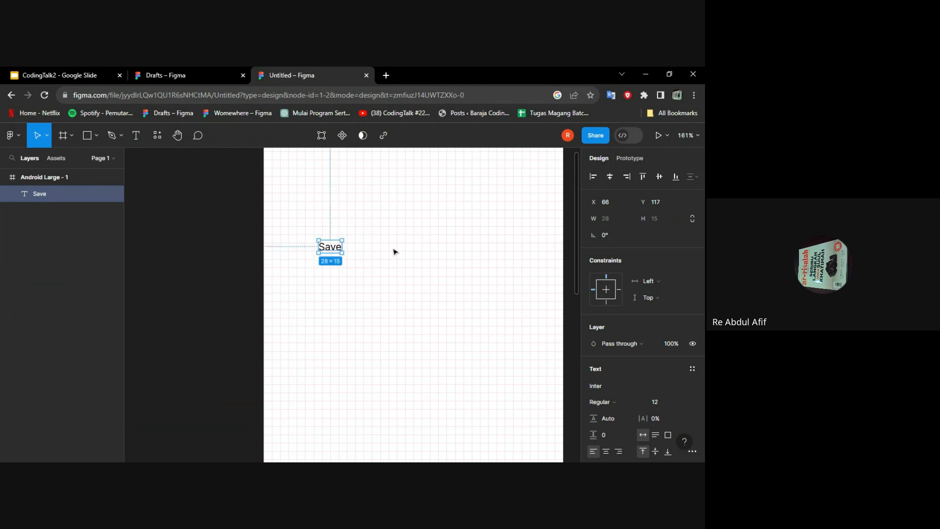
Step: Examine the design properties of the Save text layer, from position and constraints down to text and fill
left_click(370, 255)
left_click(333, 252)
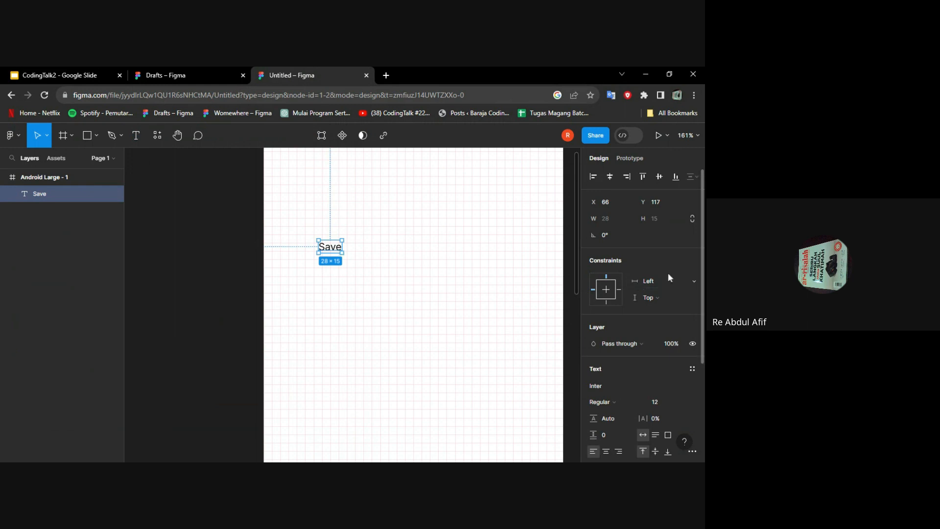
scroll(669, 276, "down", 3)
scroll(669, 277, "up", 3)
scroll(670, 278, "down", 3)
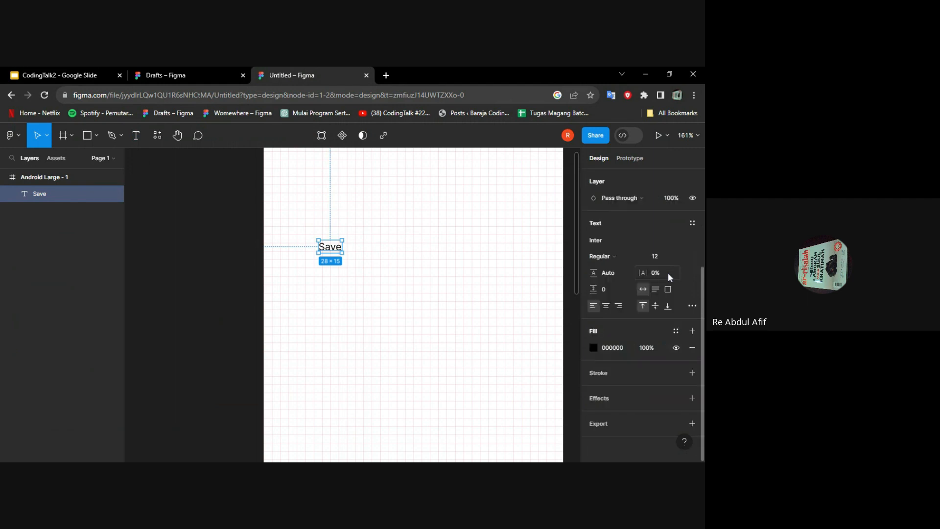
left_click(376, 262)
left_click(338, 249)
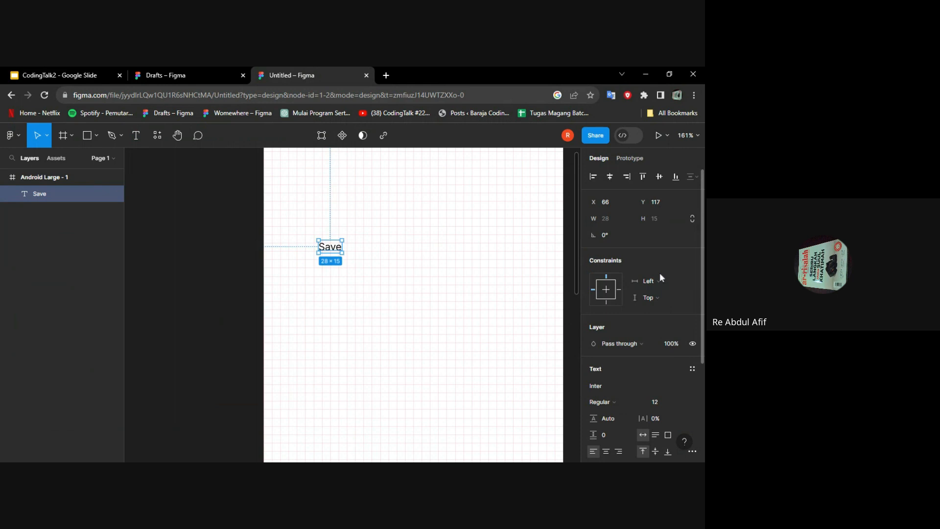
scroll(660, 274, "down", 3)
scroll(658, 284, "up", 3)
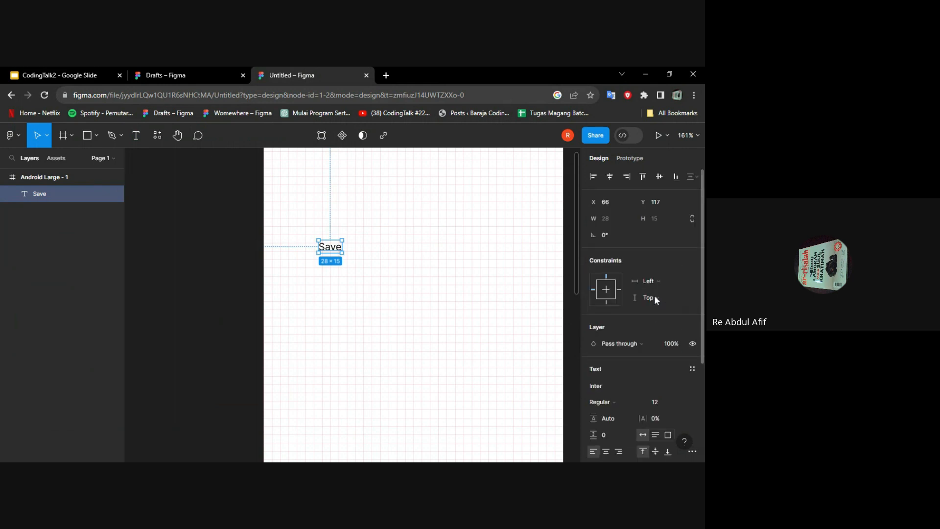
Step: Add auto layout to the Save text and widen the resulting frame to about 97
right_click(330, 247)
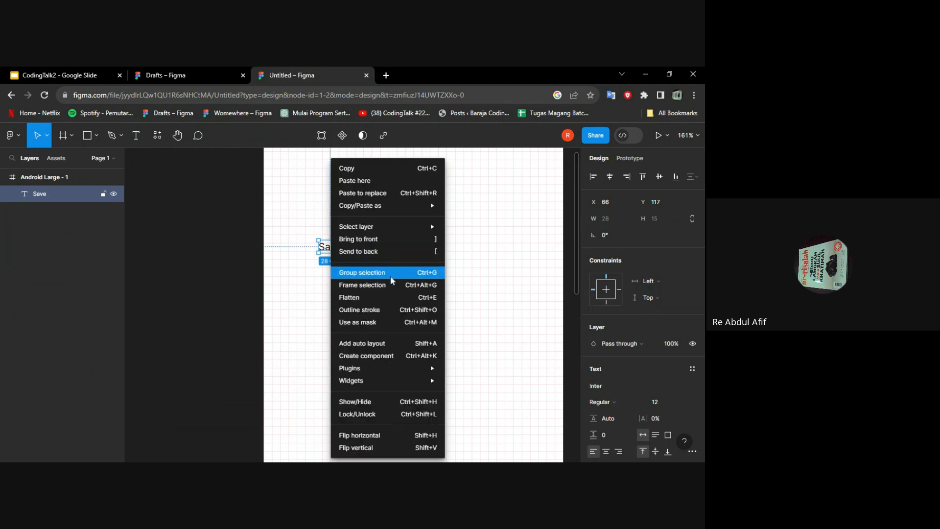
left_click(377, 346)
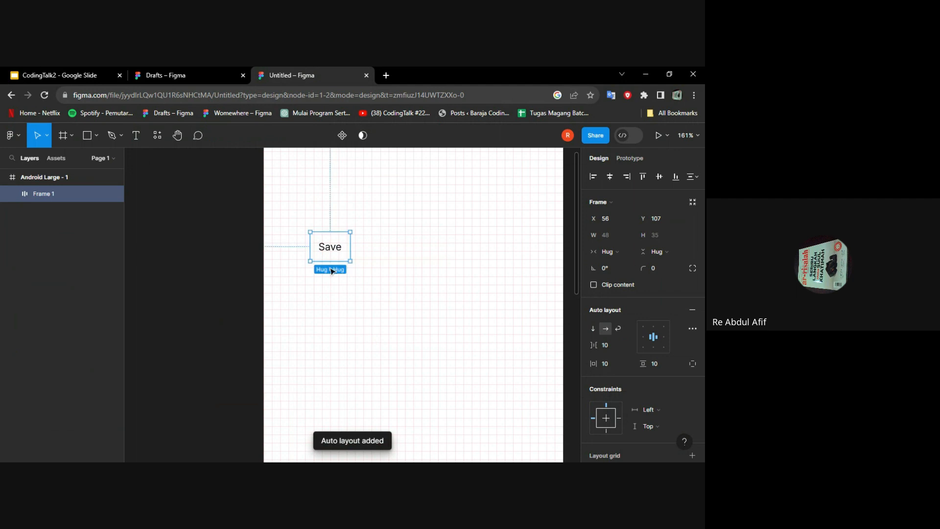
scroll(342, 244, "down", 3)
scroll(341, 244, "up", 5)
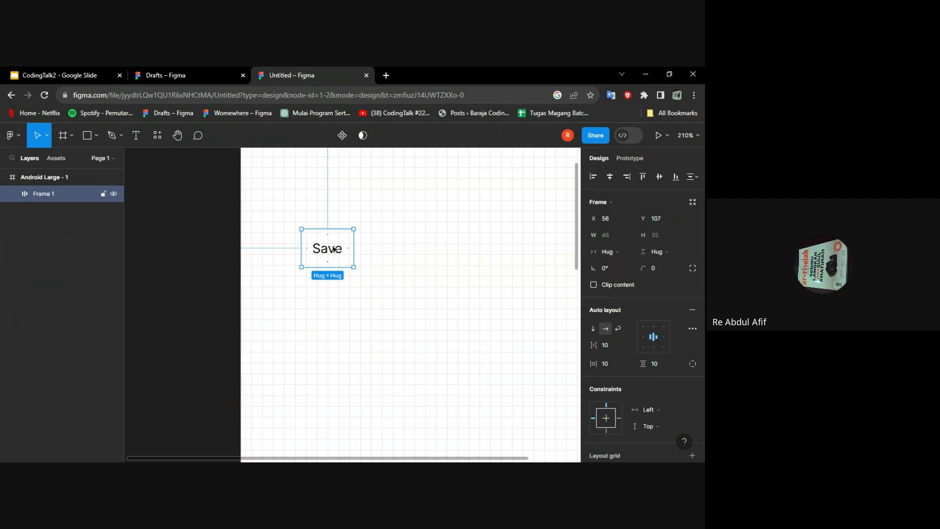
left_click_drag(353, 246, 408, 247)
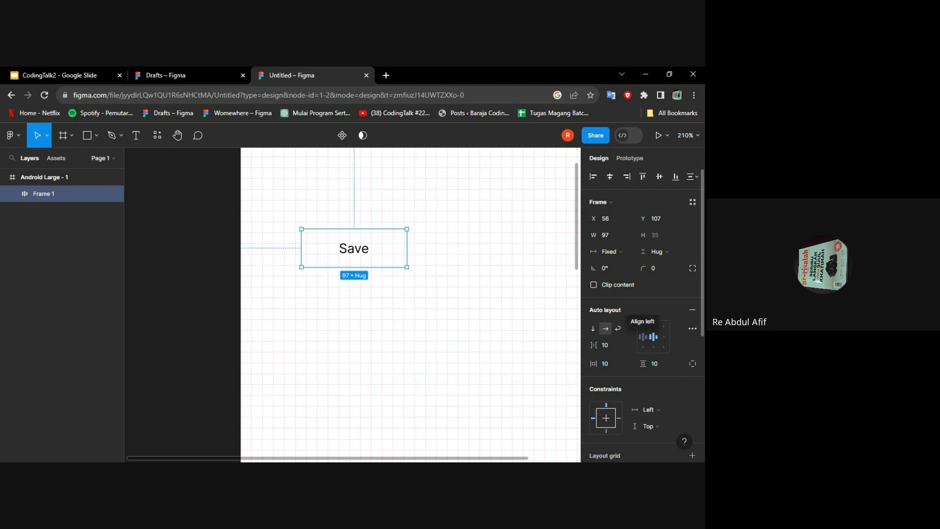
Step: Try right and left alignment for the Save label inside its auto layout frame, and return it to centre
left_click(664, 337)
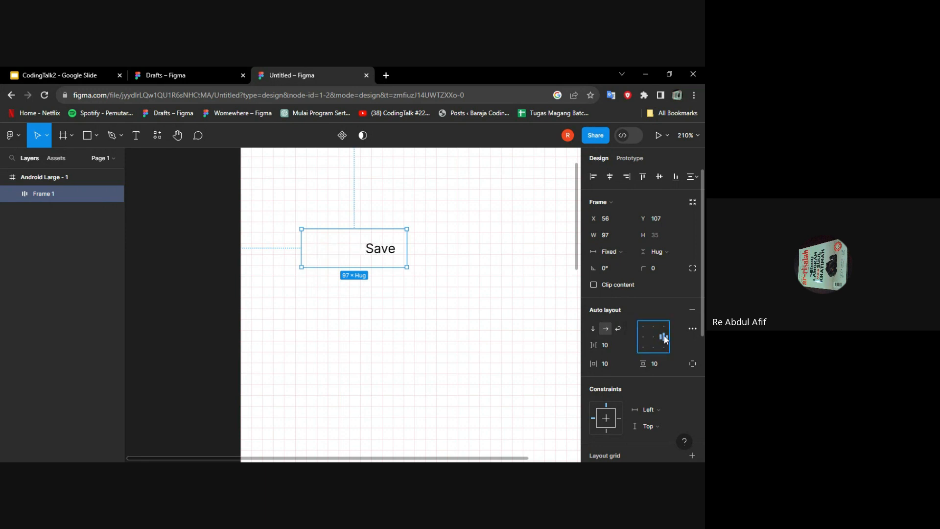
left_click(653, 337)
left_click(639, 336)
left_click(655, 338)
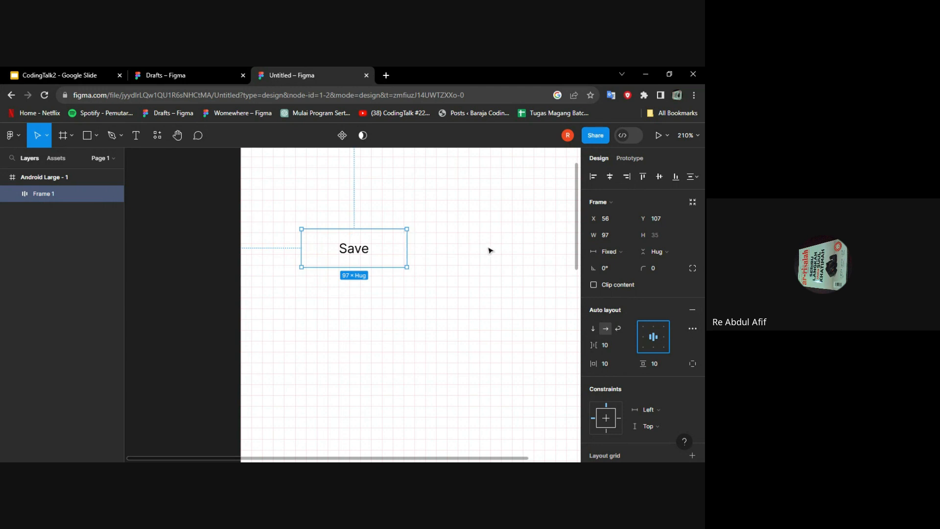
Step: Give the auto layout frame around Save a solid blue-violet fill, colour 5840EA
left_click(454, 248)
left_click(355, 252)
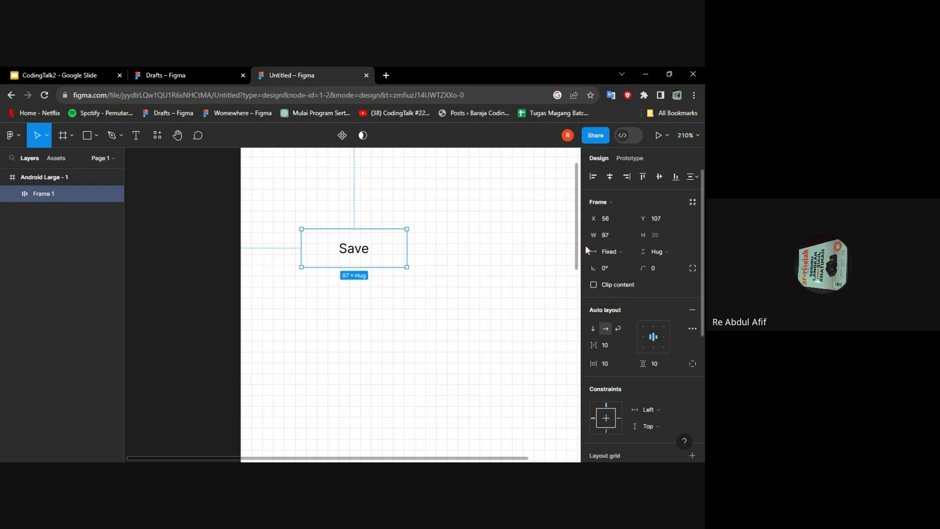
scroll(618, 266, "down", 5)
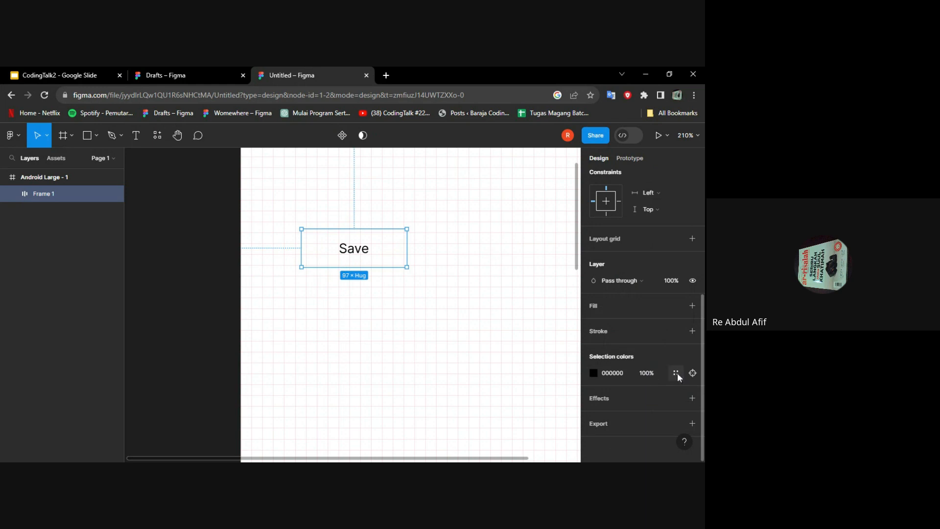
left_click(693, 306)
left_click(674, 309)
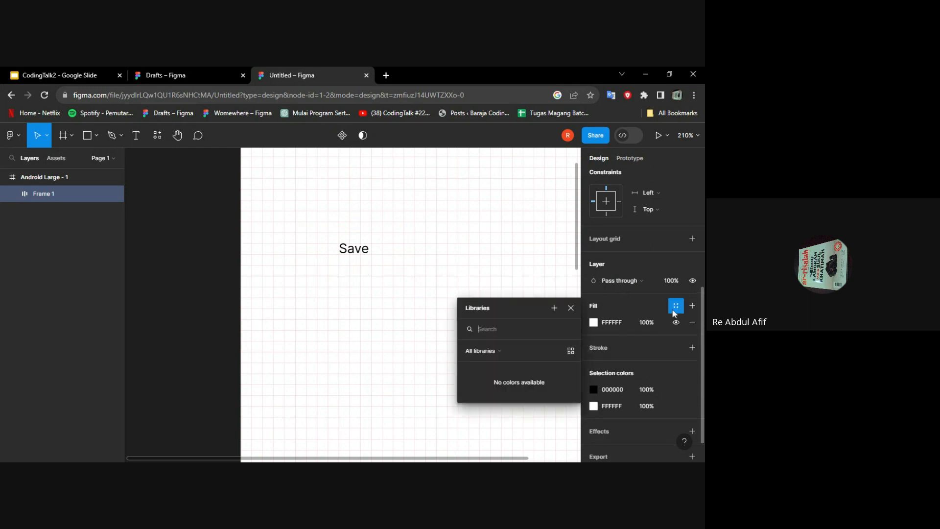
left_click(611, 323)
left_click(593, 323)
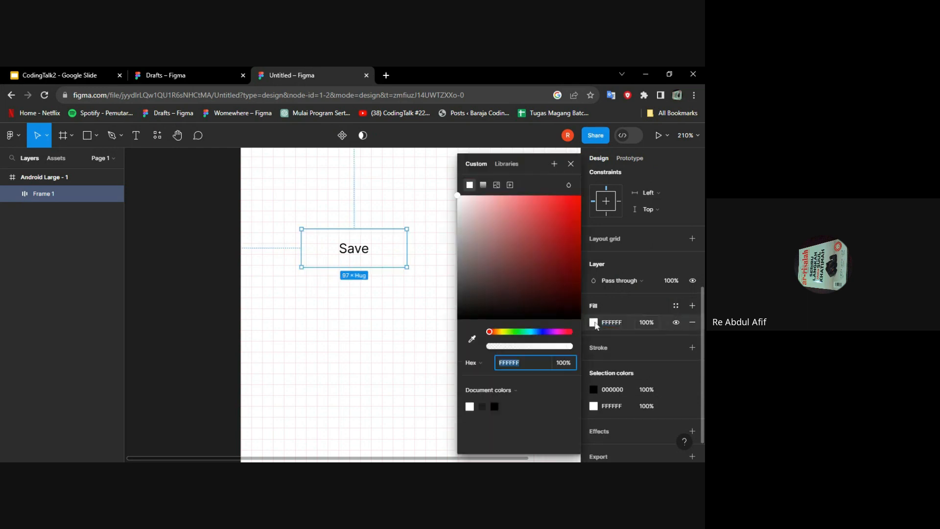
left_click(470, 240)
left_click_drag(483, 250, 505, 265)
left_click_drag(523, 332, 549, 334)
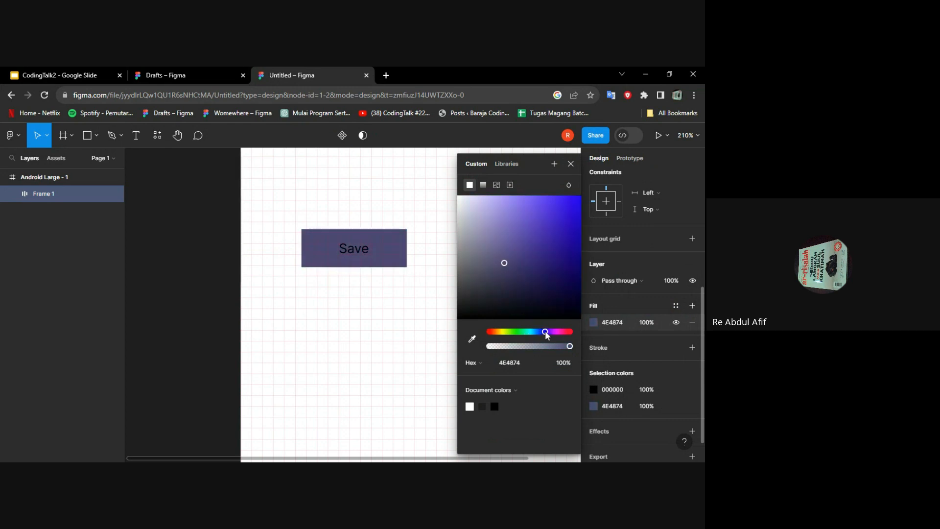
mouse_move(542, 217)
left_mouse_down()
mouse_move(547, 202)
mouse_move(549, 213)
left_mouse_up()
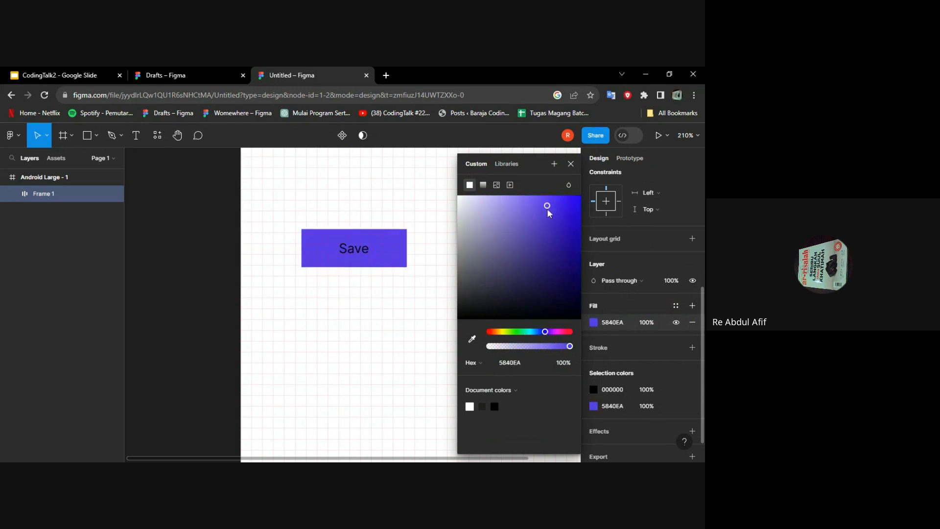
left_click(402, 290)
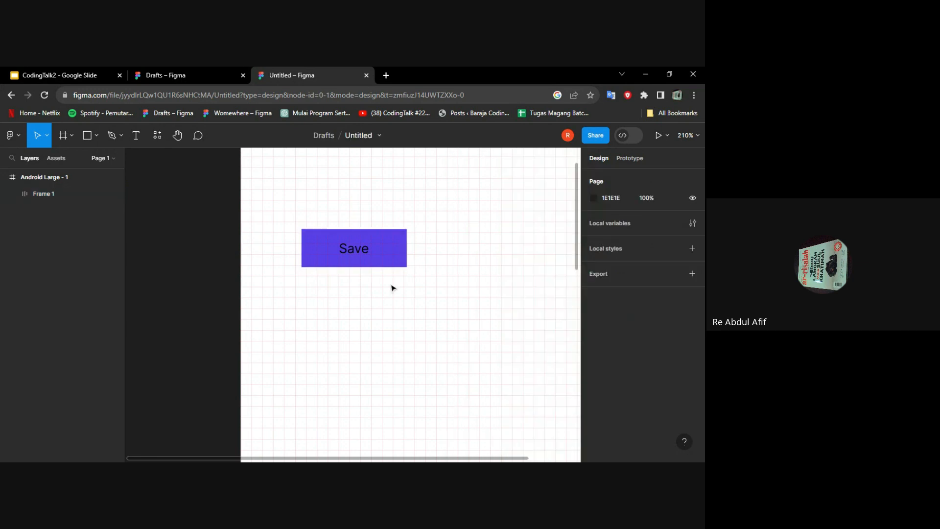
Step: Set the font weight of the button's Save label to Bold
left_click(358, 250)
left_click(360, 250)
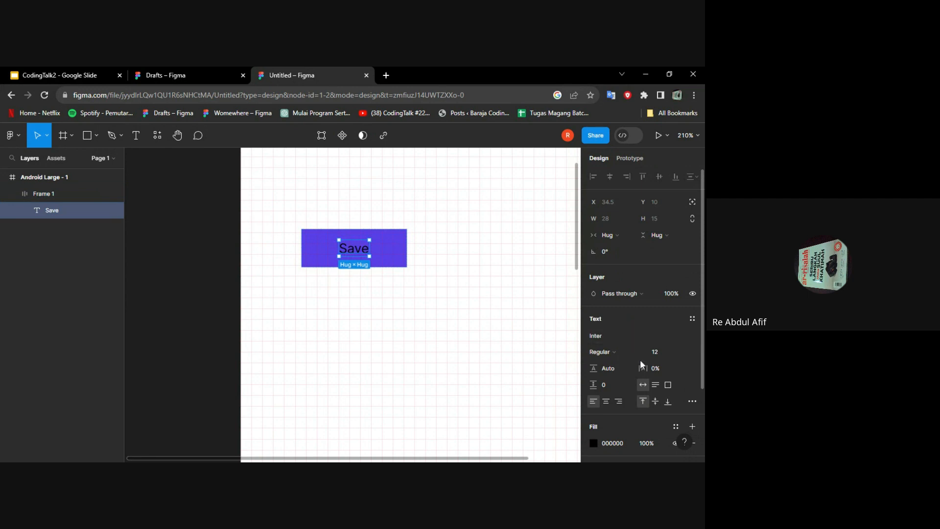
scroll(640, 363, "down", 2)
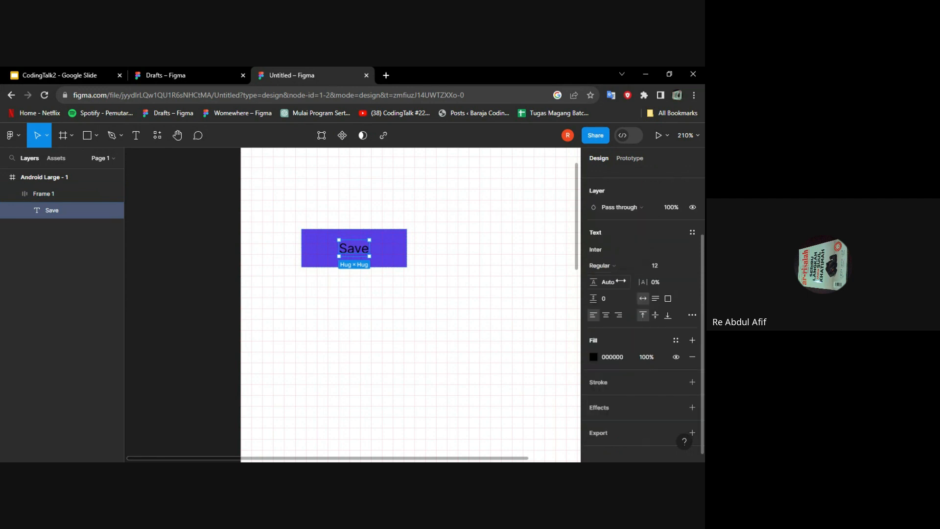
left_click(638, 266)
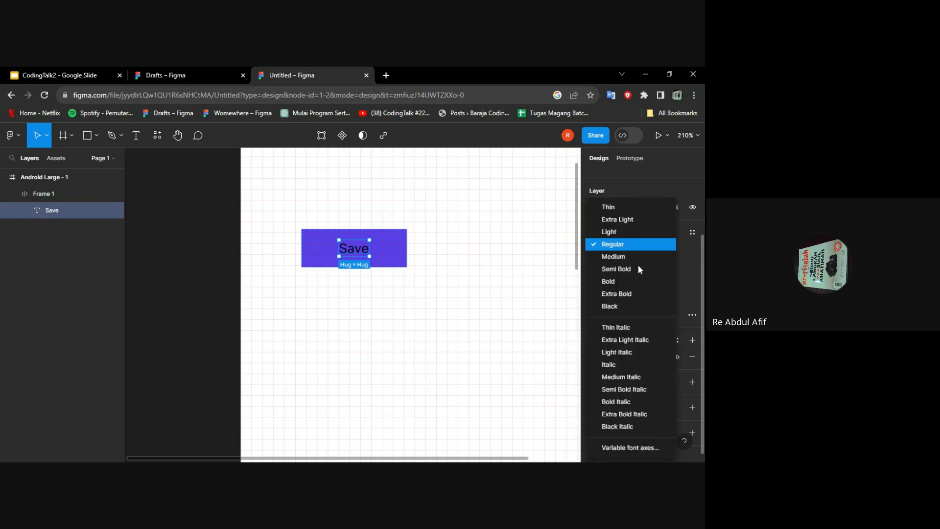
left_click(619, 282)
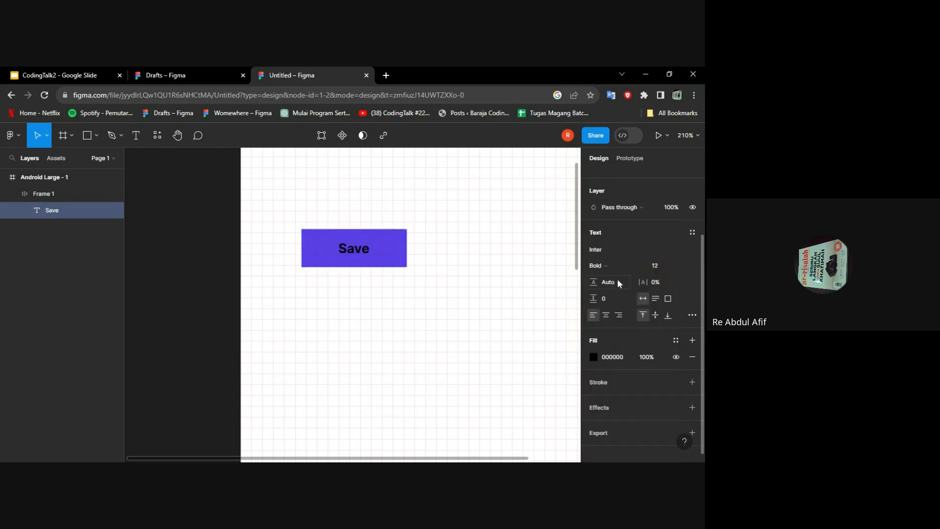
left_click(514, 233)
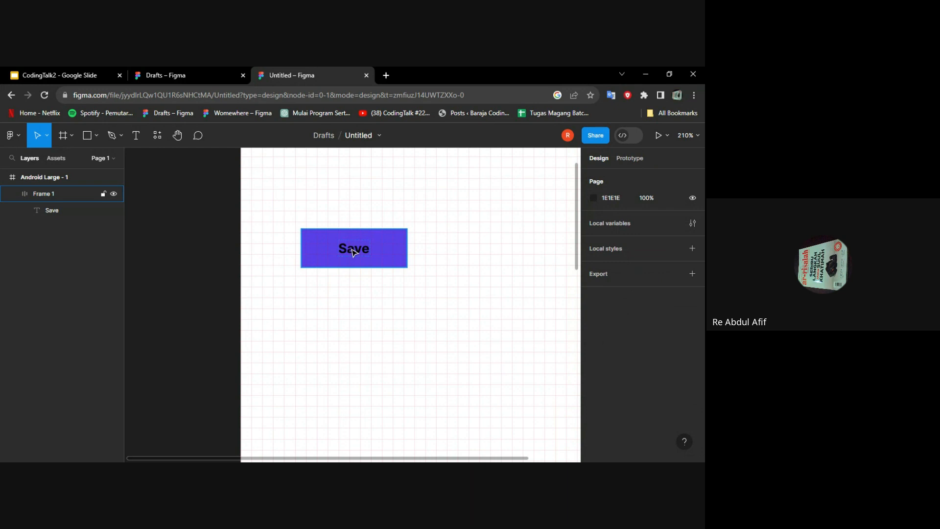
Step: Inspect the Save label's text settings and the button frame's layout up close
scroll(383, 255, "up", 3)
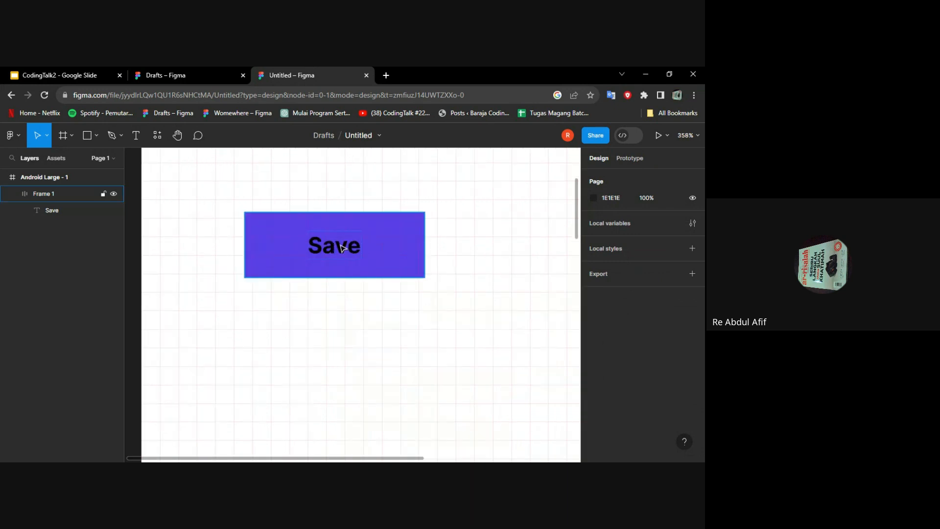
double_click(342, 248)
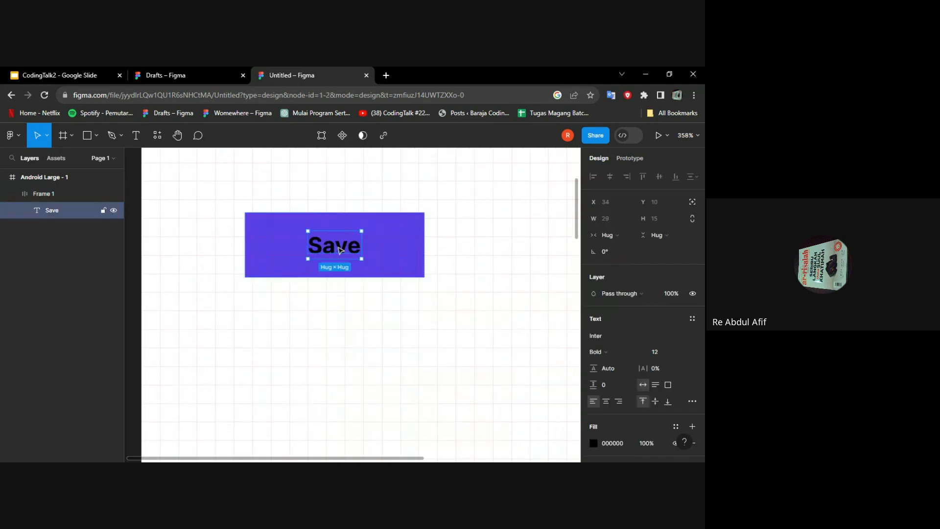
scroll(659, 318, "down", 2)
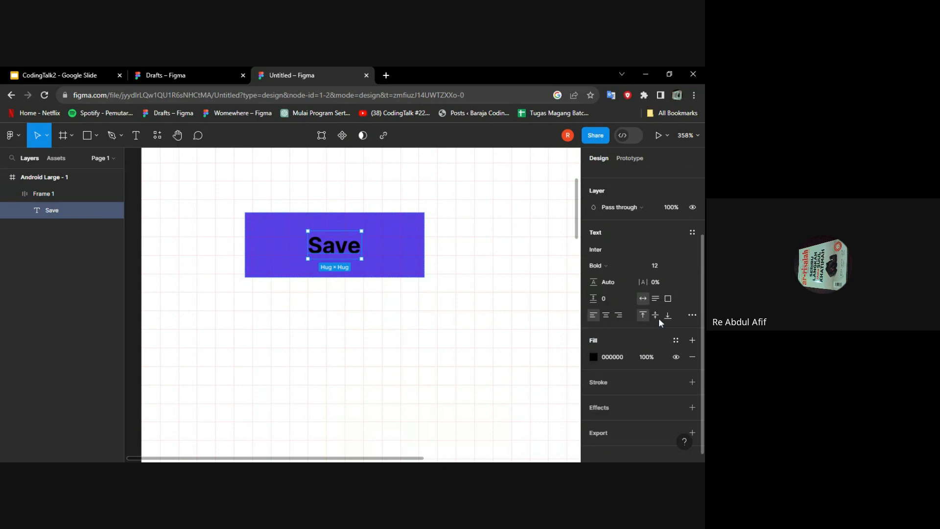
left_click(512, 307)
left_click(376, 230)
scroll(462, 246, "down", 3)
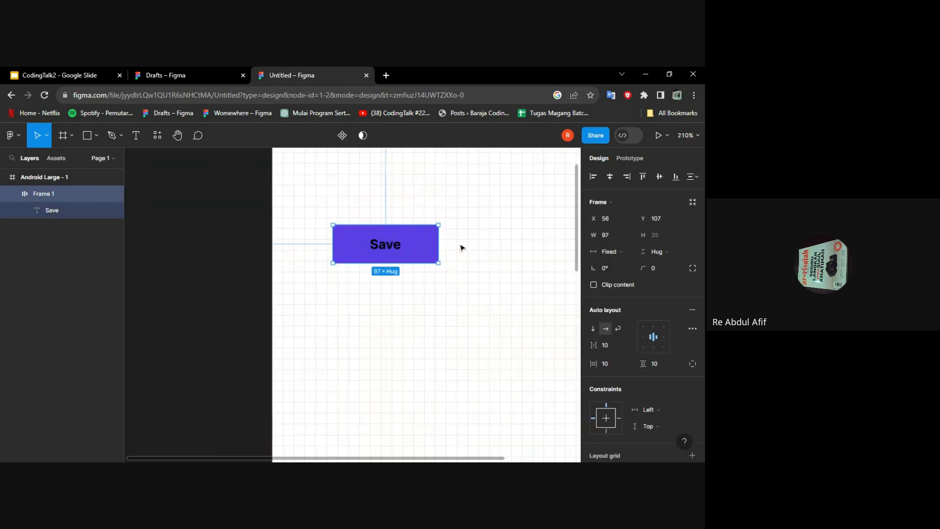
left_click(486, 226)
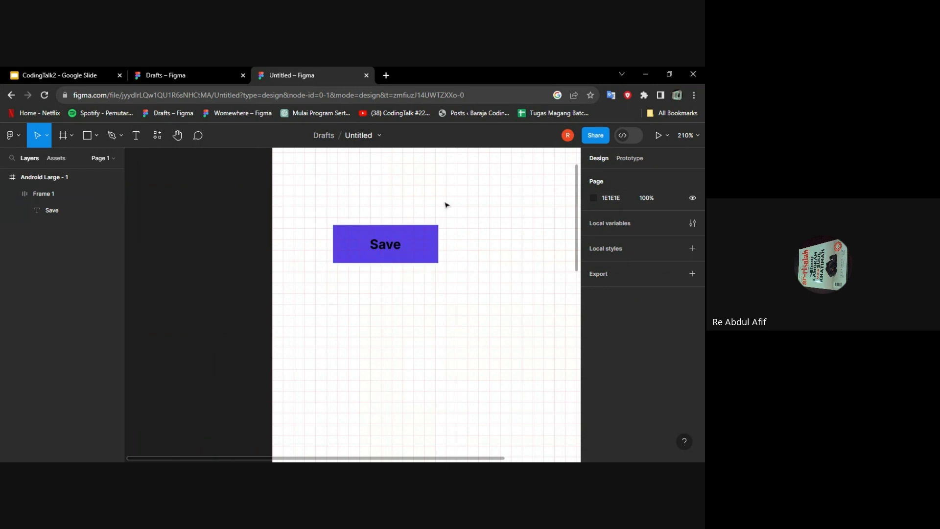
scroll(445, 205, "right", 3)
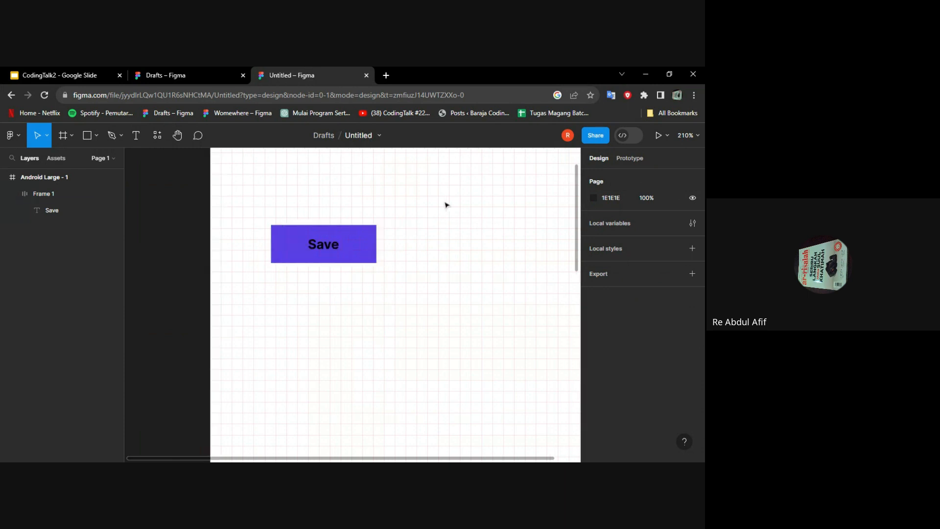
Step: Round the corners of the Save button's frame with a corner radius of 25
left_click(362, 250)
scroll(350, 219, "up", 5)
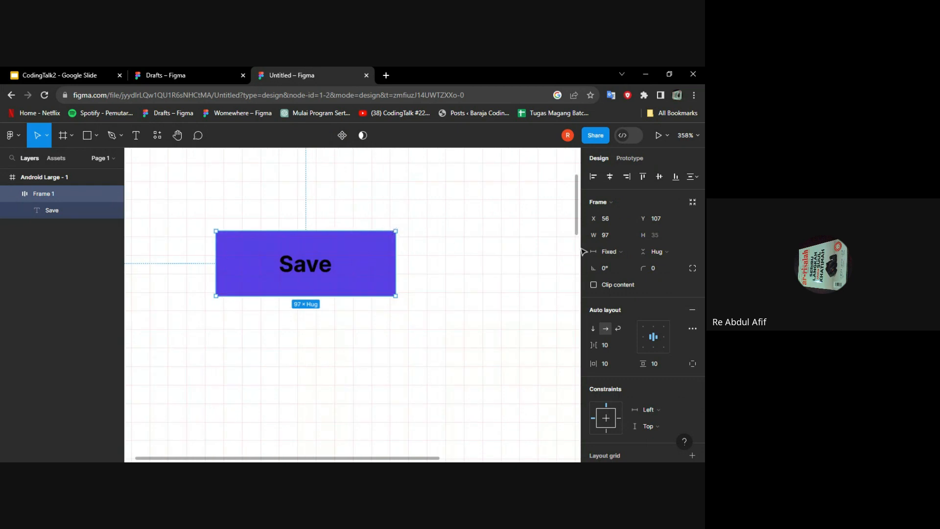
scroll(631, 269, "down", 4)
scroll(637, 271, "up", 4)
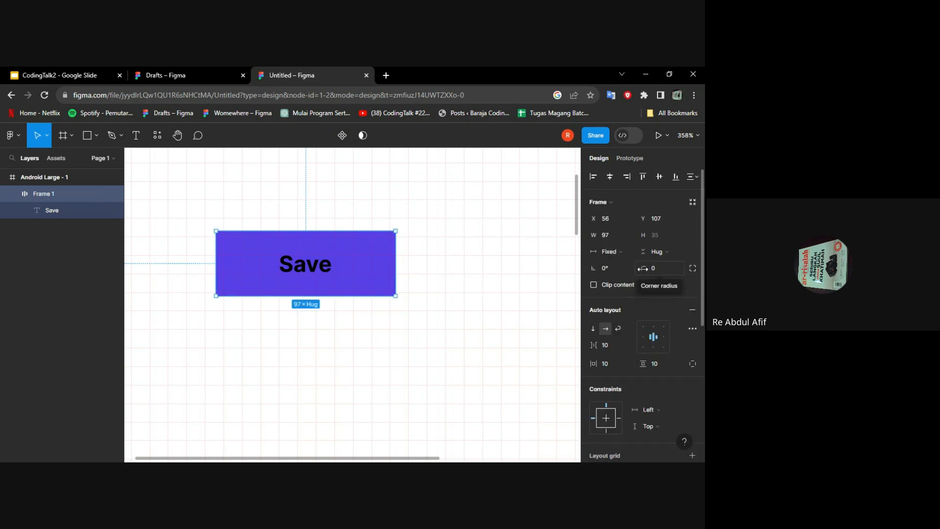
left_click(667, 268)
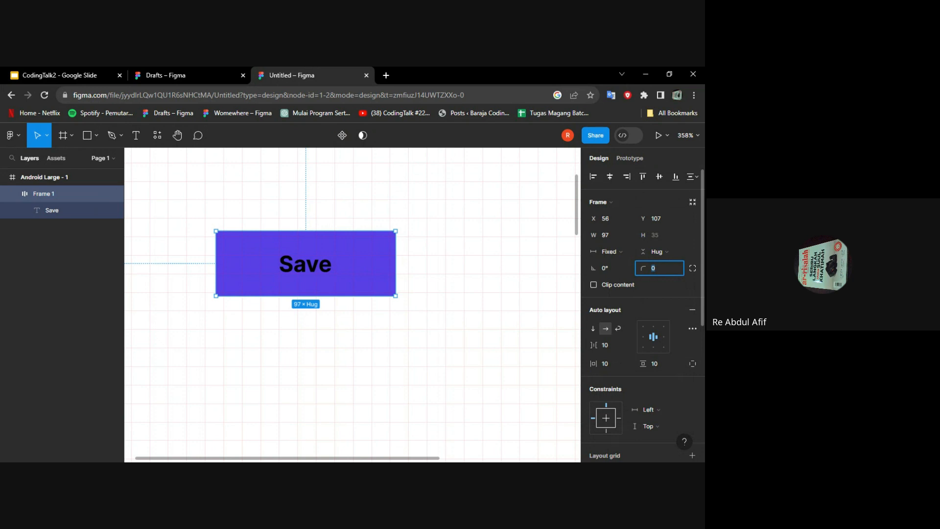
type("25")
key("Return")
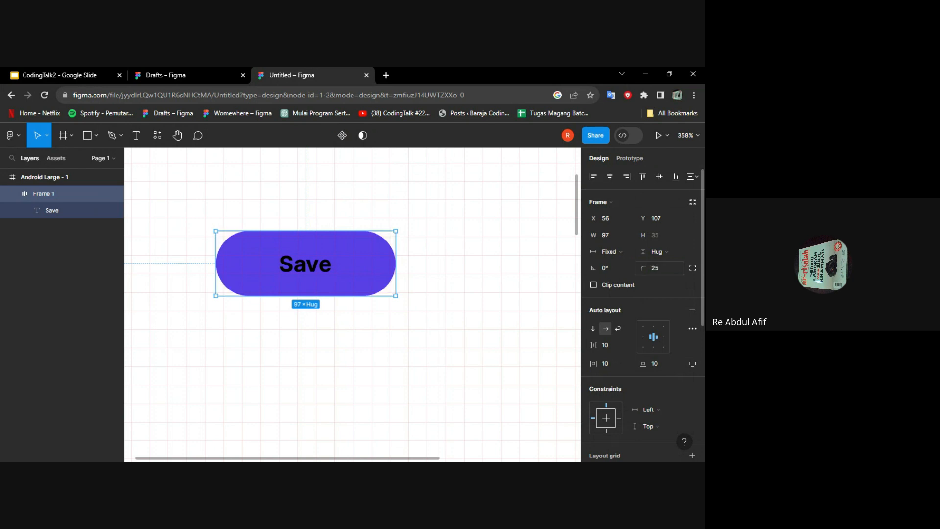
left_click(508, 271)
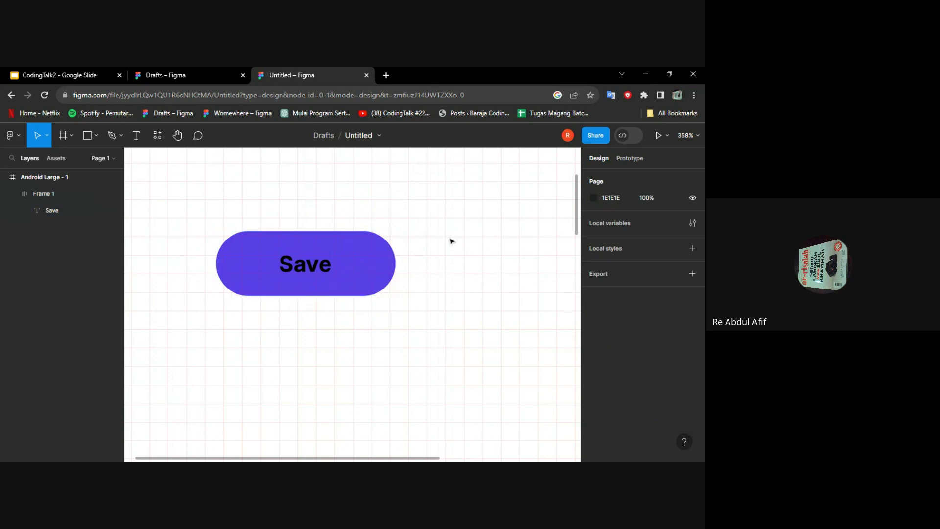
Step: Move the Save button down to the lower right area of the Android frame, at X 230, Y 550
scroll(451, 241, "down", 6)
scroll(425, 268, "down", 2)
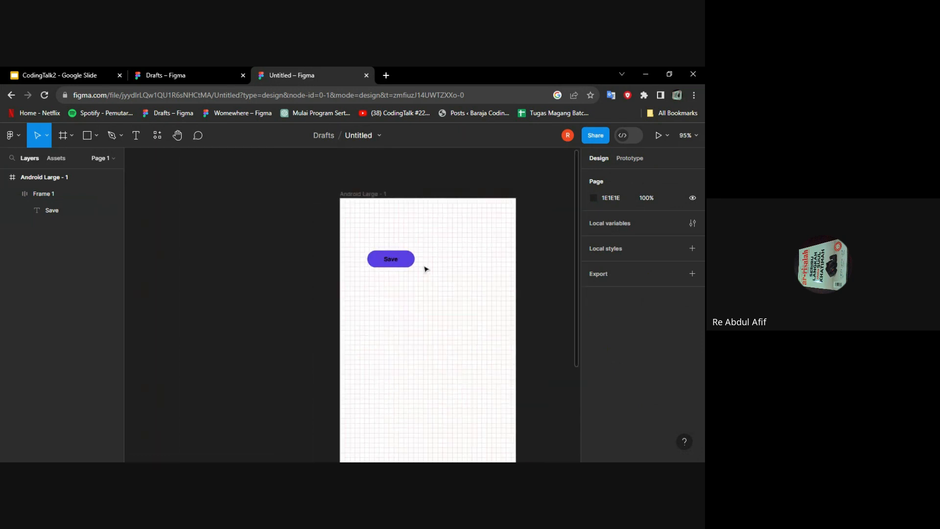
left_click_drag(390, 264, 472, 401)
scroll(478, 304, "down", 2)
scroll(479, 304, "down", 1)
left_click_drag(471, 280, 475, 340)
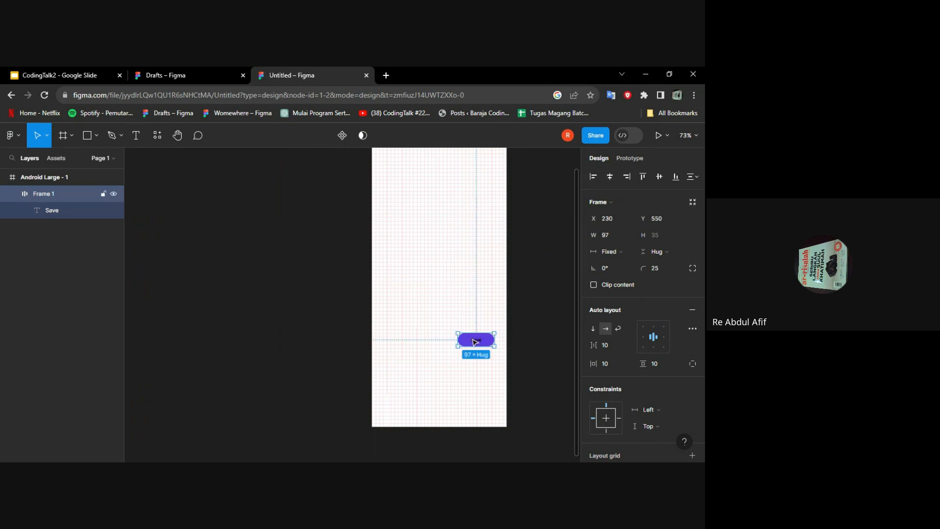
scroll(502, 294, "right", 2)
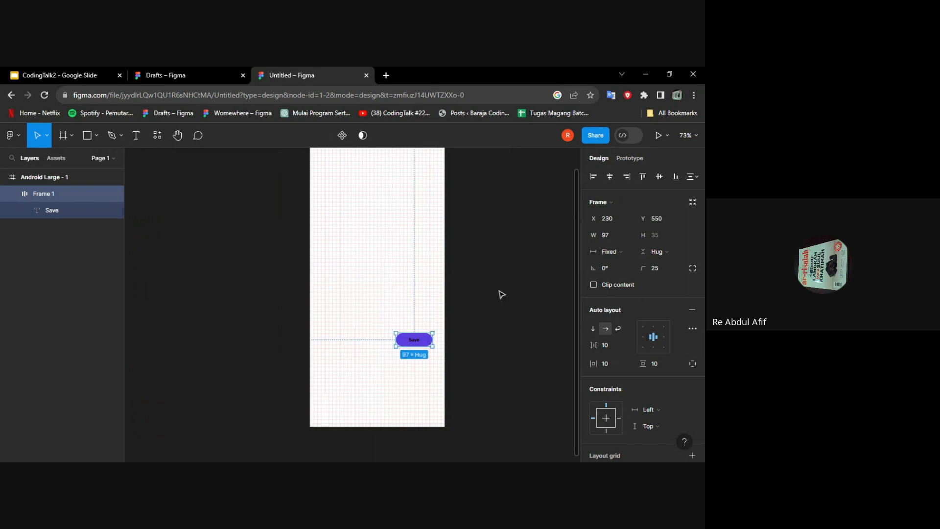
scroll(376, 323, "up", 3)
left_click(387, 327)
left_click(440, 357)
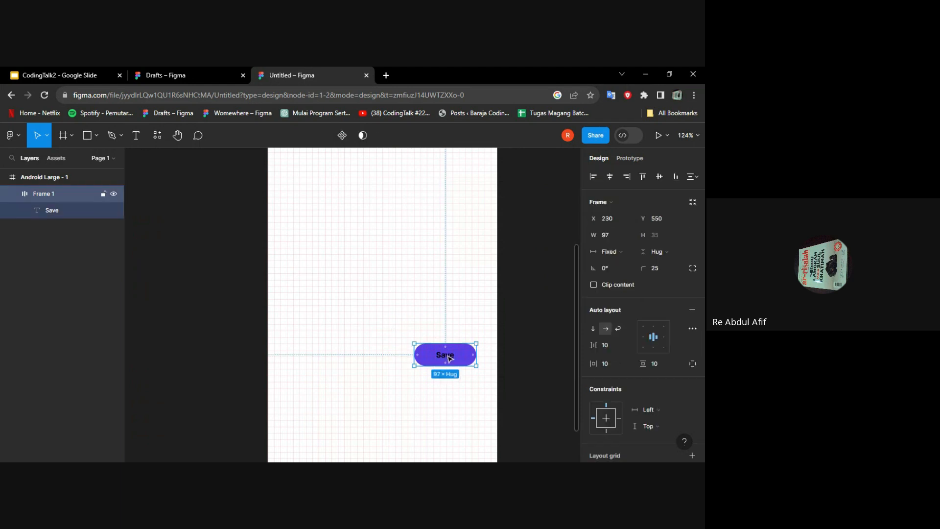
Step: Move the Save button across to X 110, Y 550, and duplicate it with the copy placed at X 220, Y 585
scroll(439, 343, "down", 2)
scroll(437, 320, "up", 4)
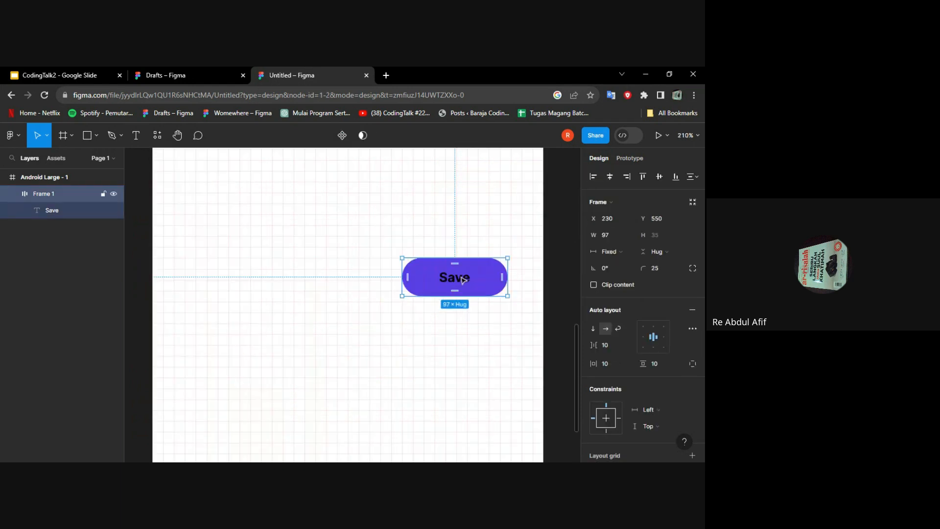
left_click_drag(466, 279, 336, 279)
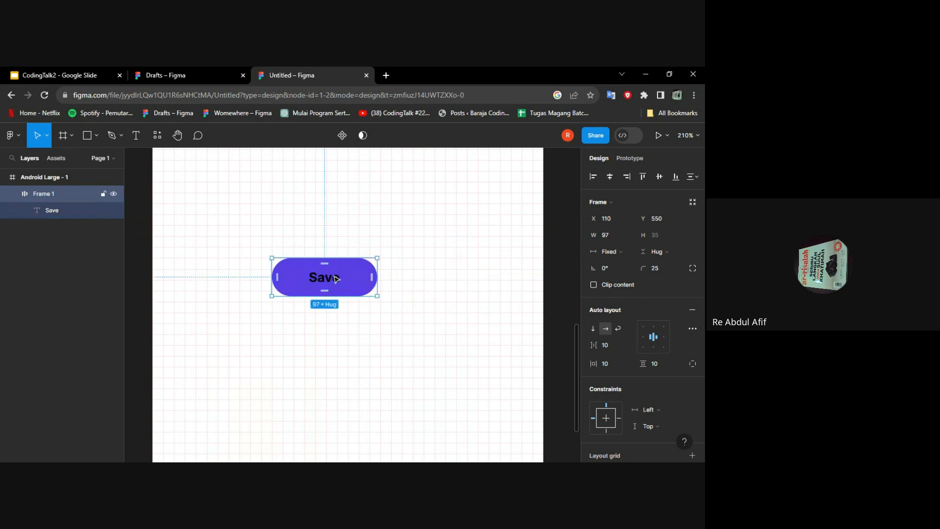
key("ctrl+d")
left_click_drag(350, 273, 459, 317)
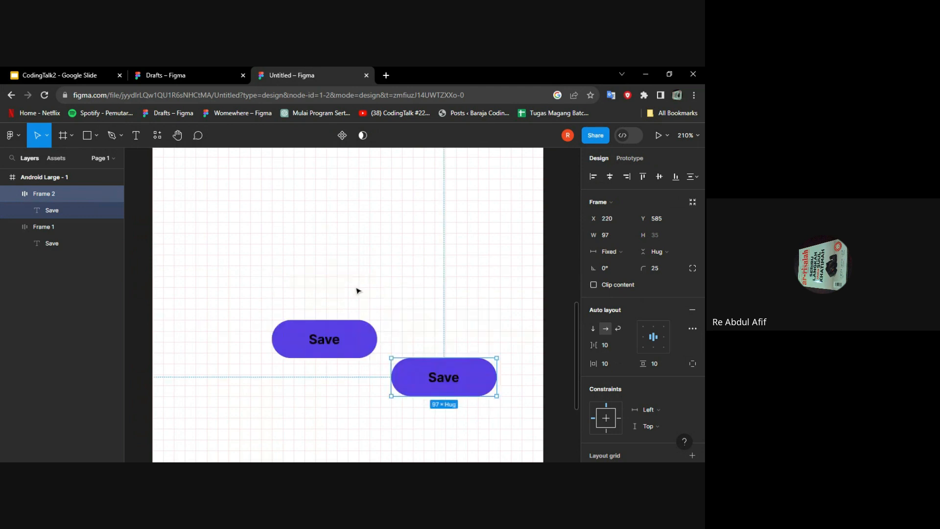
Step: Try making two more copies of the Save button above the existing pair, and delete both extra copies
scroll(357, 289, "up", 3)
scroll(384, 292, "down", 3)
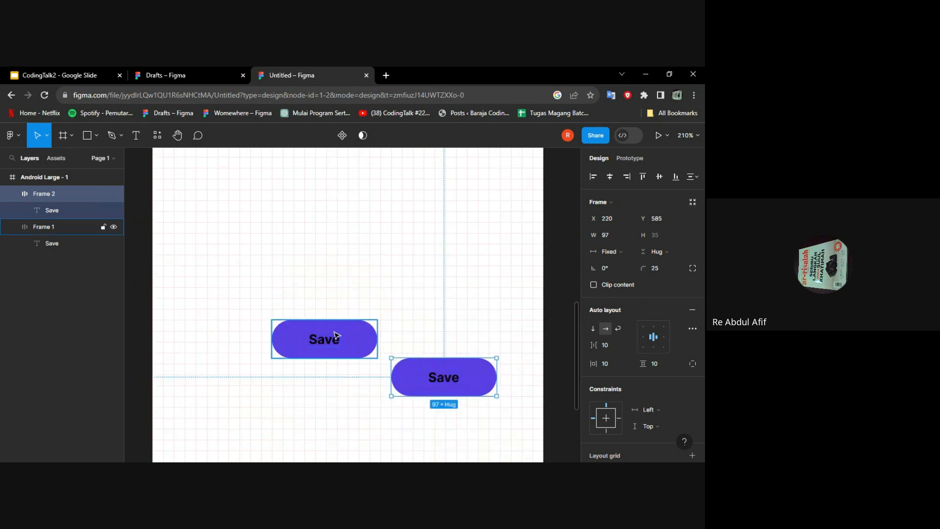
left_click(337, 336)
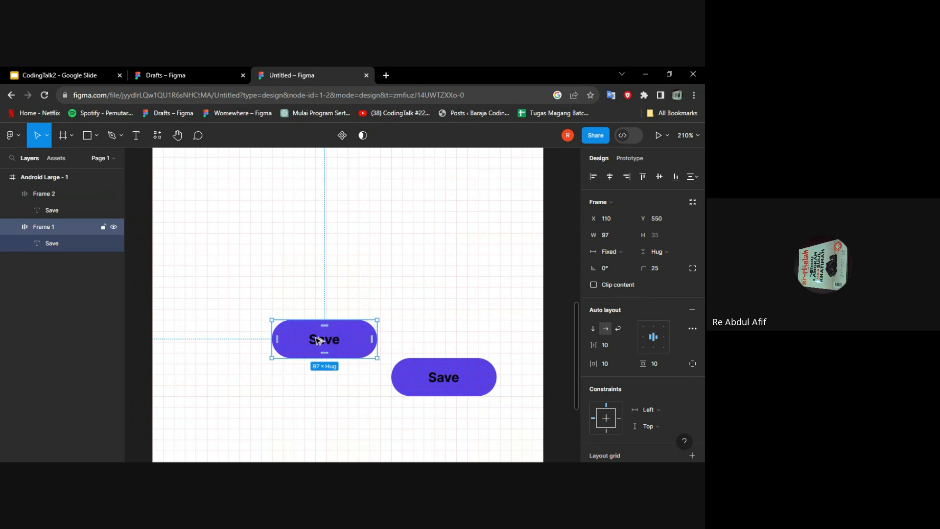
left_click_drag(326, 344, 410, 264)
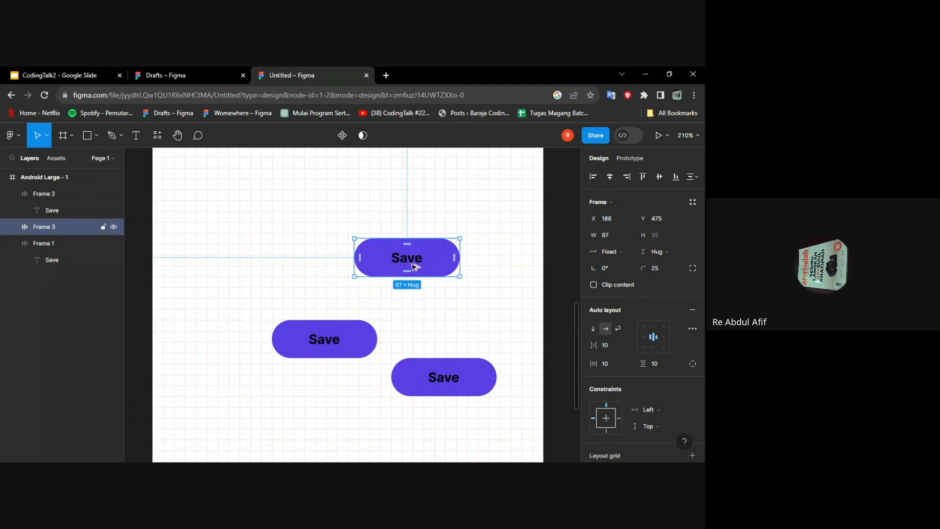
left_click_drag(417, 262, 298, 239)
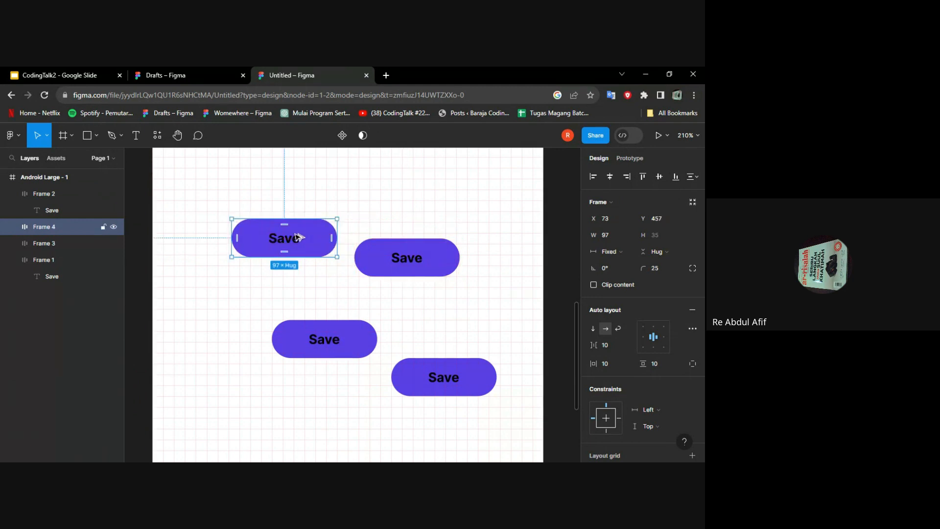
key("Delete")
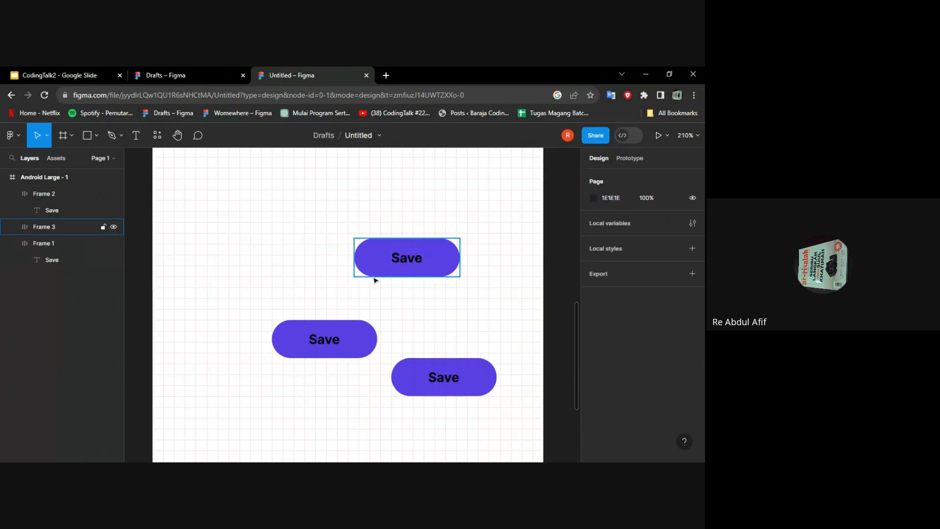
left_click(401, 273)
key("Delete")
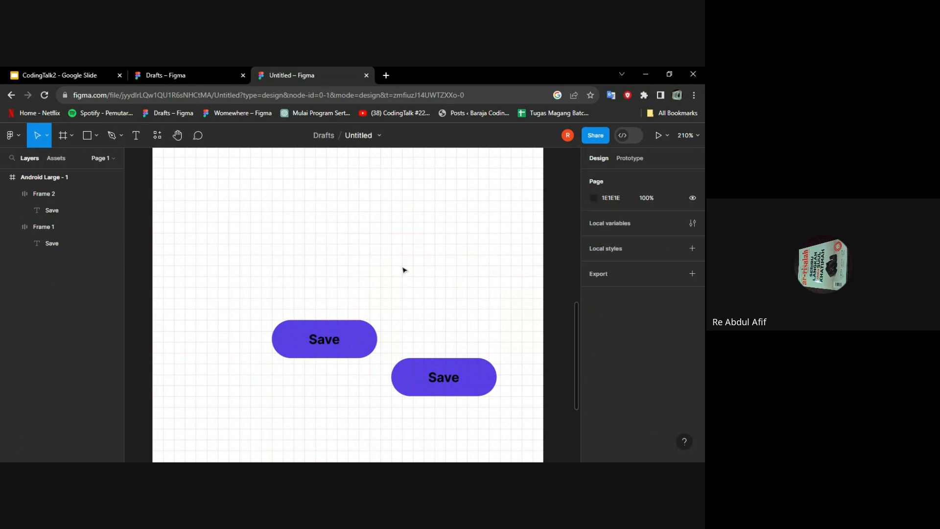
Step: Level the original Save button with its copy at Y 585 and change the original's label to Cancel
scroll(404, 268, "down", 3)
left_click_drag(326, 215, 325, 254)
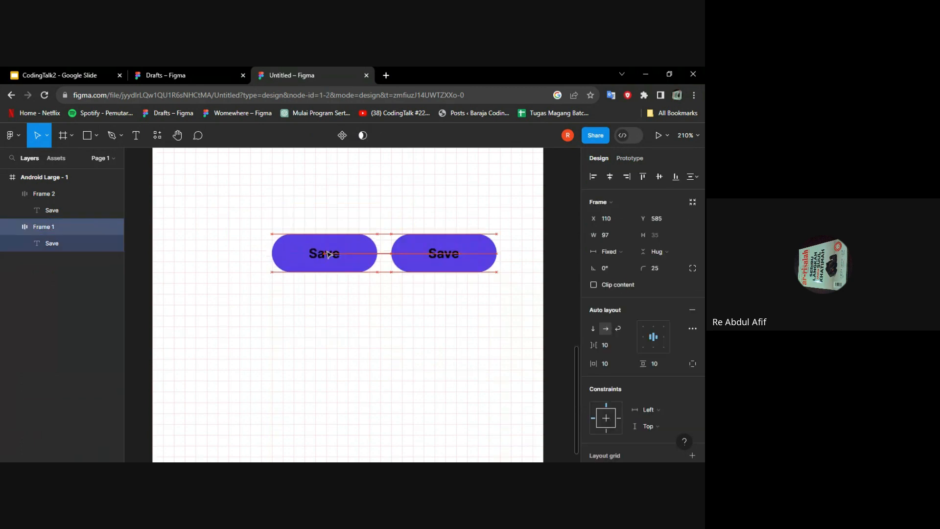
double_click(325, 253)
left_click(332, 253)
double_click(332, 253)
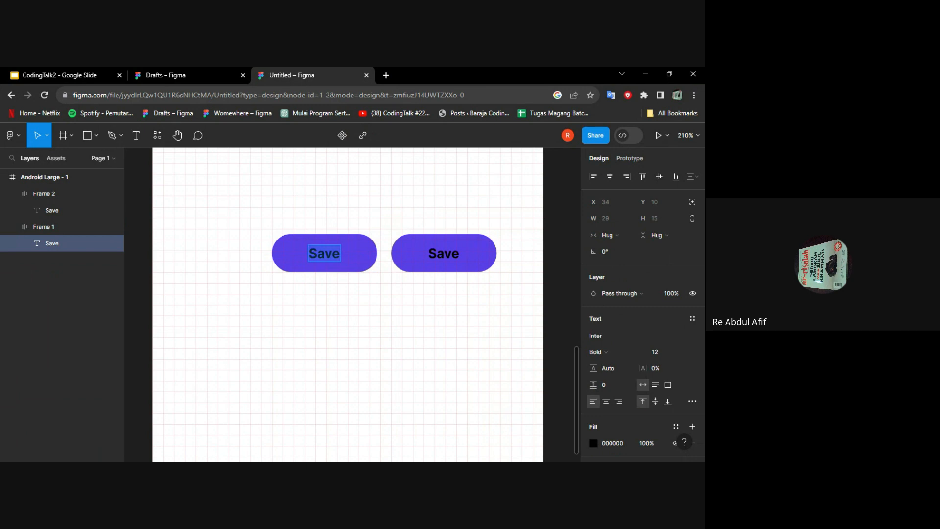
type("Cancel")
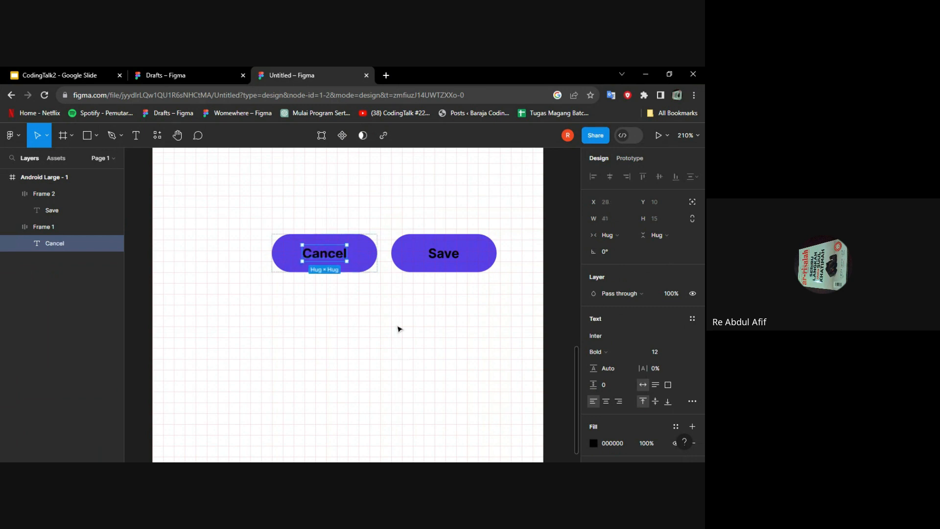
left_click(403, 303)
Step: Reposition the Cancel button at X 80, Y 592 and the Save button beside it at X 210, Y 592
scroll(404, 303, "up", 1)
scroll(404, 304, "down", 3)
scroll(403, 303, "up", 1)
scroll(403, 302, "up", 2)
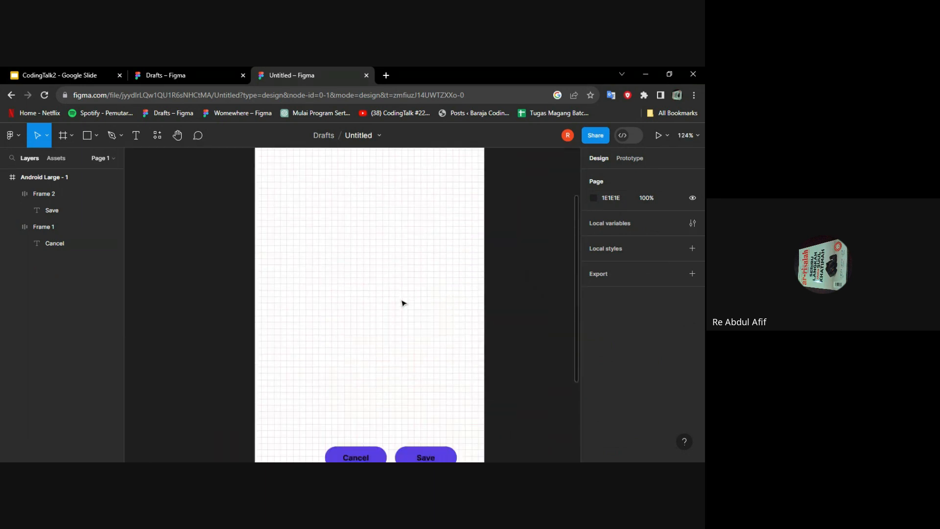
scroll(403, 302, "down", 2)
left_click(365, 342)
left_click_drag(367, 334, 348, 338)
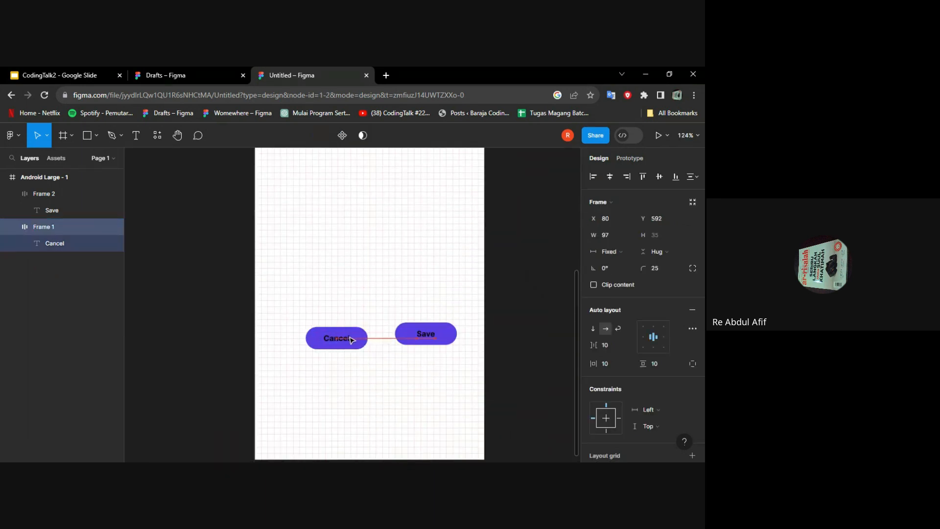
left_click(430, 334)
left_click_drag(429, 334, 422, 337)
scroll(363, 323, "up", 6)
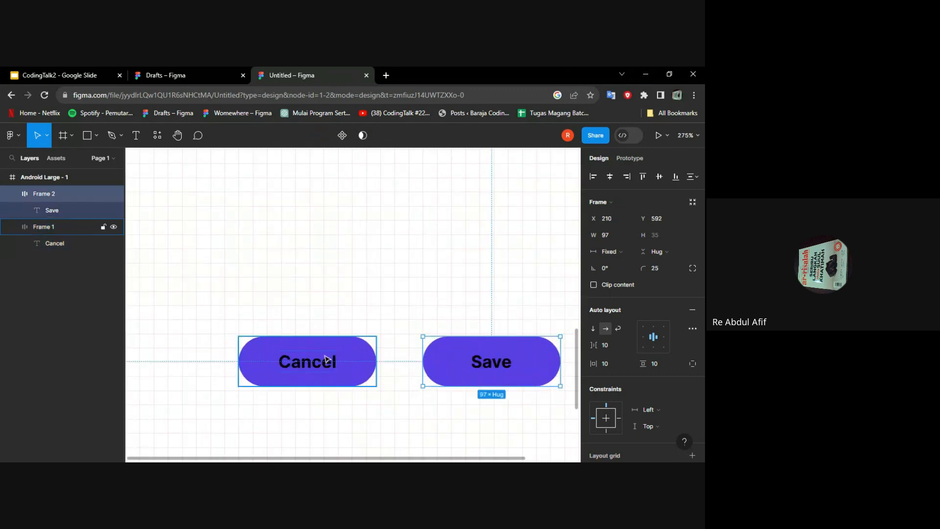
left_click(407, 297)
scroll(407, 296, "down", 3)
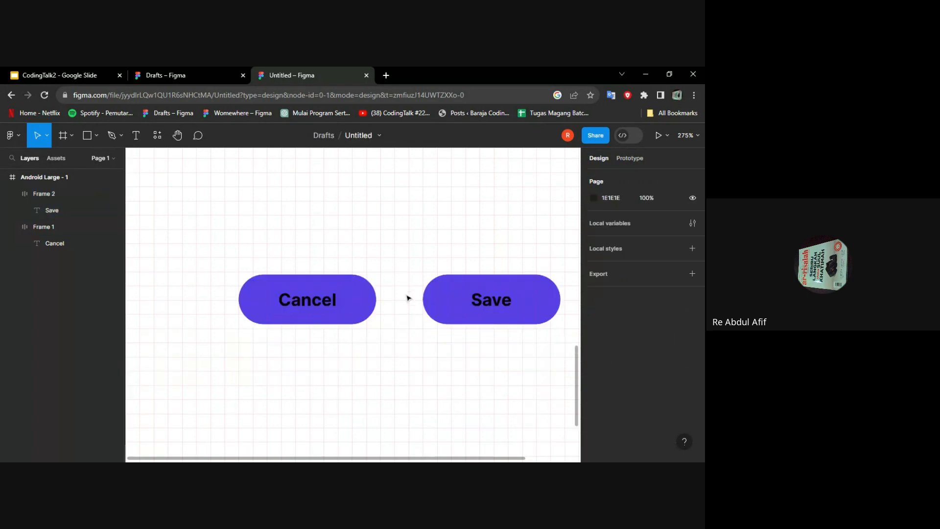
Step: Remove the Cancel button's 5840EA fill and give its frame a black stroke
left_click(313, 303)
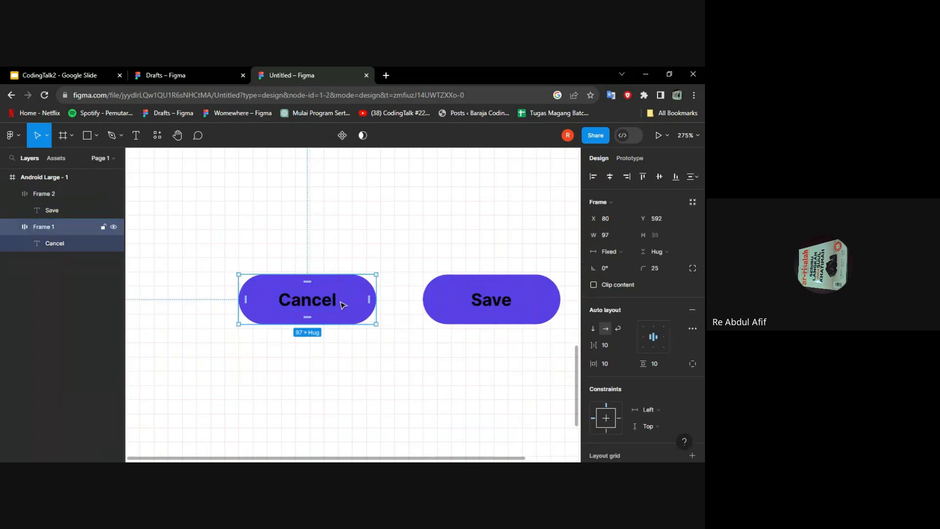
scroll(624, 333, "down", 3)
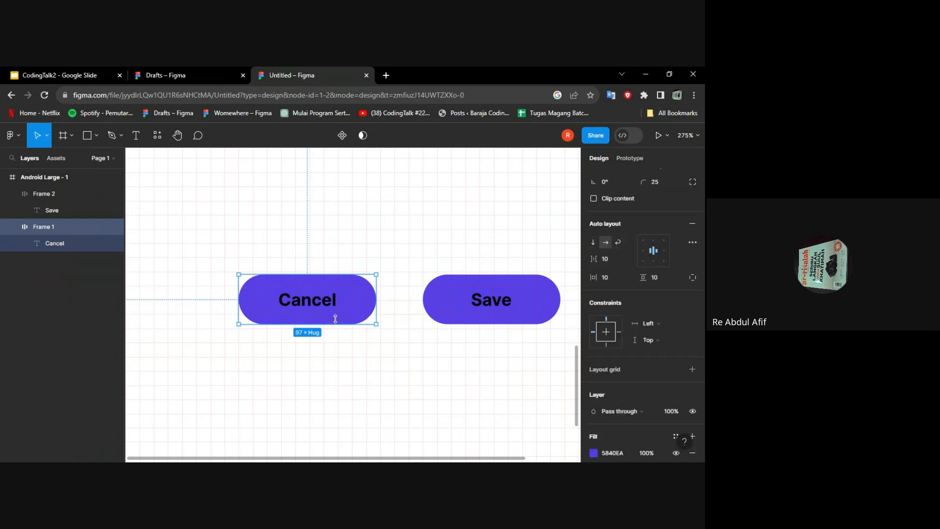
scroll(635, 328, "down", 2)
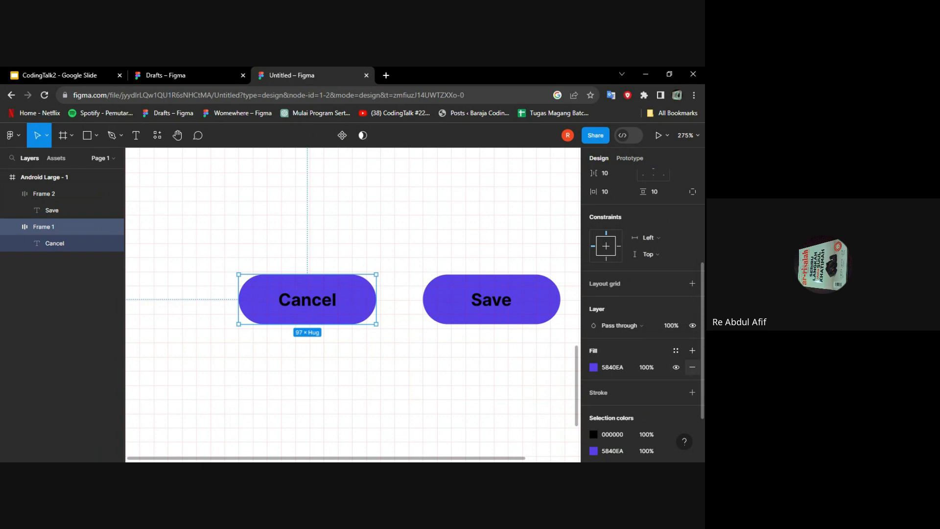
left_click(692, 366)
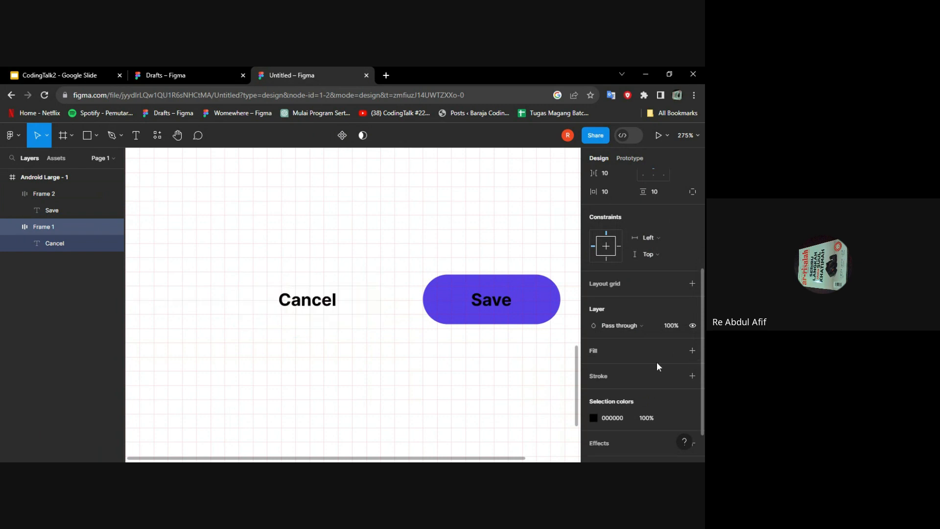
left_click(693, 376)
left_click(501, 384)
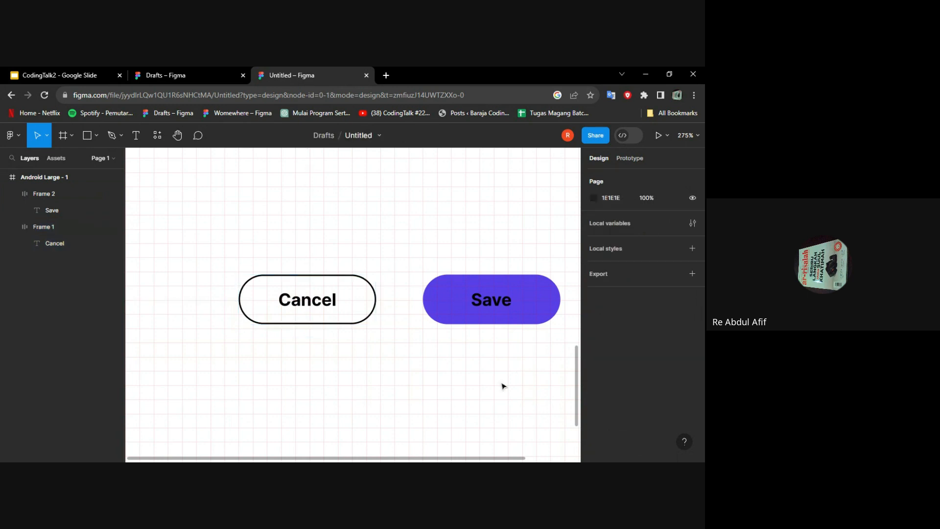
Step: Move both buttons near the Android frame's lower edge, with Cancel at X 40, Y 675 and Save at X 230, Y 675
scroll(479, 298, "down", 5)
left_click_drag(413, 268, 389, 321)
left_click_drag(480, 276, 502, 323)
scroll(502, 323, "up", 2)
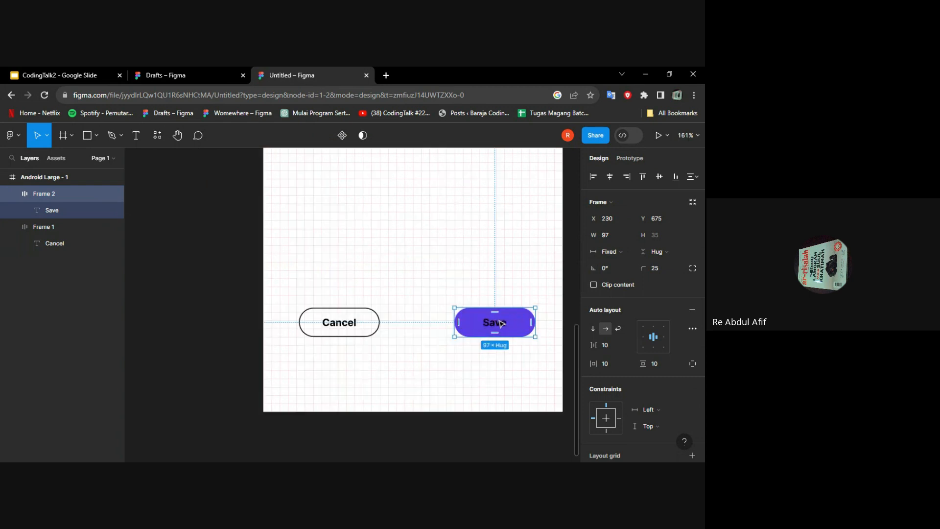
scroll(389, 329, "up", 4)
Step: Check the Cancel button's side margin and shift the Save button inward to X 223, Y 675
left_click(390, 338)
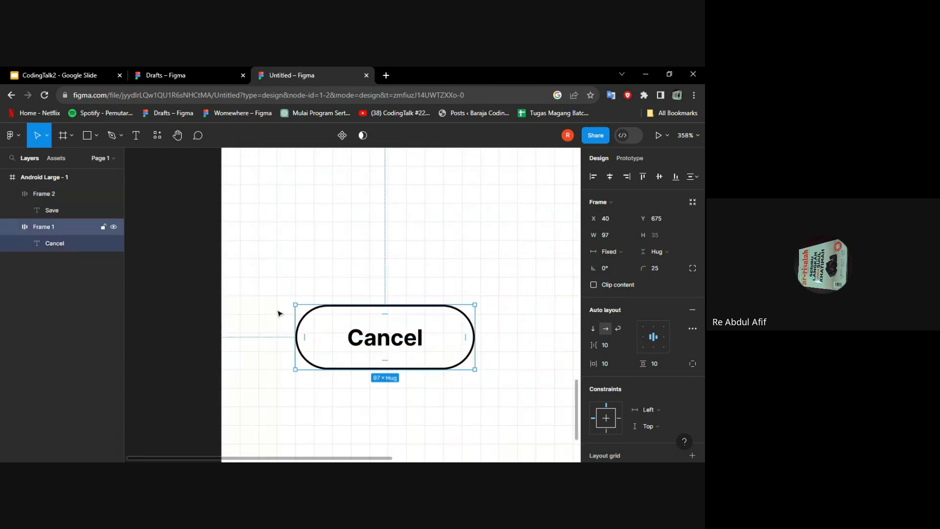
scroll(482, 311, "down", 4)
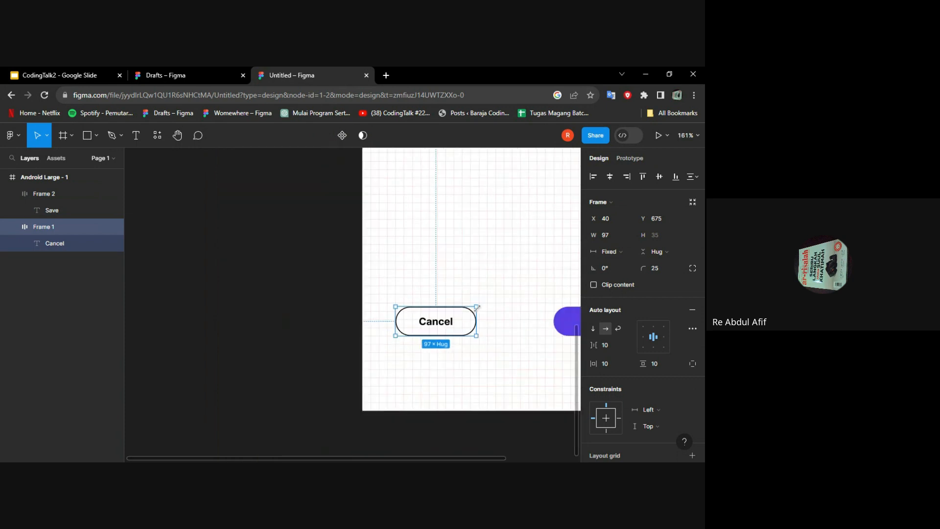
scroll(479, 314, "right", 3)
scroll(510, 323, "up", 3)
scroll(506, 328, "right", 1)
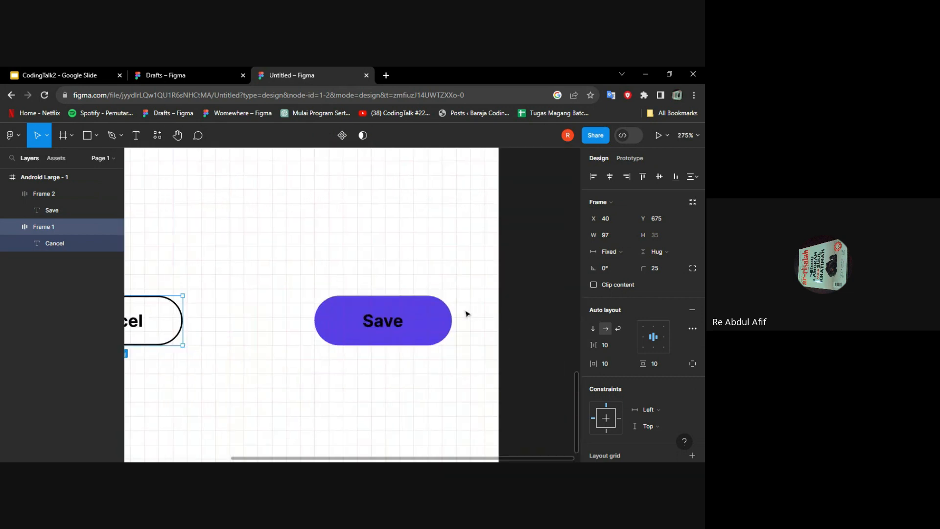
left_click_drag(432, 319, 420, 319)
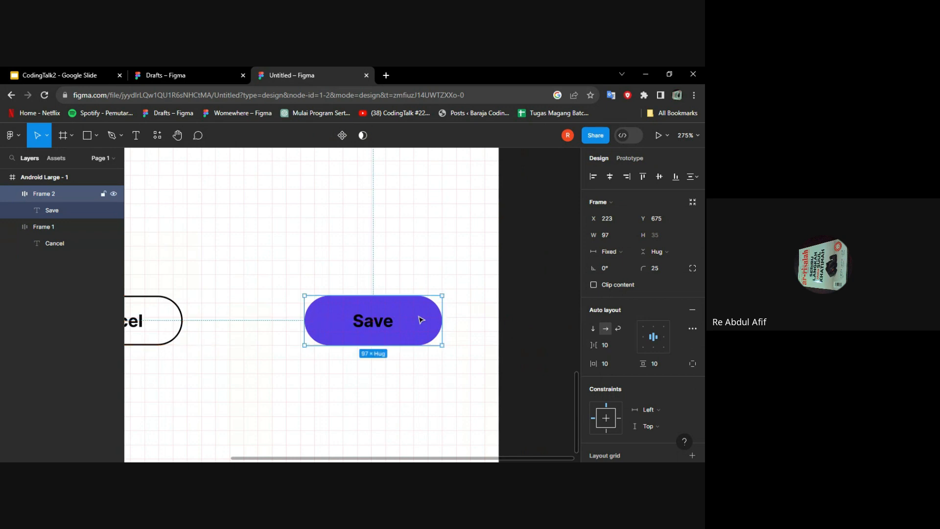
Step: Deselect the Save button and examine the whole Android frame, from its upper edge down to the two buttons
left_click(446, 269)
scroll(446, 269, "down", 4)
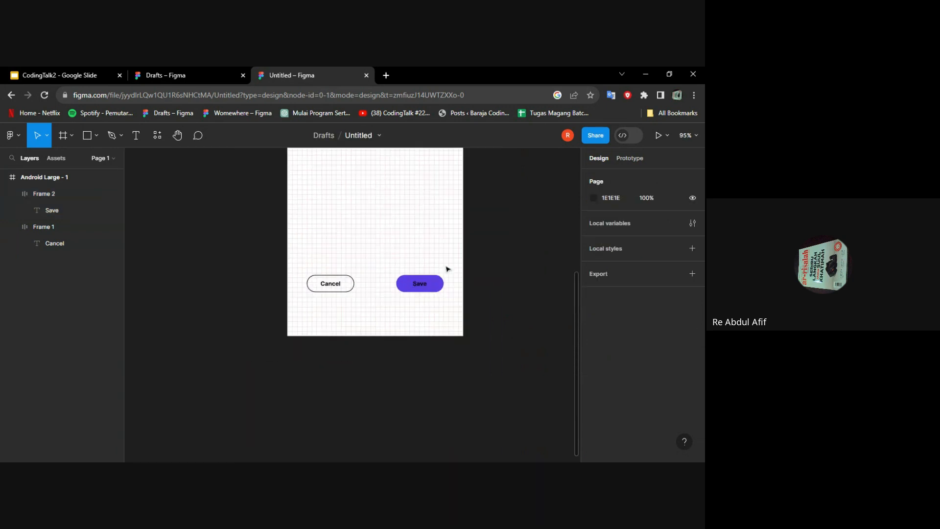
scroll(447, 269, "up", 3)
scroll(447, 269, "up", 1)
scroll(447, 271, "down", 2)
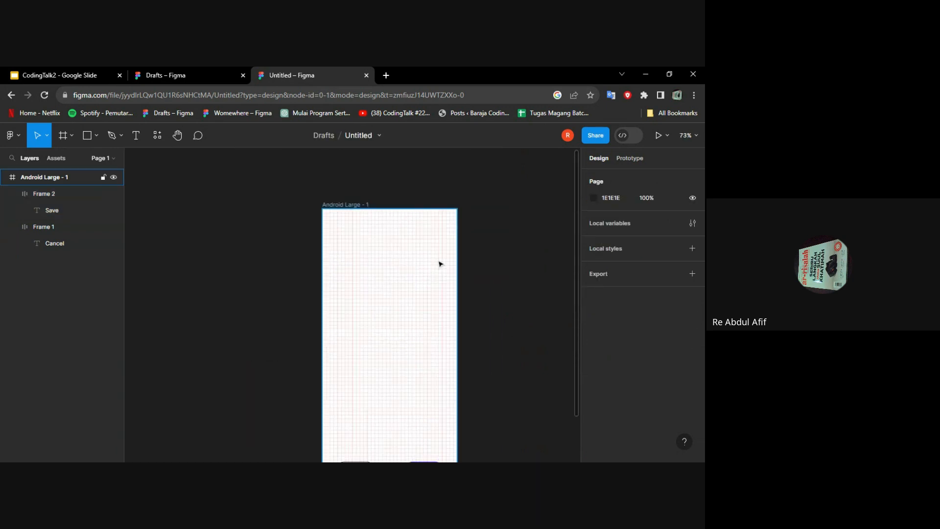
scroll(440, 264, "down", 1)
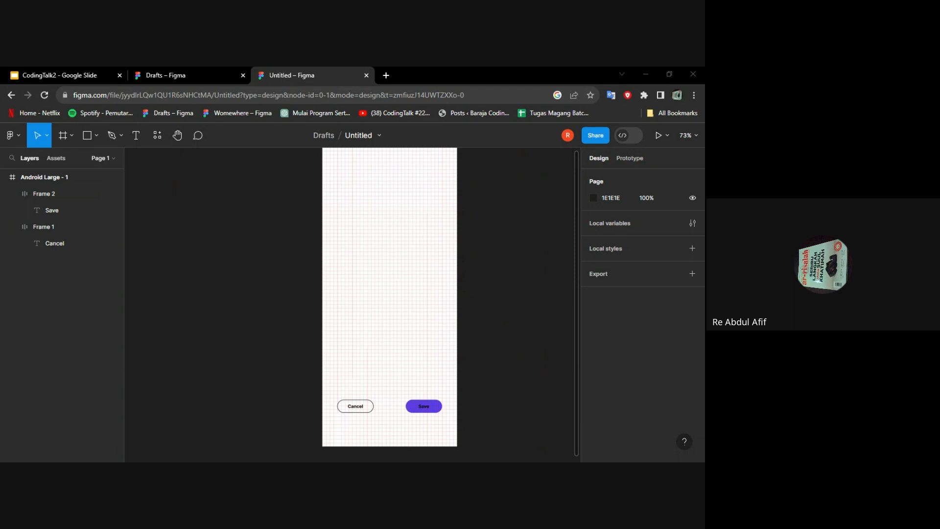
scroll(433, 269, "up", 5)
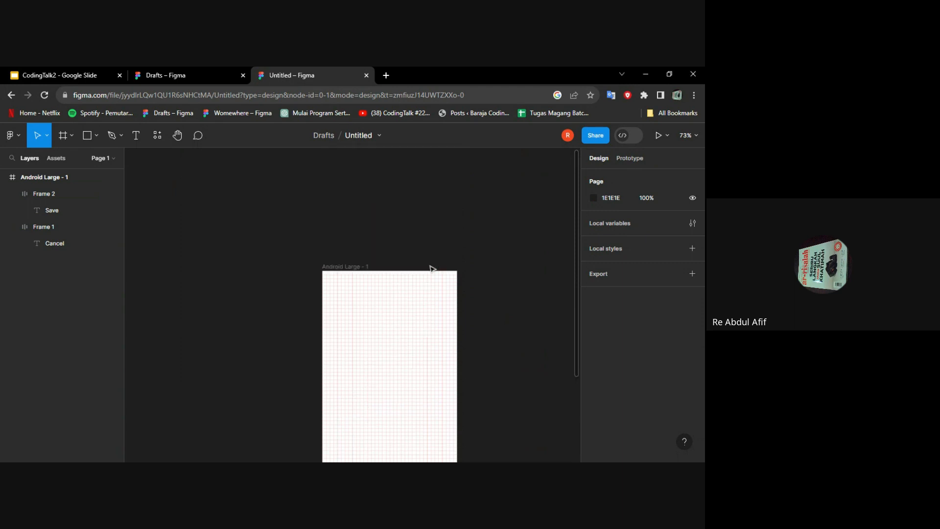
scroll(431, 305, "down", 8)
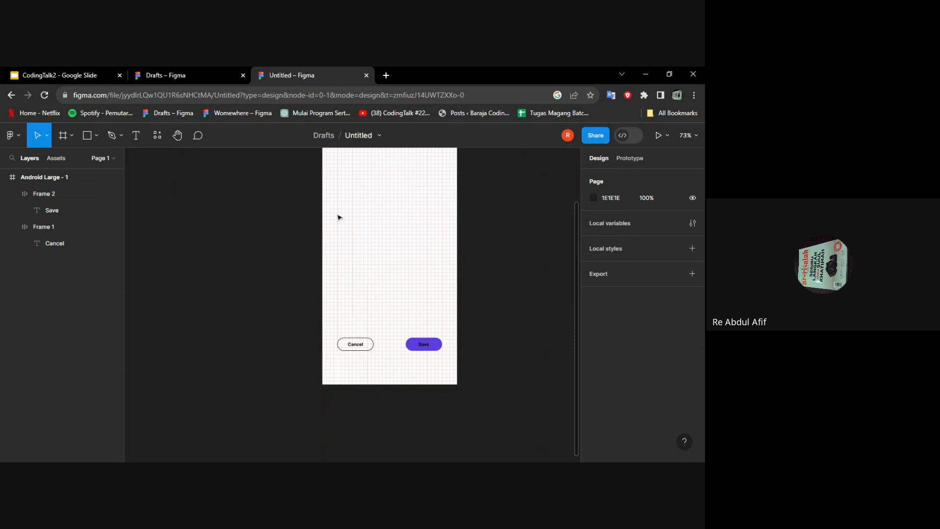
scroll(400, 237, "up", 3)
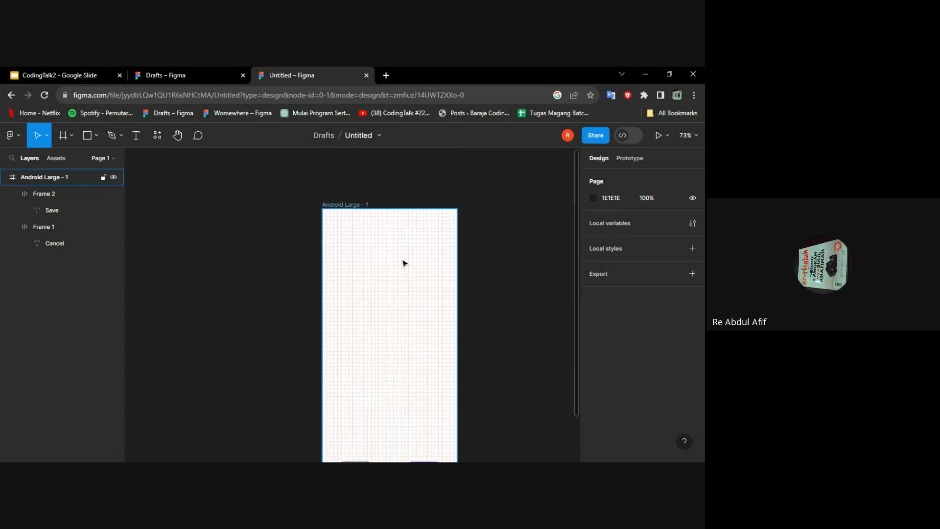
scroll(403, 263, "up", 5)
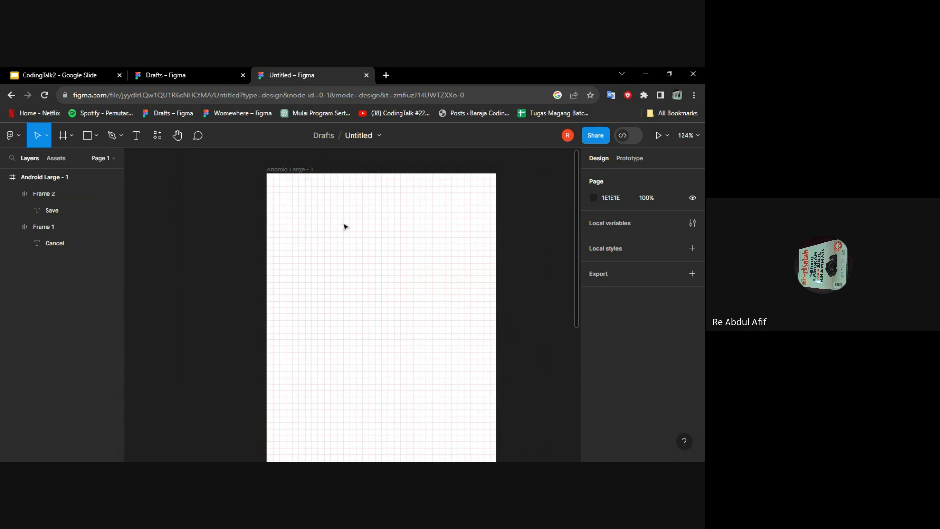
scroll(157, 178, "right", 3)
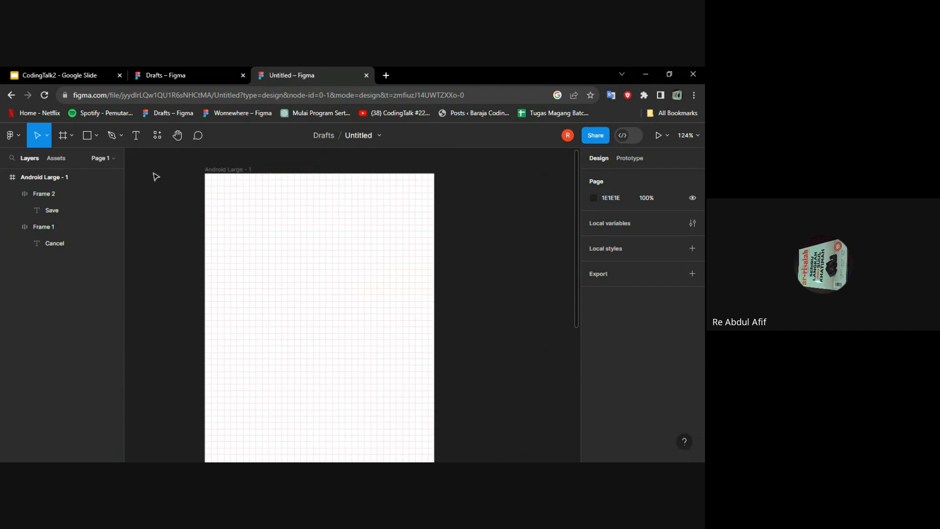
left_click(96, 136)
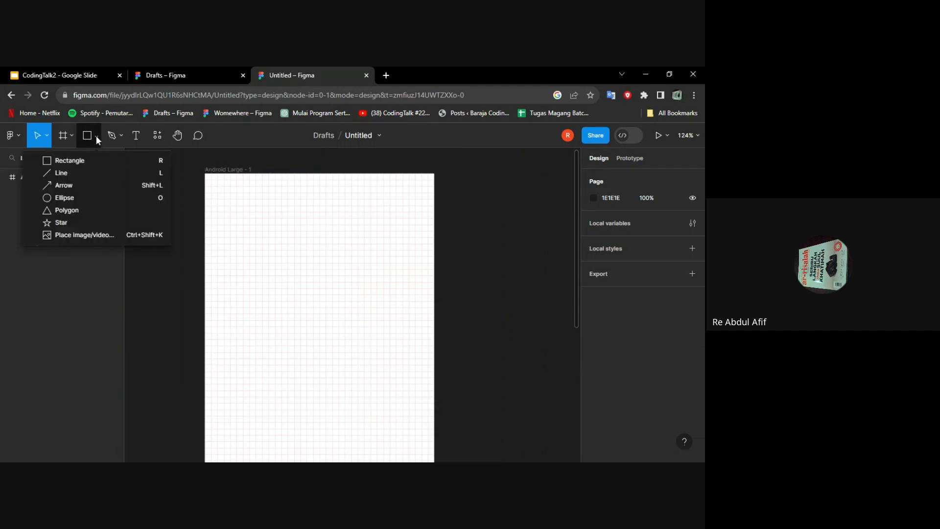
left_click(268, 195)
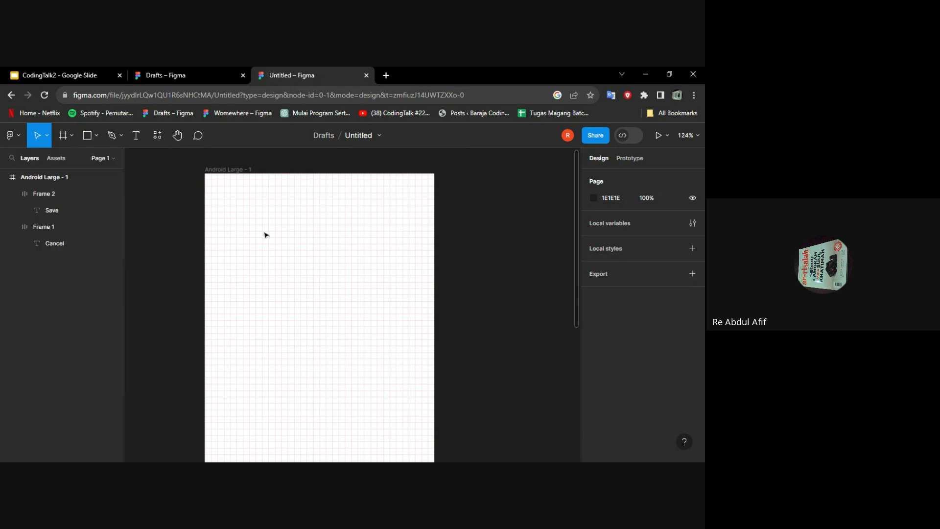
Step: Switch to Flaticon's most-downloaded icon fonts page in a new browser tab, using the copied address
left_click(387, 75)
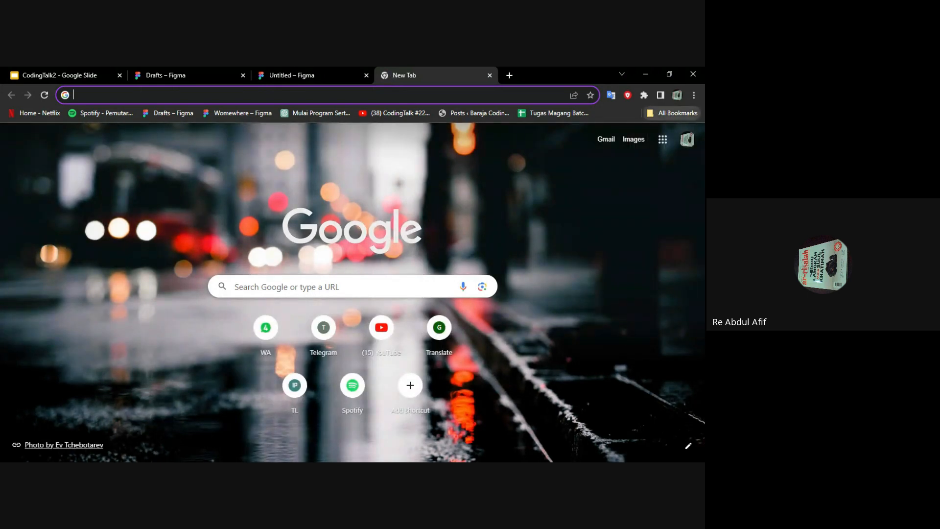
key("ctrl+v")
key("Return")
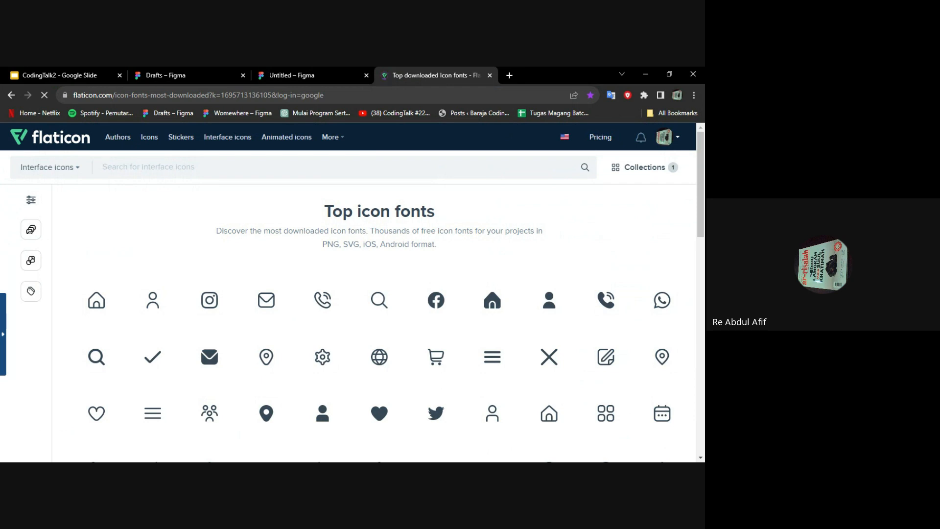
Step: Look through the first page of Flaticon's top icon fonts to see which interface icons are offered
scroll(473, 260, "down", 2)
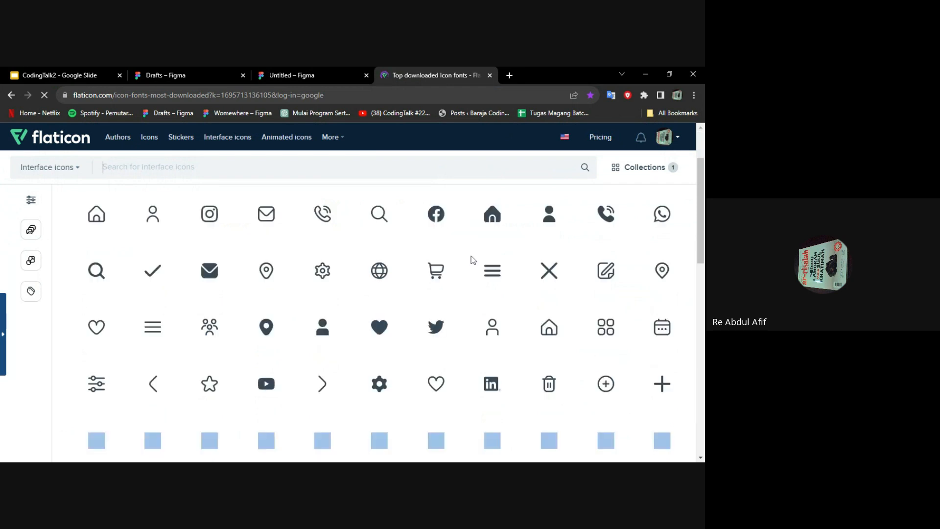
scroll(473, 260, "up", 2)
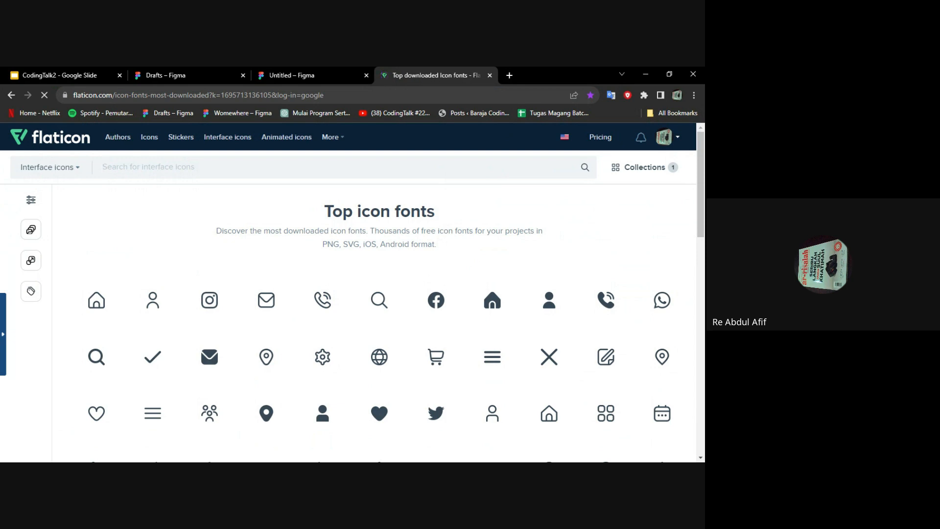
scroll(281, 214, "down", 2)
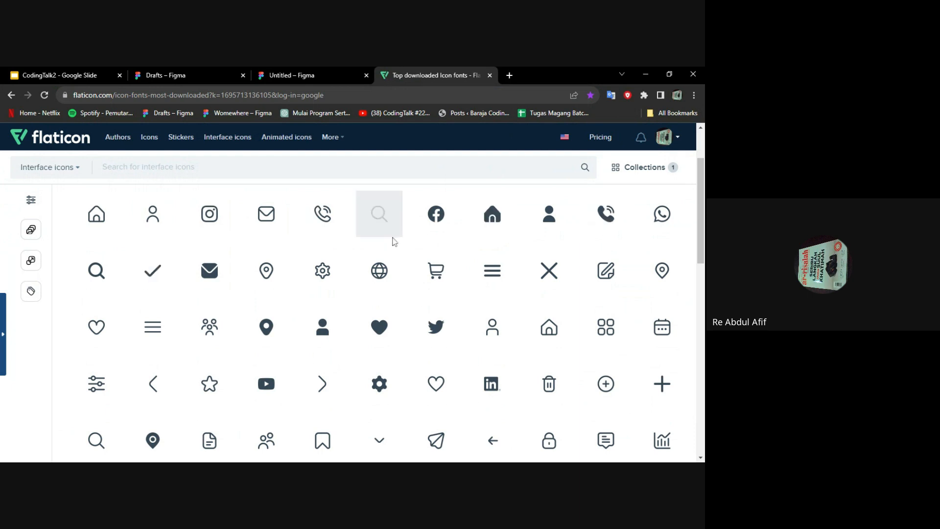
scroll(397, 257, "down", 2)
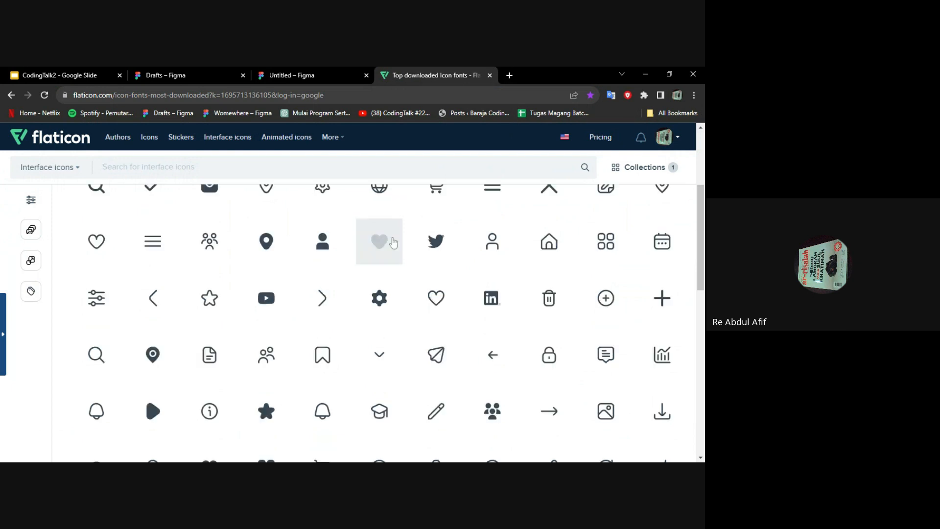
scroll(539, 264, "down", 2)
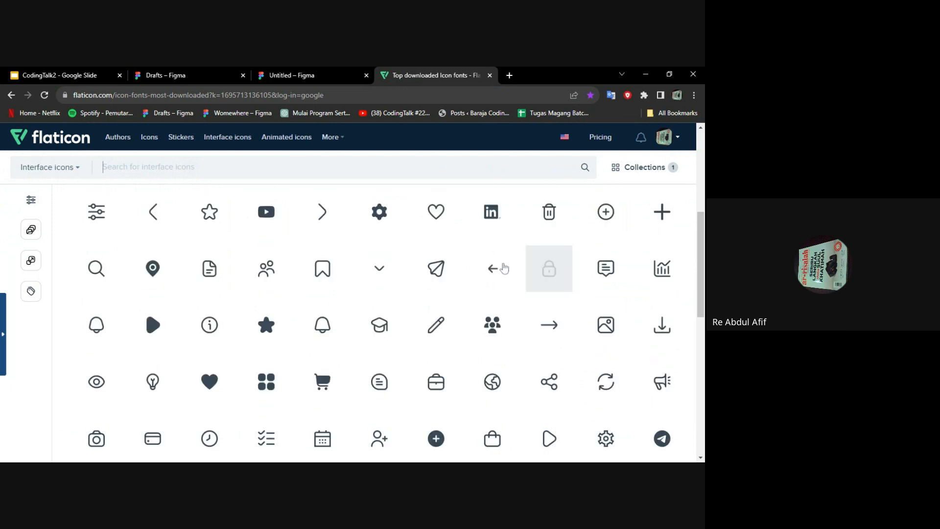
scroll(322, 279, "down", 3)
scroll(323, 280, "down", 2)
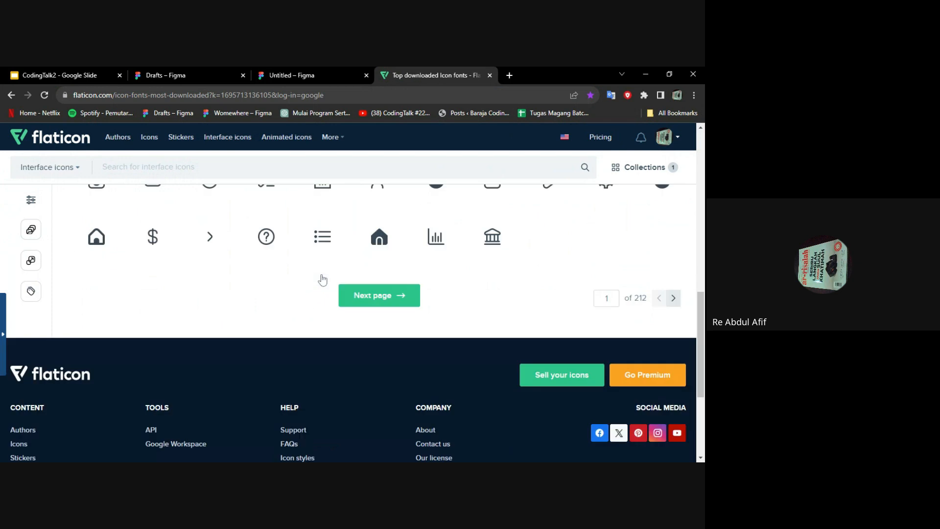
scroll(323, 279, "up", 11)
Step: Go to Flaticon's home page and search its icons for "notification bar"
left_click(82, 169)
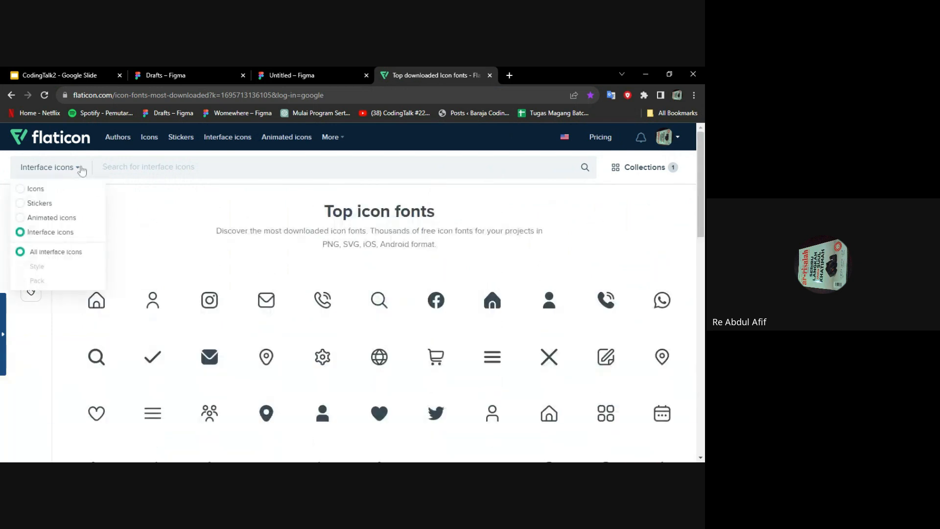
left_click(70, 147)
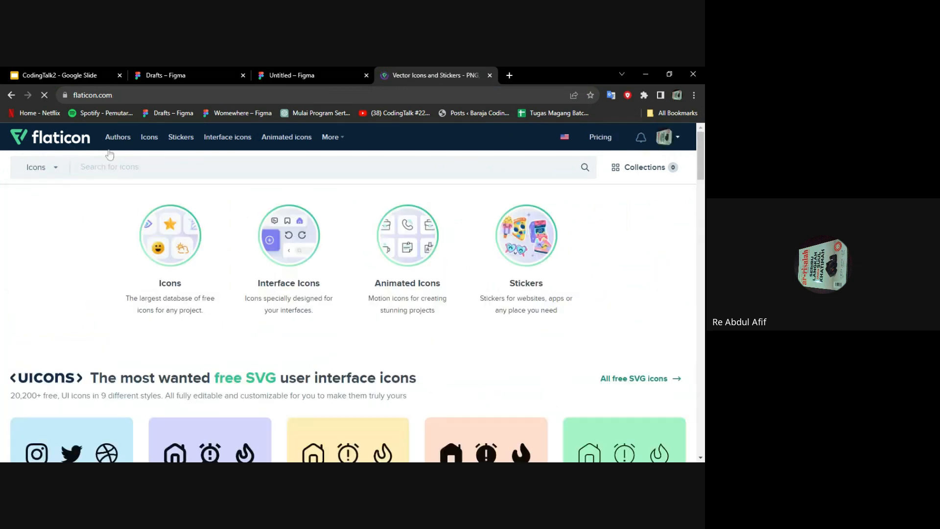
type("no")
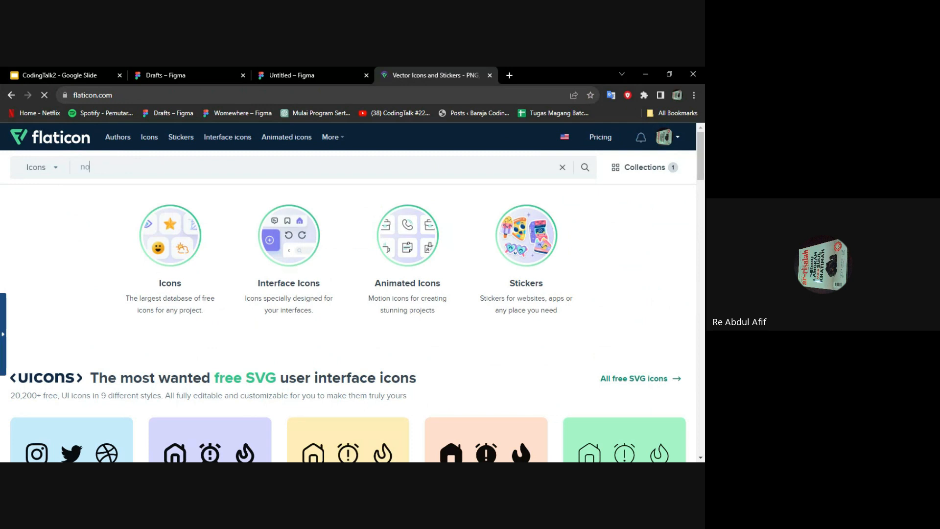
type("tifica")
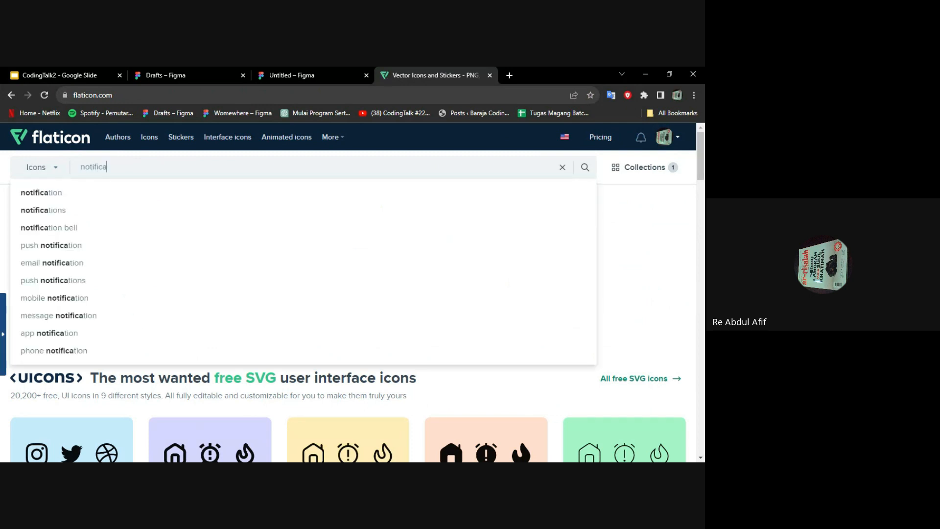
type("tion bar")
key("Return")
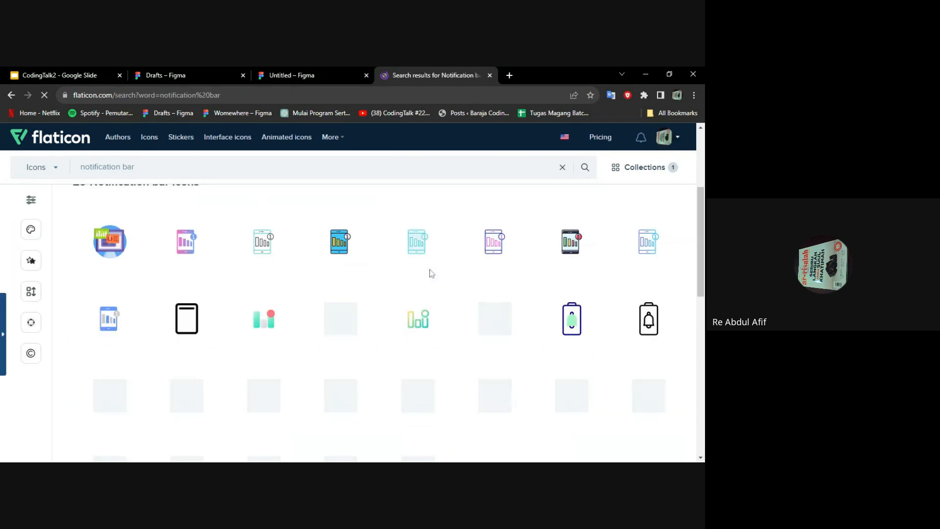
Step: Check the notification bar search under Interface icons, return to the Icons category and look through its results
left_click(52, 170)
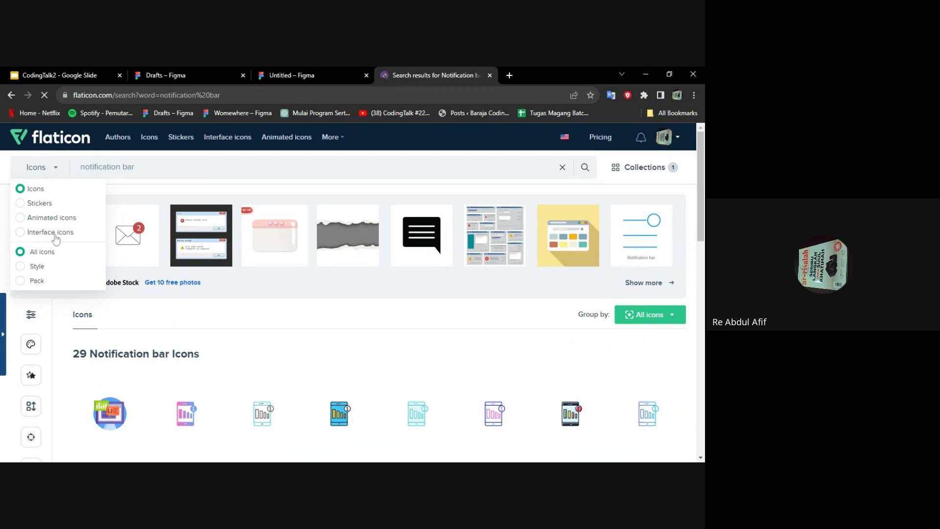
left_click(55, 235)
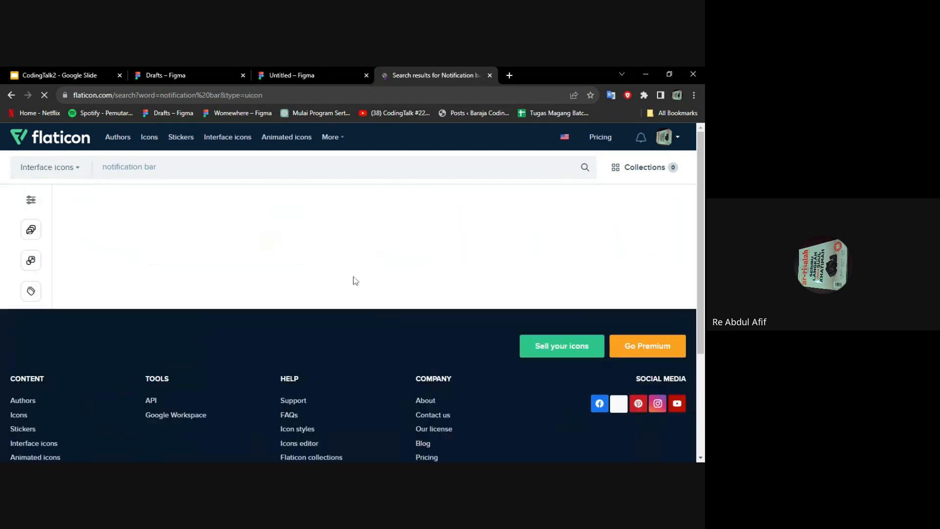
left_click(63, 168)
left_click(35, 190)
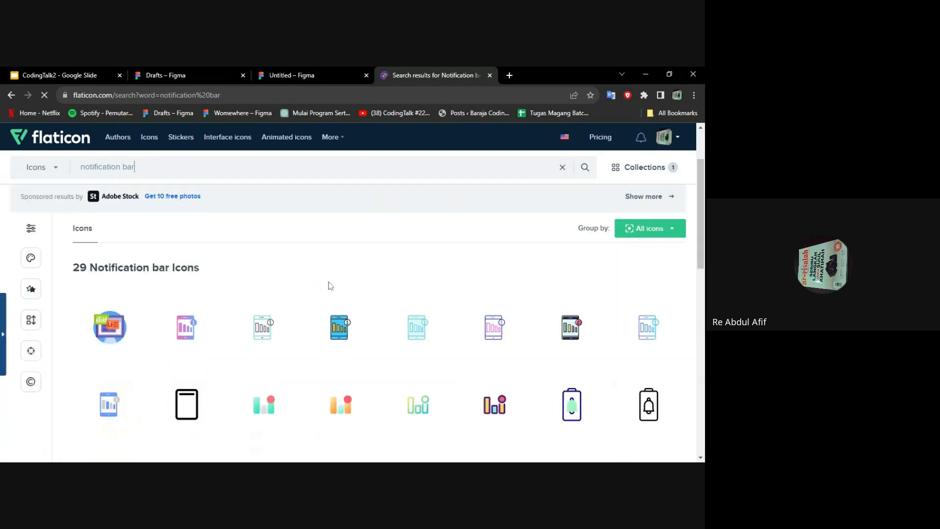
scroll(368, 261, "down", 2)
mouse_move(388, 259)
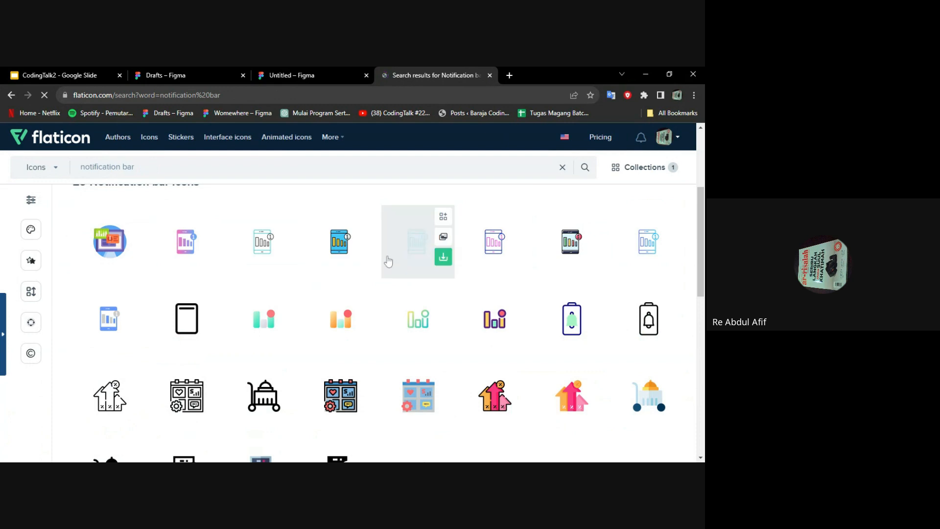
scroll(388, 262, "down", 5)
scroll(388, 258, "up", 5)
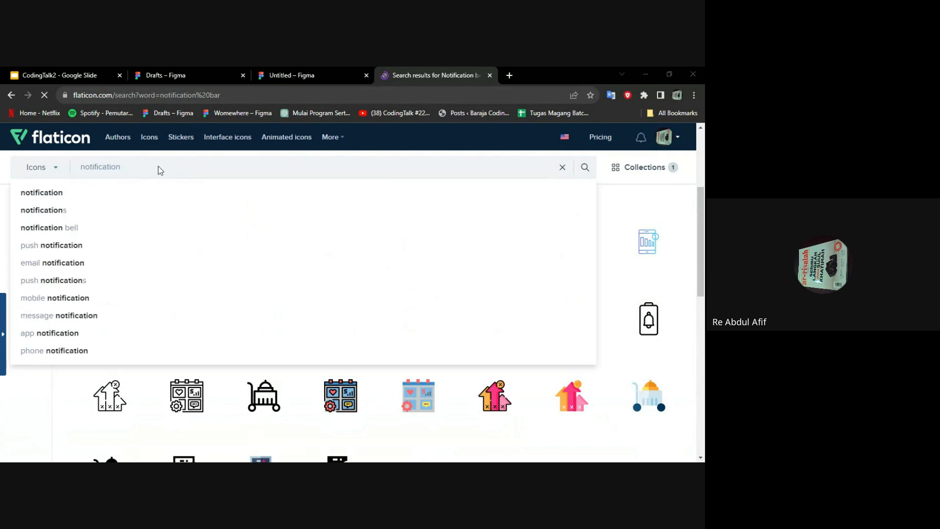
Step: Search the icons for "notification" and copy the plain black outline bell icon as a PNG
key("Return")
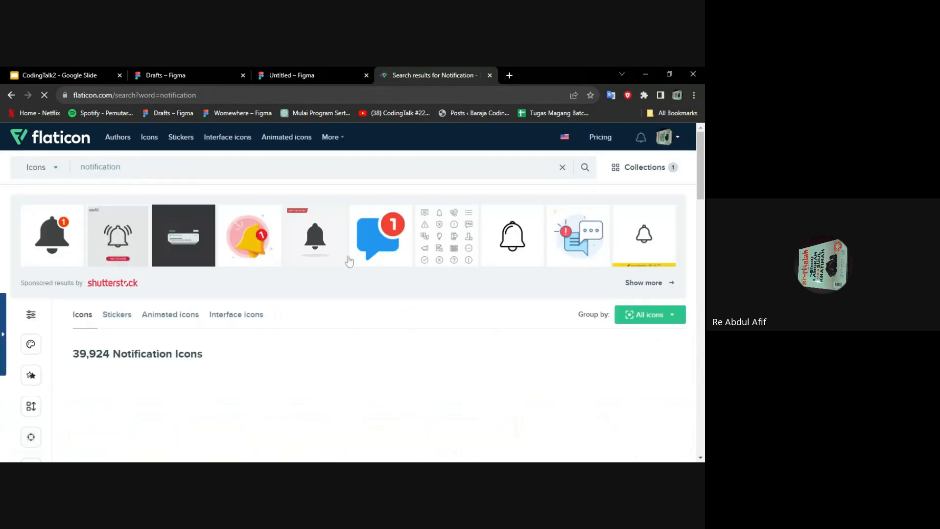
scroll(351, 261, "down", 2)
scroll(354, 283, "down", 3)
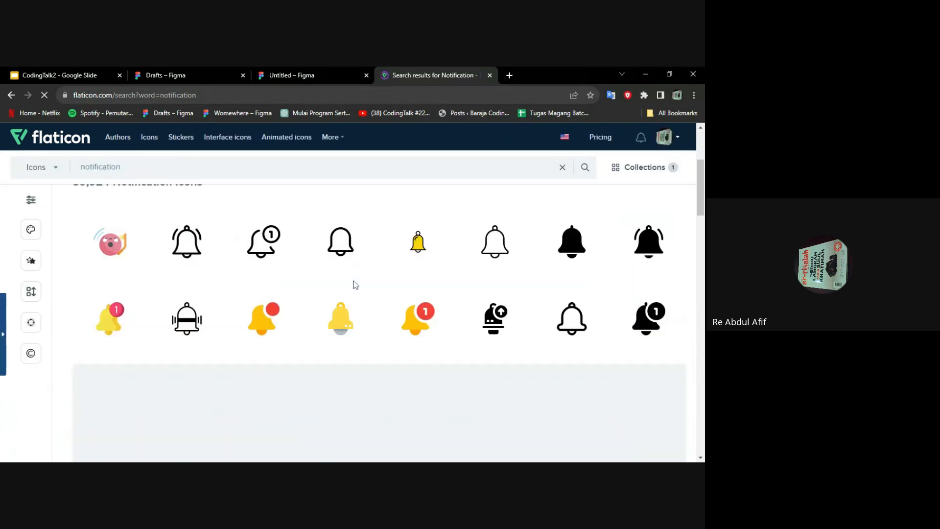
mouse_move(376, 313)
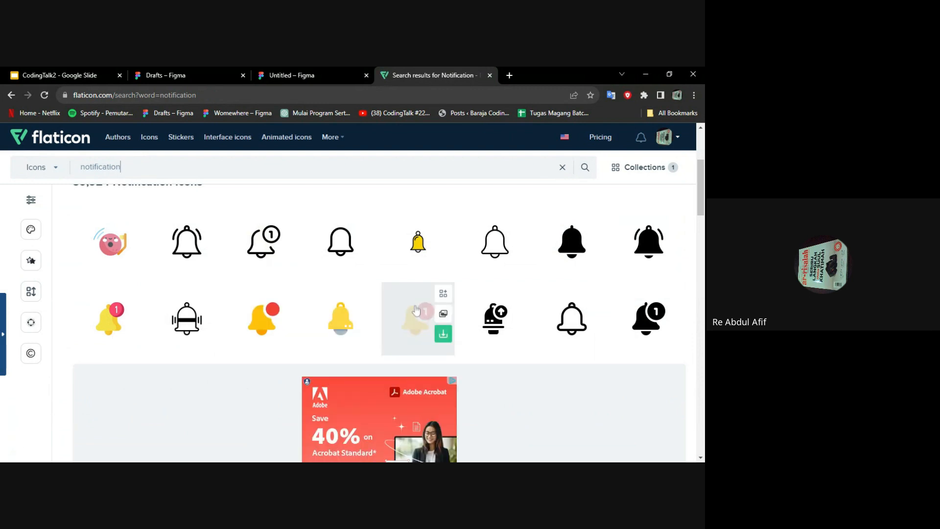
left_click(342, 240)
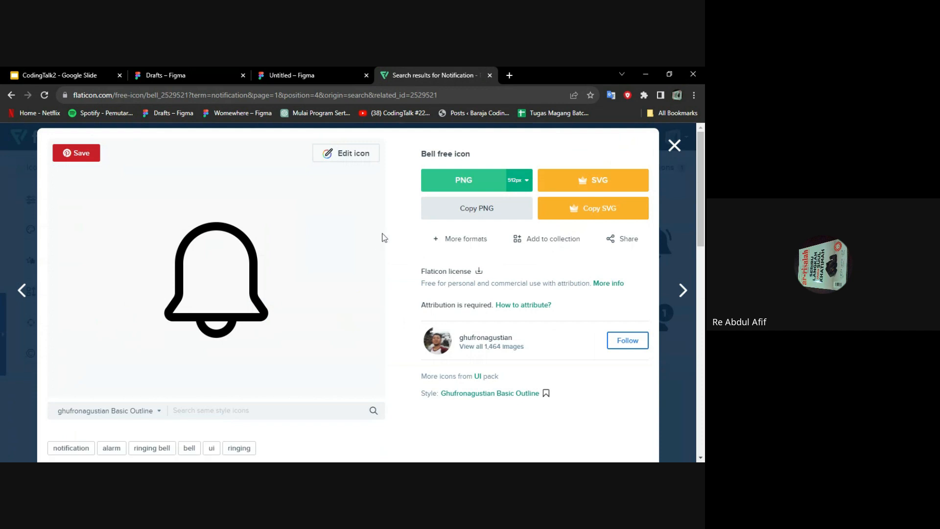
left_click(499, 214)
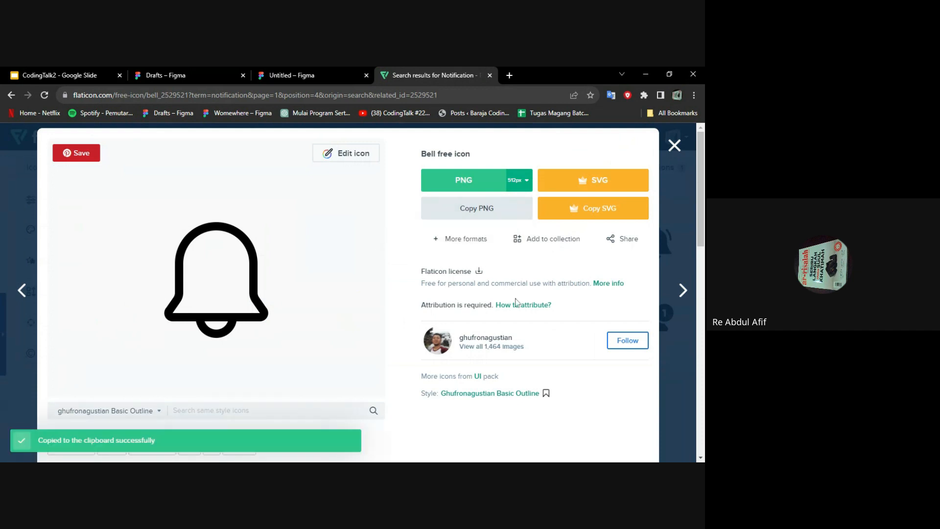
Step: Switch to the Untitled Figma design and paste the copied bell icon over the Android frame
left_click(321, 72)
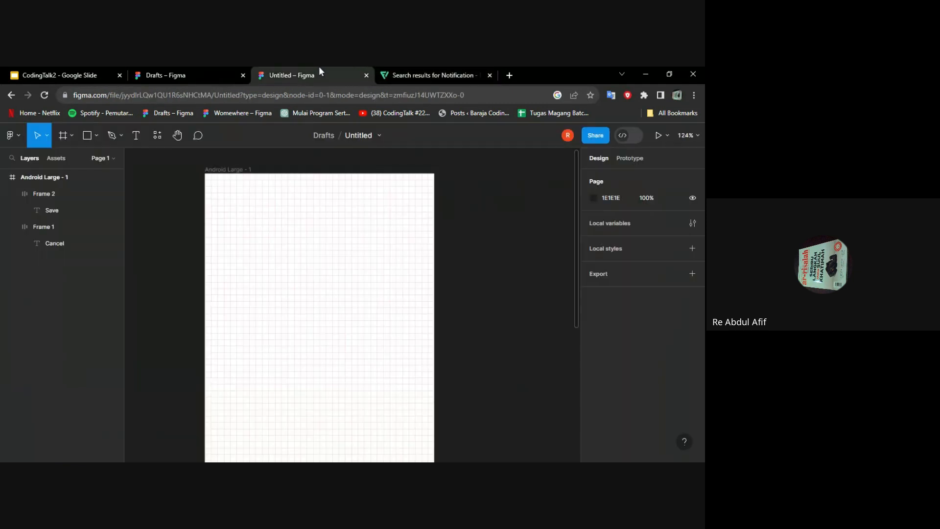
scroll(294, 230, "down", 8)
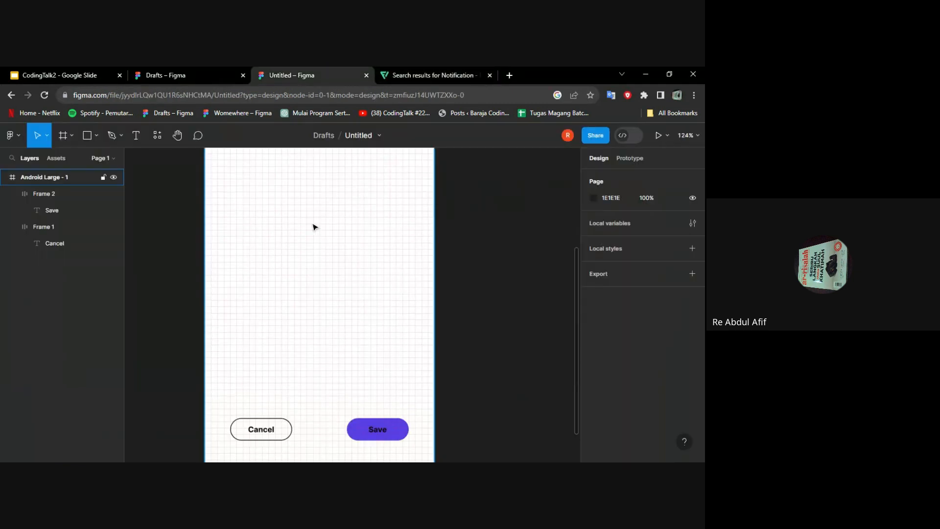
key("ctrl+v")
scroll(431, 262, "down", 3)
scroll(430, 262, "down", 2)
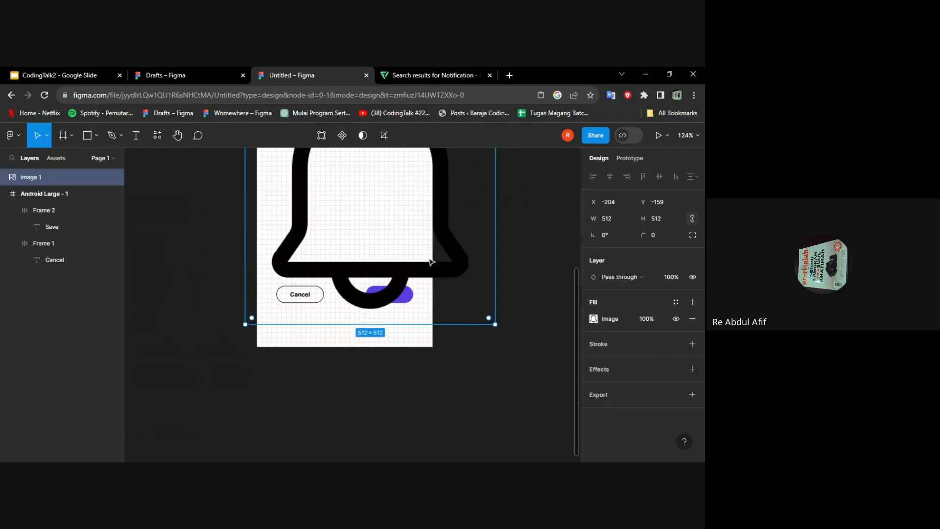
scroll(431, 263, "up", 2)
scroll(431, 262, "down", 2)
scroll(387, 264, "up", 2)
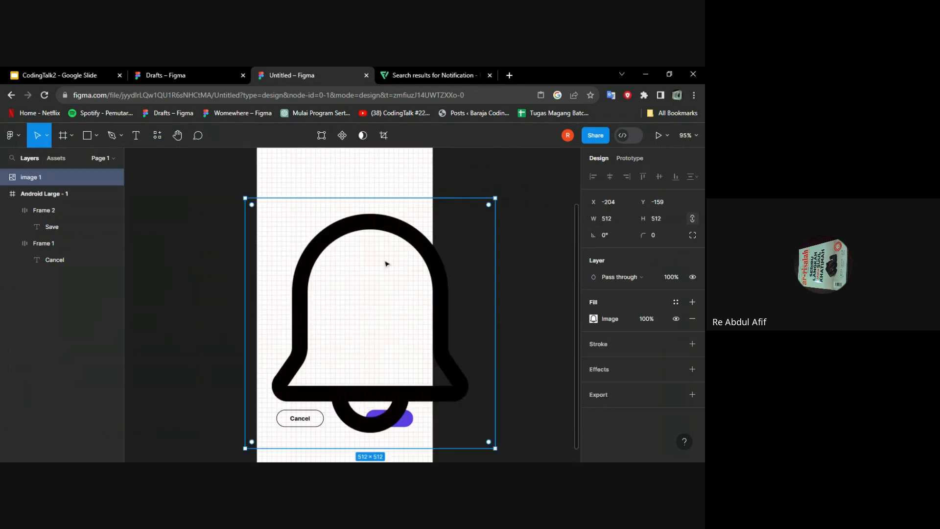
Step: Scale the bell image down to about 102 × 102 and place it inside the Android frame near its upper edge
scroll(387, 265, "down", 2)
left_click_drag(273, 401, 391, 204)
scroll(392, 206, "up", 3)
left_click_drag(385, 386, 380, 337)
scroll(385, 340, "up", 4)
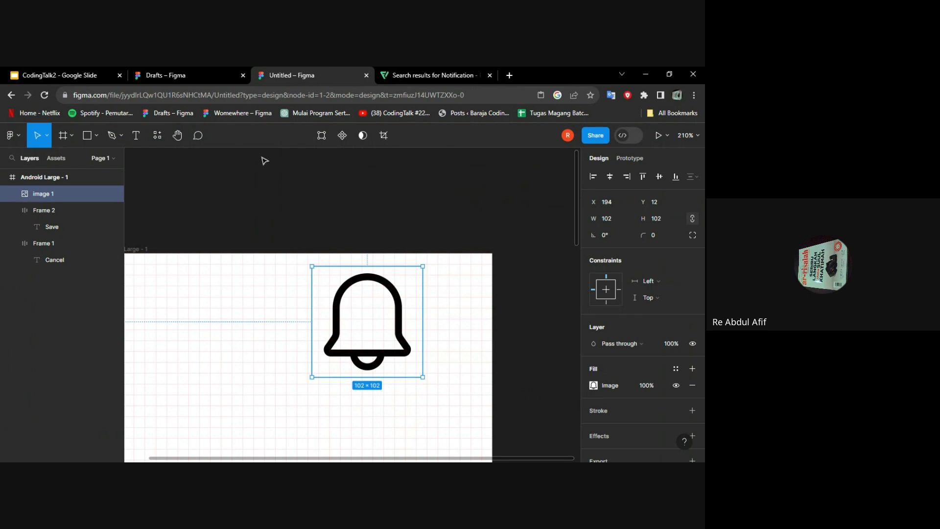
Step: Look through the files in Figma's Drafts for existing UI kits and icon resources
left_click(212, 74)
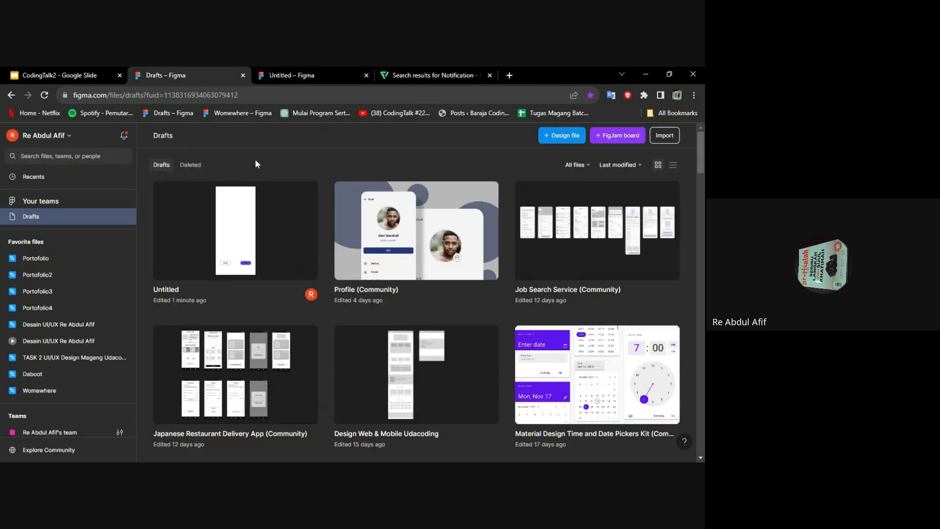
scroll(329, 225, "down", 3)
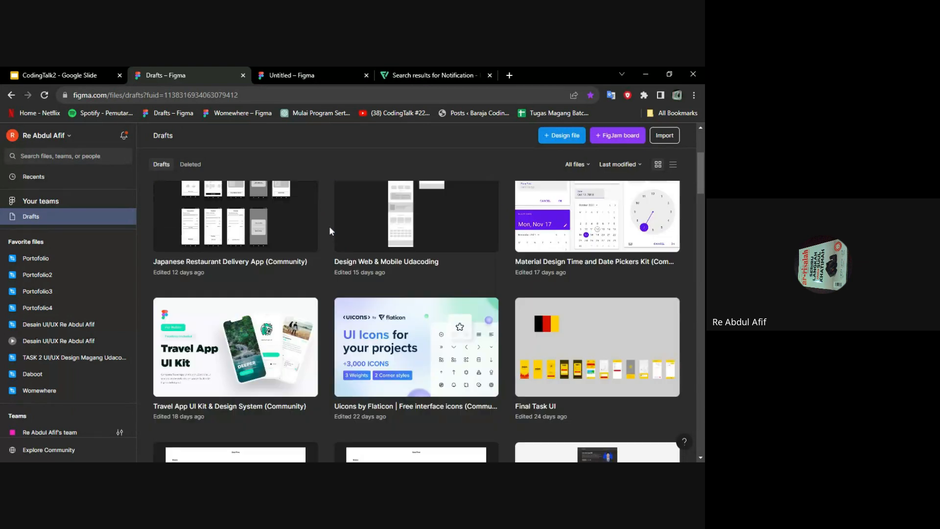
scroll(378, 242, "down", 4)
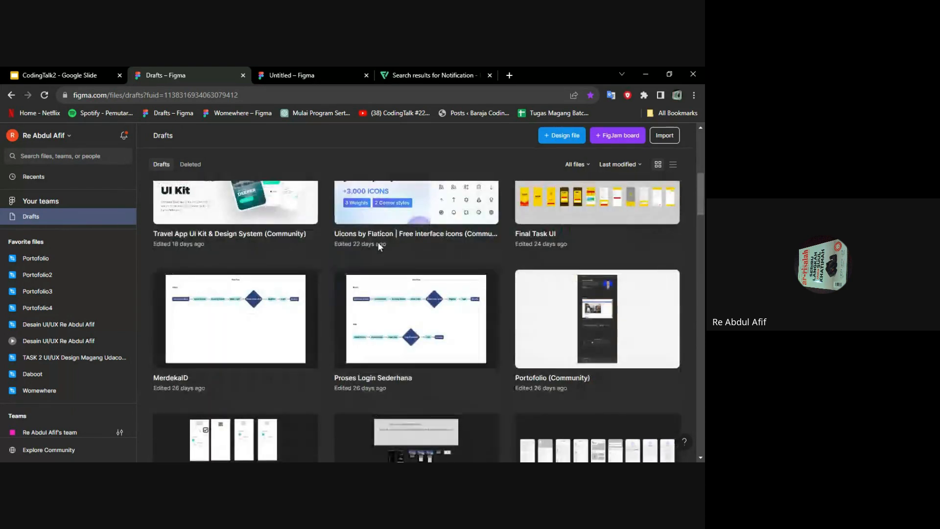
scroll(379, 245, "down", 3)
scroll(378, 245, "down", 6)
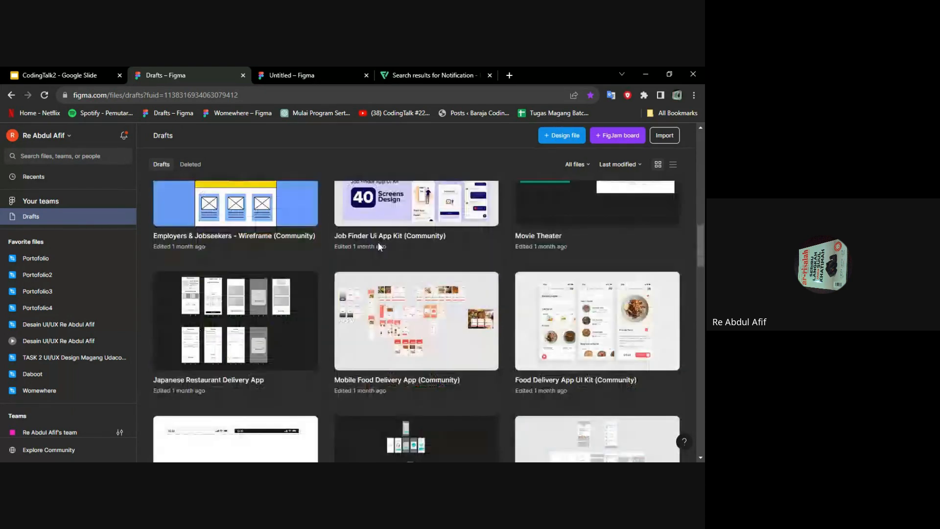
scroll(359, 243, "down", 6)
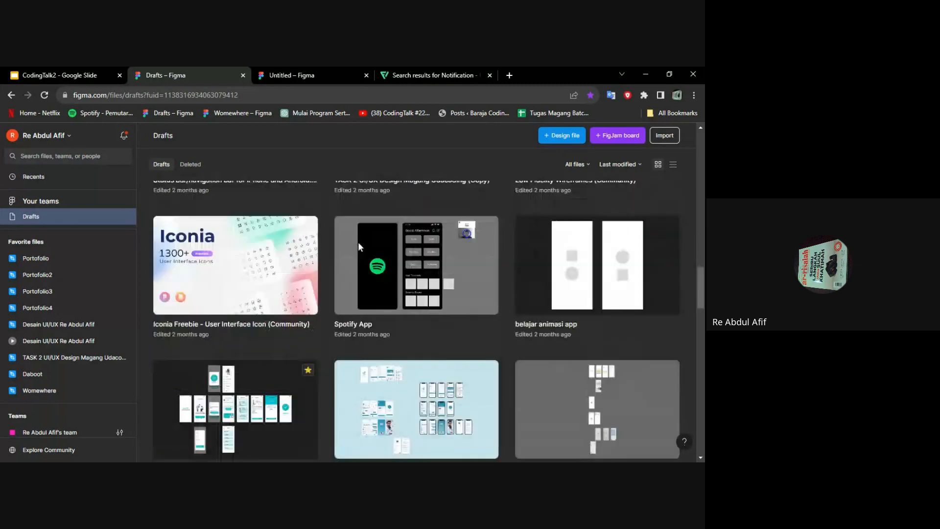
scroll(357, 242, "up", 6)
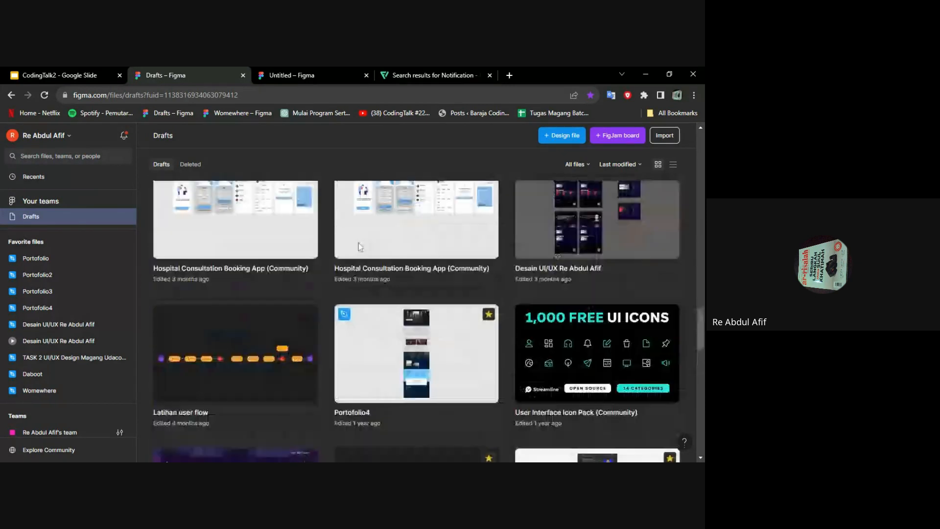
scroll(357, 242, "up", 2)
Step: Open the account's Figma Community profile and search the Community resources for "notification bar android"
left_click(63, 135)
left_click(75, 279)
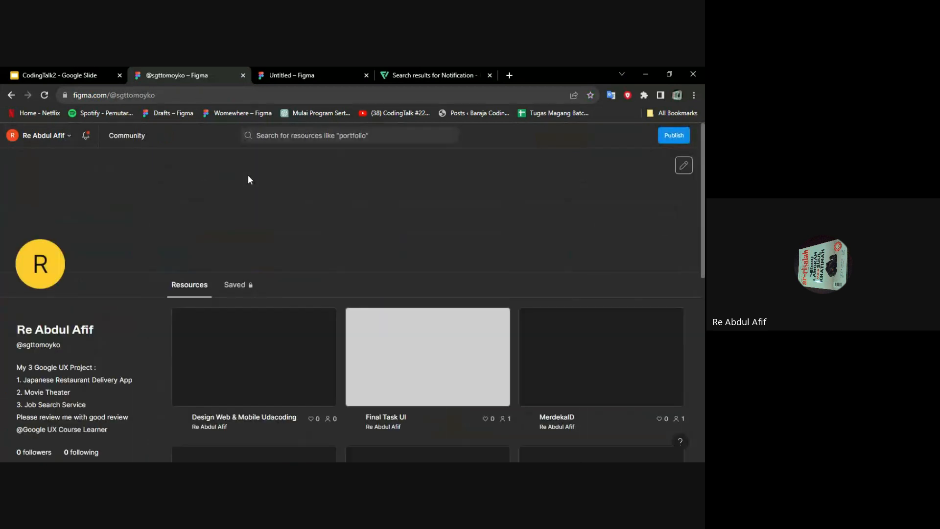
type("notifica")
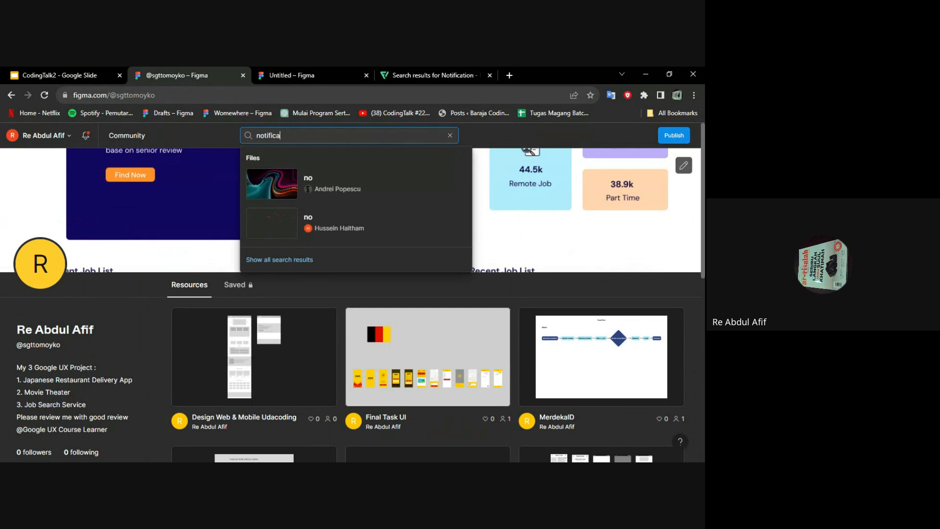
type("tio")
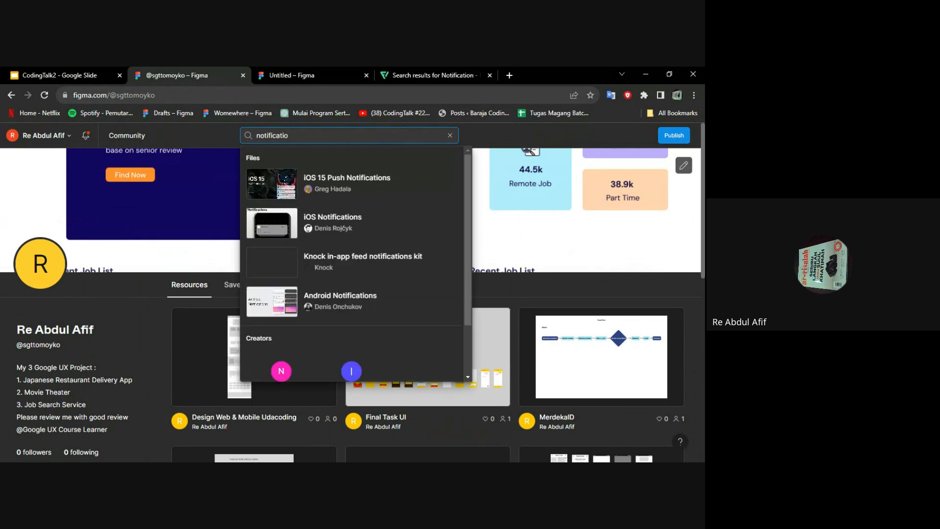
type("n bar")
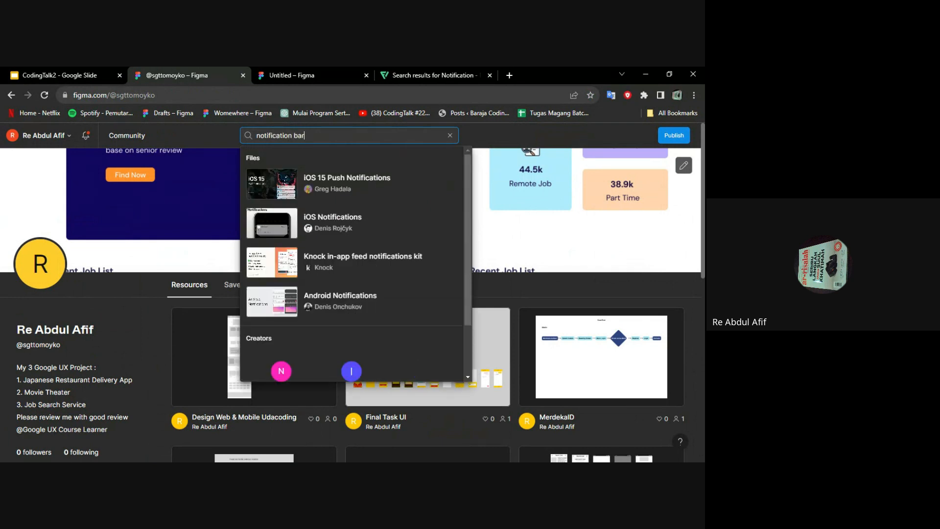
type(" android")
key("Return")
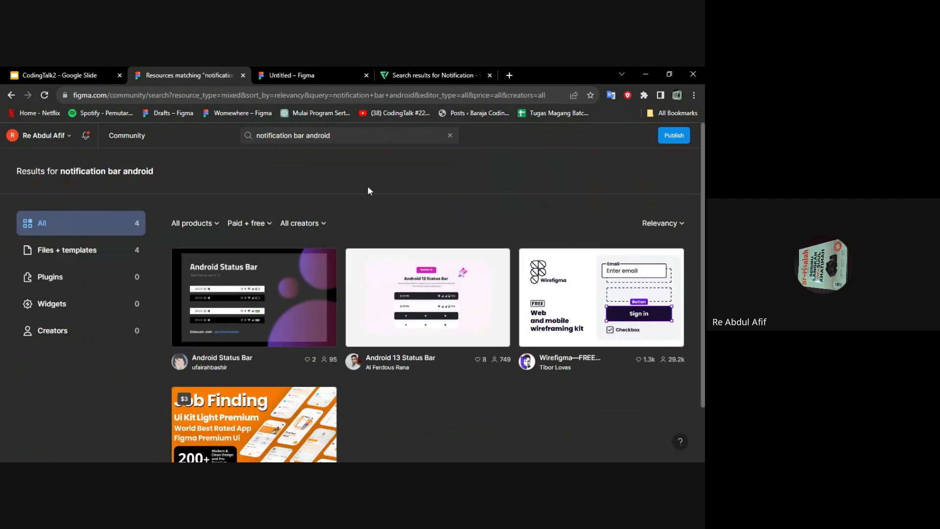
Step: Open the Android Status Bar community file as an editable Figma design
scroll(368, 190, "down", 1)
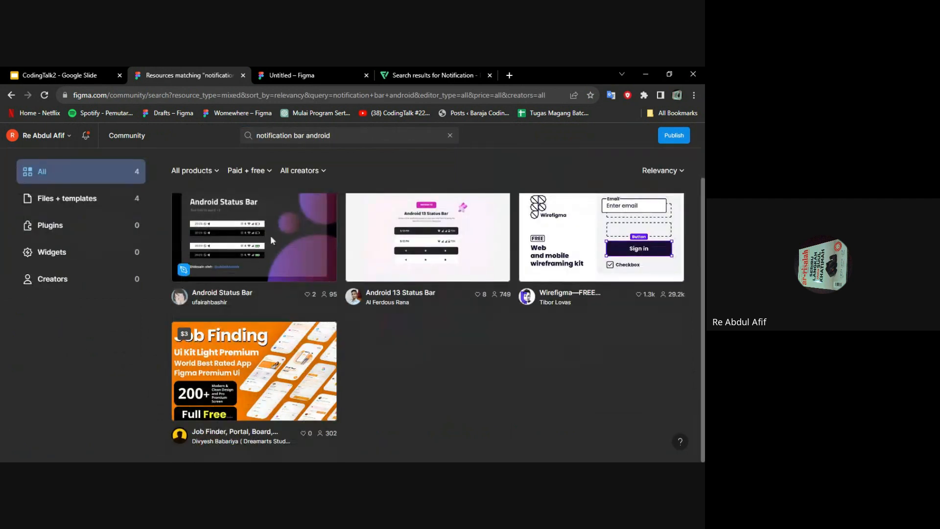
left_click(271, 236)
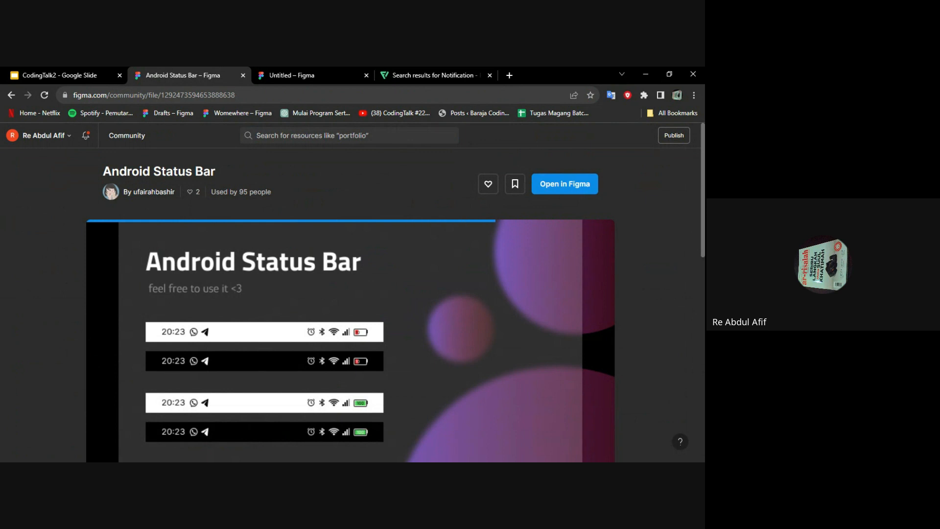
left_click(587, 185)
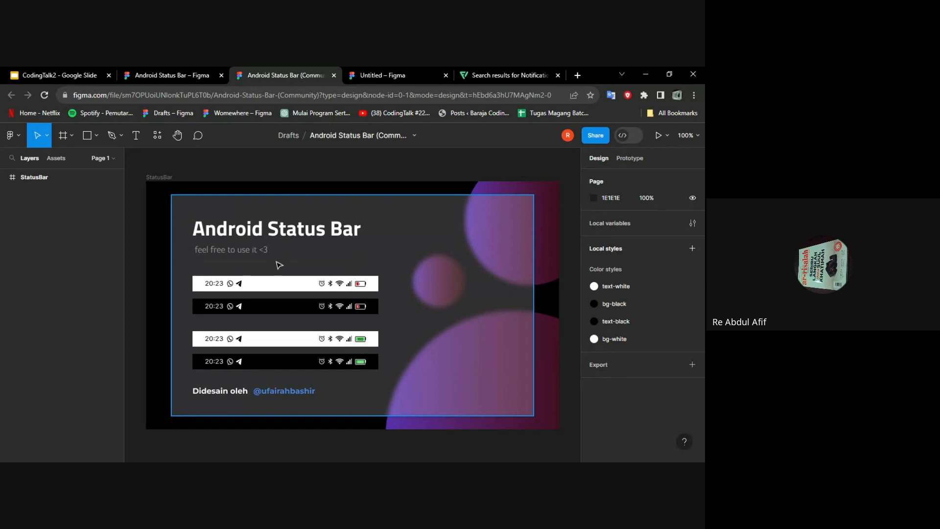
Step: Copy the black status bar with the low battery icon and paste it into the Untitled design
left_click(304, 288)
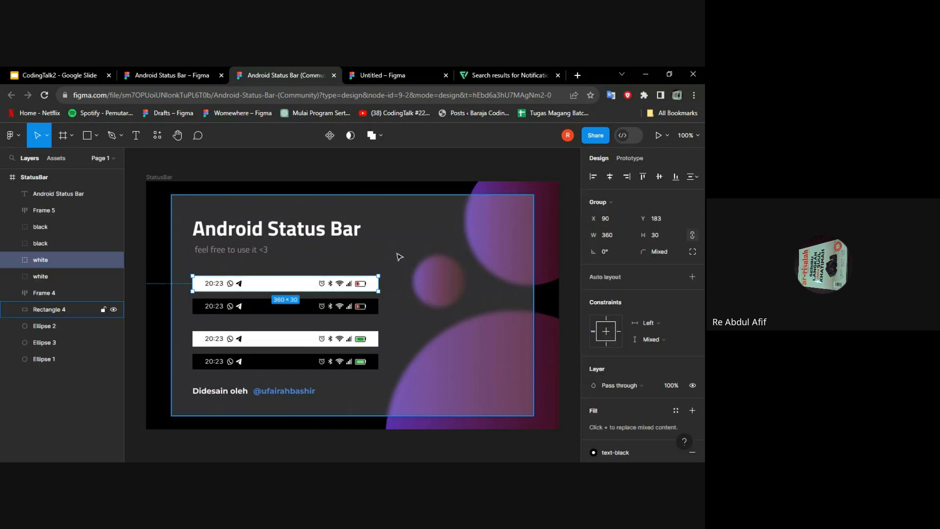
left_click(319, 312)
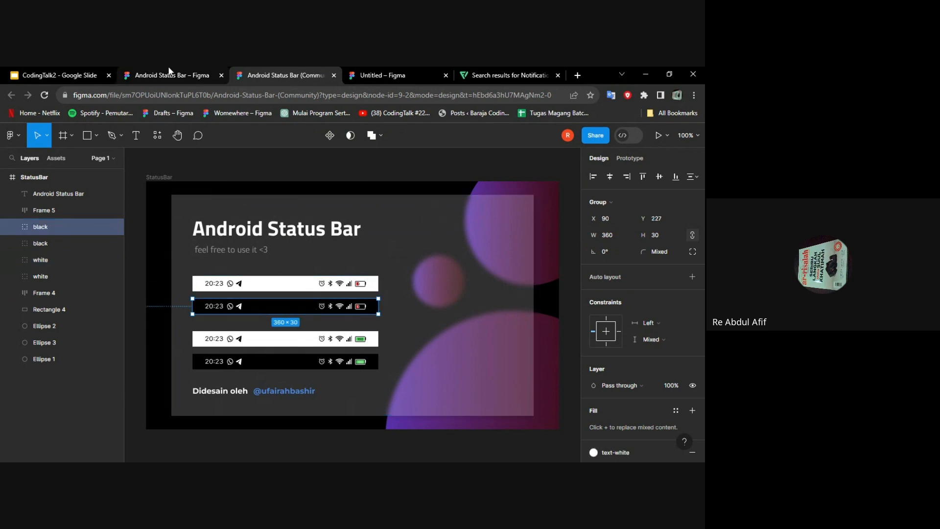
left_click(152, 76)
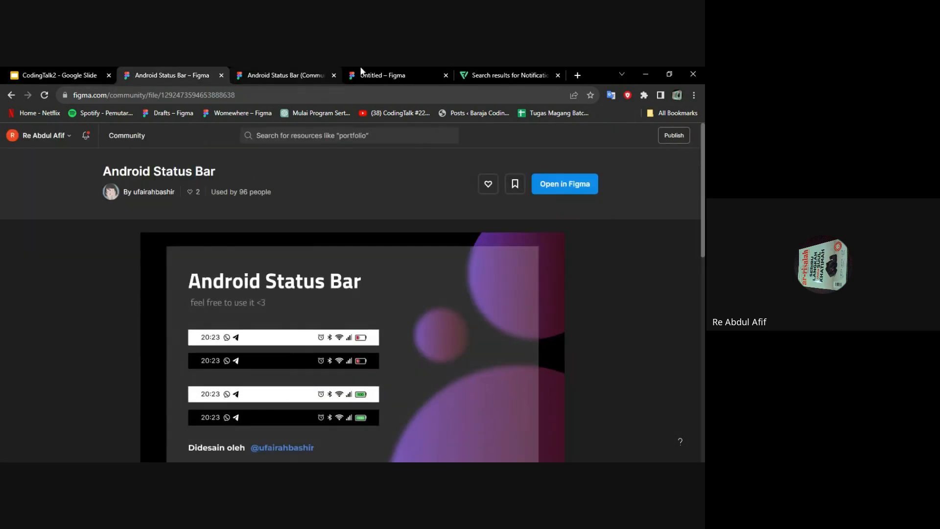
left_click(397, 74)
left_click(241, 315)
key("ctrl+v")
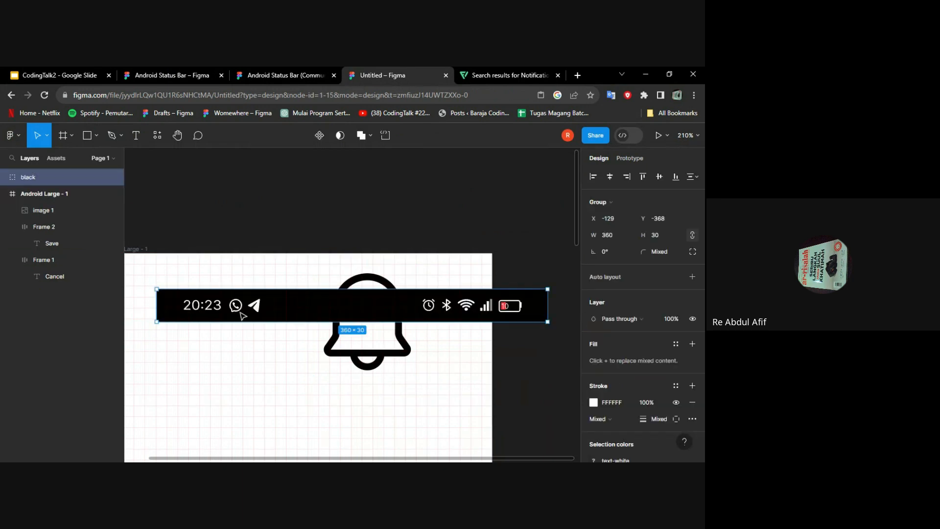
Step: Move the status bar to the Android frame's upper edge and the bell below it to about X 200, Y 100
scroll(242, 315, "down", 3)
left_click_drag(267, 314, 240, 293)
left_click(314, 321)
scroll(332, 363, "up", 5)
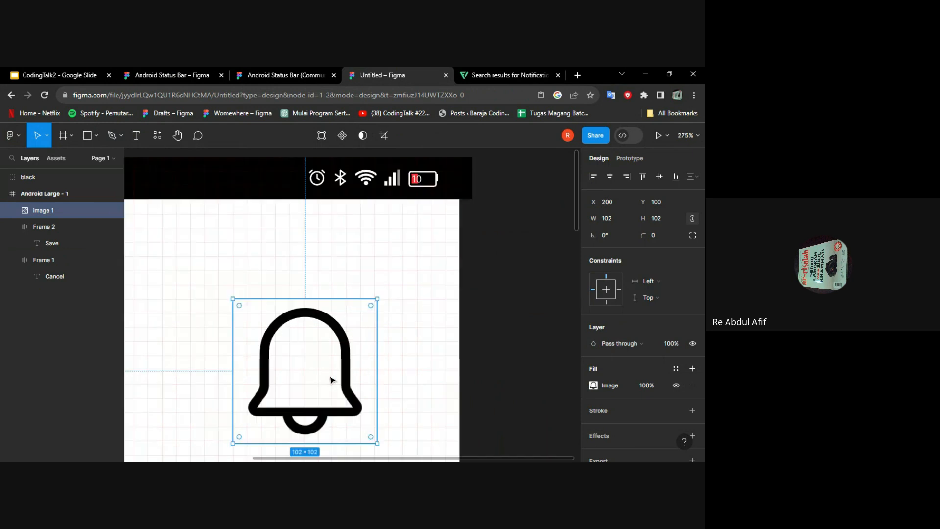
scroll(342, 362, "down", 3)
Step: Move the black status bar off the Android frame into the empty canvas above it
left_click(346, 253)
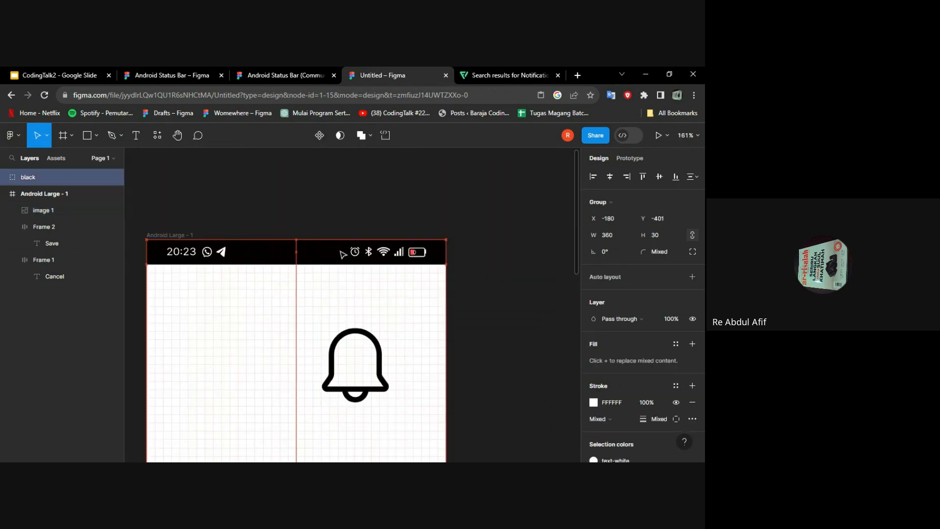
left_click_drag(346, 256, 354, 199)
scroll(358, 202, "left", 2)
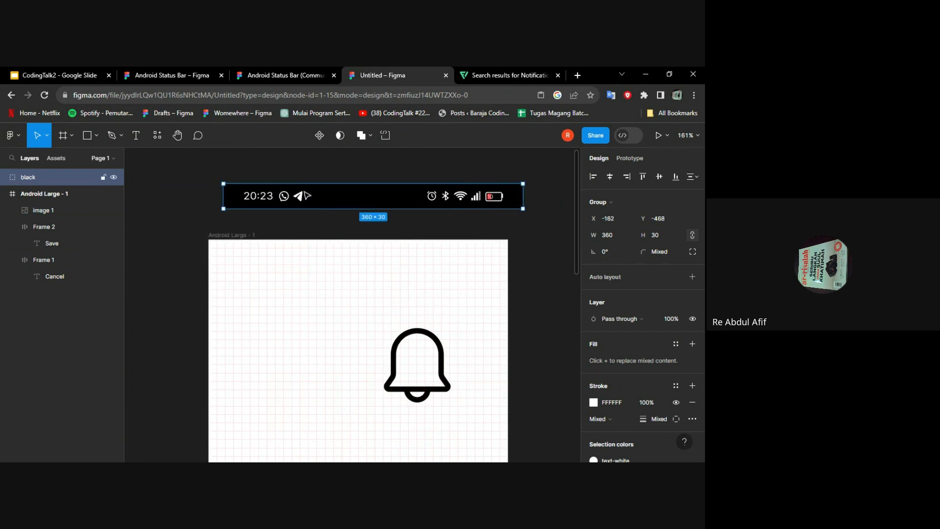
Step: Inspect the status bar's layers, including the WhatsApp and Telegram icons and the black background rectangle
double_click(261, 196)
left_click(326, 300)
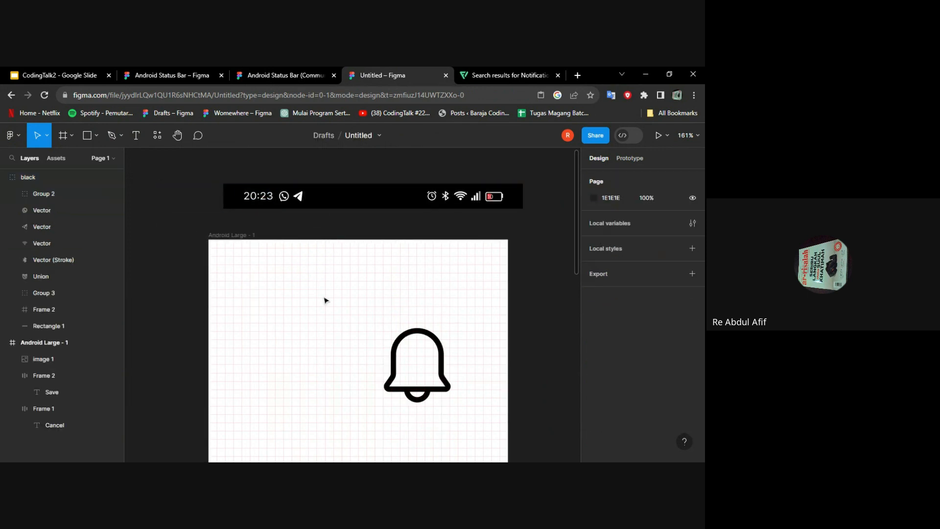
left_click(284, 196)
left_click(284, 197)
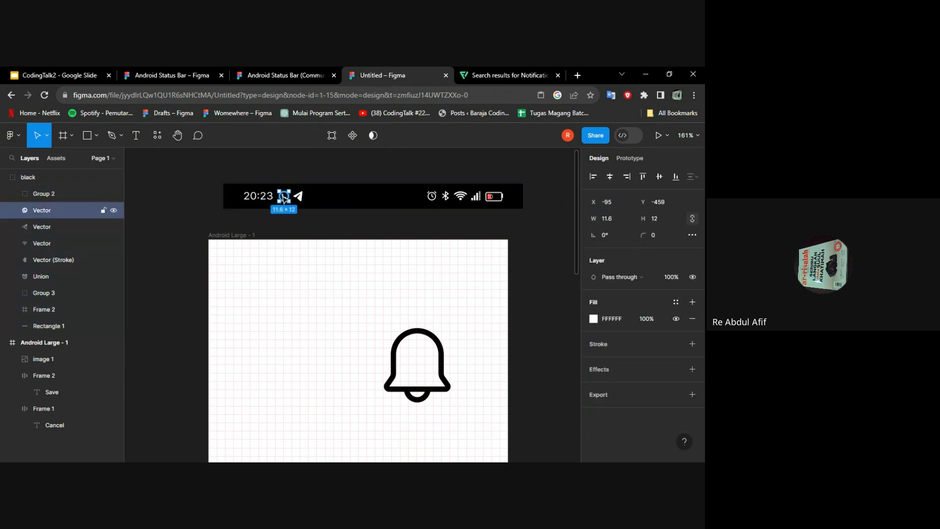
scroll(320, 200, "up", 3)
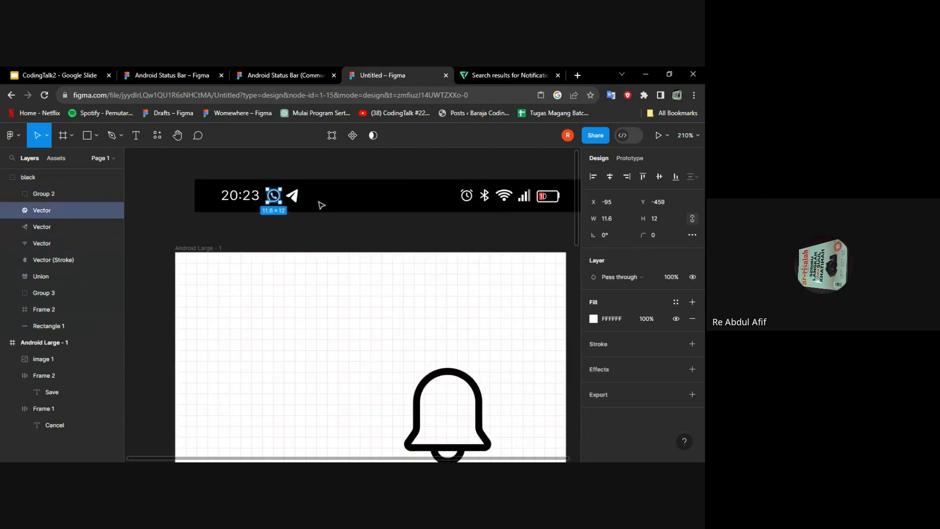
left_click(298, 237)
double_click(284, 201)
double_click(275, 196)
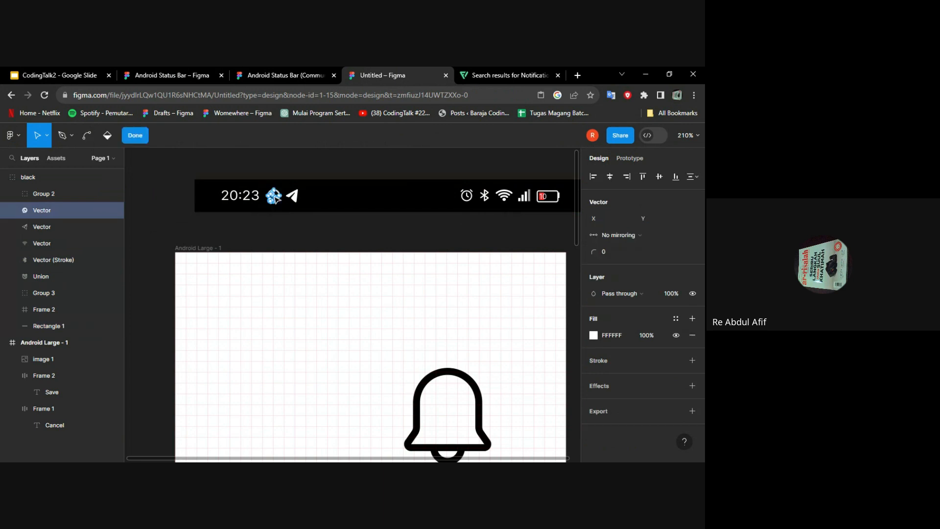
double_click(333, 201)
left_click(323, 201)
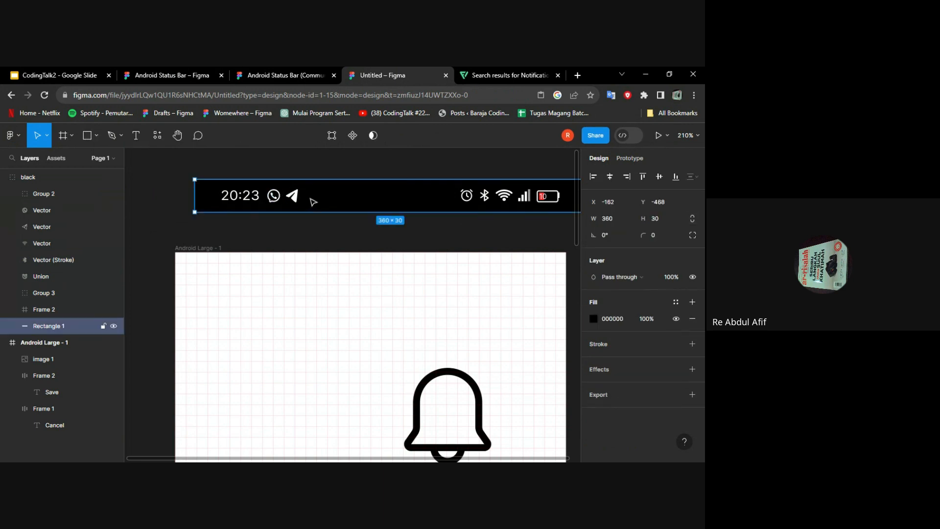
double_click(294, 197)
key("Escape")
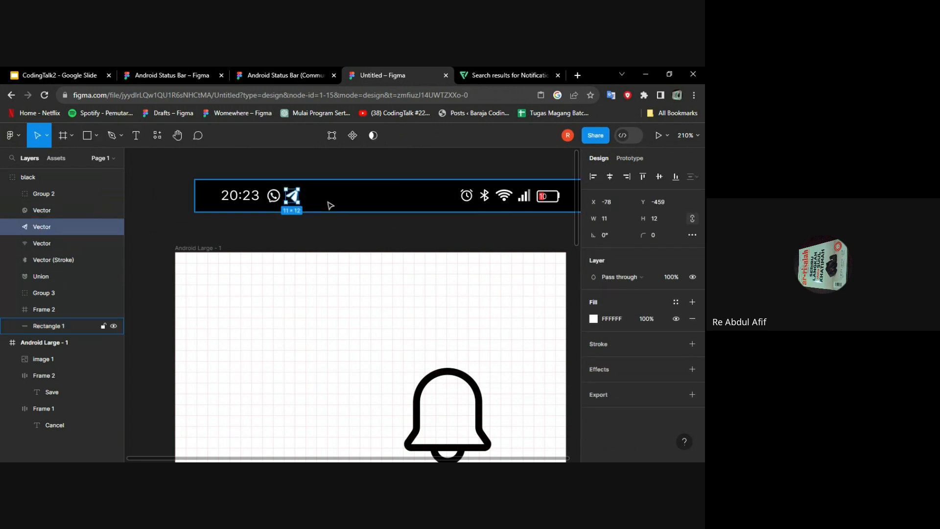
left_click(267, 231)
Step: Add the text "10.29" in the upper-left corner of the Android frame, at about X 23, Y 15
left_click(136, 136)
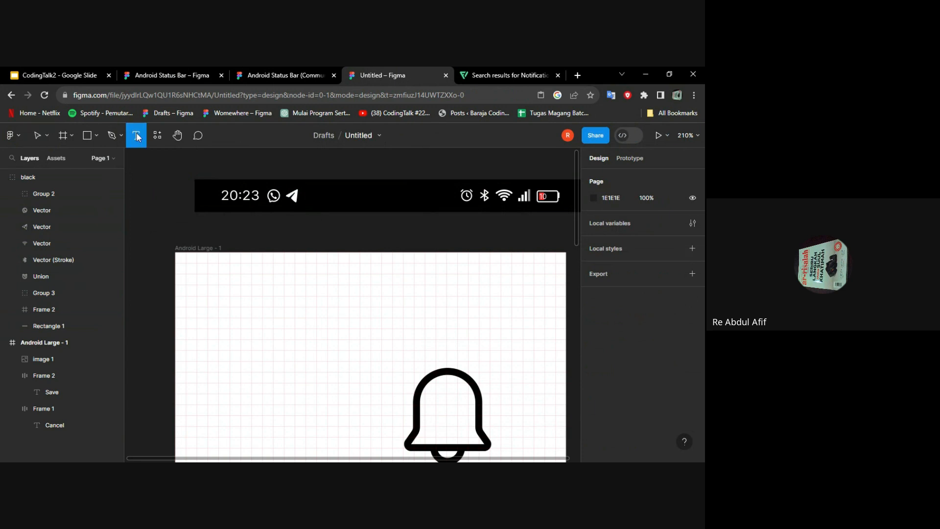
left_click(200, 273)
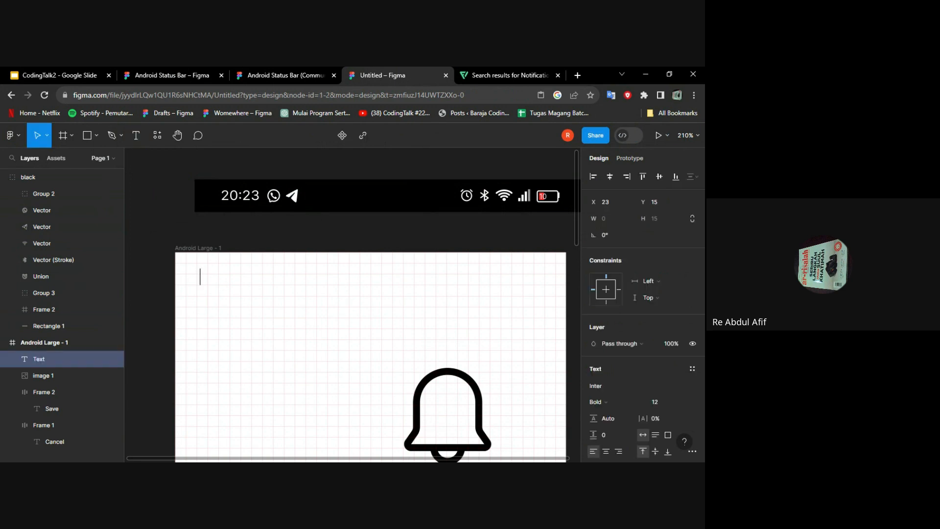
type("10.29")
key("Escape")
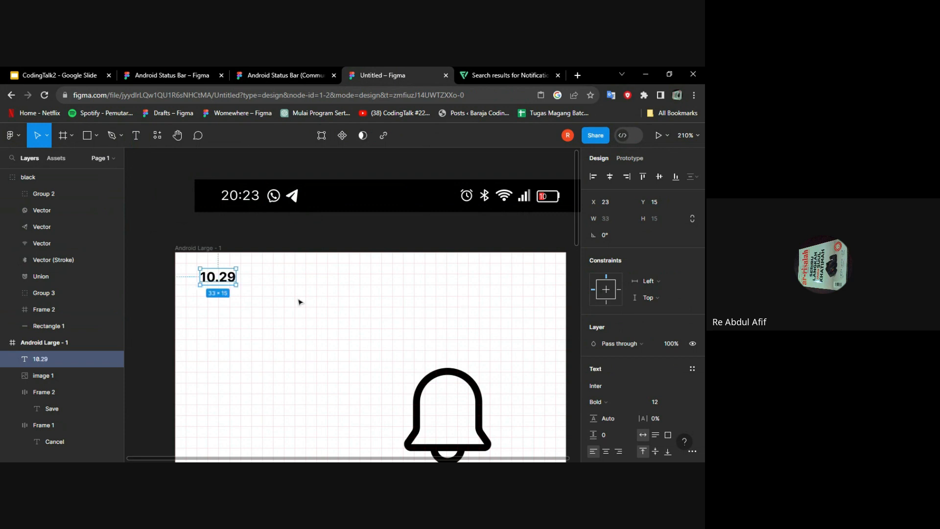
Step: Copy the WhatsApp icon from the black bar to beside "10.29" at X 75, Y 18, and fill it with black 000000
left_click(274, 196, "ctrl")
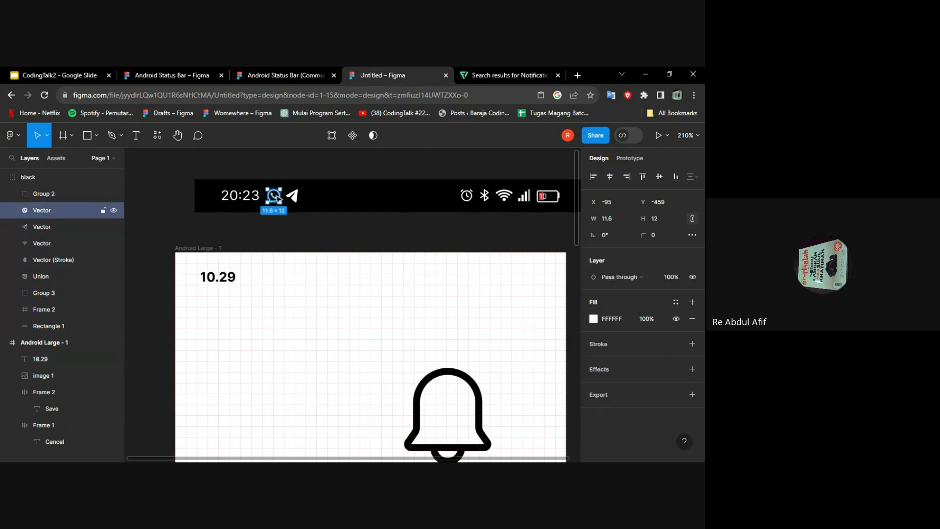
left_click_drag(276, 199, 263, 281)
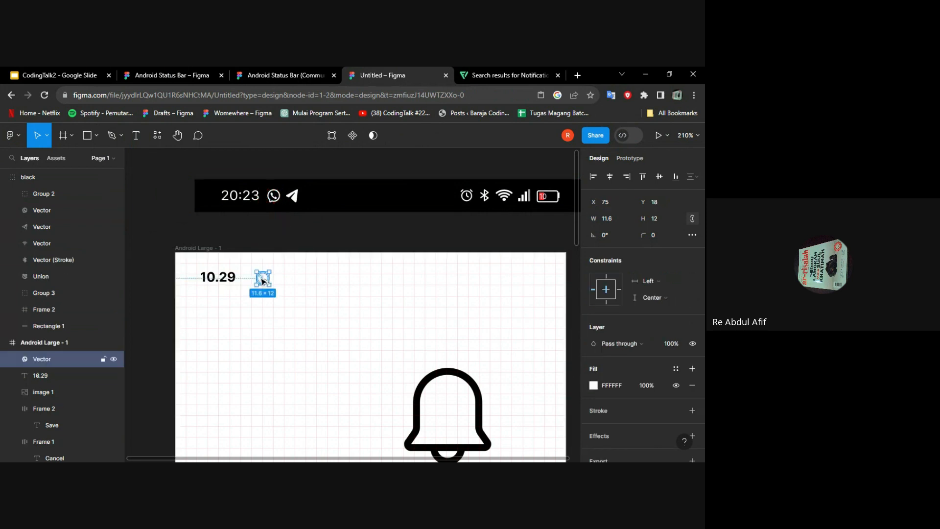
left_click(676, 368)
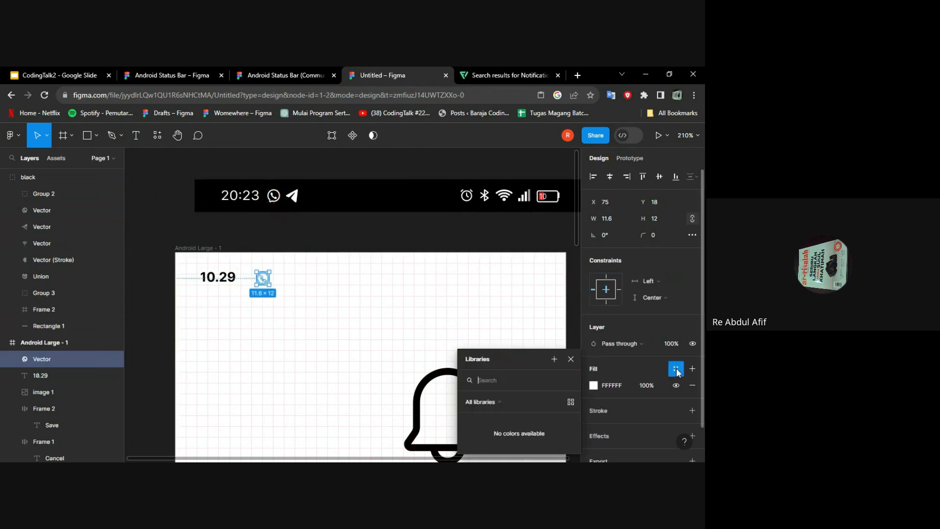
left_click(602, 386)
left_click(594, 386)
left_click(482, 406)
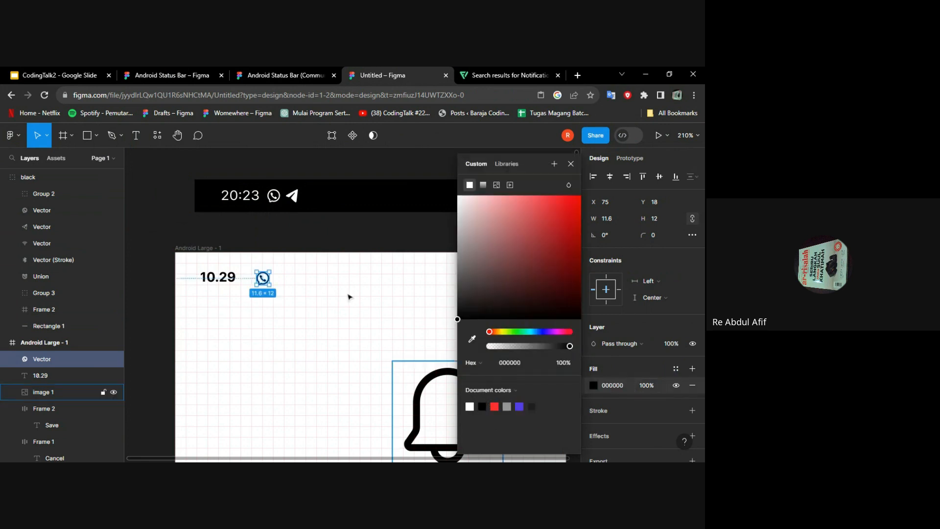
left_click(348, 297)
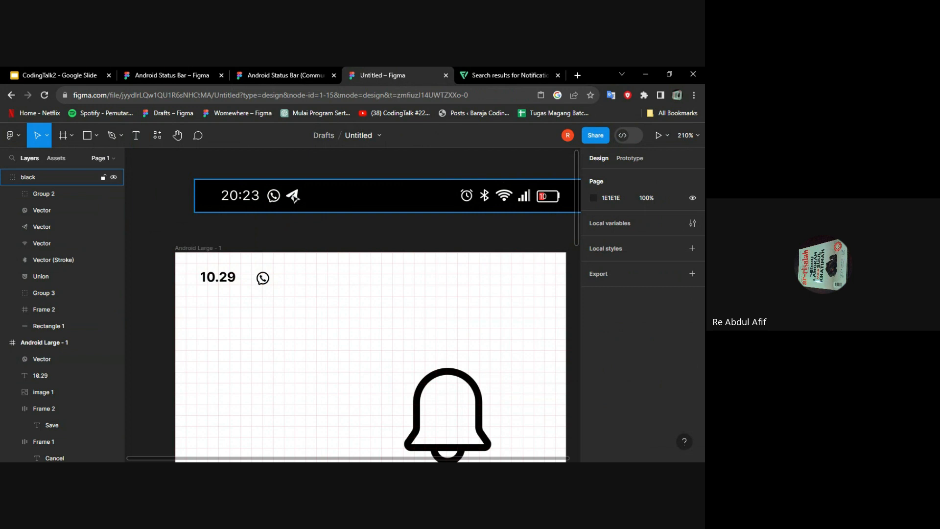
Step: Copy the Telegram icon from the black bar to beside the WhatsApp icon at X 100, Y 18, and fill it with black
double_click(294, 196)
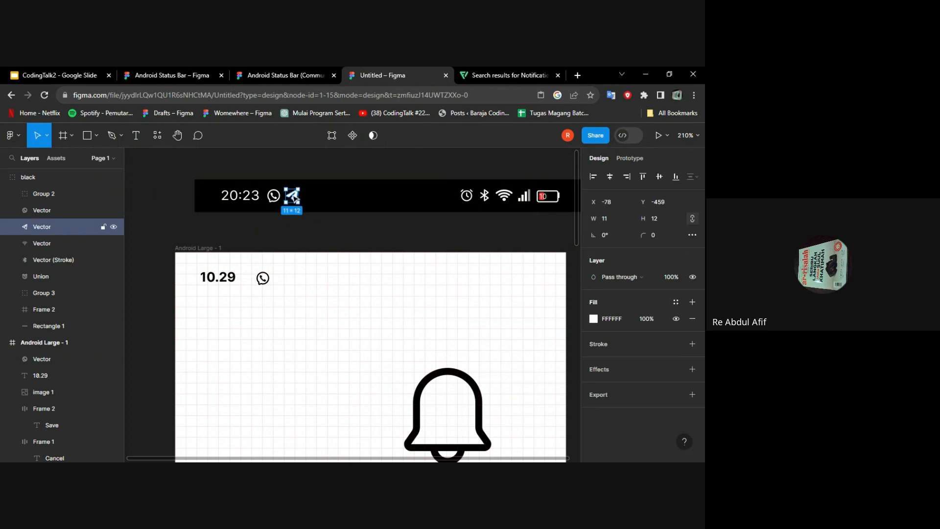
left_click_drag(294, 197, 294, 281)
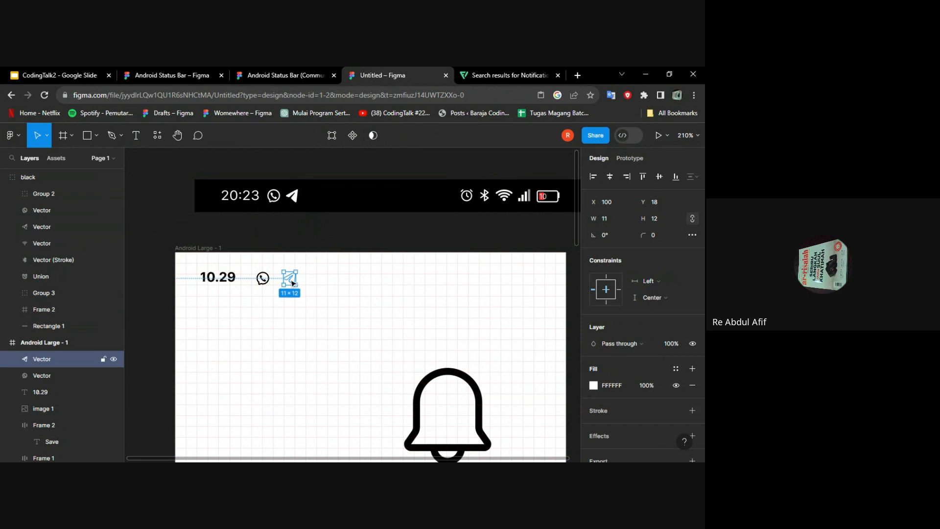
left_click(677, 371)
left_click(594, 386)
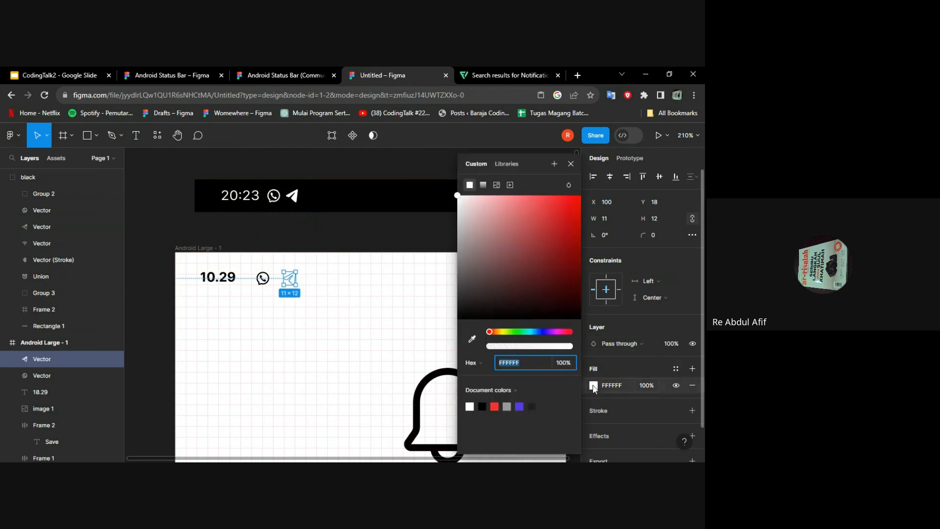
left_click(342, 306)
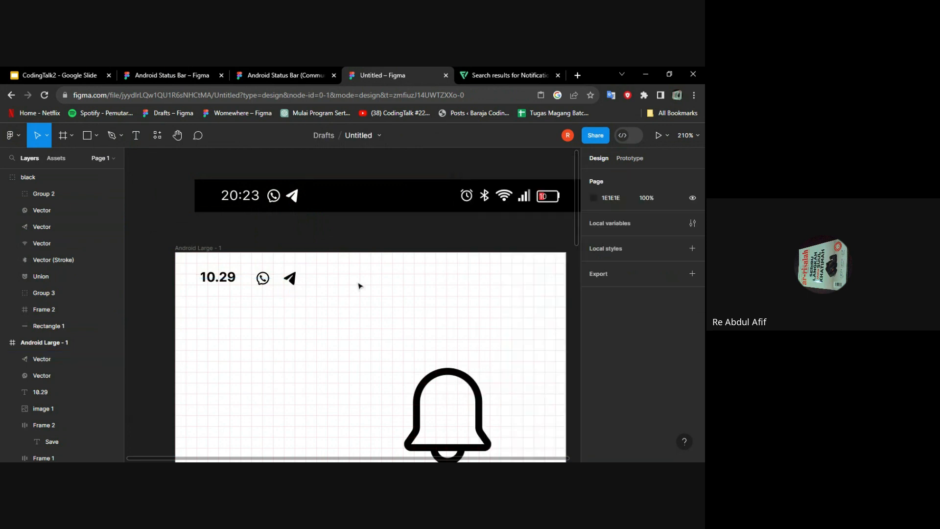
Step: Copy the alarm, Bluetooth, Wi-Fi, signal and battery icons from the black bar into the upper-right corner of the Android frame
double_click(468, 197)
left_click(485, 196, "shift")
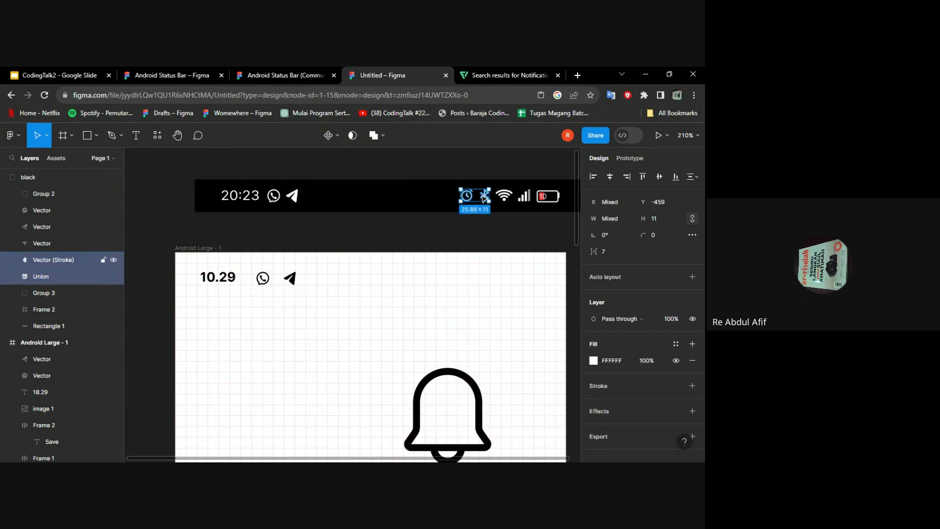
left_click(505, 196, "shift")
left_click(524, 196, "shift")
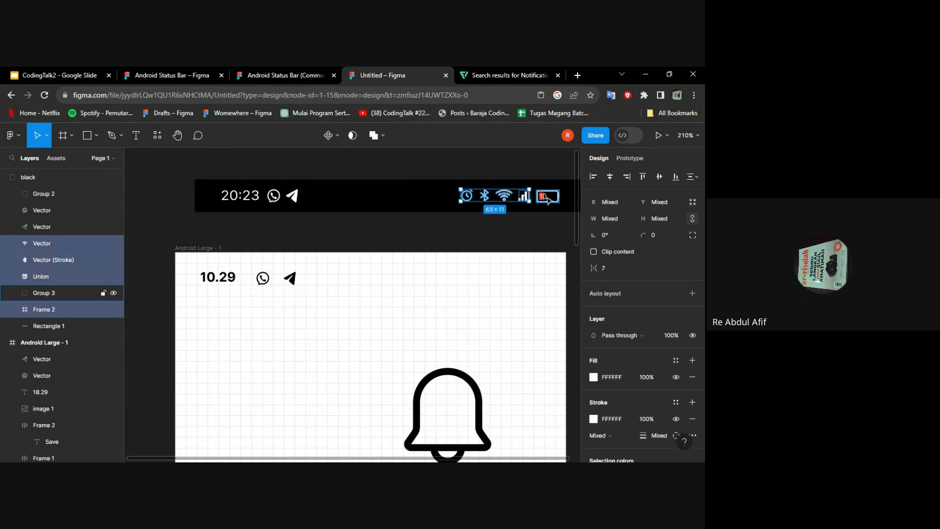
left_click(548, 196, "shift")
left_click_drag(502, 205, 458, 279)
scroll(648, 360, "down", 2)
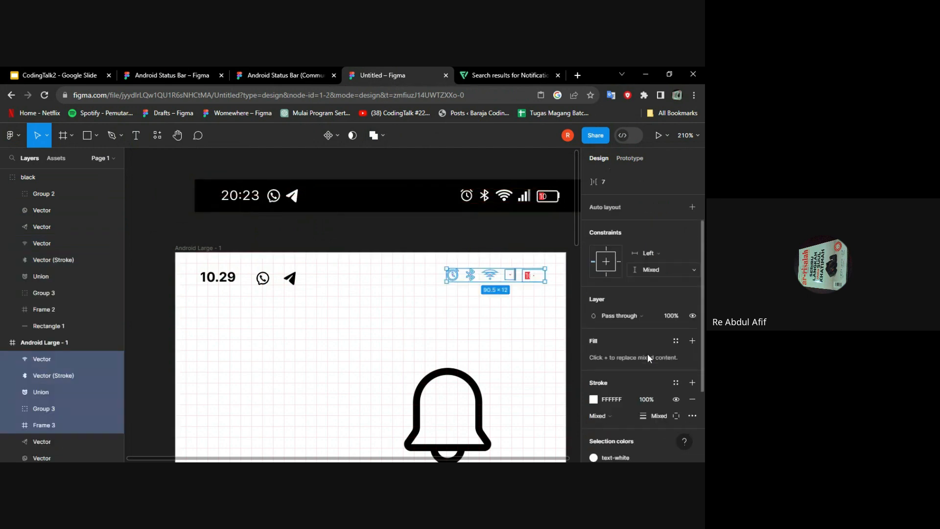
left_click(676, 383)
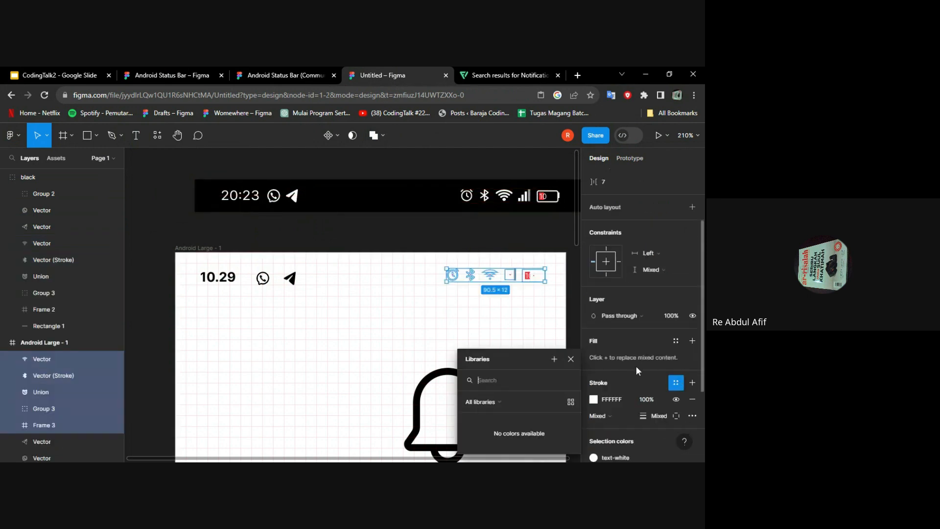
left_click(508, 318)
left_click(508, 318)
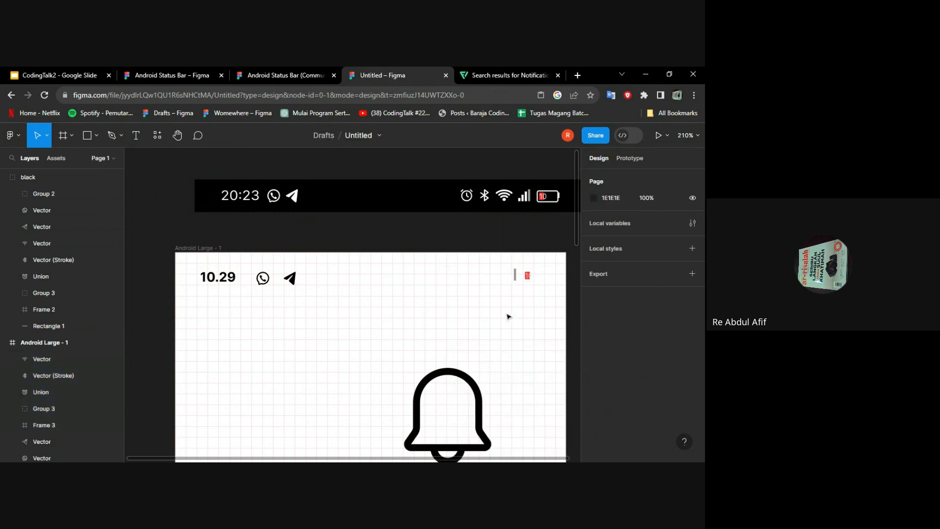
Step: Fill the copied alarm, Bluetooth and Wi-Fi icons in the Android frame with black
left_click(451, 274)
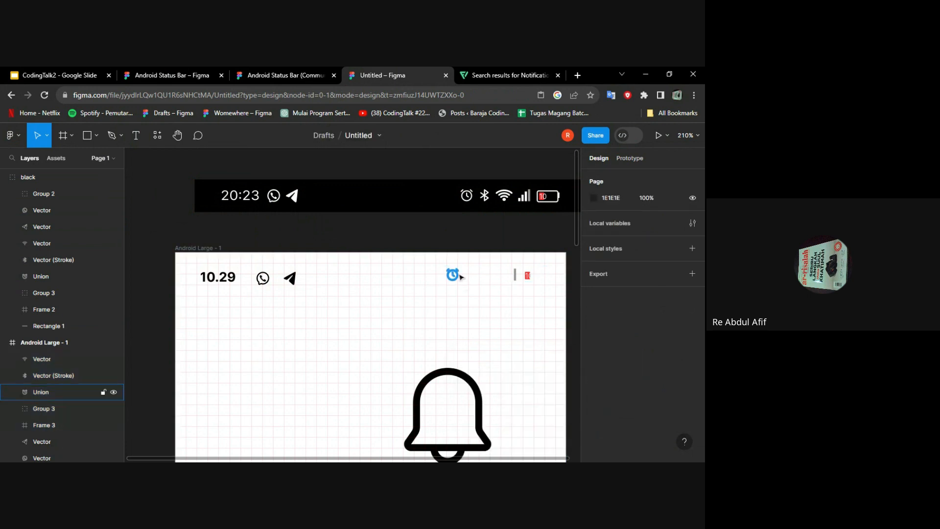
scroll(449, 275, "up", 5)
left_click(448, 276)
left_click(484, 277, "shift")
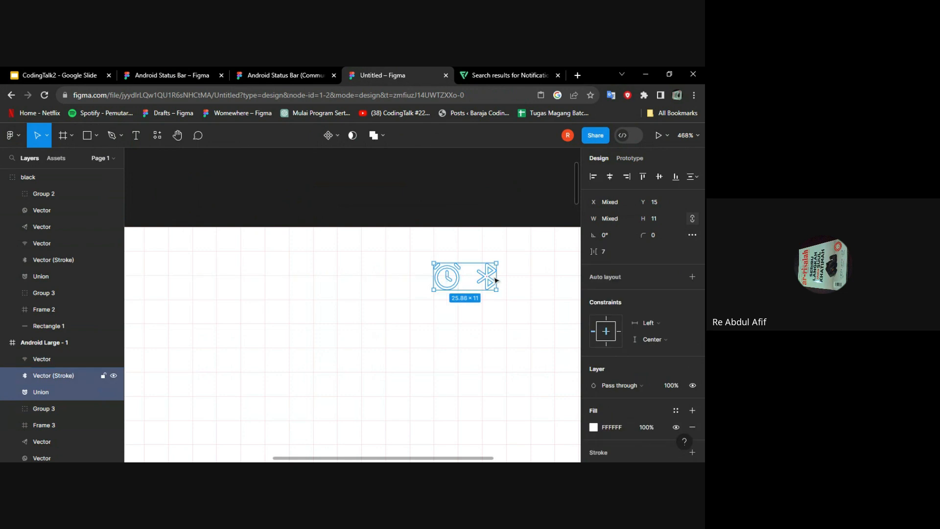
scroll(490, 279, "right", 3)
left_click(469, 278, "shift")
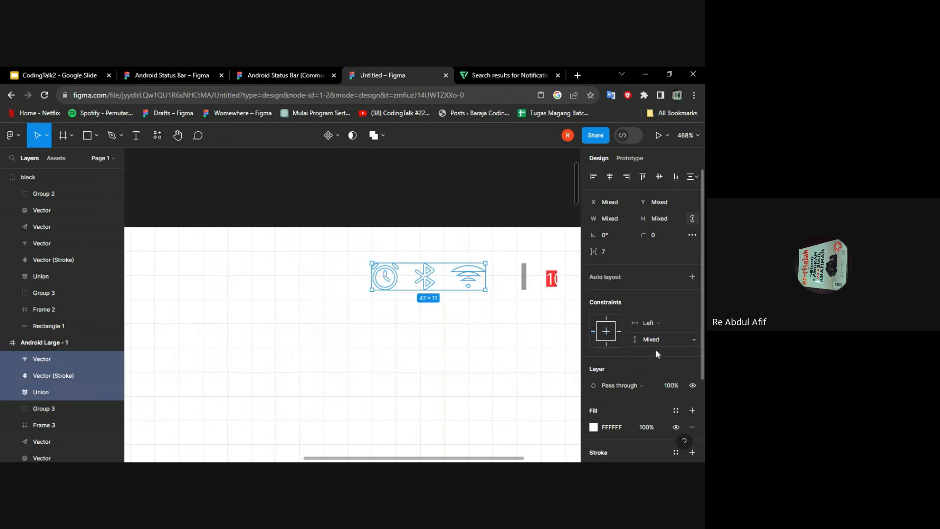
left_click(676, 410)
left_click(594, 427)
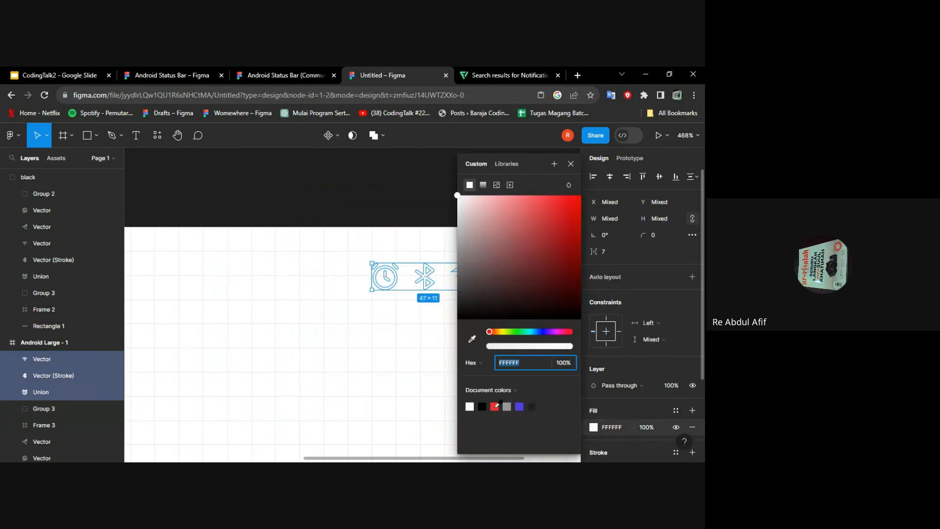
left_click(489, 405)
left_click(509, 320)
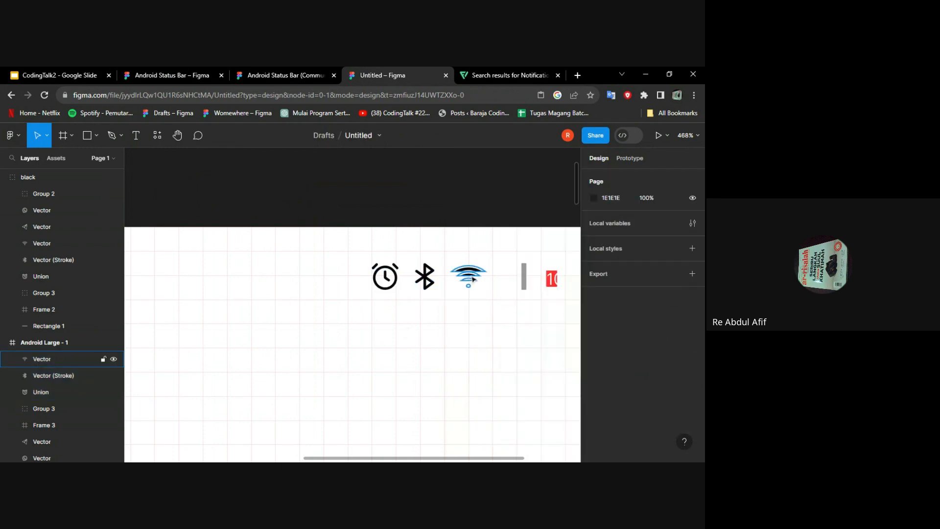
Step: Move the copied Wi-Fi icon onto the canvas above the Android frame and set its stroke colour to black 000000
scroll(474, 278, "up", 3)
left_click(469, 397)
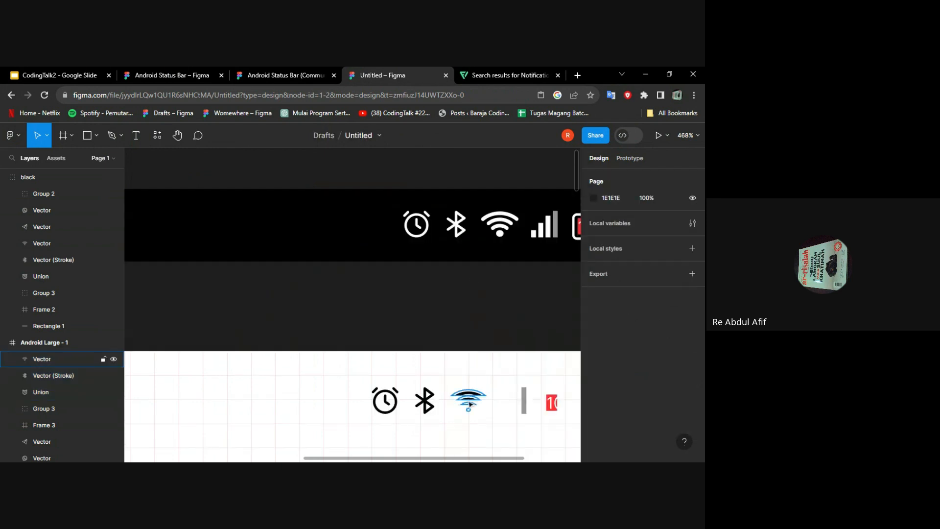
left_click_drag(469, 397, 476, 300)
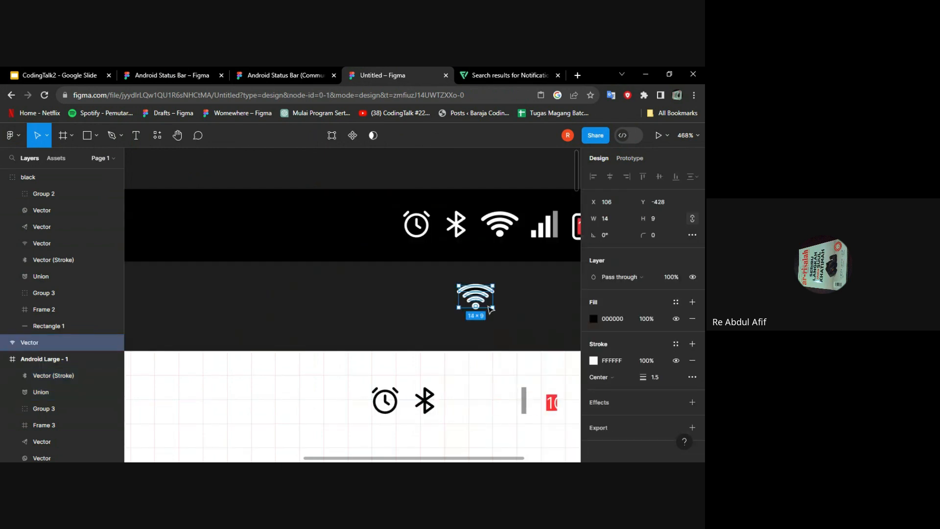
left_click(676, 344)
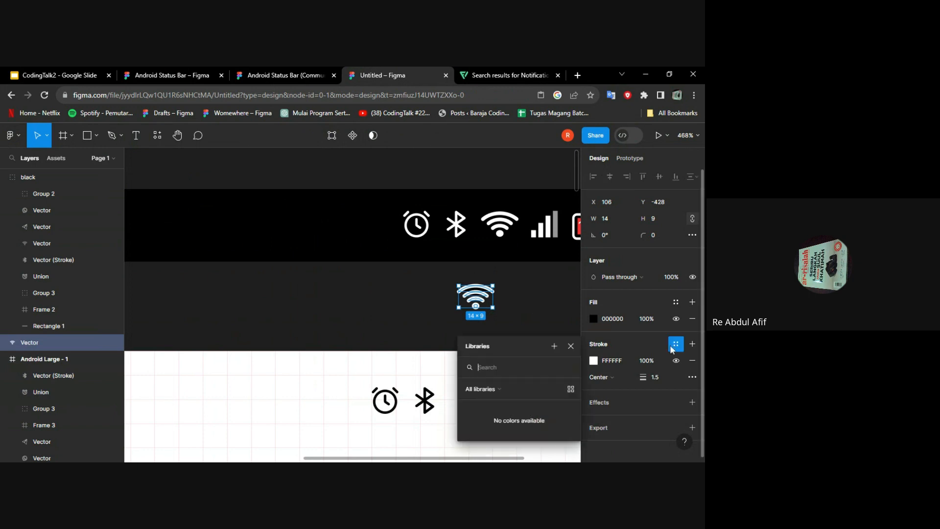
left_click(594, 360)
left_click(485, 403)
left_click(414, 295)
Step: Remove the Wi-Fi icon's fill and place the icon back in the Android frame at X 286, Y 16
left_click(479, 307)
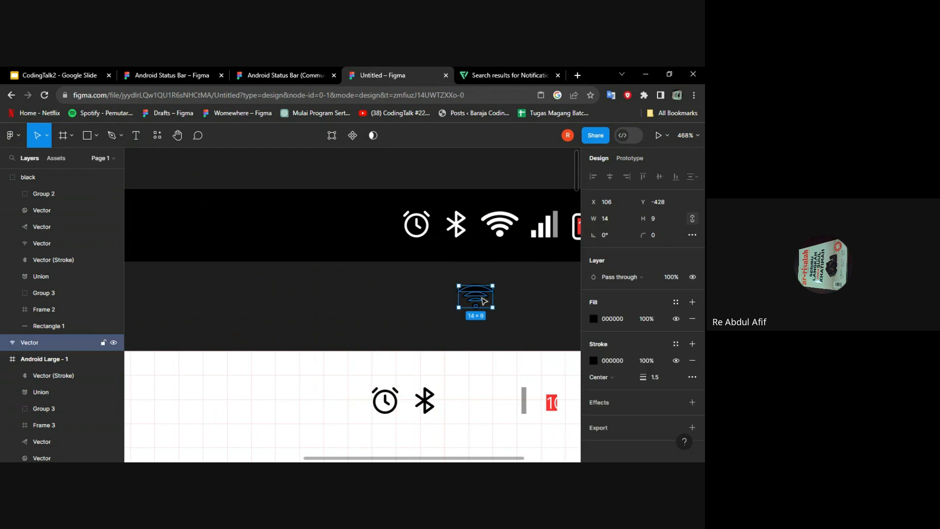
left_click(692, 319)
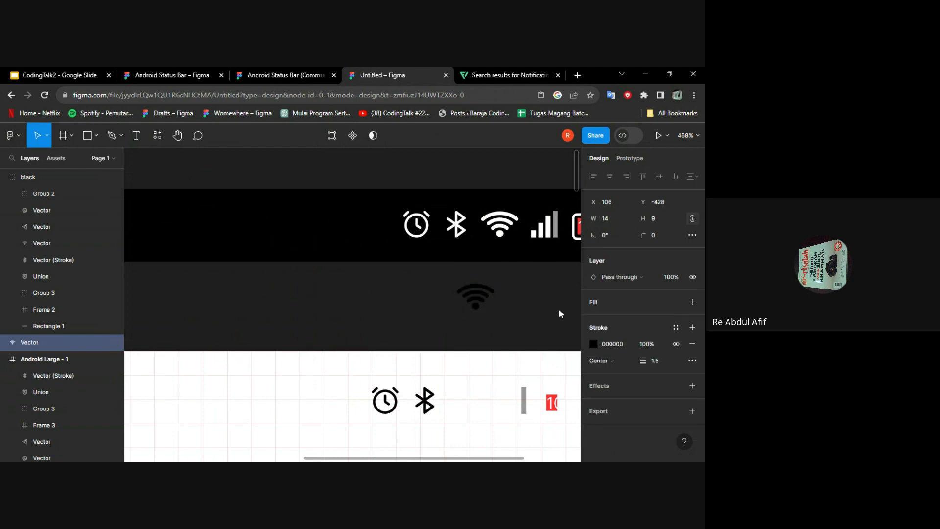
left_click_drag(475, 298, 476, 401)
Step: Add a fill to the frame of the copied signal icon and try to change its colour to black
scroll(531, 399, "right", 2)
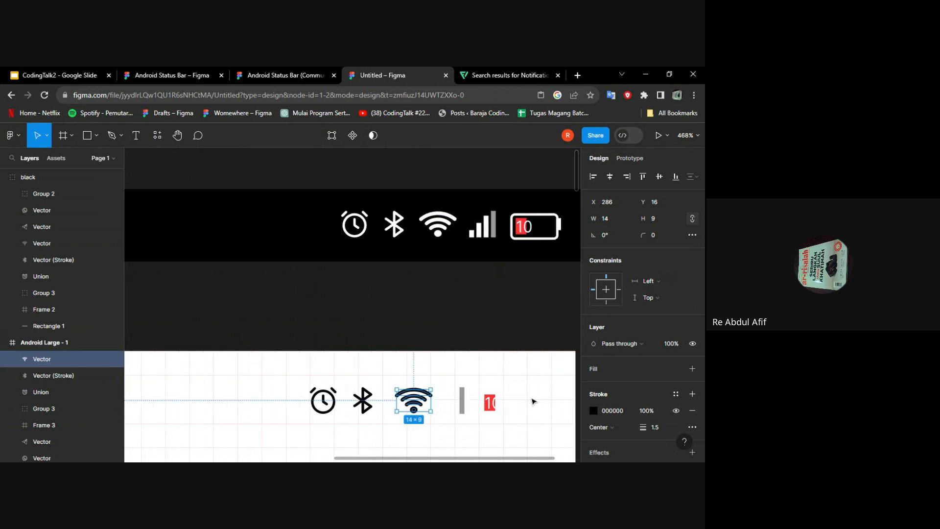
left_click(461, 404)
scroll(650, 382, "down", 2)
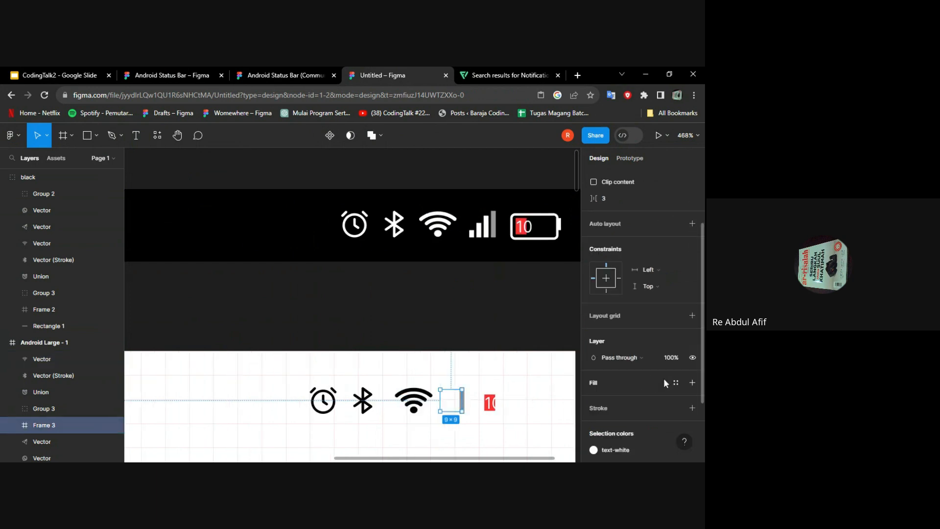
left_click(692, 383)
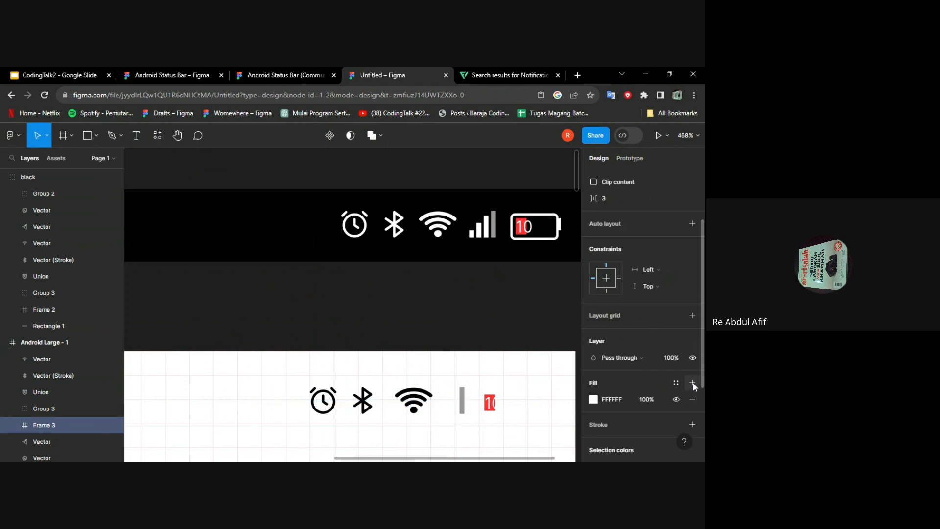
left_click(594, 399)
left_click(485, 406)
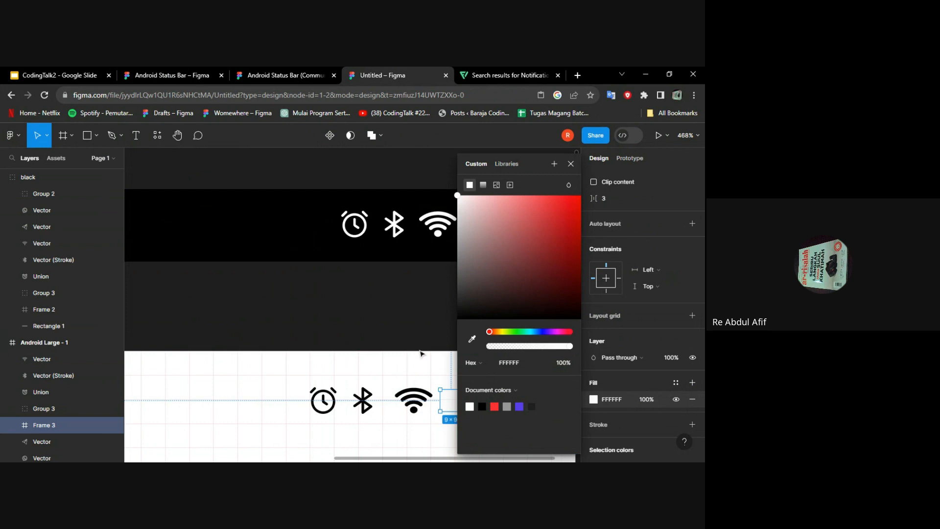
left_click(420, 311)
Step: Delete the copied signal icon and place a fresh copy from the black bar on the canvas at X 133, Y -431
scroll(419, 311, "down", 2)
left_click(460, 343)
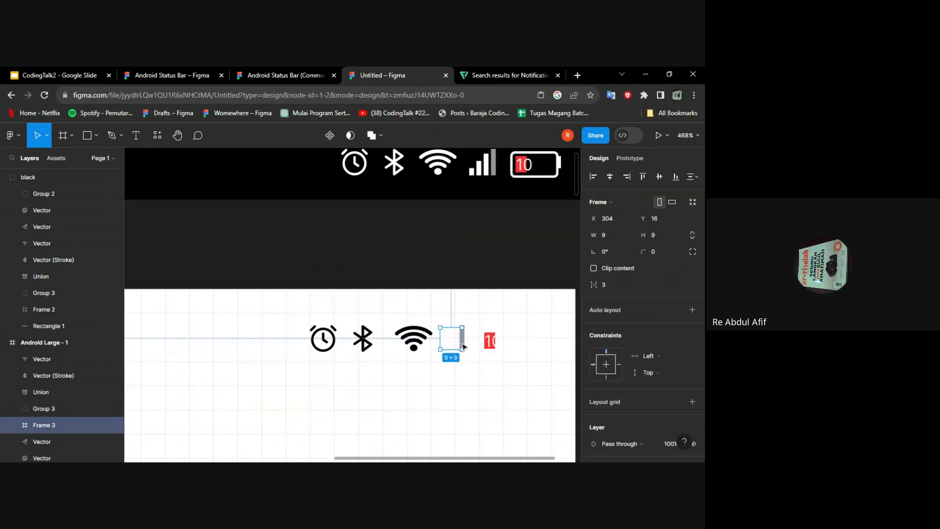
left_click_drag(457, 347, 460, 250)
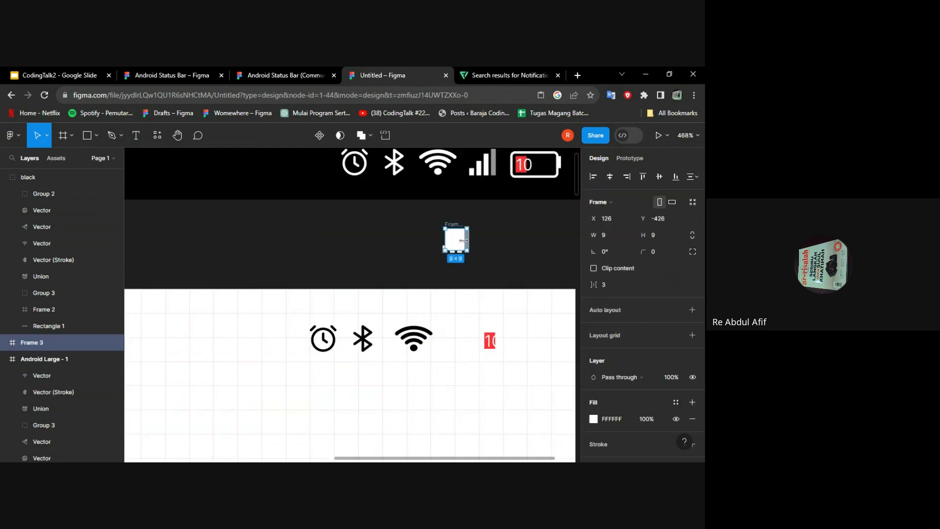
key("Delete")
double_click(493, 170)
left_click_drag(490, 168, 482, 234)
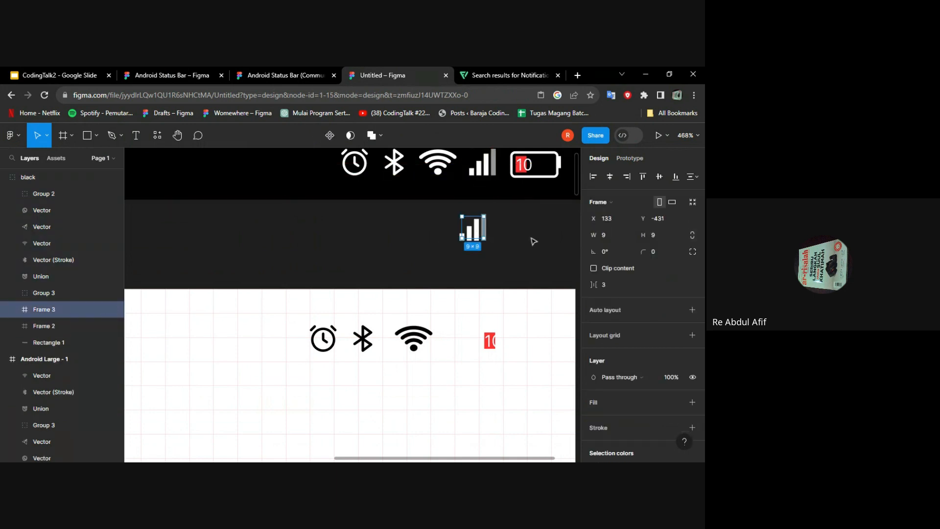
Step: Select all four bars of the signal icon on the canvas, detach the text-white colour and make the white bars black
left_click(479, 239)
double_click(479, 239)
scroll(480, 235, "up", 5)
left_click(480, 234)
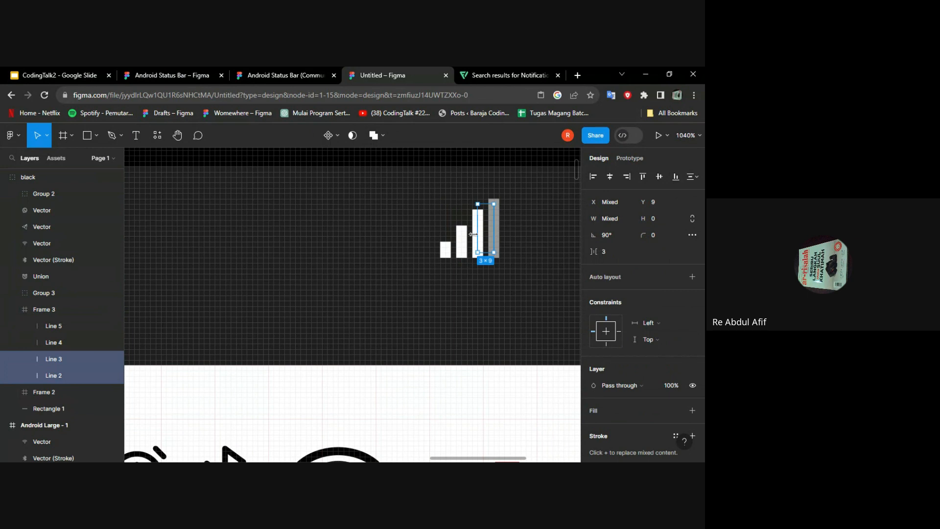
left_click(461, 244)
left_click(448, 250, "shift")
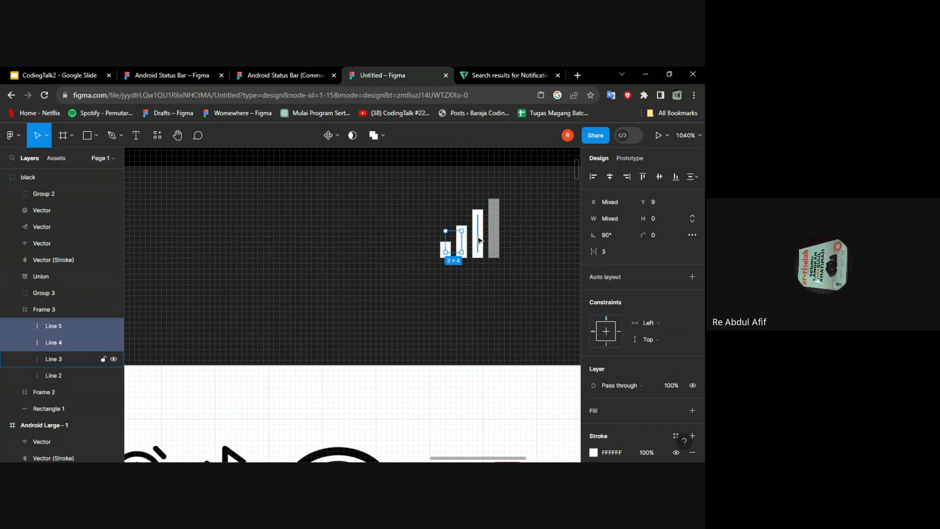
left_click(477, 236, "shift")
left_click(495, 240, "shift")
scroll(630, 335, "down", 4)
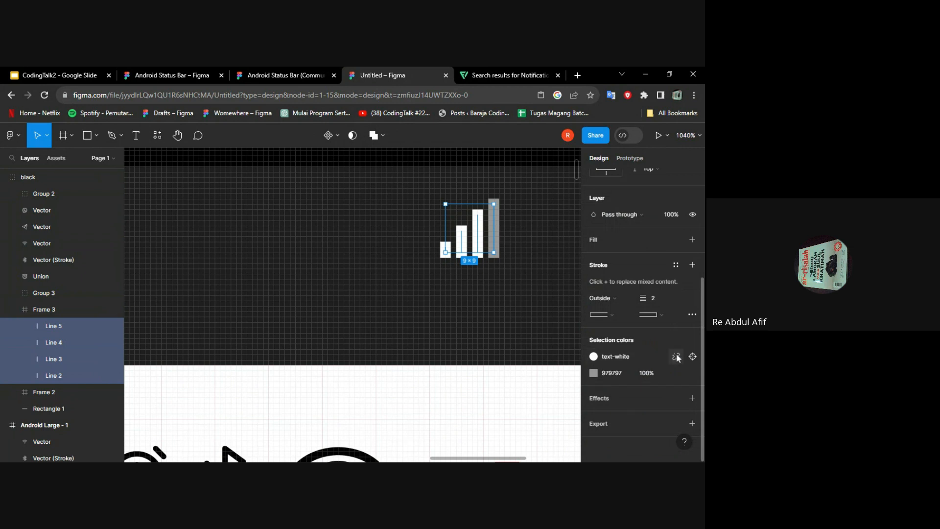
left_click(676, 357)
left_click(677, 358)
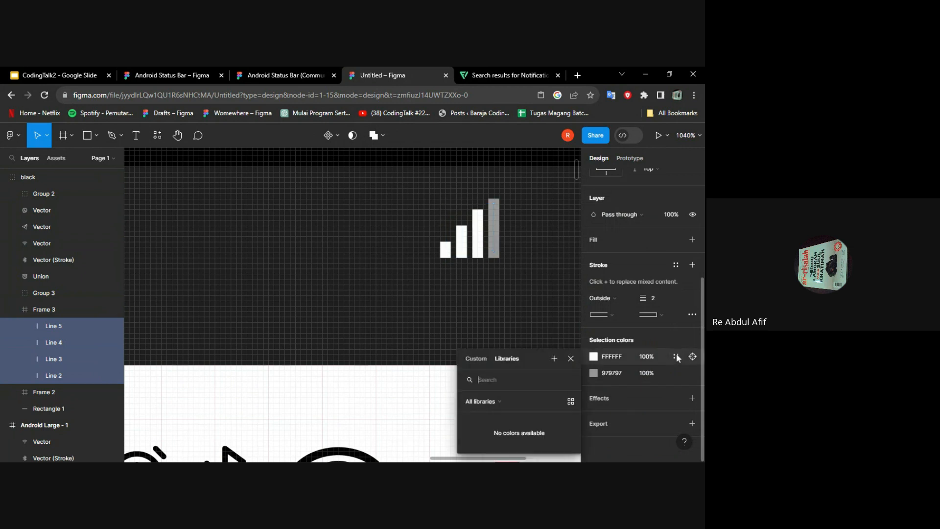
left_click(593, 357)
left_click(482, 407)
left_click(394, 313)
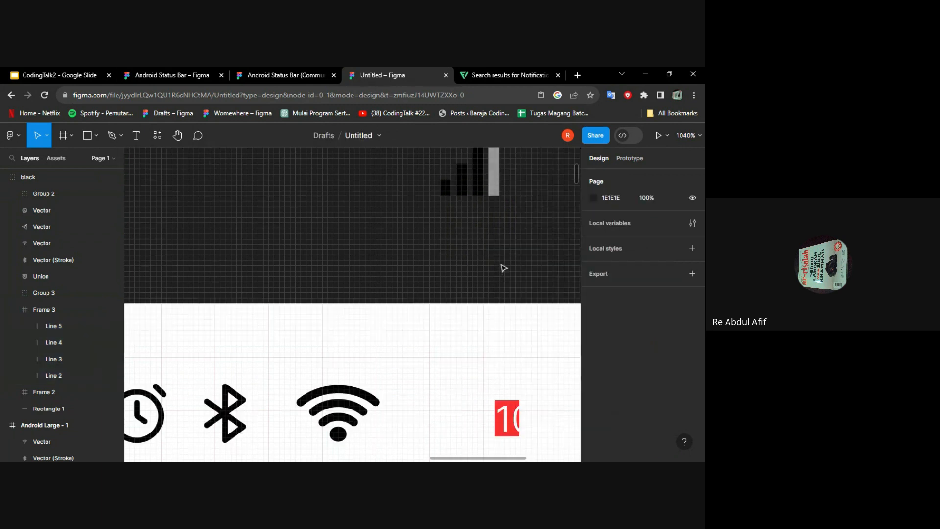
Step: Move the recoloured signal icon into the Android frame between the Wi-Fi and battery icons
scroll(501, 266, "down", 5, "ctrl")
left_click(492, 226)
double_click(492, 226)
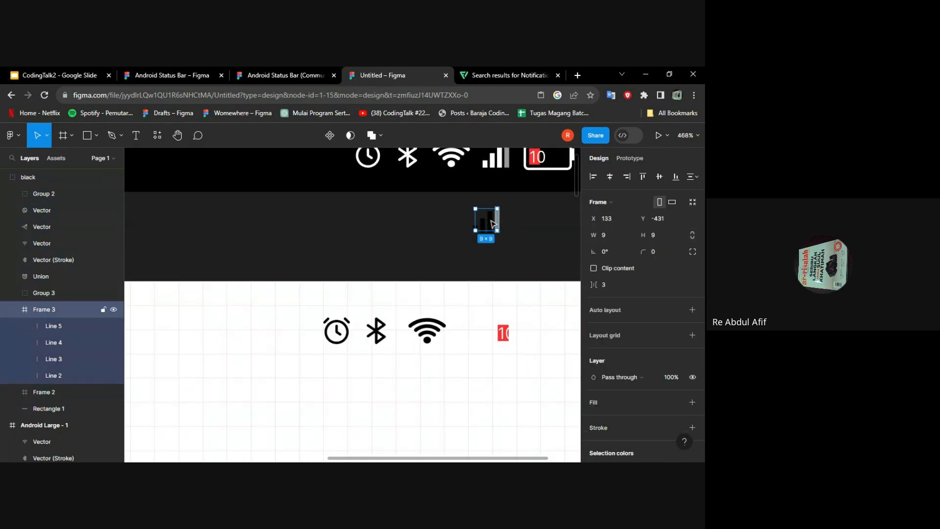
left_click_drag(492, 227, 475, 336)
Step: Detach the text-white colour from the battery icon group in the Android frame and set it to black 000000
left_click(505, 338)
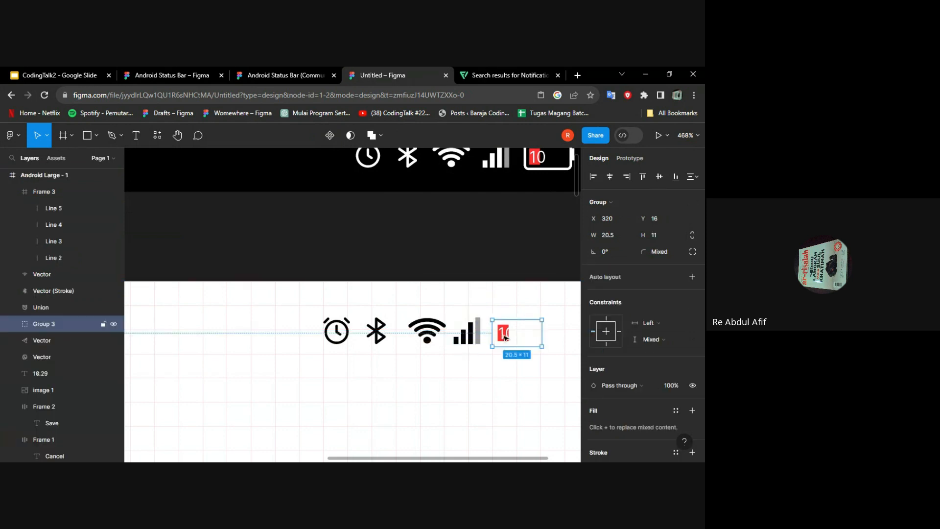
scroll(642, 343, "down", 3)
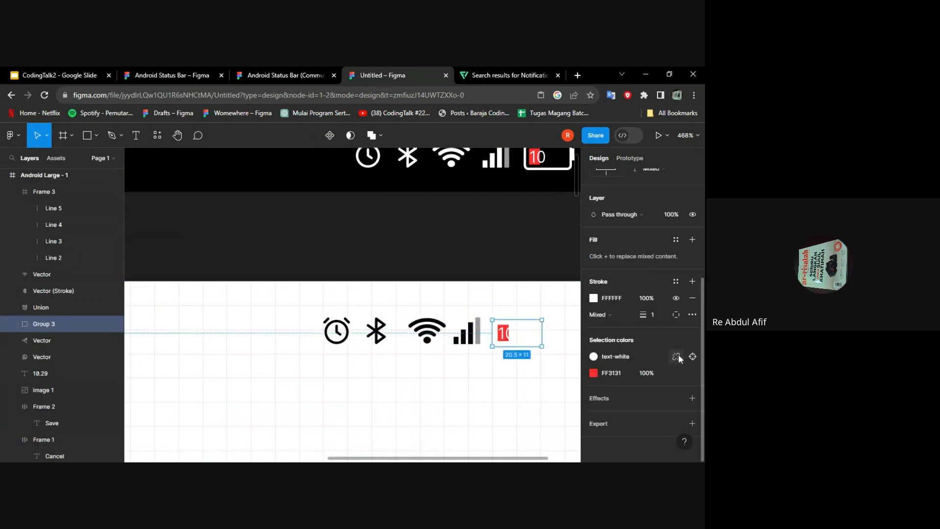
left_click(676, 356)
left_click(572, 358)
left_click(593, 357)
left_click(470, 406)
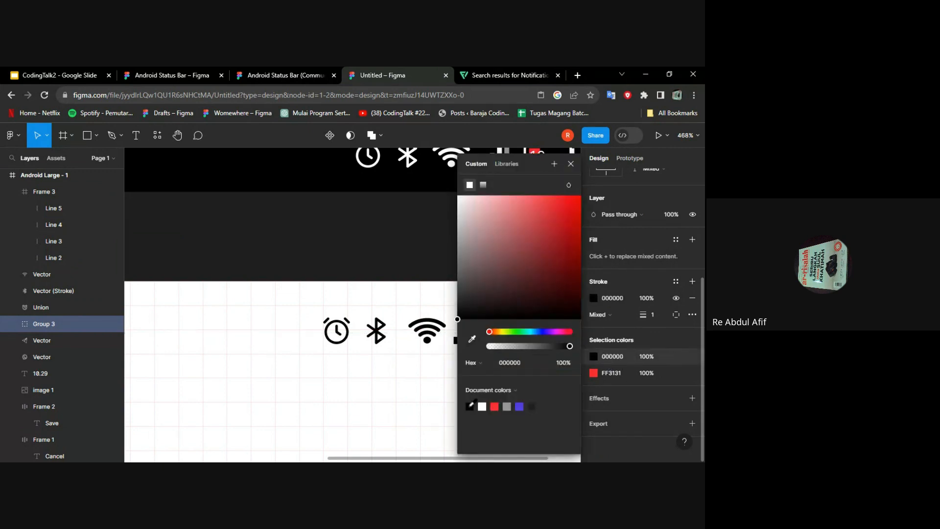
left_click(439, 384)
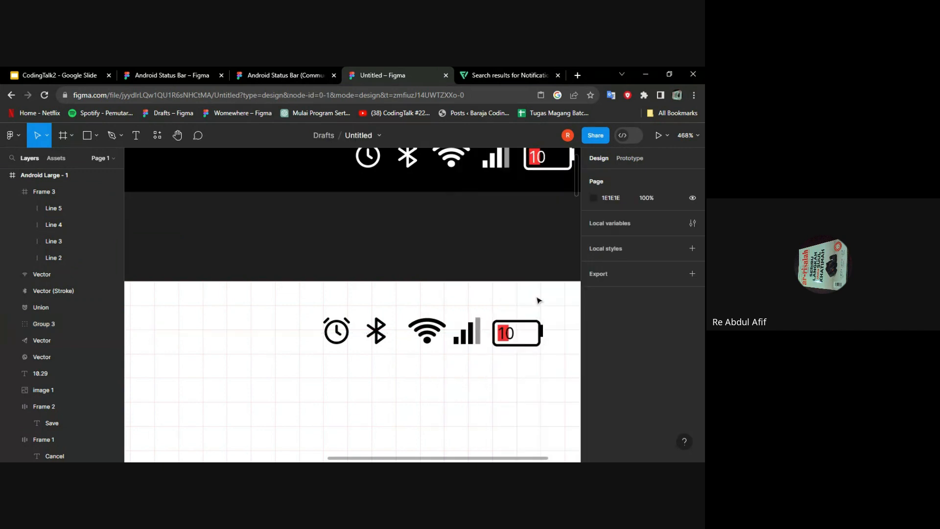
scroll(539, 300, "down", 5)
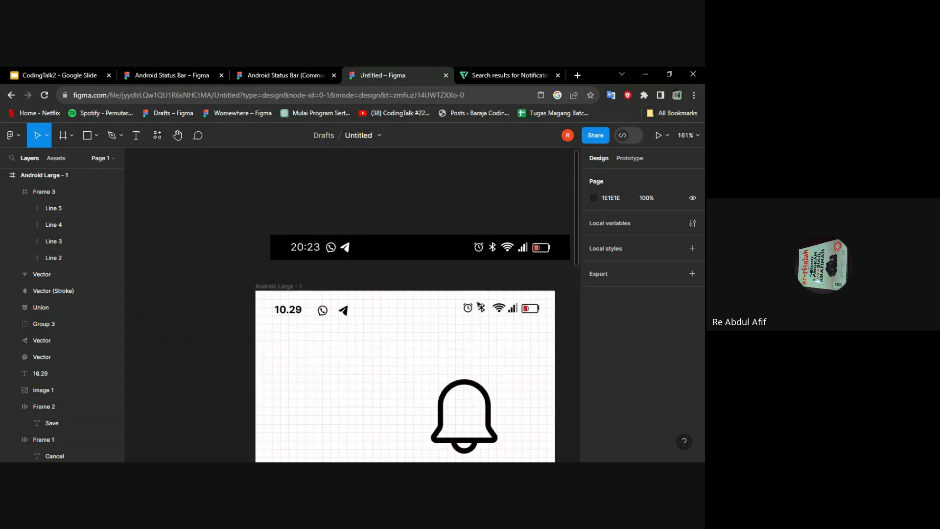
scroll(460, 335, "right", 2)
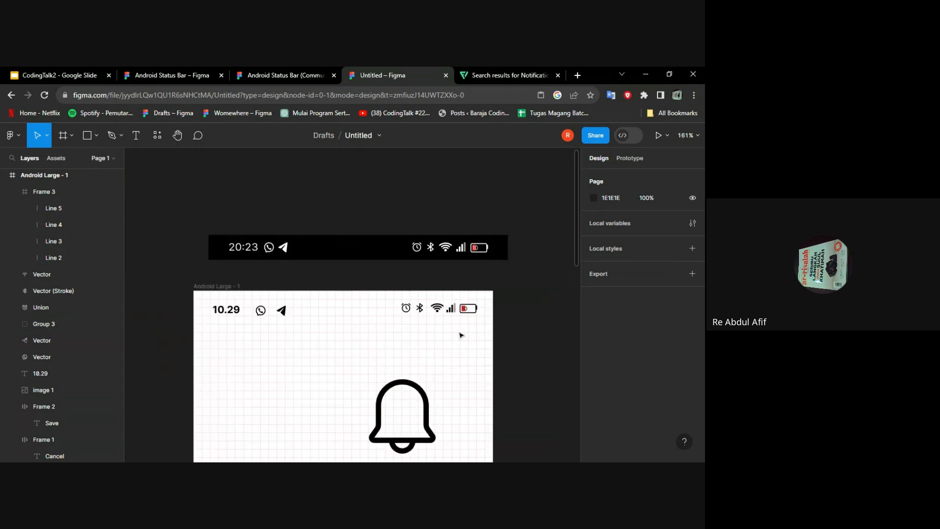
scroll(460, 335, "left", 2)
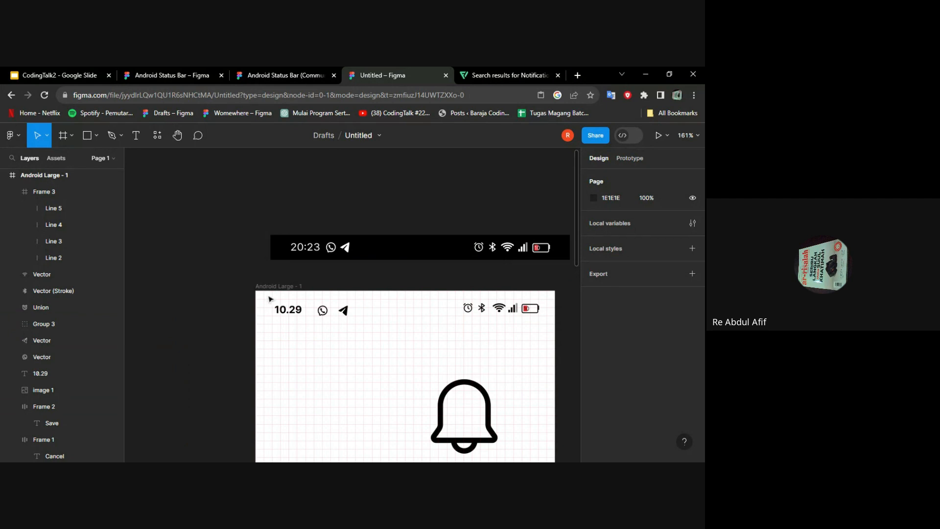
left_click_drag(269, 295, 421, 332)
left_click_drag(533, 338, 550, 337)
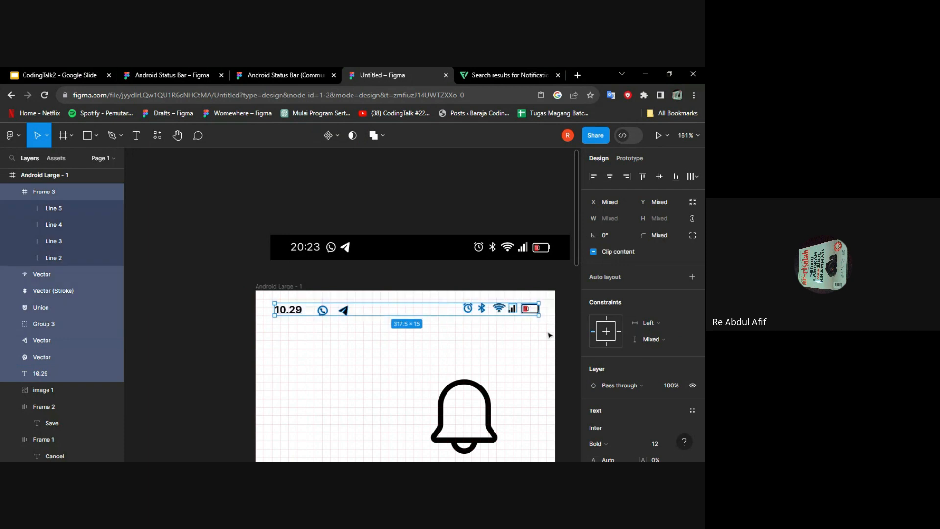
left_click(538, 366)
Step: Move the black reference status bar to X -180, Y -481, lined up with the Android frame below it
scroll(522, 350, "up", 3)
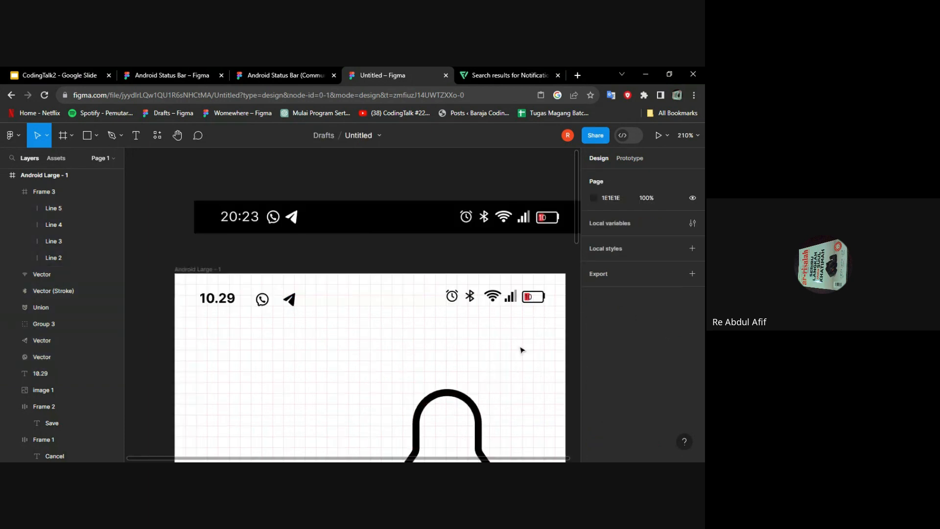
left_click_drag(447, 219, 446, 204)
scroll(449, 220, "down", 3)
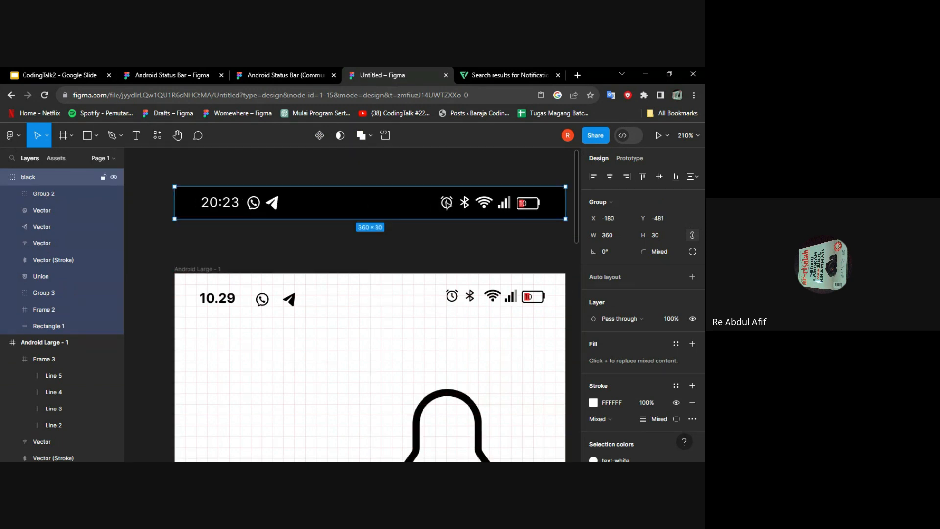
Step: Move the WhatsApp icon in the Android frame to X 70, Y 32, below the line of the other status icons
left_click(271, 283)
left_click_drag(271, 283, 299, 294)
scroll(322, 311, "up", 5)
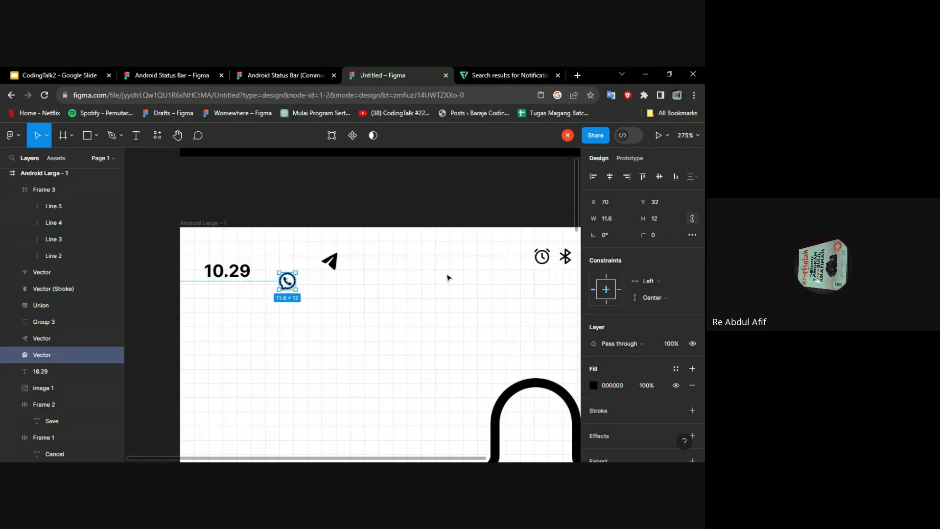
scroll(448, 276, "down", 3)
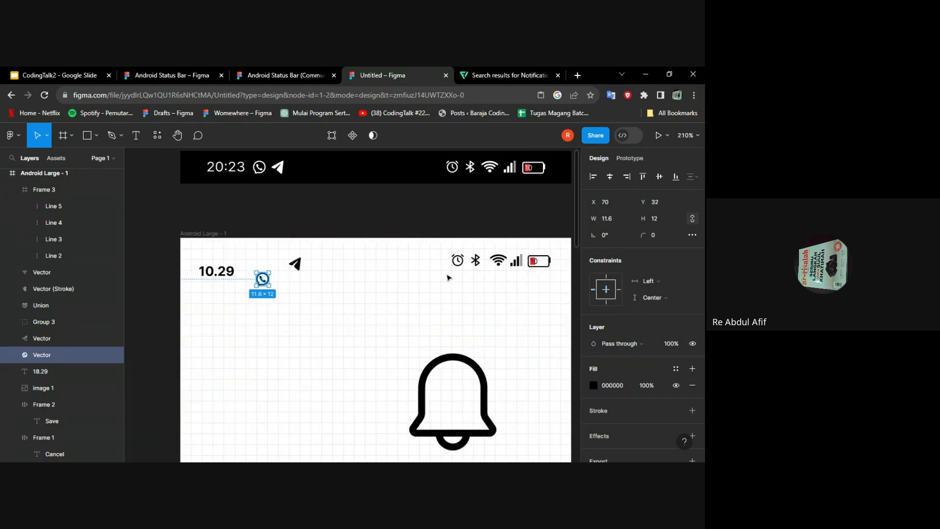
left_click(340, 331)
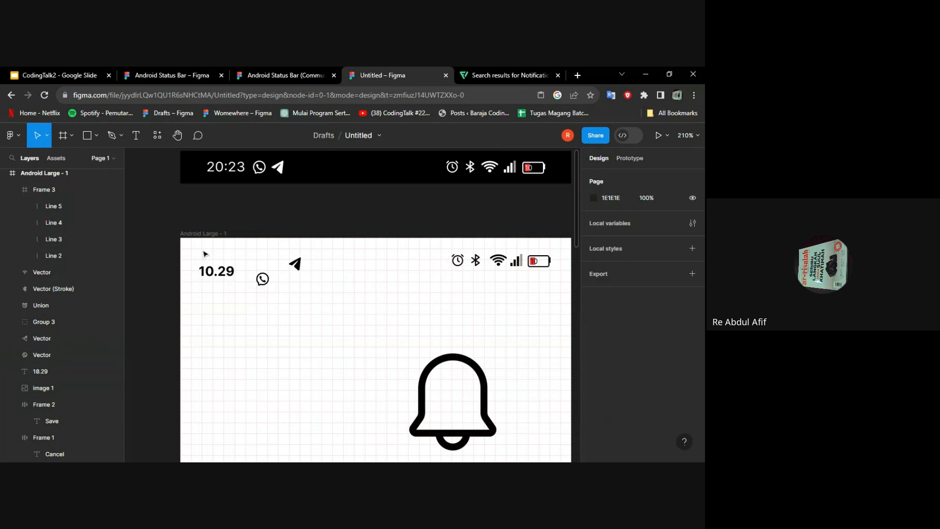
Step: Select the time text and all status icons in the Android frame and add auto layout to them
left_click_drag(196, 247, 544, 301)
right_click(487, 261)
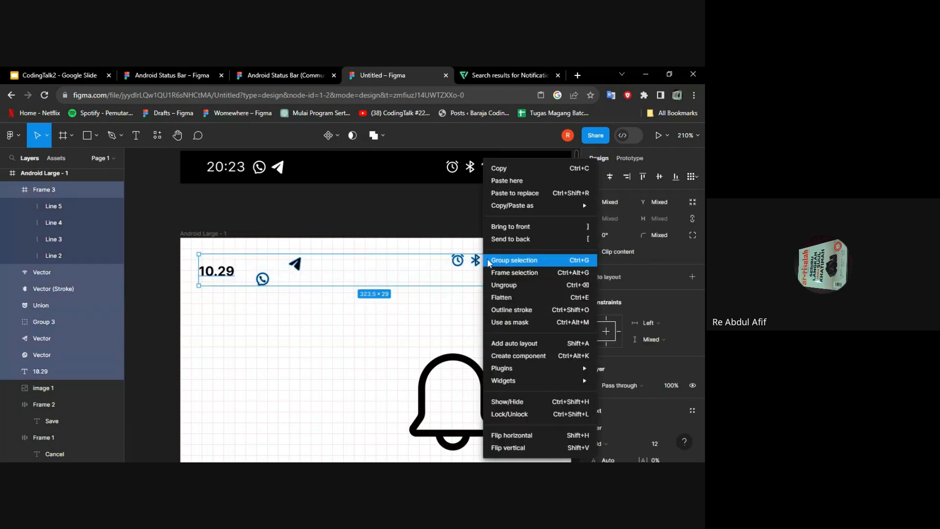
left_click(539, 343)
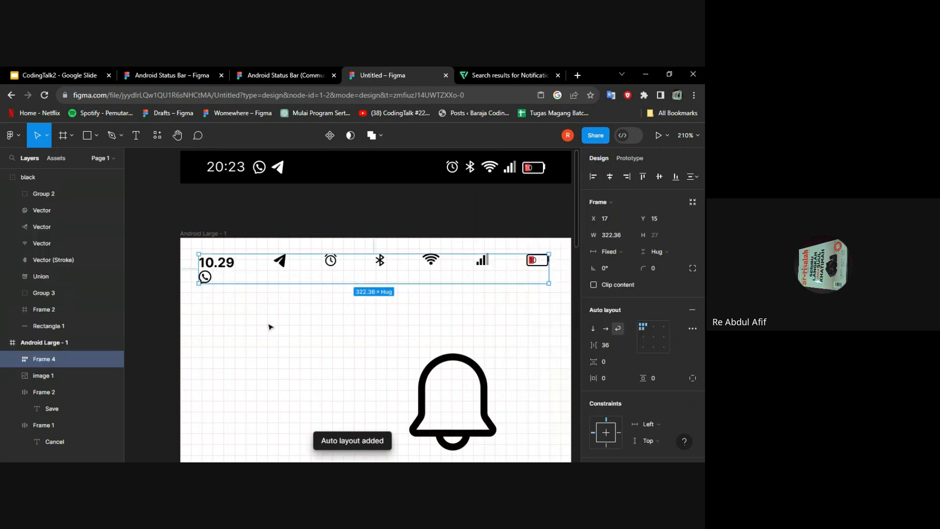
scroll(325, 303, "up", 2)
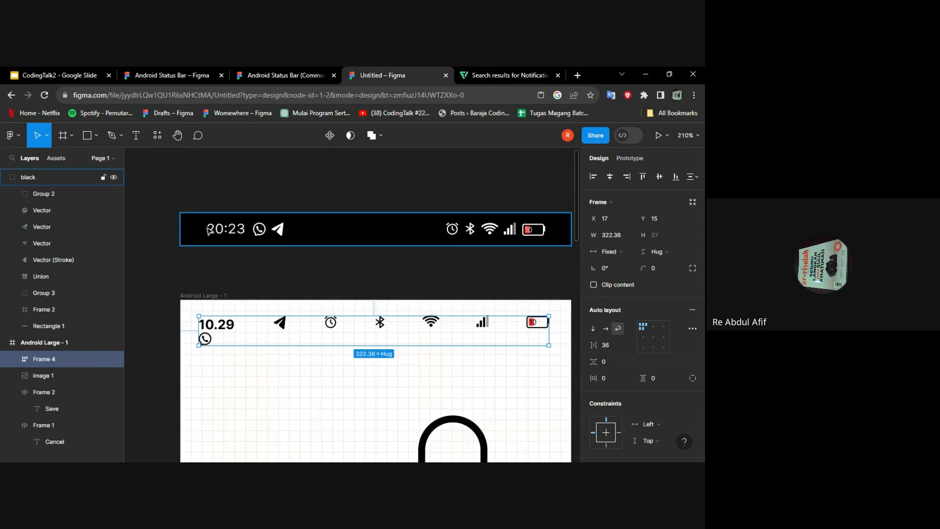
left_click(240, 230)
left_click(297, 273)
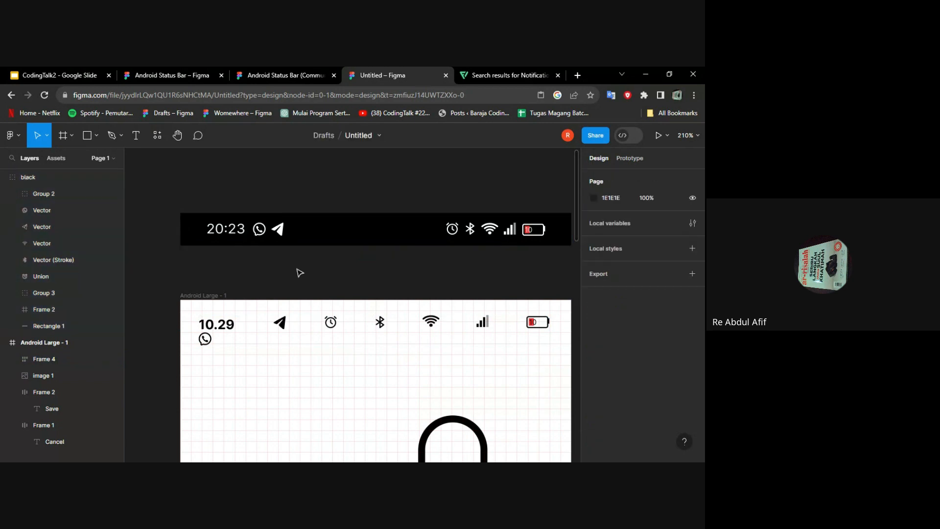
scroll(293, 270, "down", 2)
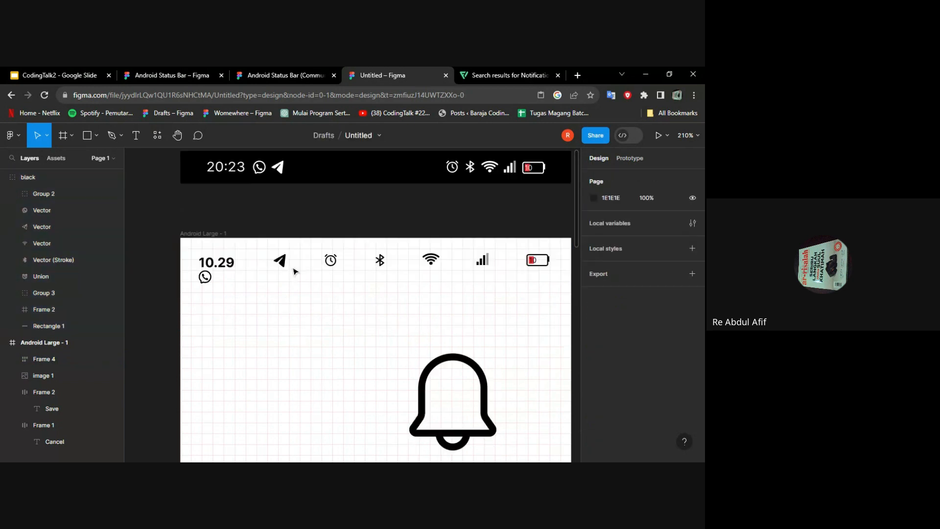
Step: Wrap the 10.29 text, Telegram icon and WhatsApp icon in their own auto layout and move it to the start of the row
double_click(228, 267)
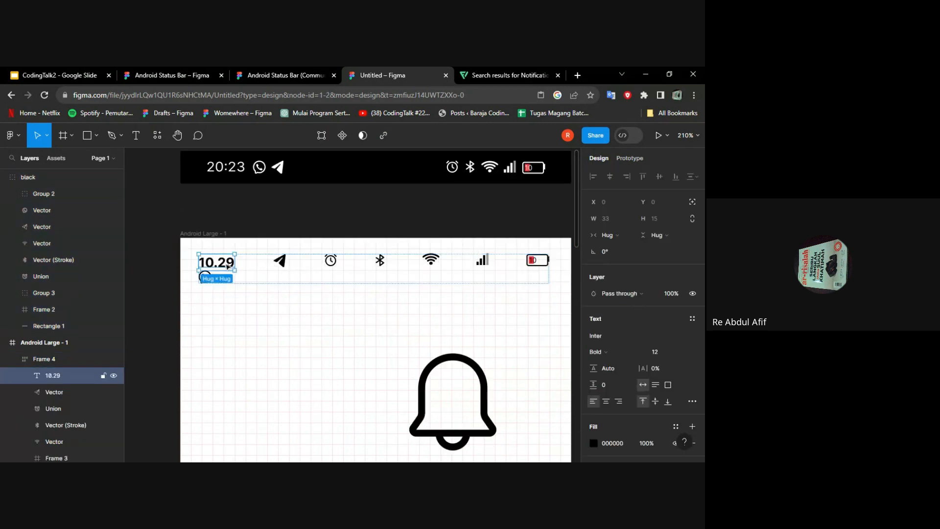
left_click(285, 265, "shift")
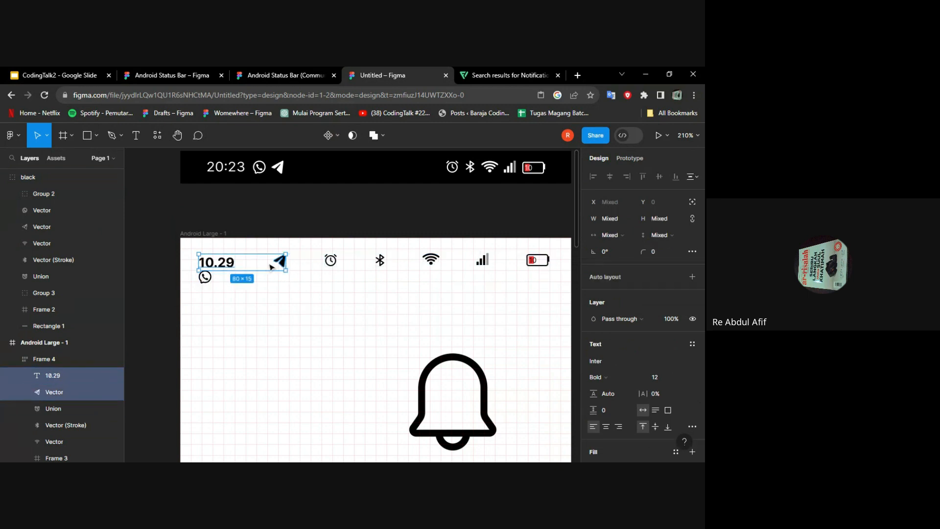
left_click(215, 295)
left_click(210, 265)
left_click(211, 264)
left_click(280, 260, "shift")
left_click(206, 277, "shift")
right_click(207, 281)
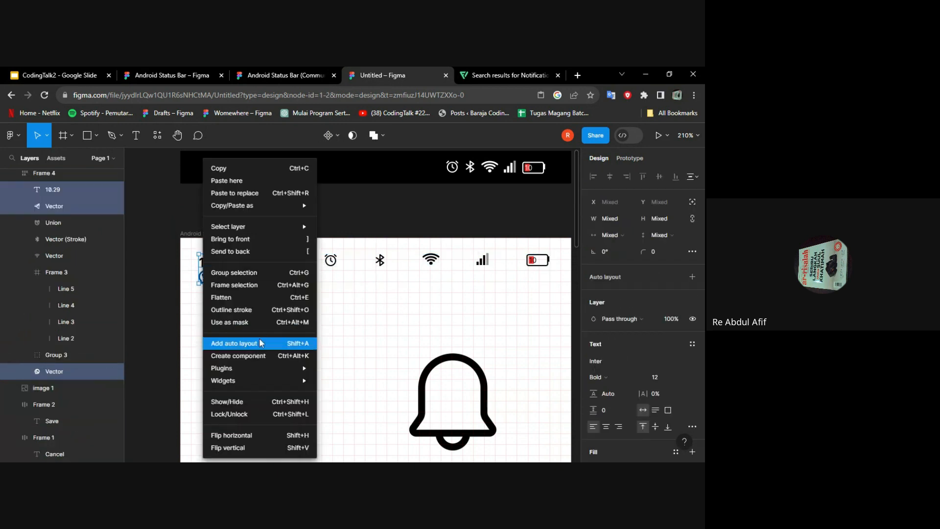
left_click(234, 343)
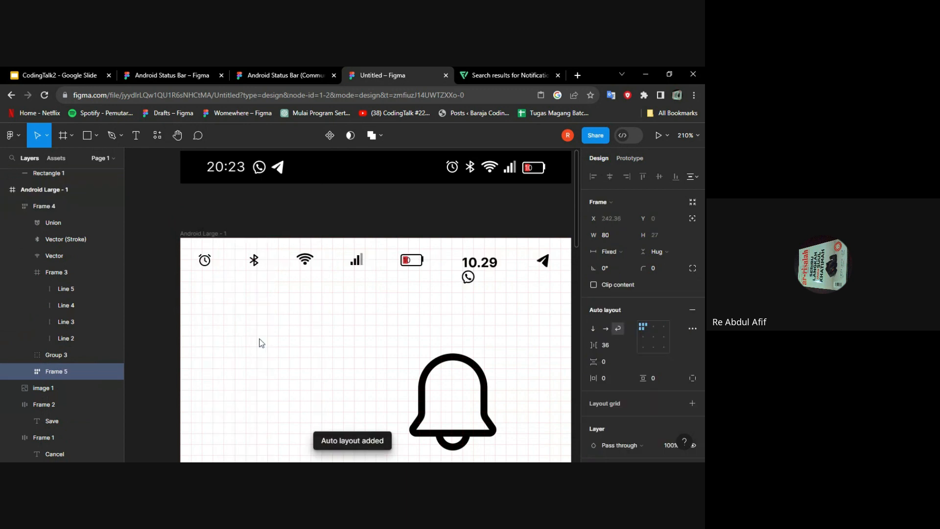
left_click_drag(493, 266, 238, 269)
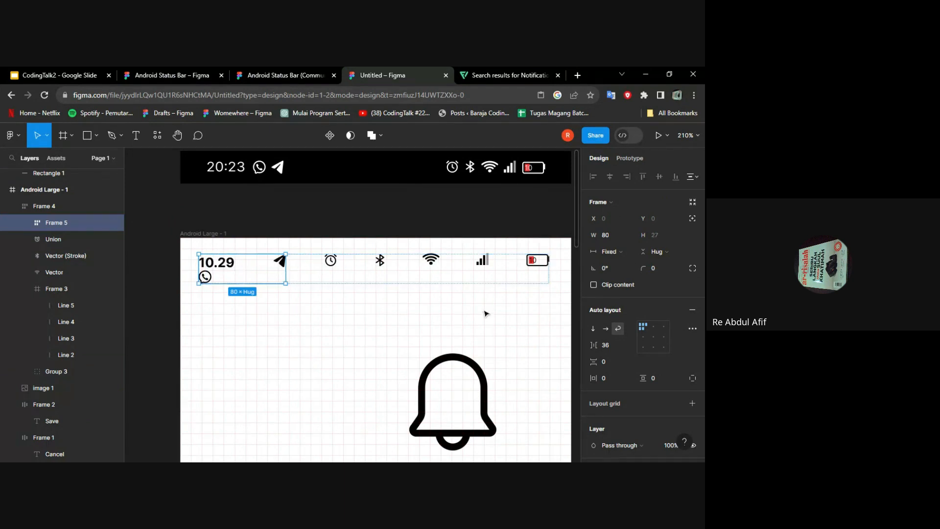
Step: Set the nested time and app icon frame to horizontal layout with left-centre alignment and widen it to 134
left_click(607, 329)
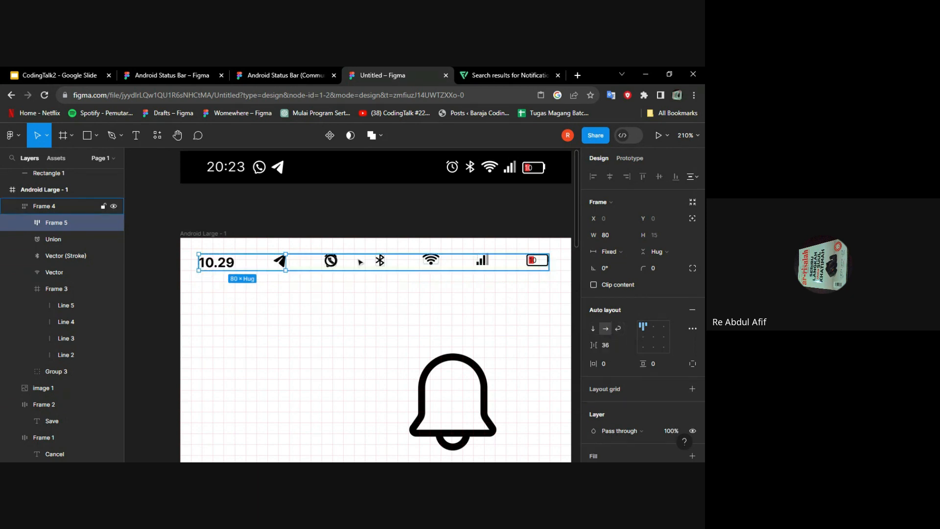
left_click_drag(292, 269, 351, 269)
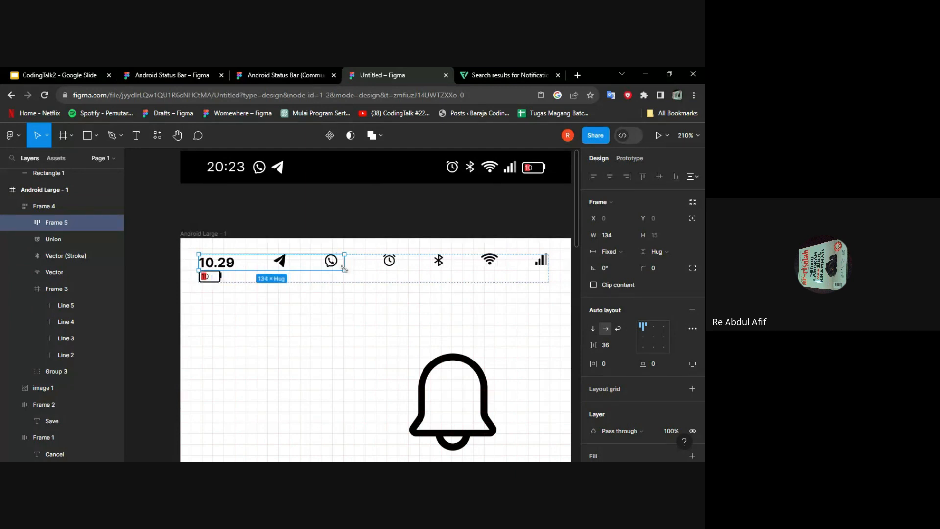
left_click(320, 266)
double_click(321, 266)
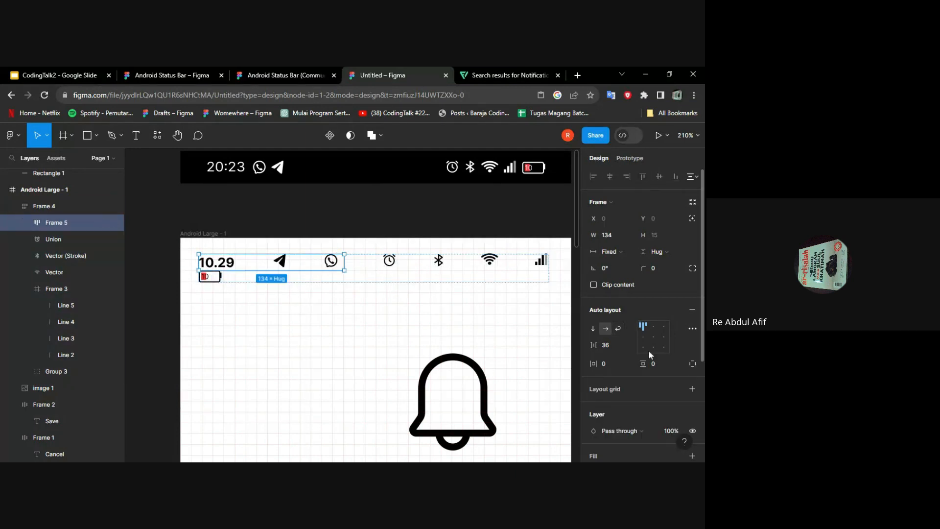
left_click(642, 337)
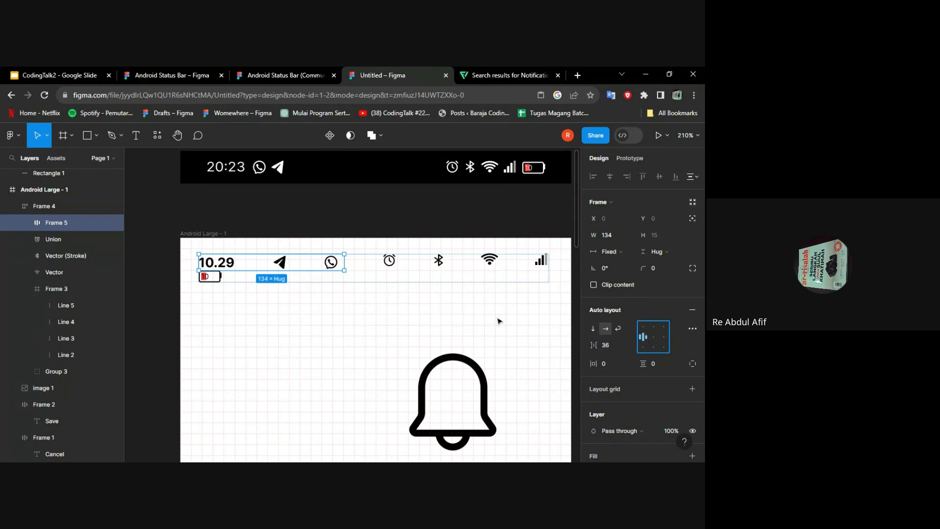
scroll(655, 345, "down", 4)
scroll(655, 345, "up", 4)
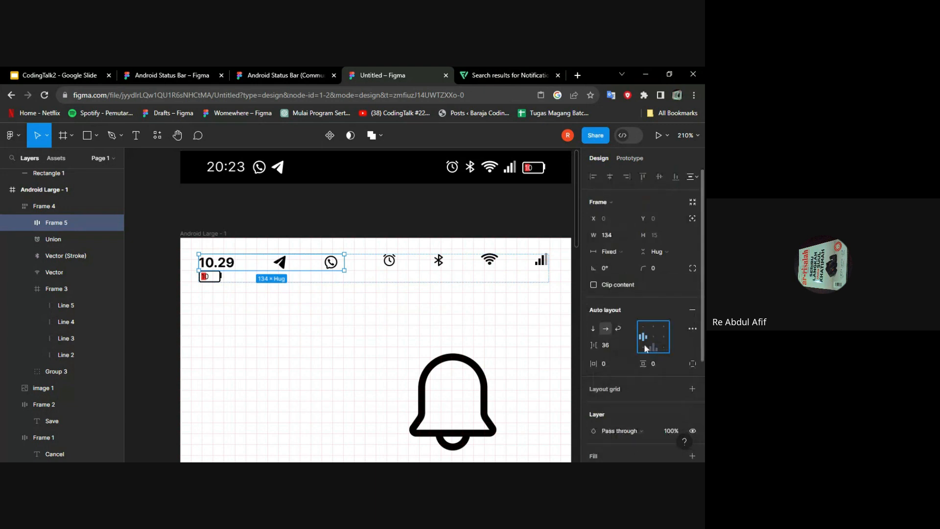
Step: Widen the status bar row to the Android frame's full width, at X 0 and 360 wide
left_click(409, 344)
left_click(373, 271)
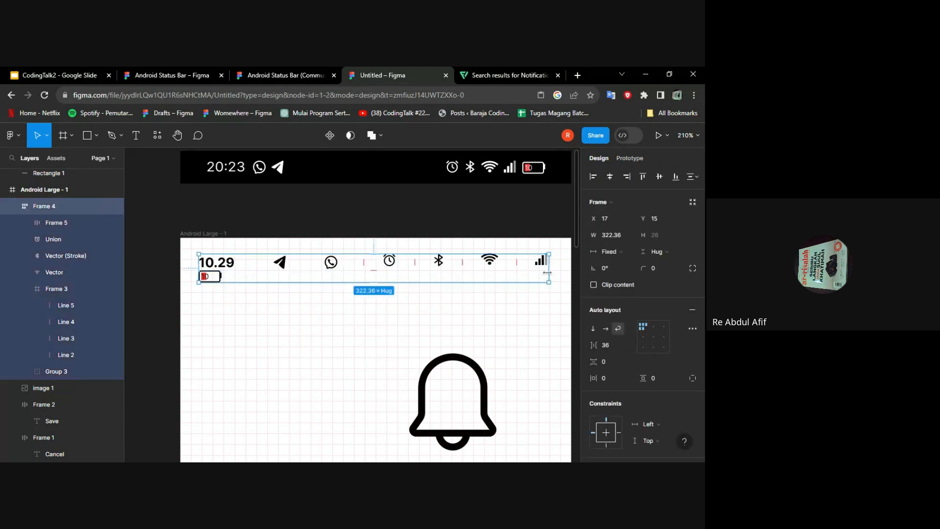
scroll(547, 273, "right", 2)
left_click_drag(487, 268, 509, 266)
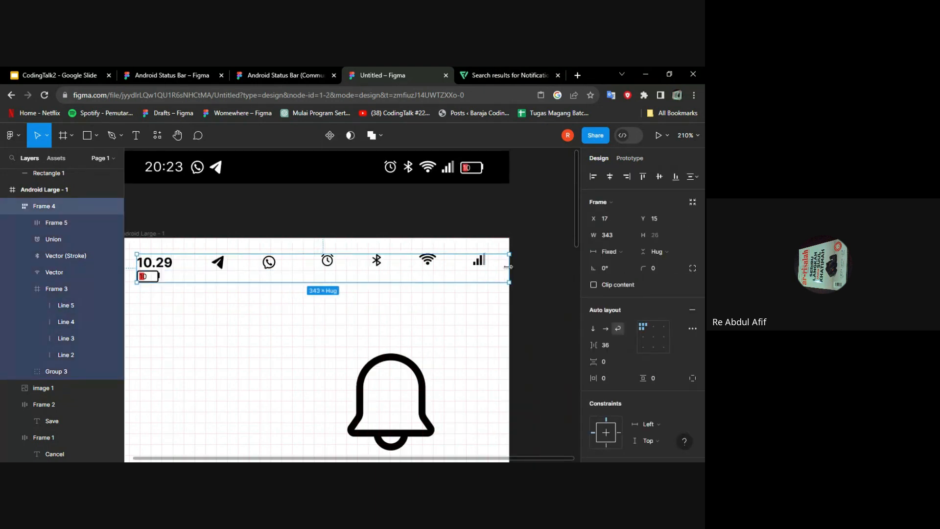
scroll(508, 266, "left", 6)
left_click_drag(378, 267, 365, 265)
scroll(365, 264, "right", 4)
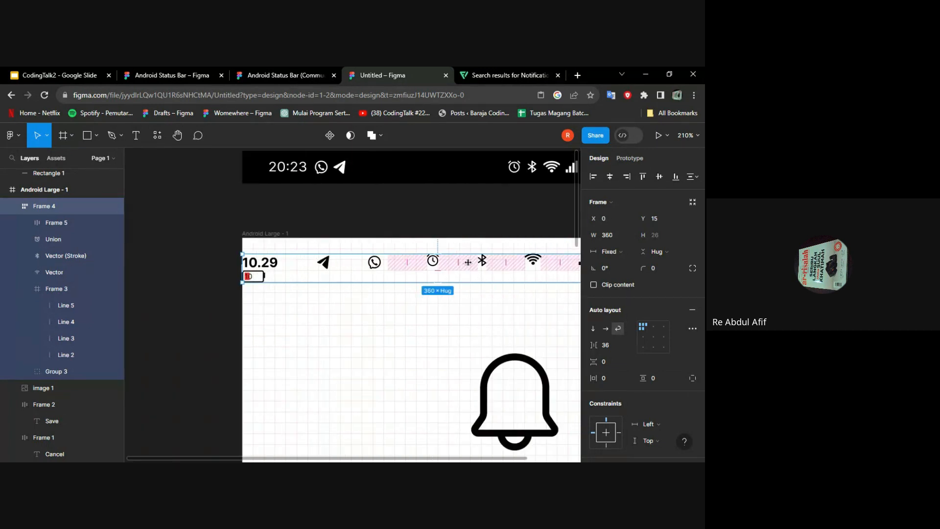
Step: Set the horizontal gap between the items in the status bar row to 20
left_click(612, 344)
type("20")
key("Return")
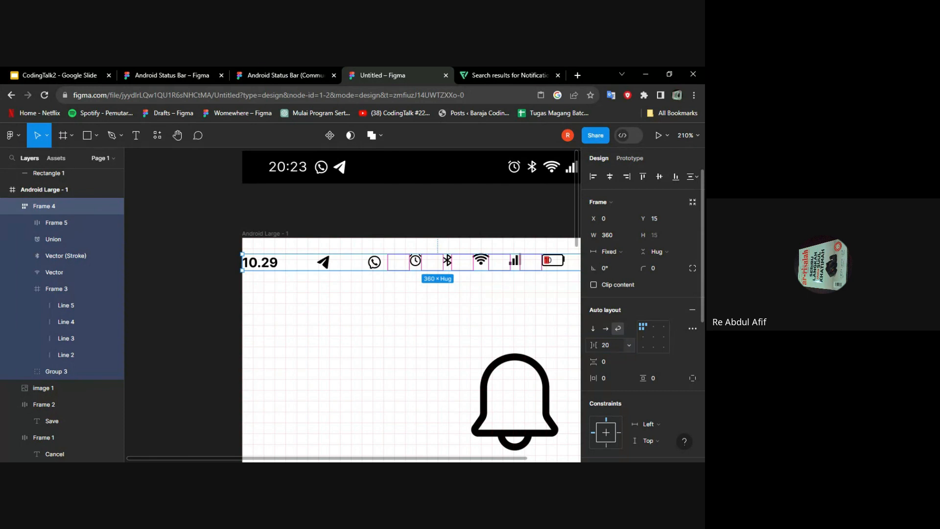
scroll(518, 308, "right", 4)
scroll(357, 309, "left", 2)
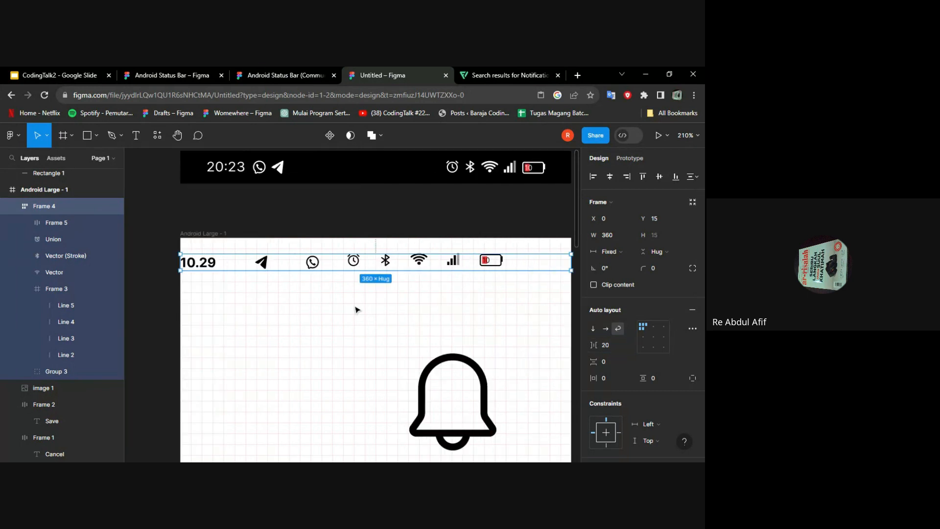
Step: Set the gap in the nested frame holding the 10.29 text, Telegram icon and WhatsApp icon to 12
left_click(356, 309)
left_click(204, 264)
double_click(223, 266)
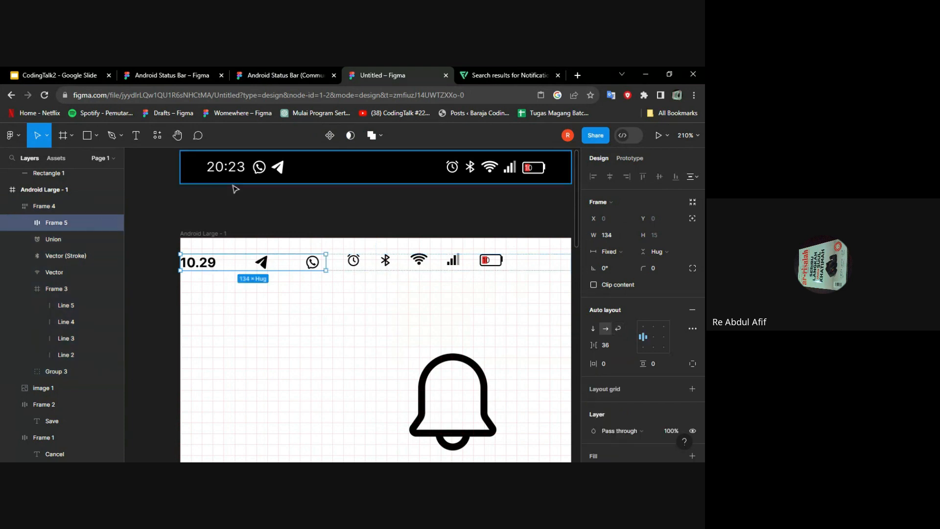
left_click(615, 348)
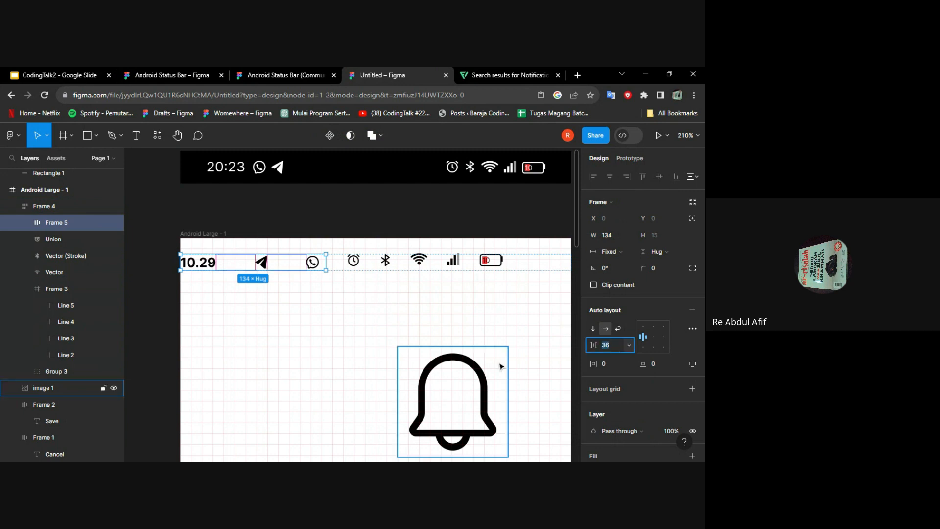
type("12")
key("Return")
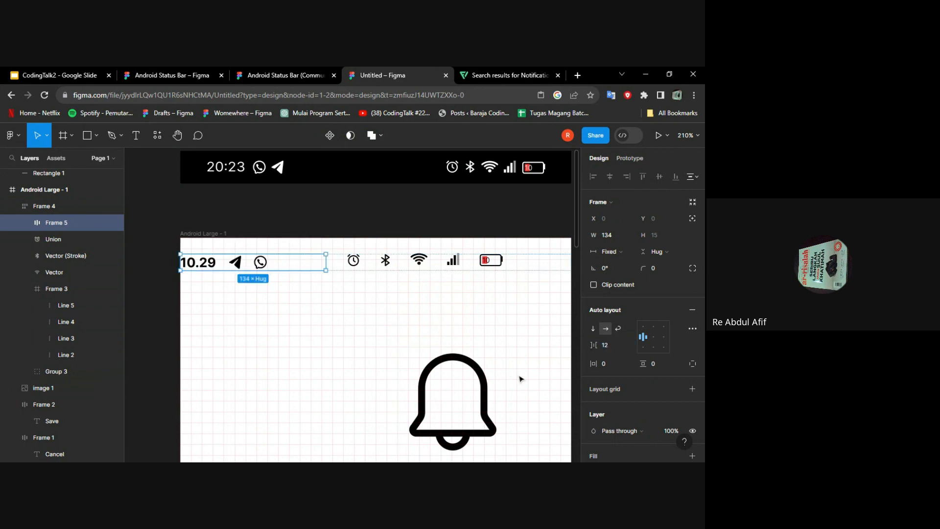
left_click(311, 336)
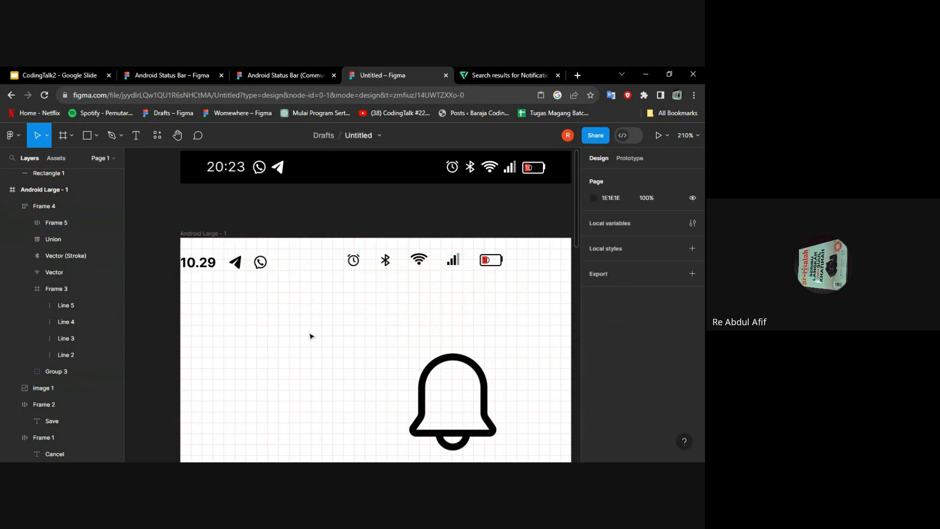
Step: Move the status bar row up to Y 0, against the Android frame's upper edge
left_click(200, 267)
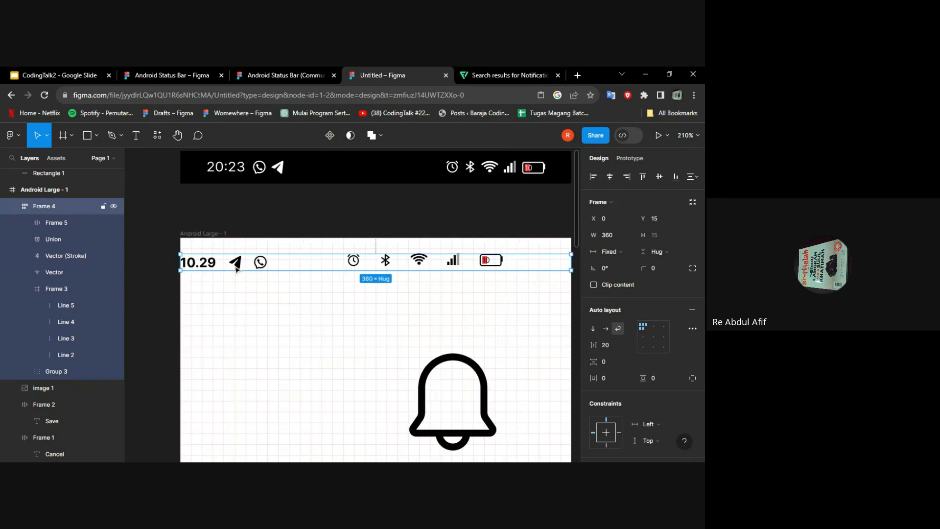
left_click_drag(202, 268, 208, 250)
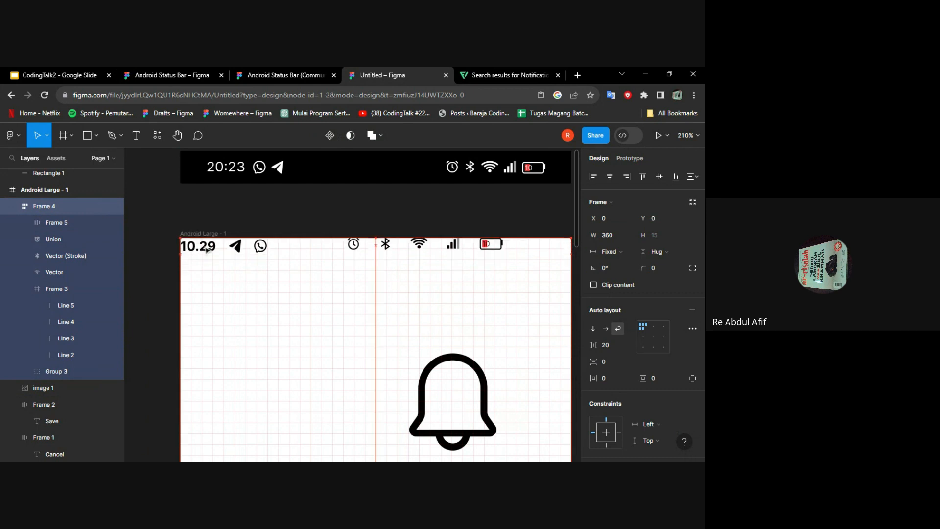
left_click(358, 249)
Step: Set the status bar row's alignment to left-centre and move the row down to Y 20
left_click(347, 253)
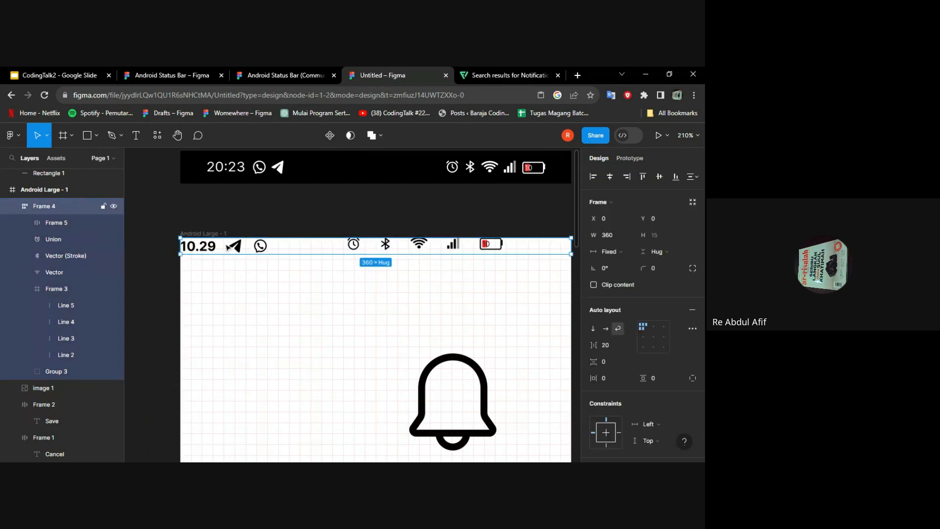
left_click(642, 338)
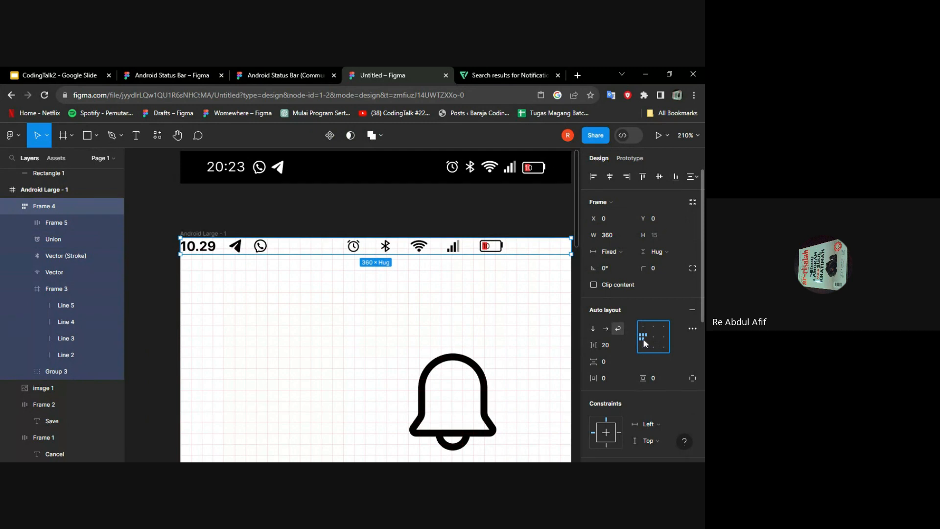
scroll(446, 315, "right", 3)
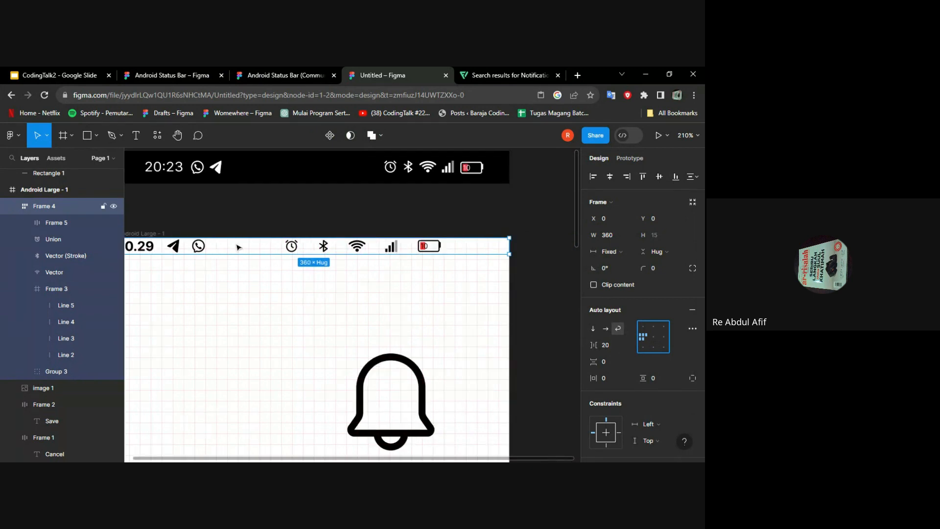
left_click(188, 247)
left_click(291, 246)
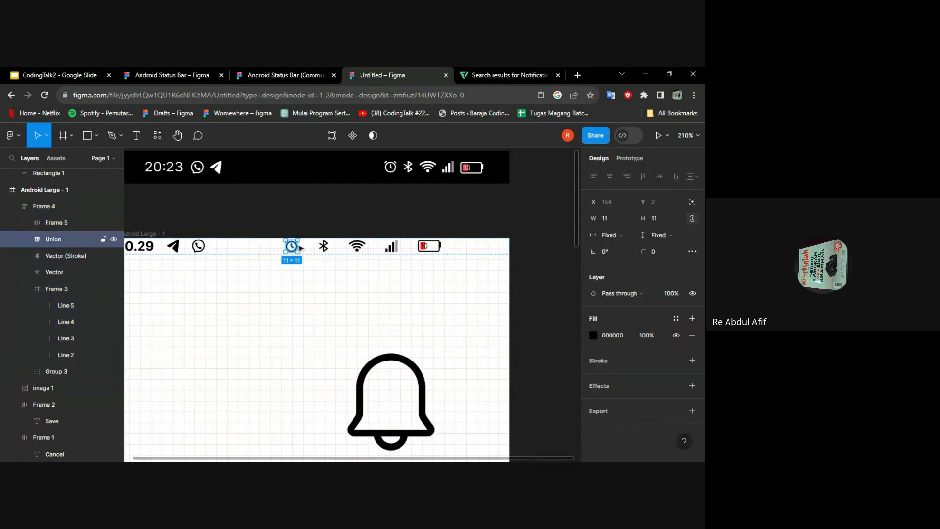
left_click(312, 253)
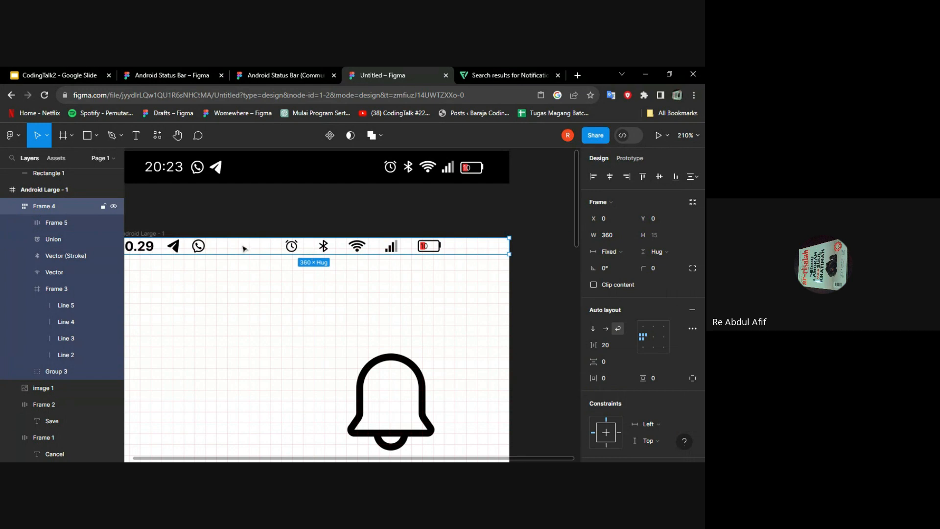
scroll(243, 248, "left", 3)
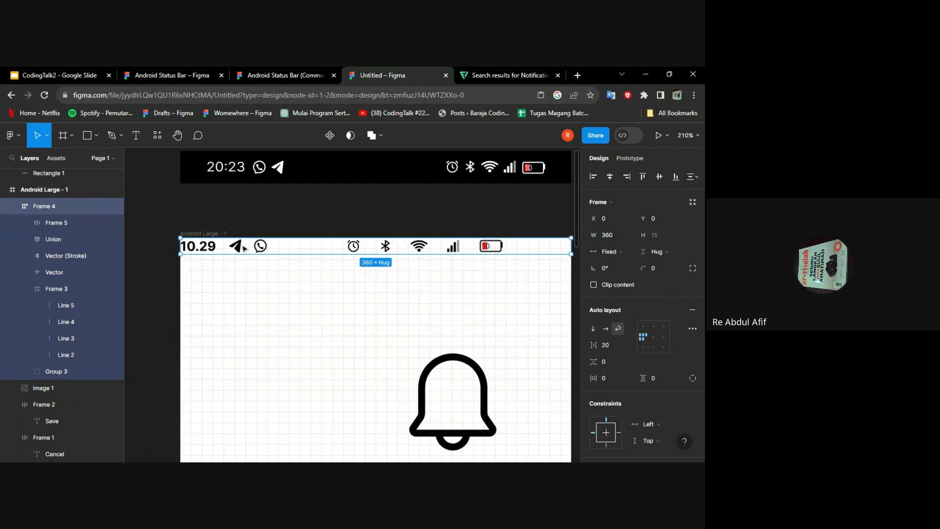
left_click_drag(321, 250, 323, 271)
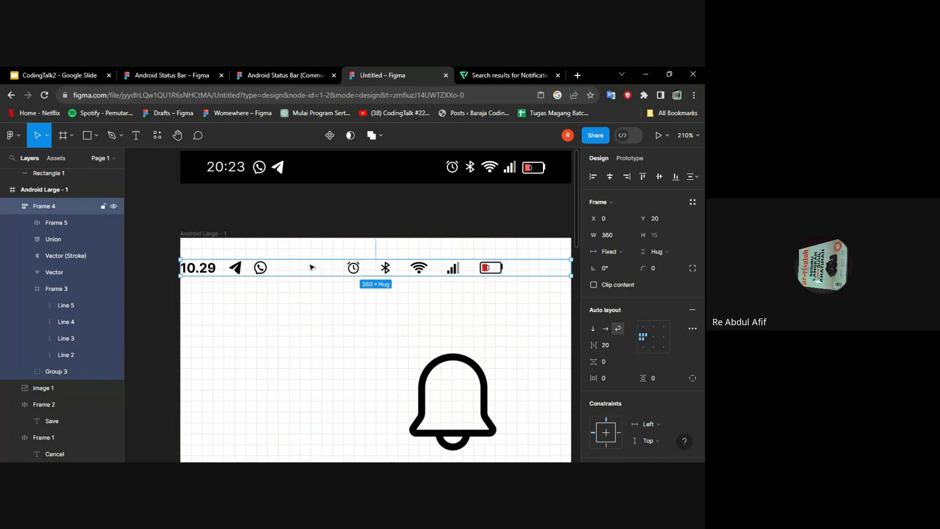
Step: Increase the horizontal gap between the items in the status bar row to 32
left_click_drag(597, 346, 609, 346)
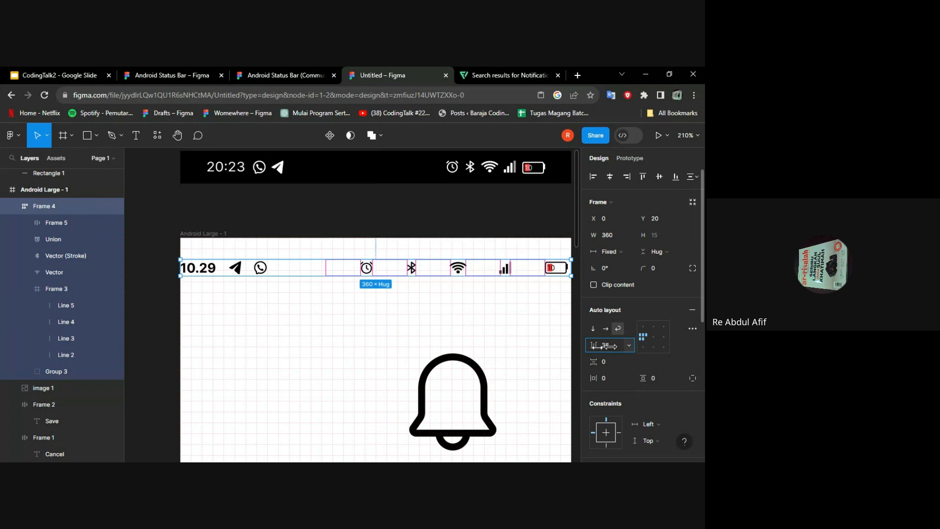
scroll(512, 317, "right", 3)
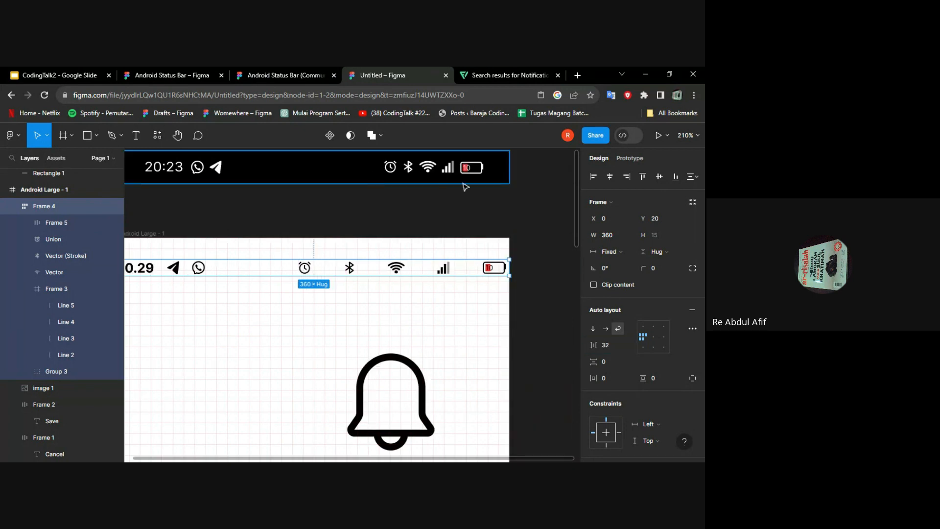
key("Escape")
Step: Wrap the alarm, Bluetooth, Wi-Fi, signal and battery icons in their own auto layout inside the status bar row
left_click(305, 268)
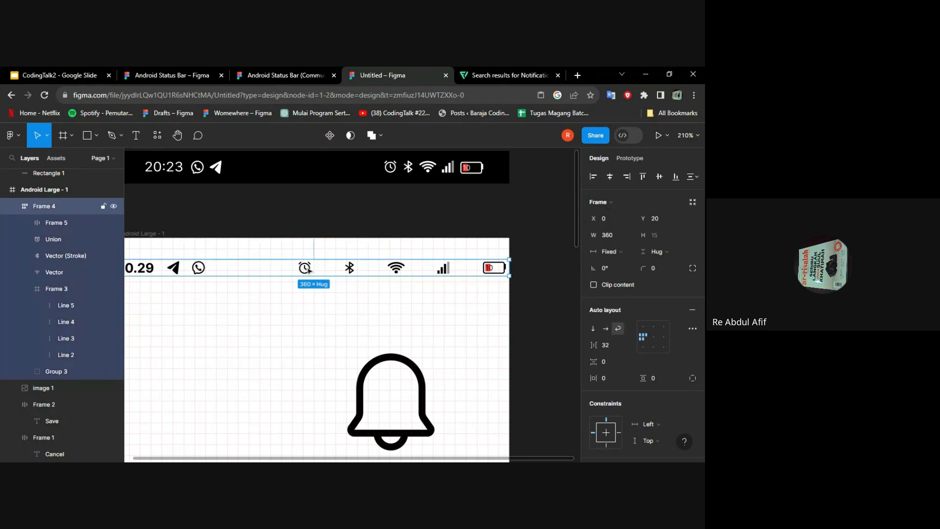
double_click(305, 268)
left_click(351, 268, "shift")
left_click(397, 268, "shift")
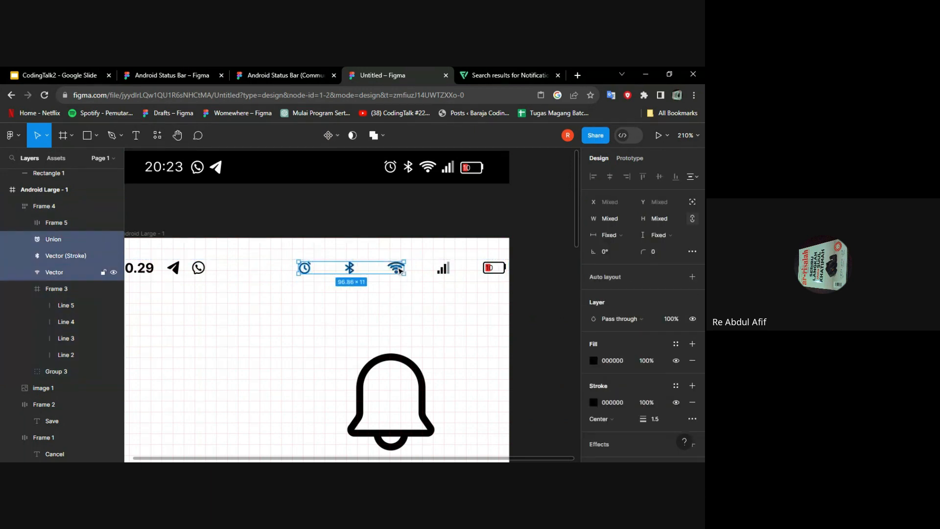
left_click(443, 269, "shift")
left_click(489, 270, "shift")
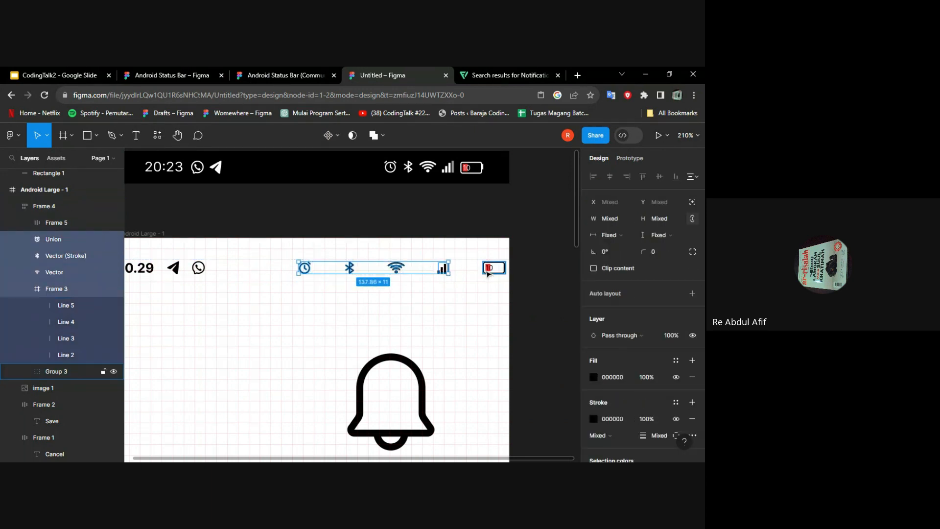
right_click(444, 270)
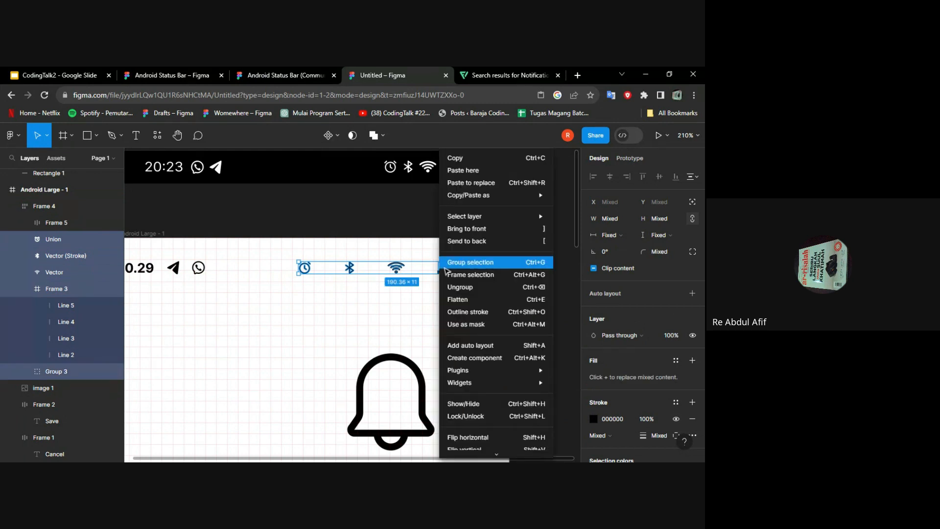
left_click(494, 348)
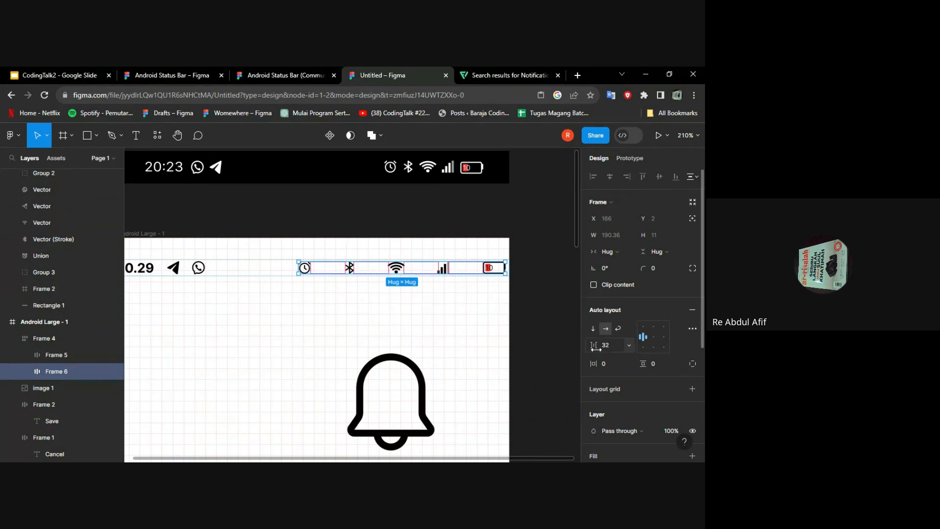
Step: Set the gap in the nested frame of alarm, Bluetooth, Wi-Fi, signal and battery icons to 12
left_click_drag(594, 345, 592, 345)
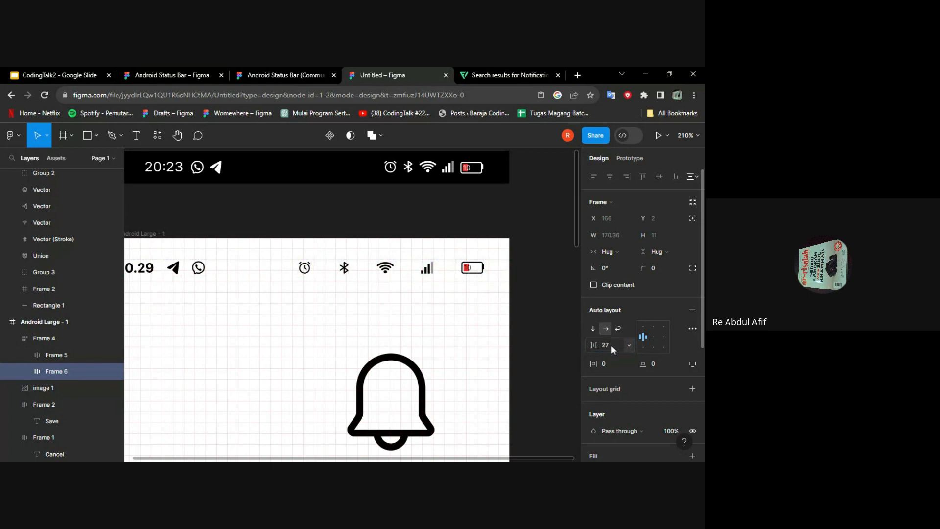
left_click(611, 344)
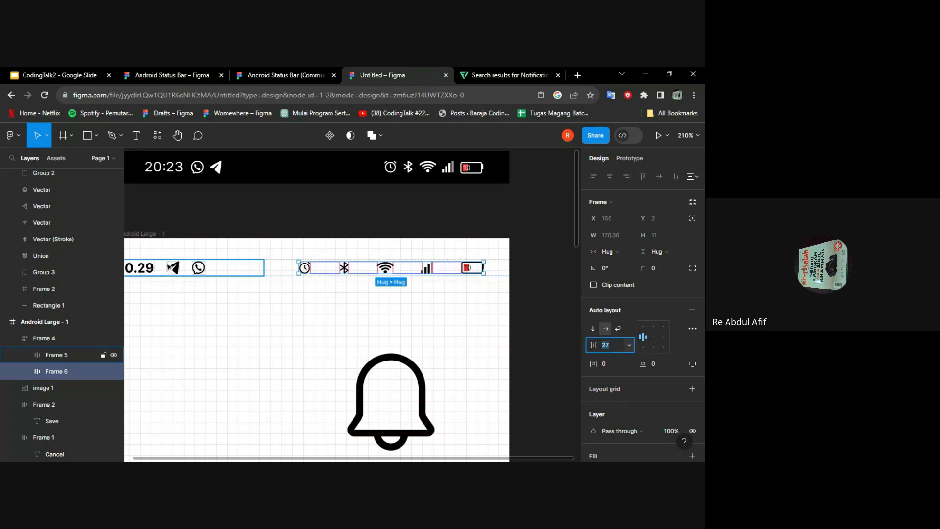
type("12")
key("Return")
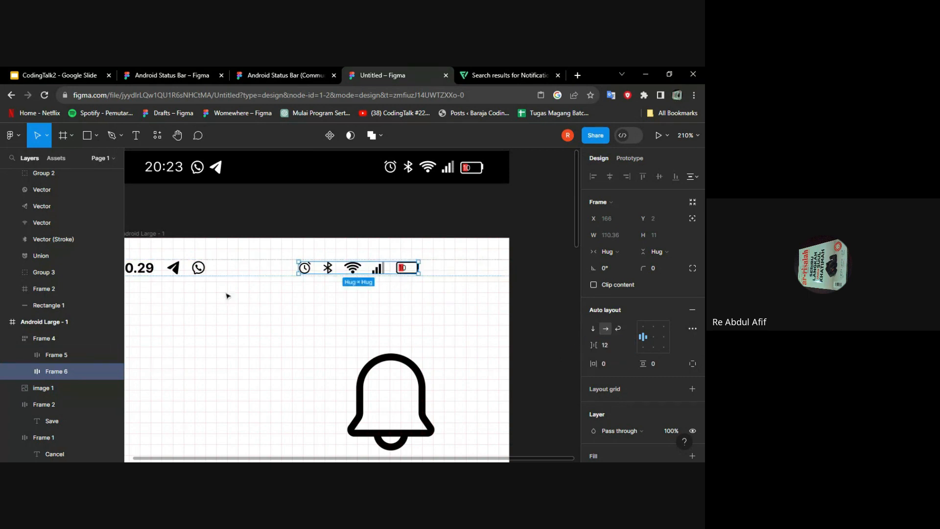
left_click(227, 295)
Step: Narrow the outer status bar row to a width of 280
left_click(493, 272)
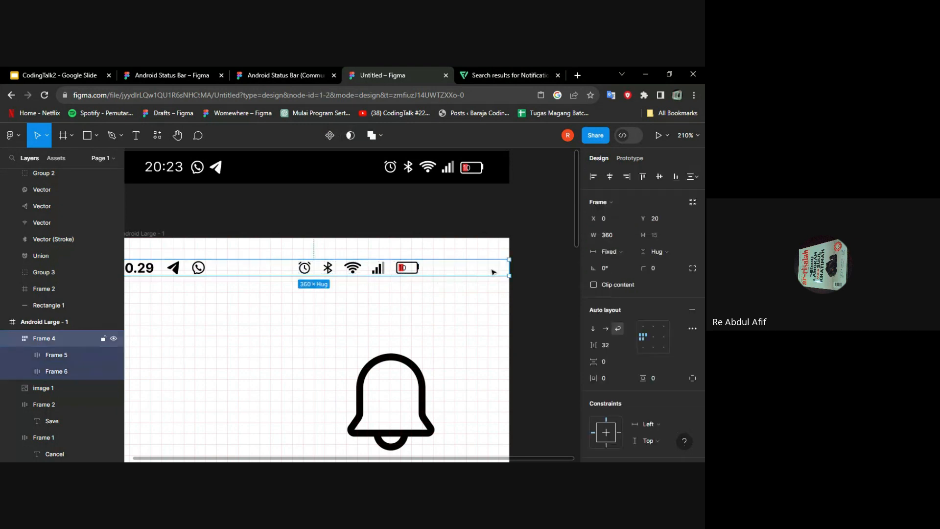
left_click_drag(509, 268, 422, 273)
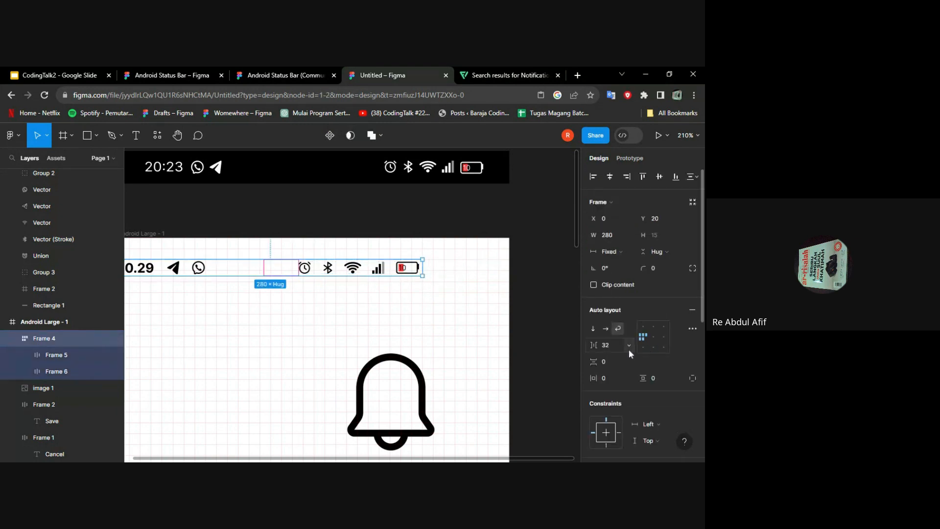
left_click(477, 334)
scroll(416, 324, "left", 2)
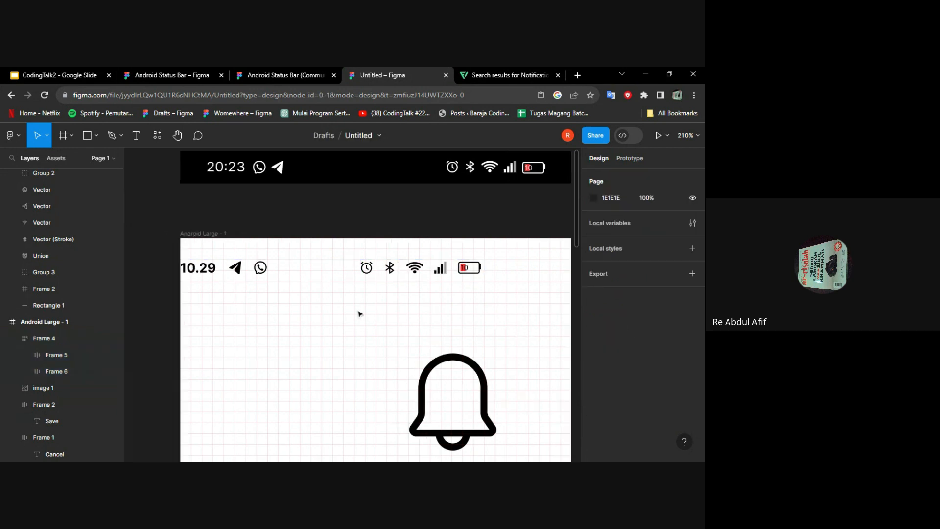
Step: Set the outer status bar row's horizontal gap to Auto and widen the row to 340
left_click(321, 267)
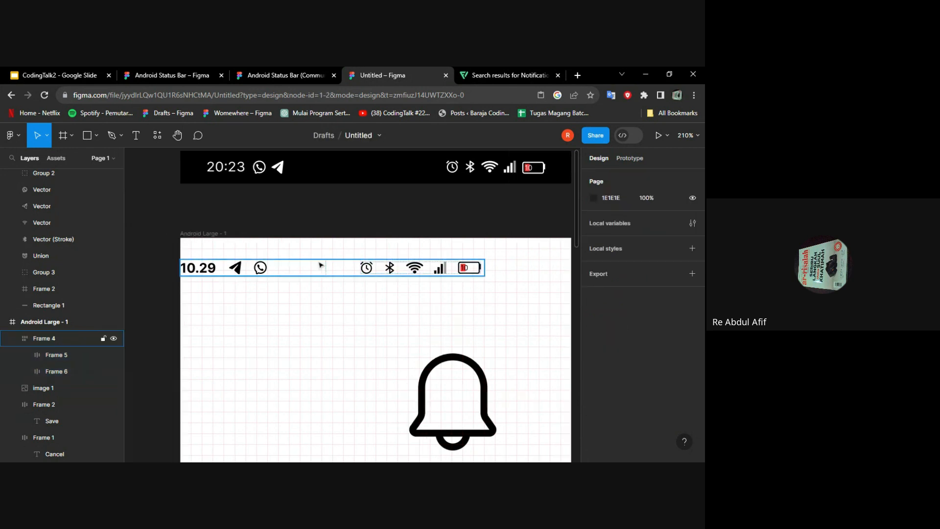
left_click(629, 345)
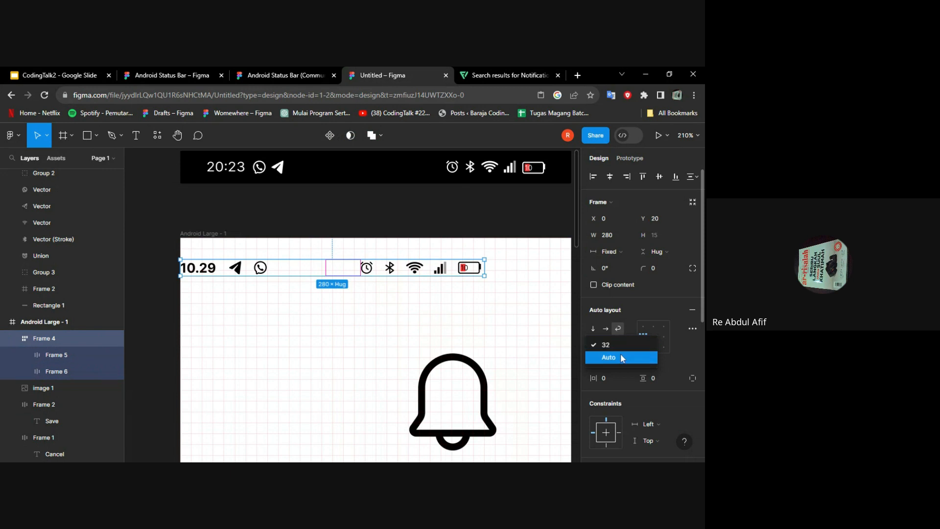
left_click(623, 358)
scroll(470, 289, "right", 2)
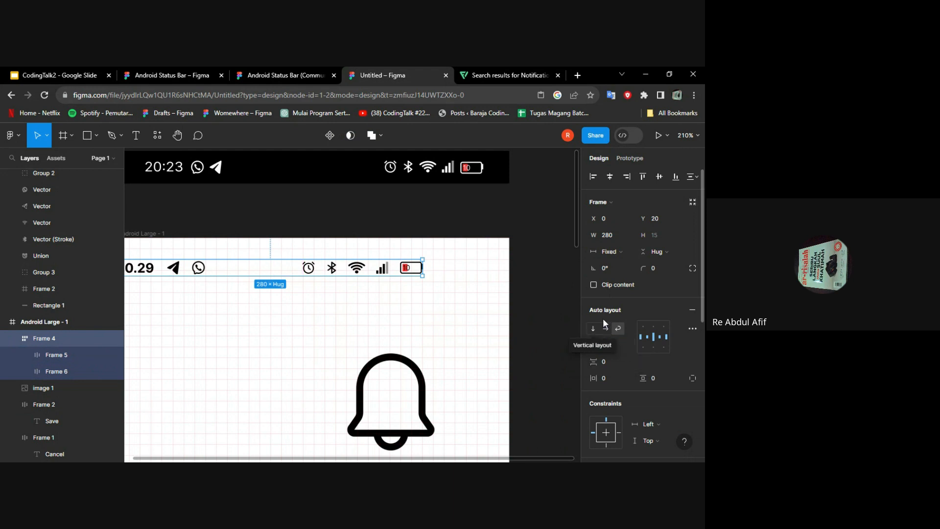
left_click_drag(424, 269, 485, 269)
scroll(486, 269, "left", 1)
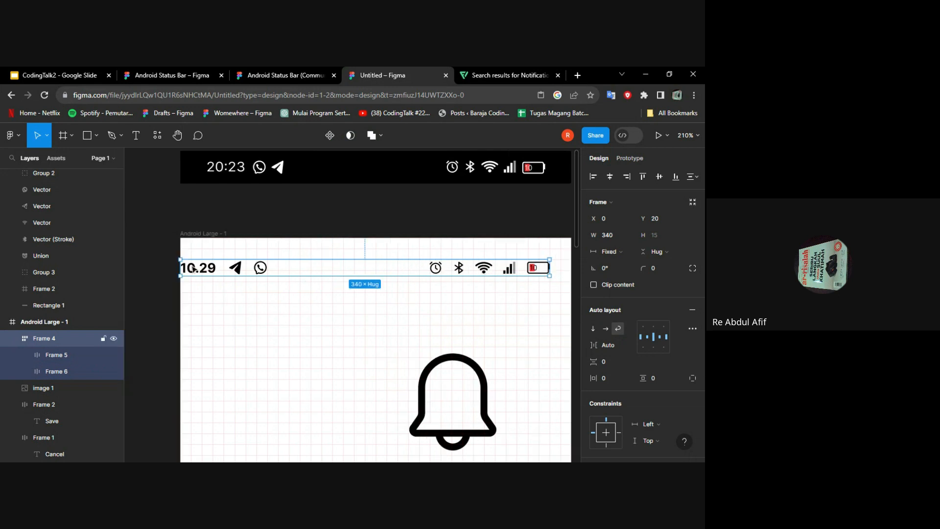
Step: Inset the status bar row to X 20 with a width of 320 and move it up to Y 13
left_click_drag(180, 267, 202, 268)
scroll(205, 267, "right", 3)
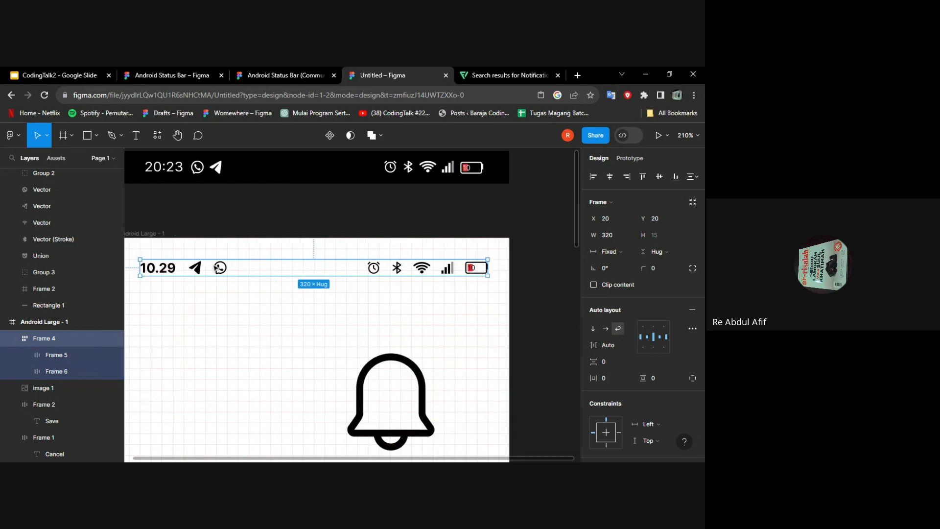
scroll(219, 268, "down", 2)
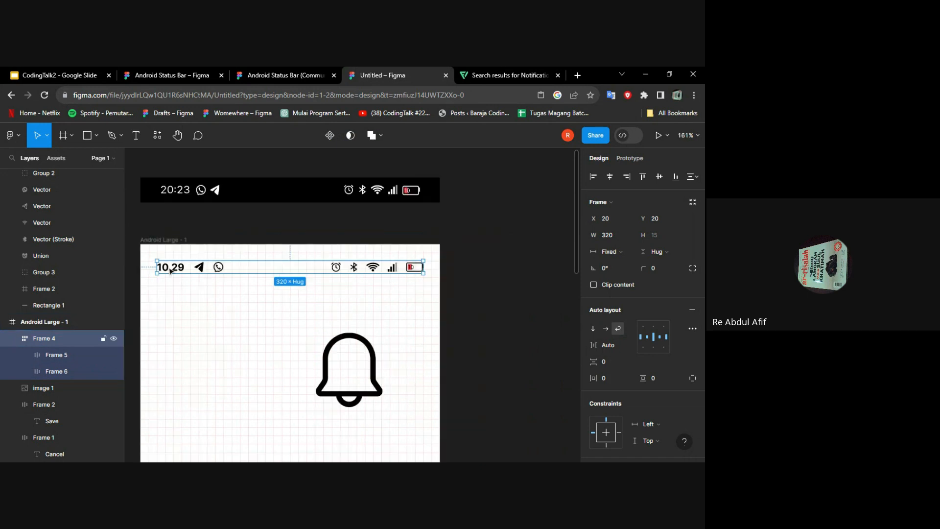
left_click_drag(201, 267, 200, 262)
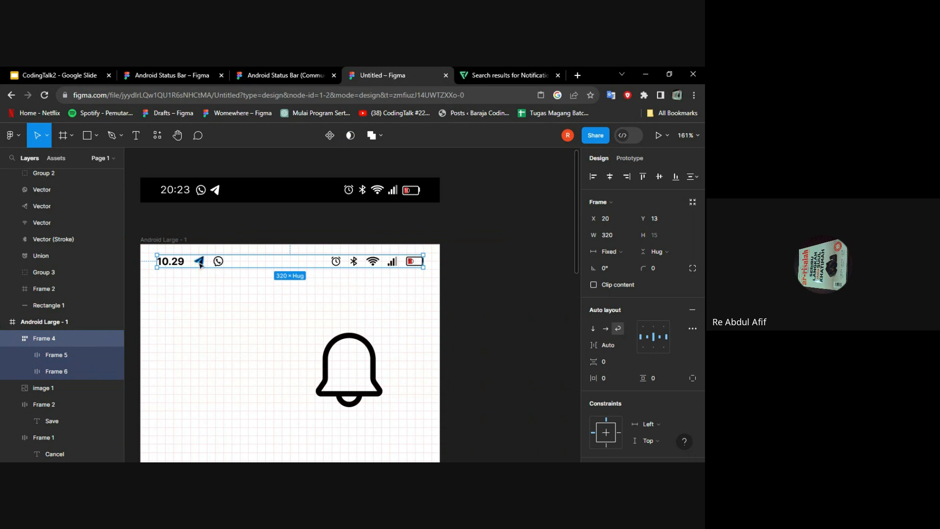
scroll(200, 264, "up", 2)
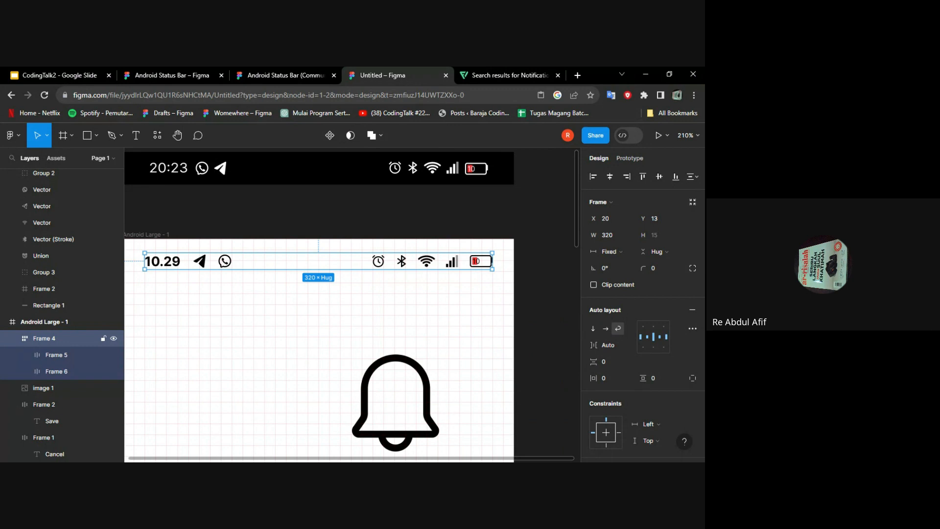
right_click(228, 263)
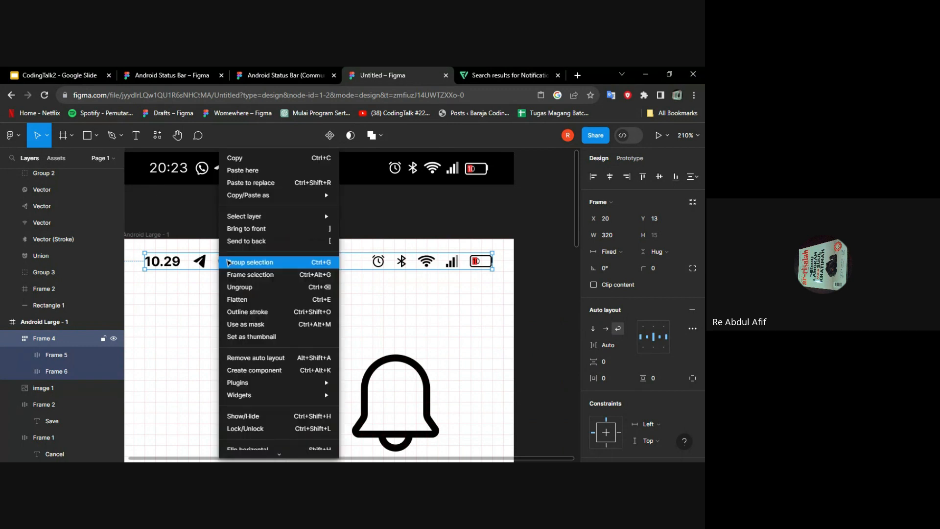
key("Escape")
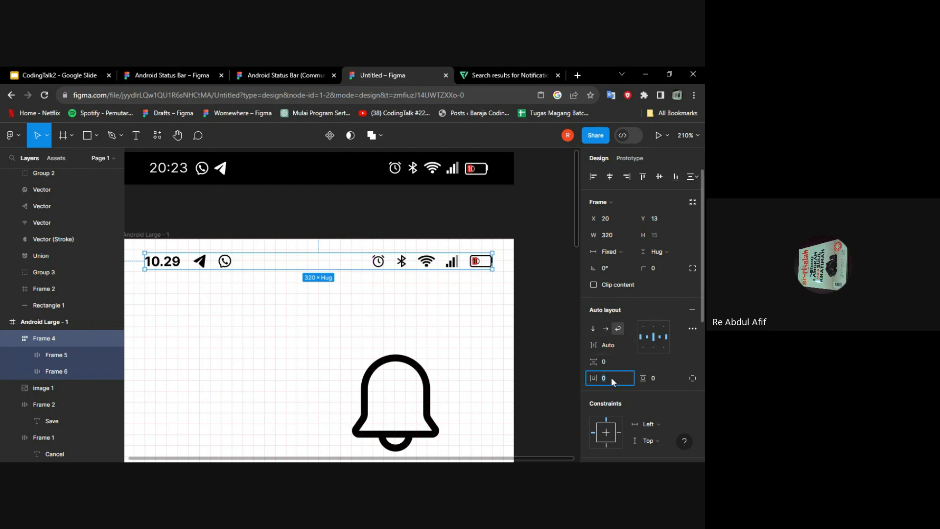
Step: Set the status bar row's horizontal and vertical padding to 5
left_click(655, 363)
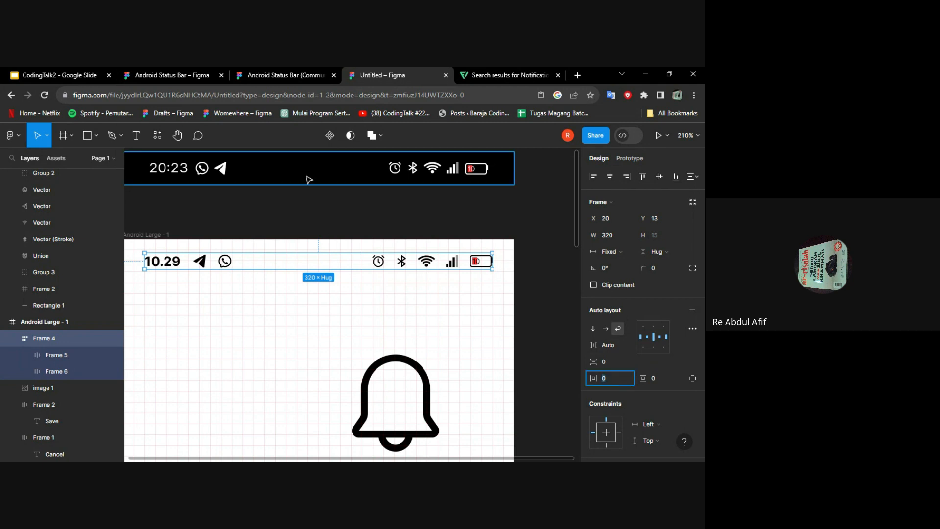
key("Tab")
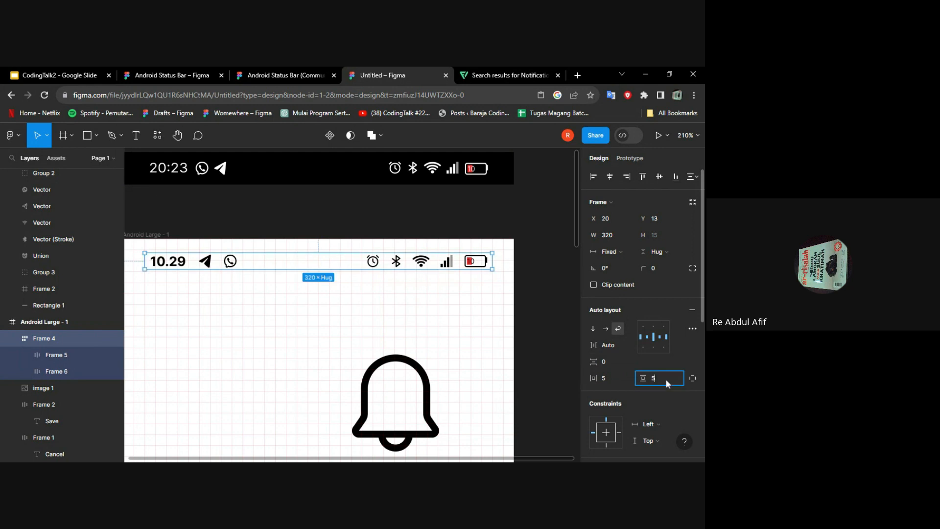
type("5")
key("Return")
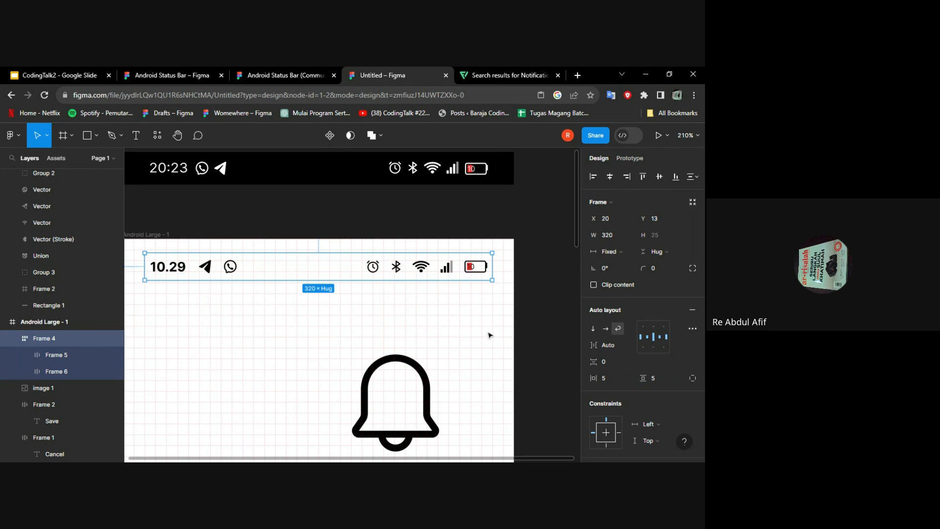
Step: Set the status bar row's horizontal padding to 20
scroll(213, 268, "left", 3)
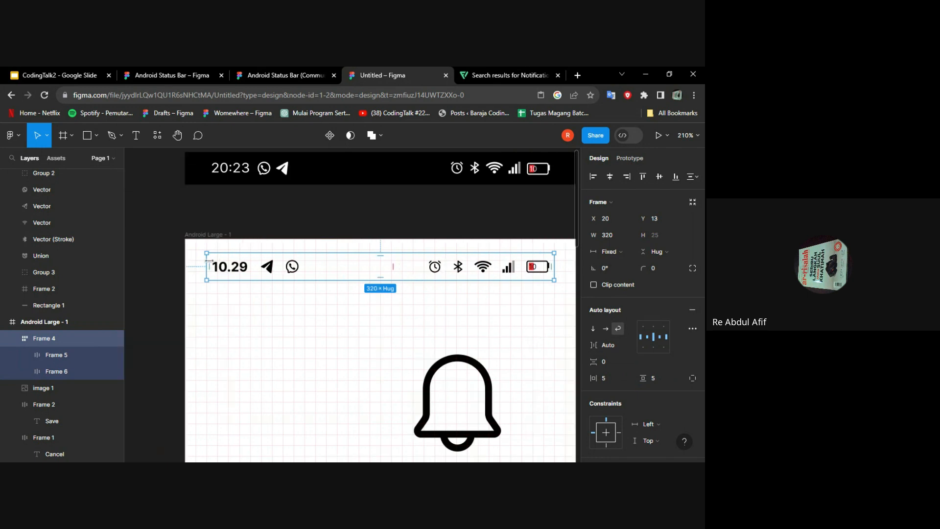
scroll(209, 267, "left", 3)
scroll(209, 267, "right", 3)
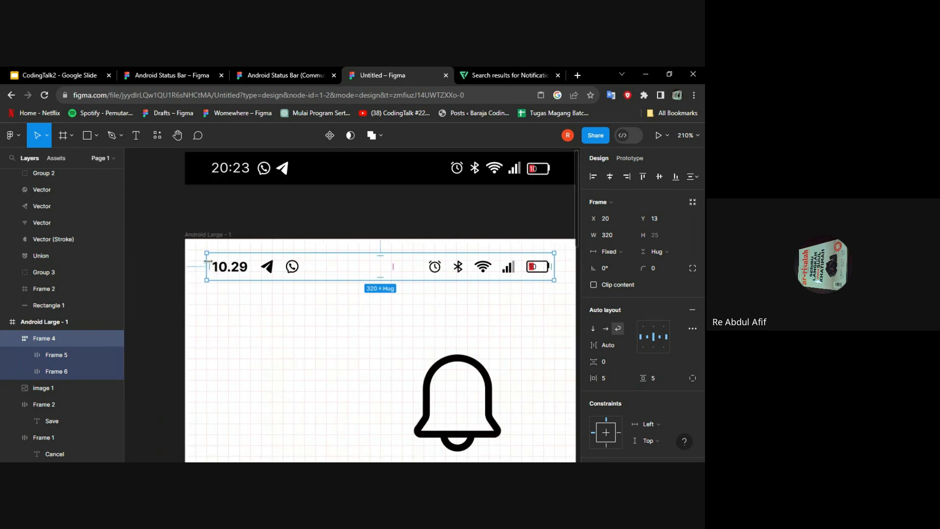
left_click(614, 378)
type("2")
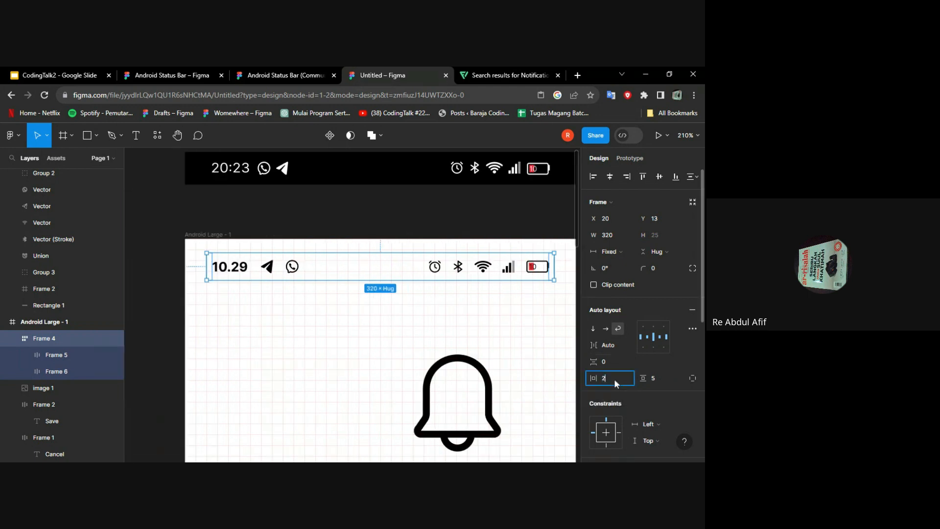
type("0")
key("Return")
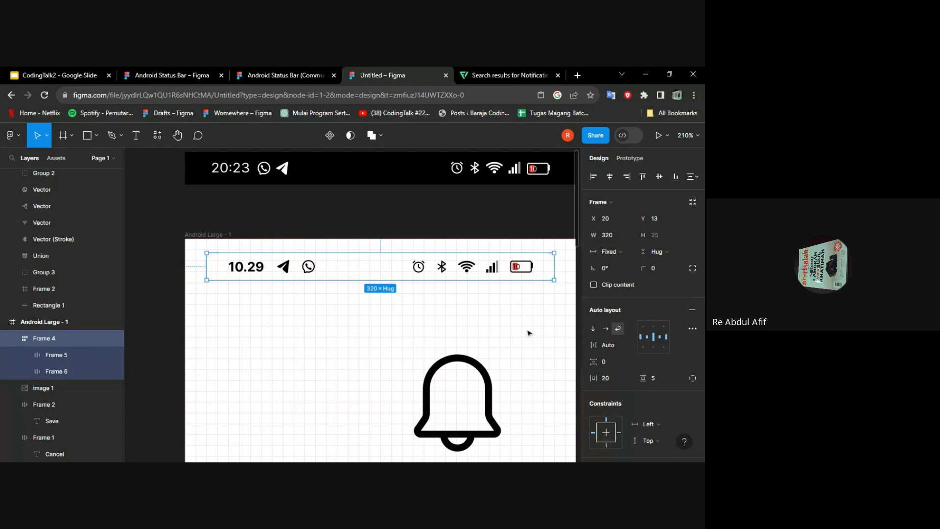
left_click(268, 292)
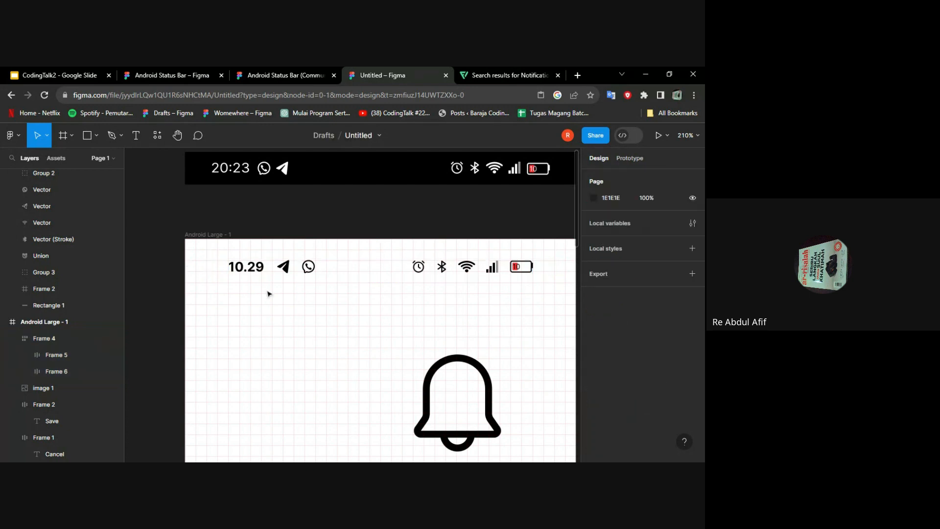
Step: Stretch the status bar row to the full 360 width of the Android frame and align it with the frame's upper edge at Y 0
left_click(210, 267)
left_click_drag(204, 263, 185, 264)
scroll(185, 263, "right", 3)
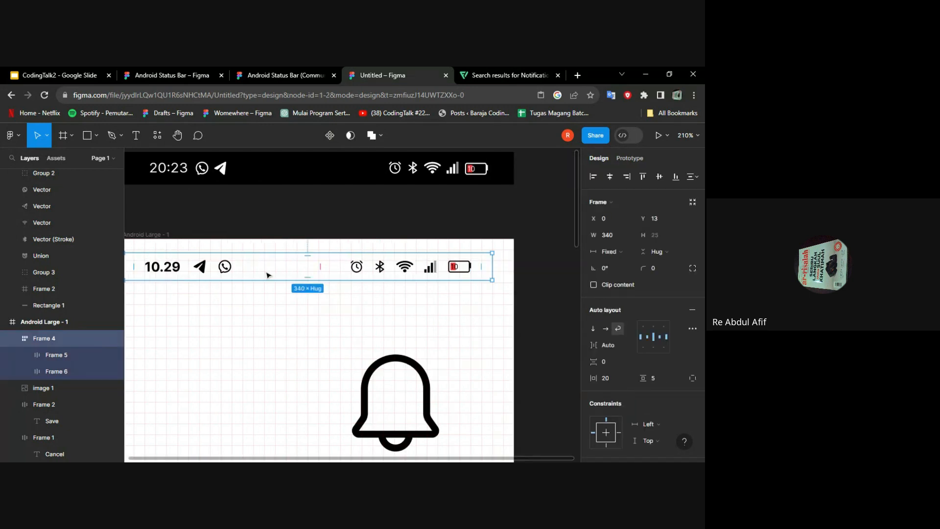
left_click_drag(495, 264, 514, 264)
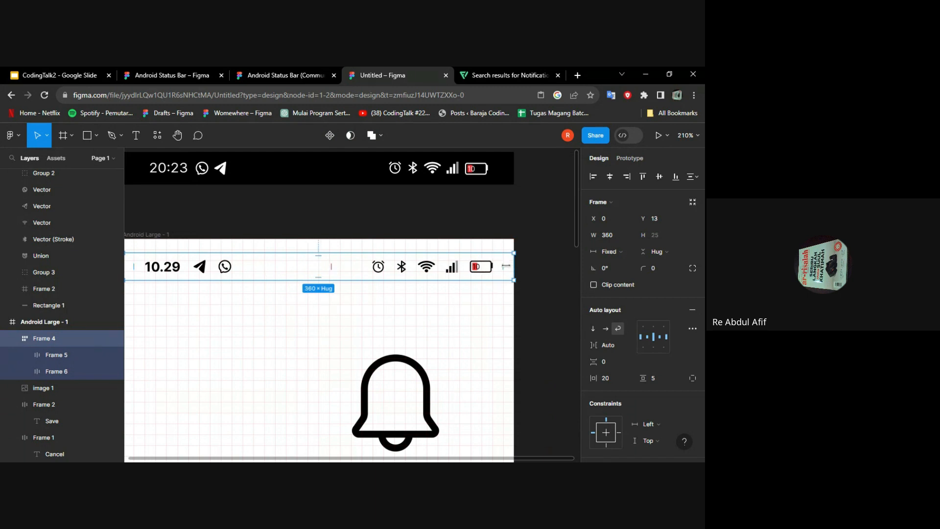
scroll(478, 270, "down", 2)
left_click_drag(406, 273, 414, 258)
Step: Add a light grey B5B5B5 fill to the status bar row
scroll(653, 355, "down", 3)
scroll(654, 356, "down", 5)
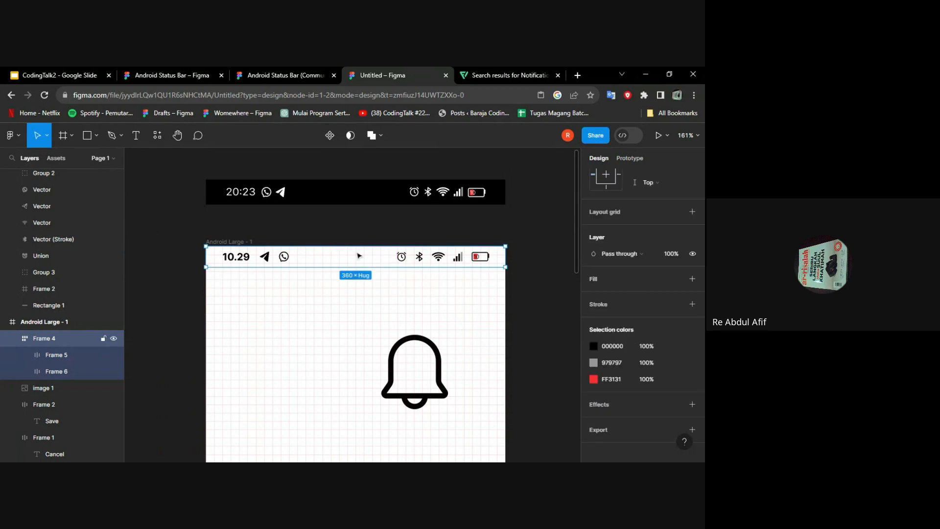
left_click(693, 279)
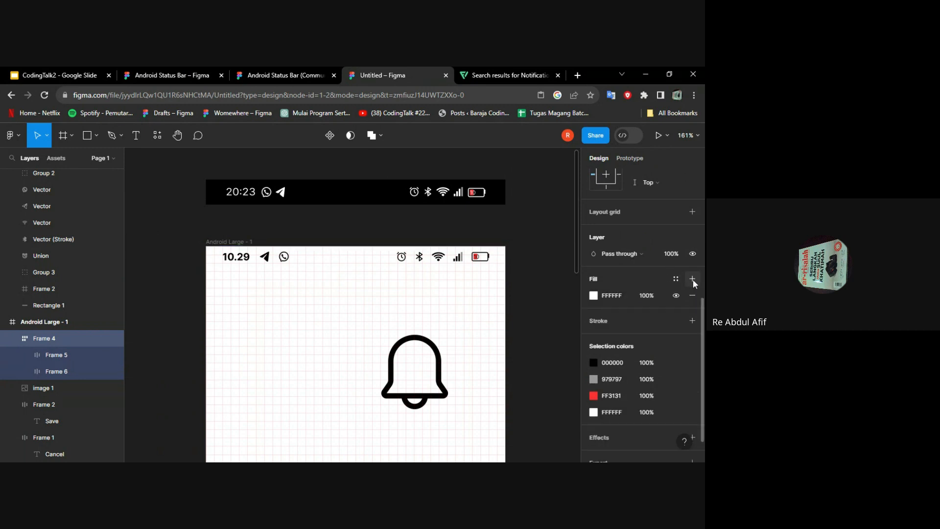
left_click(594, 296)
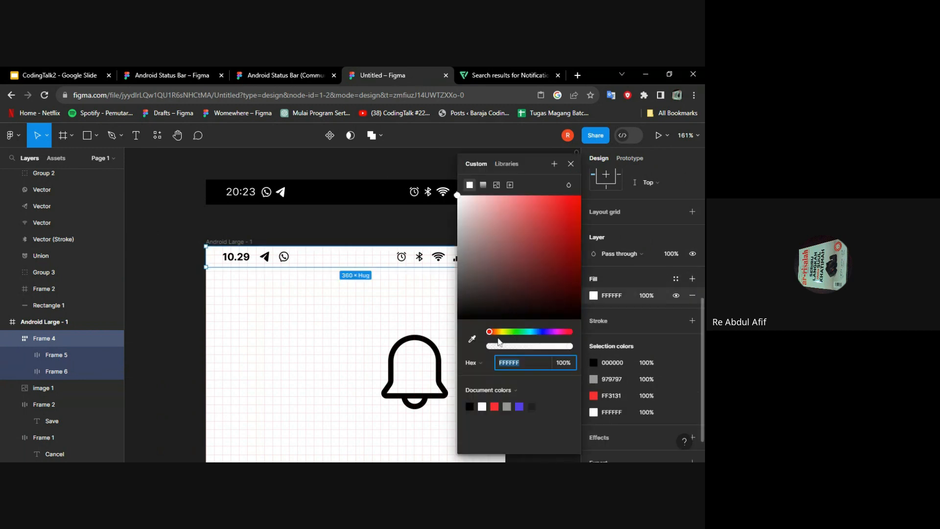
left_click_drag(457, 196, 457, 232)
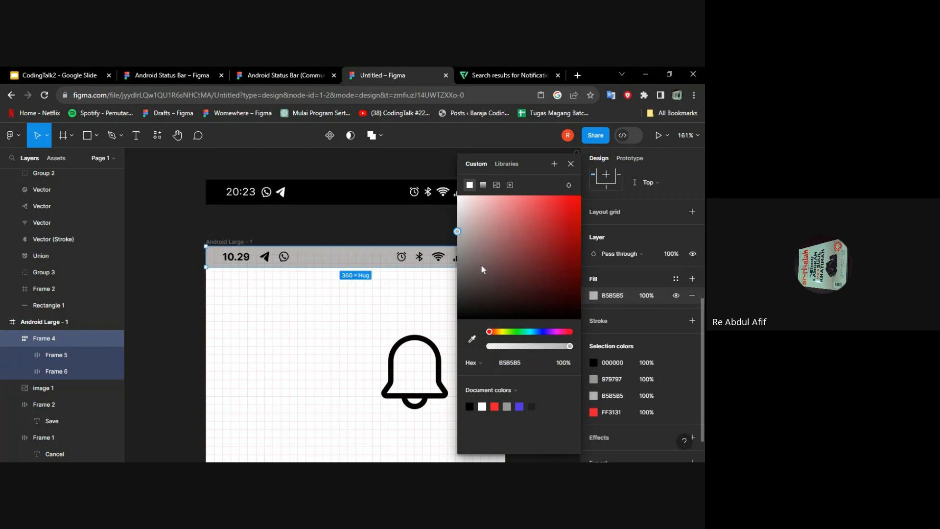
left_click(417, 316)
Step: Present the Android screen as a prototype and view it at actual size (100%)
scroll(417, 316, "down", 2)
scroll(434, 306, "up", 3)
scroll(434, 307, "down", 3)
scroll(435, 306, "down", 2)
scroll(435, 307, "up", 2)
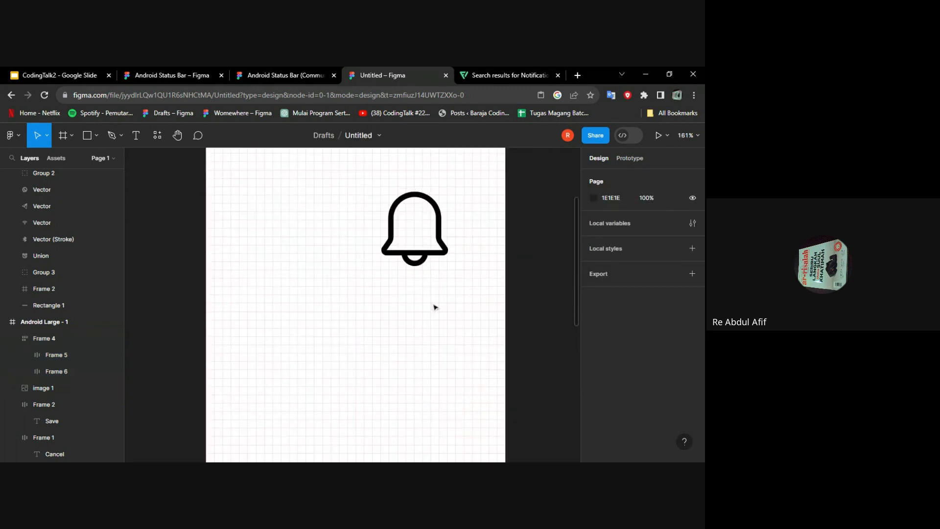
scroll(376, 291, "up", 2)
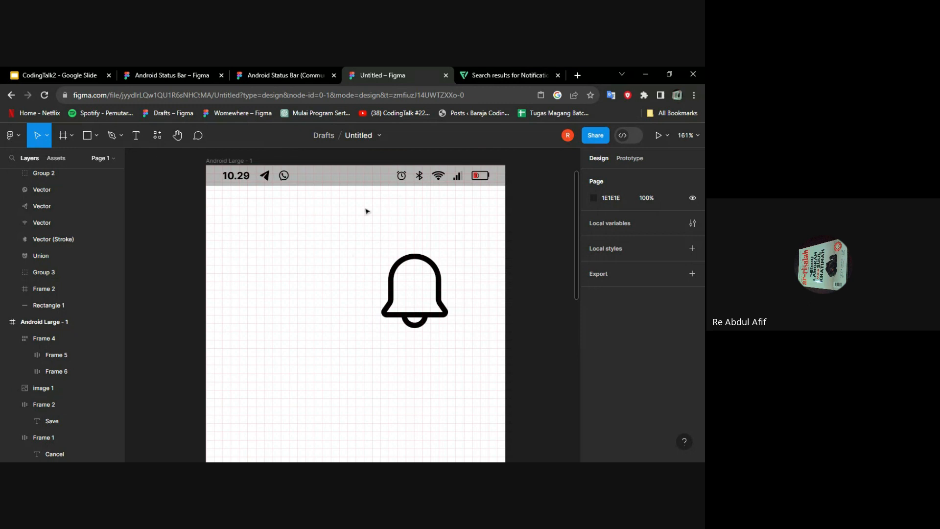
left_click(667, 135)
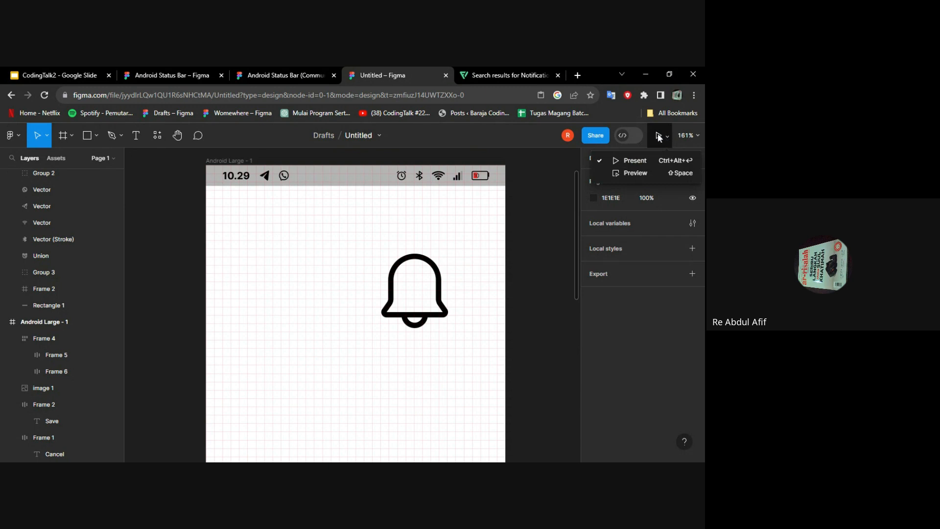
left_click(660, 137)
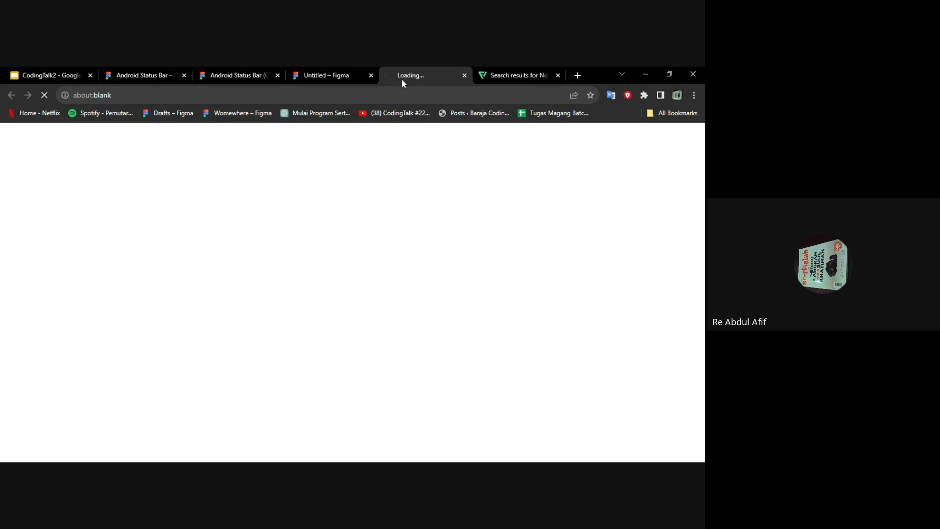
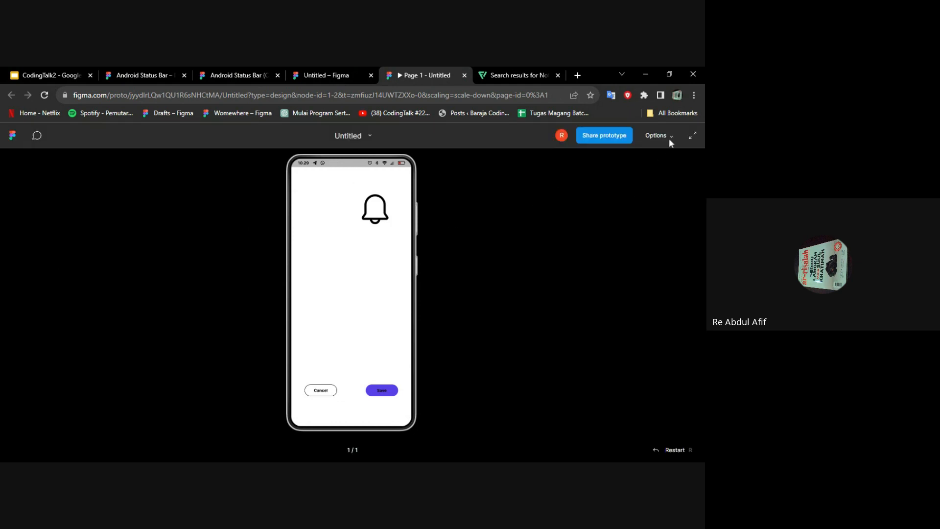
left_click(668, 137)
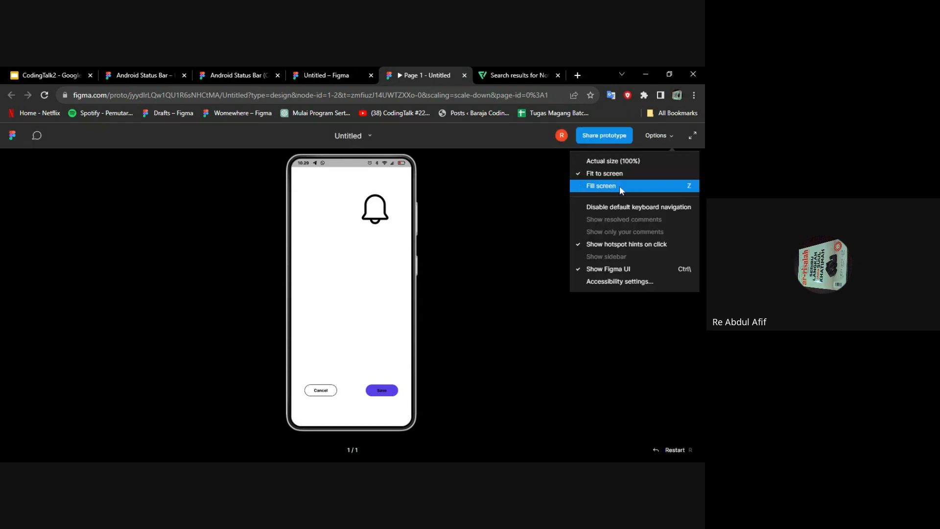
left_click(631, 167)
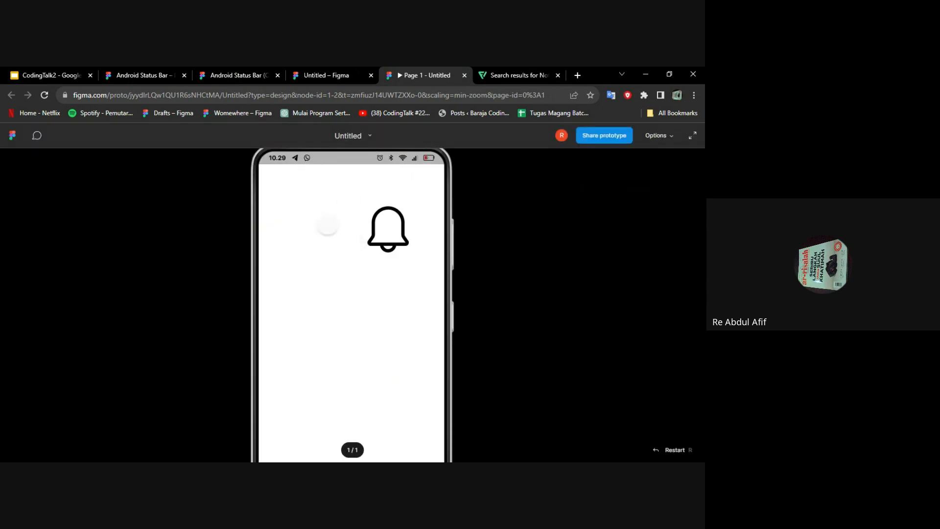
Step: Set the status bar row's vertical padding to 10 in the design file and check it in the prototype preview
left_click(342, 75)
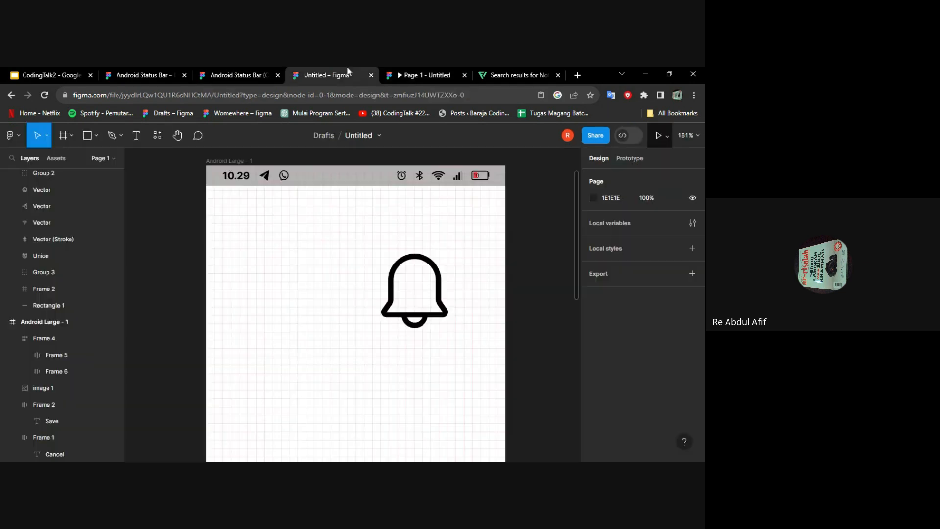
left_click(365, 180)
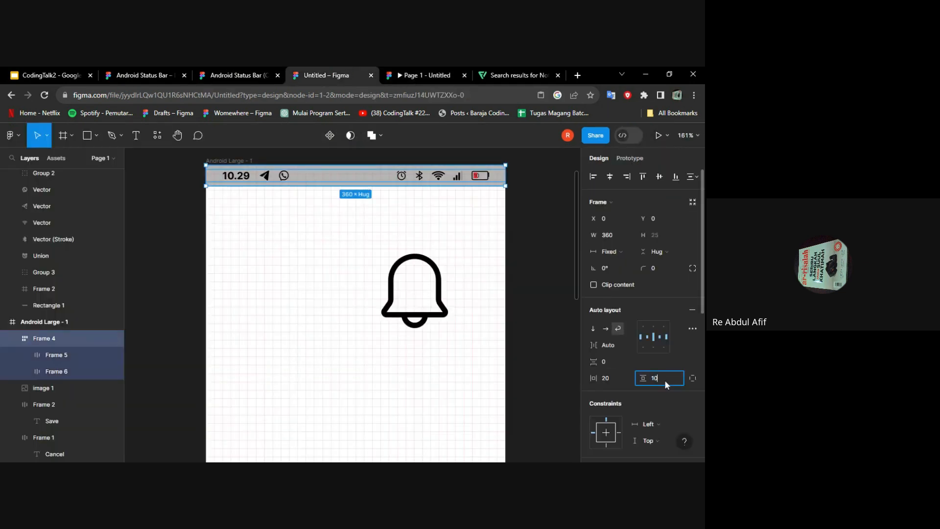
key("Return")
scroll(501, 264, "up", 2)
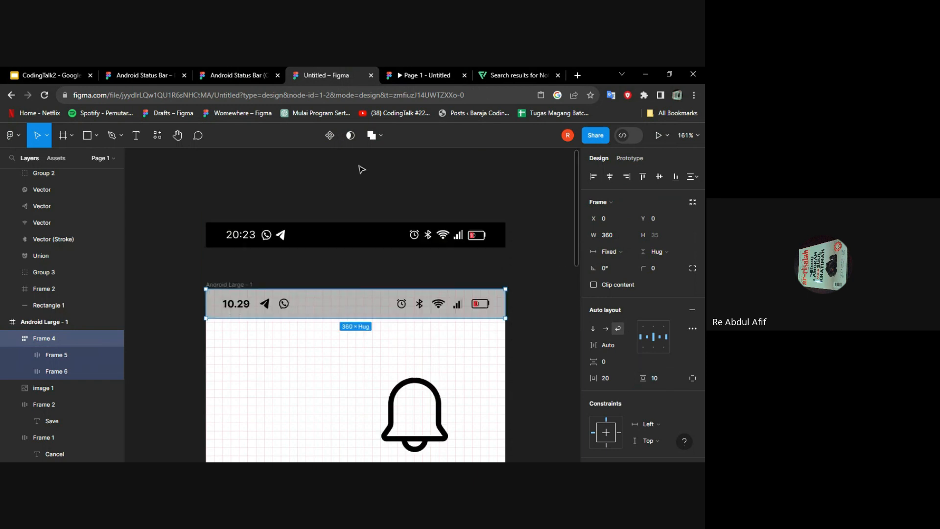
left_click(416, 74)
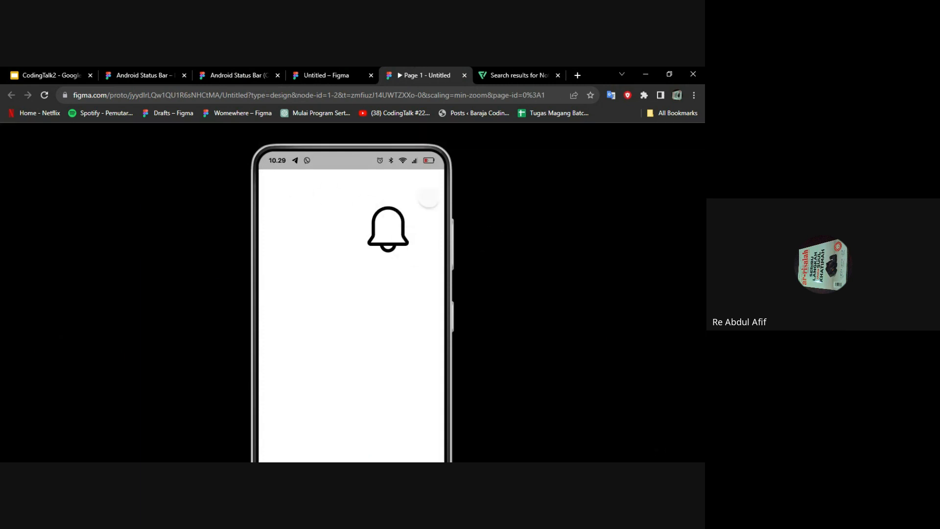
left_click(299, 74)
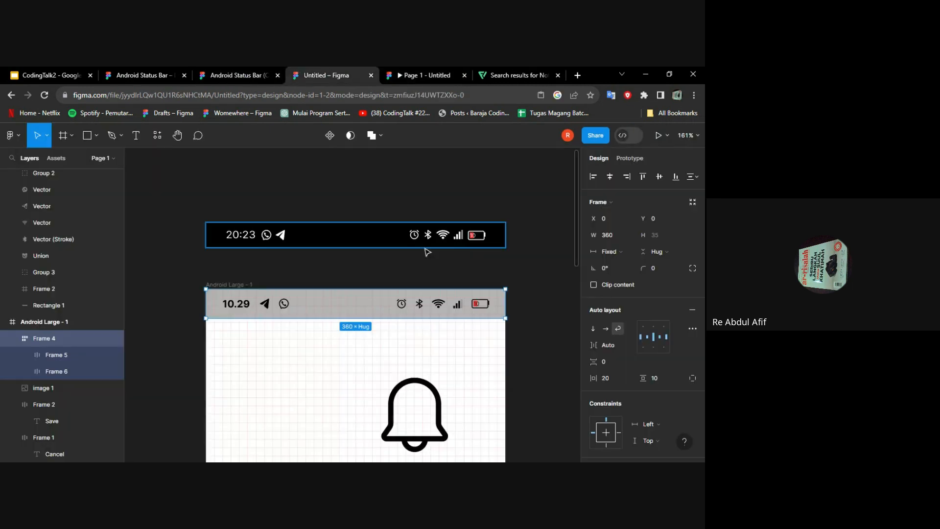
Step: Delete the bell image from the Android frame, leaving the status bar and the Cancel and Save buttons
scroll(440, 254, "down", 3)
scroll(469, 266, "down", 2)
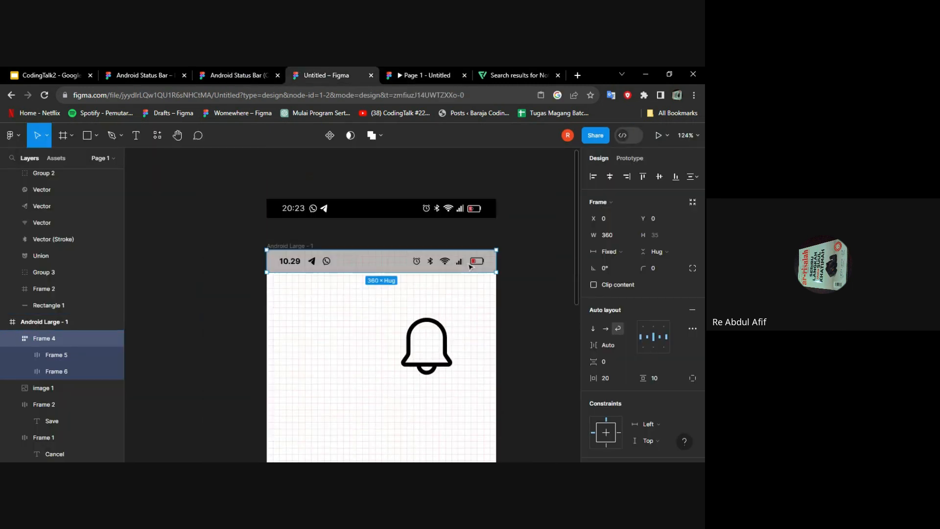
scroll(469, 266, "down", 2)
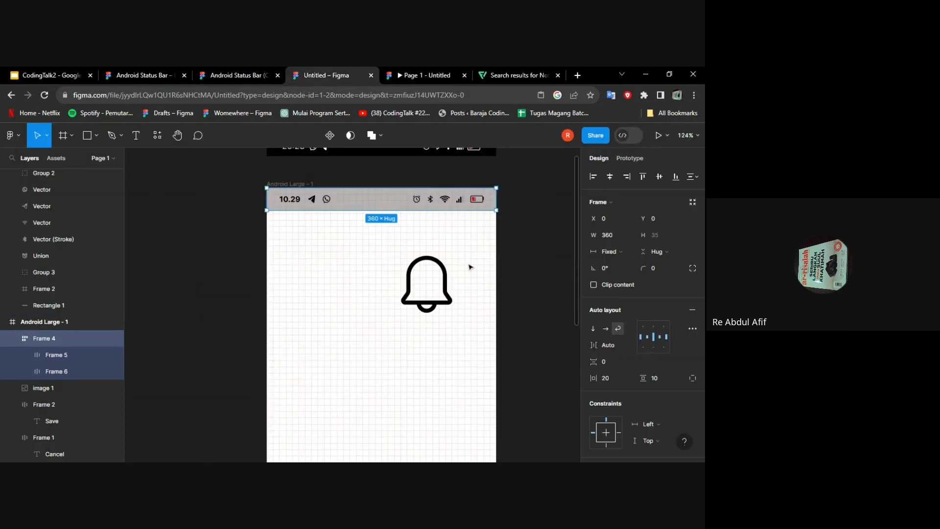
left_click(443, 272)
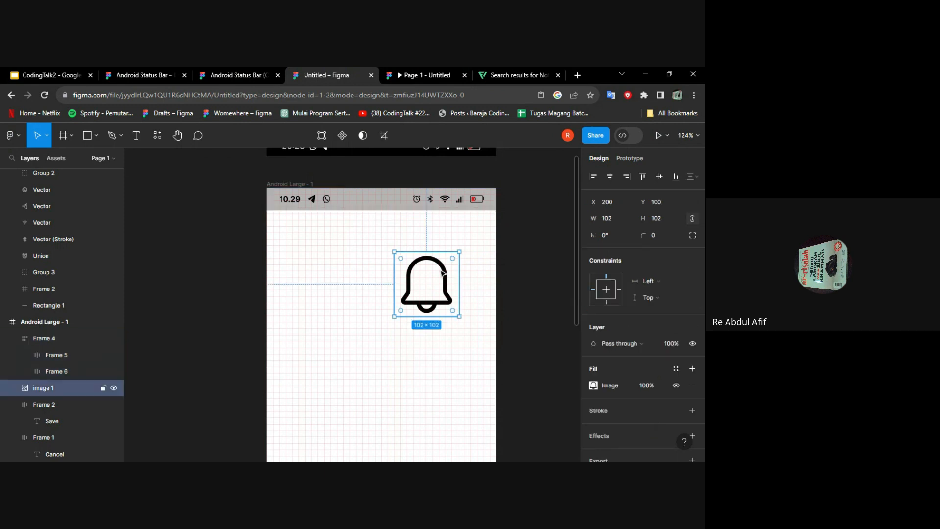
key("Delete")
left_click(435, 267)
left_click(540, 271)
scroll(442, 247, "down", 5)
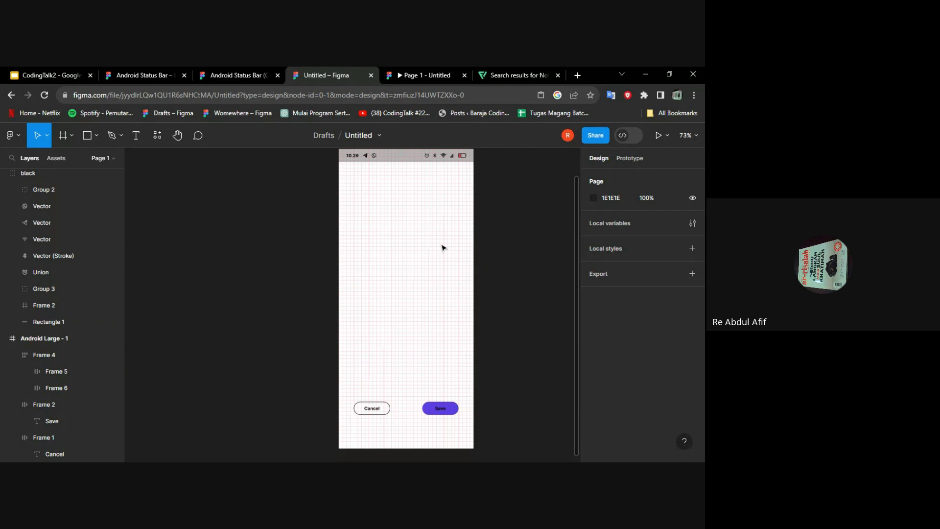
scroll(442, 247, "up", 2)
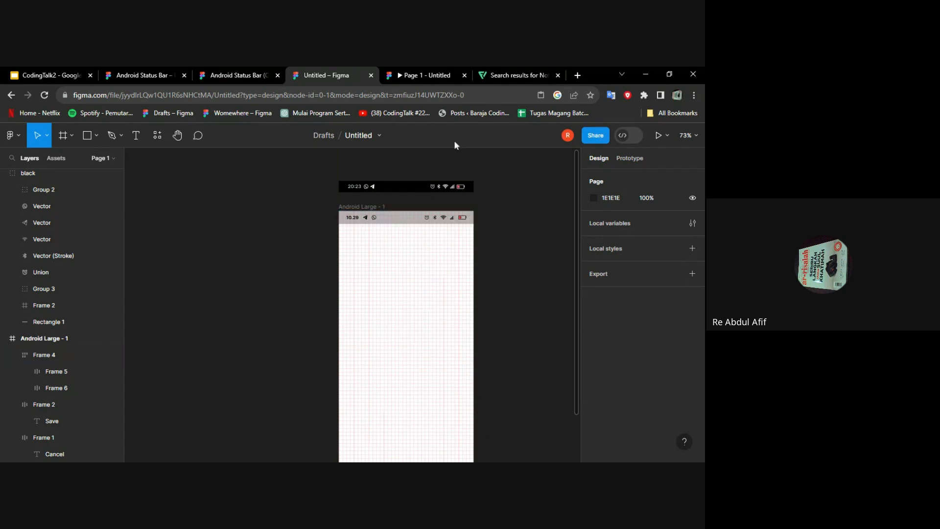
Step: Open chamjo.design in a new browser tab and search its app library for traveloka
left_click(577, 75)
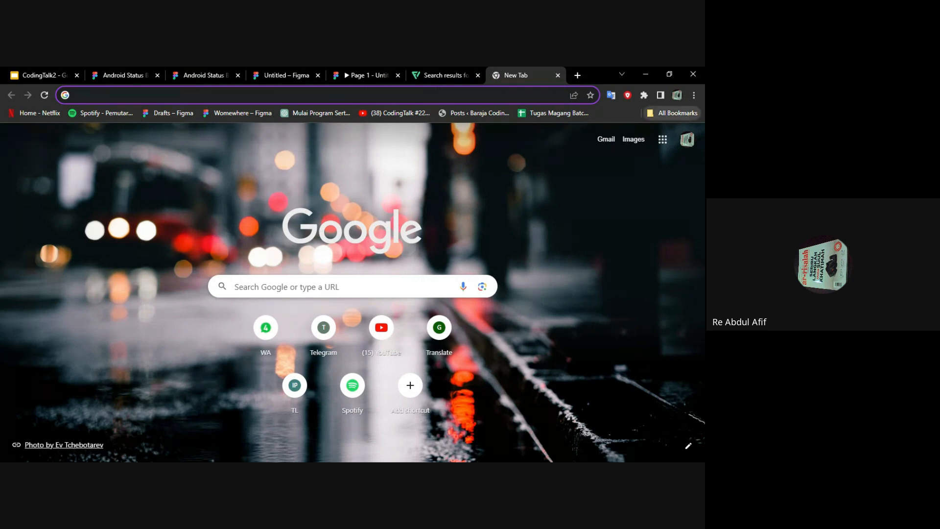
left_click(360, 225)
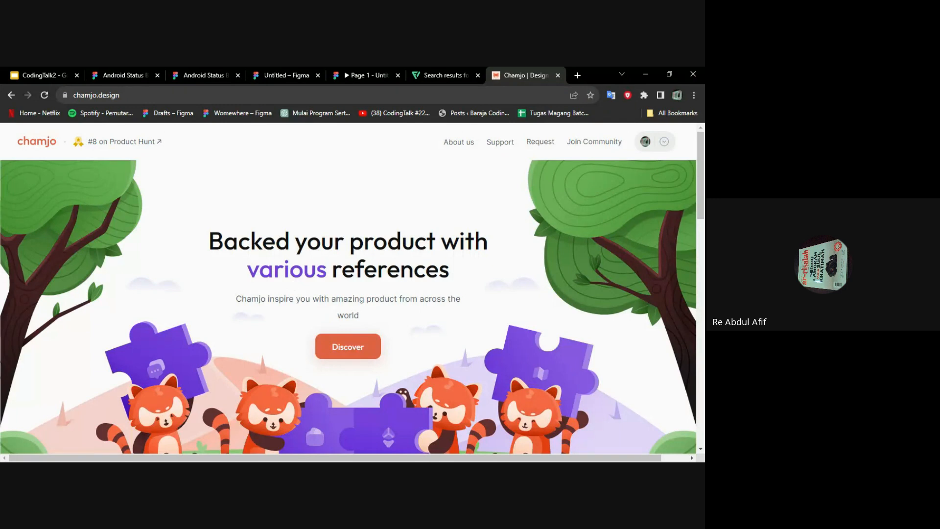
left_click(349, 343)
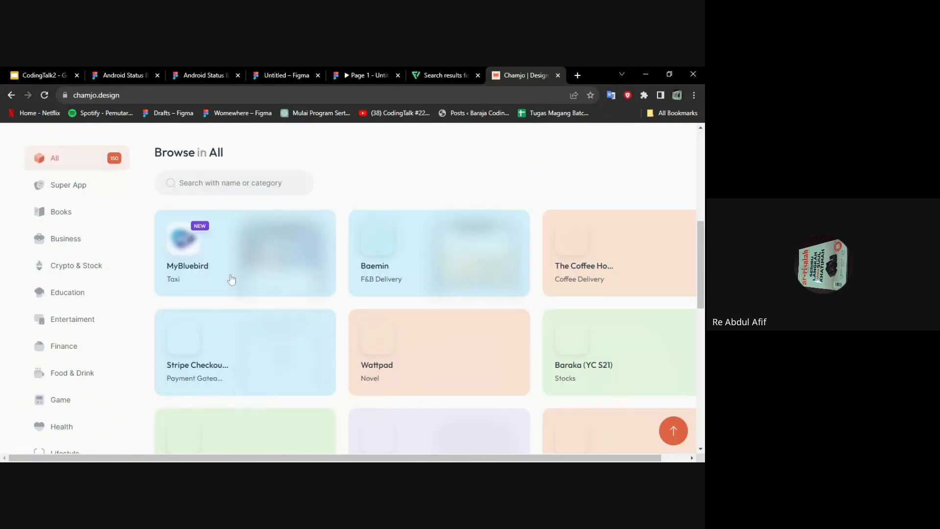
left_click(230, 183)
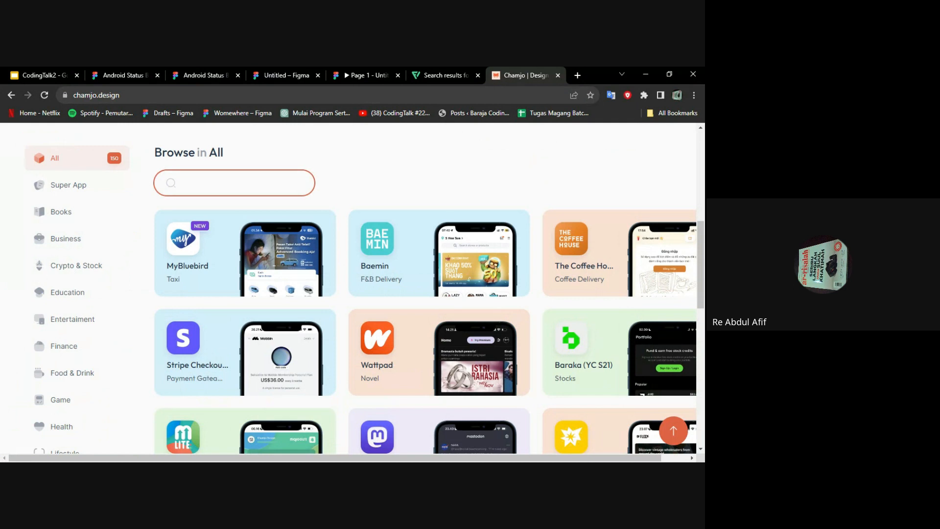
type("traveloka")
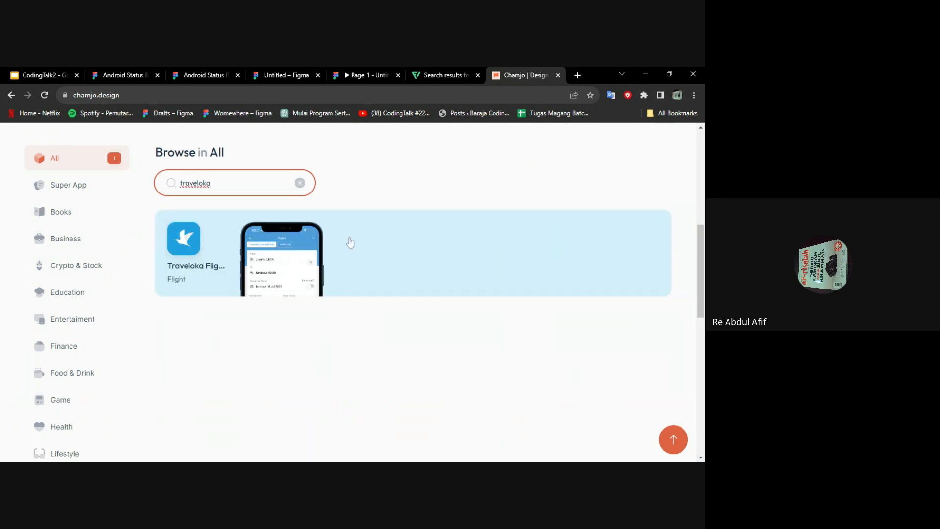
Step: Try to open the Traveloka Flights entry from the search results
scroll(443, 243, "down", 2)
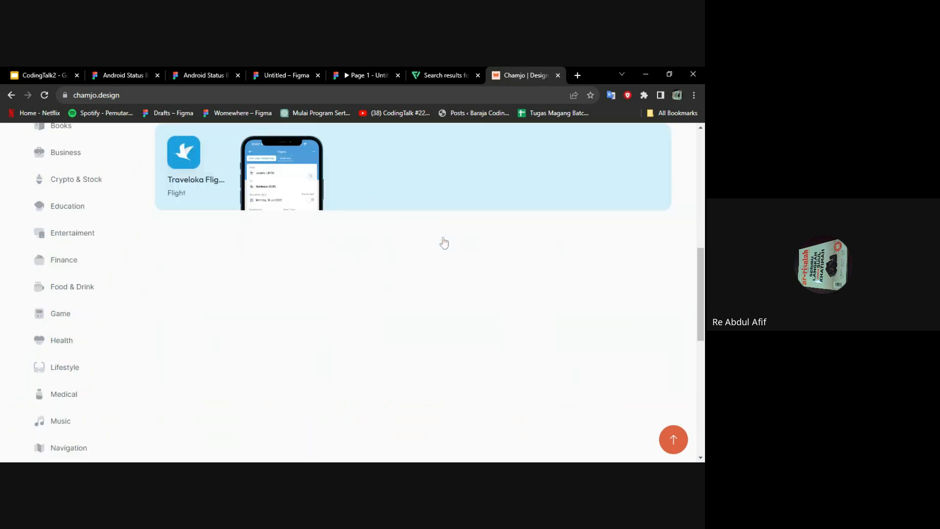
scroll(444, 243, "up", 2)
left_click(366, 249)
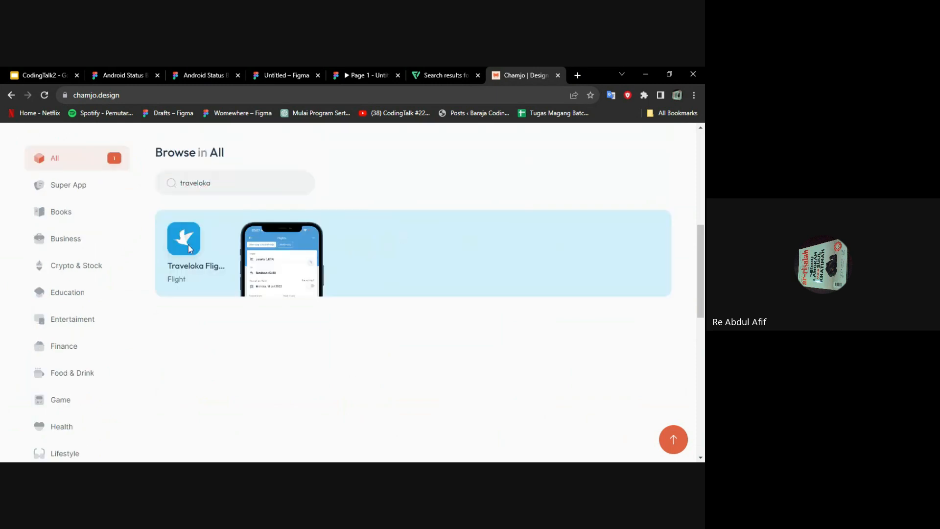
double_click(203, 246)
double_click(374, 255)
Step: Reload the Chamjo page, search again for traveloka and open the Traveloka Flights entry
left_click(44, 95)
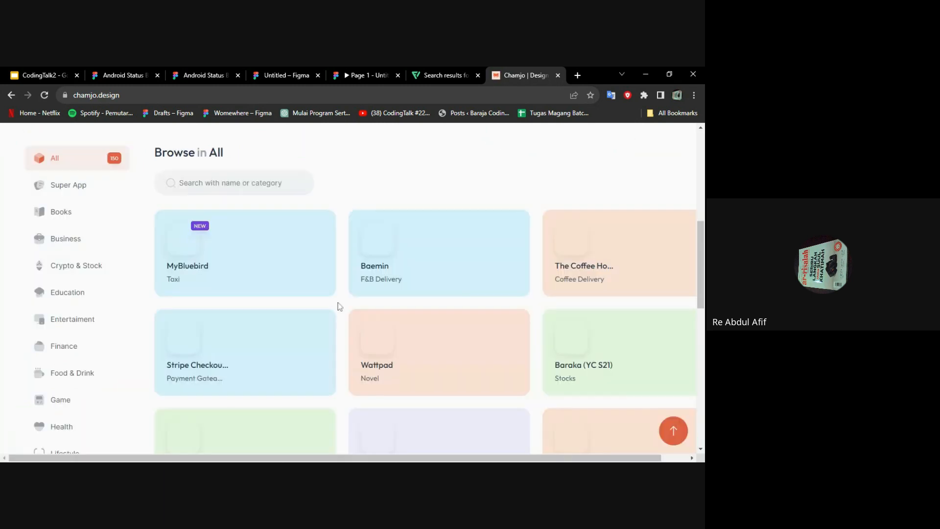
left_click(244, 187)
type("traveloka")
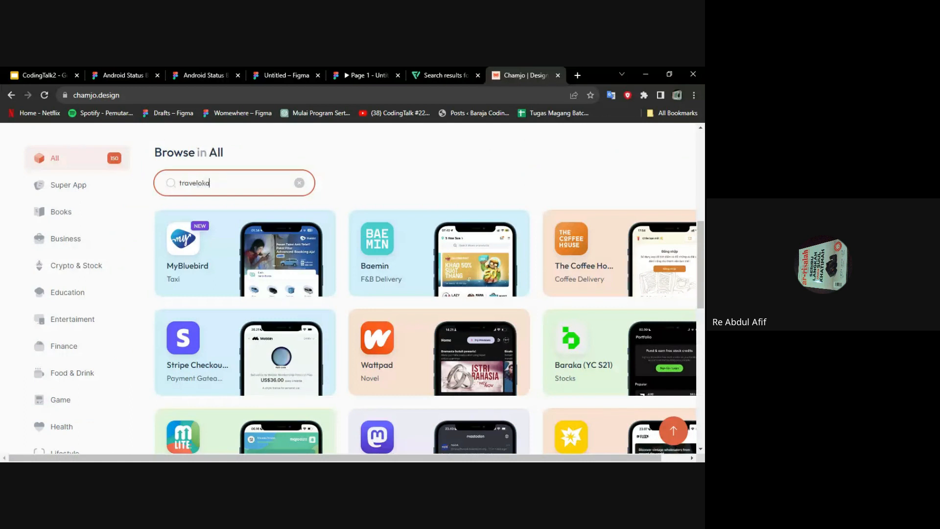
left_click(351, 265)
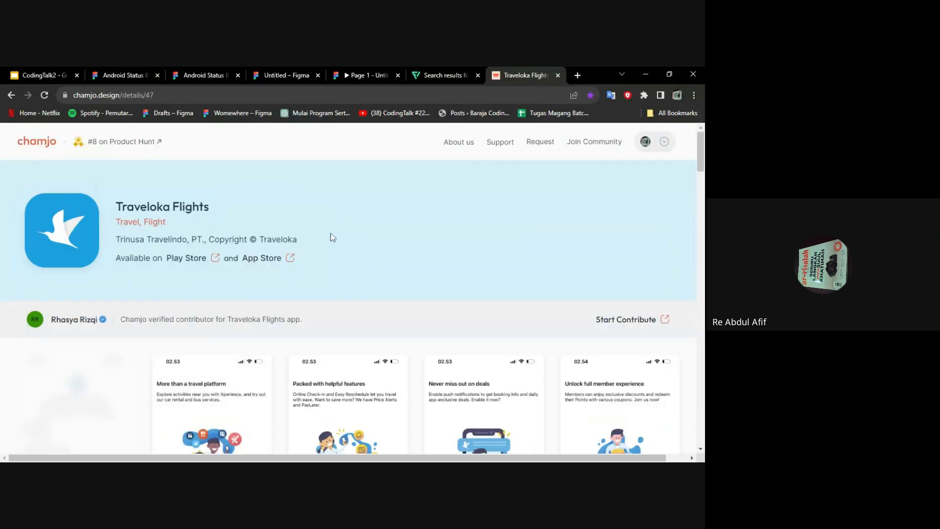
Step: Look through the Traveloka Flights screenshots, from the onboarding screens to the app's home and hotel screens
scroll(330, 233, "down", 2)
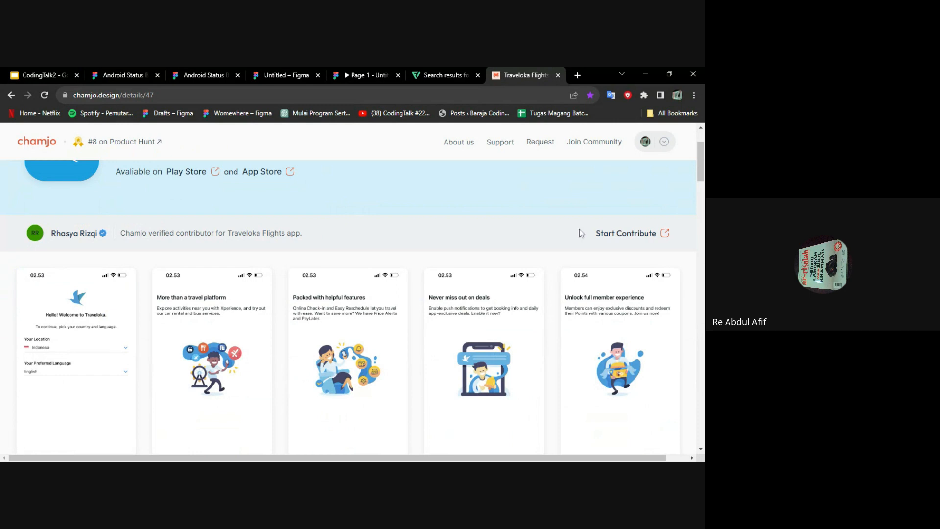
scroll(580, 229, "down", 2)
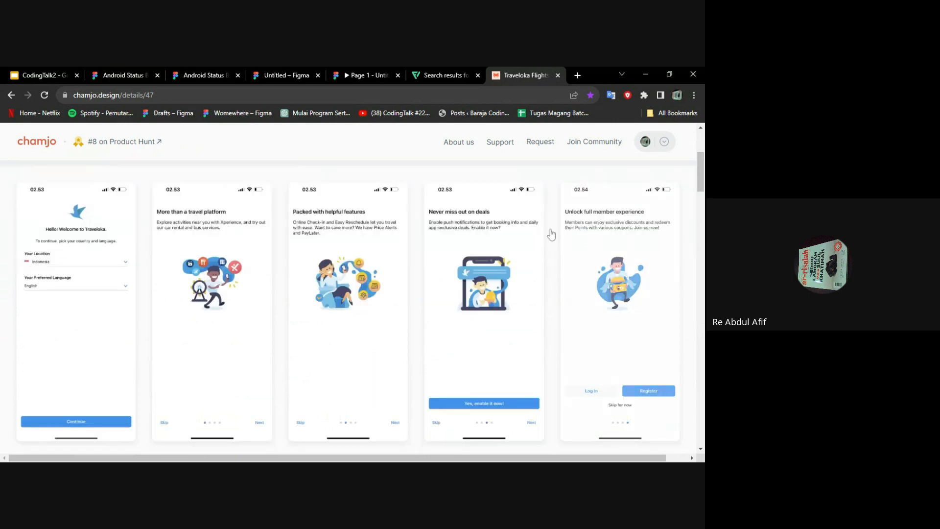
scroll(343, 240, "up", 4)
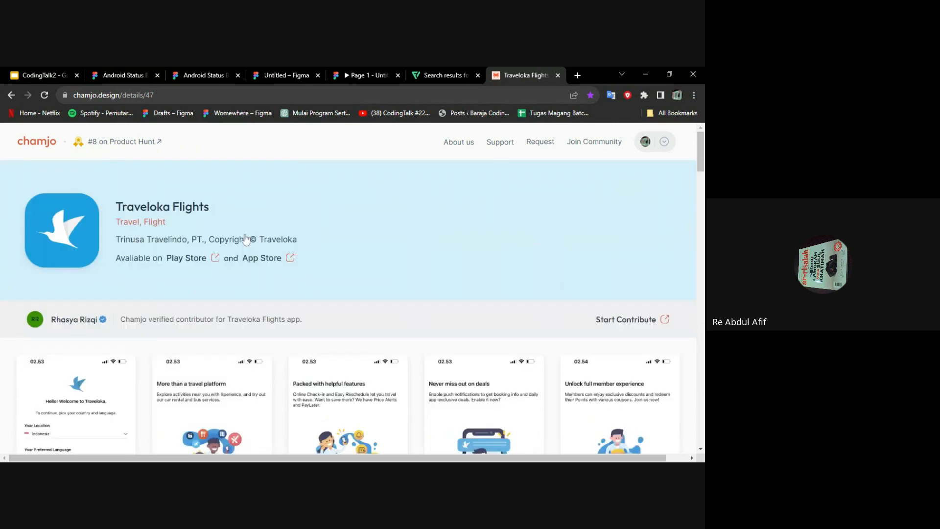
scroll(246, 239, "down", 2)
scroll(310, 265, "down", 15)
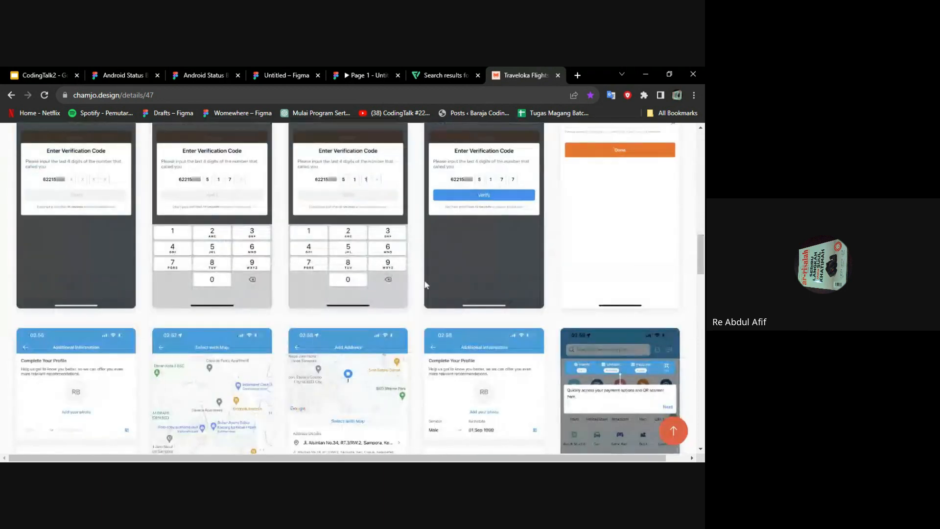
scroll(311, 266, "down", 2)
scroll(417, 263, "down", 12)
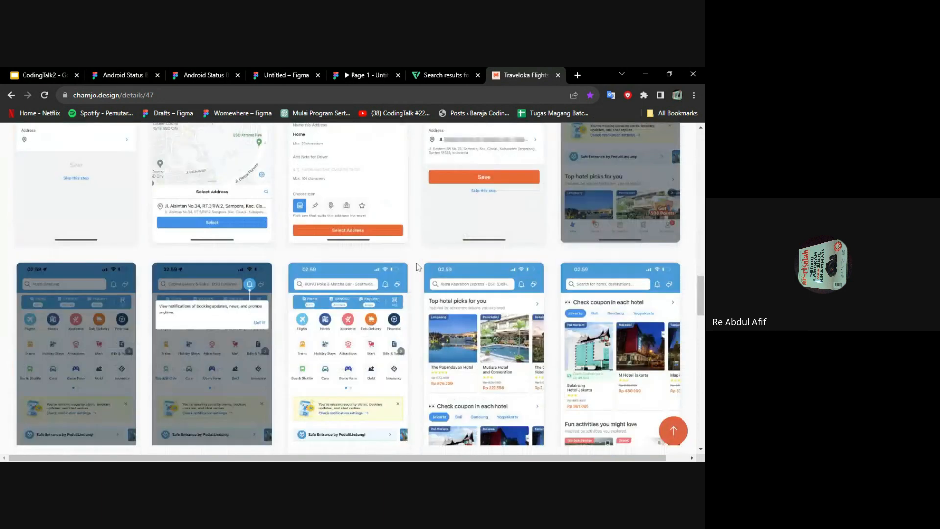
scroll(417, 263, "down", 10)
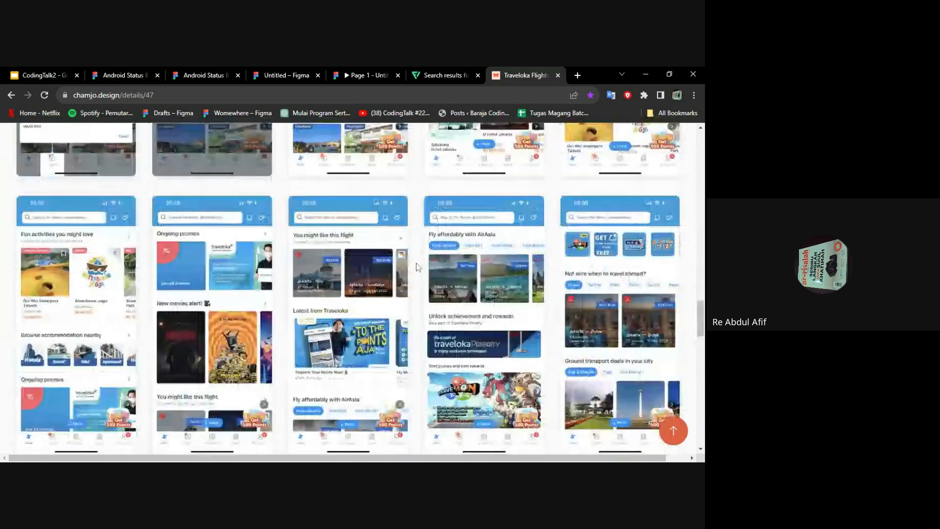
scroll(417, 263, "up", 8)
scroll(416, 263, "up", 15)
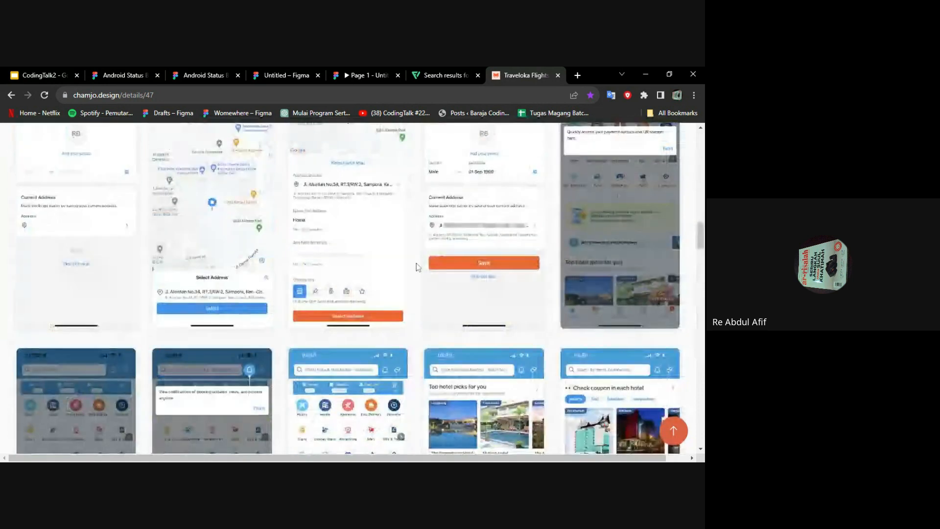
scroll(417, 263, "down", 15)
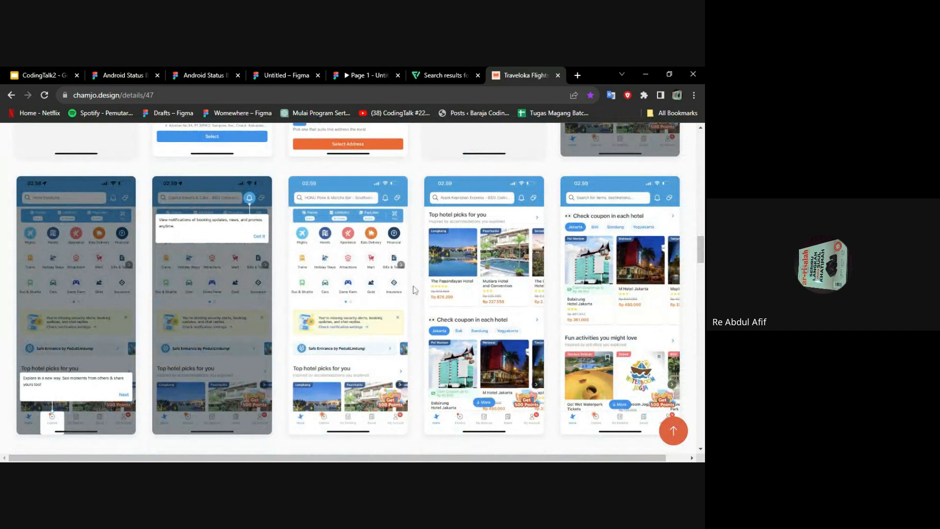
Step: Enlarge the Traveloka home screen screenshot, copy it and paste it into the Untitled Figma file
left_click(383, 303)
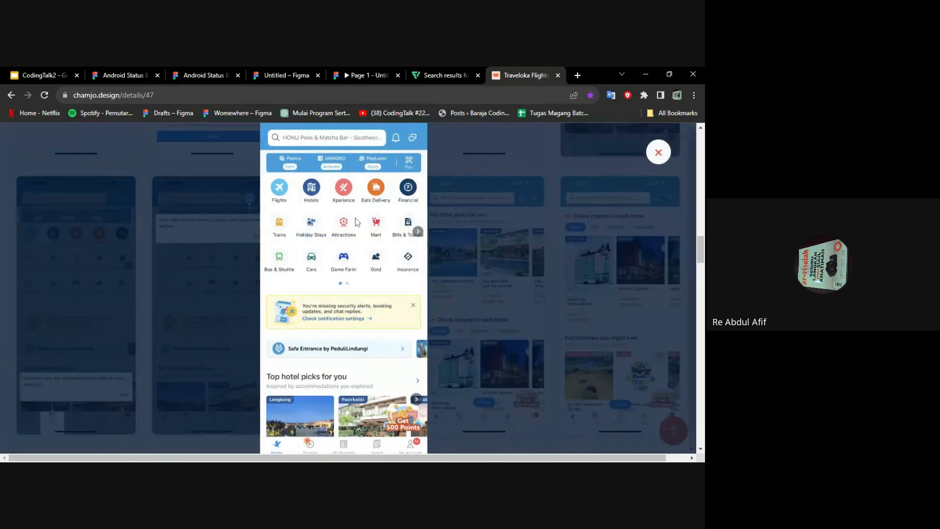
left_click(286, 75)
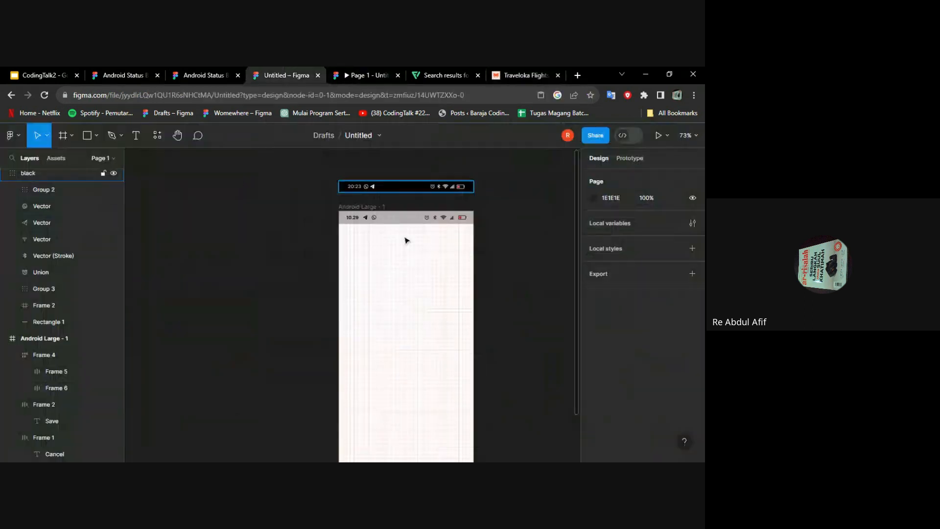
scroll(271, 233, "left", 1)
scroll(277, 233, "down", 2)
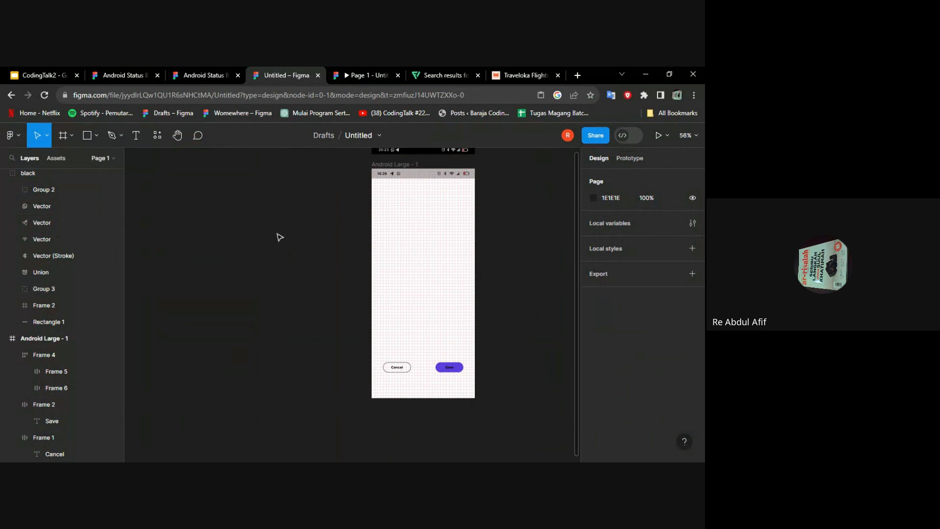
key("ctrl+v")
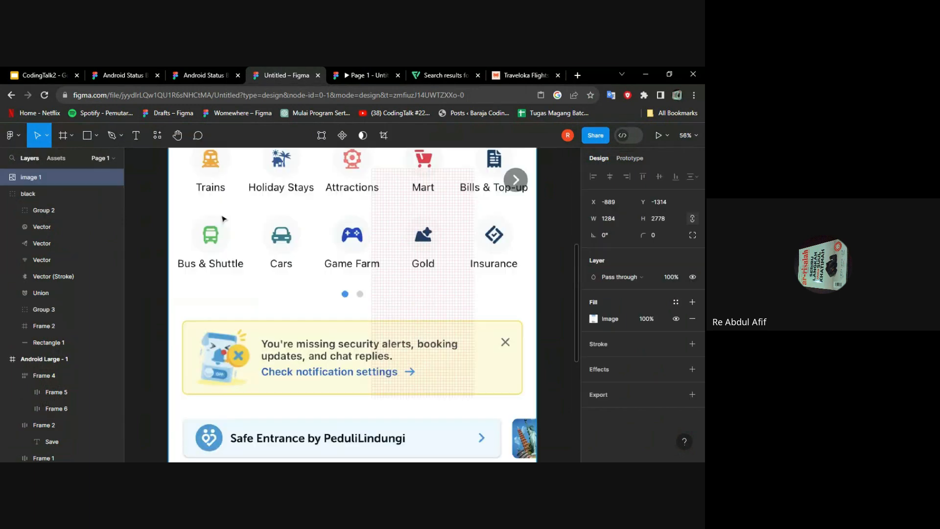
Step: Scale the pasted Traveloka screenshot down to about 269 × 581 and place it beside the Android frame at about X -610, Y -401
scroll(223, 219, "down", 3)
scroll(250, 300, "right", 2)
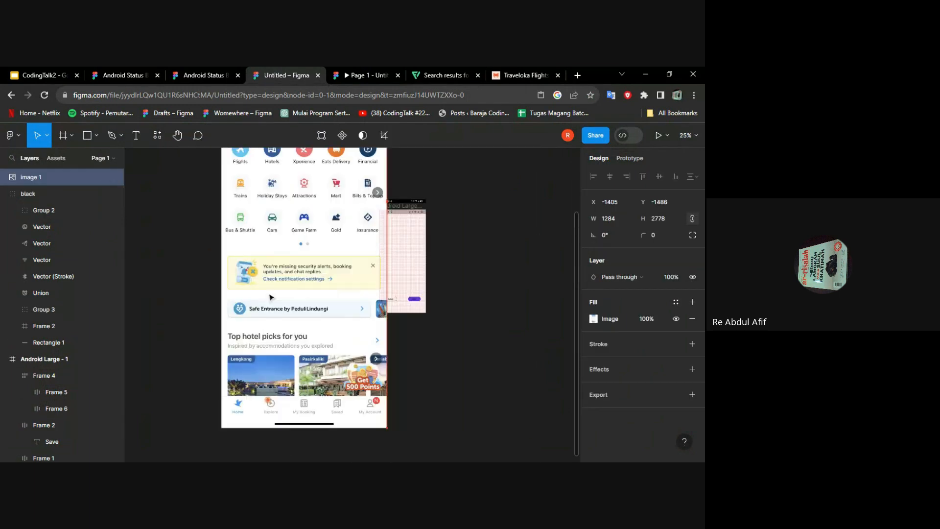
left_click_drag(195, 416, 315, 249)
left_click_drag(338, 213, 345, 251)
scroll(345, 252, "up", 5)
scroll(345, 252, "up", 2)
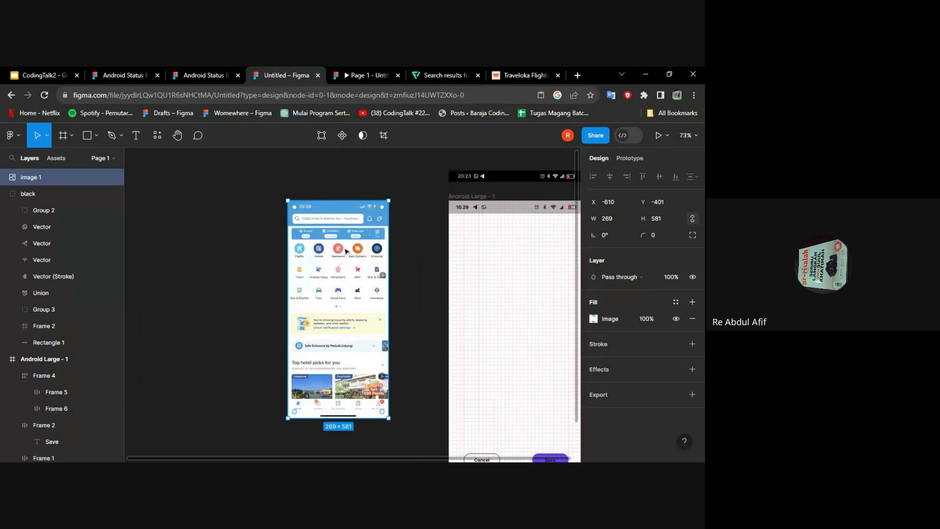
scroll(279, 274, "up", 3)
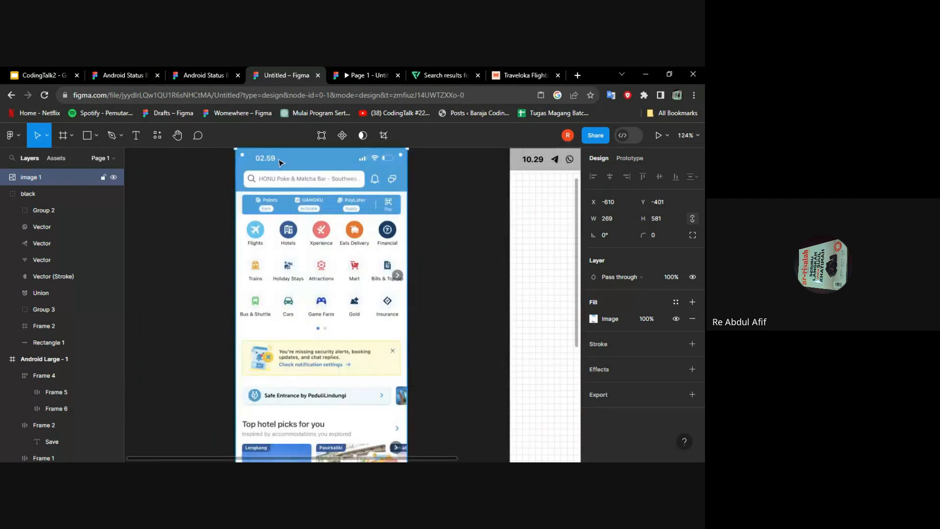
Step: Switch back to the Chamjo site, close the enlarged screenshot and reopen the app browsing list from the home page
left_click(459, 71)
left_click(539, 71)
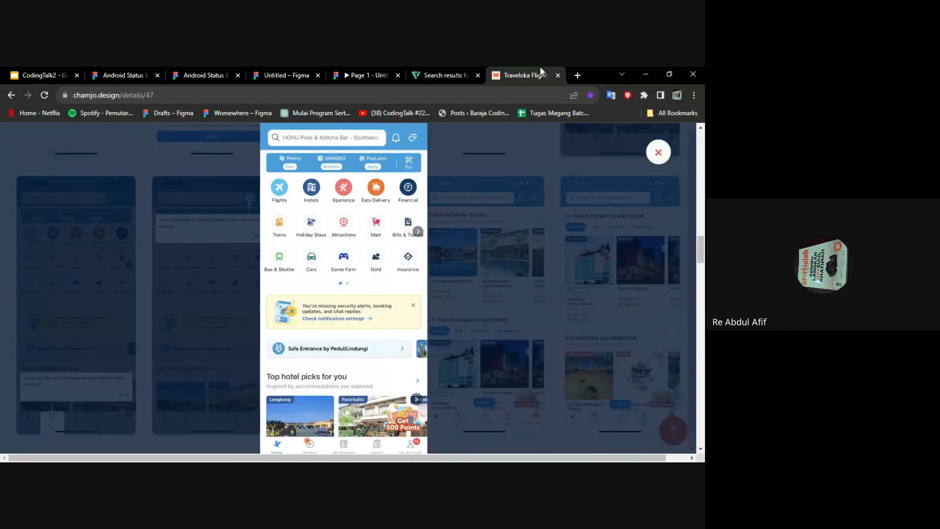
left_click(445, 147)
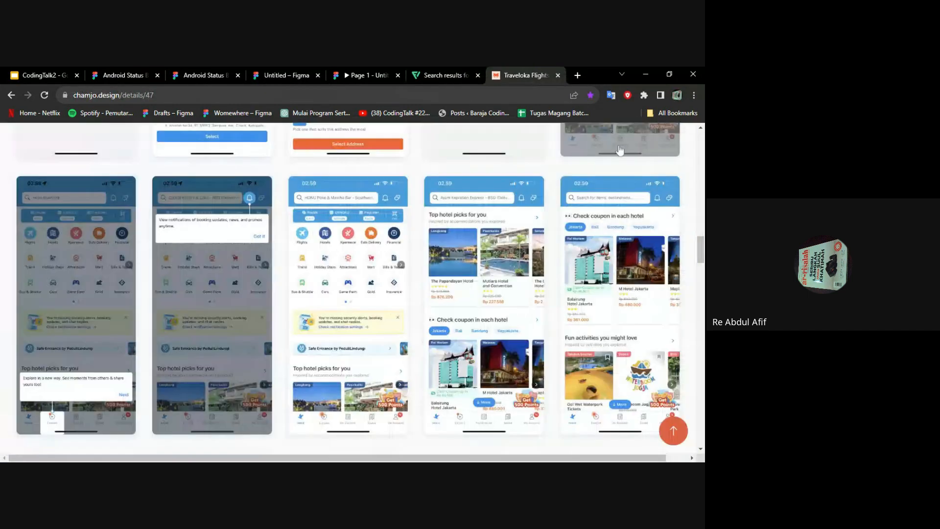
scroll(328, 194, "up", 5)
scroll(328, 194, "up", 5)
scroll(326, 193, "down", 1)
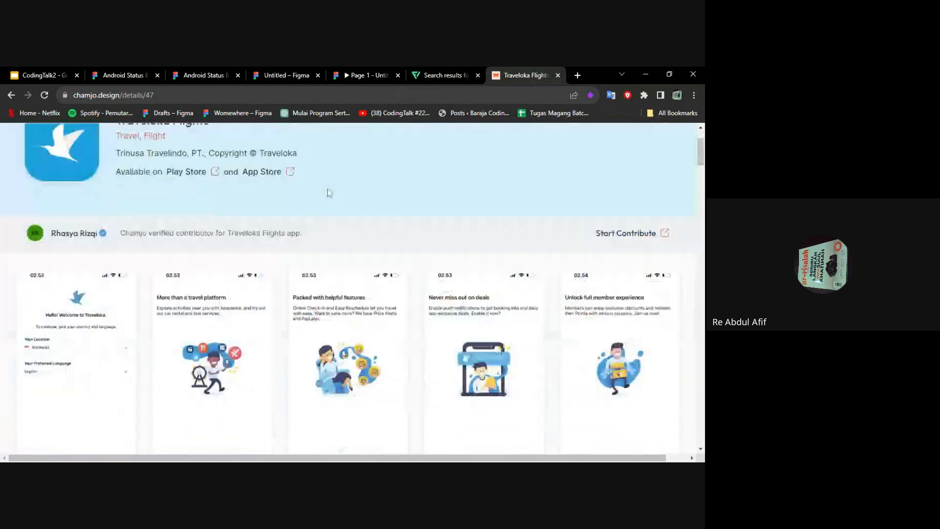
scroll(326, 193, "up", 2)
left_click(37, 141)
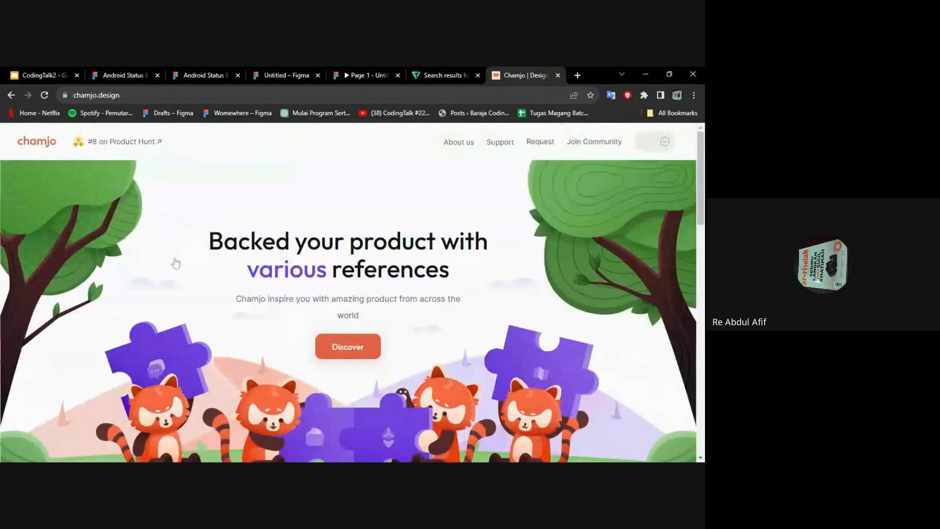
left_click(361, 346)
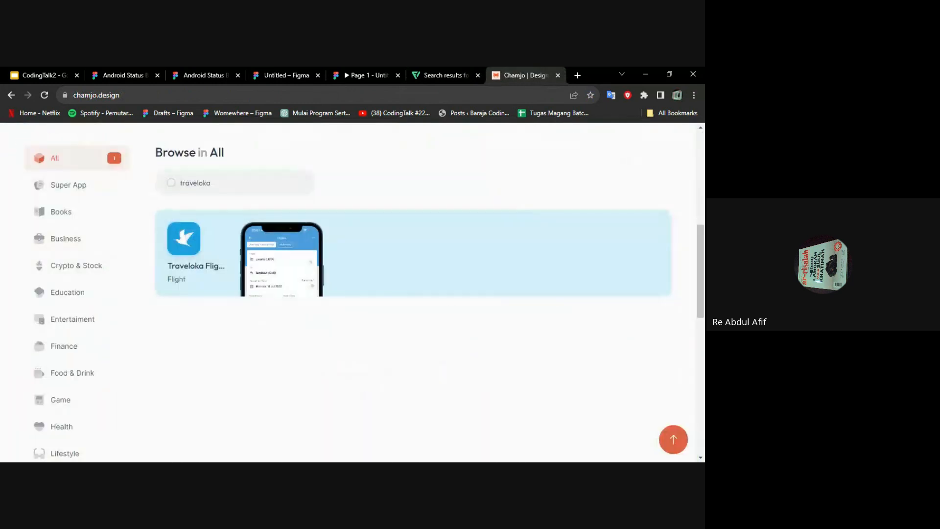
Step: Search the app browsing list for gojek and open the Gojek app's page
left_click_drag(230, 185, 126, 188)
type("gojek")
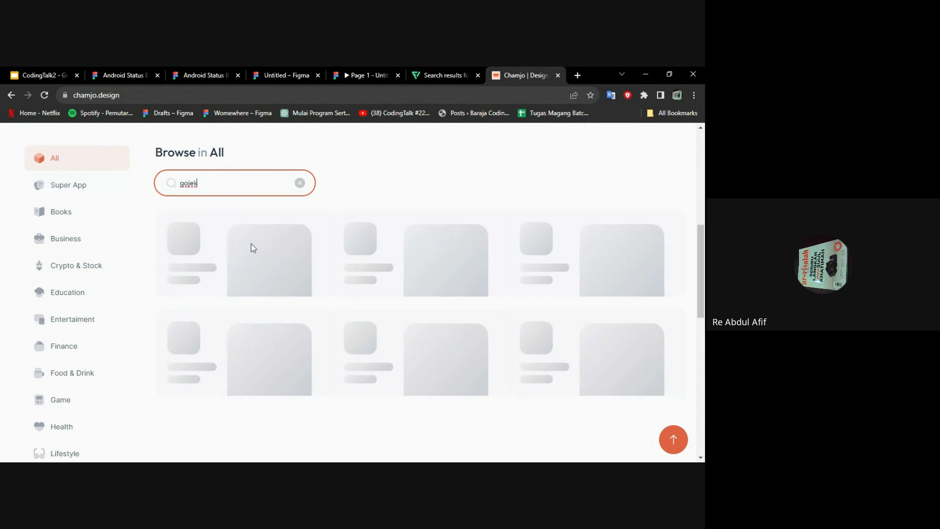
left_click(295, 253)
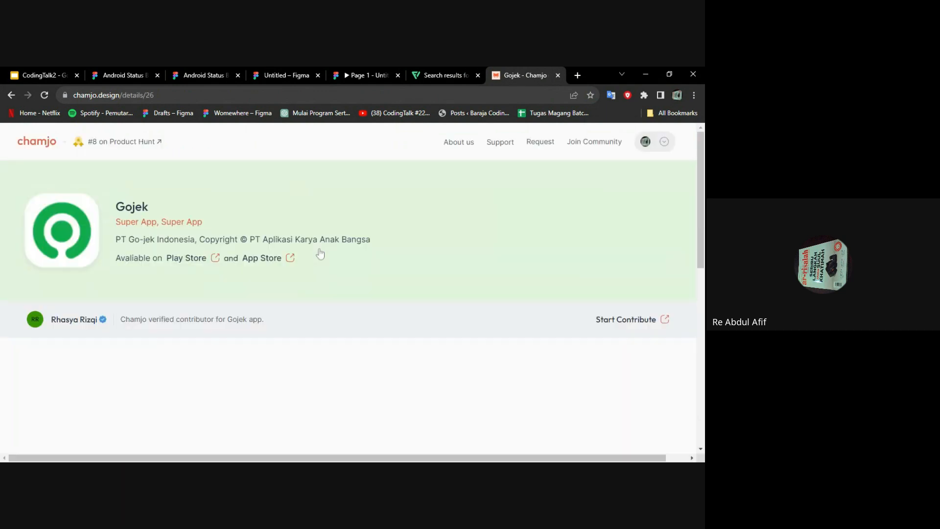
Step: Look through the Gojek screenshots, enlarge the home screen with the GoPay card and copy it
scroll(319, 254, "down", 5)
scroll(321, 253, "down", 1)
scroll(321, 254, "up", 1)
scroll(320, 254, "down", 3)
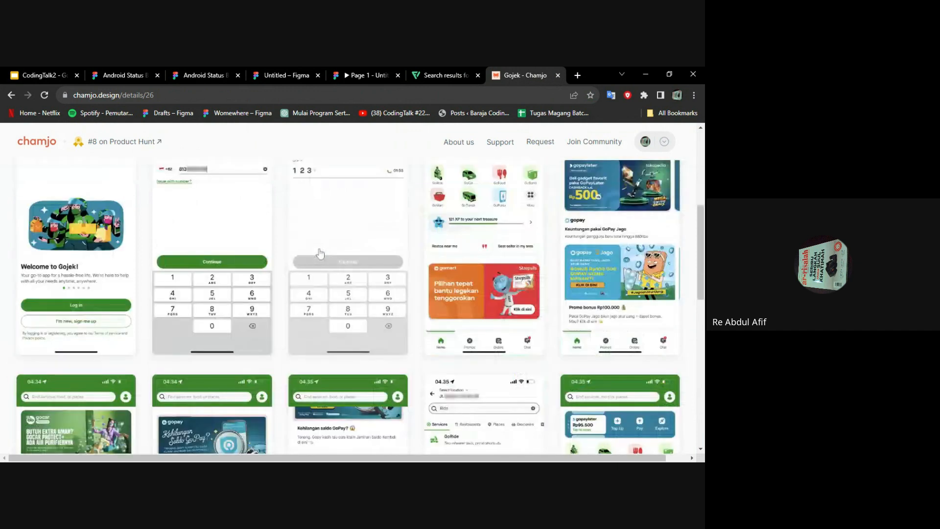
scroll(320, 254, "up", 2)
scroll(510, 254, "down", 1)
left_click(509, 254)
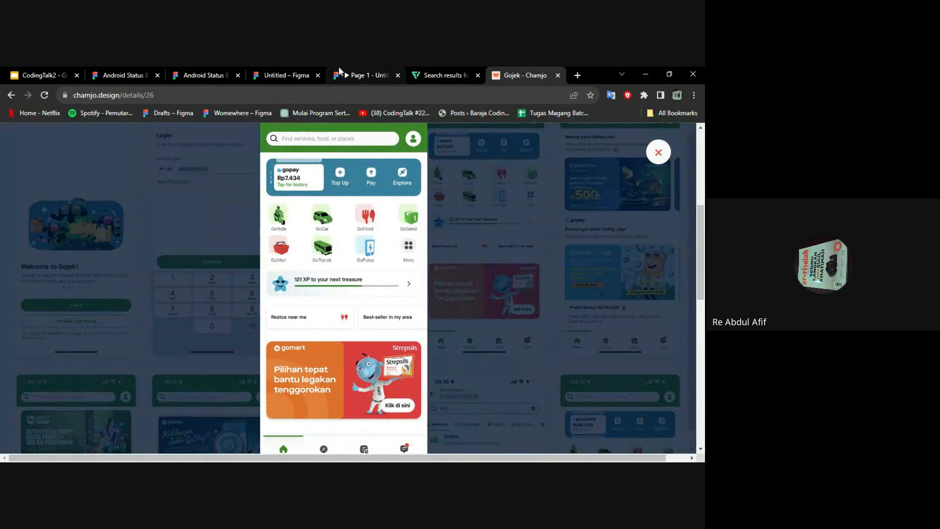
Step: Switch to the Untitled Figma file, paste the Gojek screenshot outside the frames and scale it down to about 172 × 373
left_click(309, 74)
left_click(186, 252)
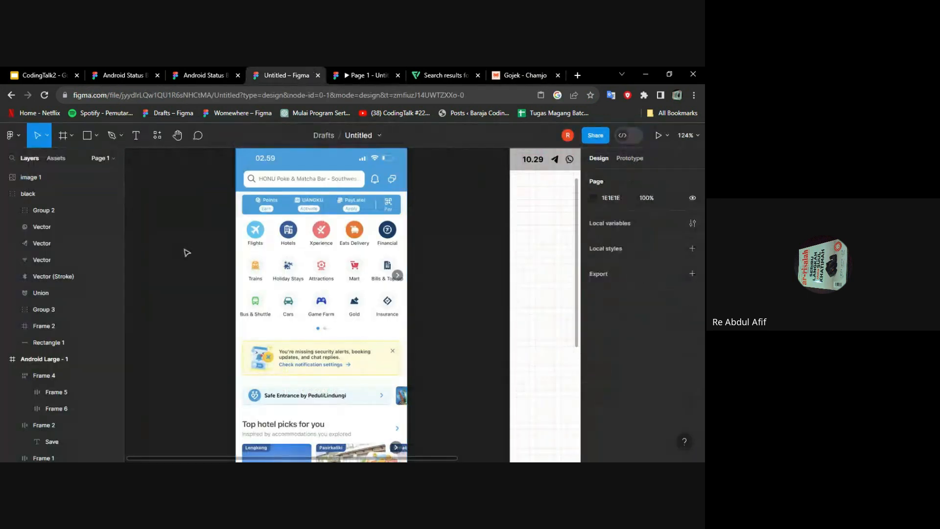
key("ctrl+v")
scroll(237, 266, "down", 5)
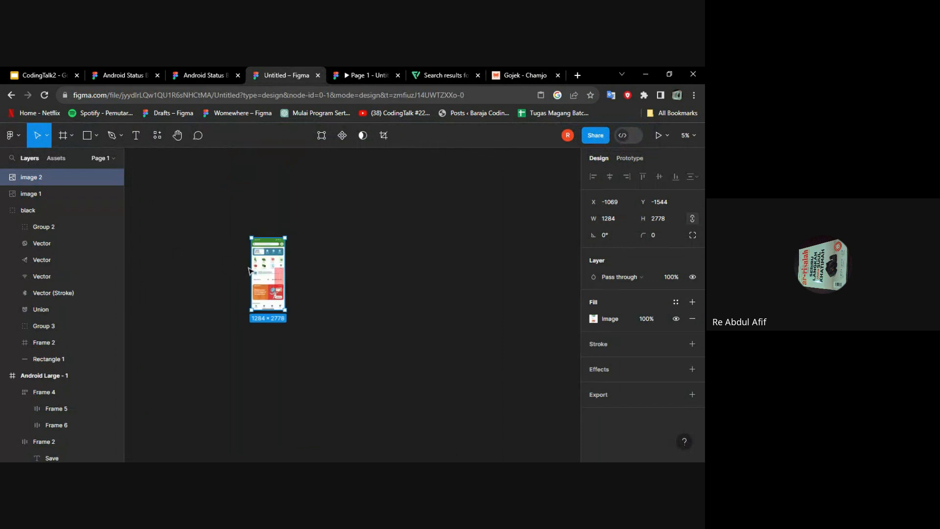
left_click_drag(268, 266, 225, 281)
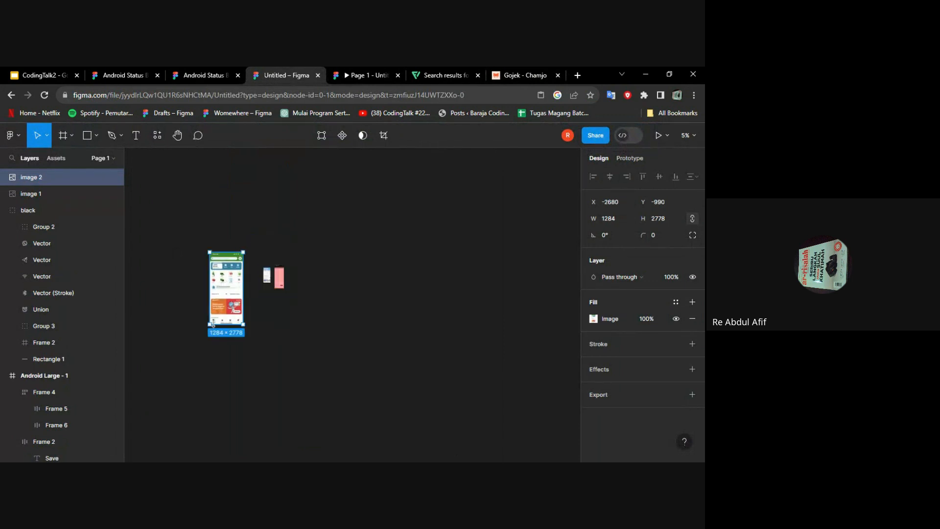
left_click_drag(210, 324, 238, 262)
scroll(271, 273, "up", 2)
scroll(271, 277, "up", 3)
Step: Delete the Traveloka screenshot and place the Gojek screenshot beside the Android frame at about X -392, Y -401
left_click(265, 282)
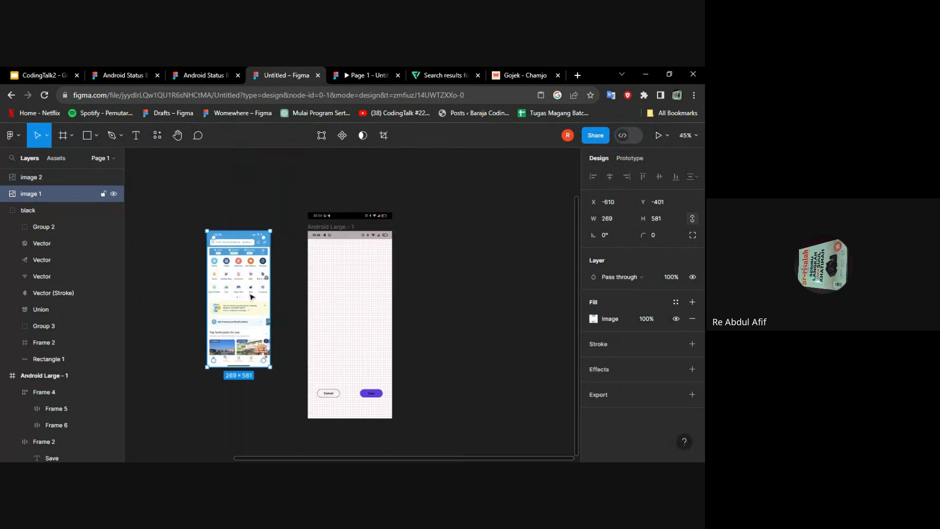
key("Delete")
scroll(260, 294, "left", 3)
left_click_drag(183, 169, 431, 313)
scroll(431, 313, "up", 2)
scroll(431, 313, "right", 4)
left_click_drag(263, 264, 306, 256)
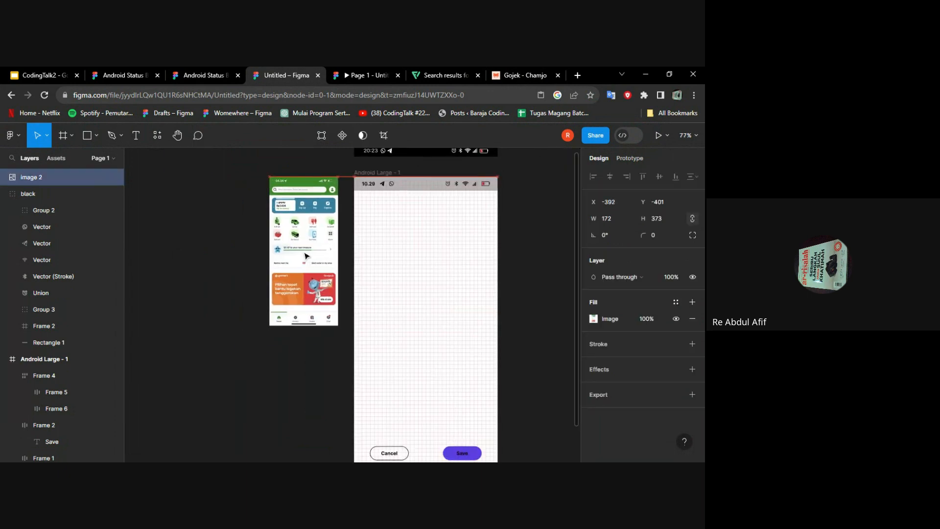
scroll(381, 228, "up", 3)
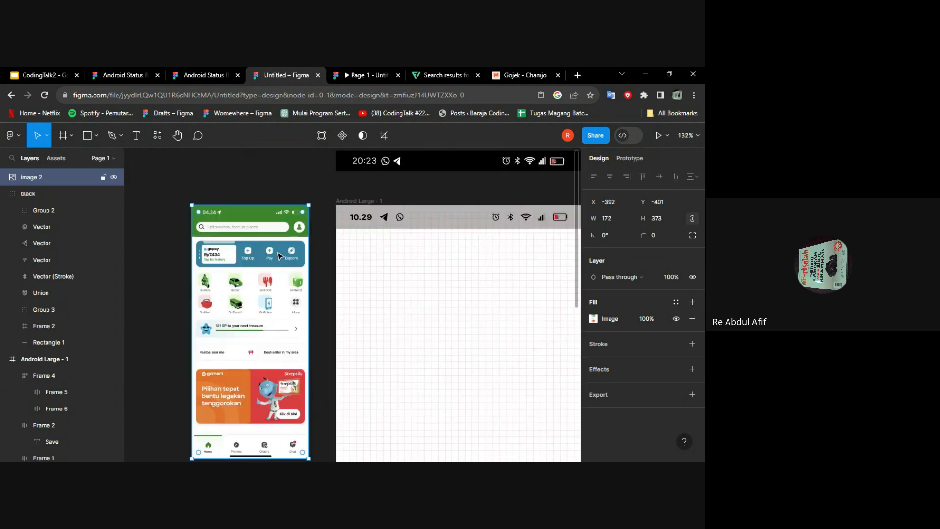
Step: Compare the Gojek screenshot's status bar and search header with the upper part of the Android frame
left_click(327, 289)
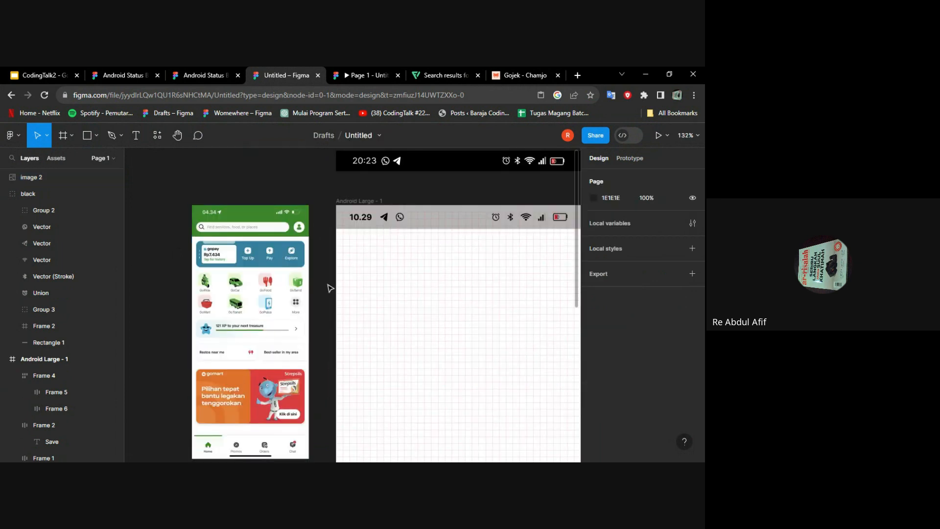
scroll(378, 273, "right", 2)
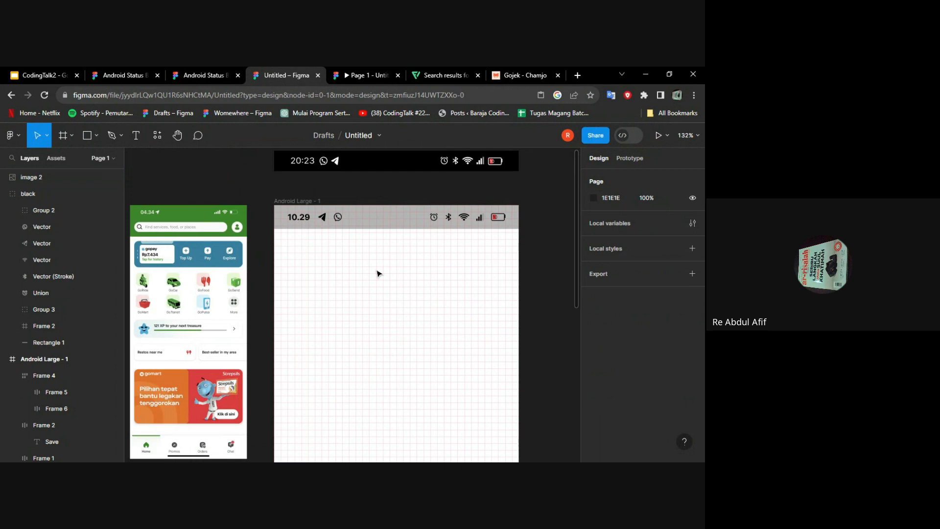
scroll(378, 273, "up", 3)
scroll(378, 273, "left", 4)
left_click(244, 222)
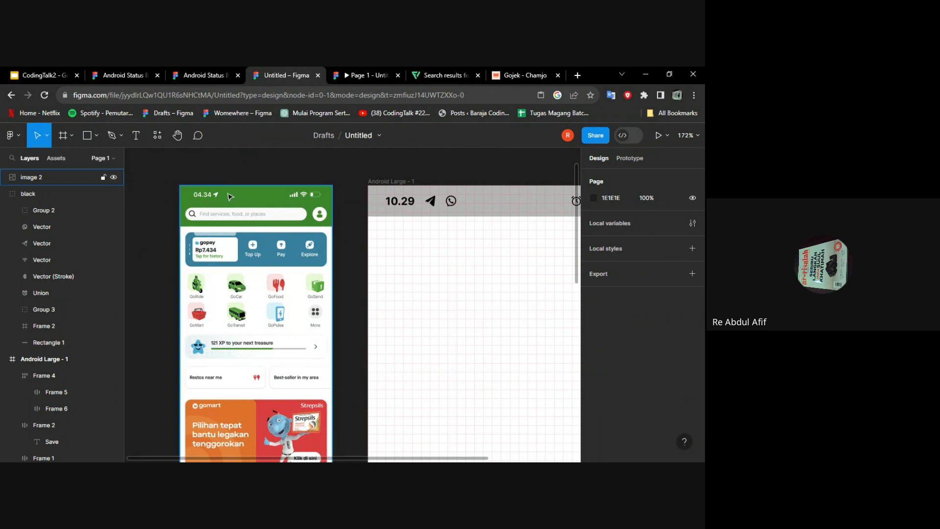
scroll(242, 193, "right", 2)
scroll(243, 193, "down", 1)
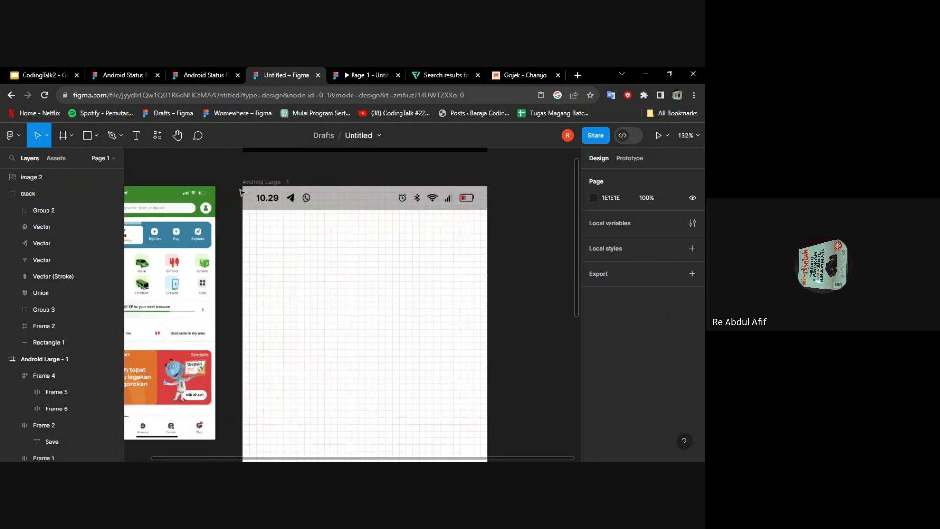
scroll(242, 193, "left", 2)
Step: Close the browser tab with the notification icon search and open Flaticon's top icon fonts page in a new tab
left_click(408, 74)
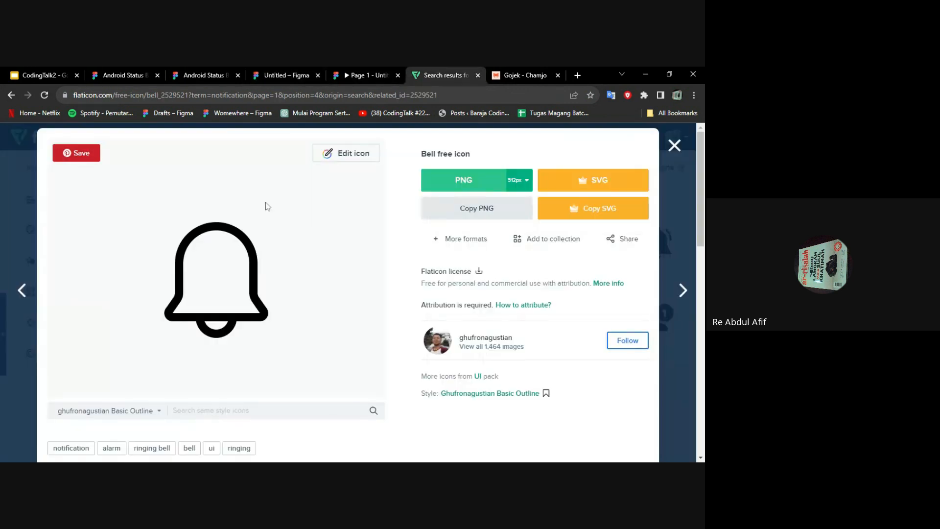
left_click(674, 144)
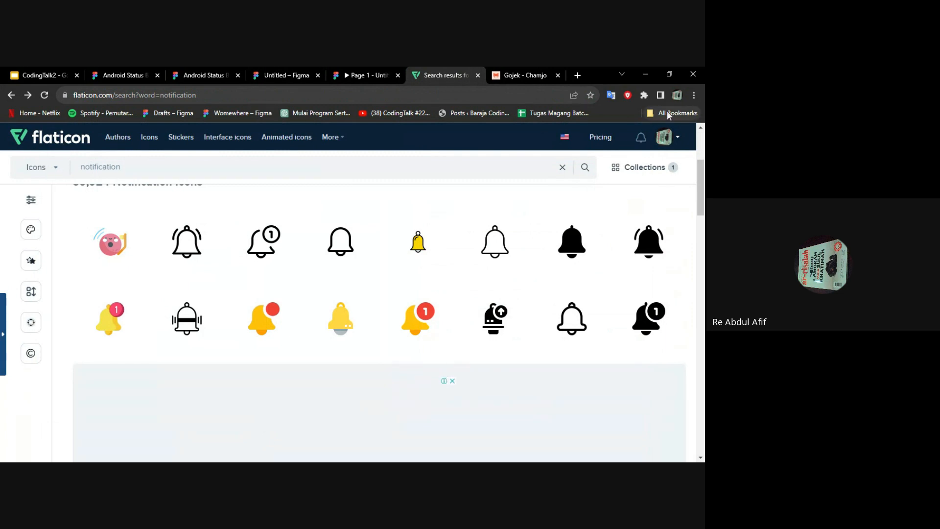
key("alt+Right")
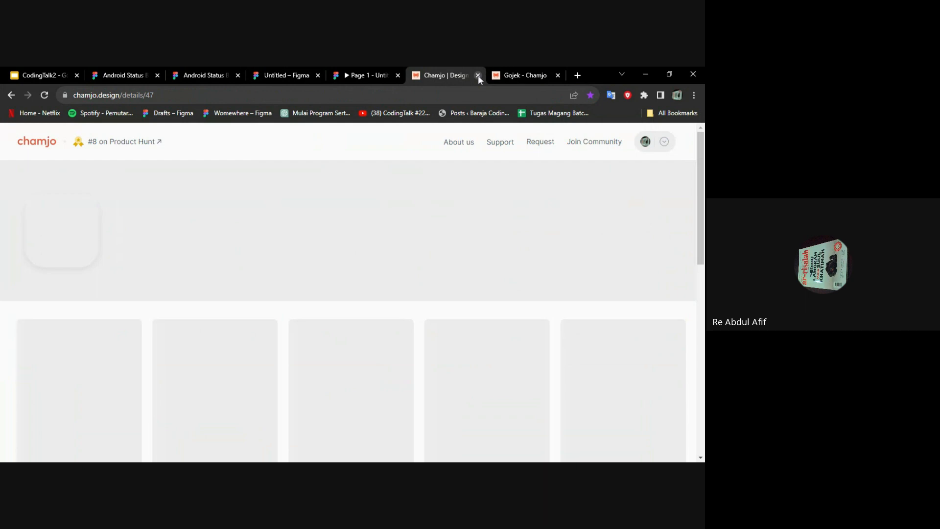
left_click(478, 75)
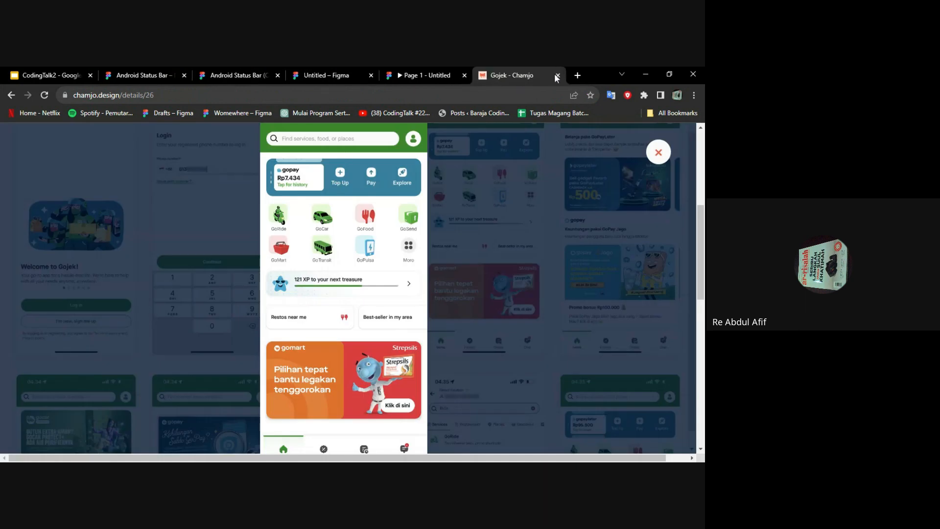
left_click(577, 75)
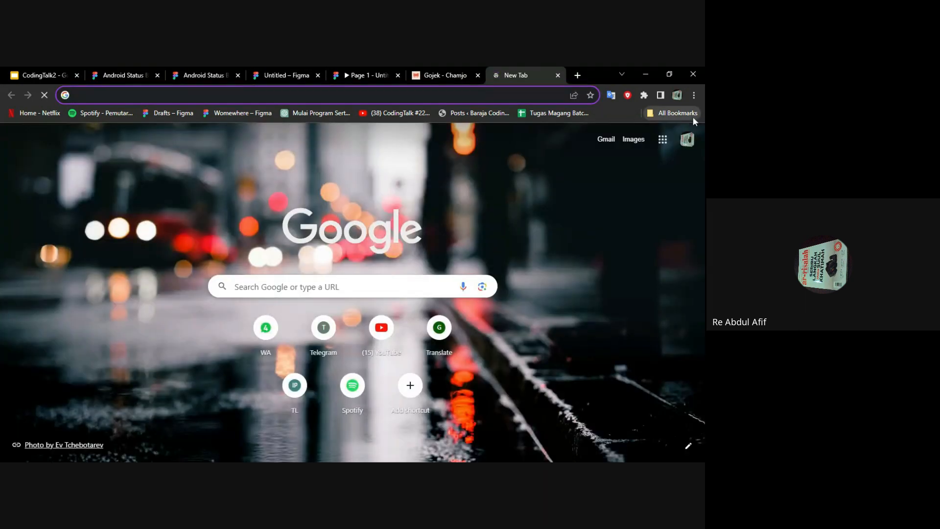
key("ctrl+v")
key("Return")
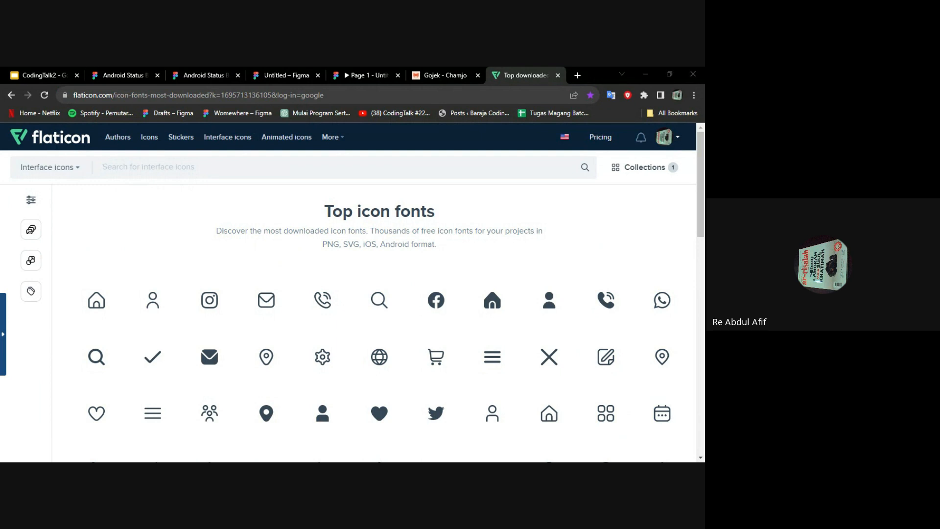
Step: Open the outlined search icon on Flaticon, download it as PNG and copy the PNG to the clipboard
left_click(388, 309)
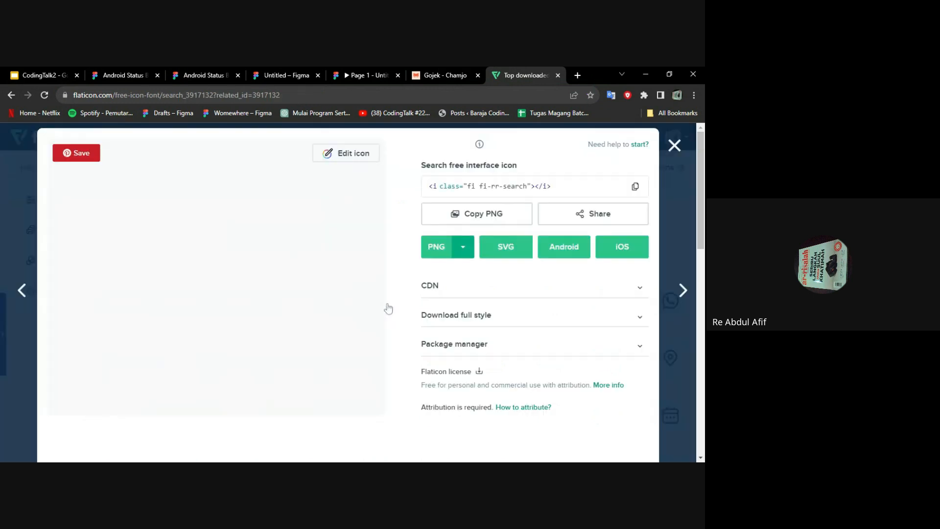
left_click(440, 248)
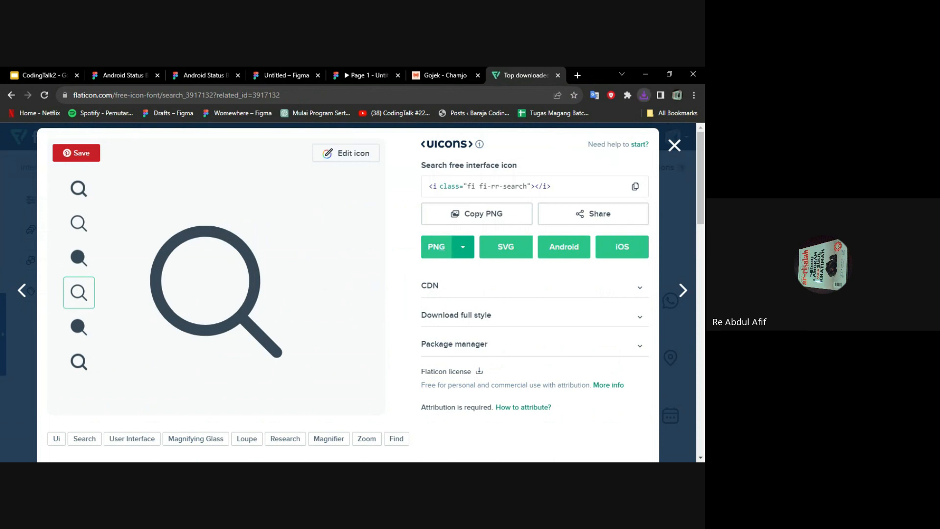
left_click(503, 215)
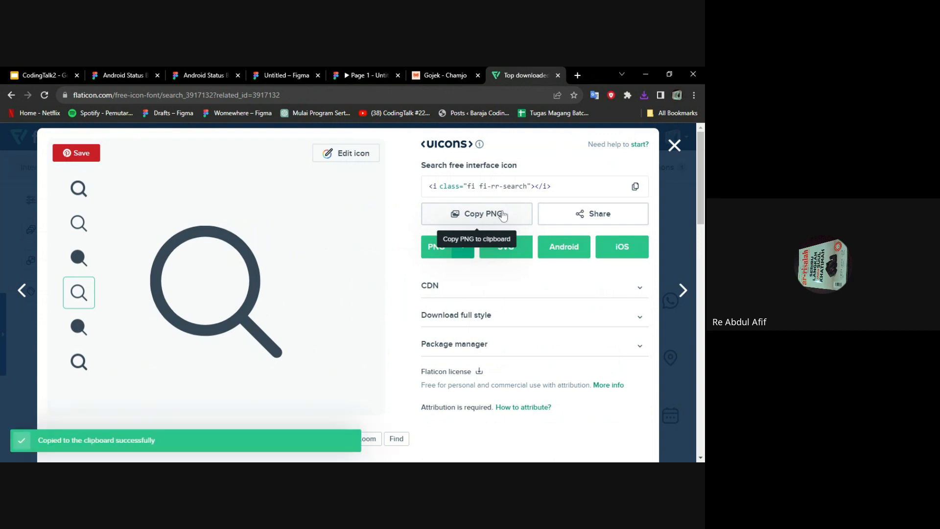
Step: Paste the search icon into the Untitled Figma file, scale it down to about 50 × 50 and place it below the status bar
left_click(296, 74)
key("ctrl+v")
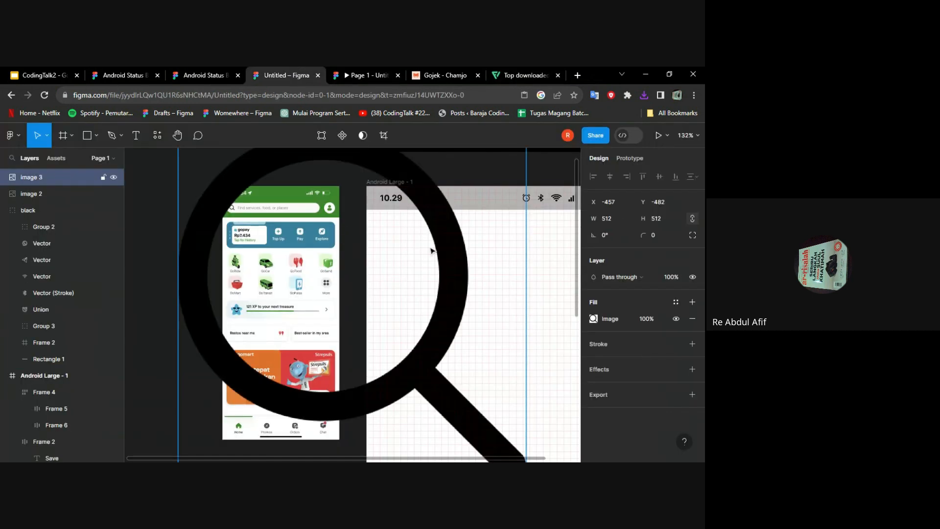
scroll(431, 325, "down", 3)
scroll(431, 327, "down", 3)
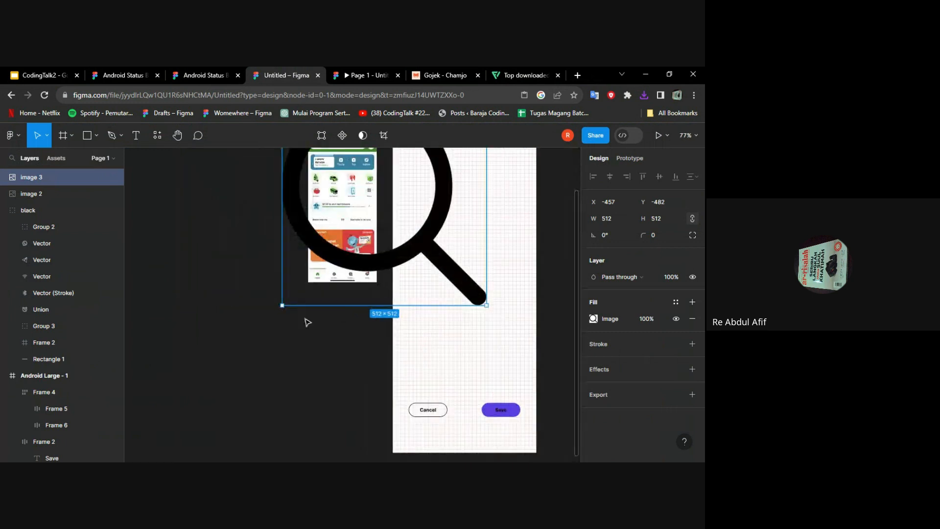
left_click_drag(283, 305, 368, 219)
scroll(507, 259, "up", 3)
left_click_drag(444, 280, 469, 327)
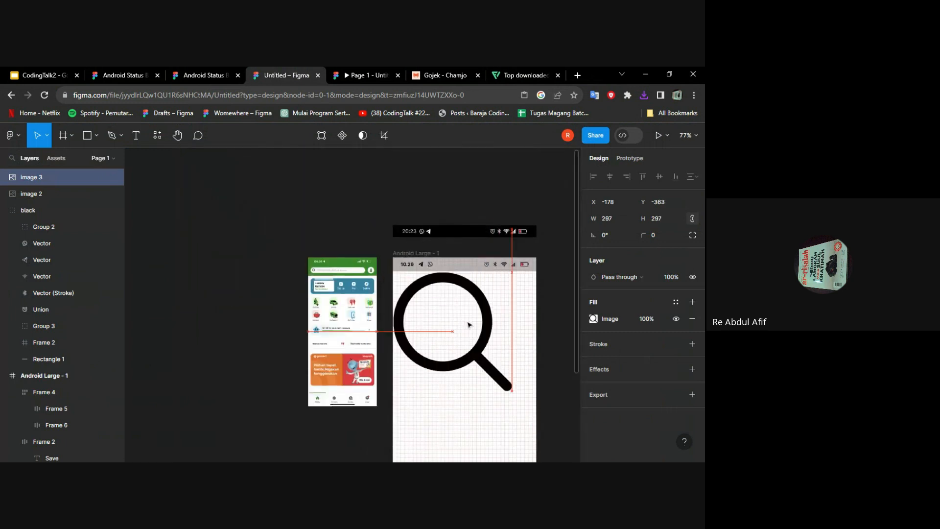
left_click_drag(395, 388, 415, 293)
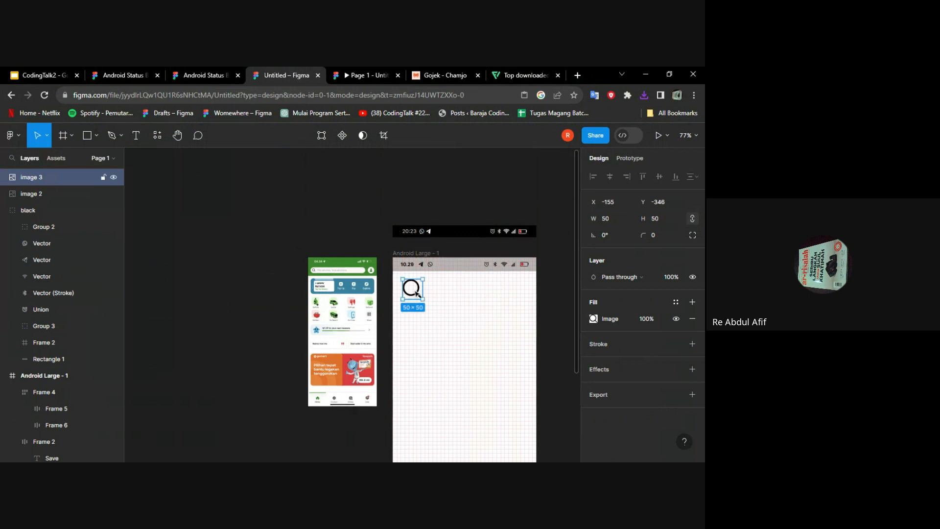
Step: Scale the search icon down to about 15 × 15 and move it to about X -168, Y -346 near the Android frame's edge
scroll(415, 293, "up", 5)
scroll(402, 294, "left", 3)
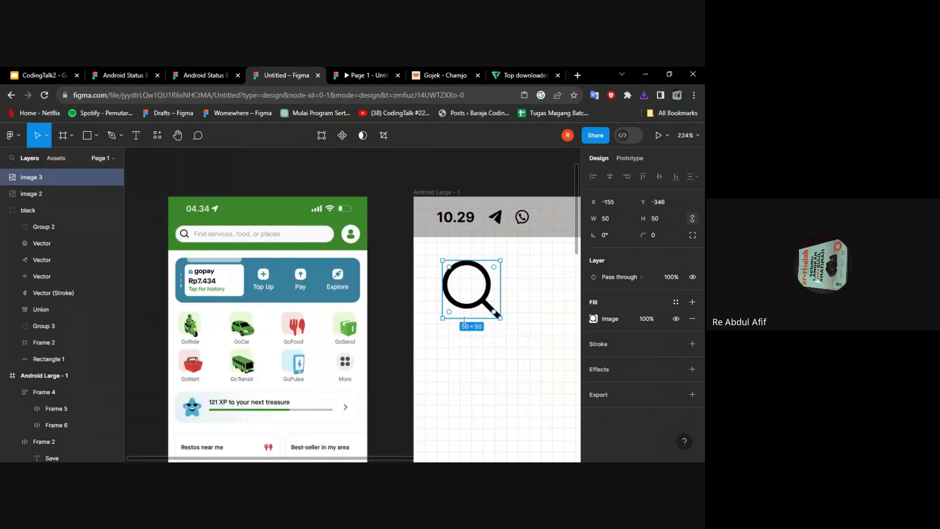
left_click_drag(443, 318, 469, 280)
scroll(478, 260, "up", 2)
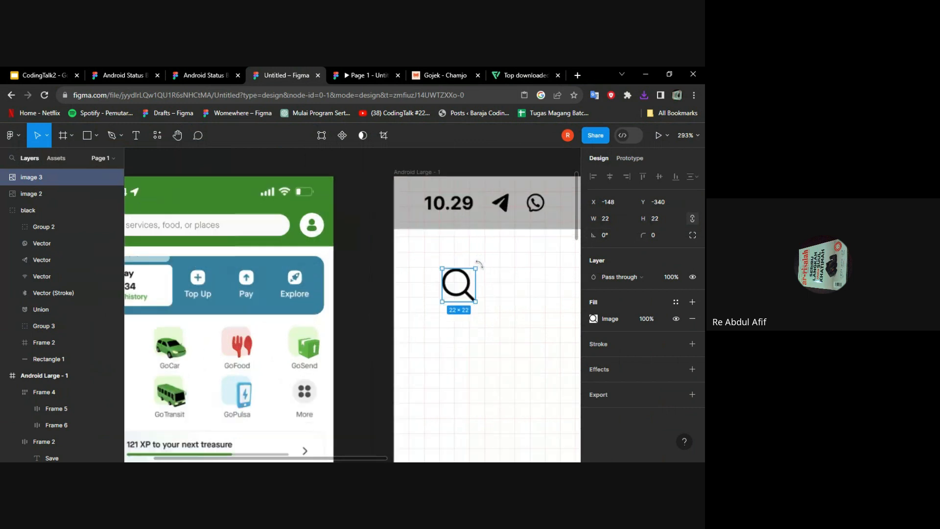
key("Tab")
left_click(533, 284)
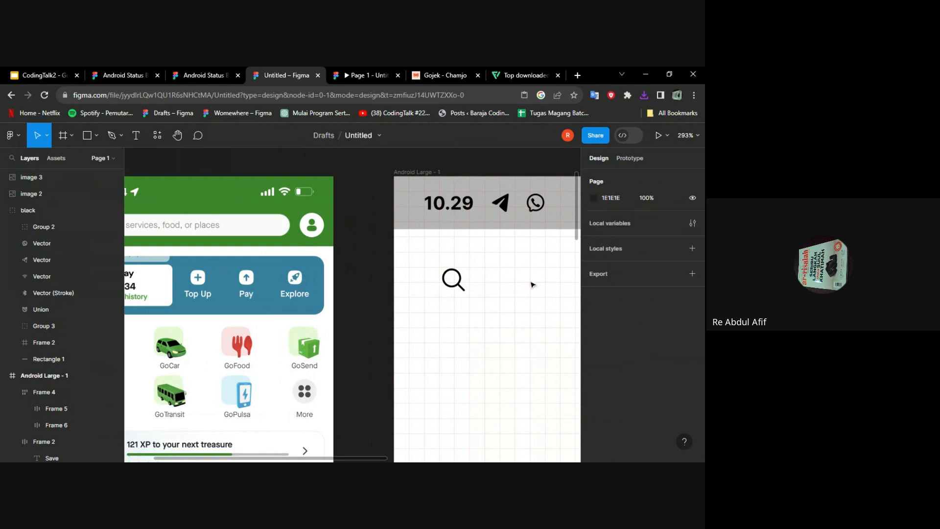
scroll(479, 288, "left", 3)
left_click(514, 282)
left_click_drag(514, 282, 485, 273)
scroll(569, 266, "right", 3)
Step: Set the search icon's size to 12 × 12 and compare it with the icon in Gojek's search field
left_click(615, 222)
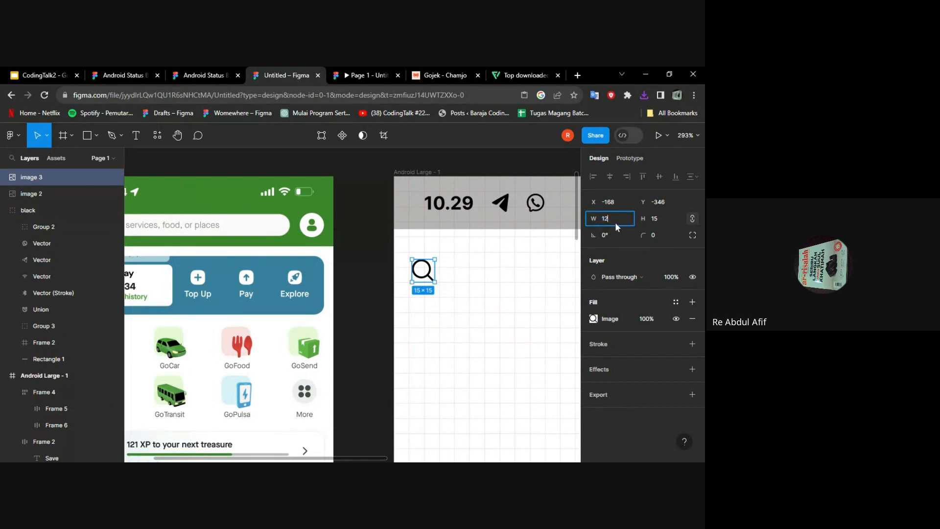
type("12")
left_click(656, 221)
left_click(495, 280)
scroll(495, 280, "left", 2)
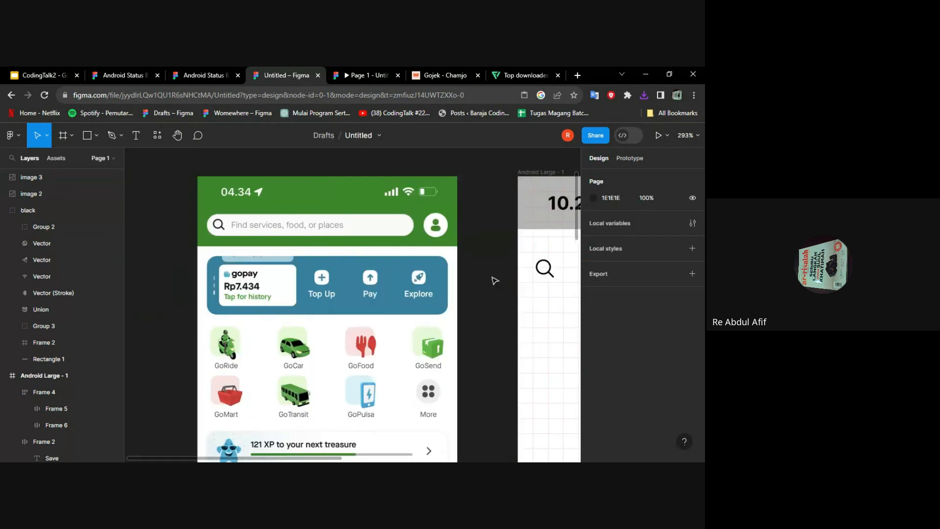
Step: Set the proportionally locked search icon's width to 10 and compare it again with the Gojek search field
scroll(494, 279, "right", 3)
left_click(421, 268)
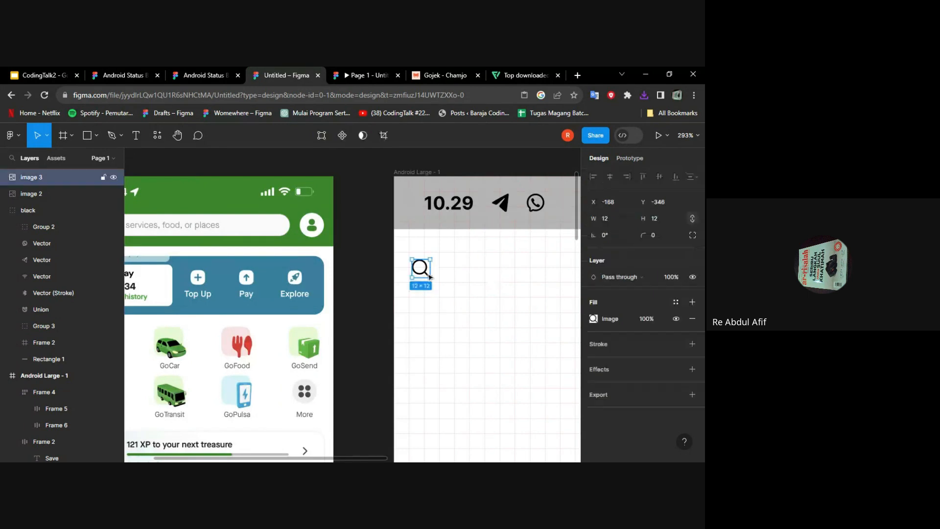
left_click(621, 216)
type("10")
left_click(664, 215)
left_click(546, 269)
scroll(518, 271, "left", 2)
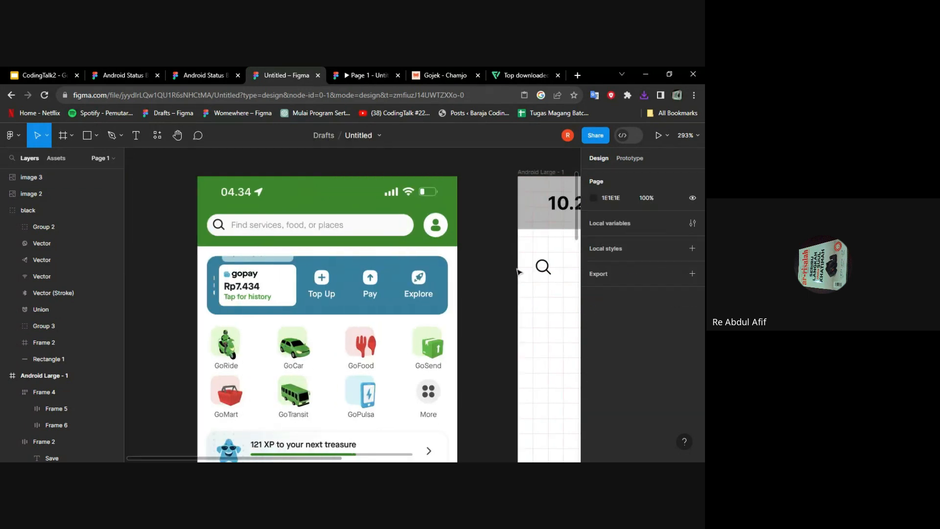
scroll(518, 271, "right", 3)
scroll(518, 271, "down", 2, "ctrl")
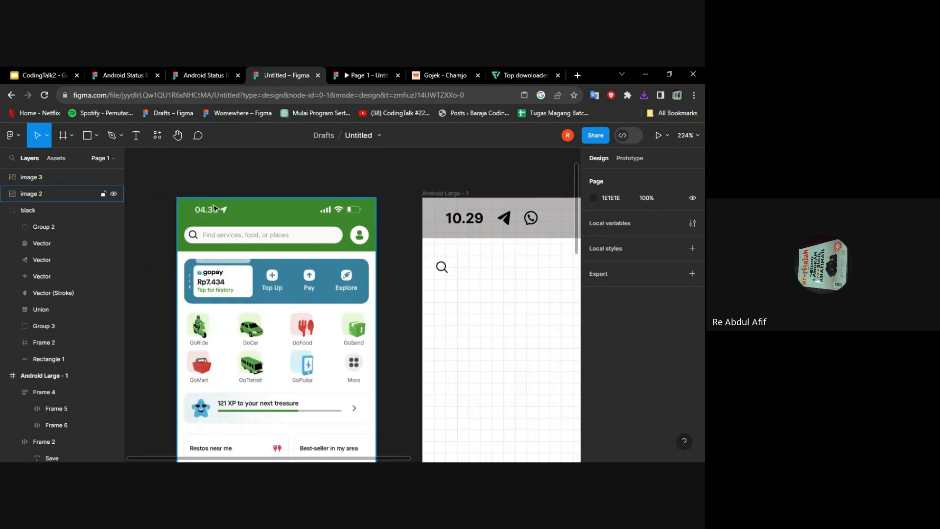
Step: Add the text "Find services, food, or places" beside the search icon in the Android frame, at X 48, Y 58
scroll(221, 240, "left", 1)
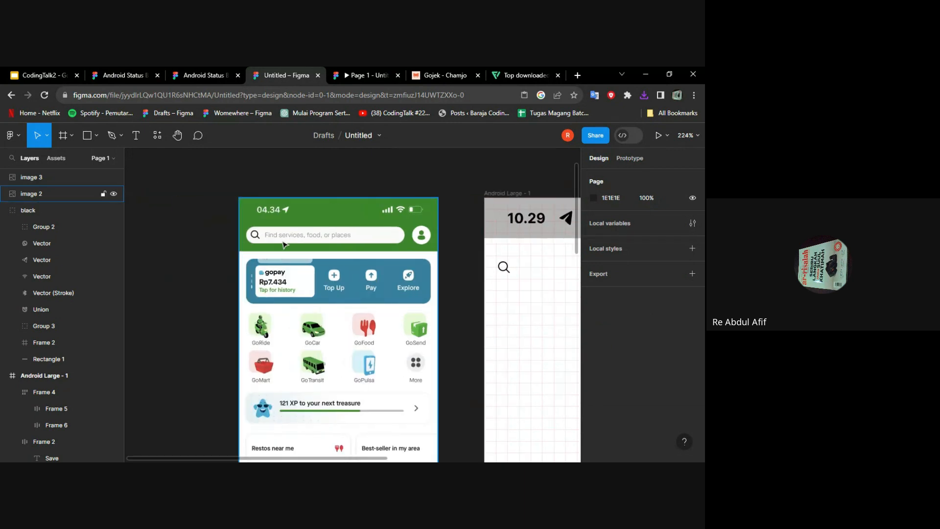
scroll(284, 244, "right", 2)
scroll(179, 242, "up", 2, "ctrl")
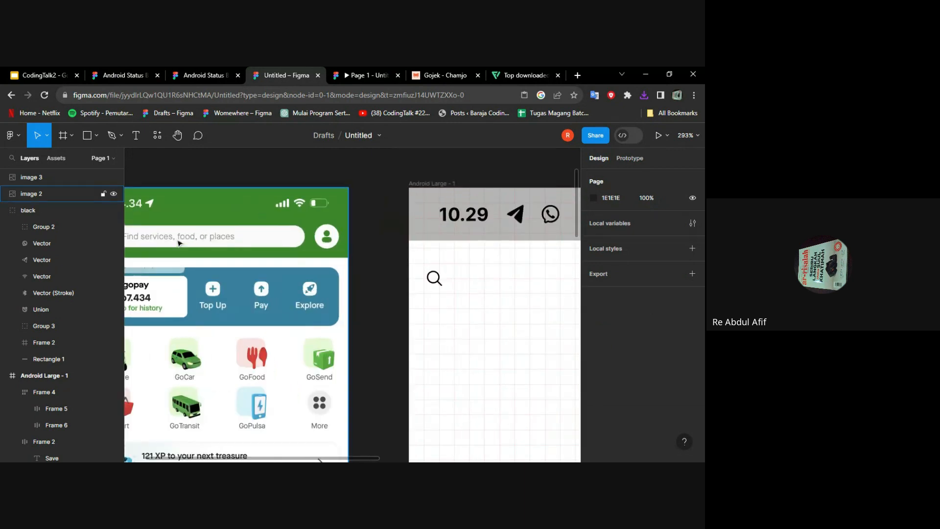
scroll(179, 242, "left", 1)
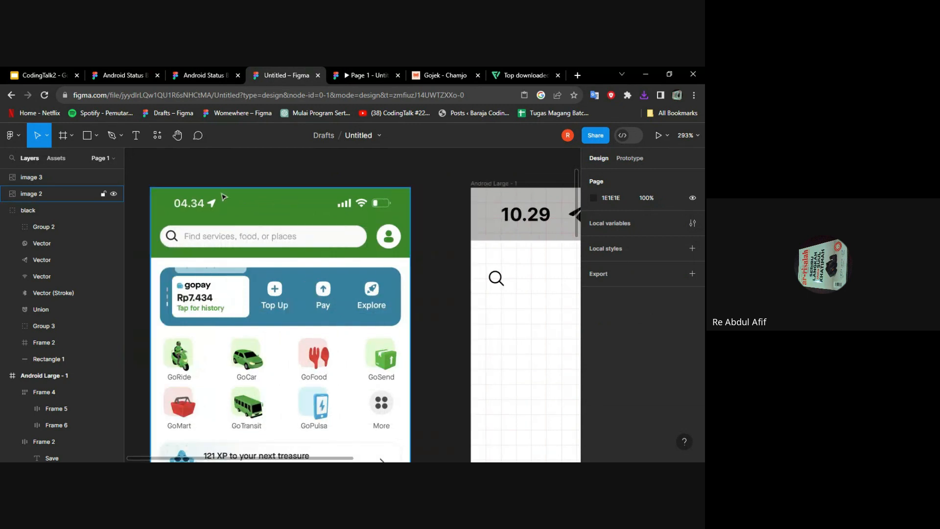
left_click(136, 135)
scroll(519, 296, "right", 1)
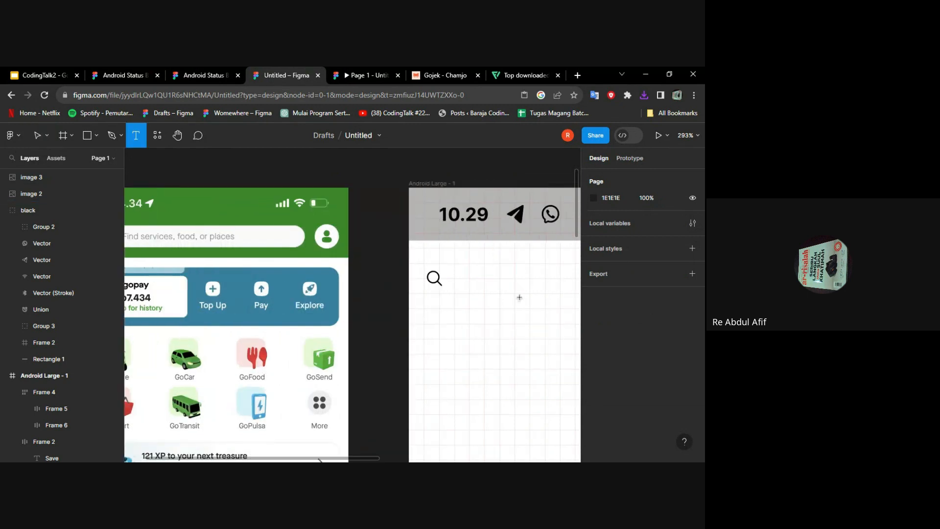
scroll(471, 277, "down", 2)
left_click(477, 277)
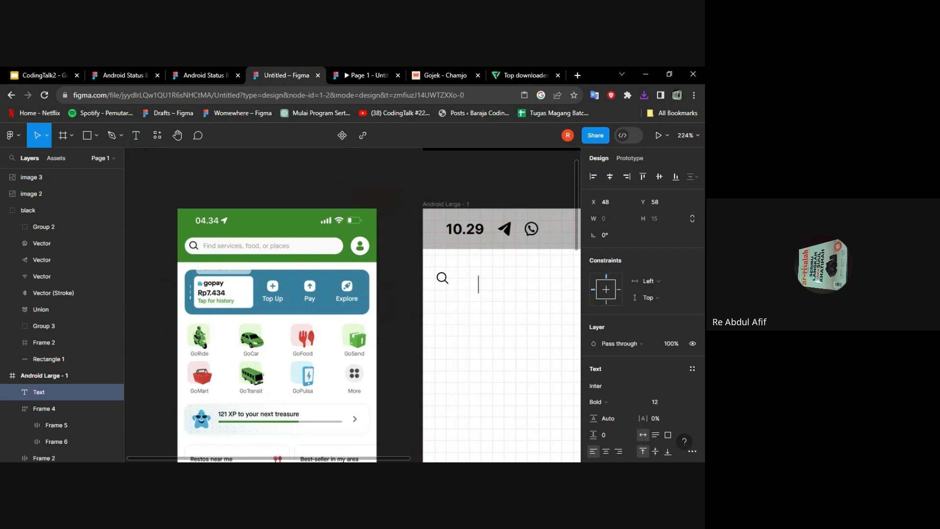
type("Find ")
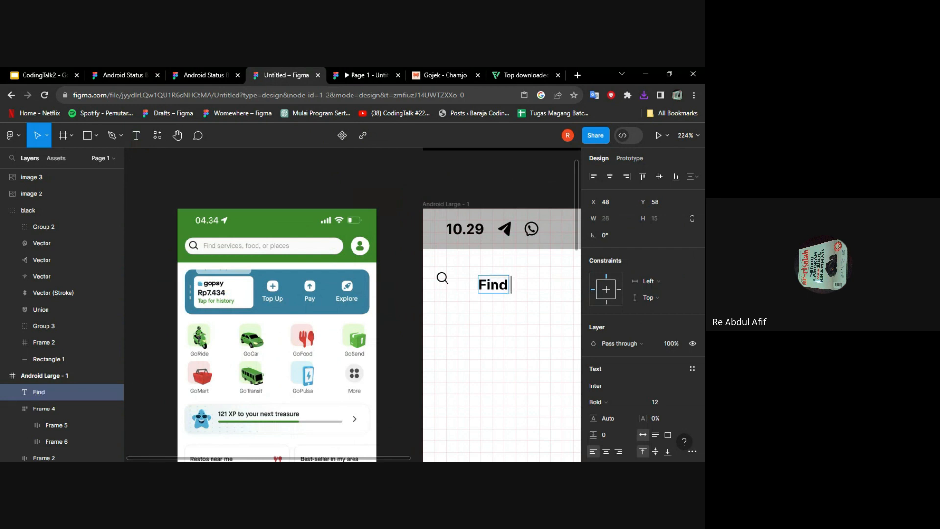
type("servi")
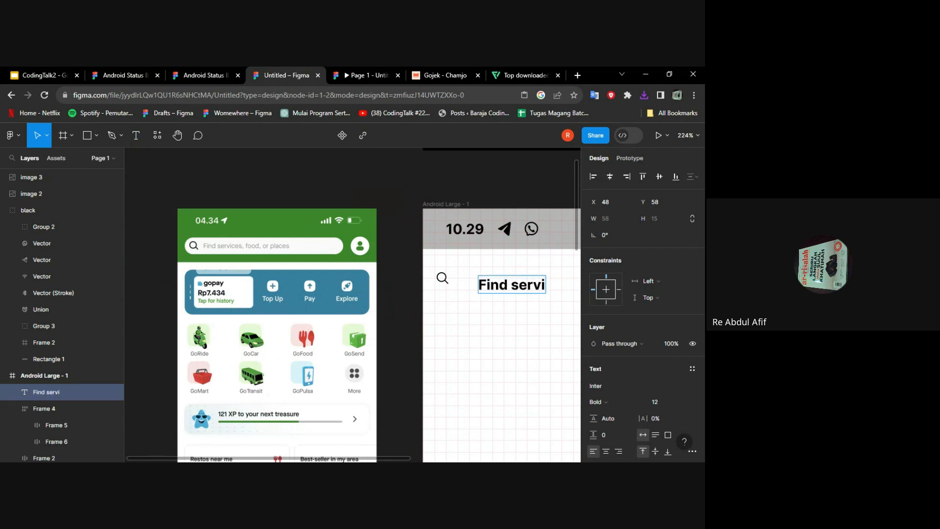
type("ces, food, or places")
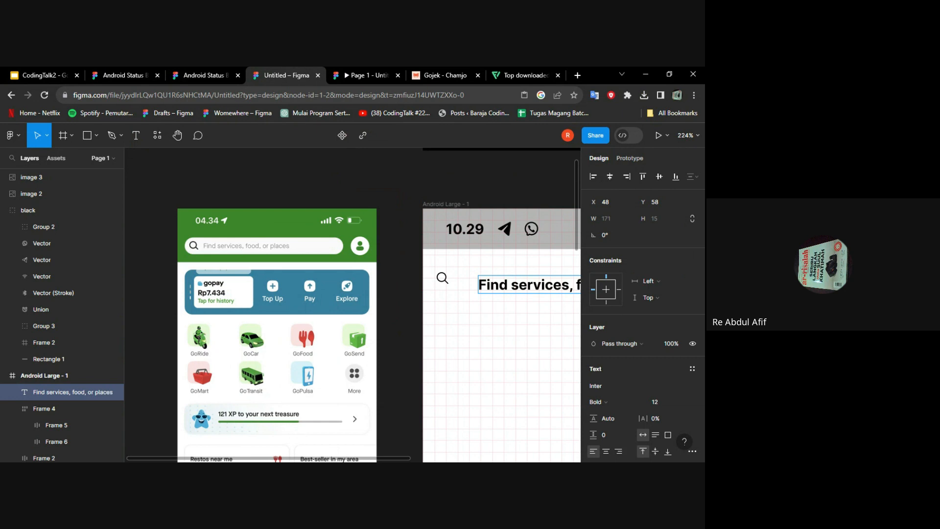
scroll(472, 332, "right", 3)
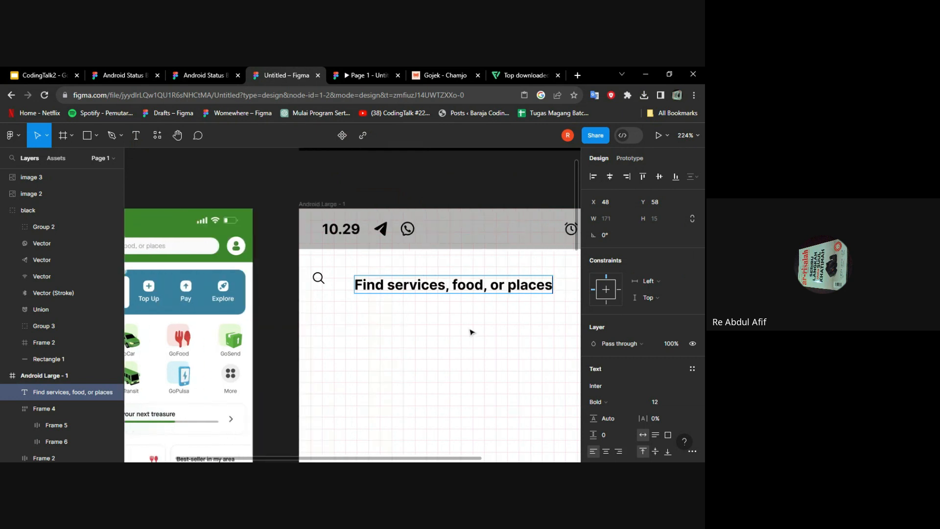
scroll(472, 332, "left", 2)
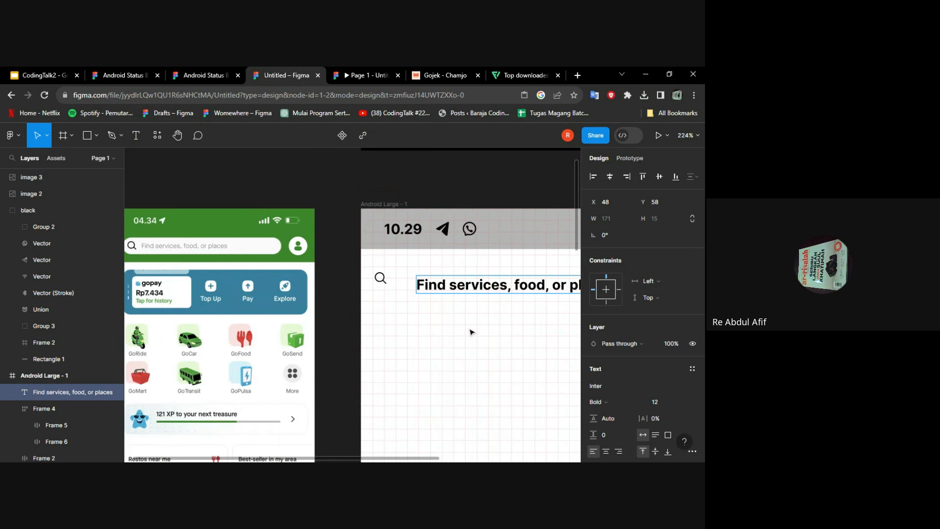
left_click(483, 325)
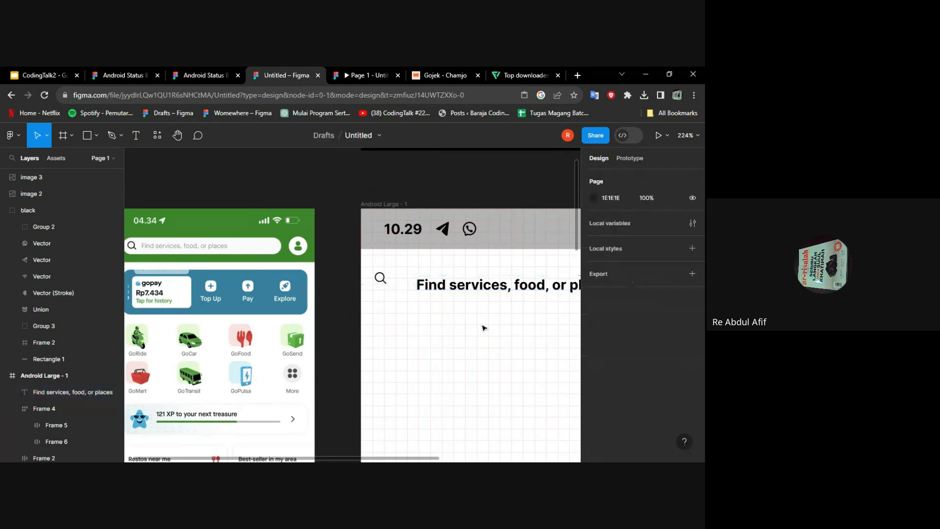
Step: Move the search icon to X -158, Y -338, roughly level with the placeholder text
left_click(382, 278)
left_click_drag(382, 280, 394, 288)
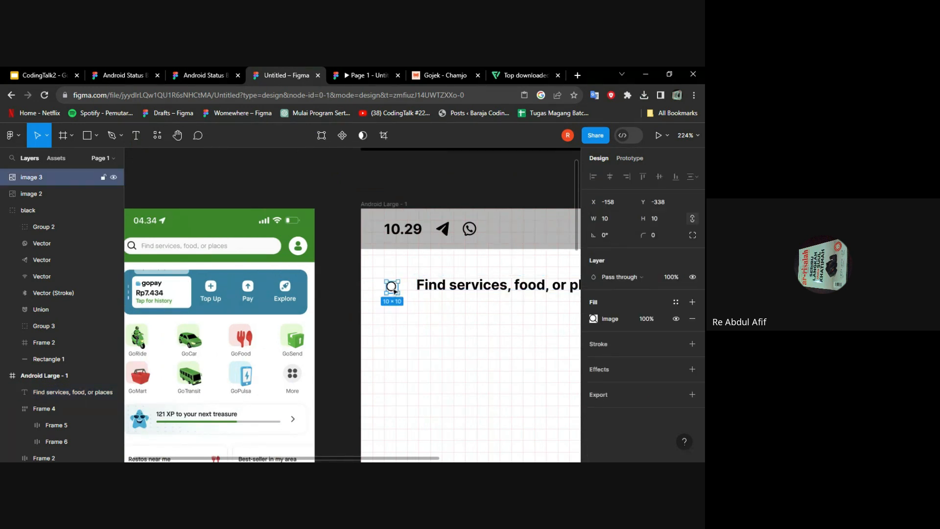
scroll(394, 288, "right", 2)
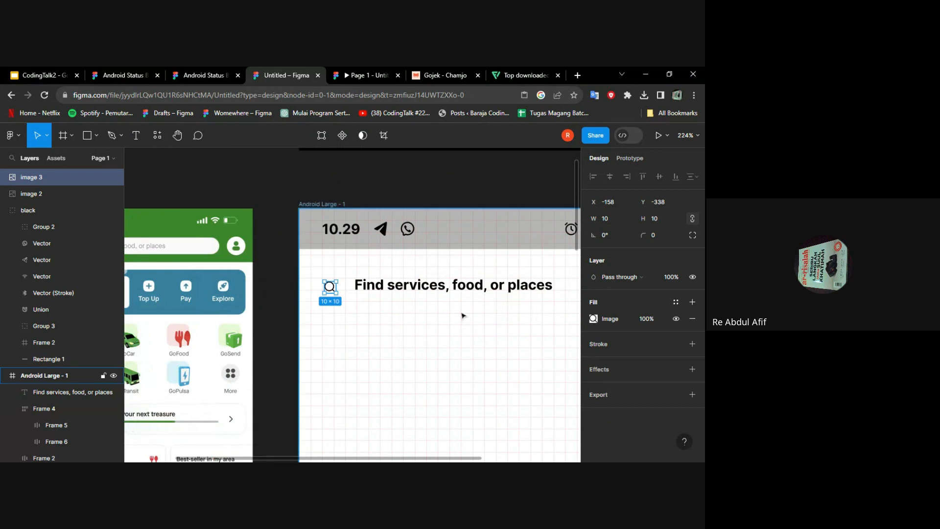
scroll(463, 316, "up", 2)
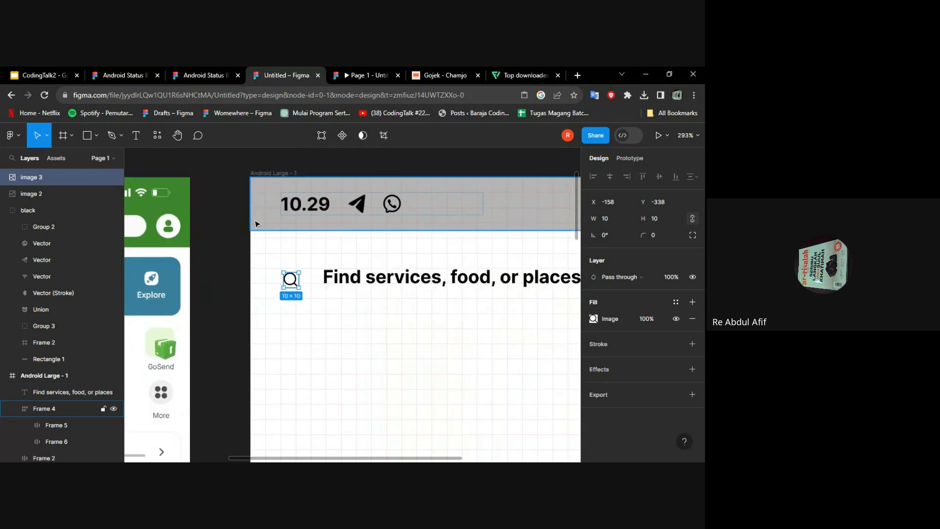
Step: Change the font weight of the "Find services, food, or places" text to Regular
scroll(343, 255, "right", 2)
left_click(392, 277)
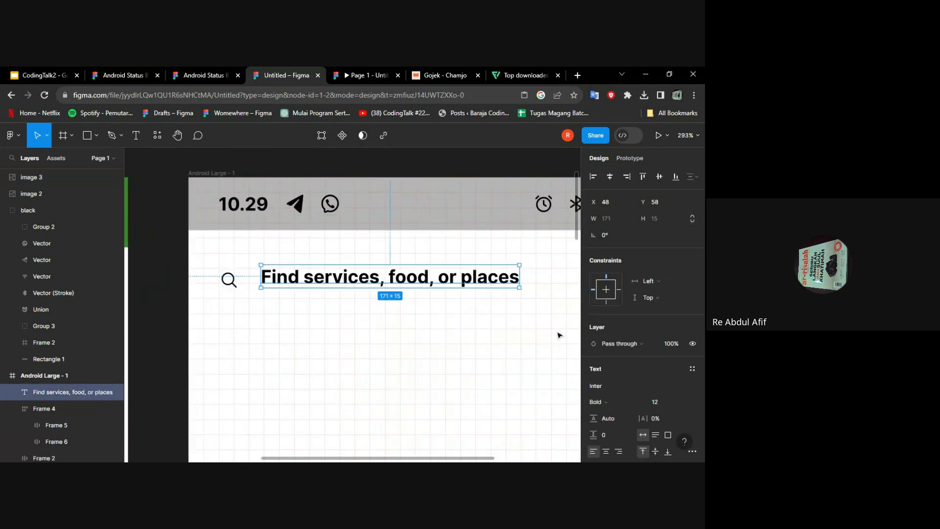
scroll(647, 331, "down", 2)
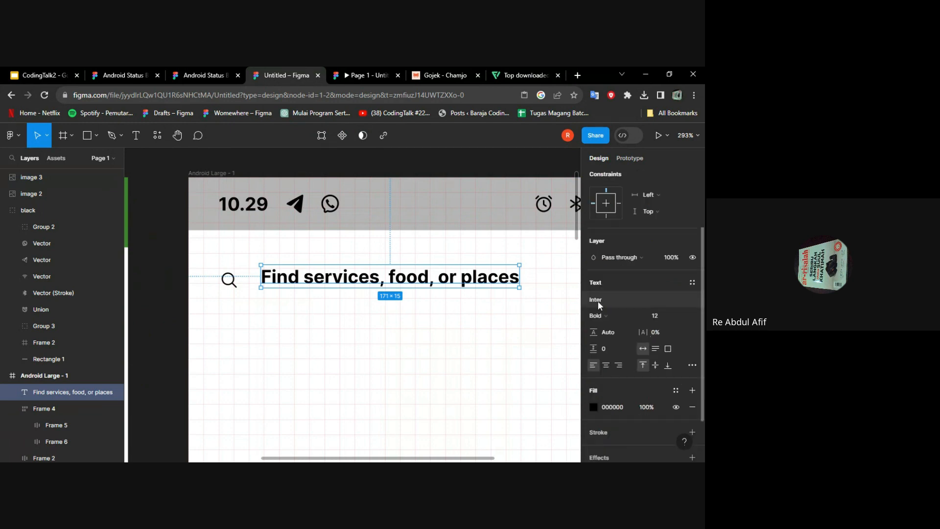
left_click(639, 316)
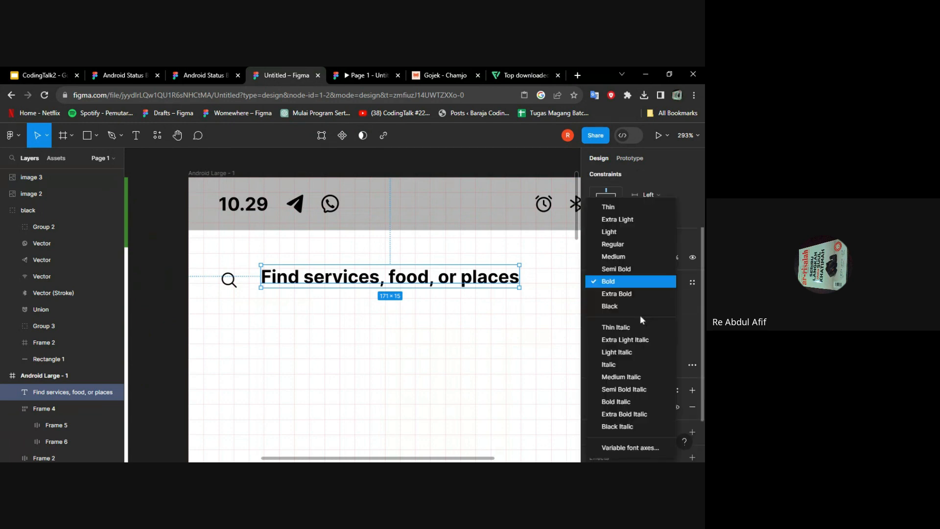
left_click(636, 244)
left_click(487, 344)
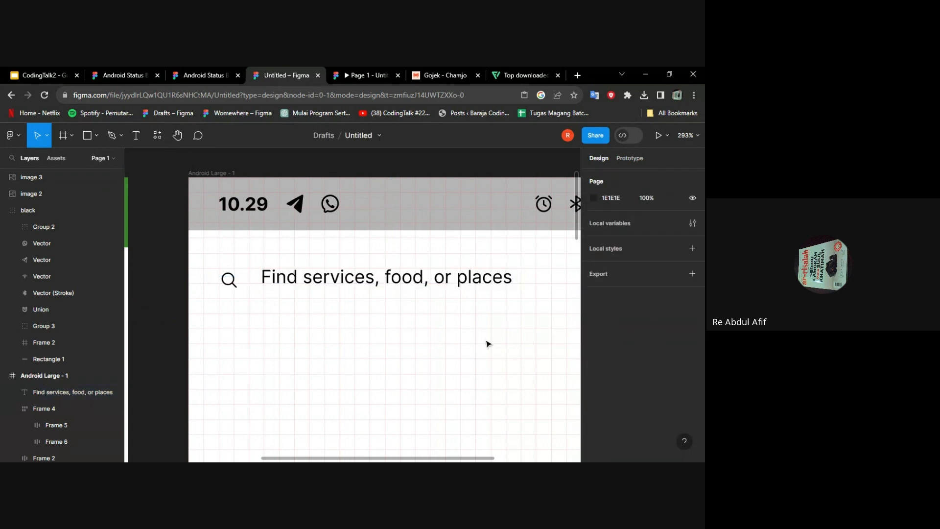
Step: Set the placeholder text's font size to 10 and compare it with the text in Gojek's search field
left_click(390, 279)
scroll(389, 278, "up", 2)
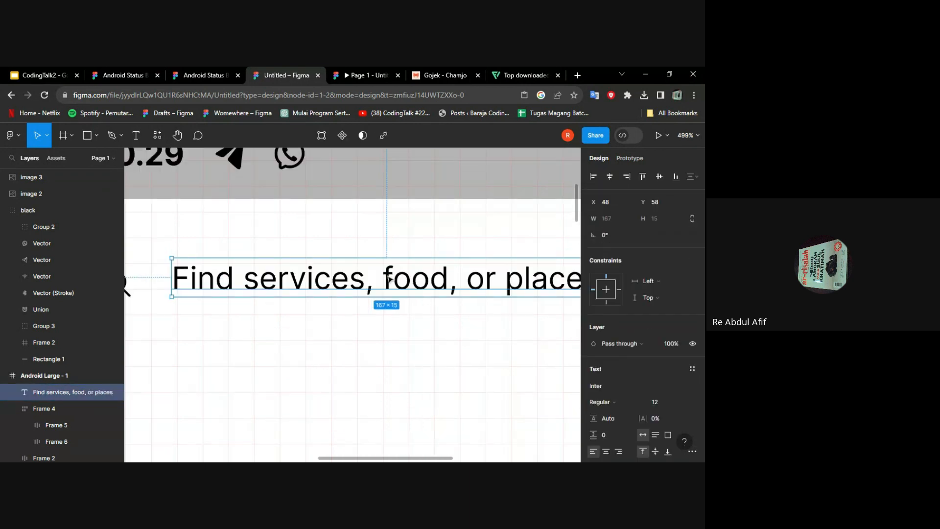
scroll(389, 278, "down", 3)
scroll(390, 279, "left", 2)
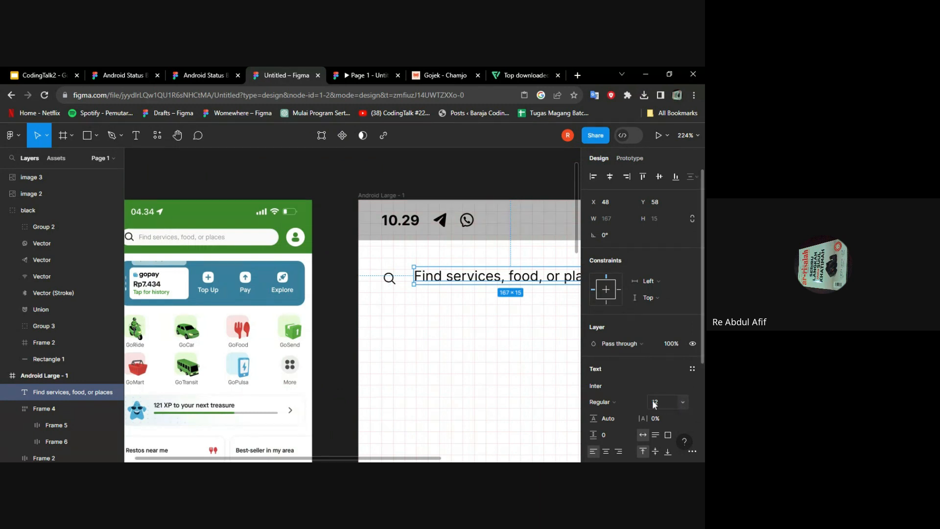
left_click(682, 401)
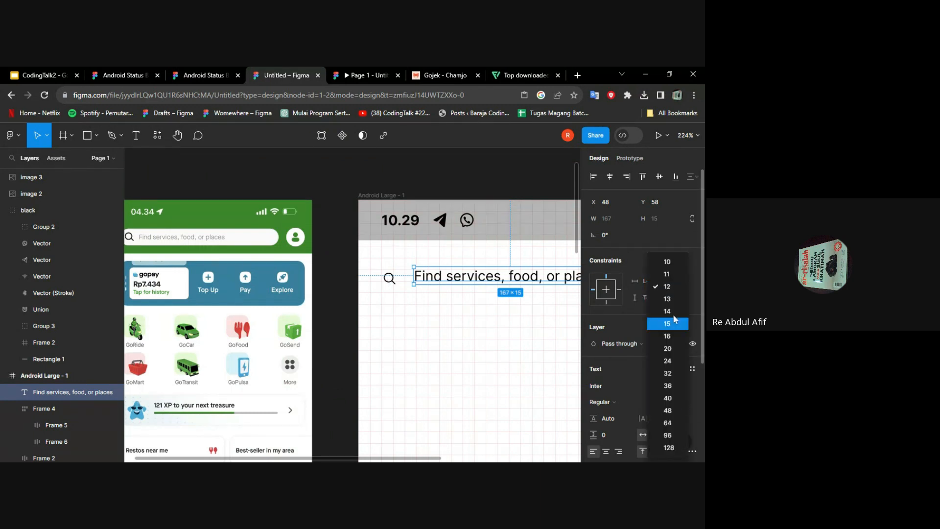
left_click(672, 262)
scroll(514, 303, "left", 2)
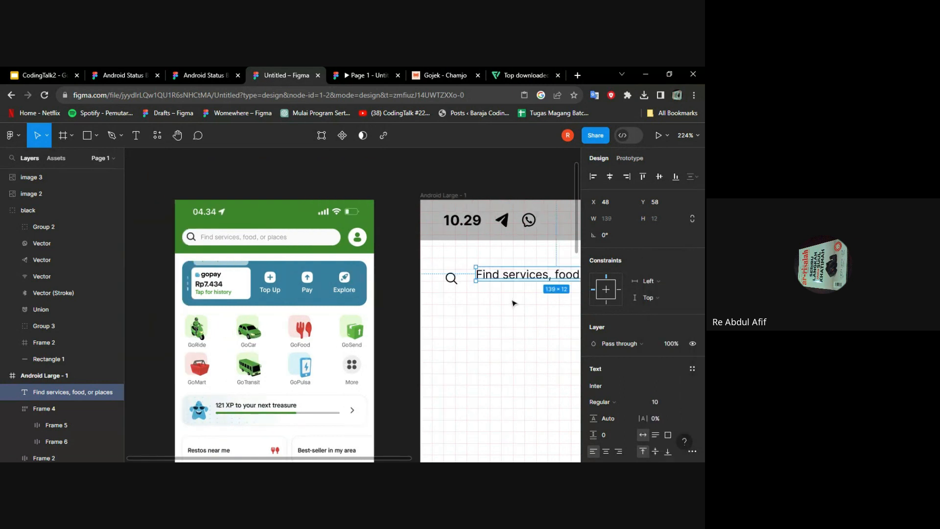
scroll(514, 304, "right", 2)
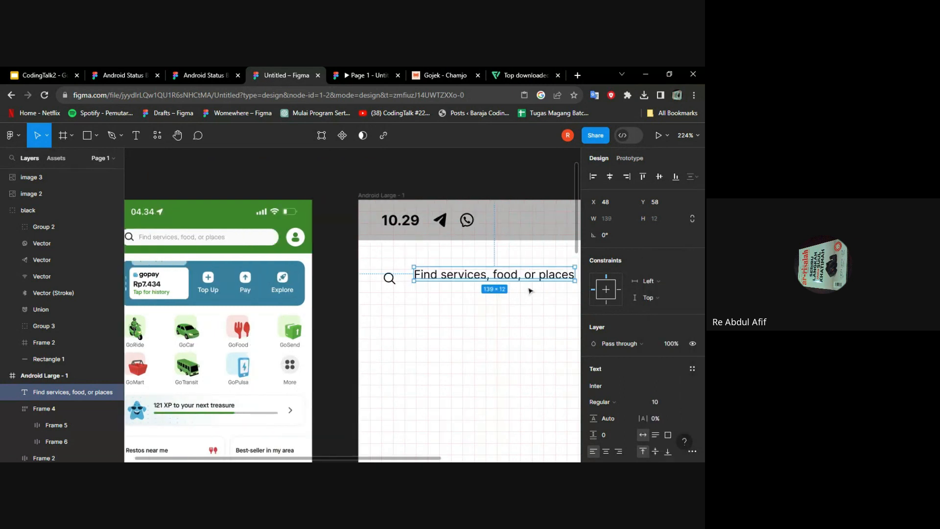
Step: Reduce the placeholder text's font size to 8
left_click(684, 401)
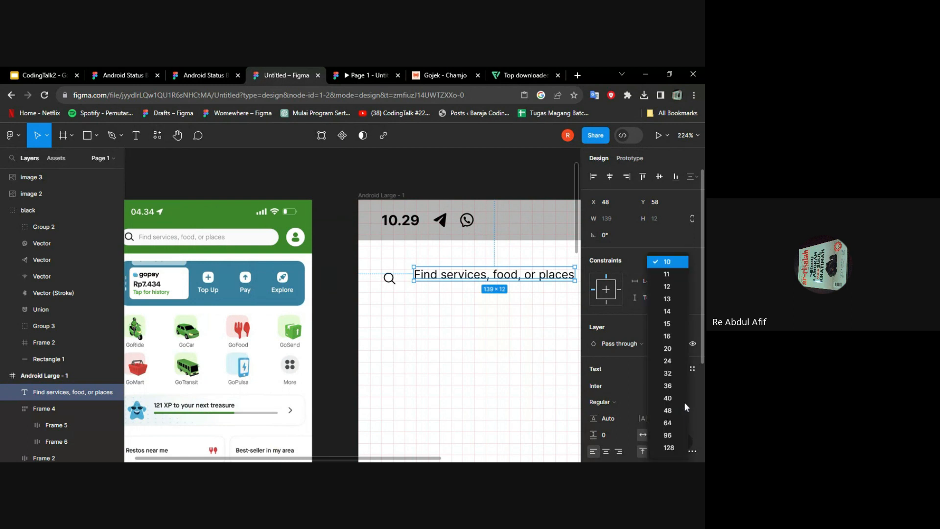
left_click(623, 340)
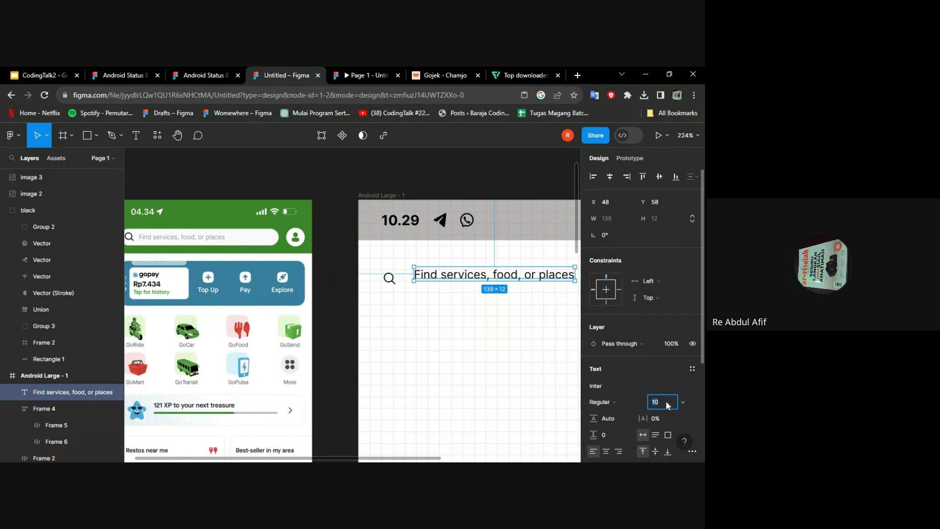
type("8")
key("Return")
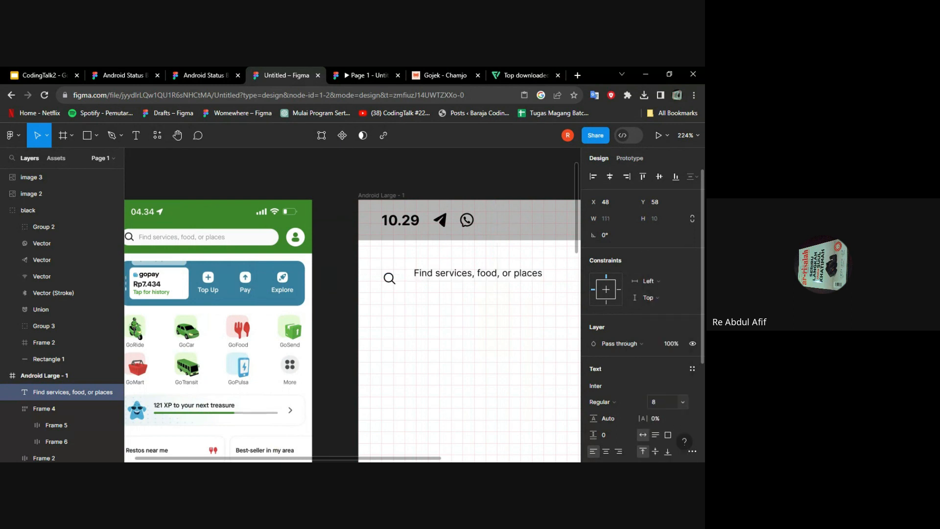
Step: Set the font size of the "Find services, food, or places" text to 6
left_click(668, 404)
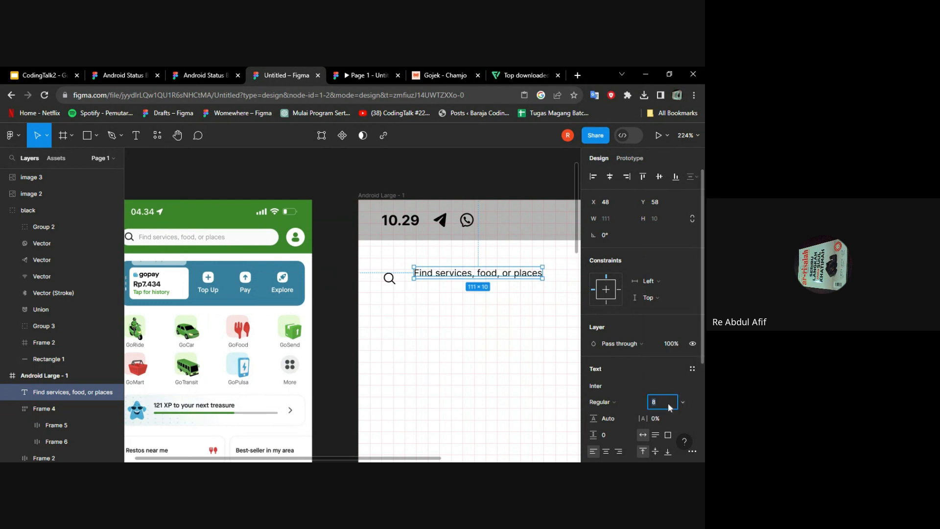
type("6")
key("Return")
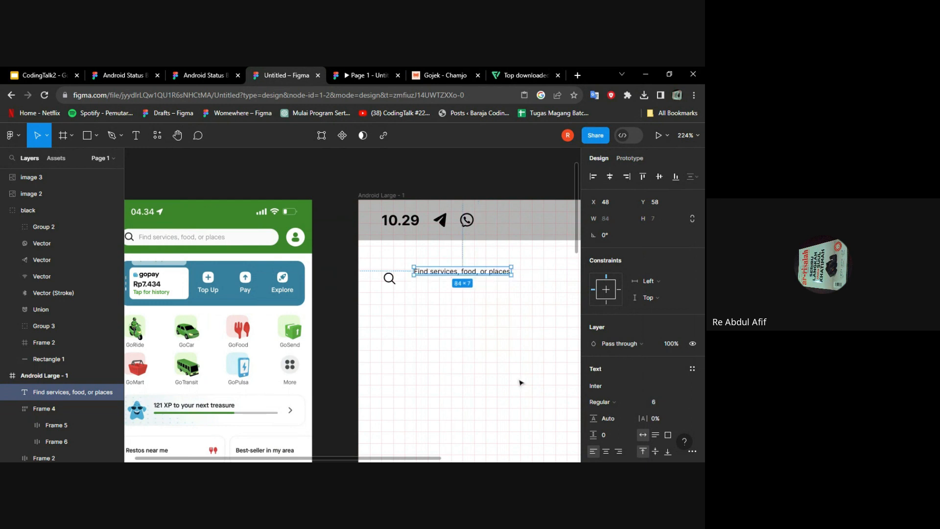
left_click(502, 356)
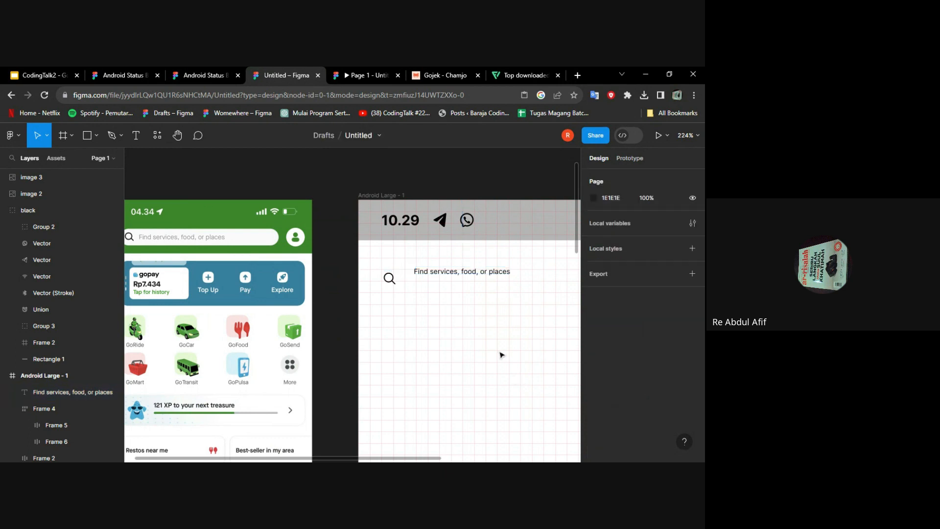
Step: Move the Gojek screenshot closer to the Android frame, and place the placeholder text at X 42, Y 64 next to the search icon
left_click_drag(263, 273, 293, 273)
left_click(461, 272)
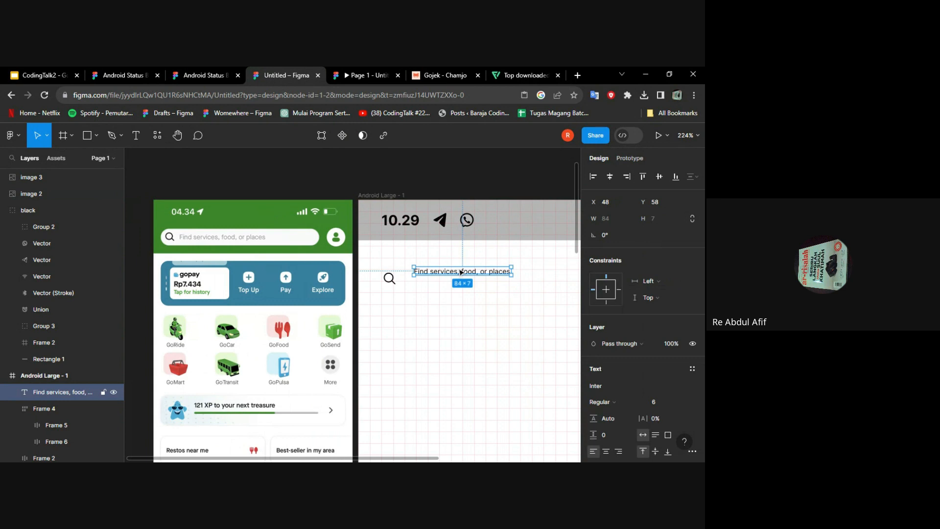
scroll(461, 272, "up", 2)
scroll(255, 236, "left", 4)
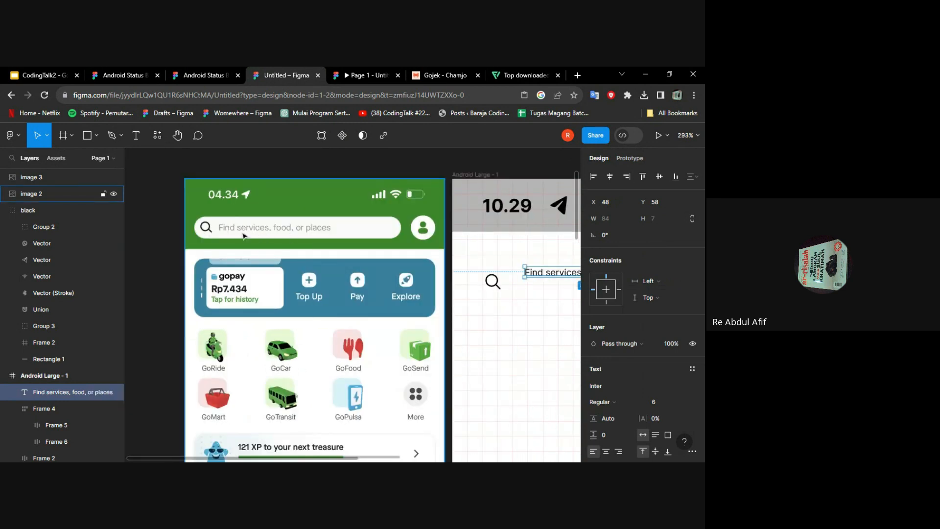
scroll(245, 230, "right", 5)
left_click_drag(424, 273, 418, 284)
scroll(341, 282, "left", 1)
scroll(343, 283, "right", 1)
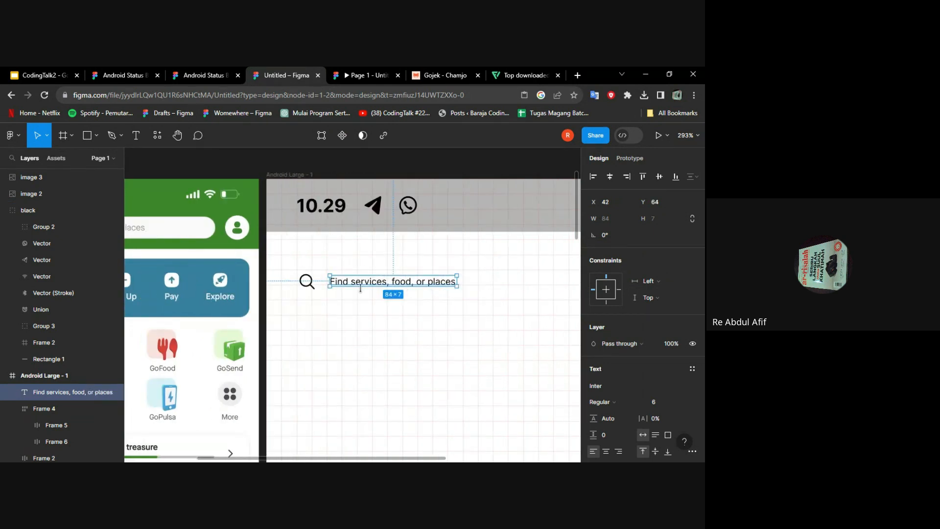
Step: Change the fill of the "Find services, food, or places" placeholder text to grey 6C6C6C
scroll(361, 288, "up", 5)
scroll(665, 339, "down", 3)
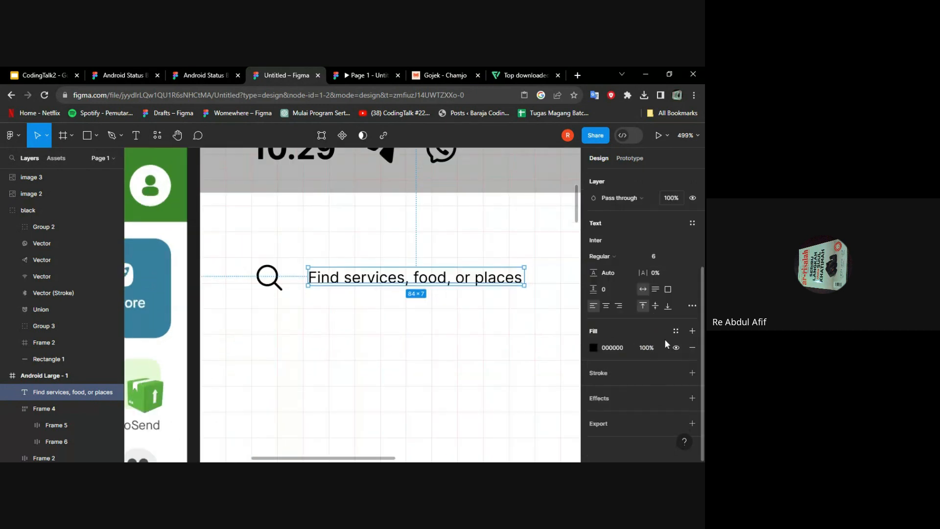
left_click(676, 331)
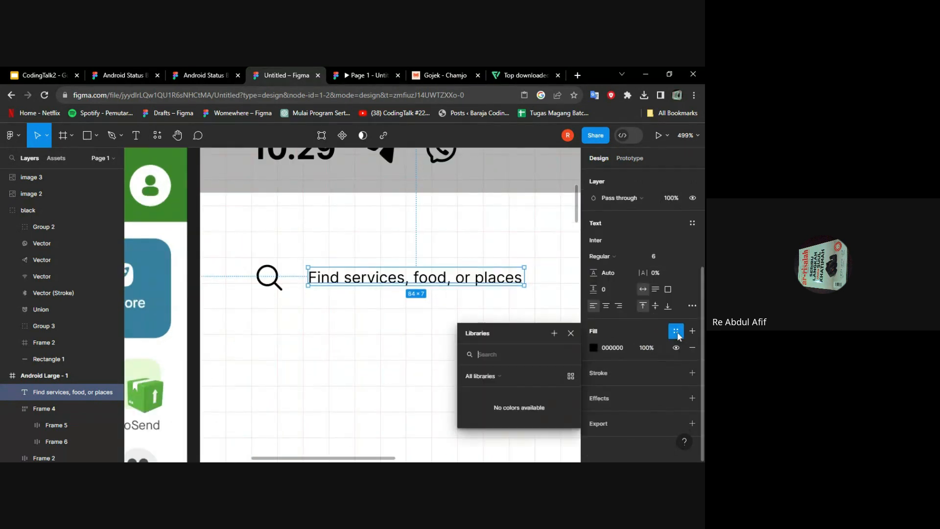
left_click(595, 348)
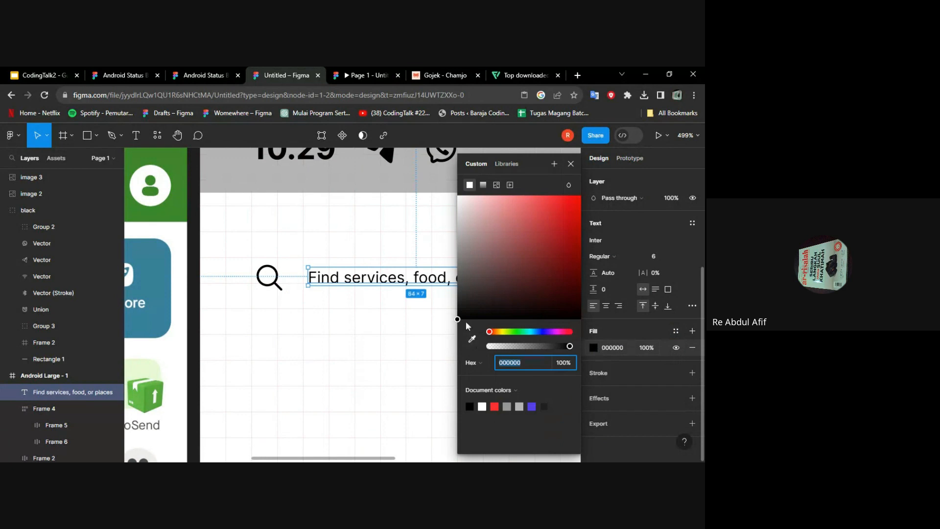
left_click_drag(458, 321, 458, 268)
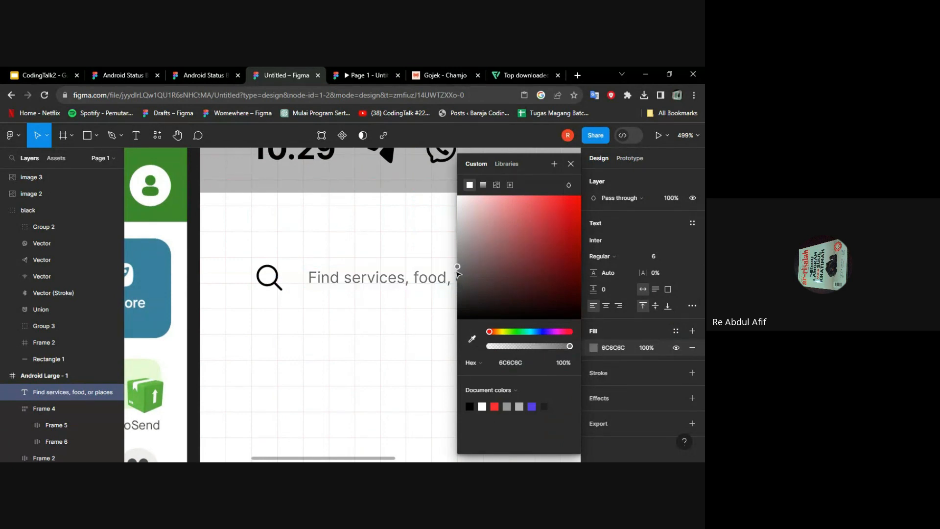
scroll(398, 289, "down", 5)
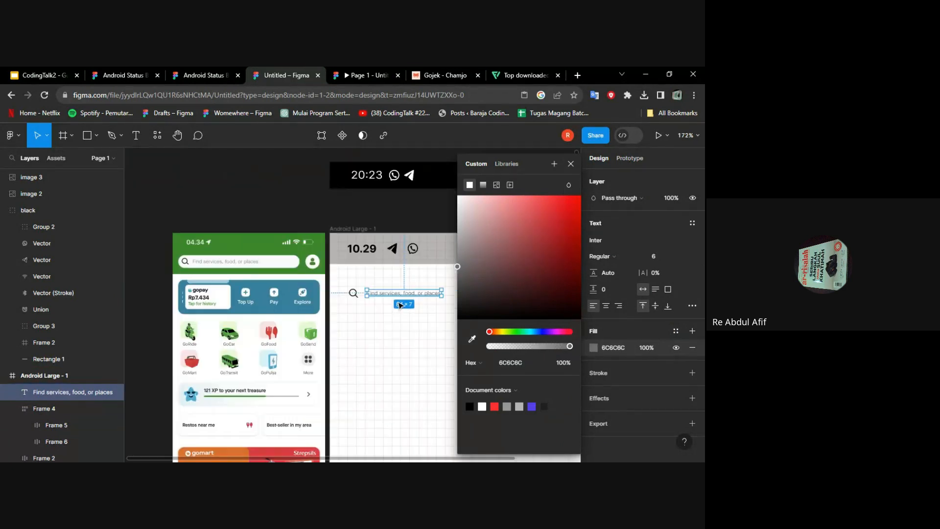
left_click(401, 329)
scroll(401, 329, "up", 4)
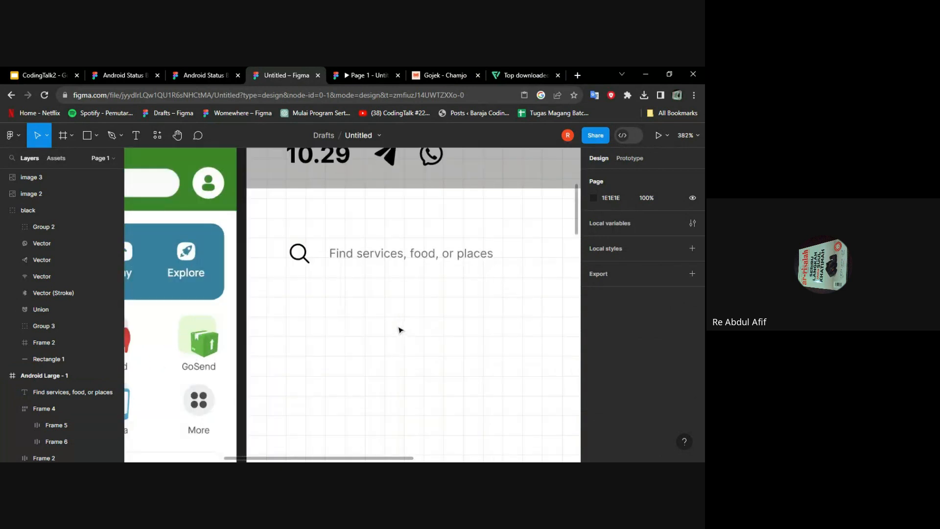
Step: Create a color style from the placeholder text's grey fill, named "abu2" with the description "codingtalk"
left_click(399, 254)
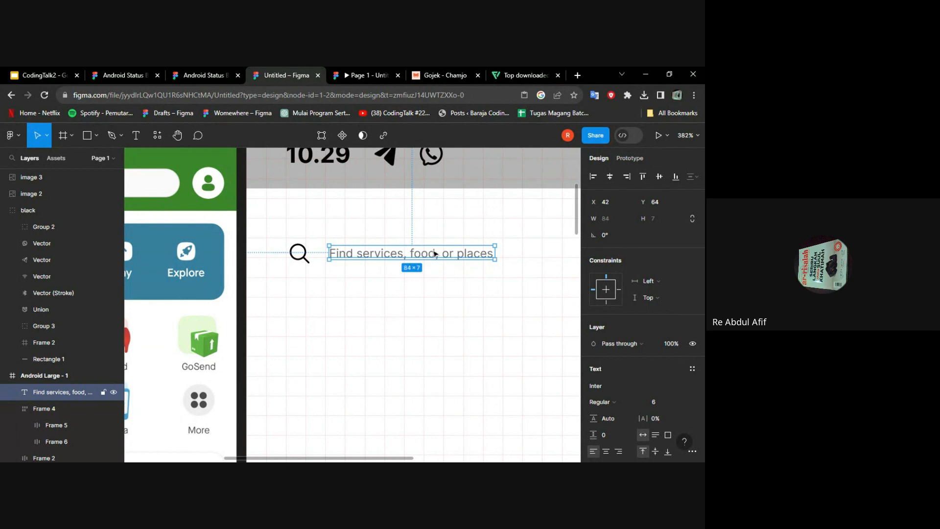
scroll(640, 273, "down", 3)
scroll(640, 273, "up", 3)
scroll(636, 277, "down", 3)
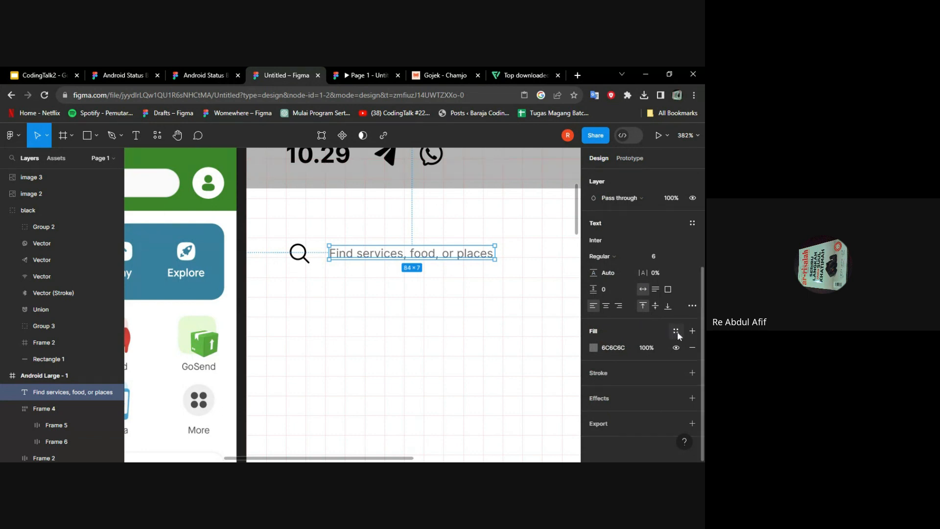
left_click(676, 332)
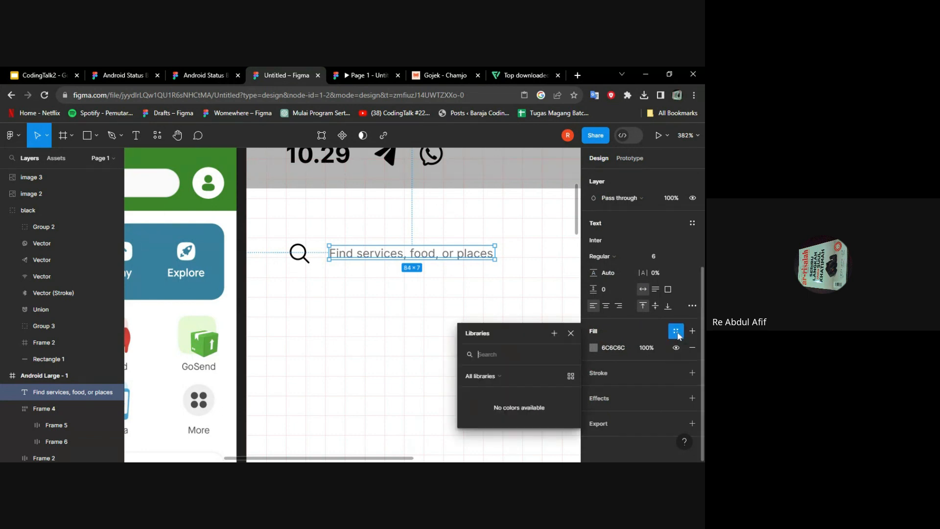
left_click(555, 334)
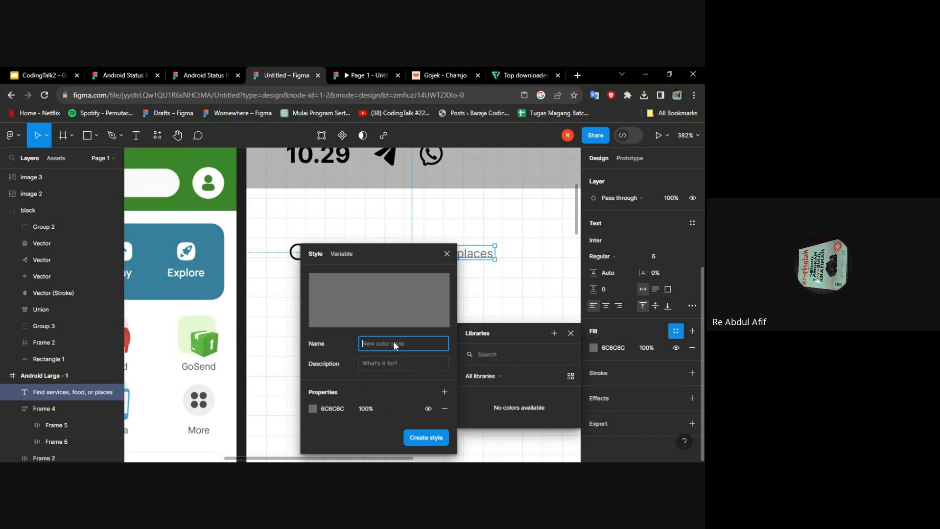
type("abu2")
left_click(409, 367)
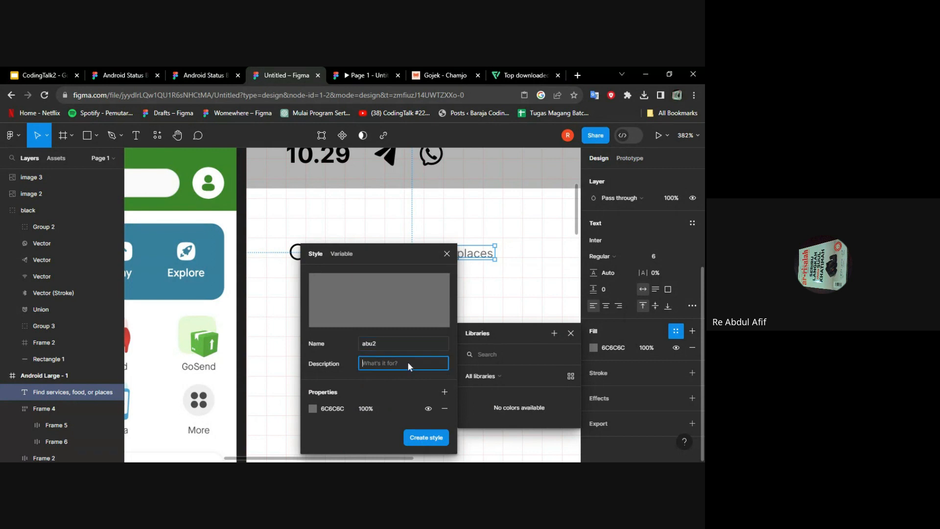
type("codingtalk")
left_click(408, 383)
left_click(430, 437)
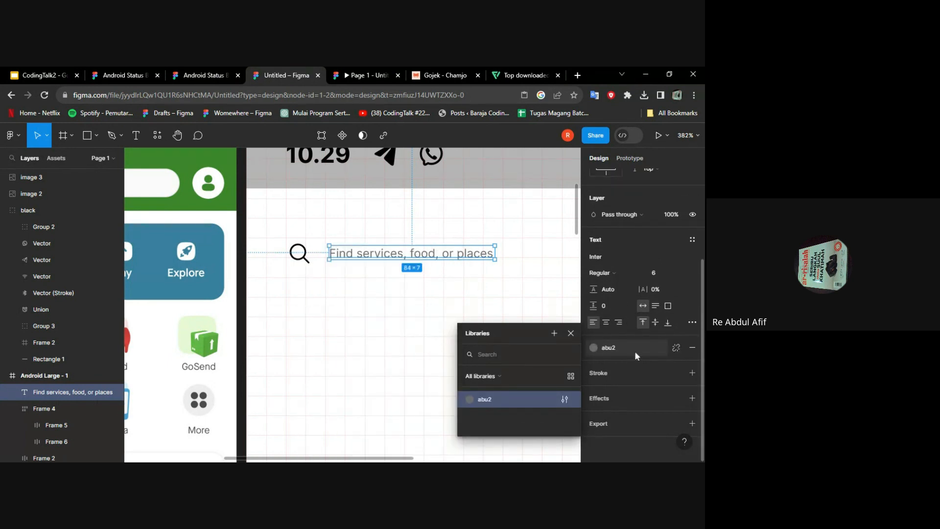
left_click(545, 286)
Step: Select the paper-plane vector icon beside the 10.29 time in the Android frame's status bar
scroll(545, 285, "up", 2)
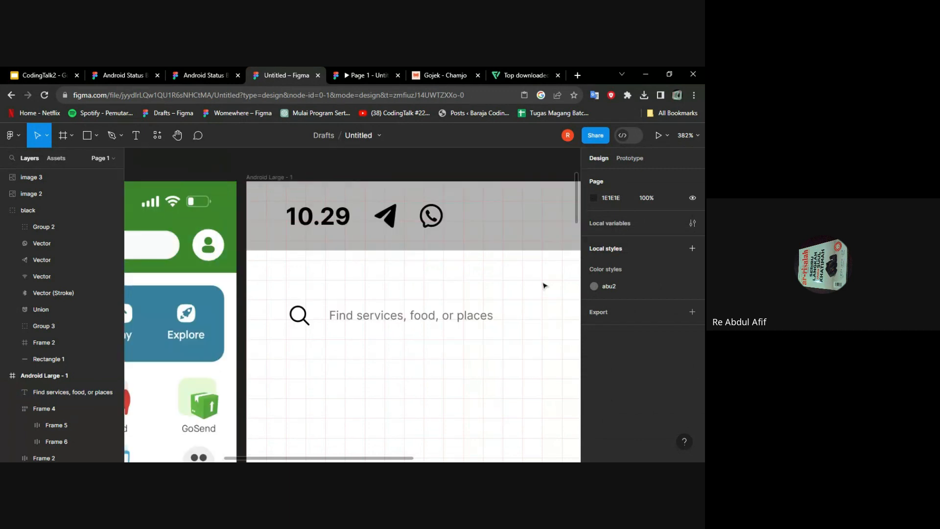
left_click(391, 219)
double_click(390, 221)
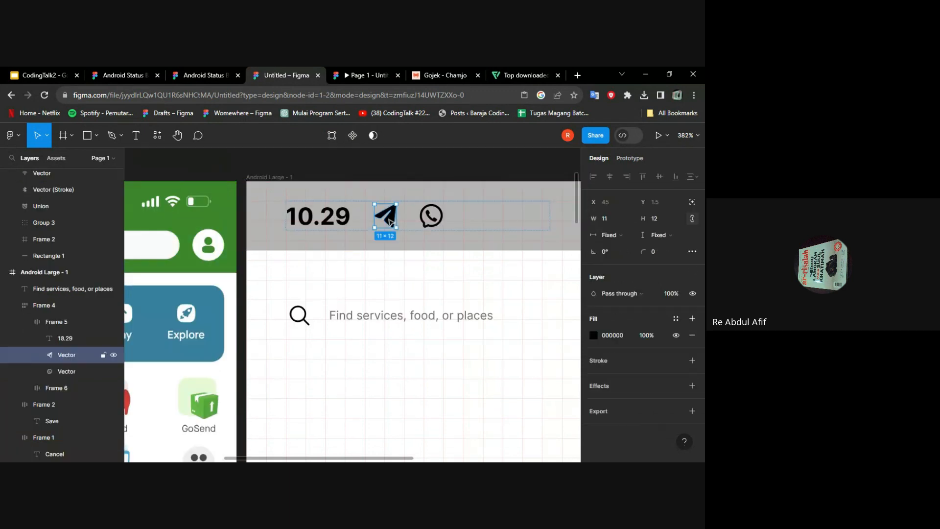
Step: Save the Telegram icon's black fill as a colour style named "hitam"
left_click(679, 321)
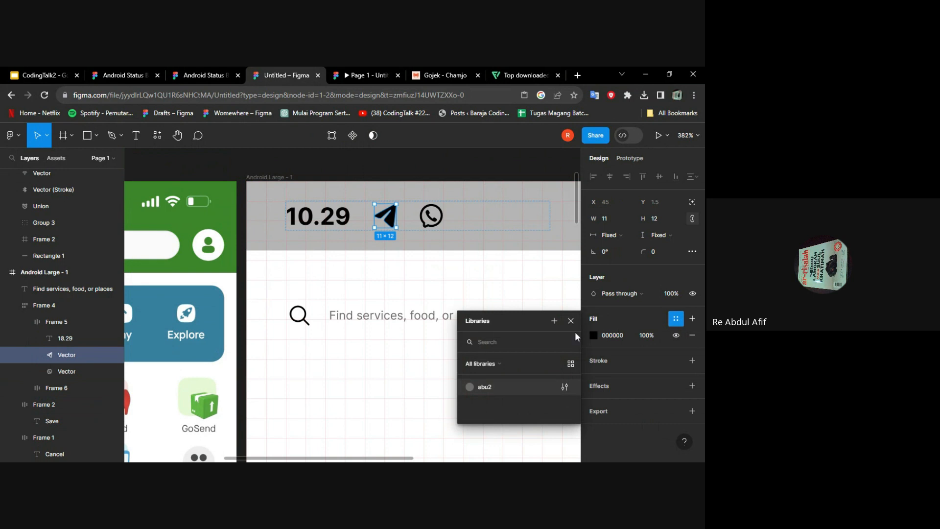
left_click(555, 322)
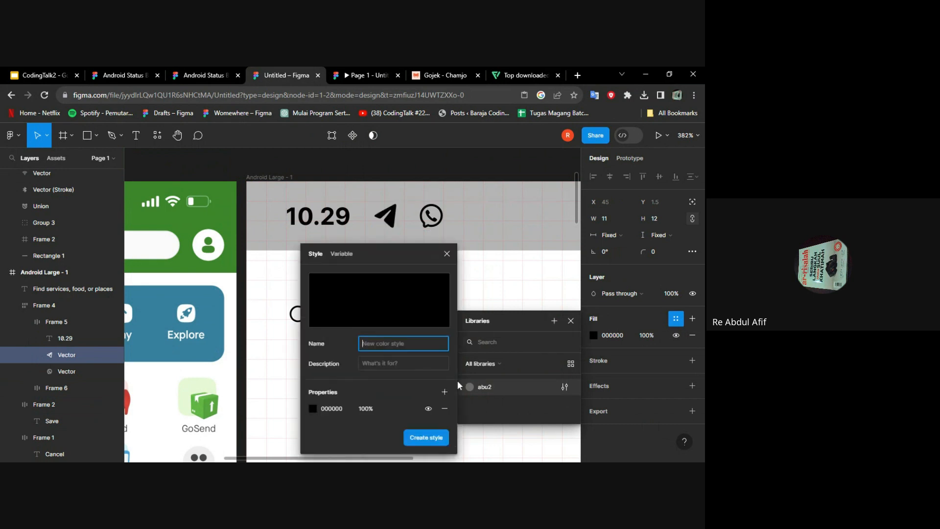
scroll(482, 299, "left", 3)
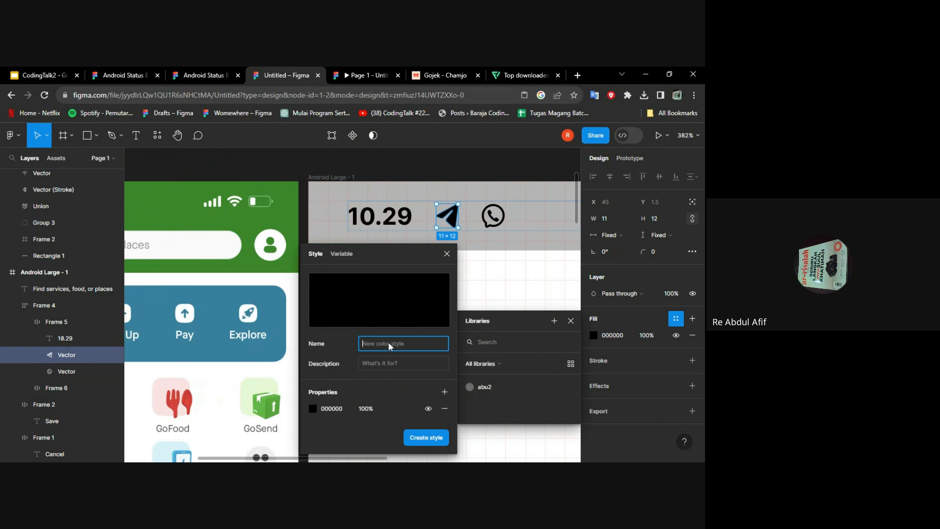
type("hitam")
left_click(425, 437)
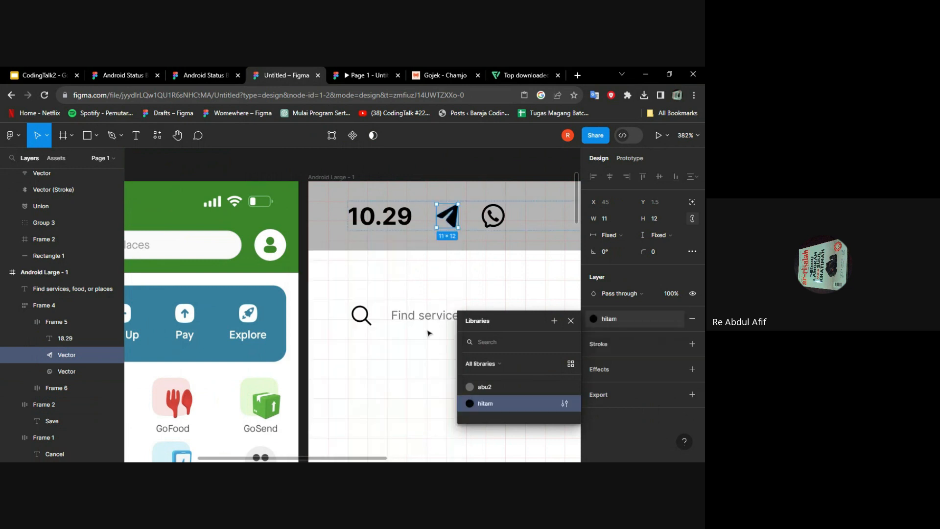
left_click(411, 361)
Step: Combine the magnifier icon and the "Find services, food, or places" text into one auto layout frame
scroll(409, 338, "down", 5)
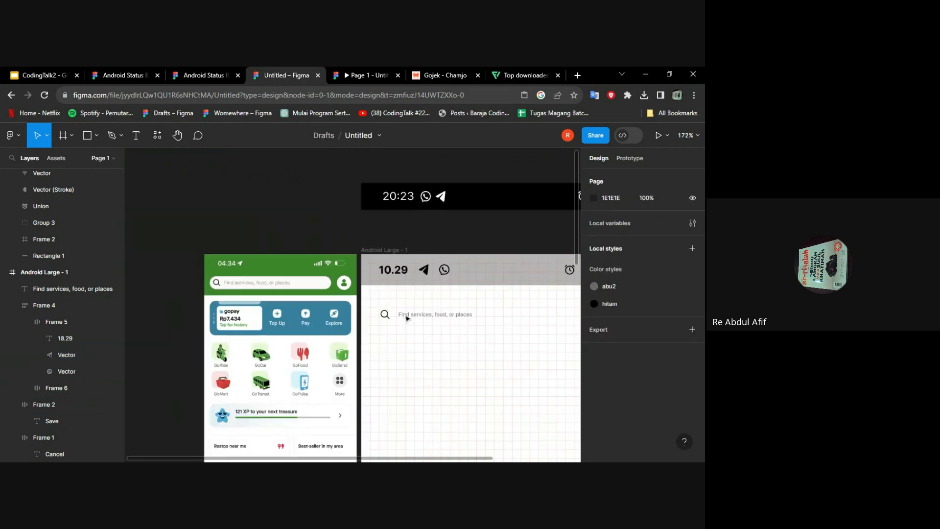
scroll(407, 318, "down", 2)
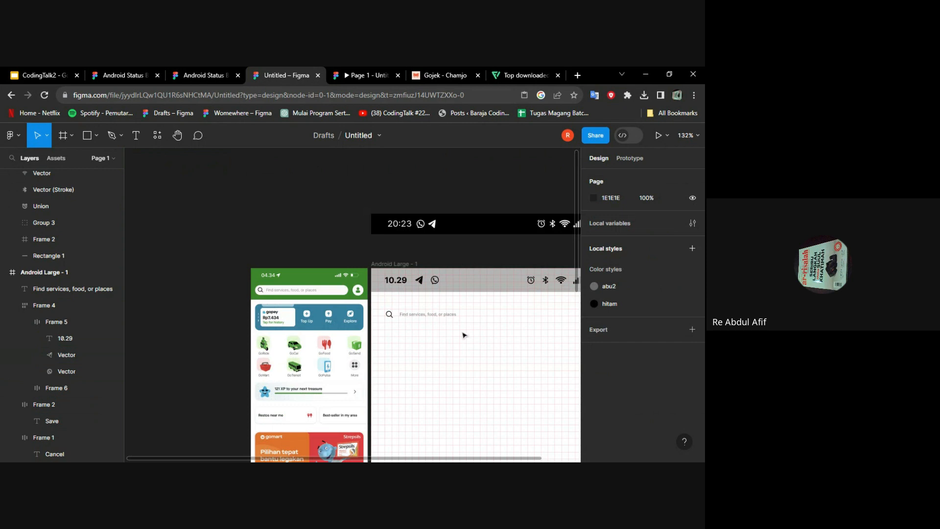
scroll(464, 334, "down", 2)
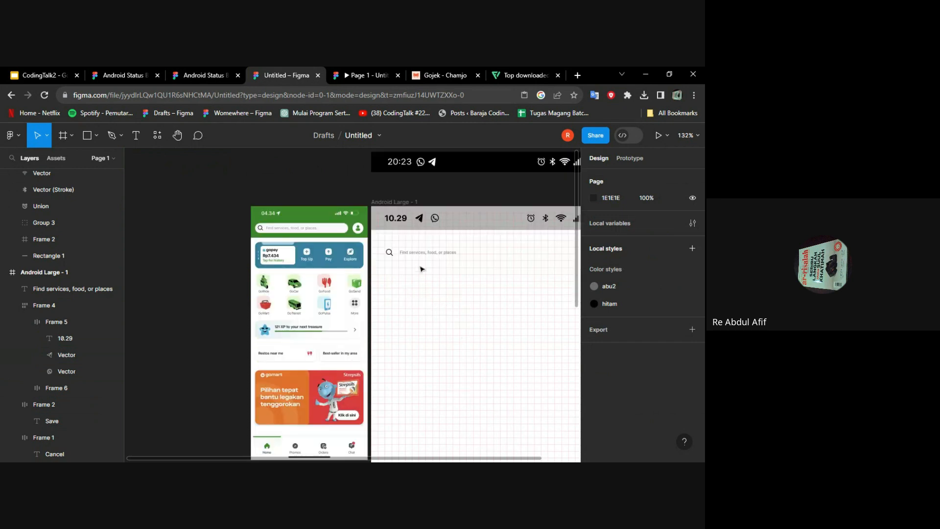
scroll(421, 259, "up", 3)
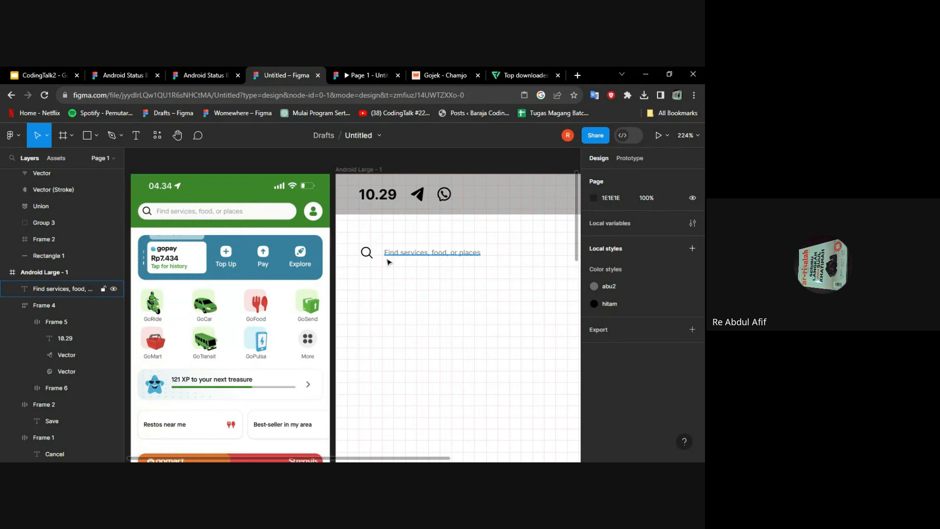
scroll(399, 256, "right", 3)
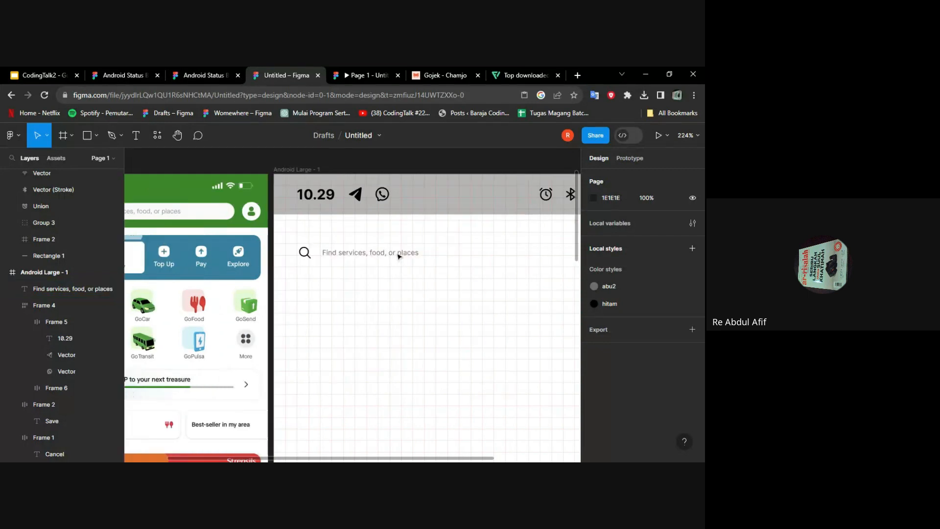
left_click(307, 255)
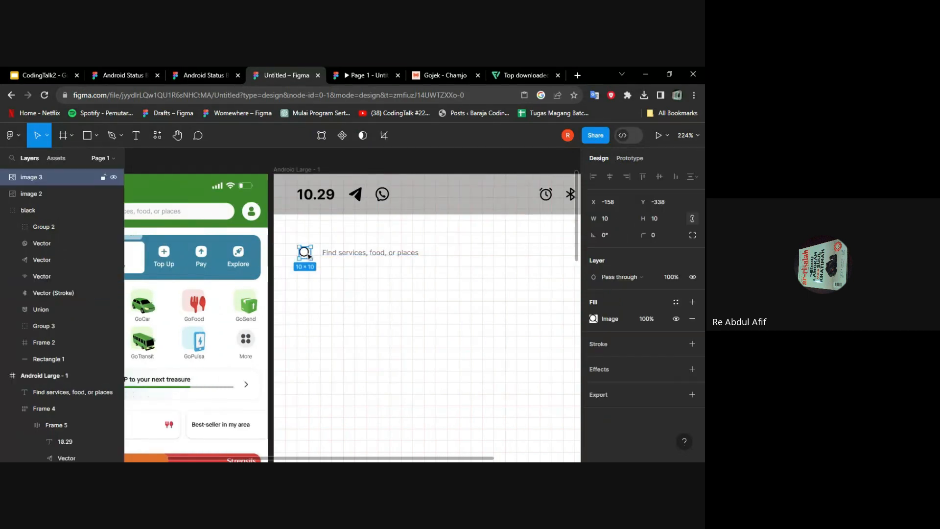
left_click(338, 253)
left_click(294, 246)
left_click_drag(292, 238, 449, 285)
right_click(392, 255)
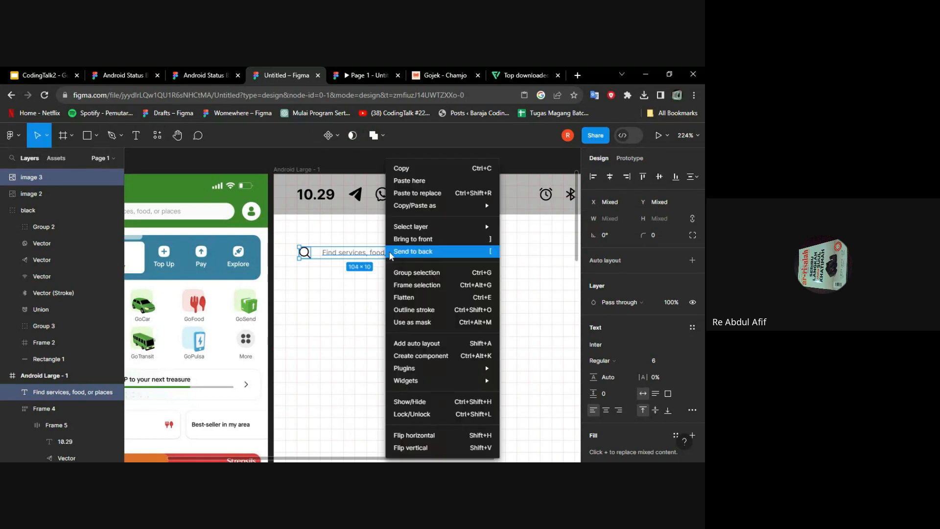
left_click(444, 345)
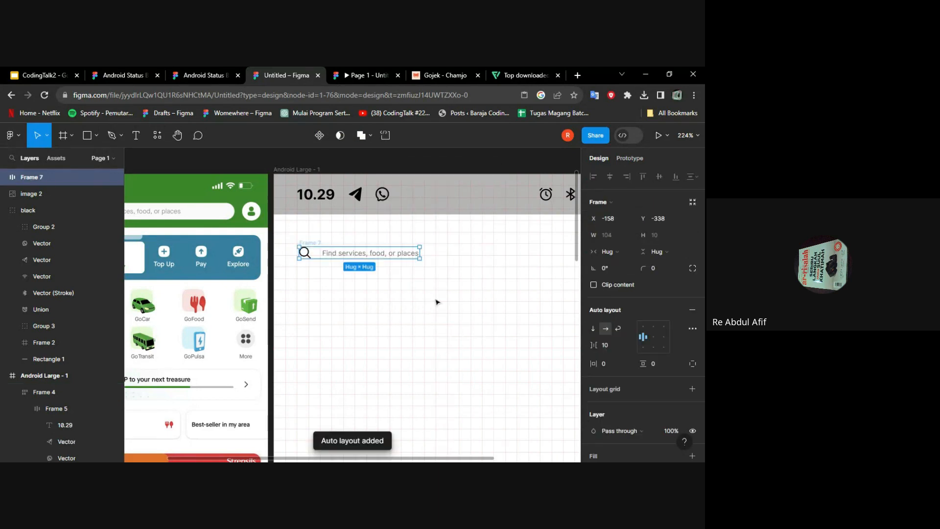
Step: Examine the search bar's shape and spacing in the reference screenshot against the new search frame
scroll(317, 260, "up", 2)
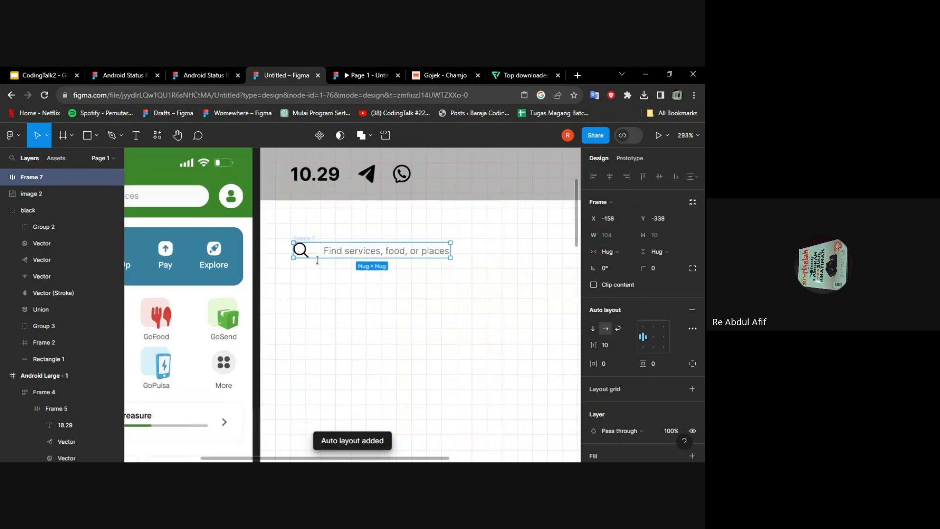
scroll(317, 260, "up", 2)
scroll(341, 236, "right", 3)
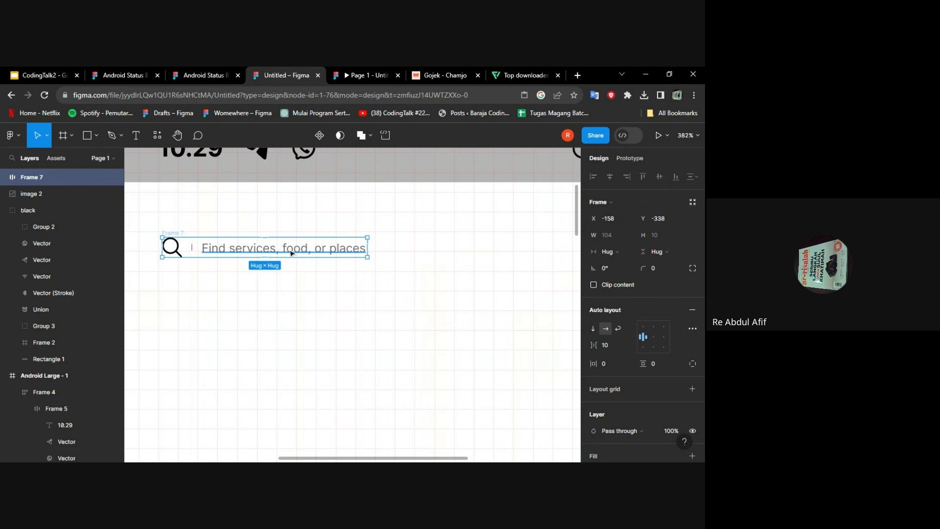
scroll(630, 281, "down", 3)
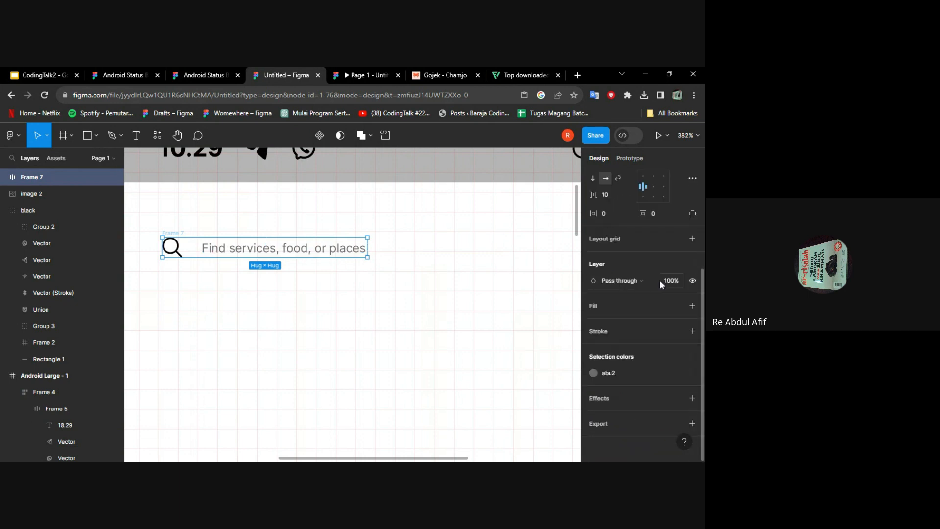
scroll(431, 277, "up", 5)
scroll(431, 277, "down", 6)
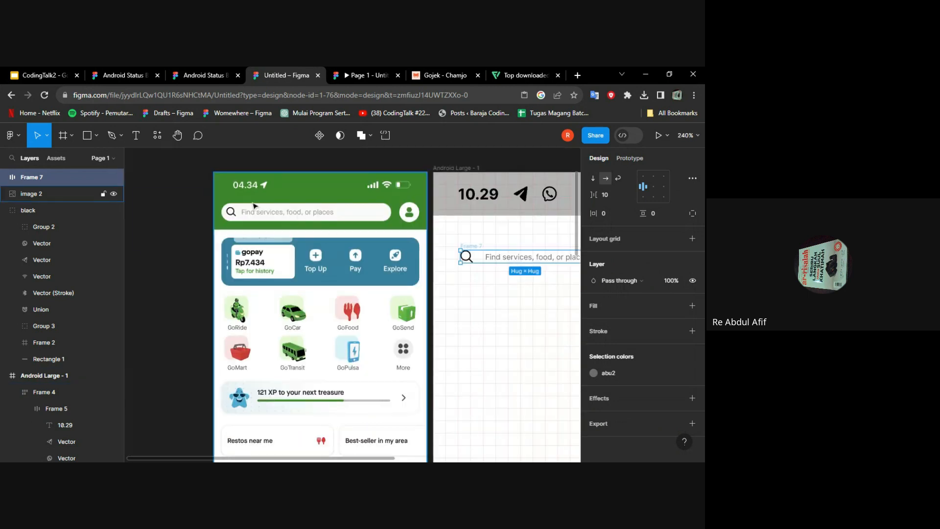
scroll(300, 217, "right", 2)
scroll(323, 226, "up", 6)
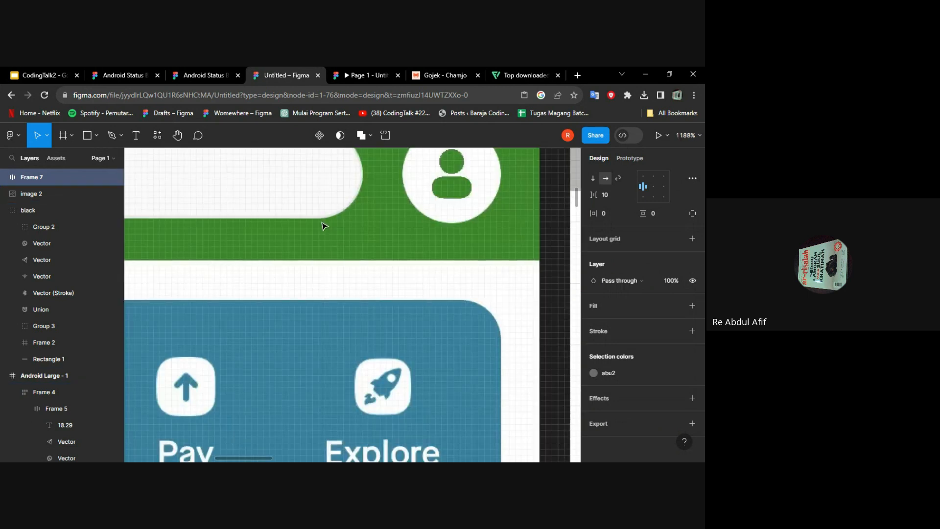
scroll(324, 226, "down", 4)
scroll(323, 226, "down", 2)
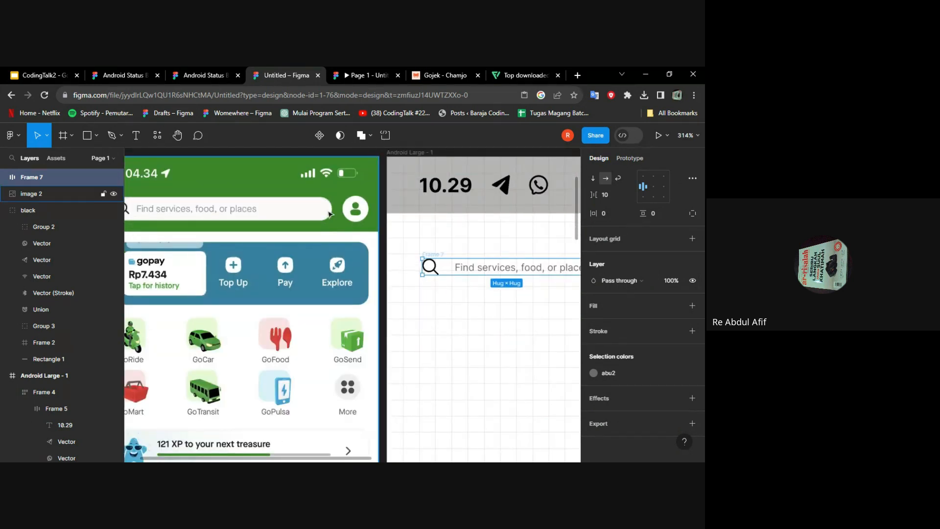
scroll(328, 215, "left", 2)
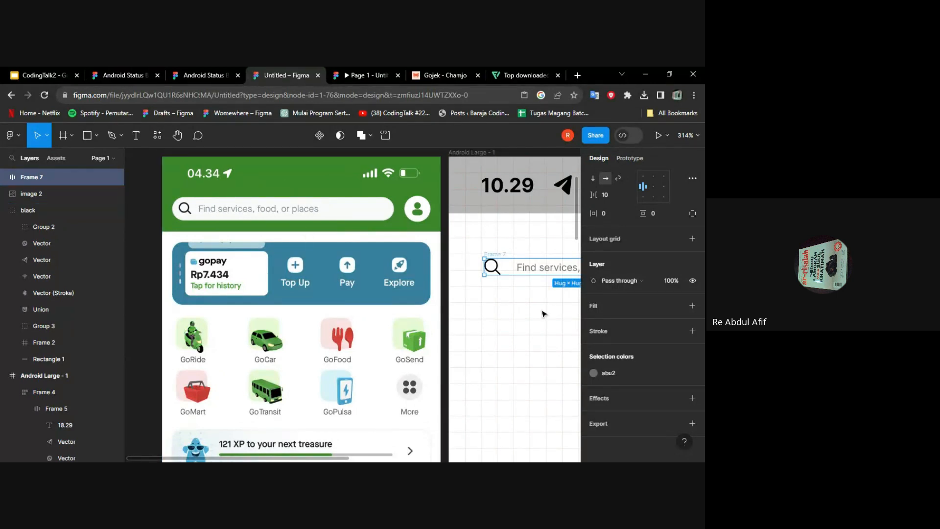
Step: Give the search frame a white FFFFFF fill and save it as a colour style named "putih"
scroll(543, 314, "right", 2)
left_click(693, 306)
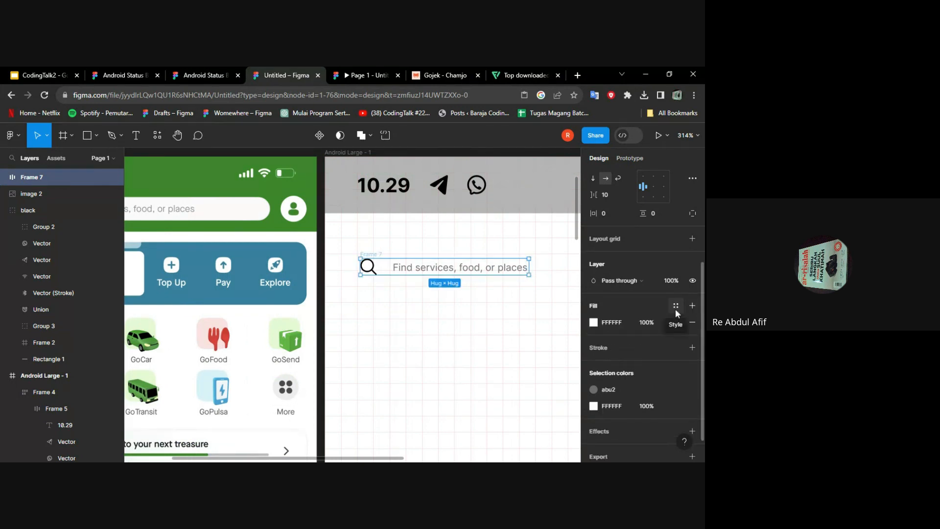
left_click(677, 308)
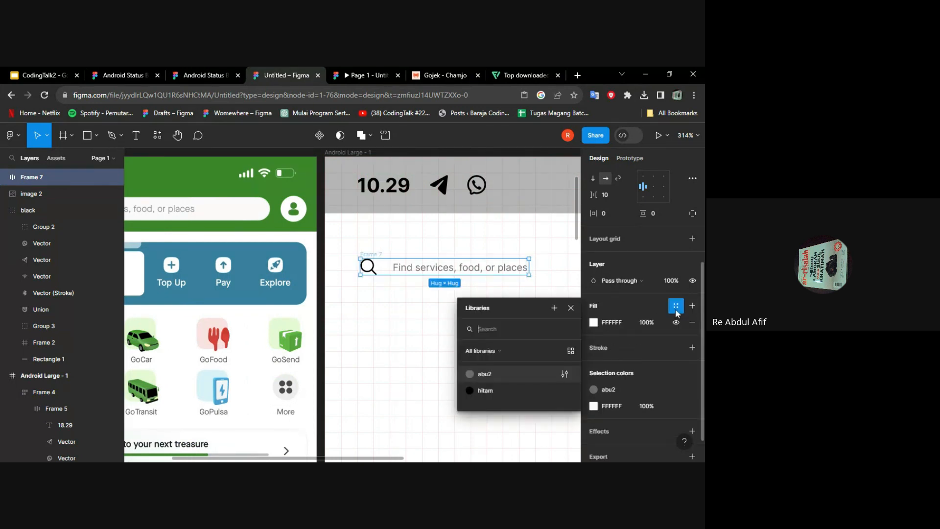
left_click(554, 308)
type("putih")
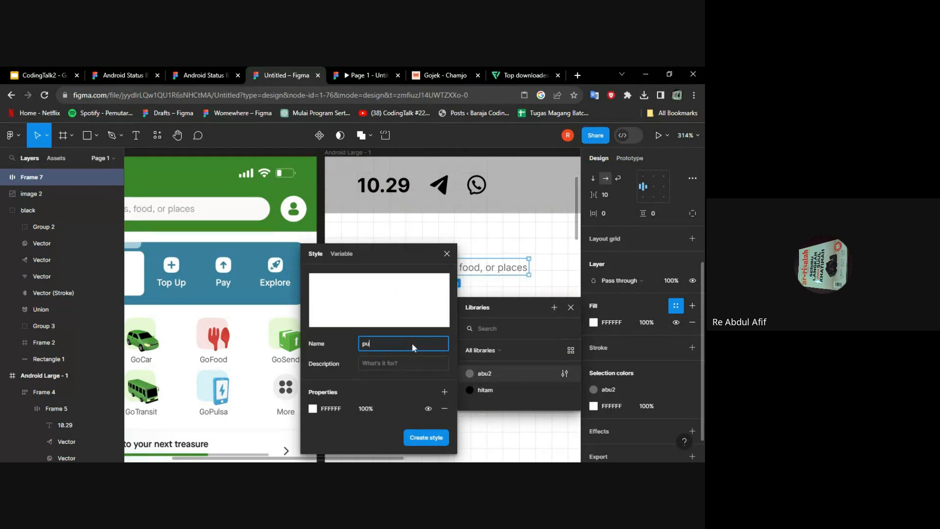
left_click(425, 438)
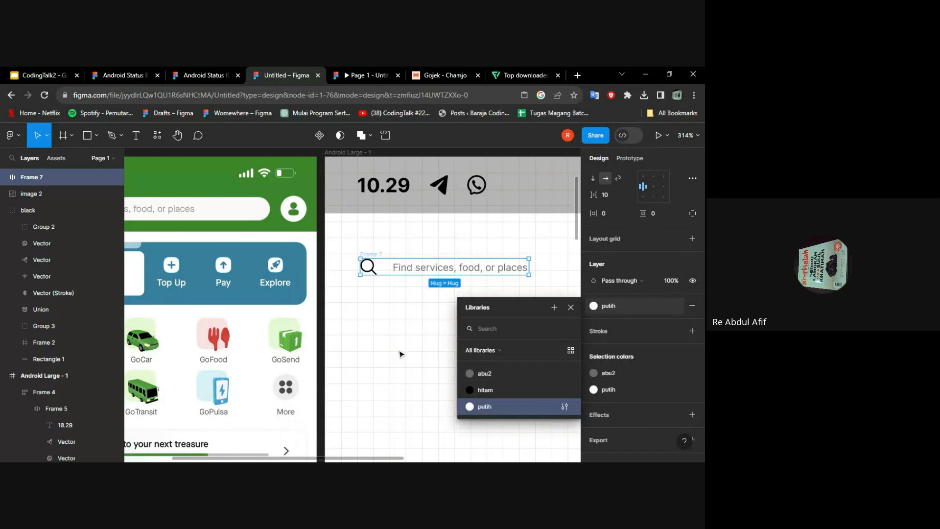
left_click(387, 293)
Step: Move the search frame into the Android Large - 1 frame, below the grey status bar at about X 72, Y 57
scroll(387, 293, "down", 5)
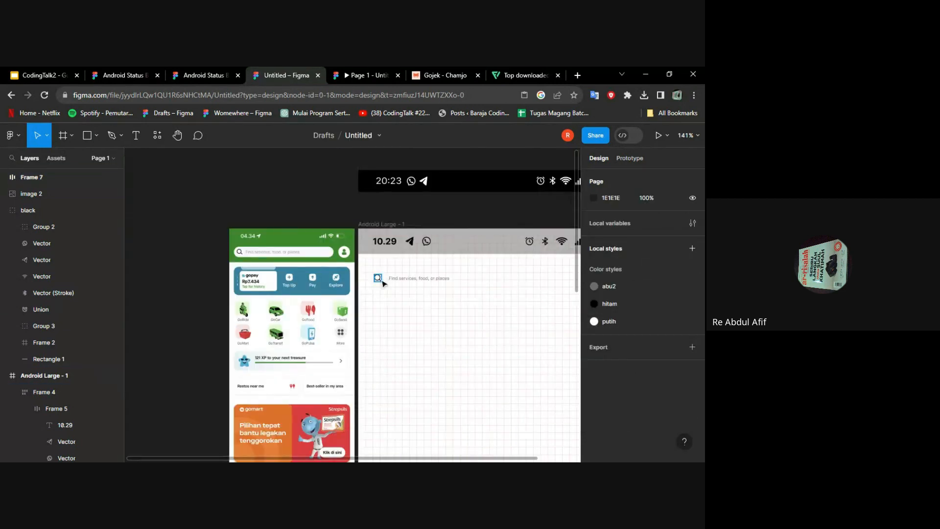
left_click(385, 276)
left_click_drag(387, 276, 463, 242)
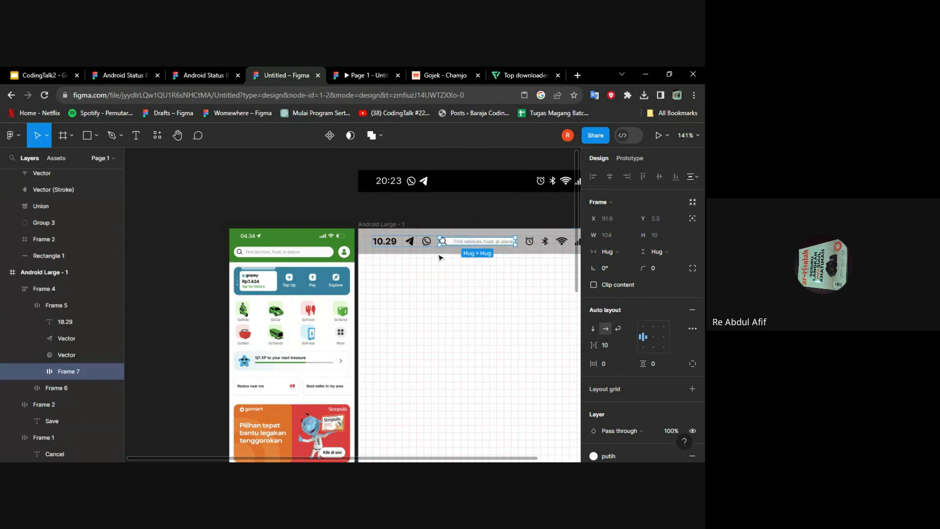
scroll(463, 241, "up", 5)
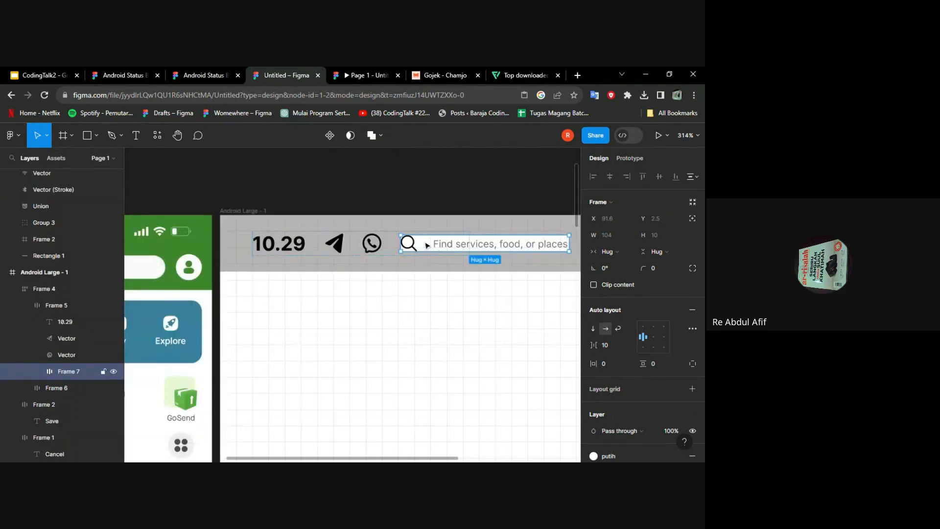
left_click_drag(463, 242, 436, 295)
Step: Set the search frame's auto layout padding to 20 horizontally and 5 vertically
scroll(436, 294, "down", 3)
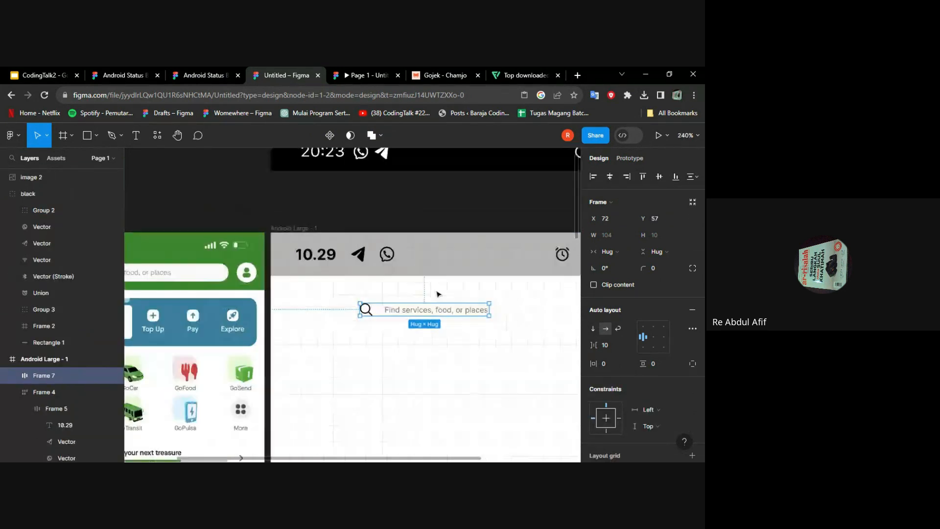
scroll(382, 309, "up", 6)
scroll(382, 310, "down", 2)
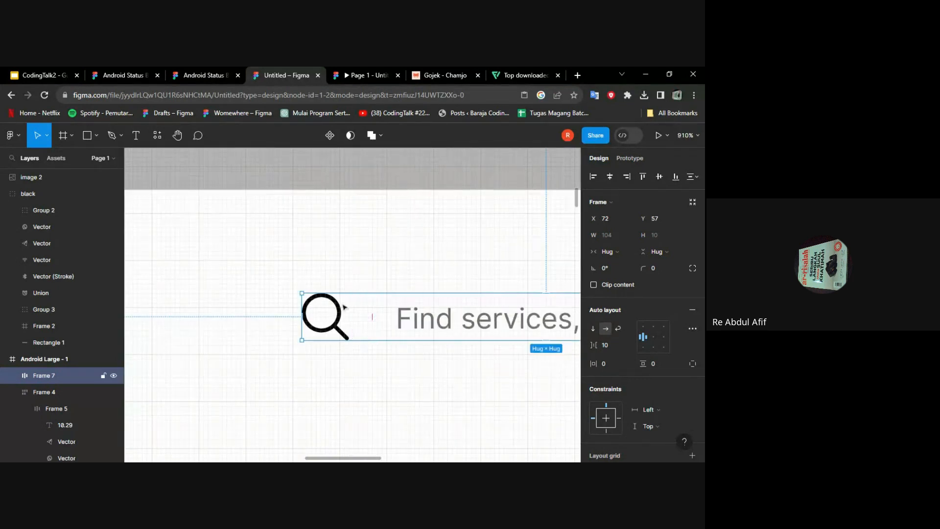
scroll(345, 310, "down", 2)
scroll(344, 308, "down", 1)
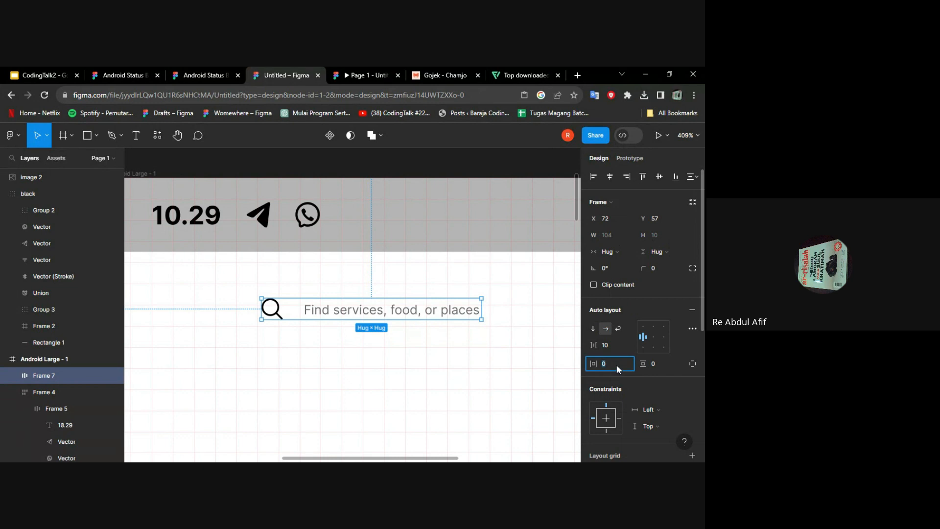
key("Return")
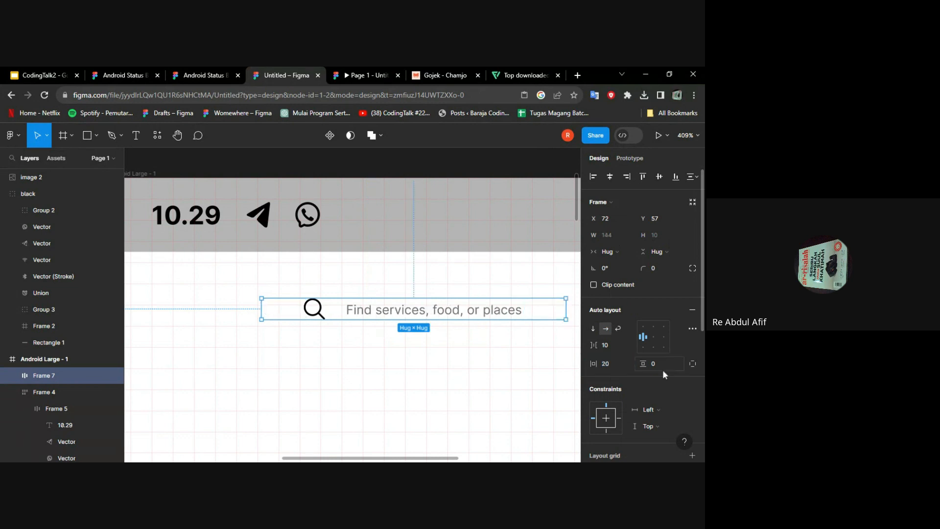
type("5")
key("Return")
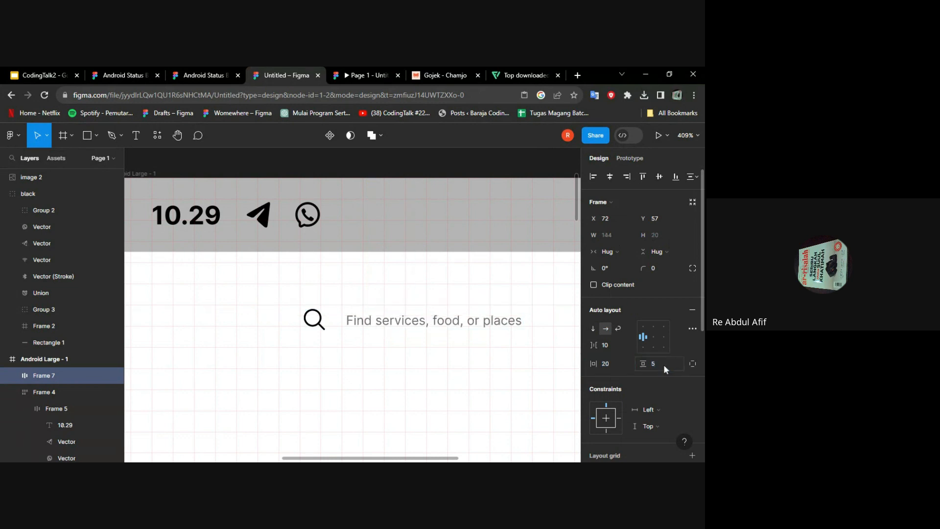
Step: Reduce the search frame's horizontal padding to 5 and keep the frame selected
scroll(447, 320, "down", 5)
scroll(448, 322, "left", 3)
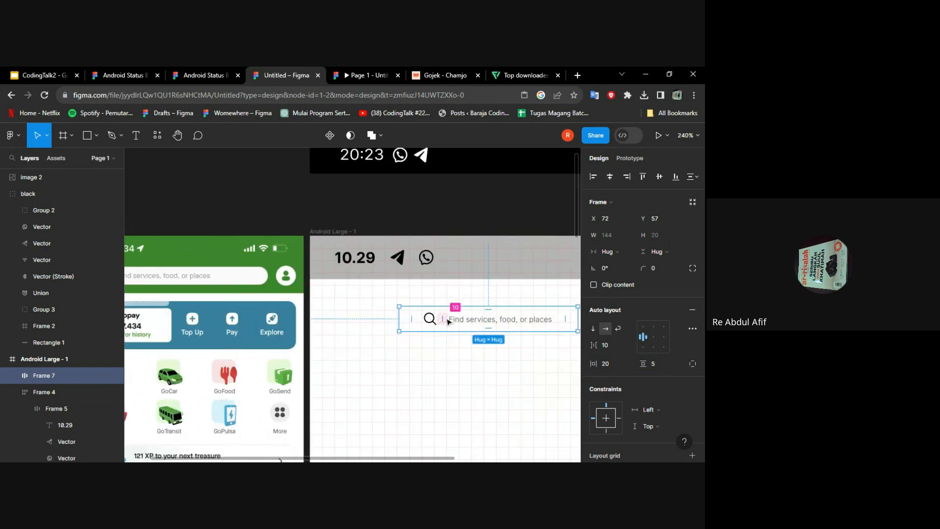
scroll(445, 318, "left", 3)
scroll(444, 317, "right", 3)
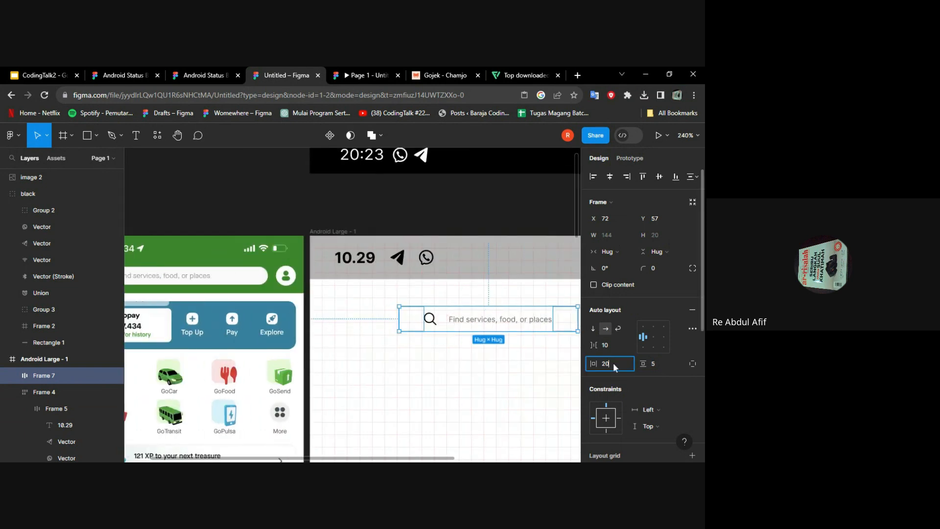
left_click(613, 363)
type("5")
key("Return")
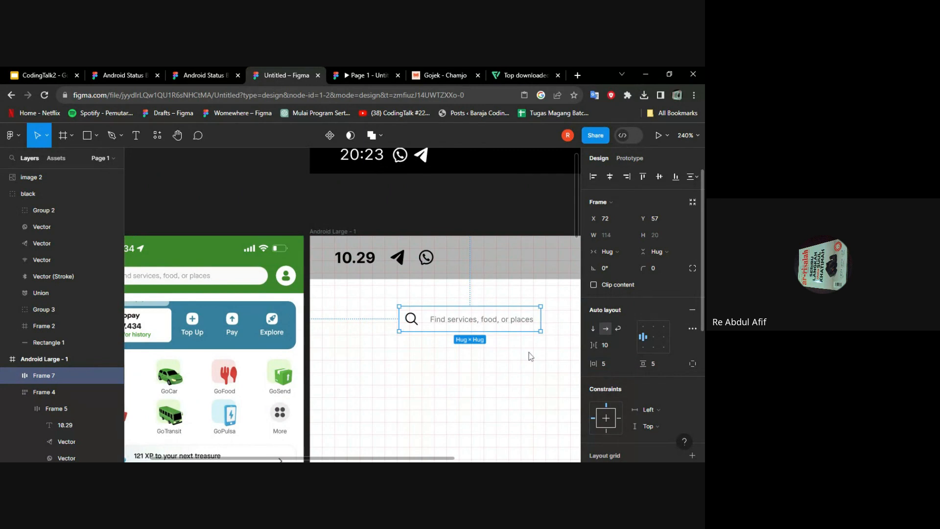
left_click(542, 383)
scroll(543, 383, "down", 2)
left_click(431, 330)
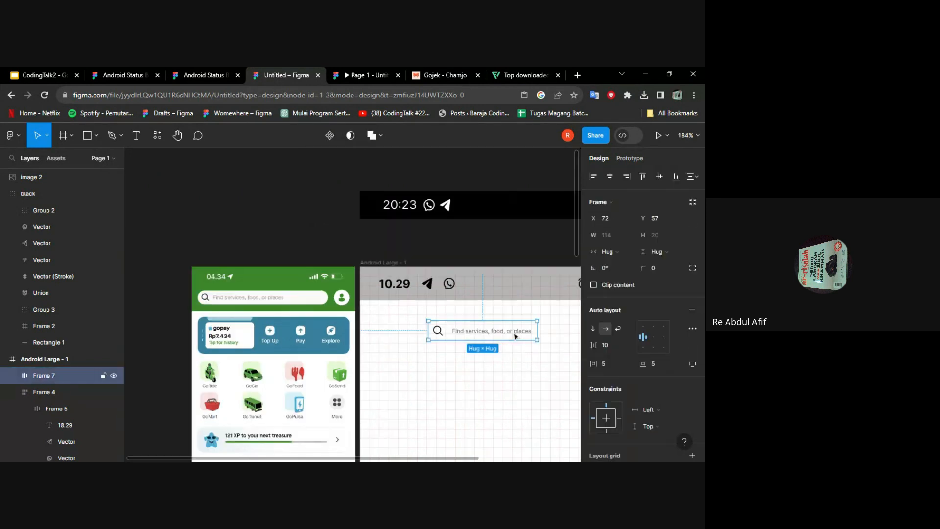
Step: Widen the search frame in the Android Large - 1 frame to a width of 227
scroll(430, 330, "right", 3)
left_click_drag(413, 330, 521, 330)
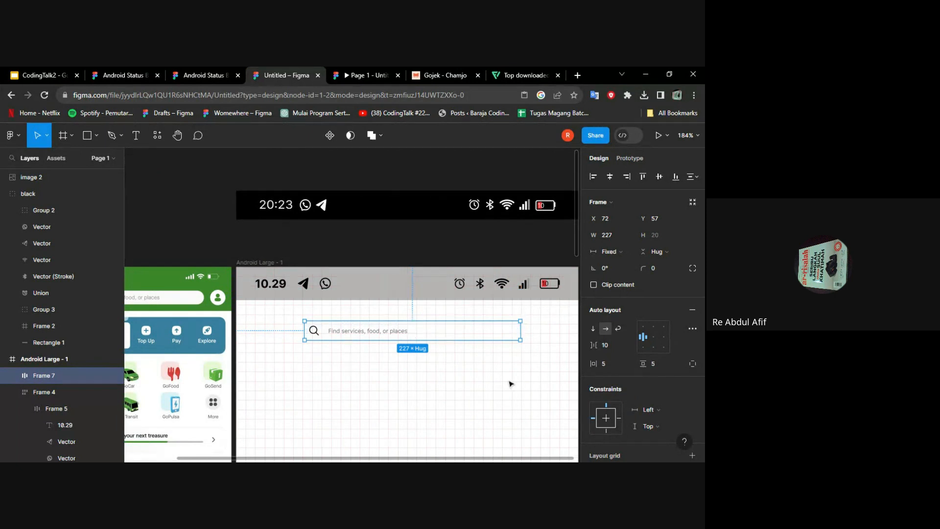
scroll(511, 384, "left", 2)
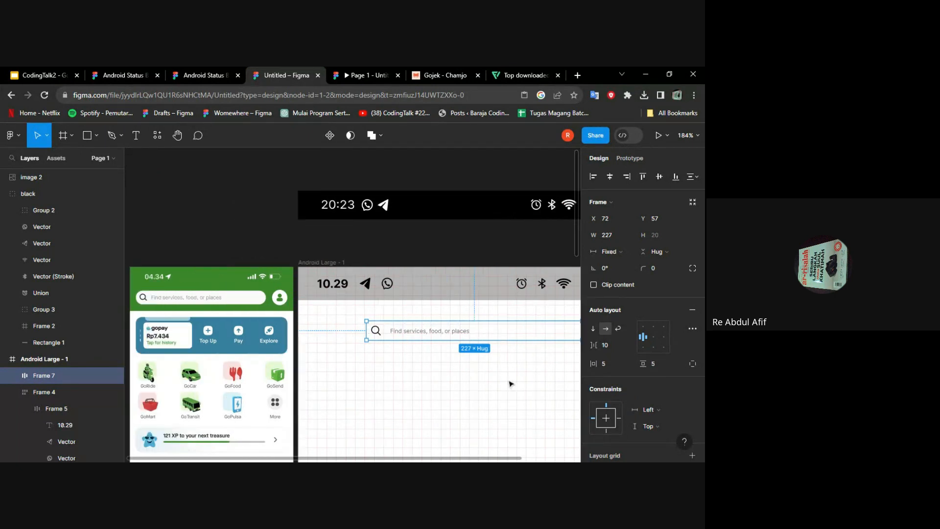
Step: Set the search frame's corner radius to 25 and keep the frame selected
left_click(661, 266)
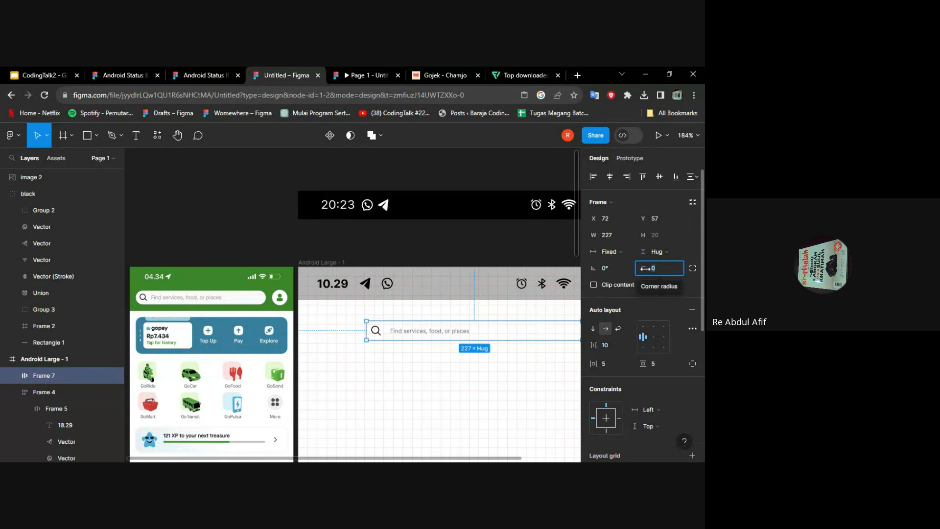
scroll(463, 332, "up", 5)
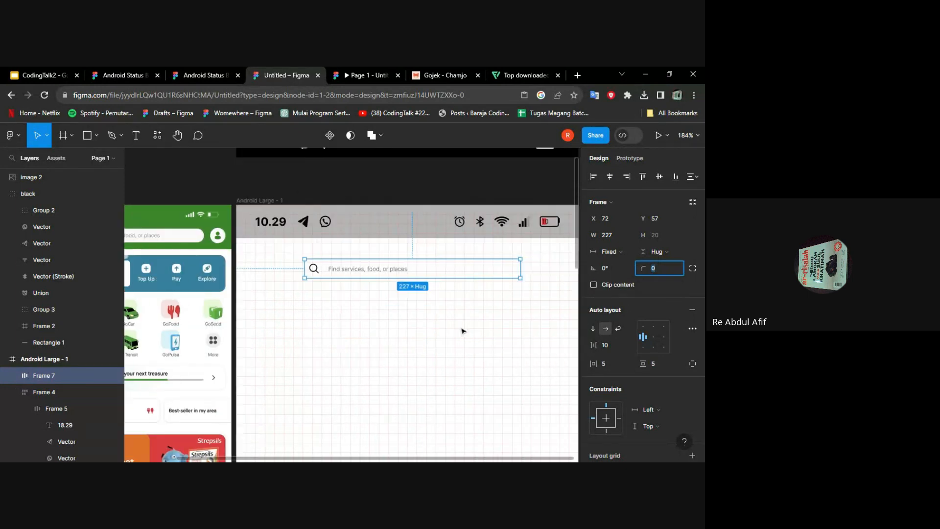
scroll(366, 256, "down", 4)
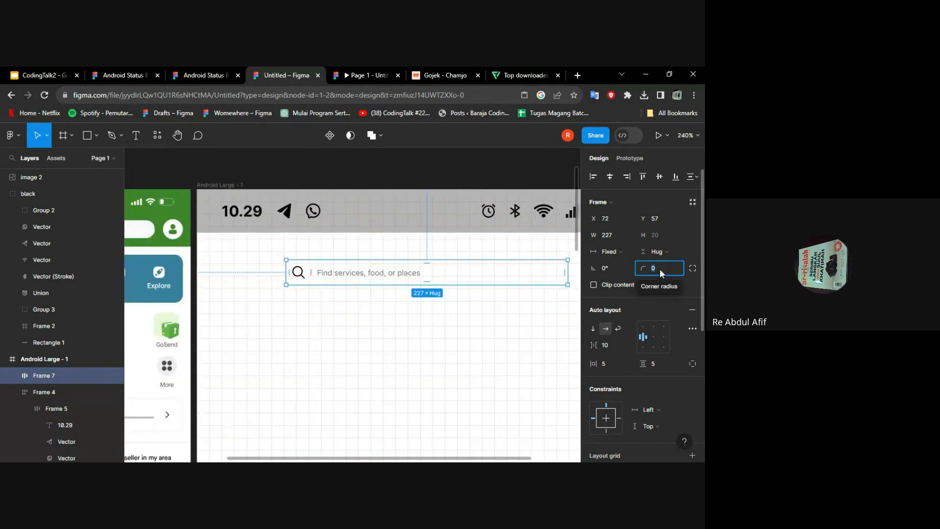
type("5")
key("Return")
left_click(494, 337)
left_click(399, 274)
scroll(392, 276, "down", 5)
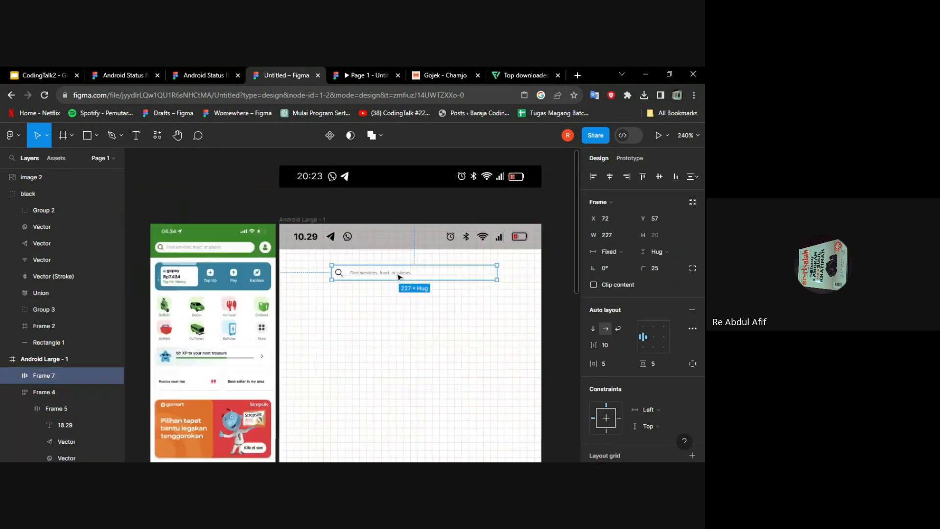
Step: Move the search frame out onto the canvas above the reference screenshot and narrow it to a width of 165
left_click_drag(387, 279, 248, 223)
scroll(247, 220, "up", 5)
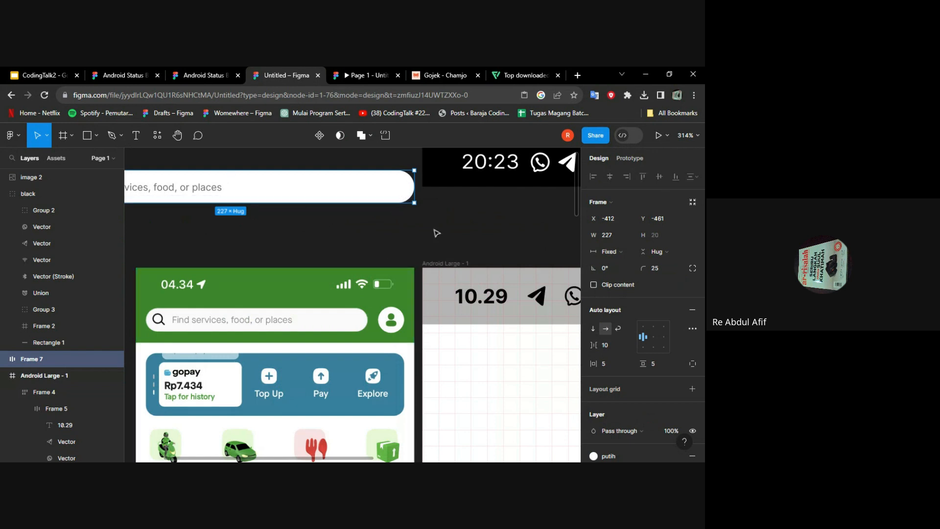
scroll(372, 334, "up", 2)
scroll(372, 334, "up", 1)
scroll(244, 225, "down", 4)
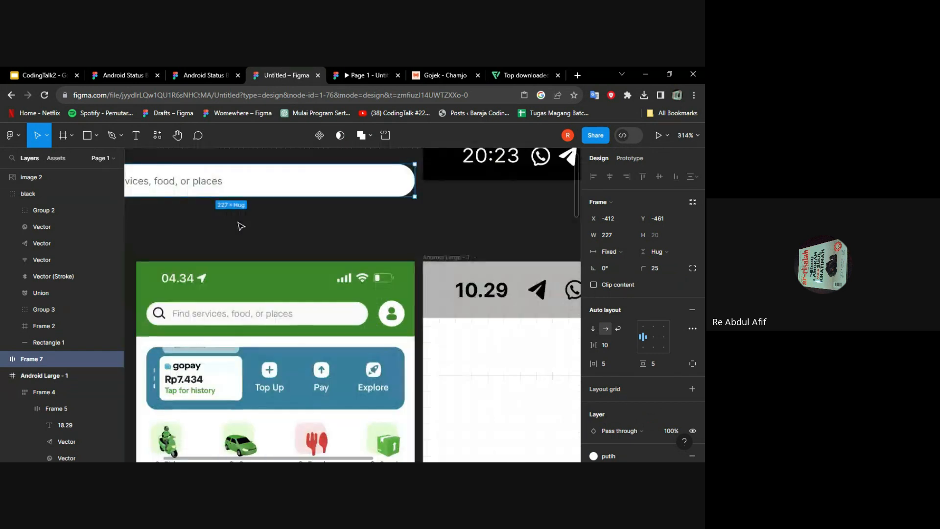
scroll(244, 195, "left", 3)
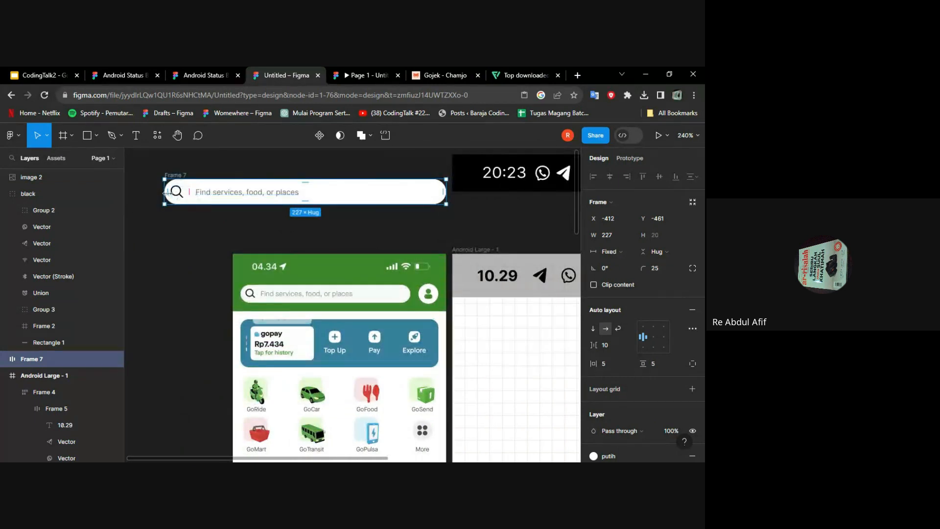
left_click_drag(168, 192, 241, 201)
scroll(371, 193, "down", 3)
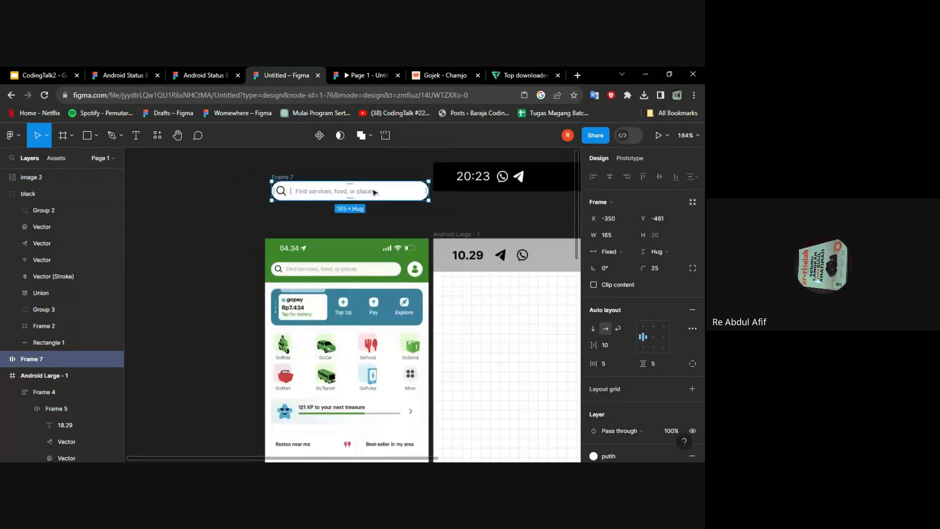
Step: Place the search frame back inside the Android Large - 1 frame at about X 65, Y 160
left_click_drag(360, 192, 503, 353)
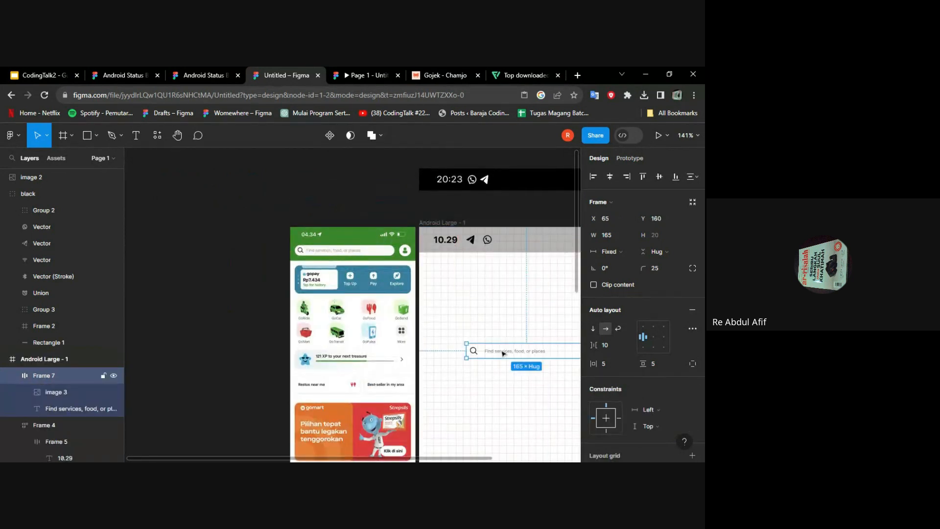
scroll(242, 239, "right", 3)
scroll(242, 239, "left", 5)
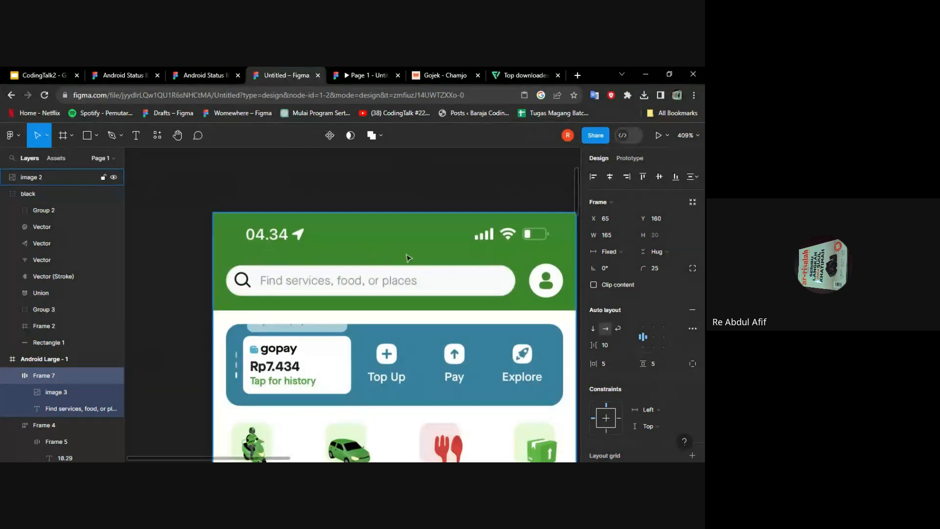
scroll(424, 241, "down", 4)
scroll(426, 241, "right", 3)
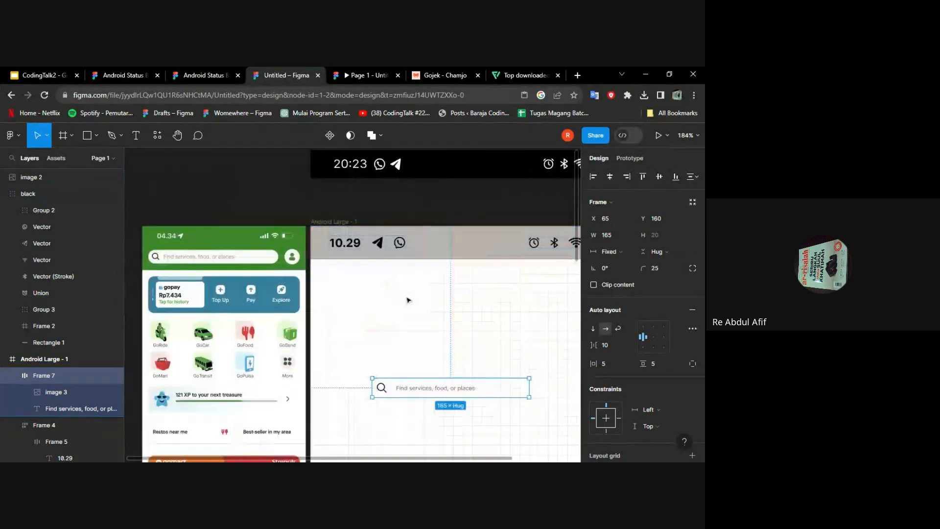
Step: Draw a full-width rectangle of about 360 × 68 just below the status bar, at about X 0, Y 40
left_click(88, 138)
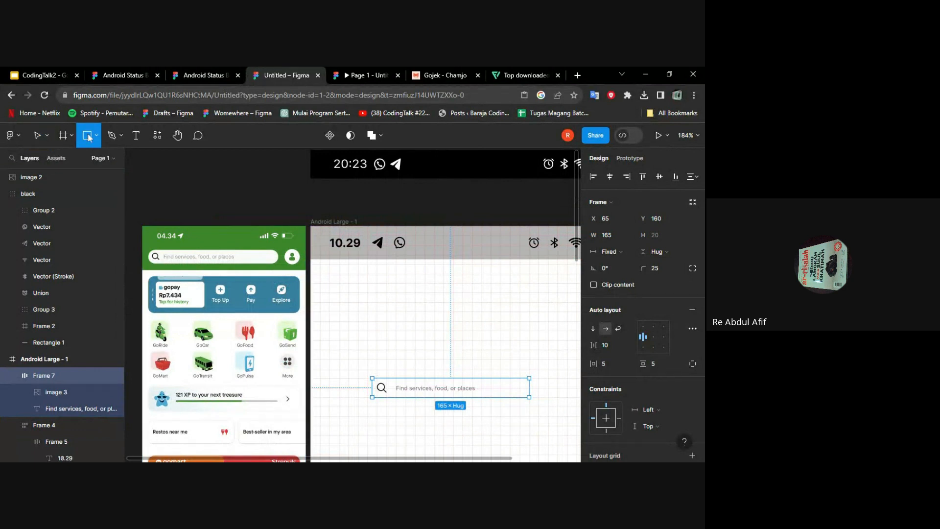
scroll(345, 270, "right", 2)
mouse_move(258, 264)
left_mouse_down()
mouse_move(500, 330)
mouse_move(550, 305)
mouse_move(571, 308)
left_mouse_up()
scroll(507, 333, "down", 3)
left_click_drag(316, 304, 309, 304)
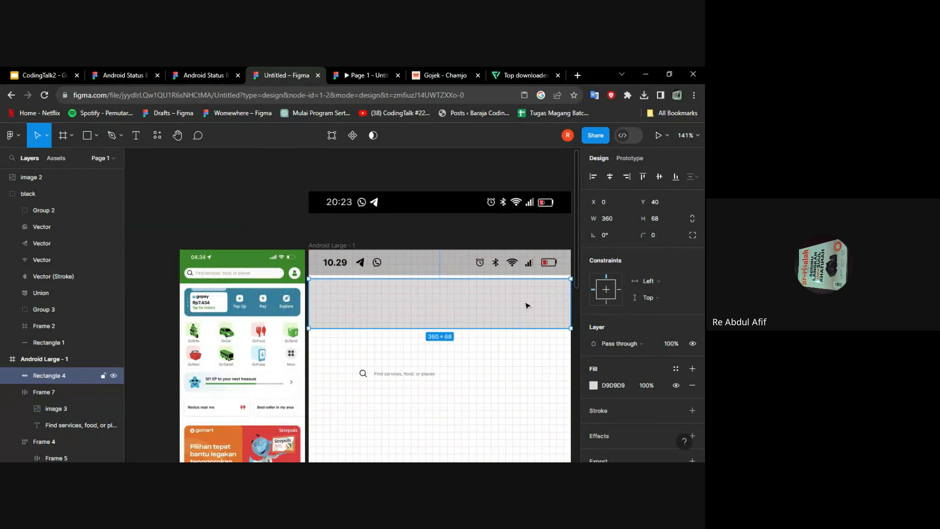
Step: Fill the new rectangle with the header green 3C8629 sampled from the Gojek reference screenshot
scroll(274, 262, "up", 3)
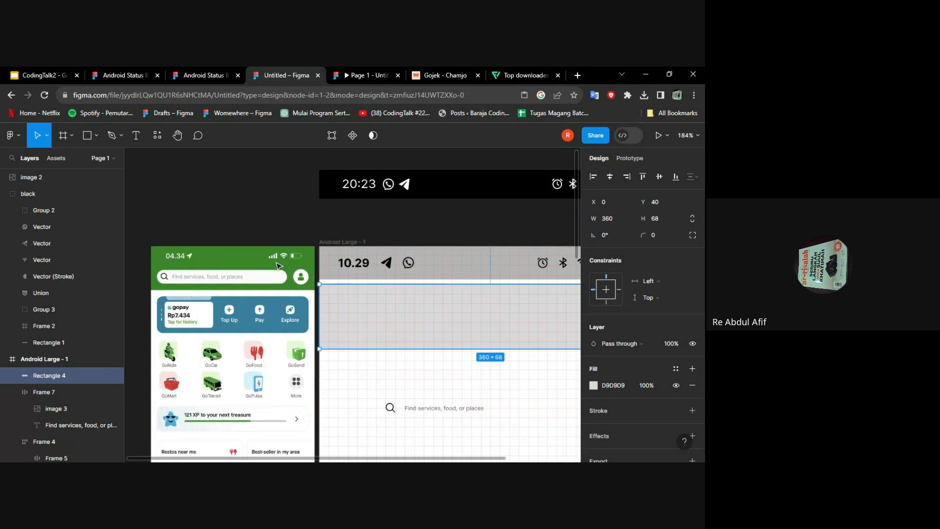
scroll(278, 266, "up", 4)
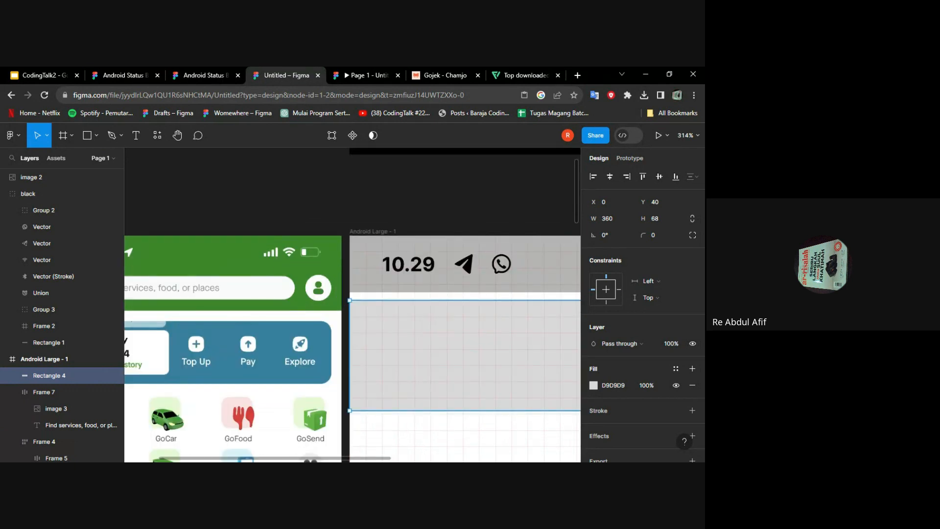
scroll(359, 259, "left", 3)
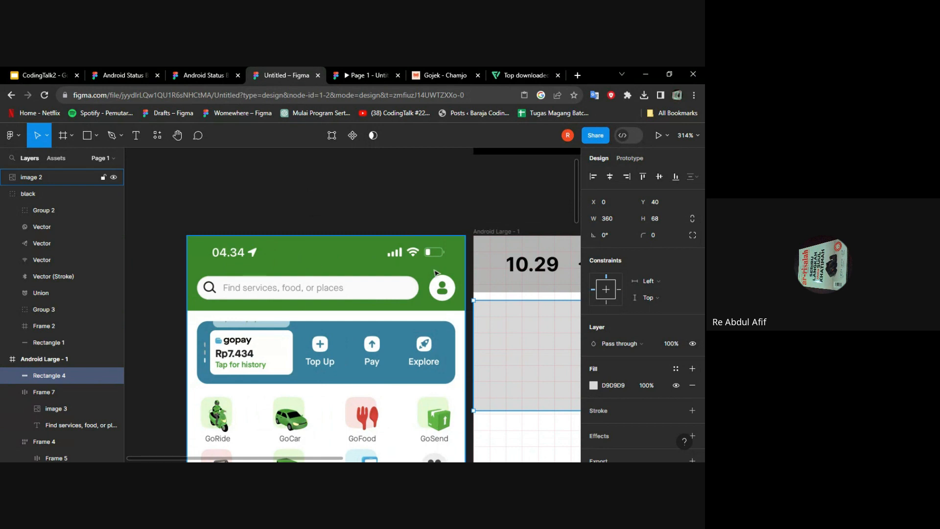
left_click(677, 369)
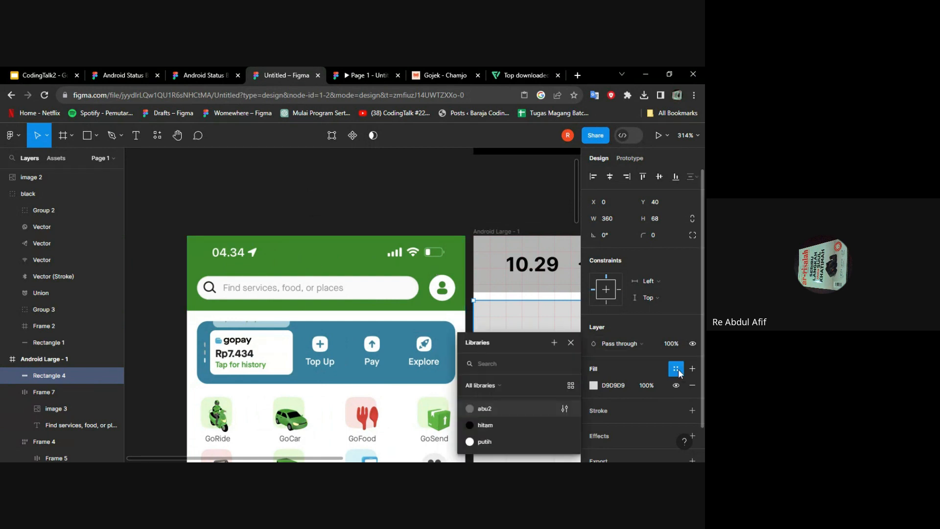
left_click(596, 385)
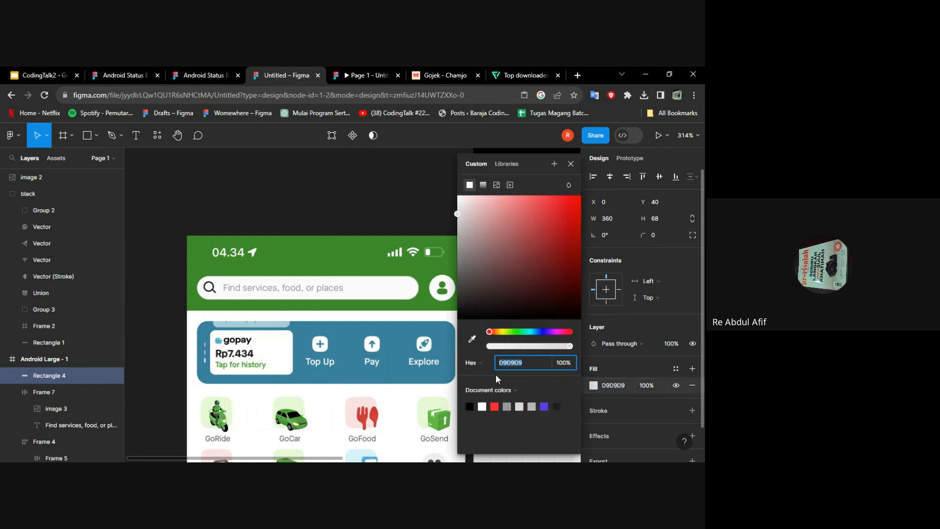
left_click(473, 340)
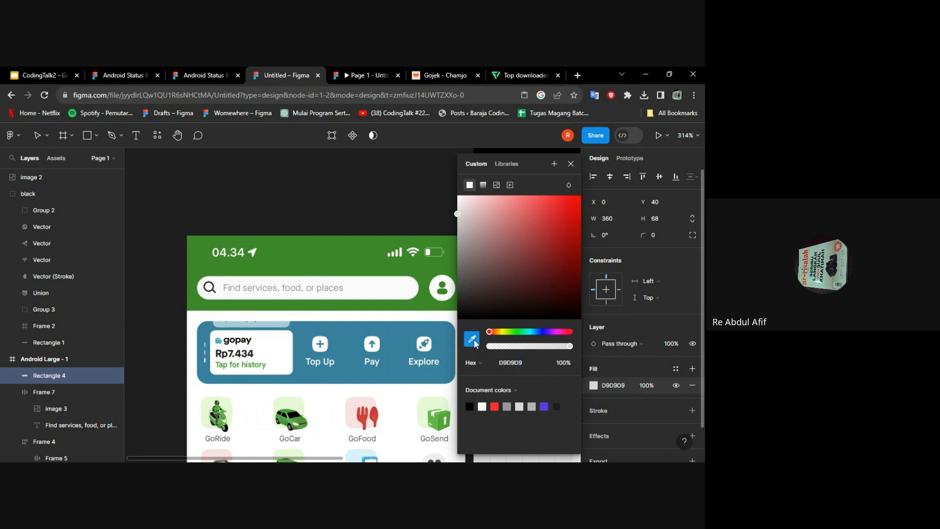
left_click(346, 266)
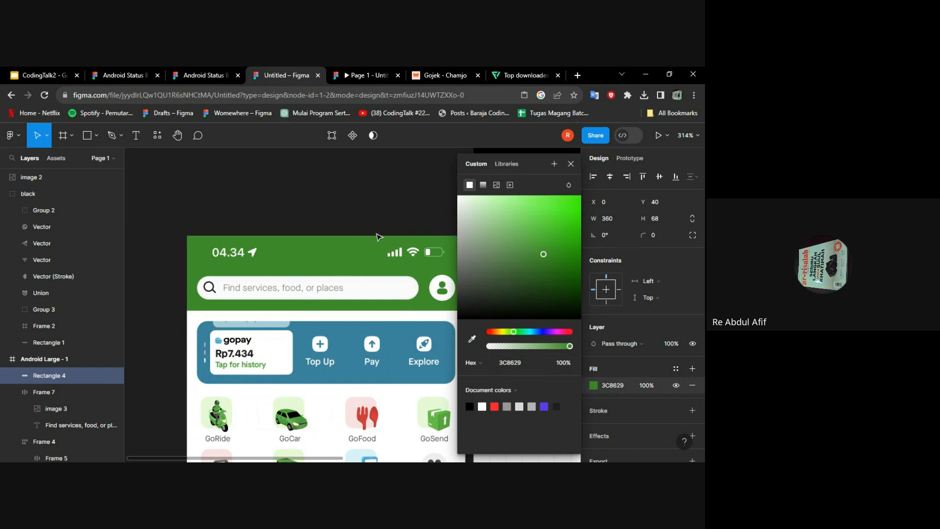
scroll(368, 236, "right", 6)
scroll(220, 294, "left", 2)
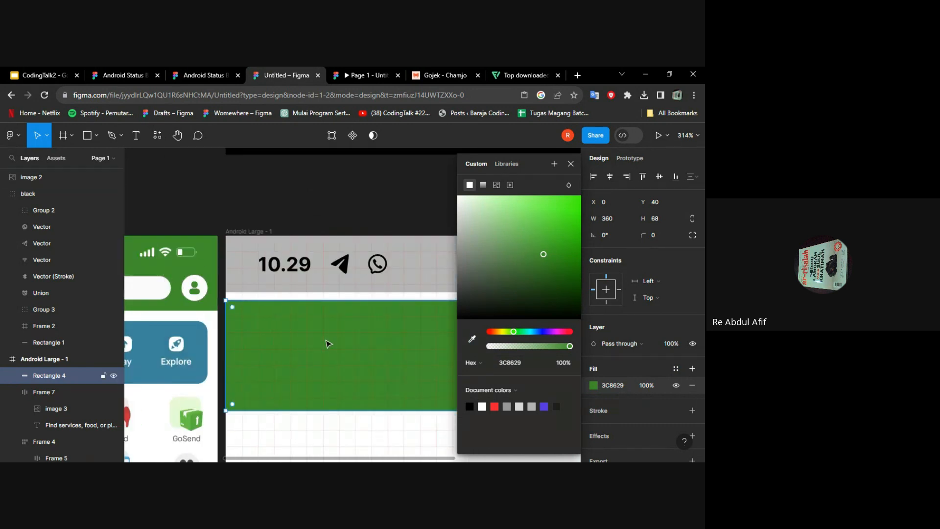
key("Escape")
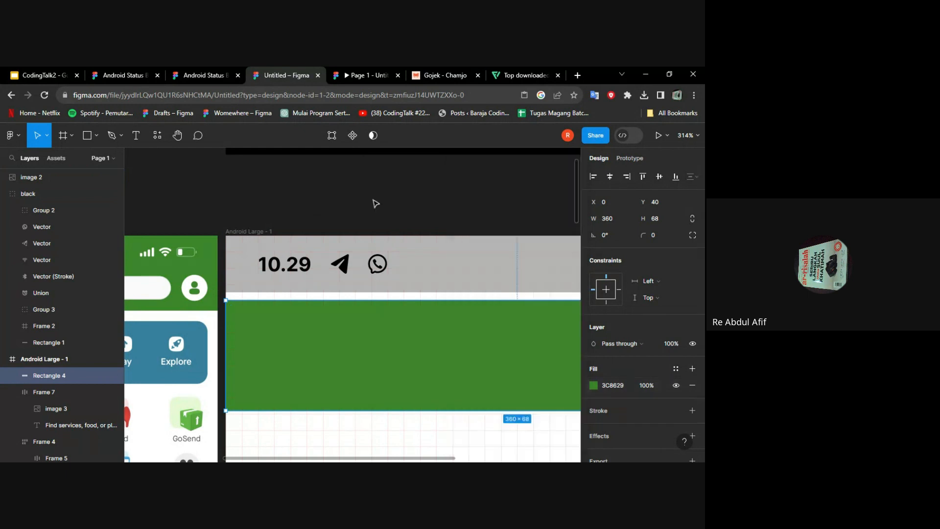
Step: Move the green rectangle up to about Y 25 so it overlaps the status bar, and send it to the back
scroll(374, 203, "down", 3)
left_click_drag(436, 294, 438, 283)
scroll(555, 297, "right", 2)
scroll(341, 268, "left", 1)
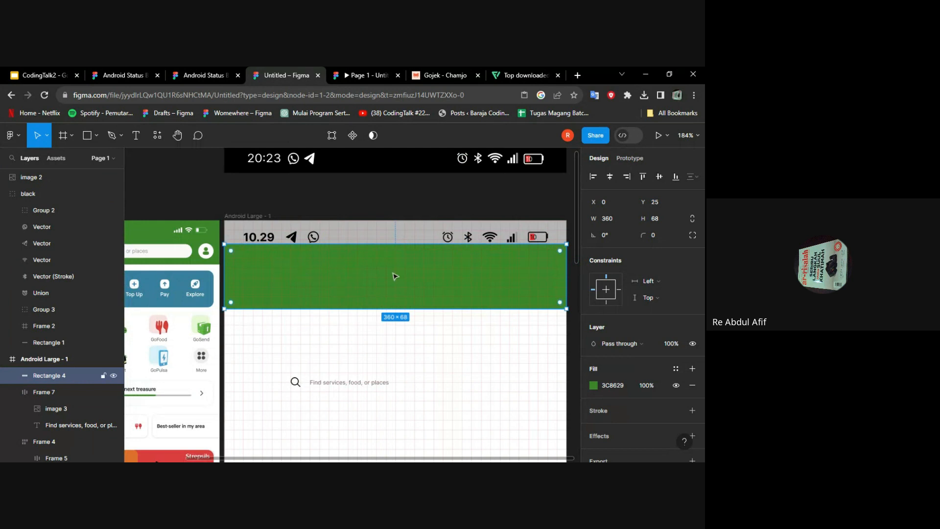
left_click(299, 236)
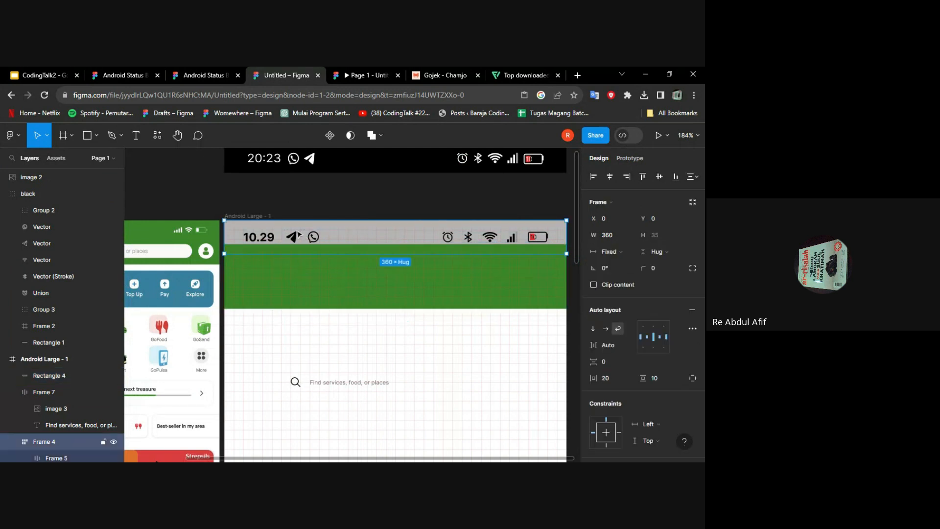
left_click(361, 271)
right_click(344, 272)
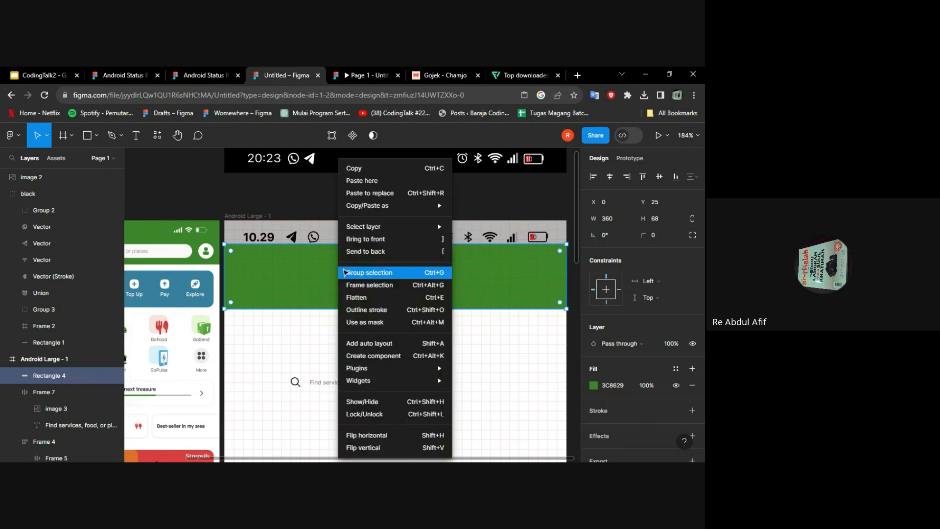
left_click(390, 252)
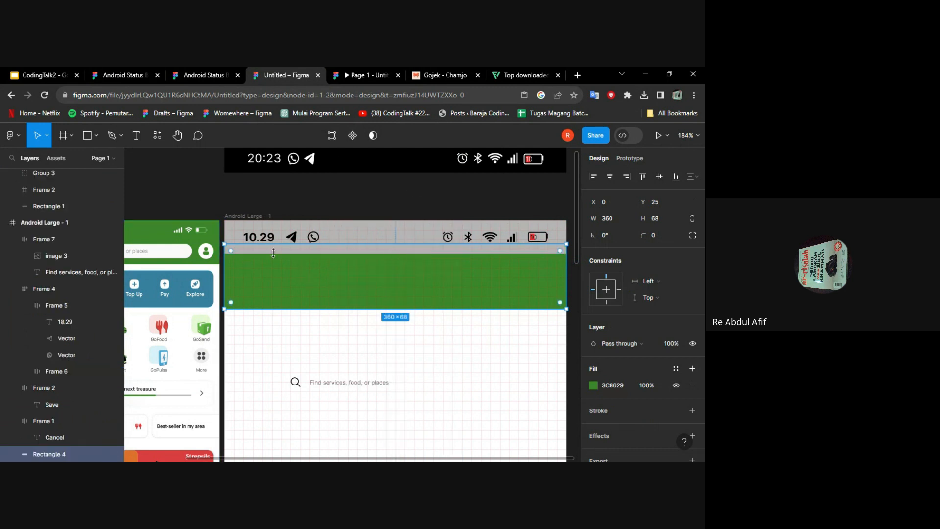
Step: Extend the green rectangle's lower edge downward to make the header taller, and deselect it
scroll(258, 253, "down", 5)
left_click_drag(352, 275, 361, 319)
scroll(356, 265, "up", 5)
left_click(406, 348)
Step: Move the search frame up onto the green header rectangle at about X 30, Y 63
scroll(386, 338, "down", 5)
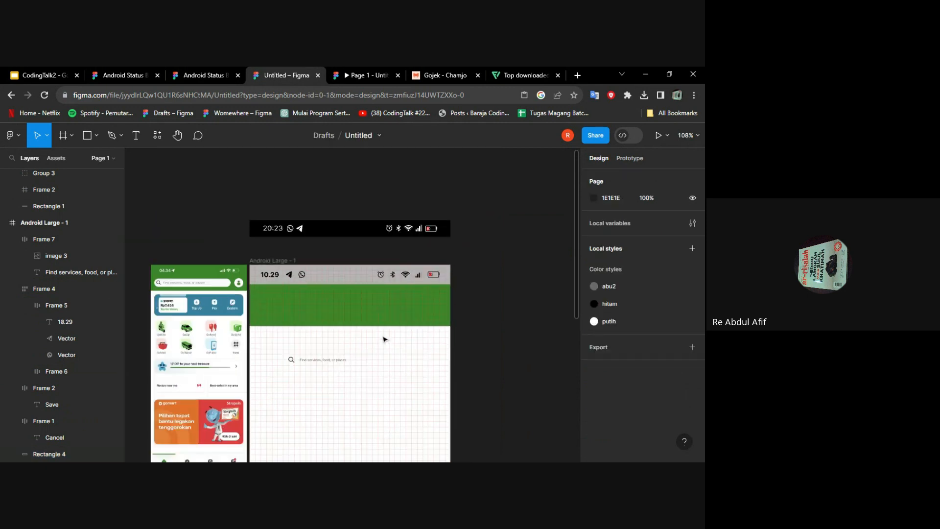
left_click(326, 363)
scroll(318, 366, "up", 3)
scroll(315, 369, "up", 5)
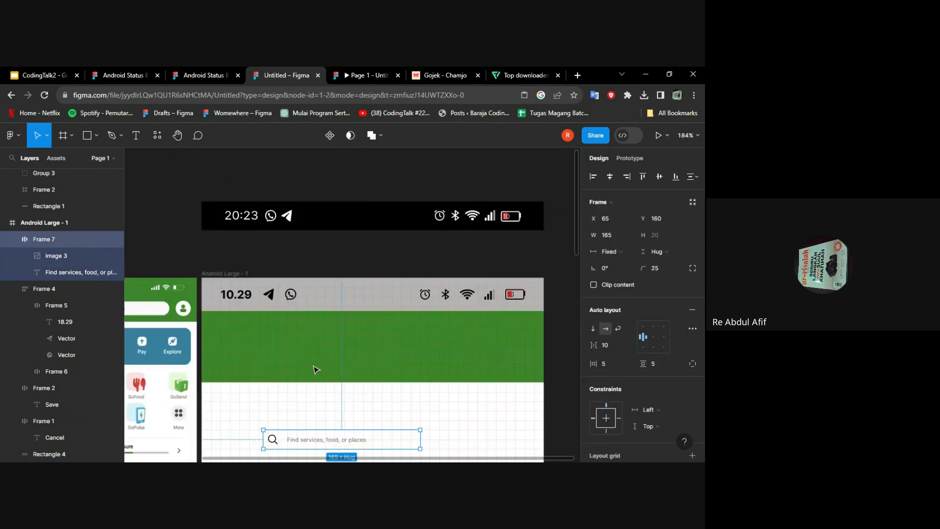
left_click_drag(338, 319, 295, 199)
scroll(296, 199, "up", 3)
scroll(295, 200, "down", 5)
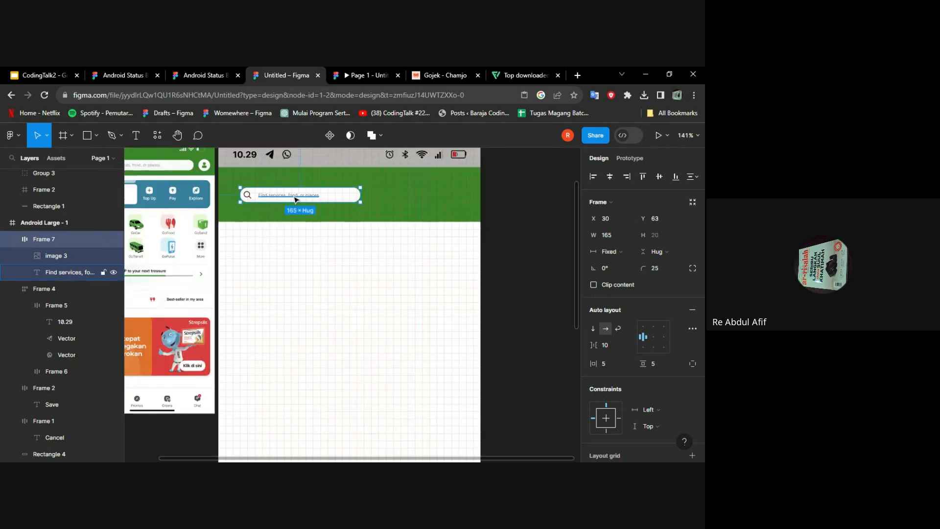
scroll(296, 199, "up", 2)
scroll(295, 199, "up", 3)
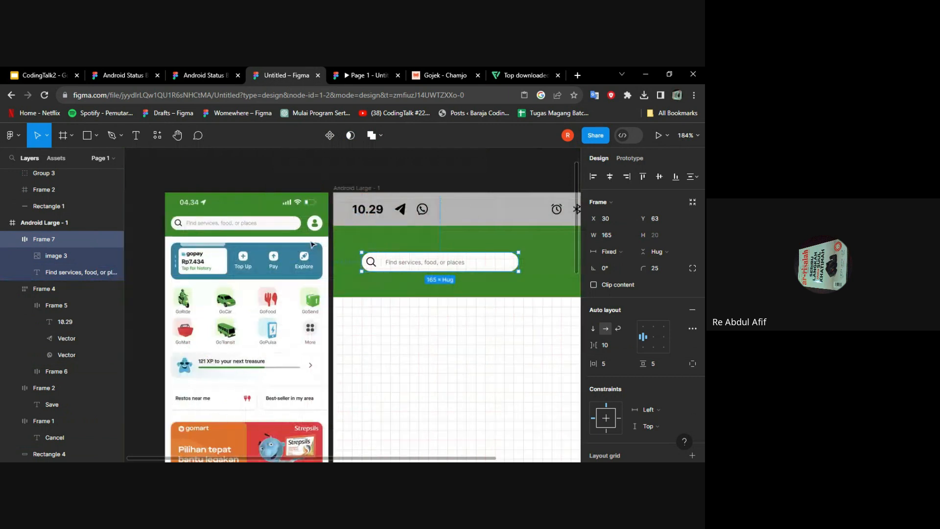
scroll(353, 240, "down", 3)
Step: Check the green header and search bar in the prototype preview, and return to the design file
left_click(367, 71)
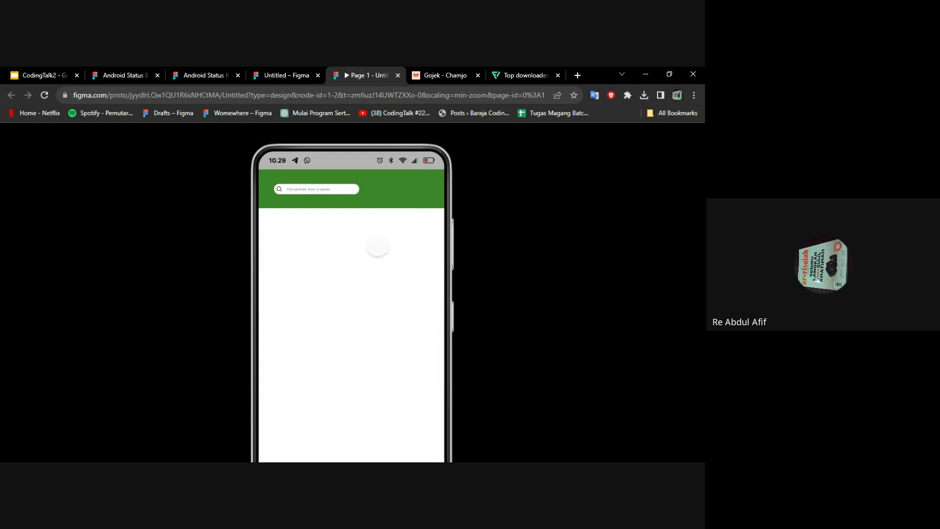
left_click(287, 73)
scroll(439, 324, "up", 2)
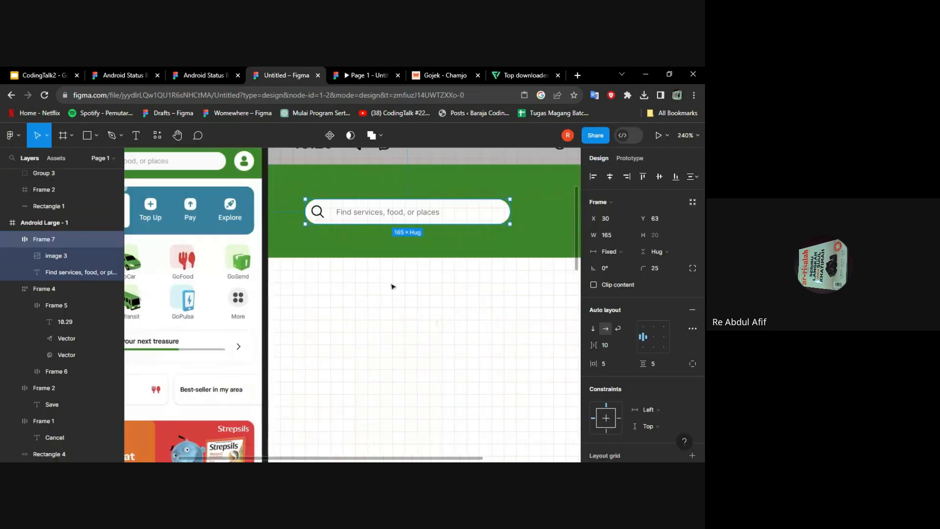
scroll(392, 287, "down", 2)
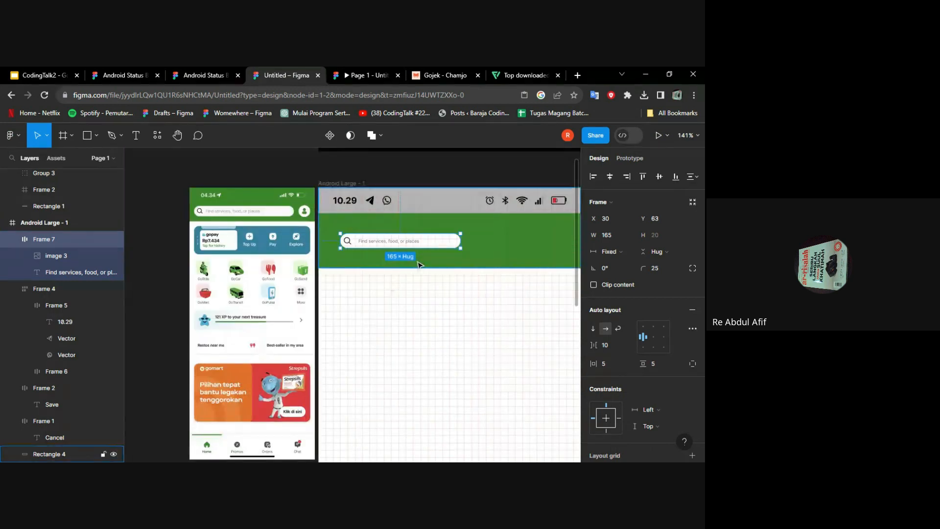
Step: Widen the search frame in the green header to 257 and move it to X 20, Y 60
scroll(367, 254, "right", 3)
left_click_drag(401, 241, 467, 240)
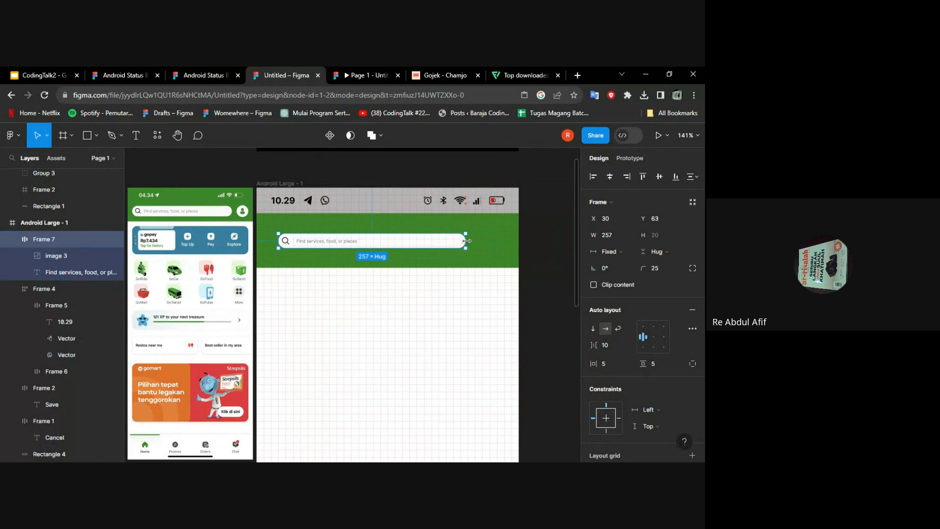
scroll(310, 237, "up", 5)
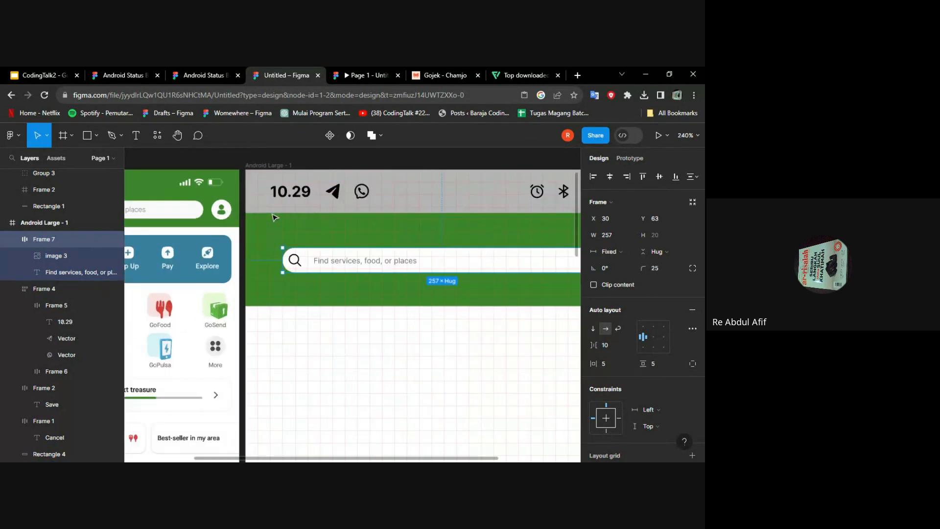
left_click_drag(368, 263, 327, 259)
scroll(326, 258, "up", 5)
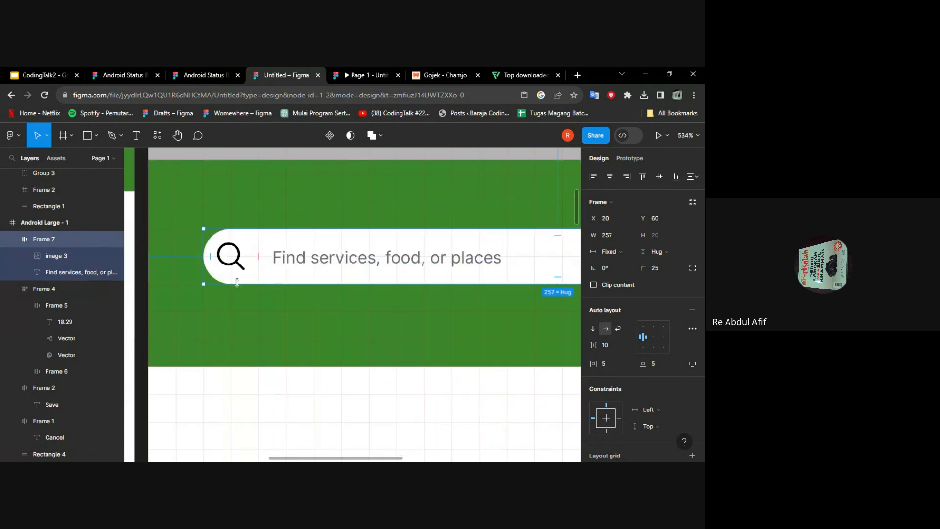
scroll(306, 253, "down", 10)
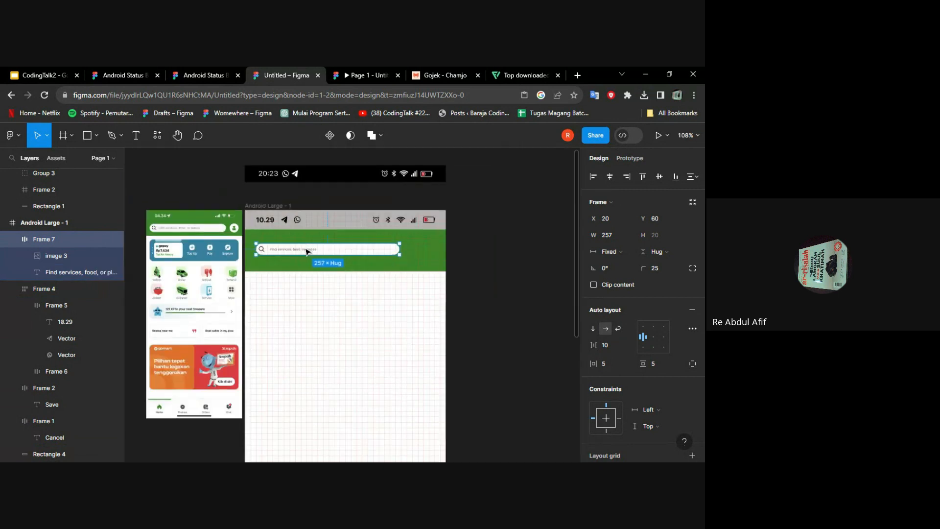
scroll(306, 252, "up", 2)
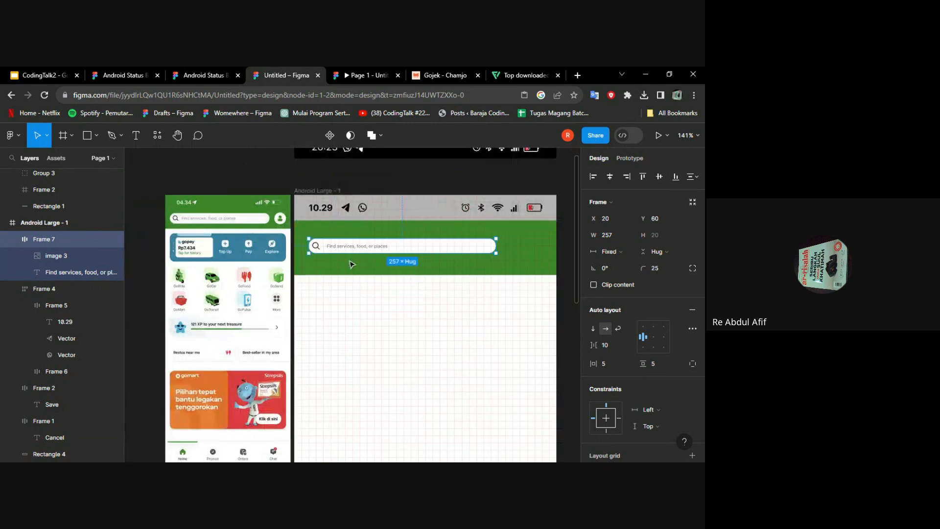
Step: Deselect the search frame, check its new width and position in the prototype preview, and return to the design file
left_click(454, 324)
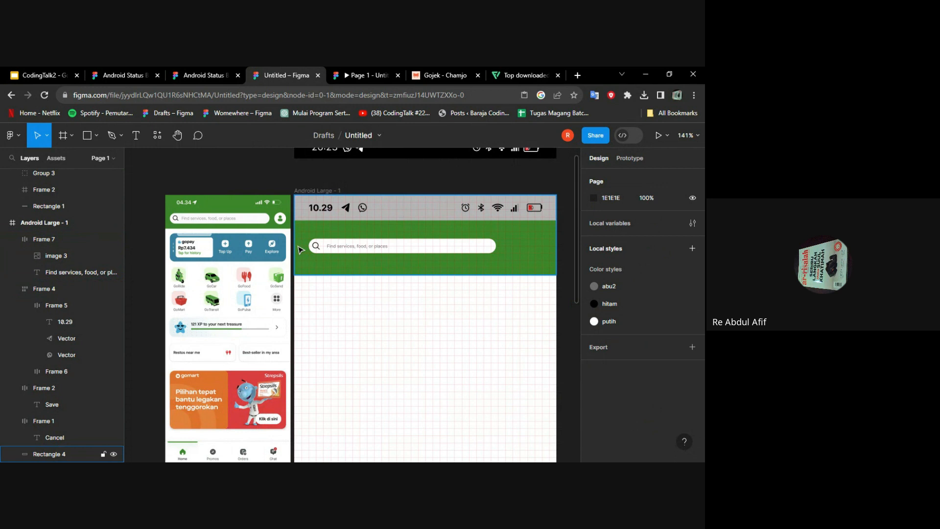
left_click(363, 70)
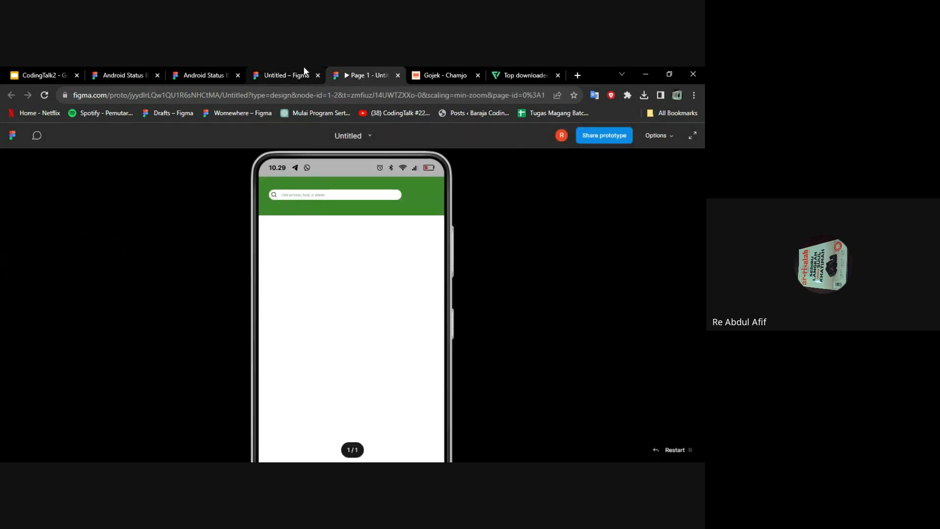
left_click(304, 71)
Step: Stretch the search frame's lower edge downward to give it a fixed height of 30
scroll(388, 243, "up", 5)
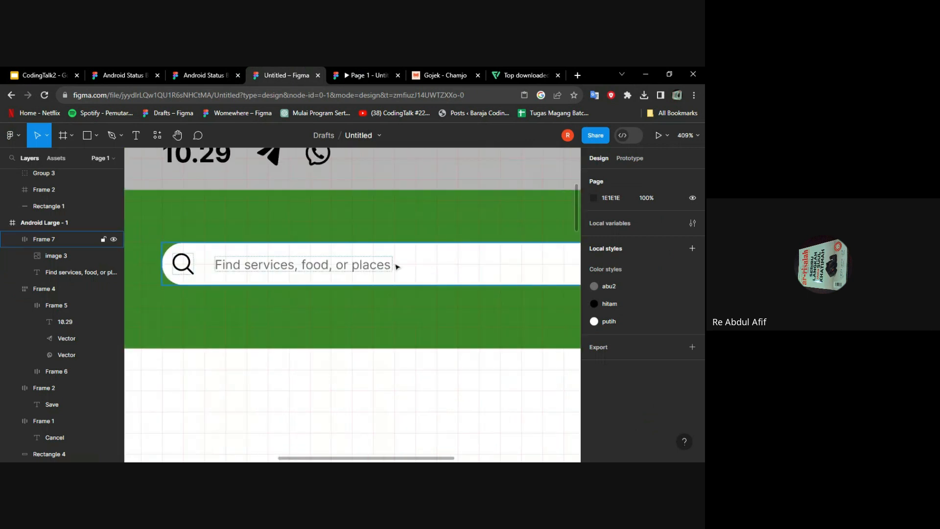
left_click(397, 267)
scroll(402, 268, "down", 4)
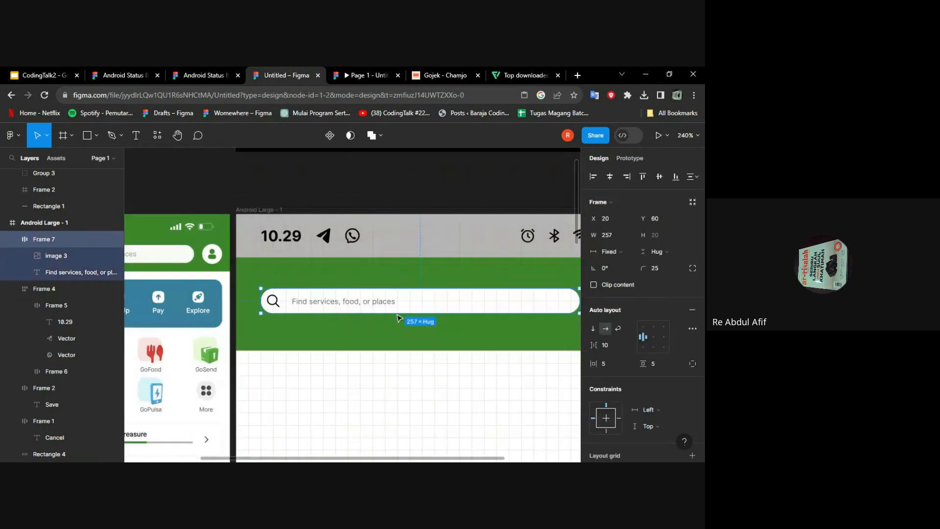
left_click_drag(397, 316, 402, 325)
scroll(401, 324, "right", 1)
scroll(402, 326, "left", 2)
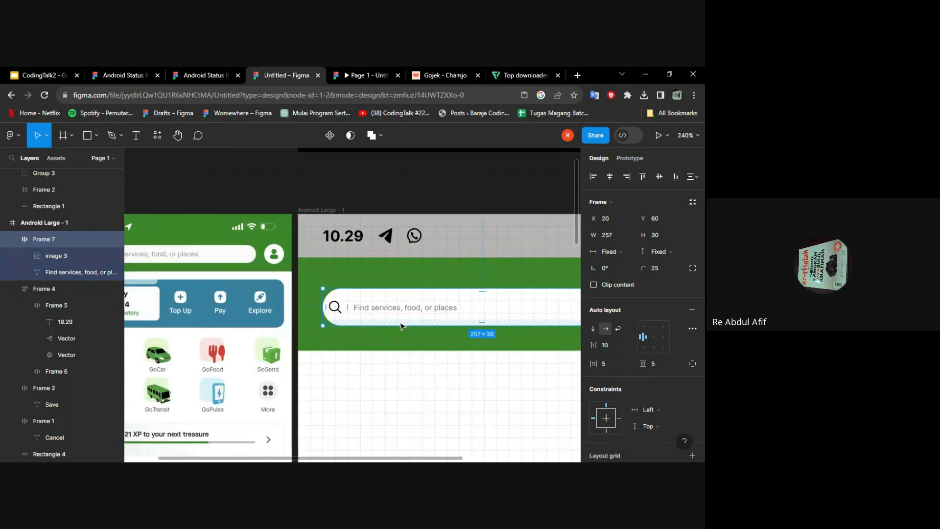
Step: Set the font size of the "Find services, food, or places" text to 8 and deselect it
scroll(400, 326, "up", 2)
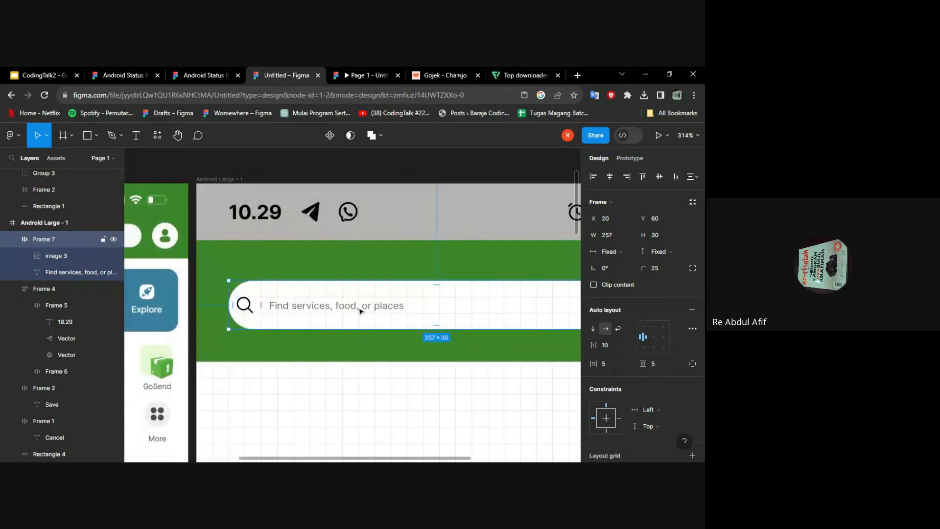
left_click(361, 311)
left_click(670, 354)
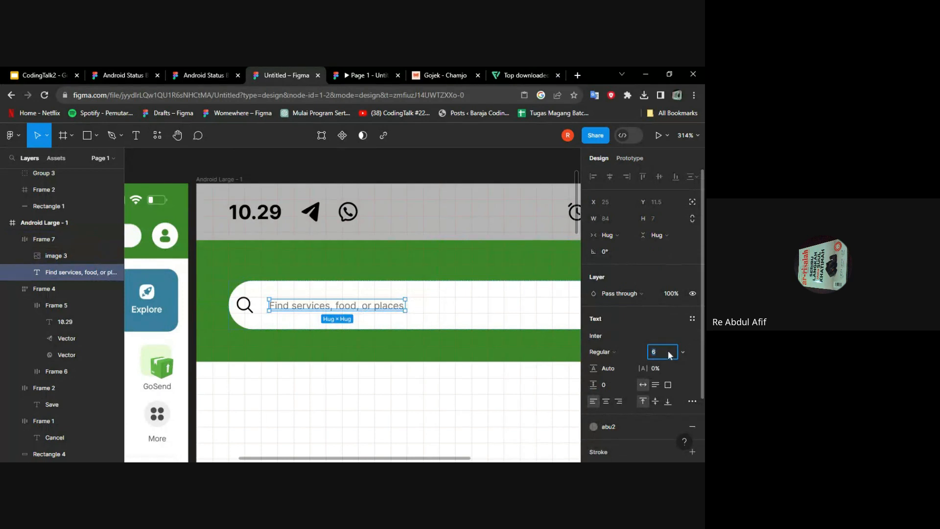
type("8")
key("Return")
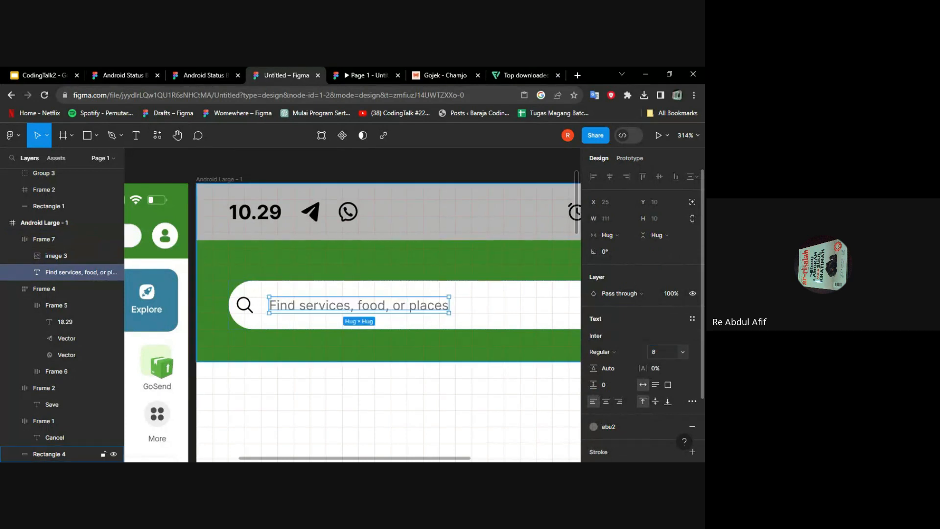
left_click(510, 411)
scroll(419, 295, "down", 3)
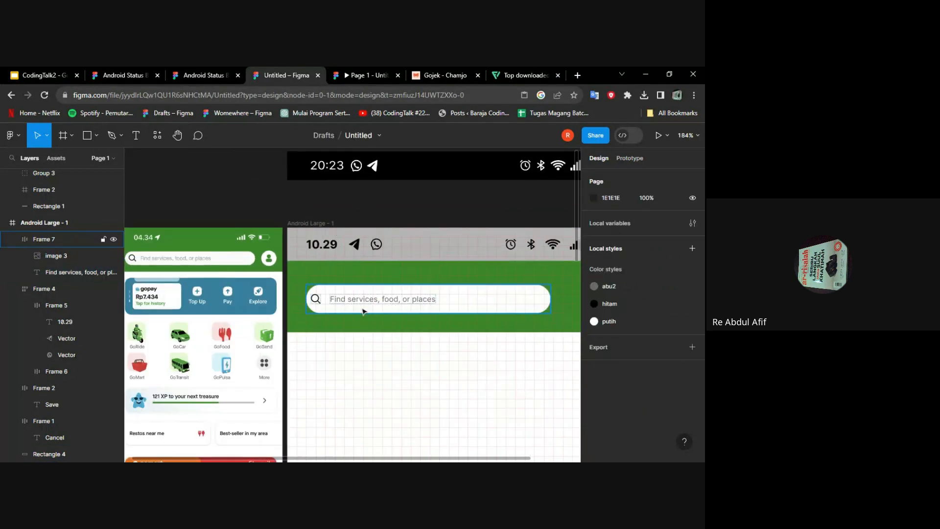
Step: Set the search frame's horizontal auto-layout padding to 10 and deselect the frame
scroll(343, 306, "left", 2)
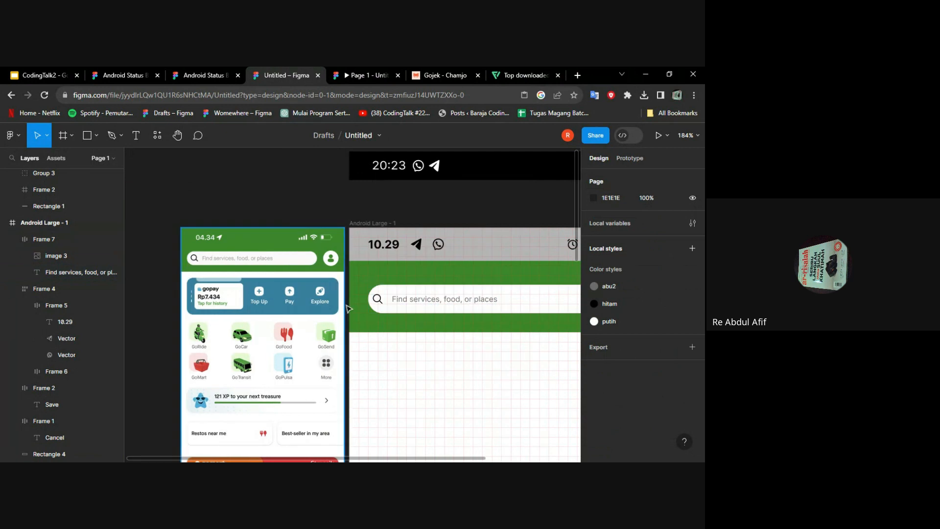
scroll(348, 309, "right", 4)
left_click(300, 298)
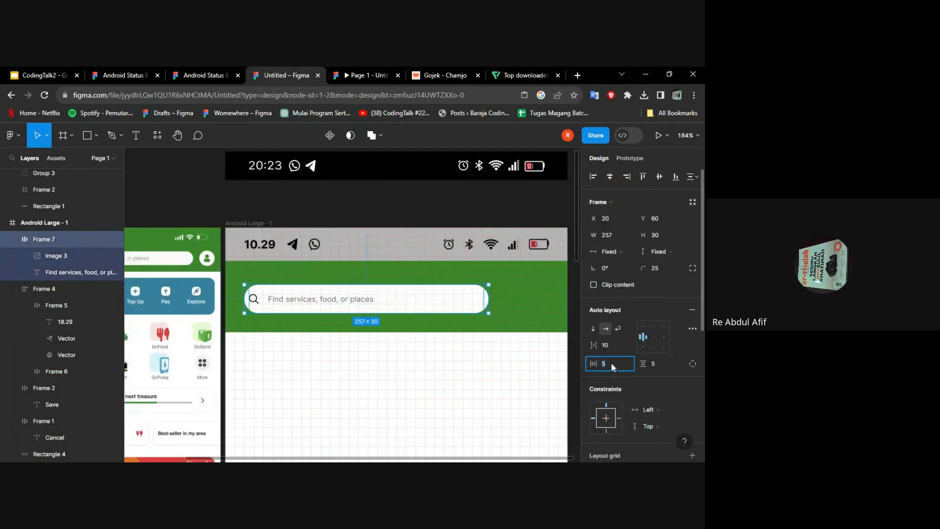
type("10")
key("Return")
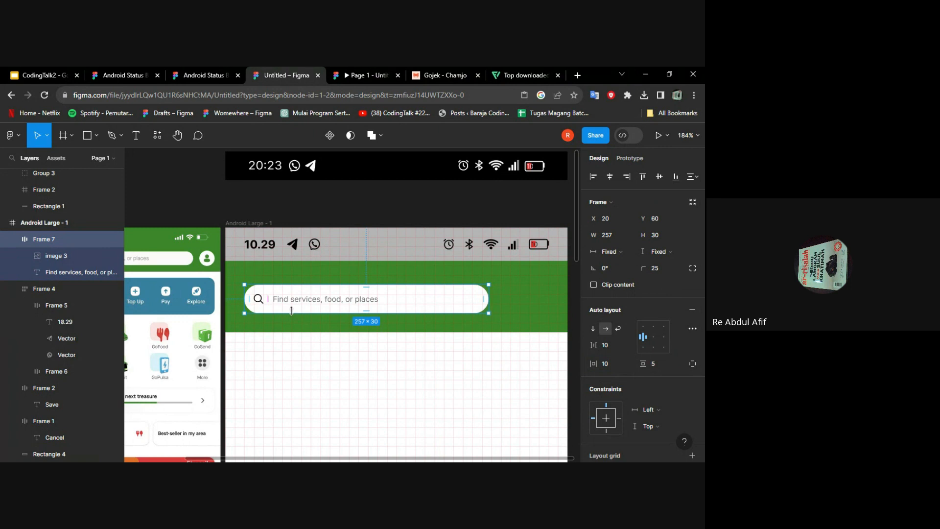
scroll(294, 314, "down", 2)
scroll(339, 322, "up", 4)
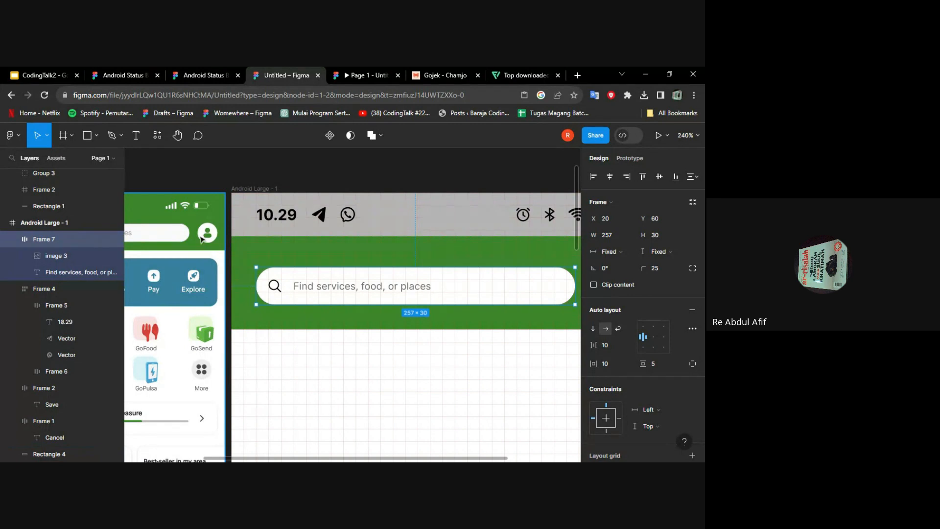
scroll(283, 274, "right", 5)
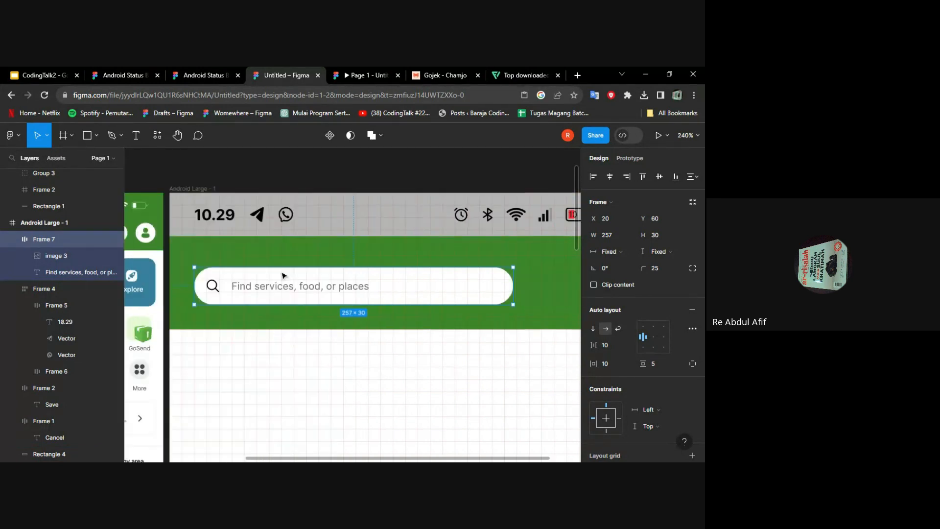
left_click(333, 355)
Step: Switch to Flaticon, close the search icon's details, and open the solid user icon with a square-bottomed body
scroll(333, 355, "left", 3)
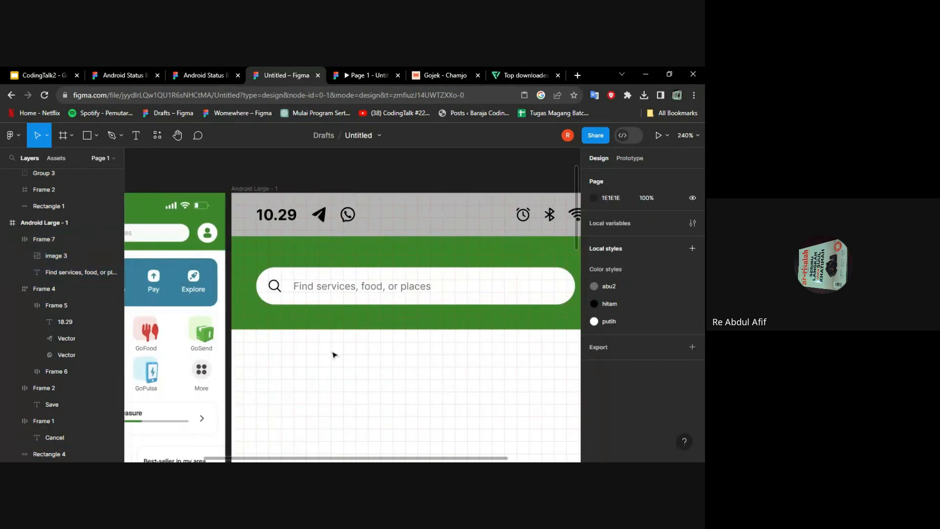
scroll(333, 356, "down", 1)
scroll(333, 355, "down", 2)
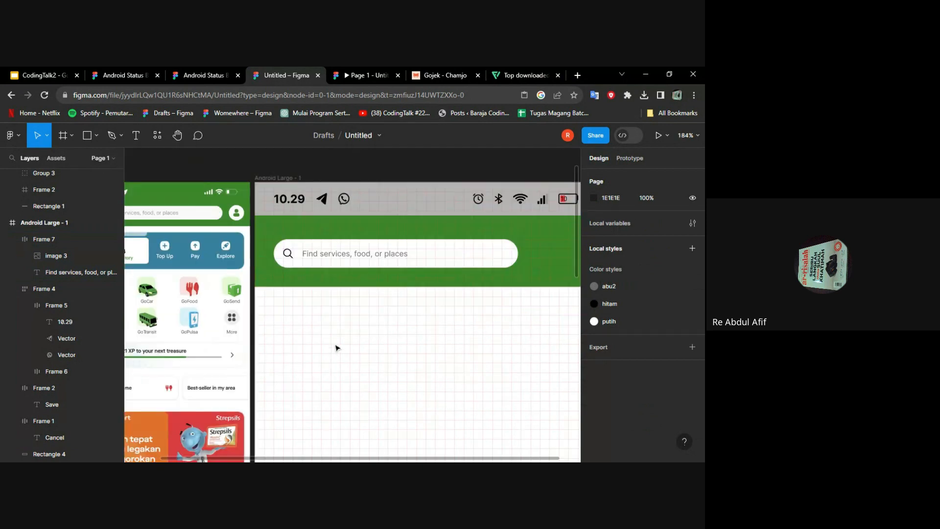
scroll(336, 345, "down", 1)
scroll(336, 342, "up", 1)
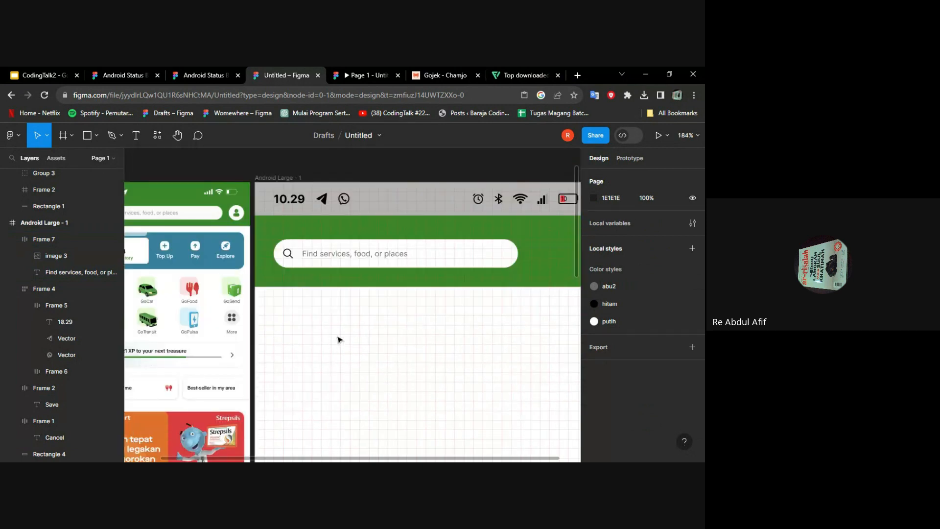
left_click(519, 74)
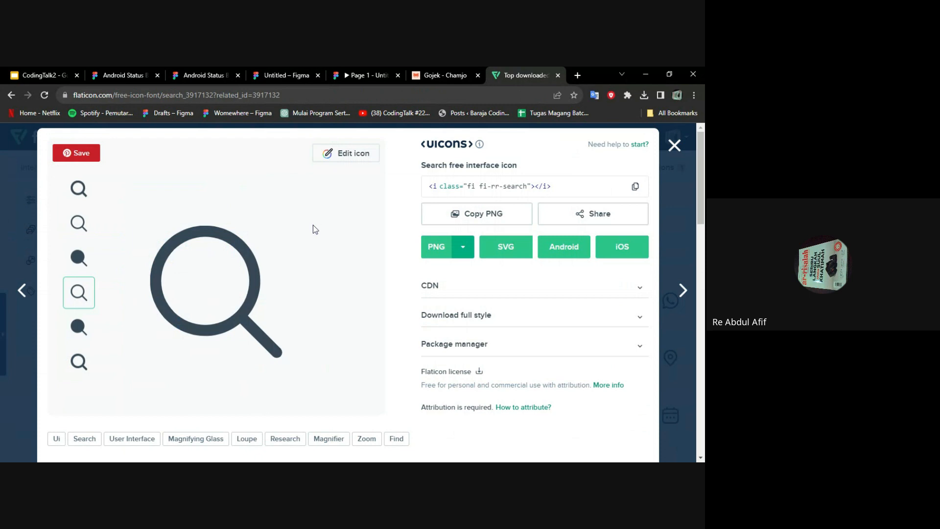
left_click(675, 146)
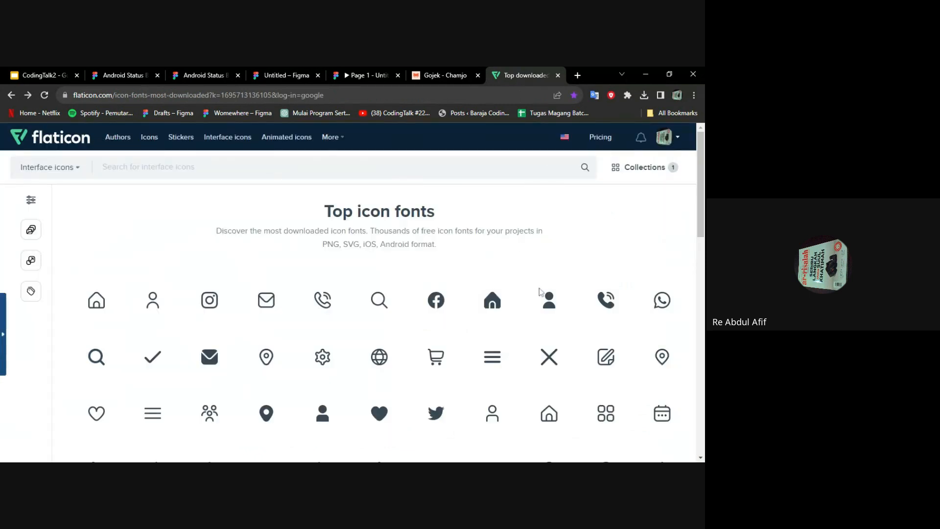
scroll(409, 353, "down", 2)
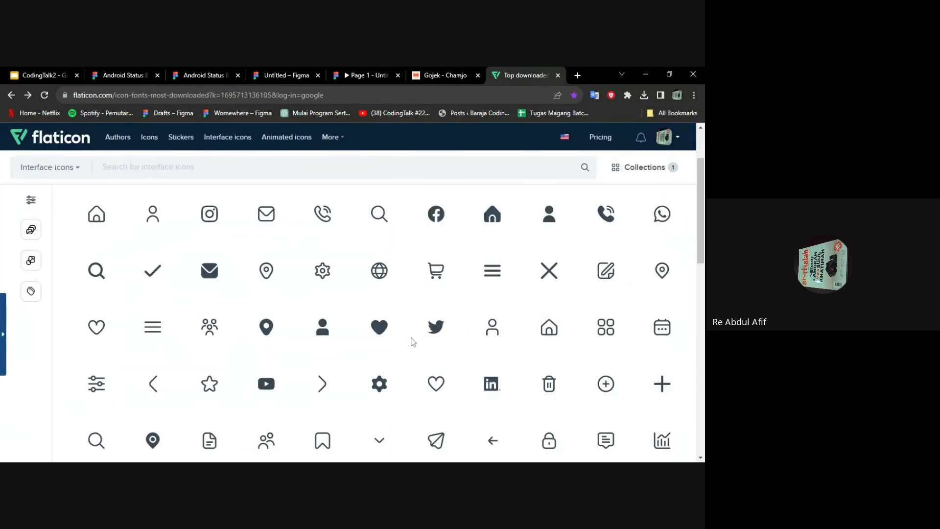
left_click(322, 327)
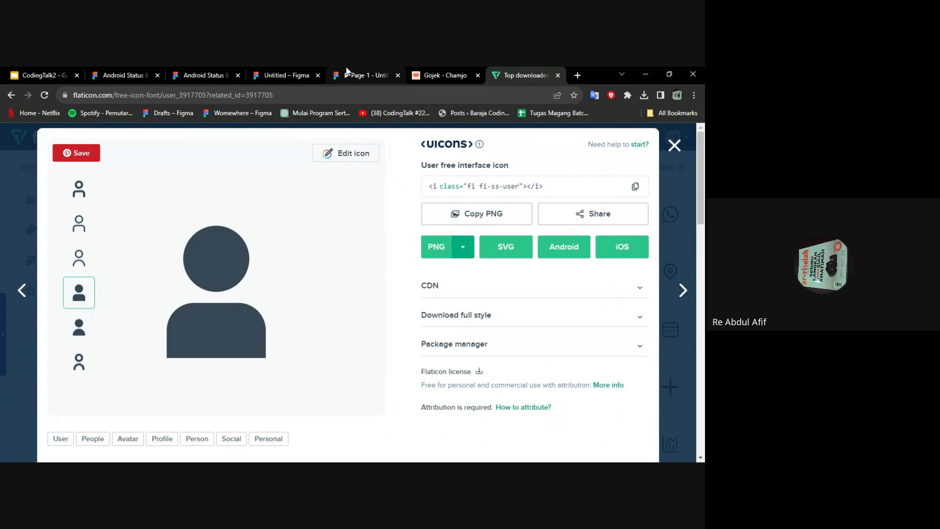
Step: Copy the green header rectangle's fill colour code from the Figma design, and return to the user icon on Flaticon
left_click(297, 73)
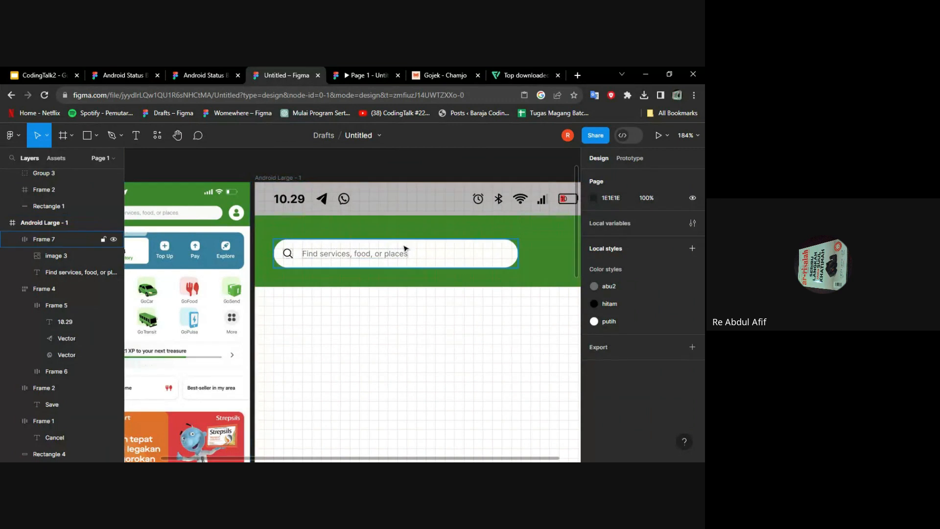
left_click(533, 250)
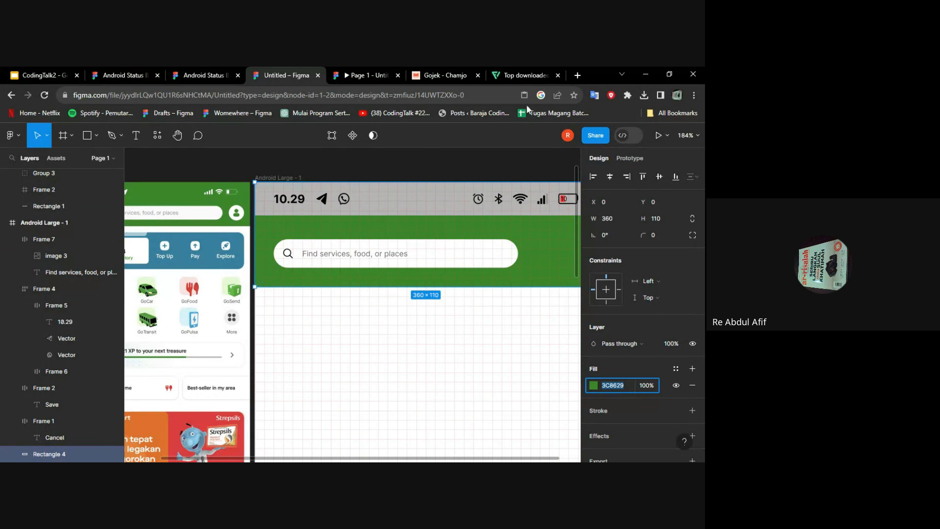
left_click(526, 75)
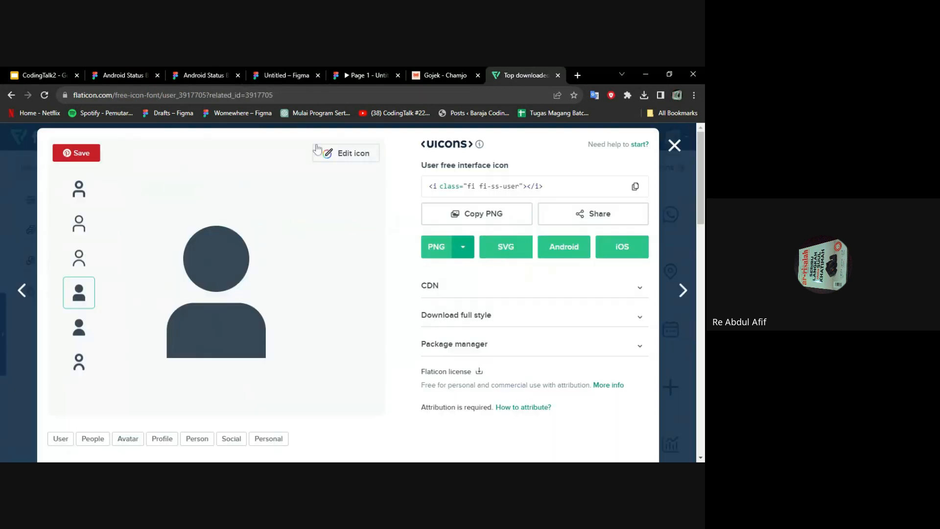
Step: Open the user icon in Flaticon's editor and recolour it with hex 3C8629
left_click(346, 153)
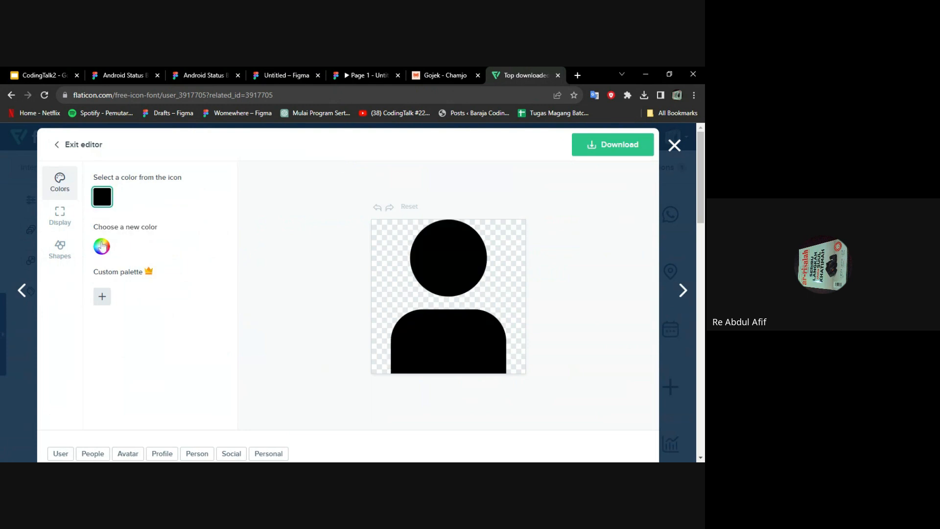
left_click(102, 247)
left_click_drag(219, 343, 191, 343)
type("3C8629")
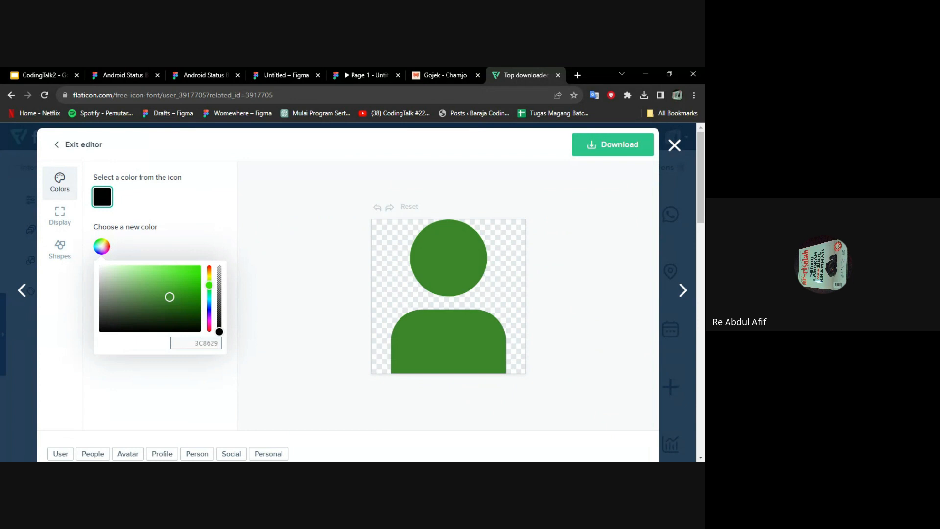
Step: Download the green user icon as a 512px PNG and switch back to the Figma design file
left_click(600, 147)
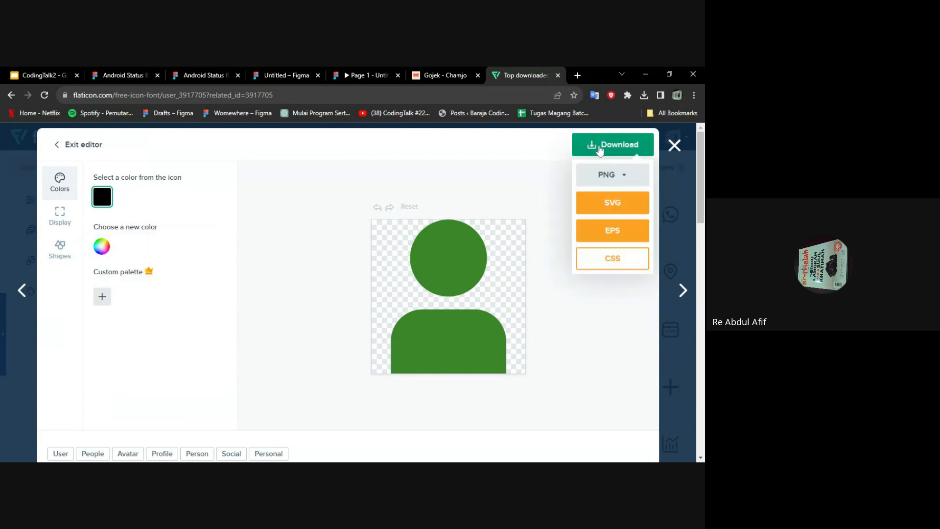
left_click(622, 177)
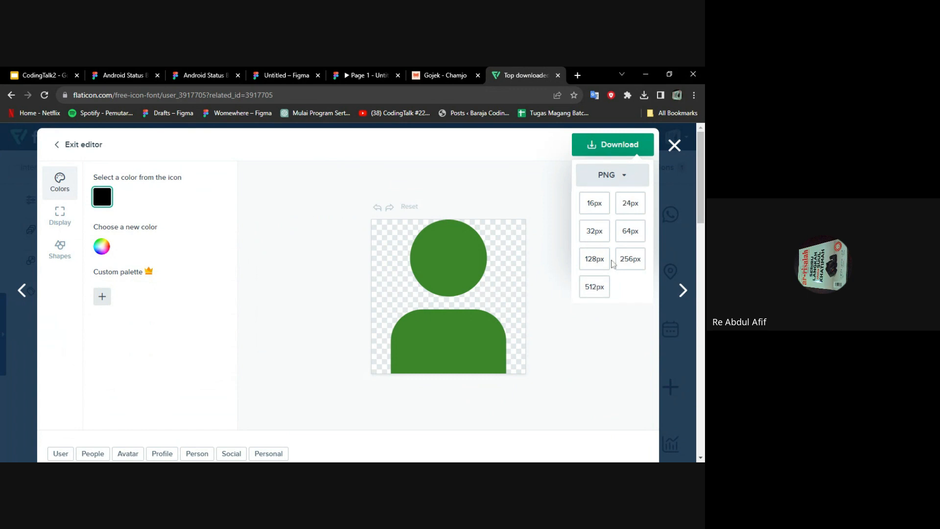
left_click(597, 289)
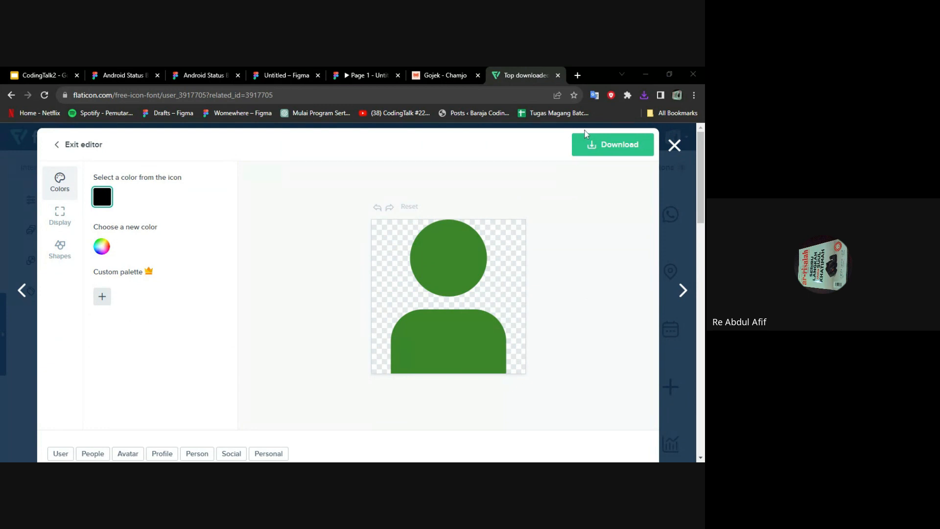
left_click(299, 73)
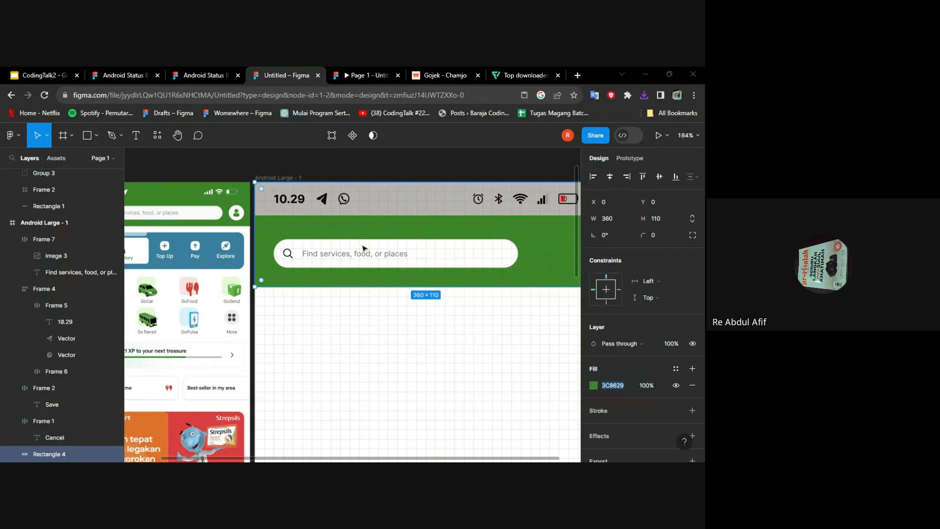
Step: Paste the green user icon into the Android Large frame, scale it to 33 × 33, and place it below the green header
key("ctrl+v")
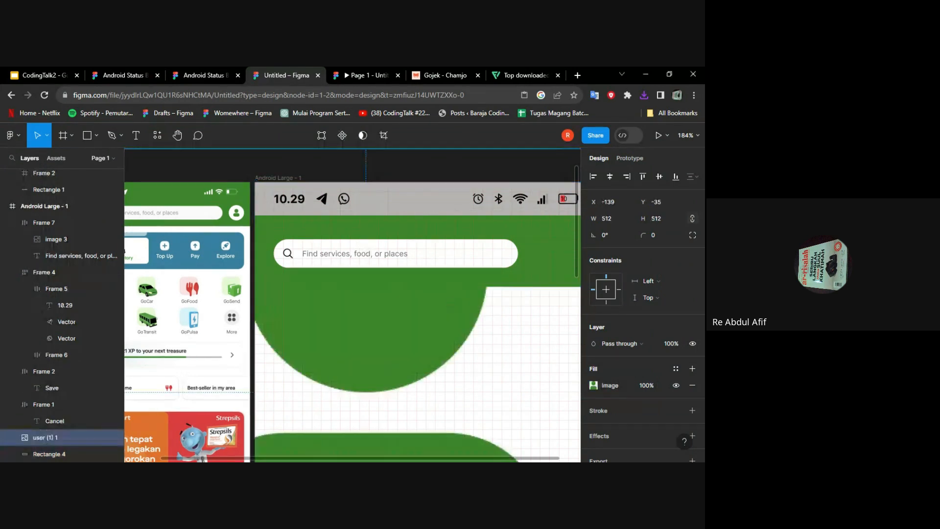
scroll(407, 315, "down", 3)
scroll(409, 316, "down", 3)
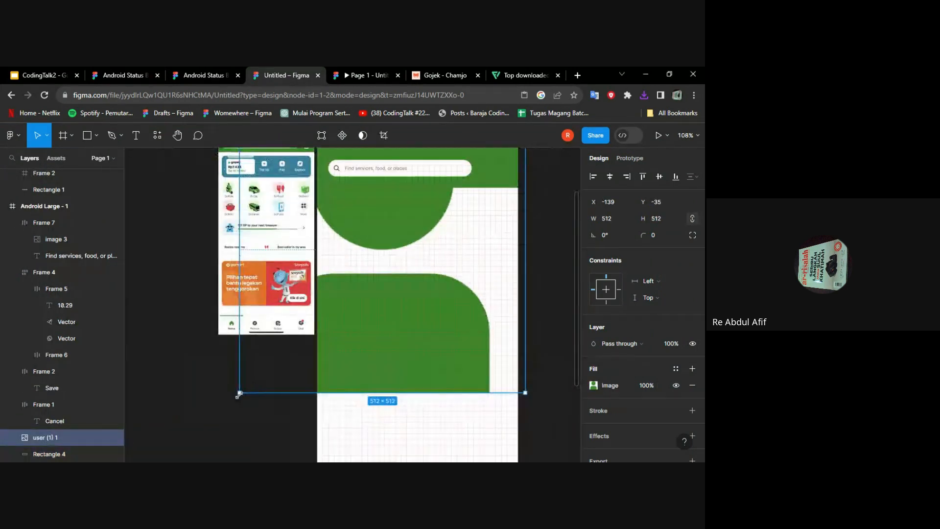
left_click_drag(239, 392, 459, 167)
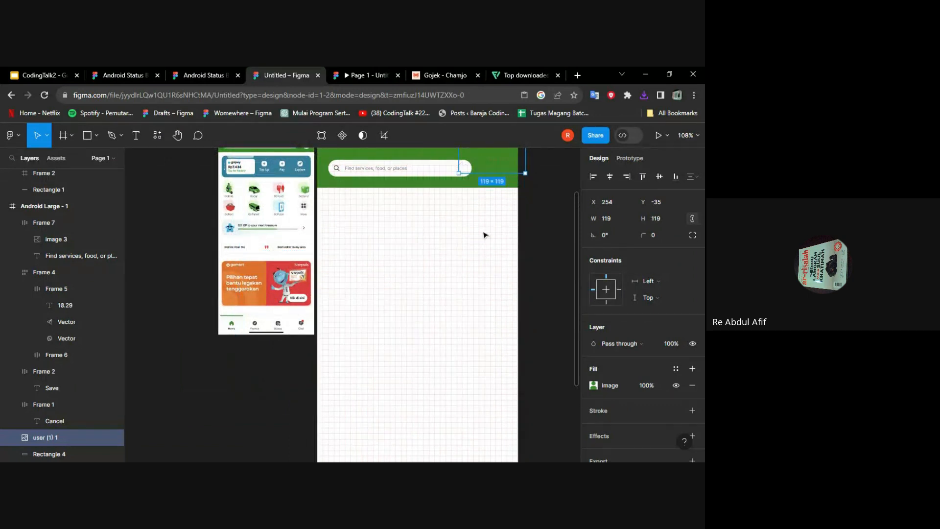
scroll(486, 235, "up", 1)
left_click_drag(496, 225, 467, 282)
scroll(472, 284, "up", 1)
scroll(387, 252, "up", 2)
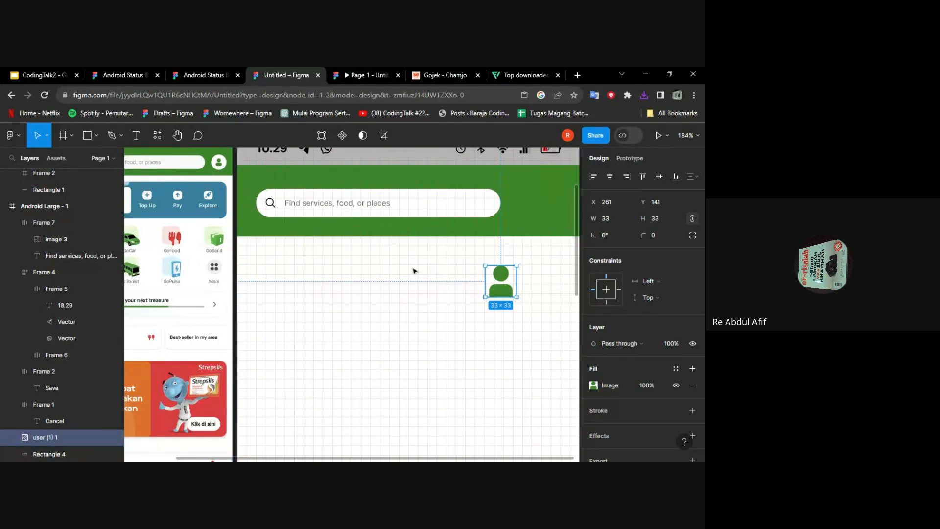
Step: Wrap the user icon in an auto layout frame and set the frame's corner radius to 50
scroll(414, 271, "right", 3)
scroll(440, 270, "up", 5)
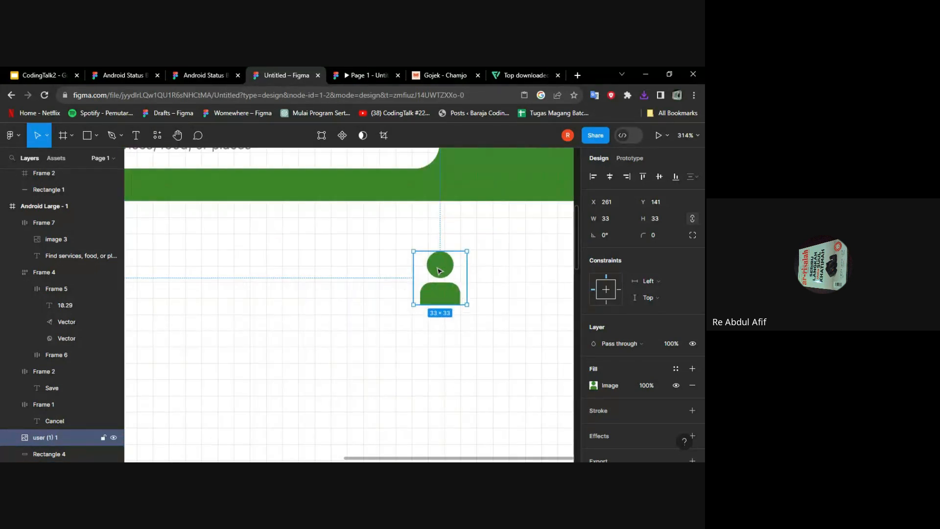
right_click(439, 270)
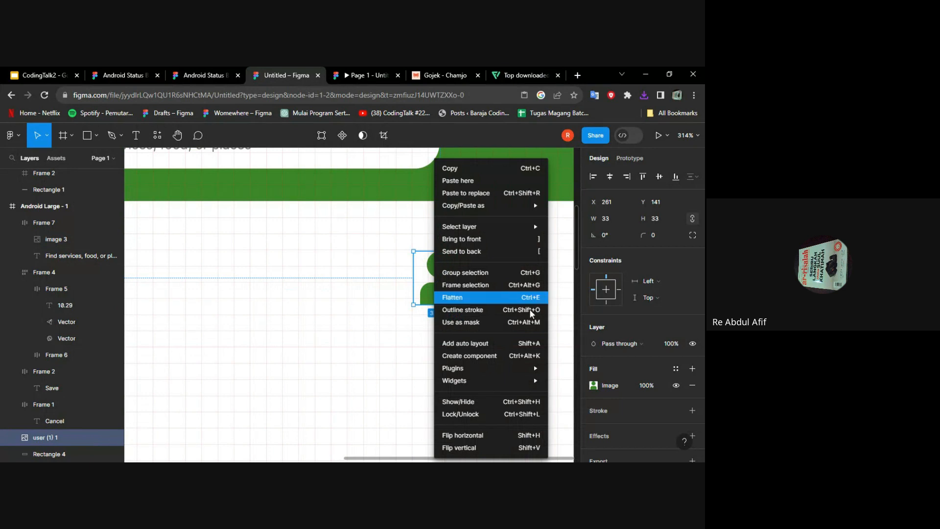
left_click(495, 344)
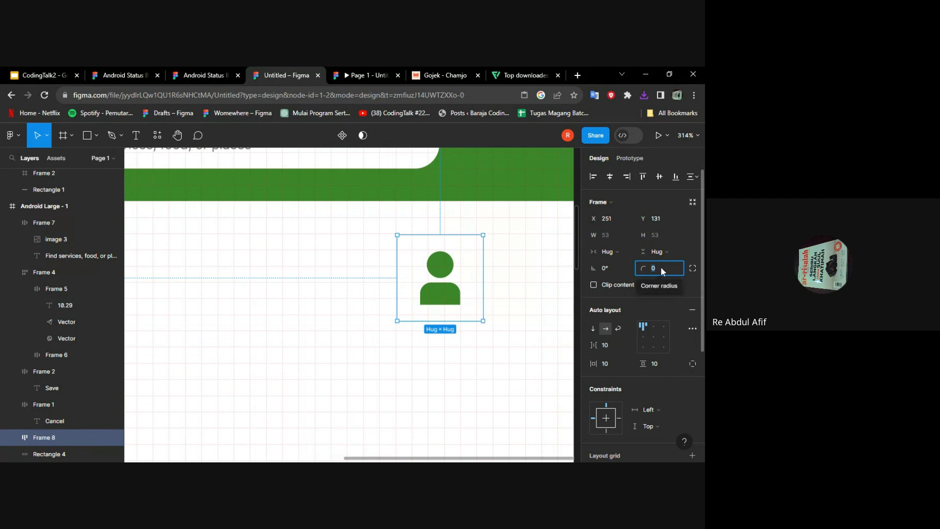
key("Return")
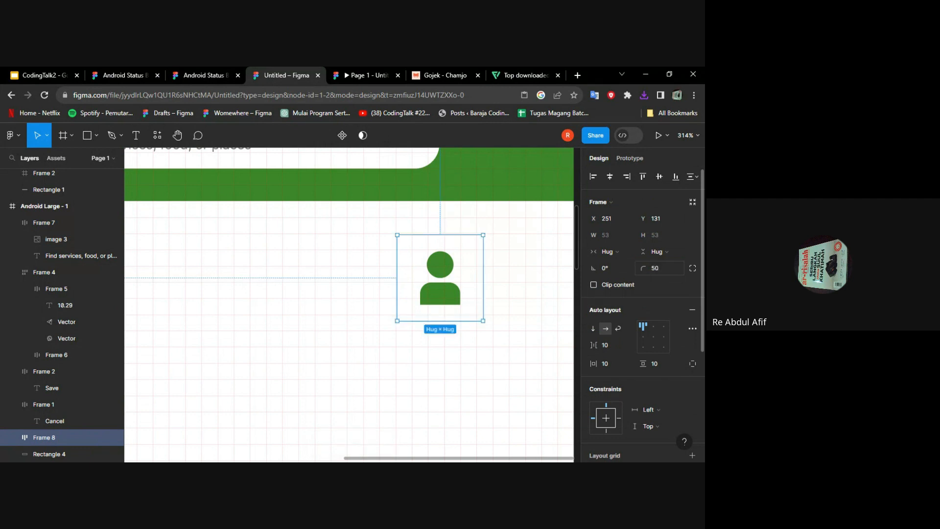
Step: Bring the user icon's frame to the front and place it directly under the green header, at about X 267, Y 110
scroll(502, 300, "up", 3)
left_click_drag(452, 274, 472, 329)
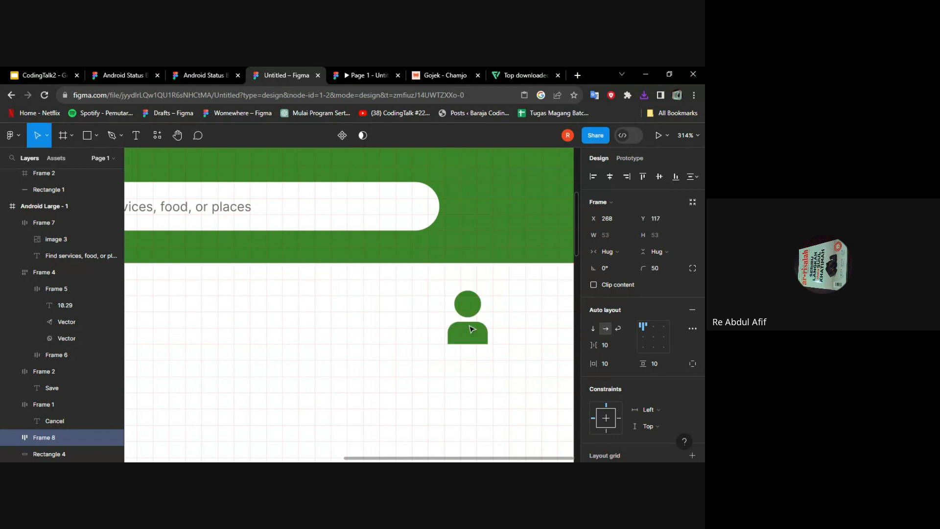
right_click(472, 329)
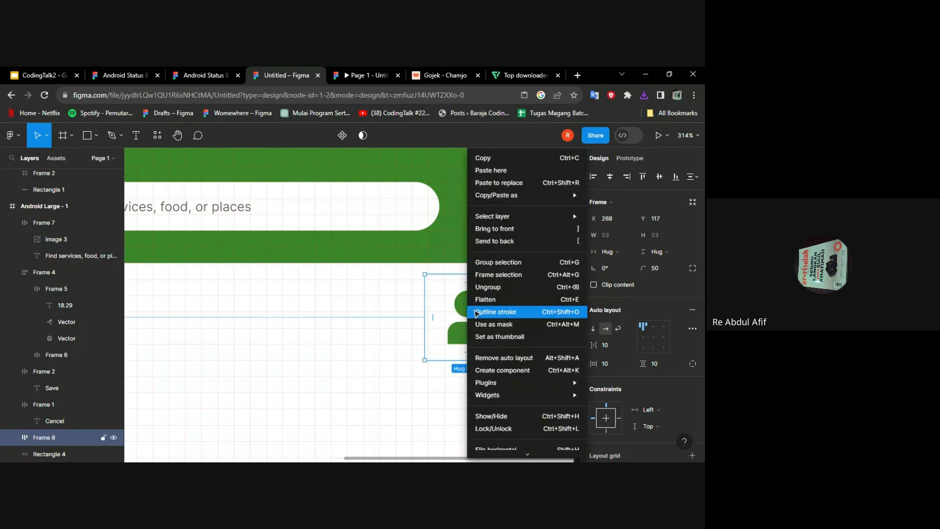
left_click(527, 229)
left_click_drag(480, 318, 477, 295)
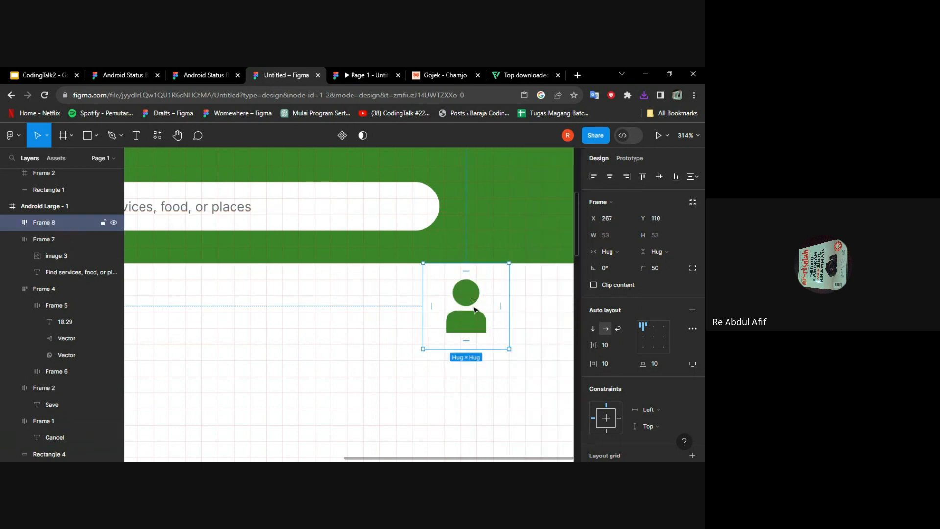
Step: Fill the user icon's frame with the putih colour style and move it onto the header beside the search bar
scroll(652, 302, "down", 4)
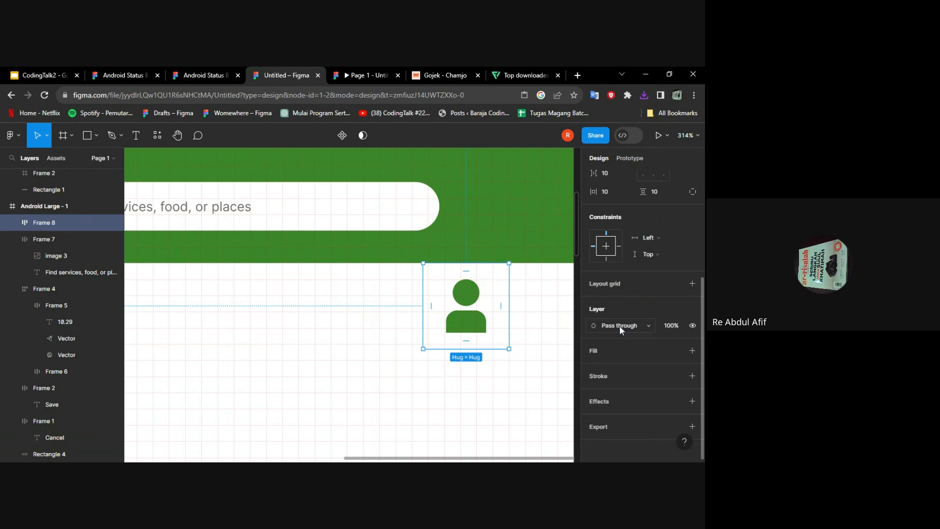
left_click(692, 351)
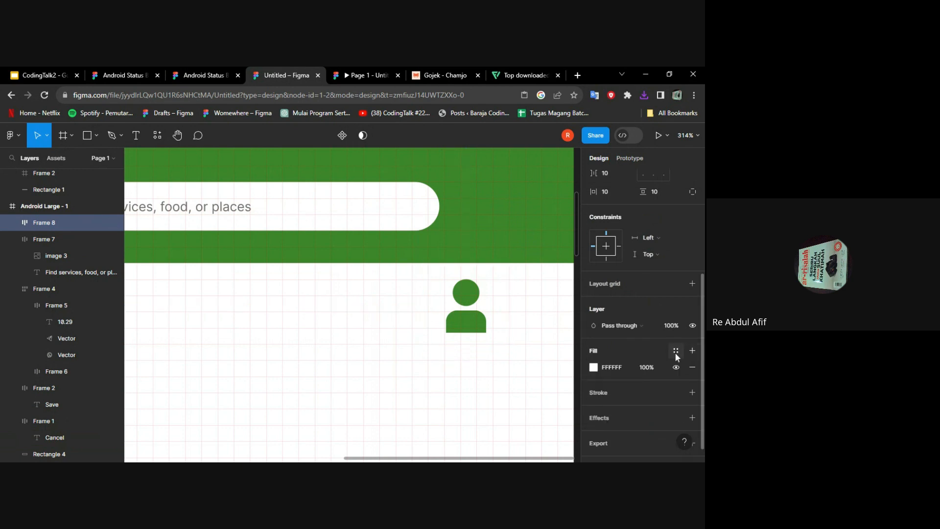
left_click(676, 351)
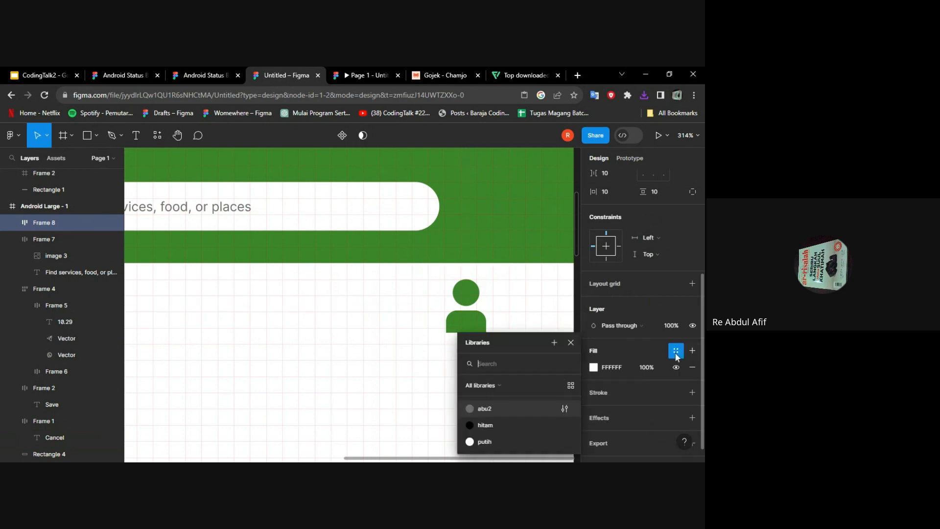
left_click(485, 441)
left_click_drag(478, 298, 520, 196)
scroll(517, 215, "down", 5)
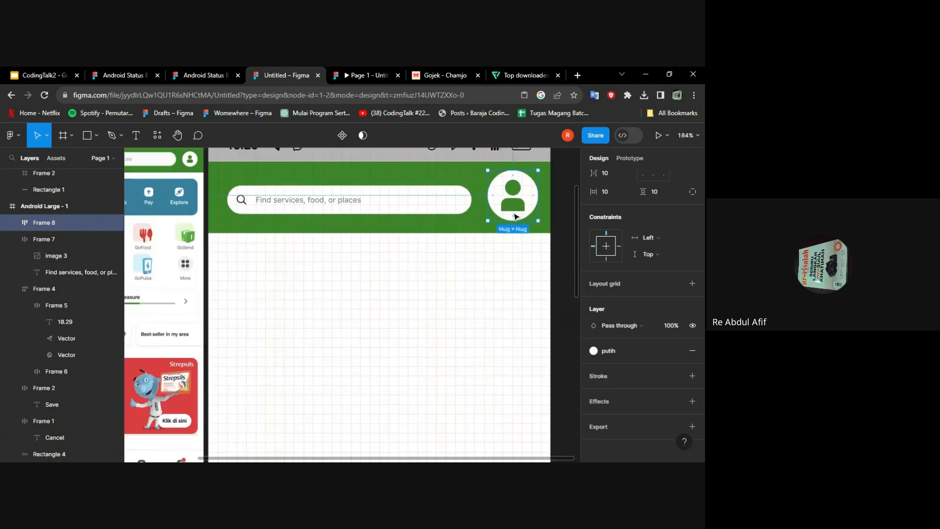
Step: Compare the profile button with the one in the reference Gojek screenshot
left_click(506, 298)
scroll(383, 237, "left", 3)
scroll(383, 236, "up", 1)
scroll(382, 230, "up", 5)
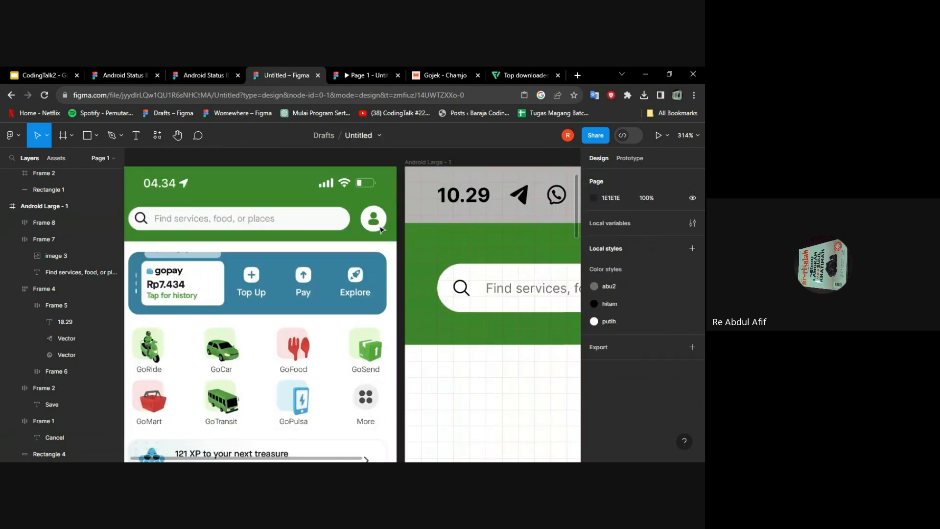
scroll(381, 227, "down", 3)
scroll(380, 227, "right", 4)
scroll(275, 246, "left", 1)
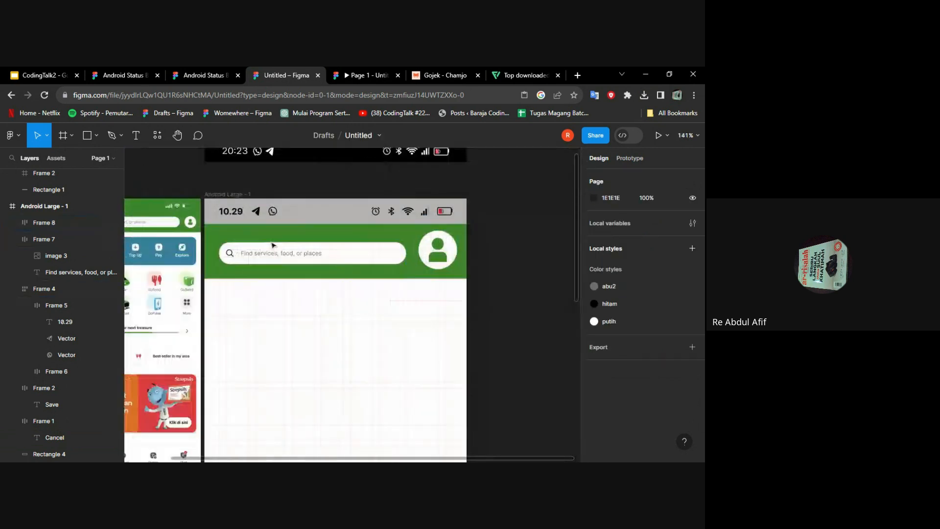
scroll(273, 245, "up", 2)
scroll(424, 244, "up", 5)
scroll(424, 245, "down", 3)
scroll(424, 245, "up", 3)
left_click(421, 270)
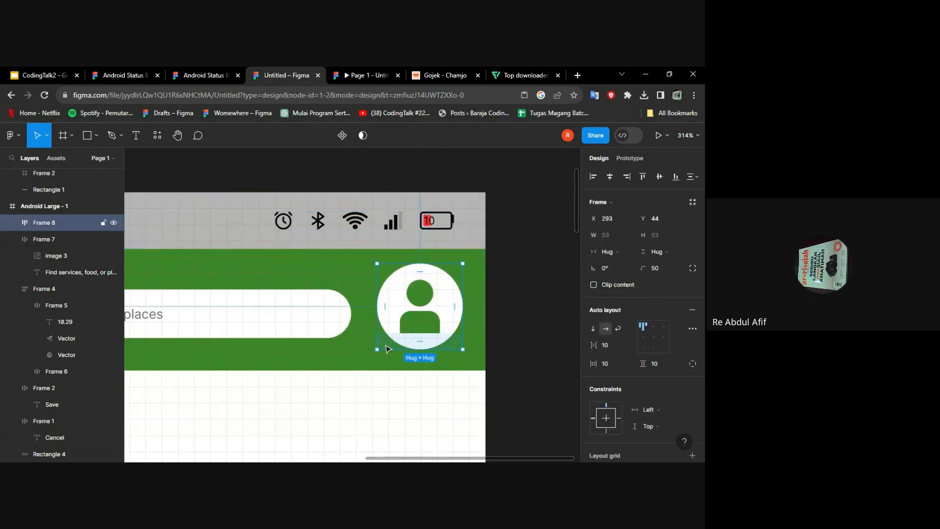
mouse_move(376, 349)
left_mouse_down()
mouse_move(396, 329)
mouse_move(377, 348)
mouse_move(387, 334)
mouse_move(387, 348)
left_mouse_up()
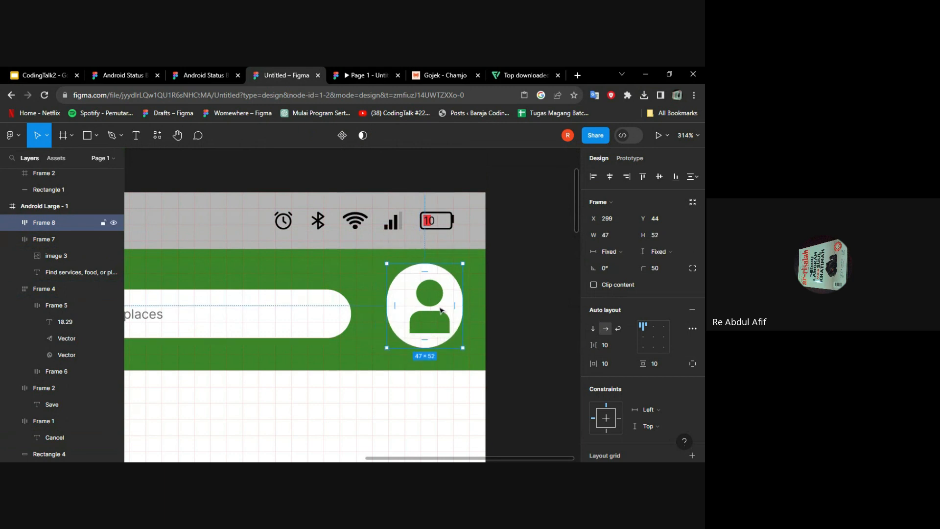
left_click(440, 310)
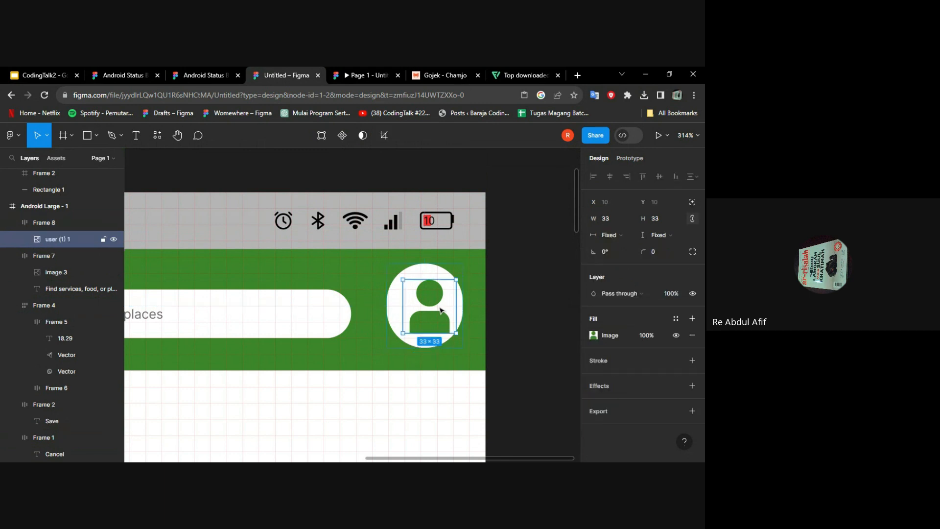
left_click_drag(435, 291, 431, 294)
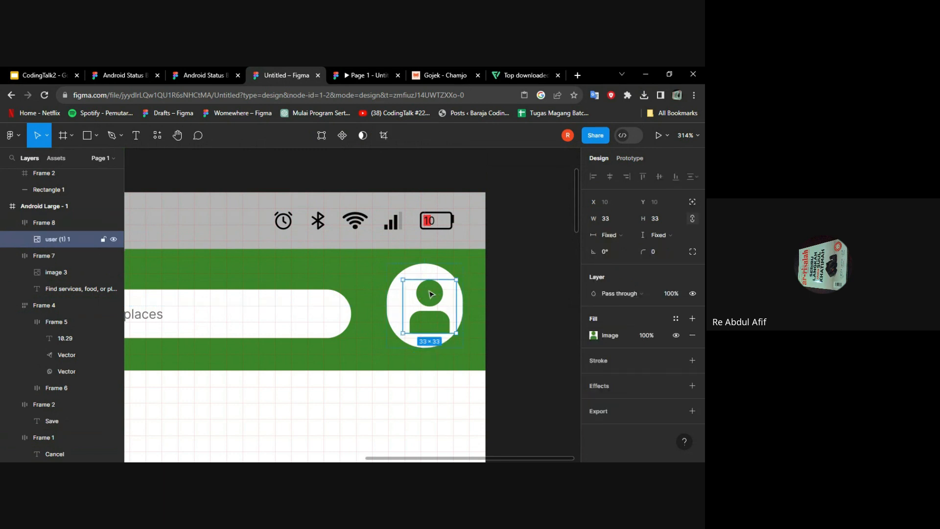
left_click(459, 326)
double_click(459, 326)
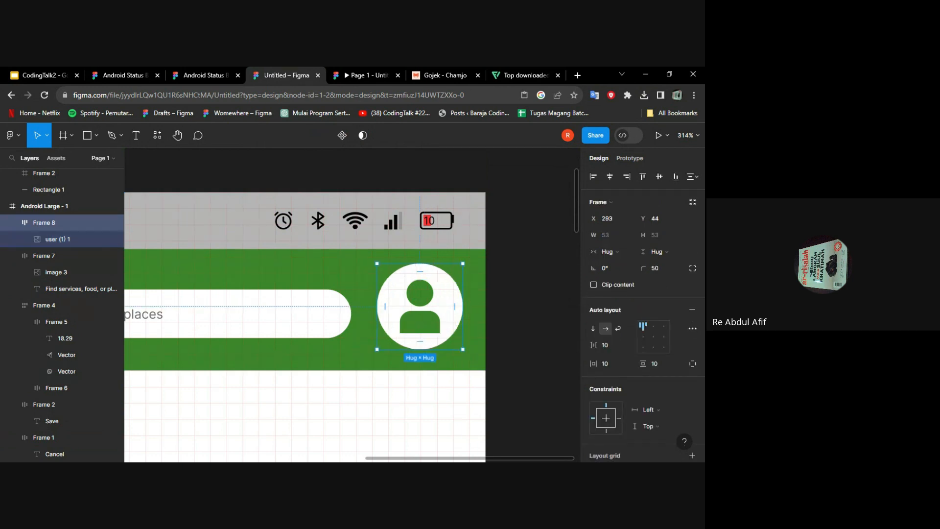
Step: Resize the profile button's frame to 52 × 52 and move it below the header, to about X 280, Y 120
mouse_move(376, 349)
left_mouse_down()
mouse_move(409, 318)
mouse_move(379, 349)
left_mouse_up()
scroll(438, 316, "down", 3)
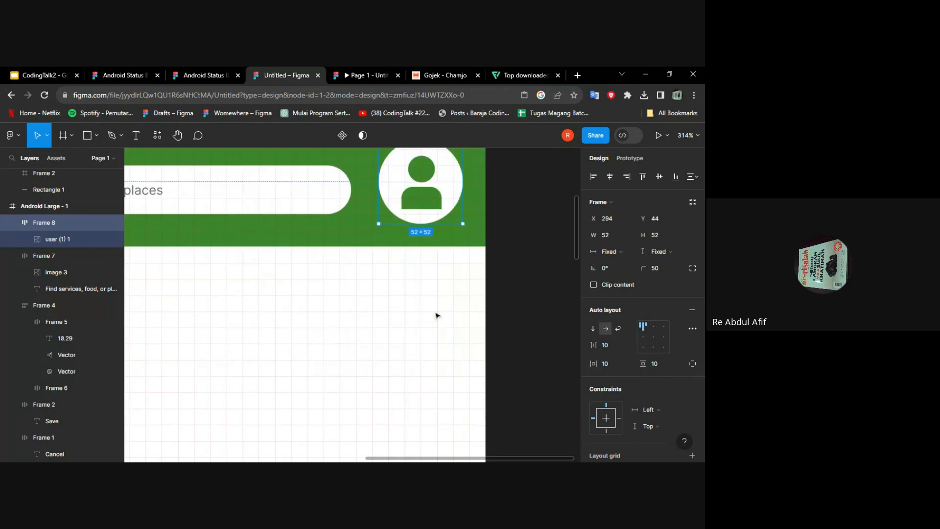
left_click_drag(423, 200, 401, 320)
scroll(401, 320, "down", 2)
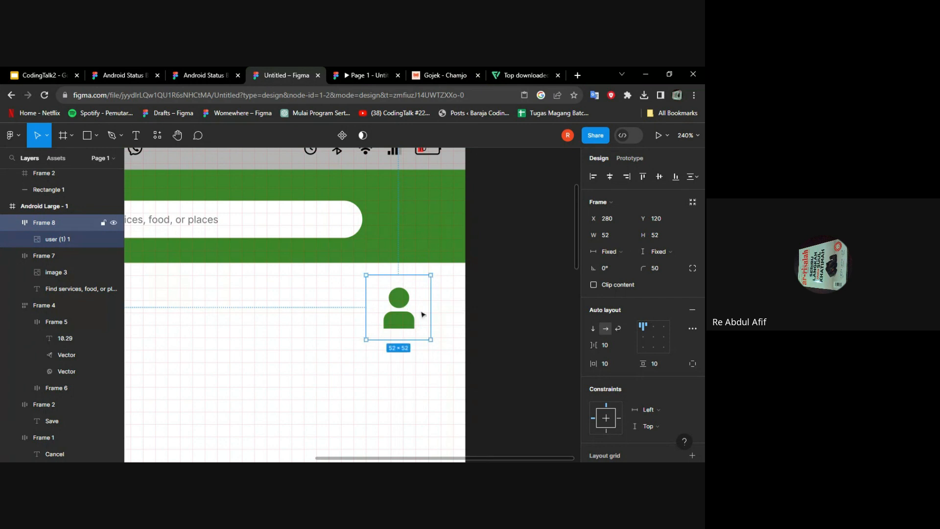
Step: Scale the user icon to 23 × 23 and centre it within its auto layout frame
scroll(410, 319, "up", 3)
double_click(405, 301)
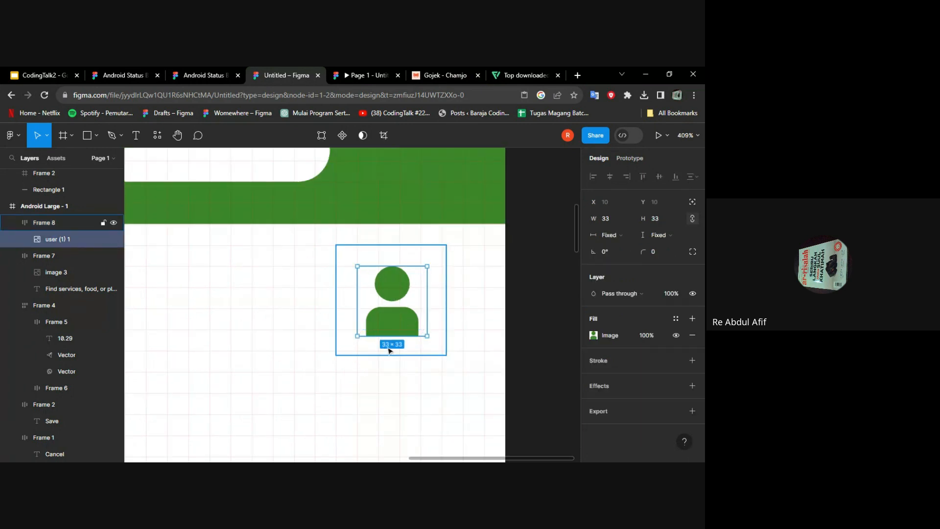
left_click_drag(356, 337, 378, 311)
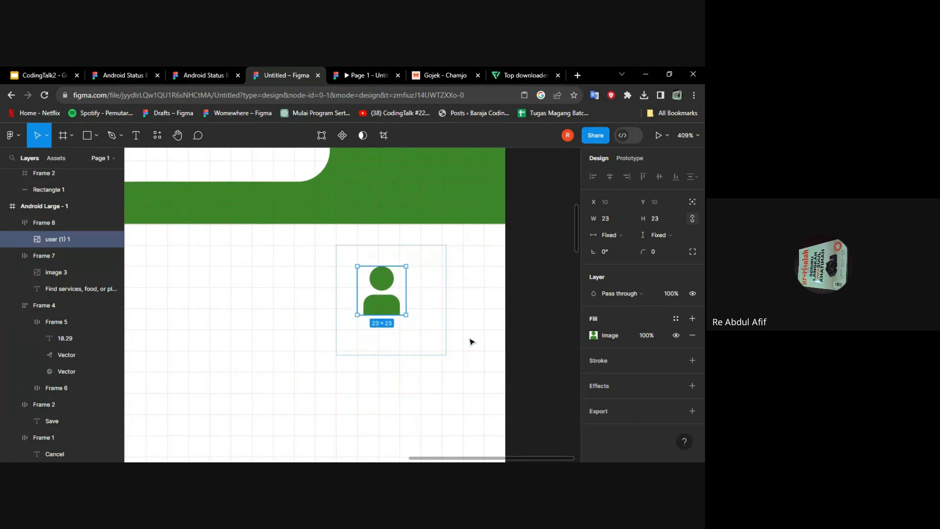
left_click(426, 309)
left_click(658, 336)
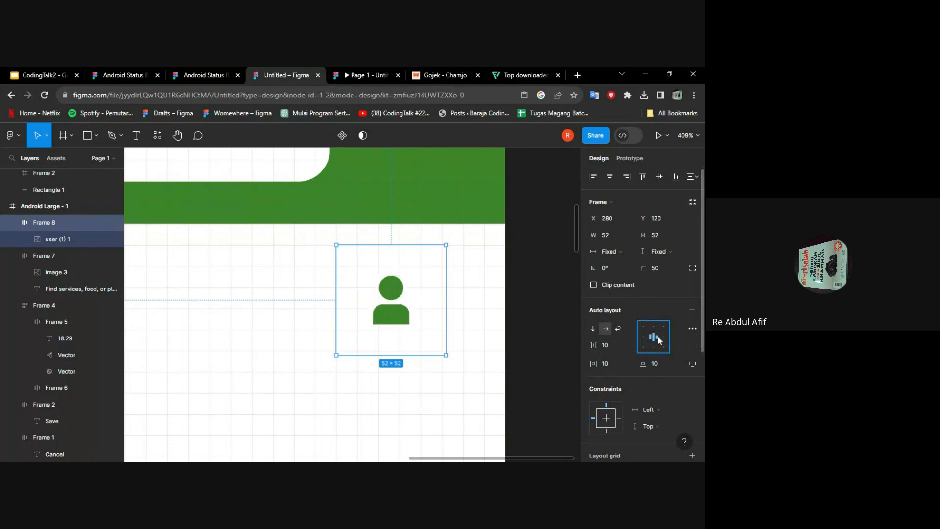
Step: Move the profile button back onto the green header beside the search bar, at about X 288, Y 45
left_click_drag(396, 316, 410, 188)
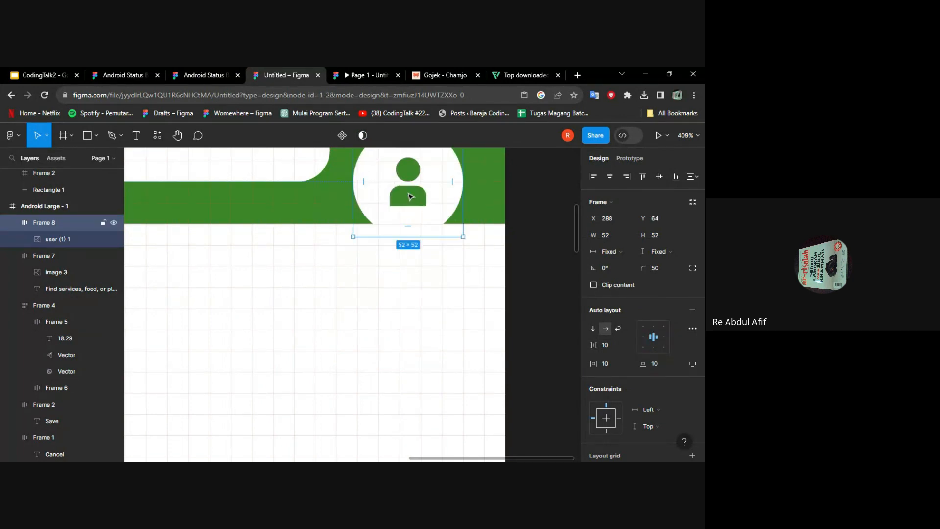
scroll(410, 195, "up", 2)
left_click_drag(408, 318, 410, 279)
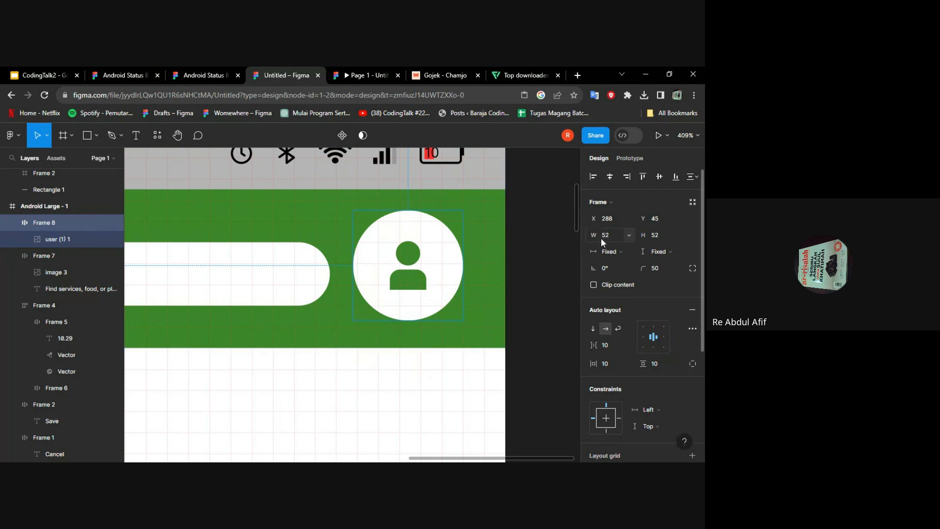
Step: Set the profile button frame's width and height to 40
scroll(378, 260, "down", 5)
scroll(375, 261, "right", 5)
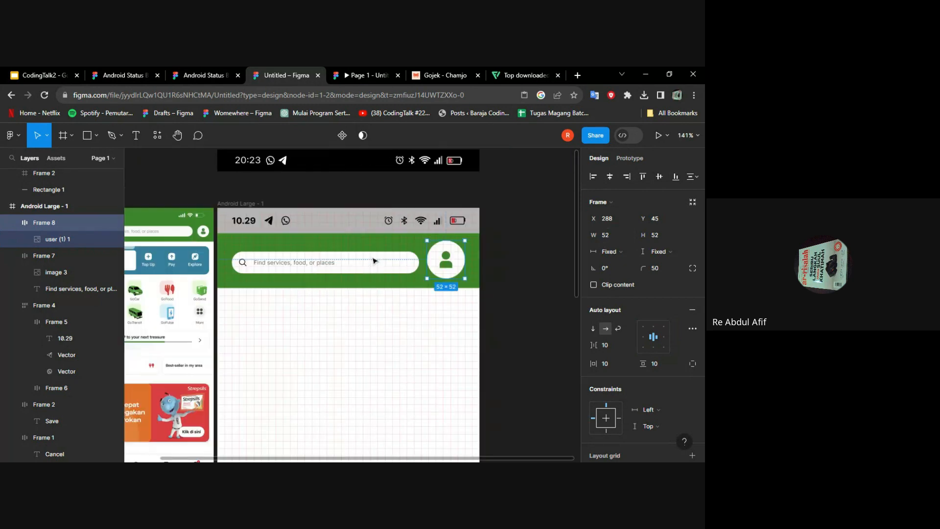
scroll(324, 263, "up", 4)
left_click(616, 235)
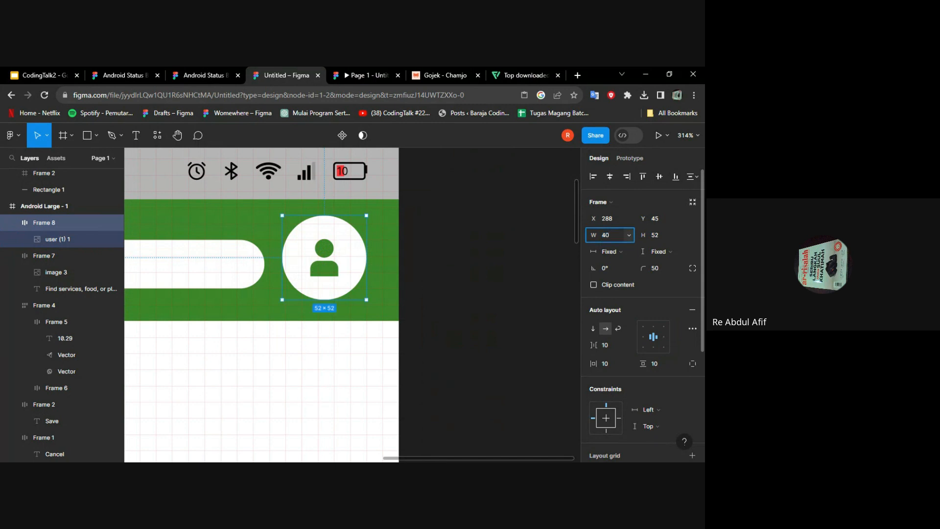
type("40")
key("Tab")
type("40")
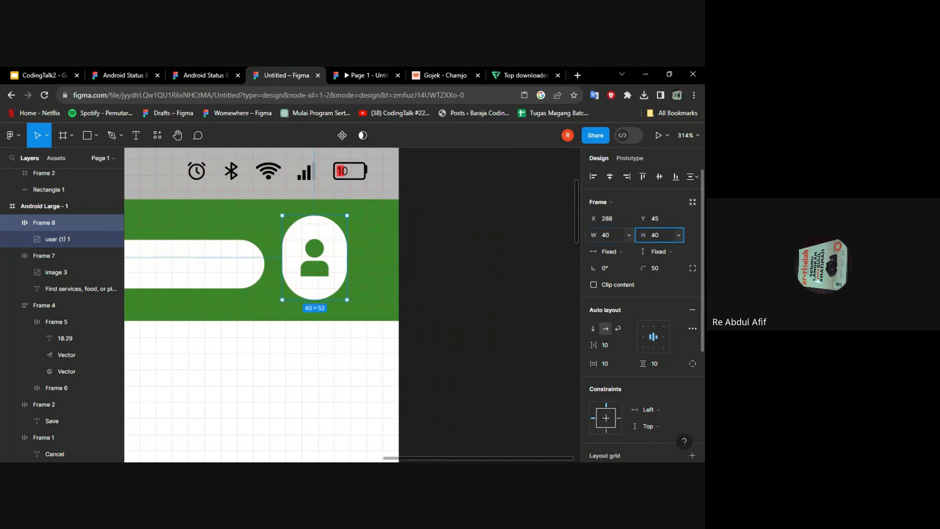
key("Return")
Step: Set the user icon's width and height to 20 inside the white profile button
scroll(422, 272, "left", 10)
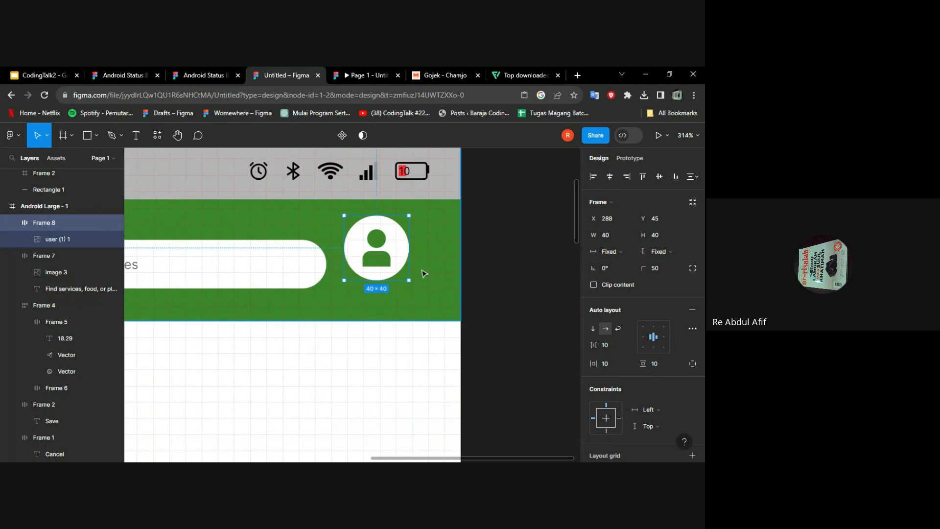
scroll(424, 273, "right", 10)
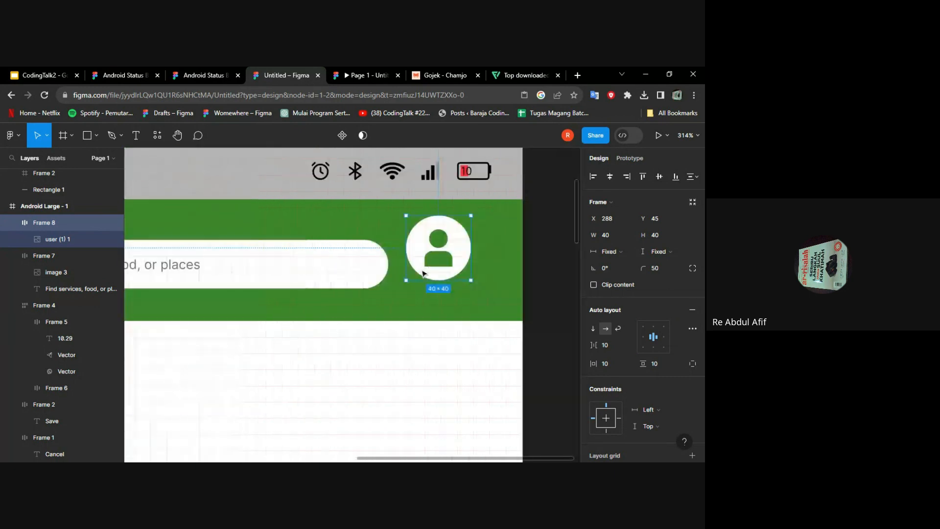
double_click(455, 258)
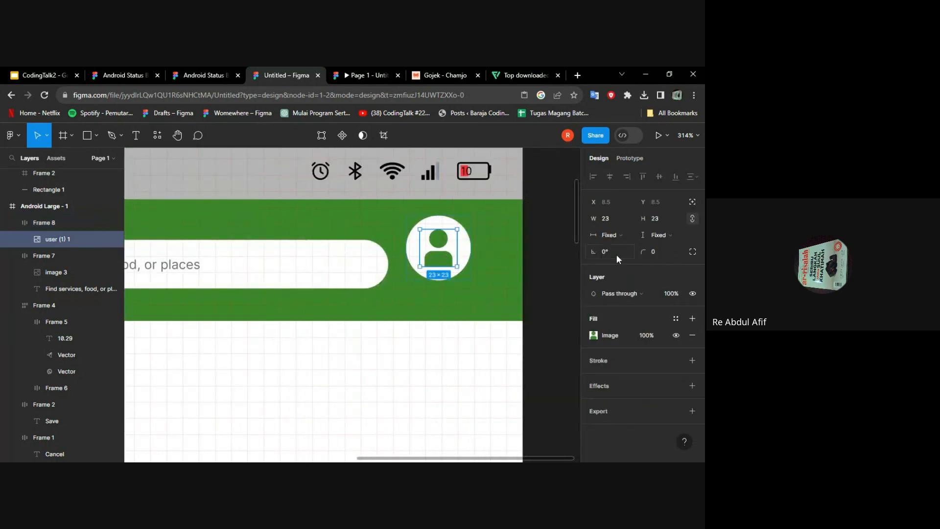
left_click(621, 217)
type("20")
key("Tab")
type("20")
key("Return")
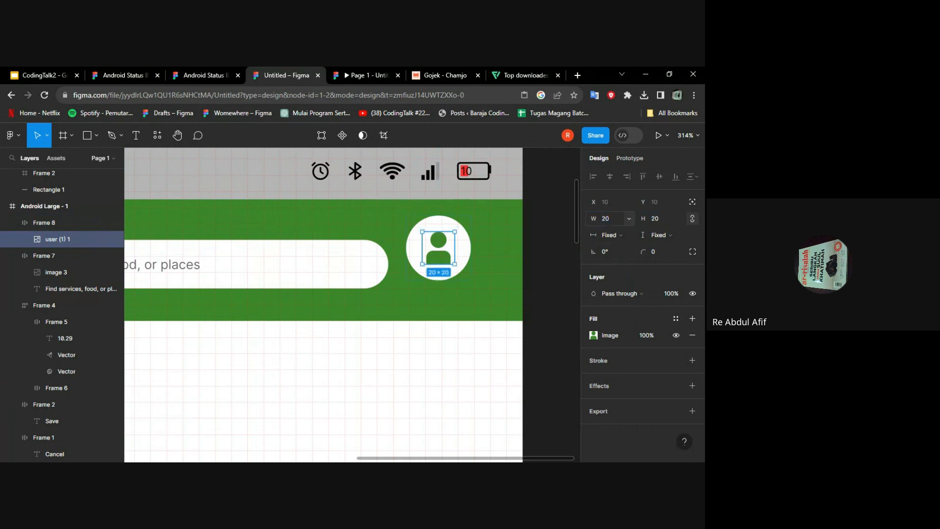
Step: Move the profile button to about X 299, Y 55, centred vertically on the search bar, and compare it with the reference screenshot
left_click(454, 312)
left_click_drag(438, 239, 454, 258)
scroll(452, 258, "down", 6)
scroll(446, 261, "left", 4)
scroll(351, 231, "up", 7)
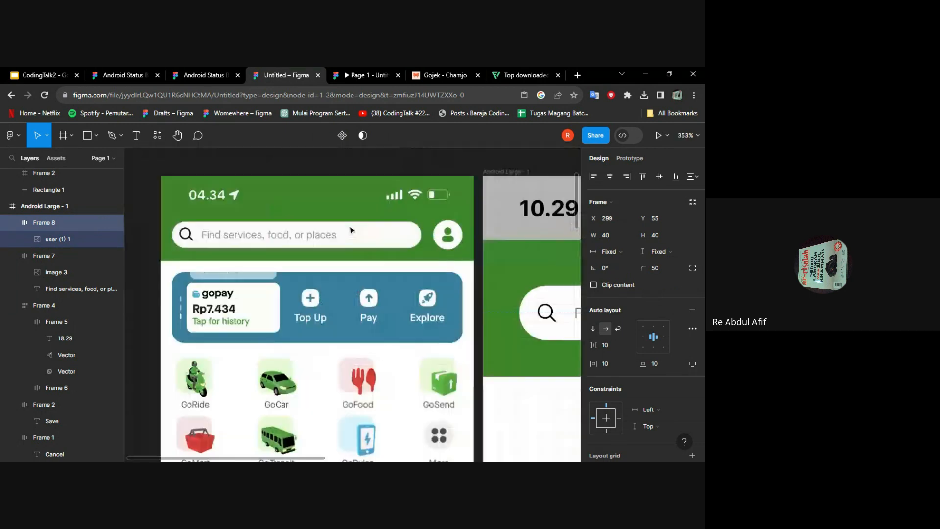
scroll(352, 231, "down", 5)
scroll(348, 245, "right", 4)
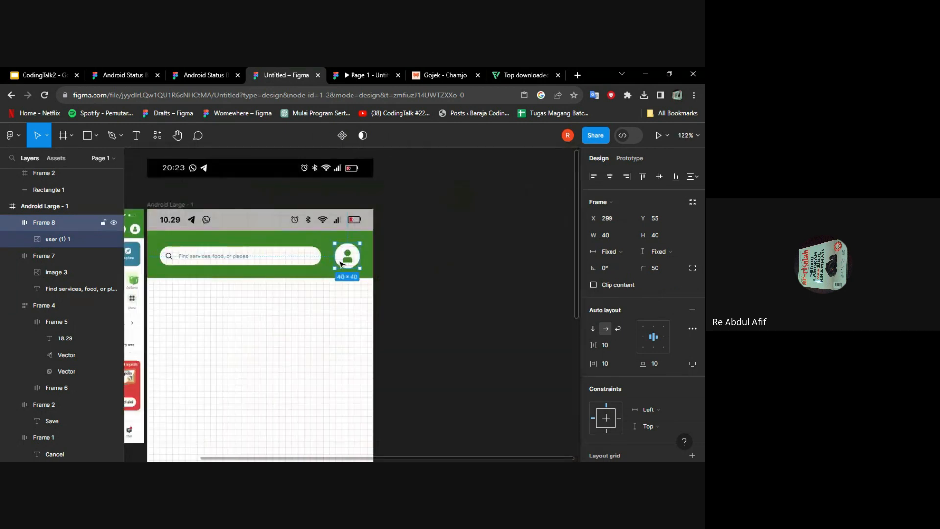
Step: Shrink the profile button's frame to about 30 × 30 at Y 60 so it matches the search bar's height
scroll(332, 278, "up", 6)
left_click_drag(327, 285, 341, 272)
left_click_drag(378, 247, 382, 275)
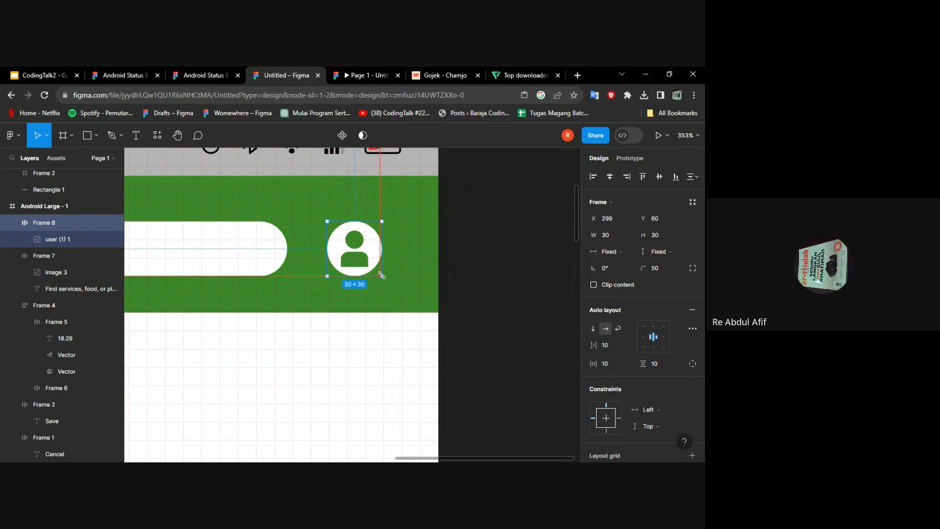
scroll(352, 273, "up", 4)
scroll(352, 280, "down", 2)
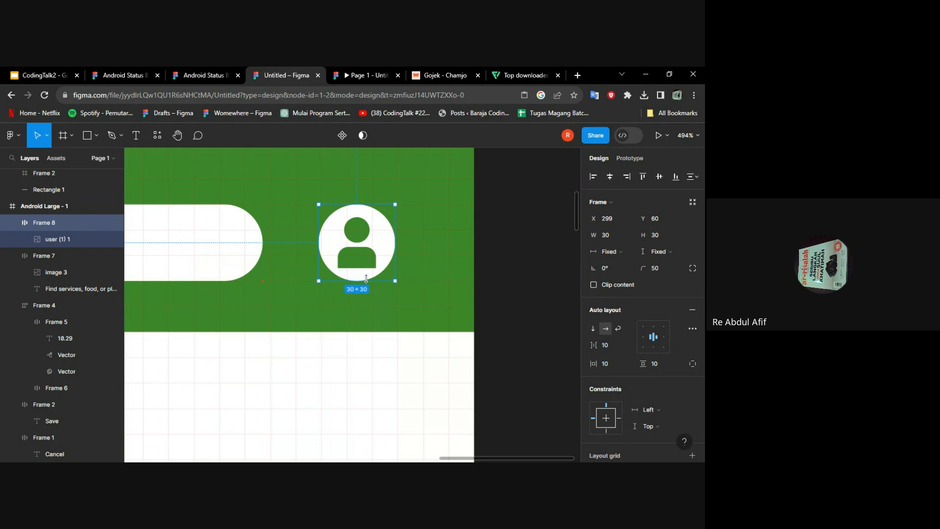
left_click_drag(395, 255, 397, 255)
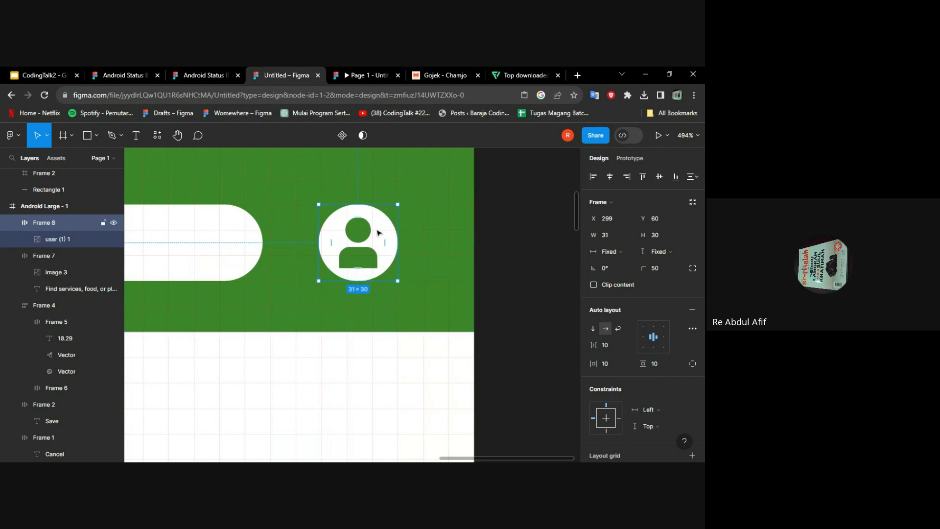
Step: Set the user icon's width and height to 15 inside the profile button
double_click(360, 250)
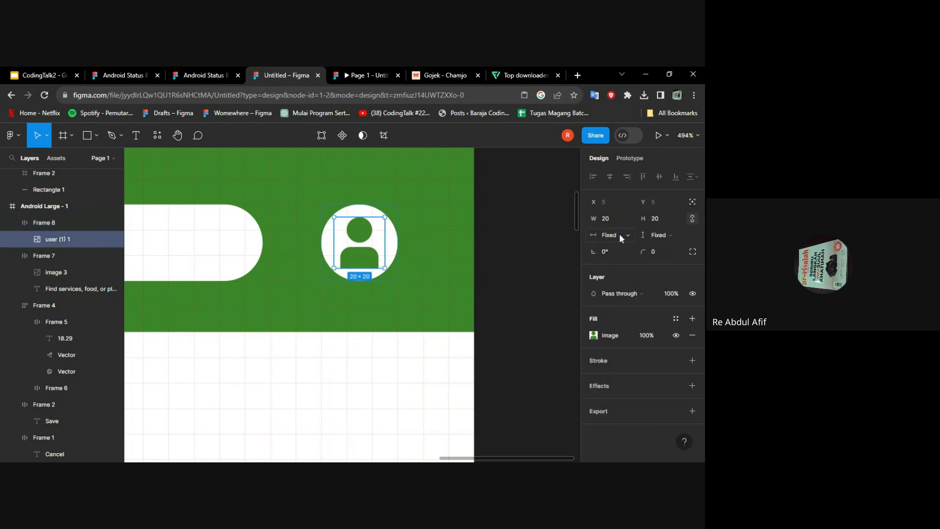
left_click(614, 219)
type("15")
key("Tab")
key("Return")
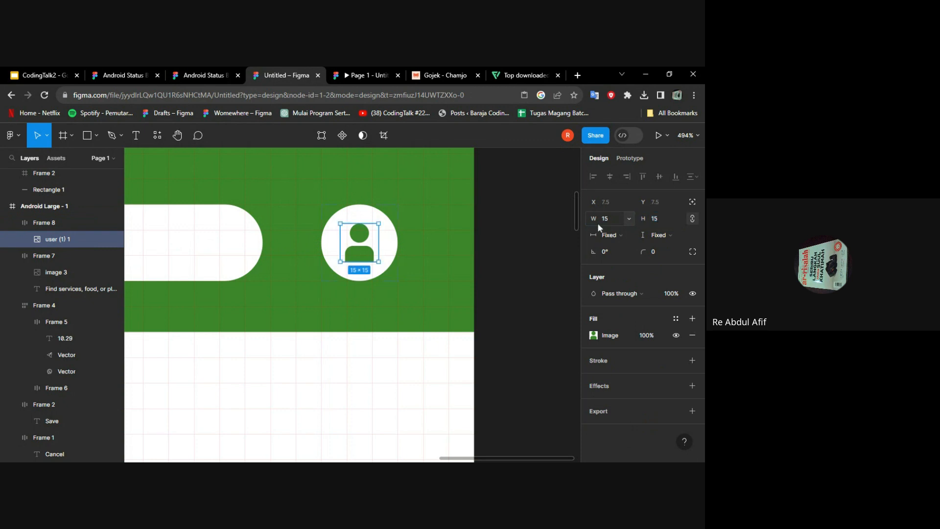
left_click(543, 278)
Step: Compare the header and grey status bar with the reference Gojek screenshot
scroll(542, 277, "down", 5)
scroll(542, 277, "left", 3)
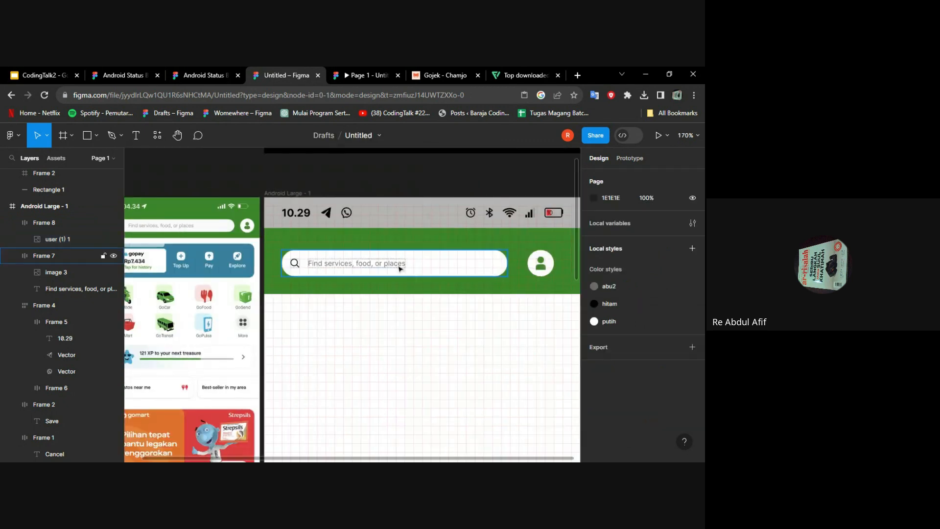
scroll(367, 277, "right", 3)
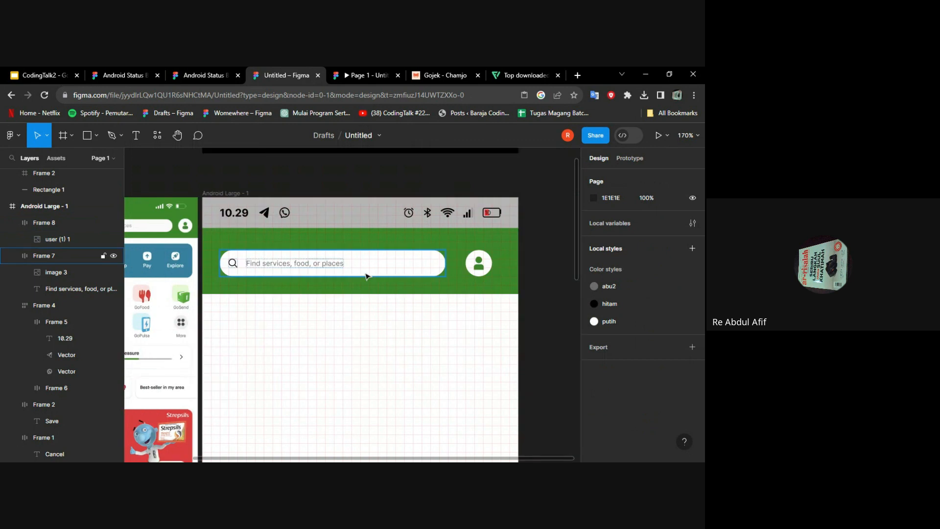
scroll(366, 276, "down", 3)
scroll(353, 262, "left", 3)
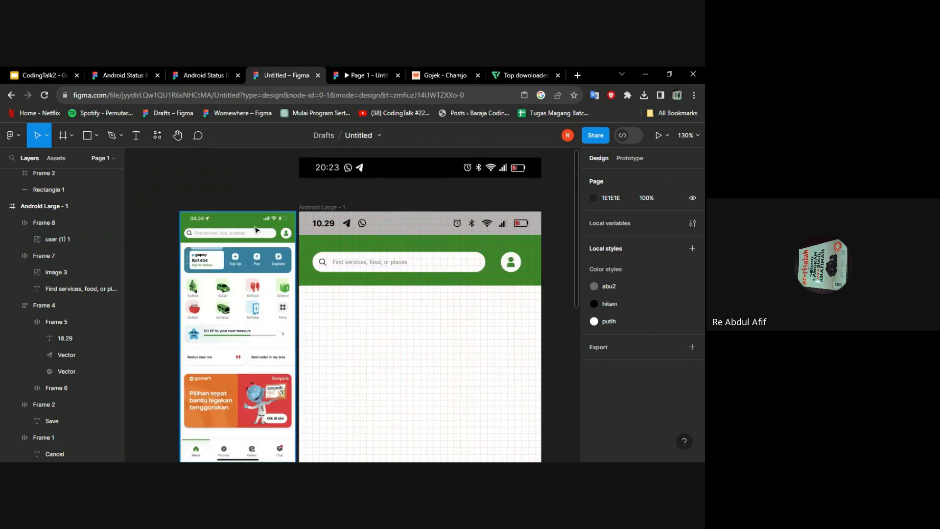
scroll(252, 215, "up", 3)
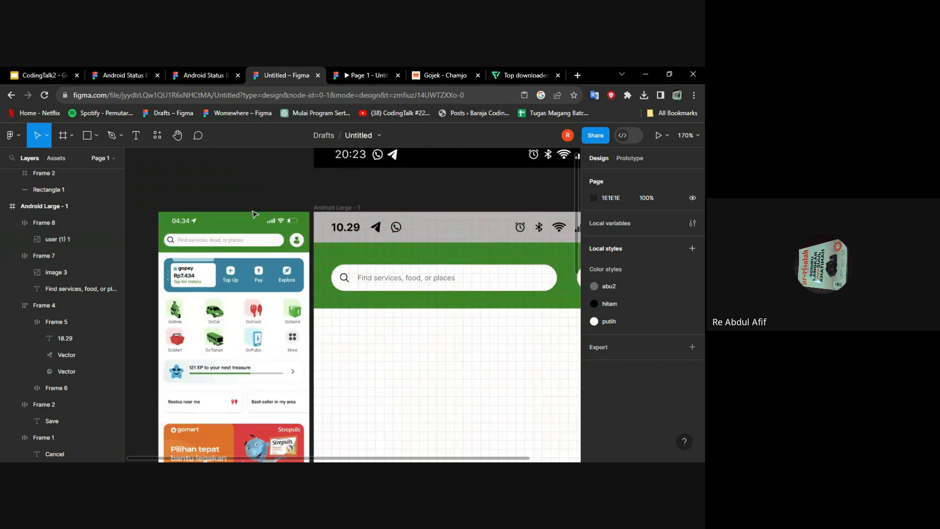
left_click(473, 225)
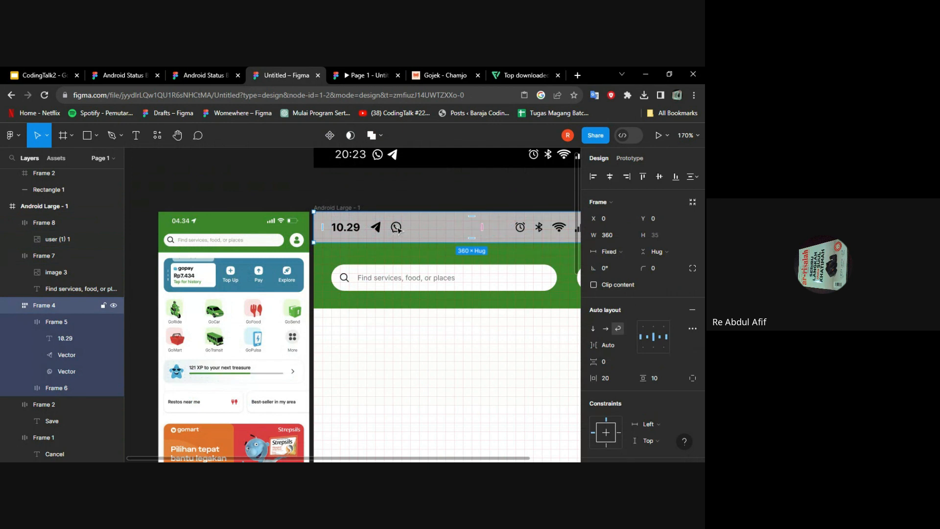
scroll(398, 229, "right", 2)
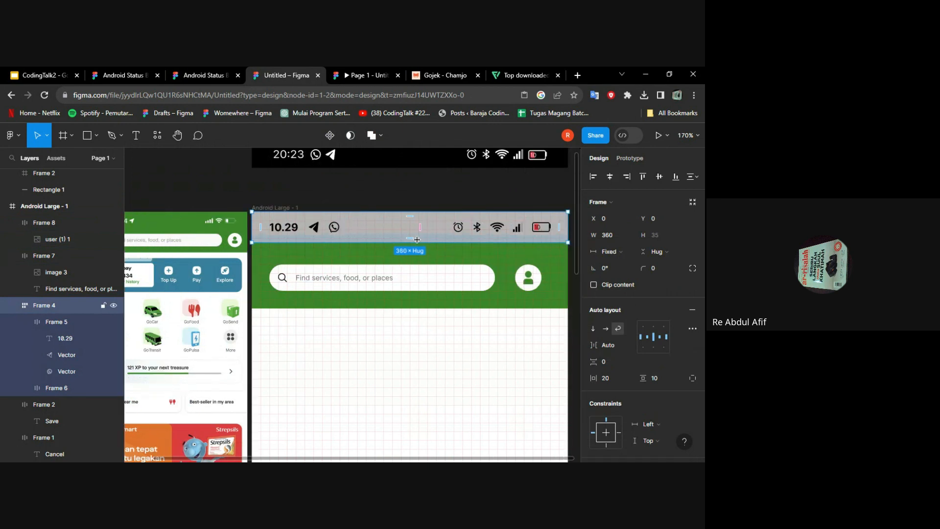
Step: Create a colour style named hijau lumut from the green header rectangle's 3C8629 fill
left_click(469, 262)
left_click(677, 371)
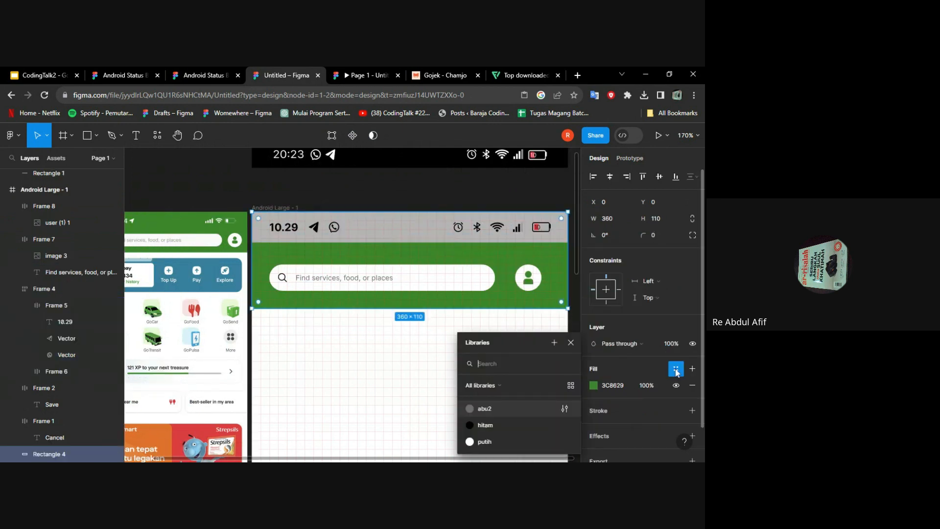
left_click(556, 344)
type("hijau lumut")
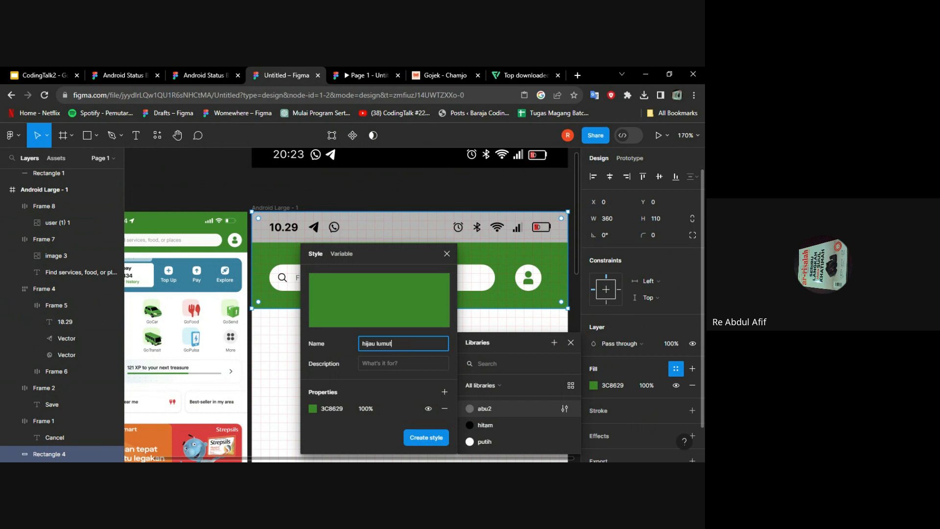
left_click(426, 437)
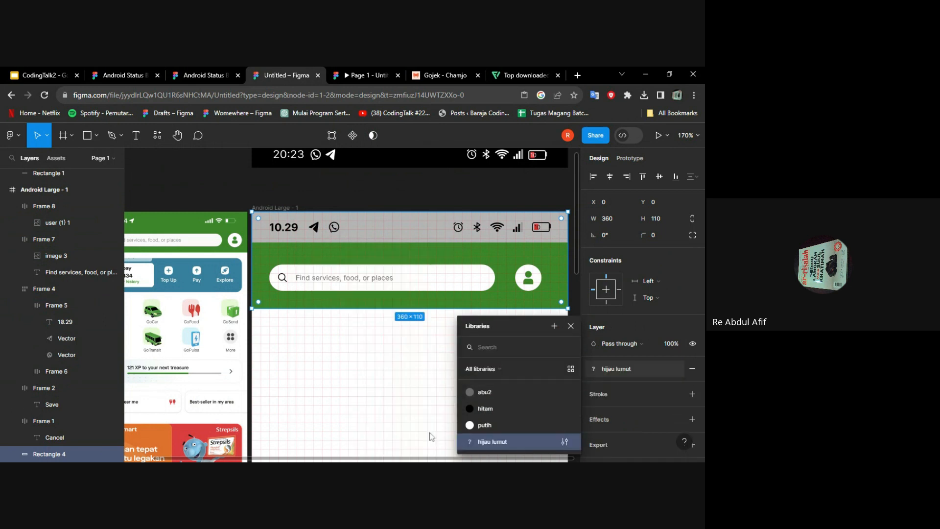
left_click(416, 363)
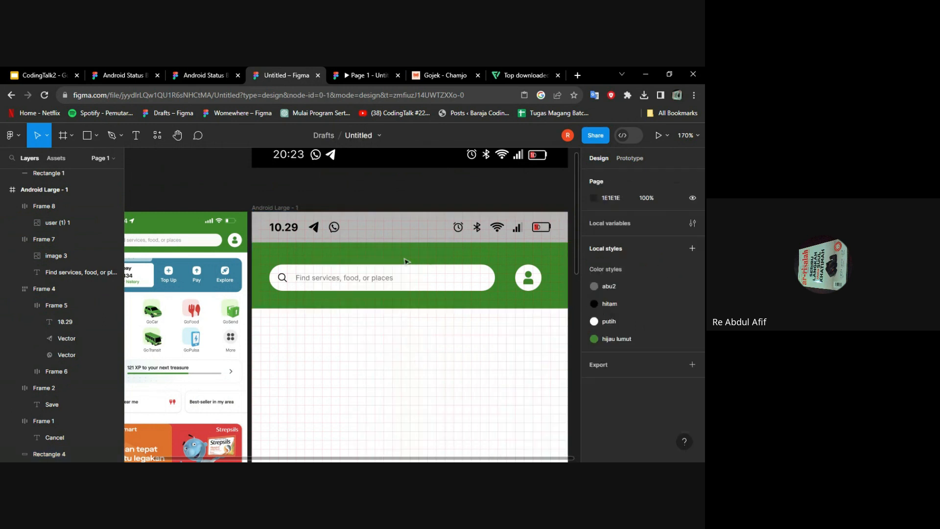
Step: Apply the hijau lumut colour style to the grey status bar frame's fill
left_click(418, 224)
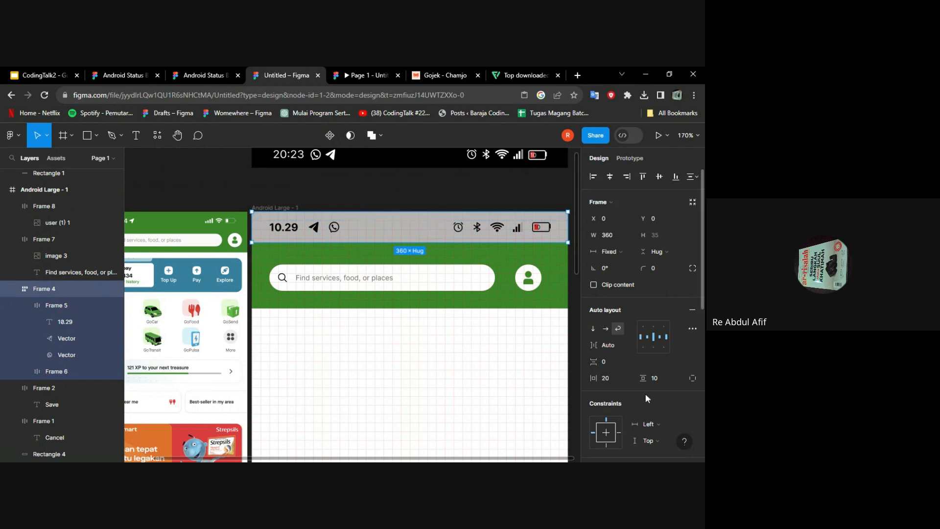
scroll(645, 393, "down", 4)
left_click(676, 365)
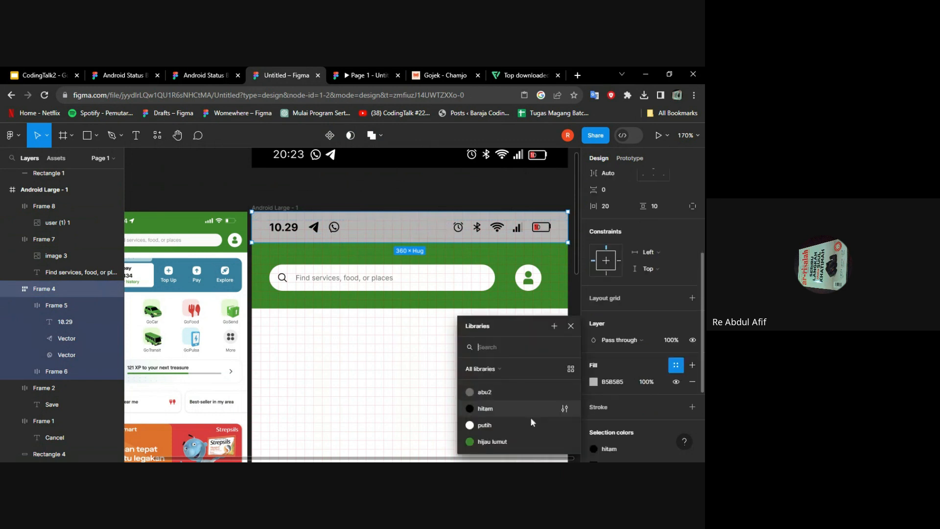
left_click(508, 440)
left_click(469, 383)
Step: Replace the fill of the status bar's 10.29 text and the Telegram and WhatsApp icons with the putih colour style
scroll(441, 343, "left", 5)
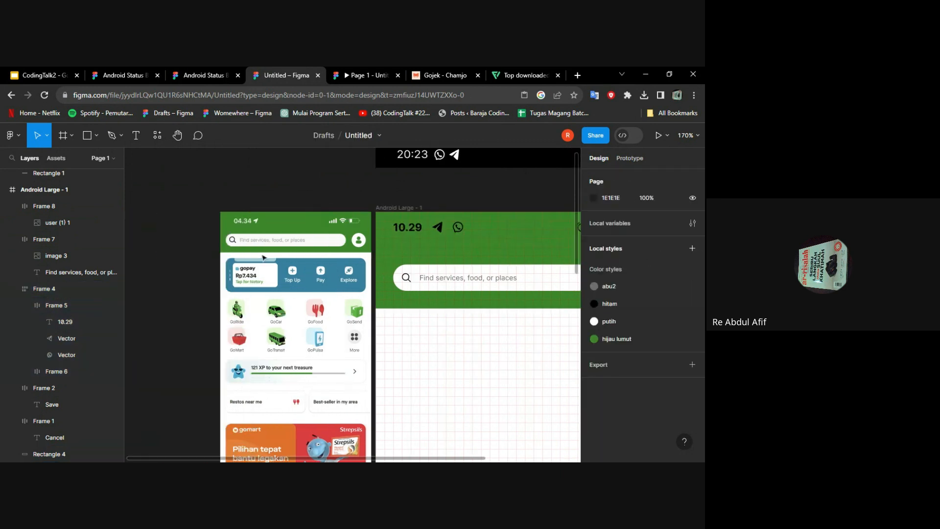
double_click(419, 232)
scroll(418, 231, "right", 3)
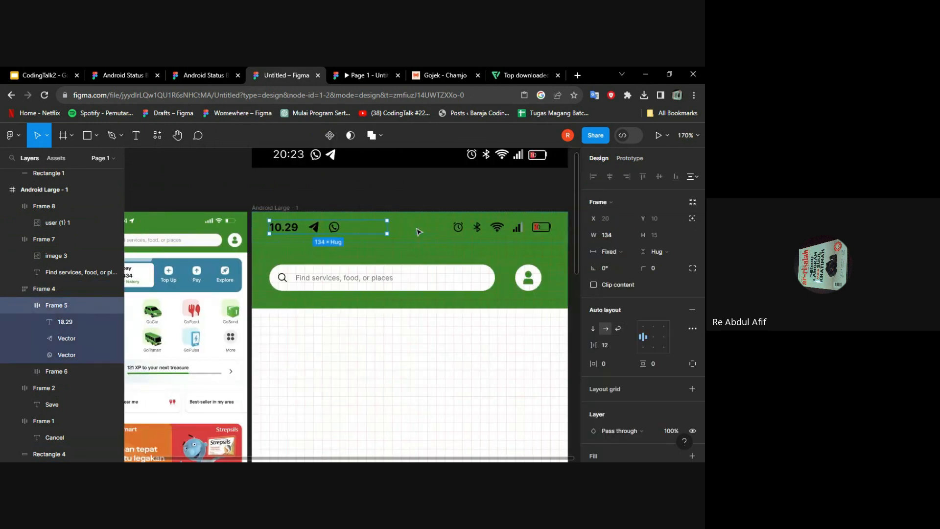
left_click(284, 228)
left_click(316, 226, "shift")
left_click(334, 227, "shift")
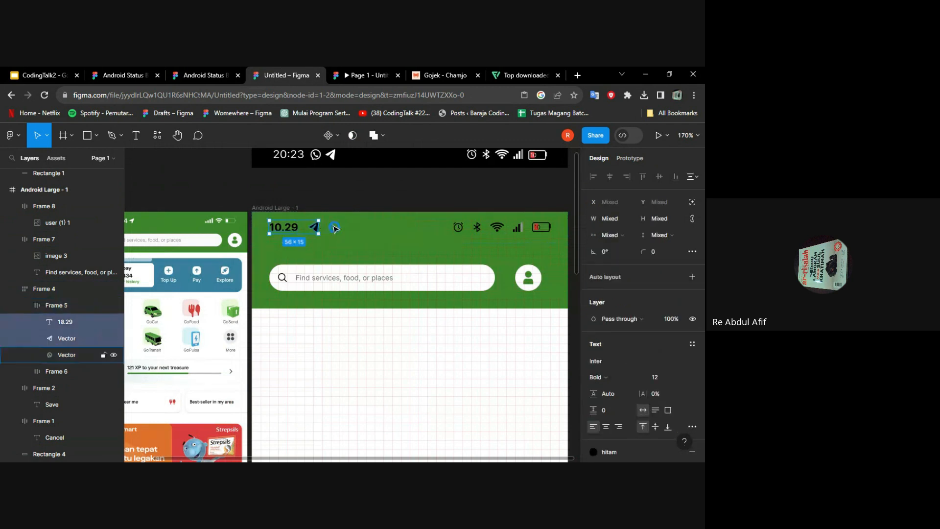
scroll(645, 334, "down", 3)
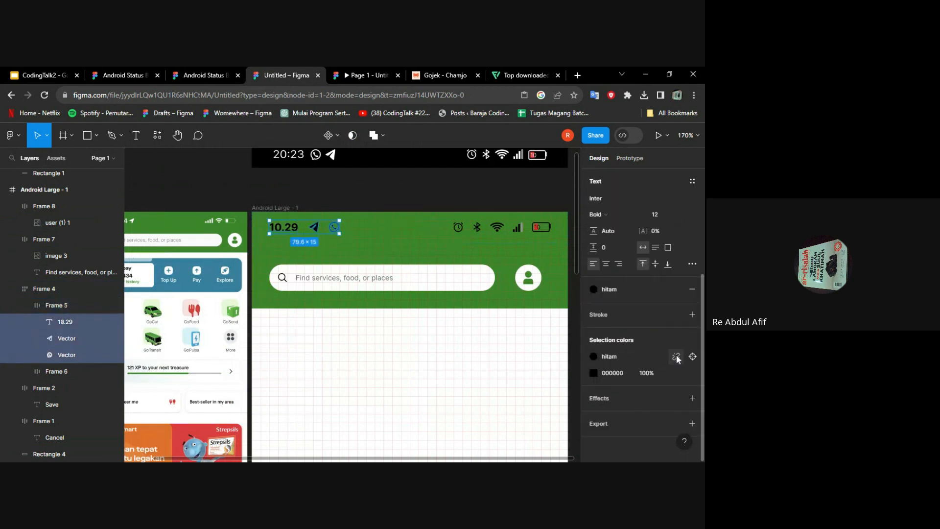
left_click(690, 291)
left_click(672, 292)
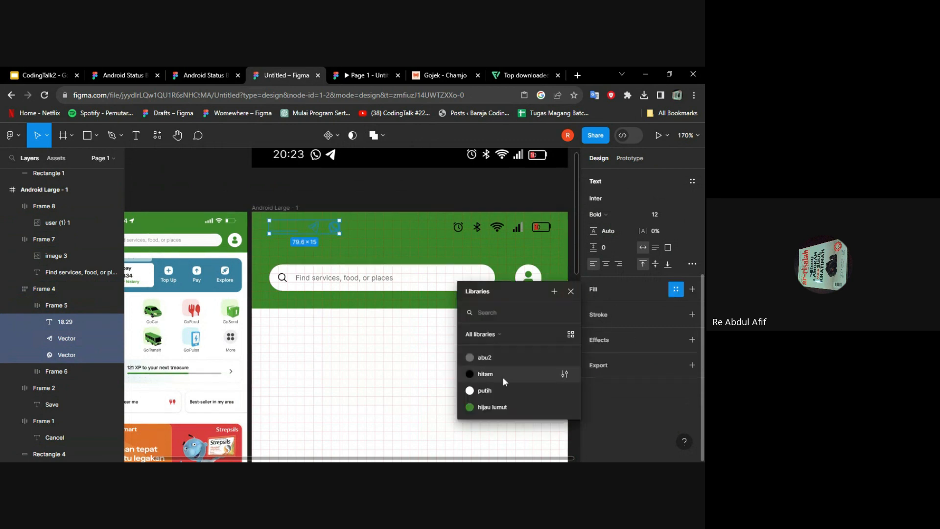
left_click(493, 390)
left_click(440, 351)
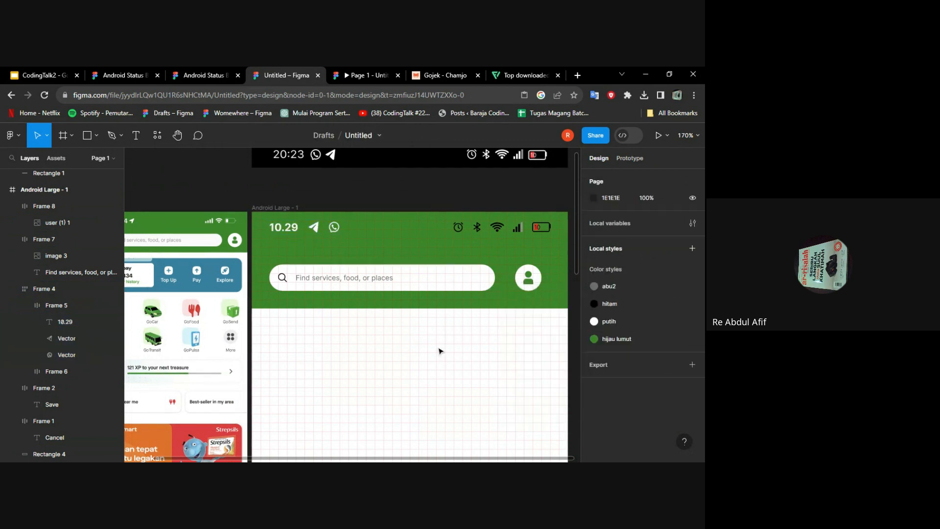
Step: Try applying the putih fill style to the status bar's alarm, Bluetooth and Wi-Fi icons together, and undo it
double_click(460, 228)
left_click(459, 227)
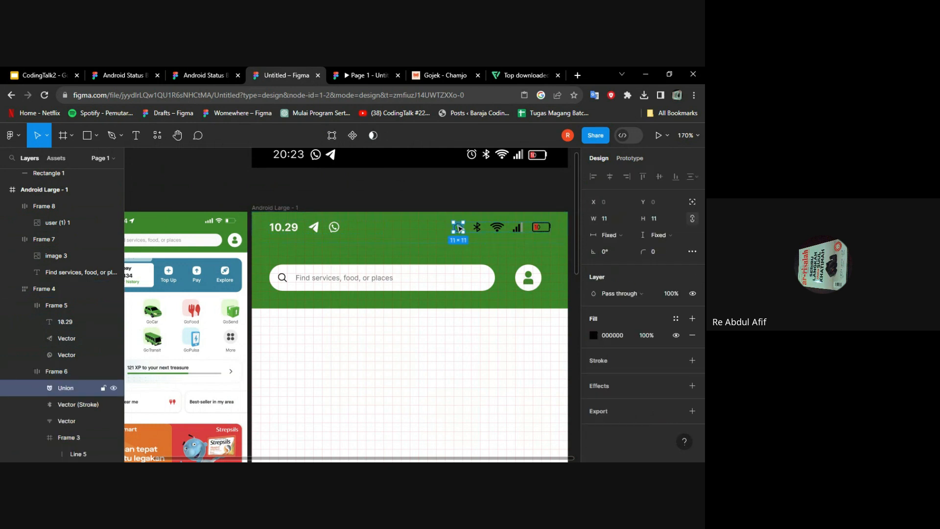
left_click(477, 227, "shift")
left_click(500, 230, "shift")
left_click(517, 228, "shift")
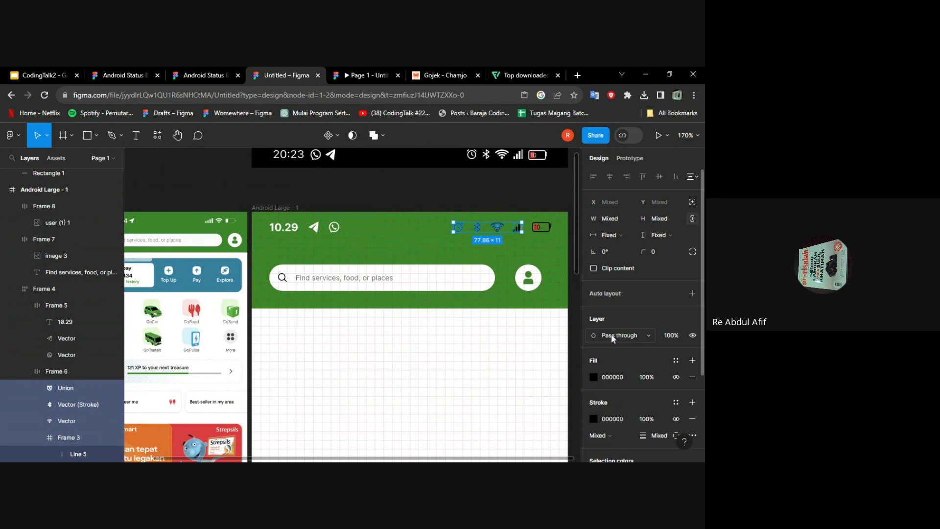
scroll(514, 245, "up", 5)
left_click(520, 180, "shift")
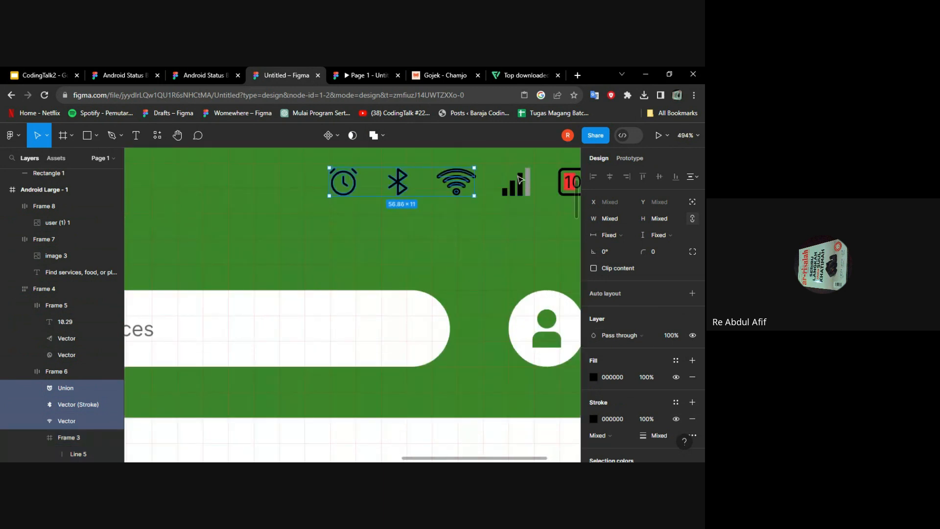
left_click(676, 344)
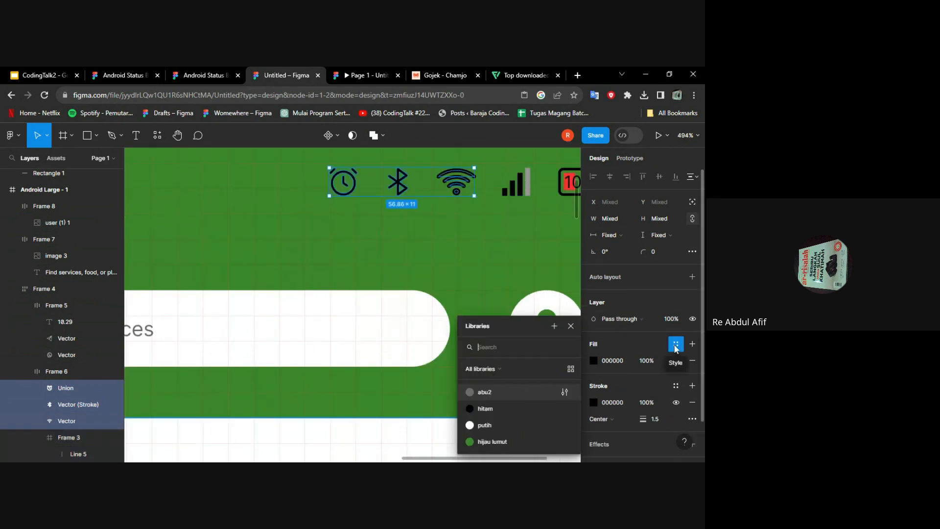
left_click(487, 424)
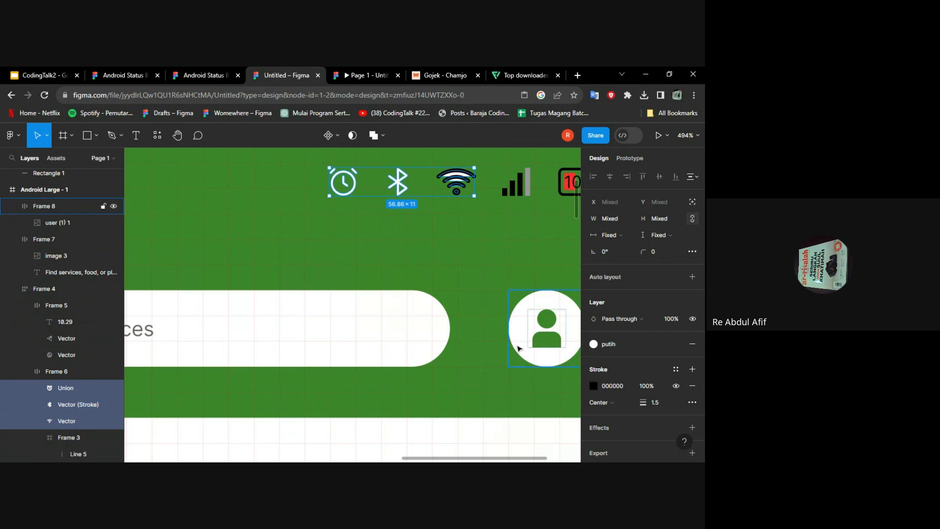
key("ctrl+z")
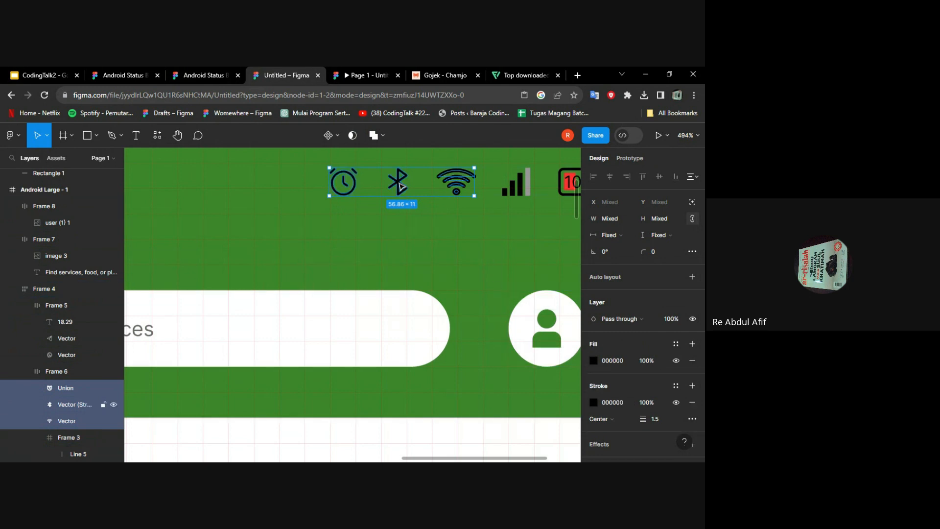
Step: Apply the putih colour style to the fill of the status bar's alarm and Bluetooth icons
left_click(399, 186, "shift")
left_click(458, 189, "shift")
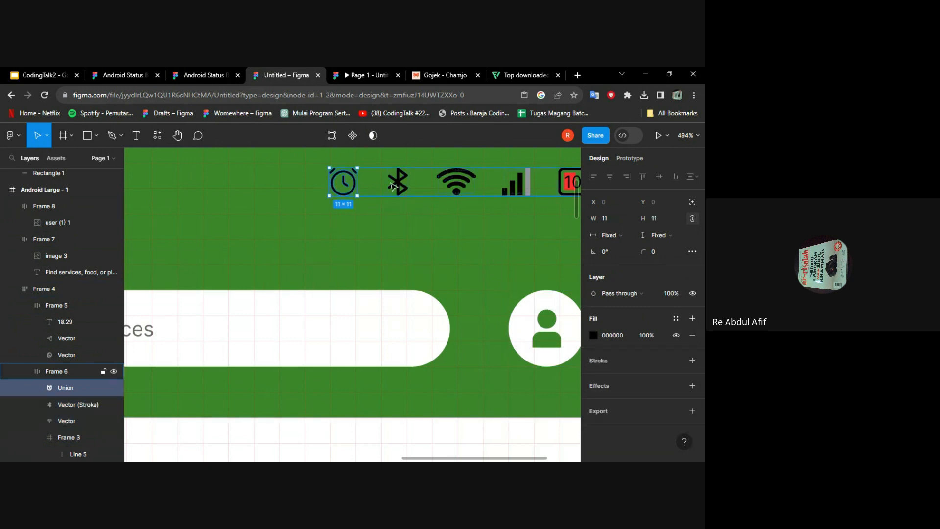
left_click(347, 186, "shift")
double_click(397, 185)
double_click(397, 186)
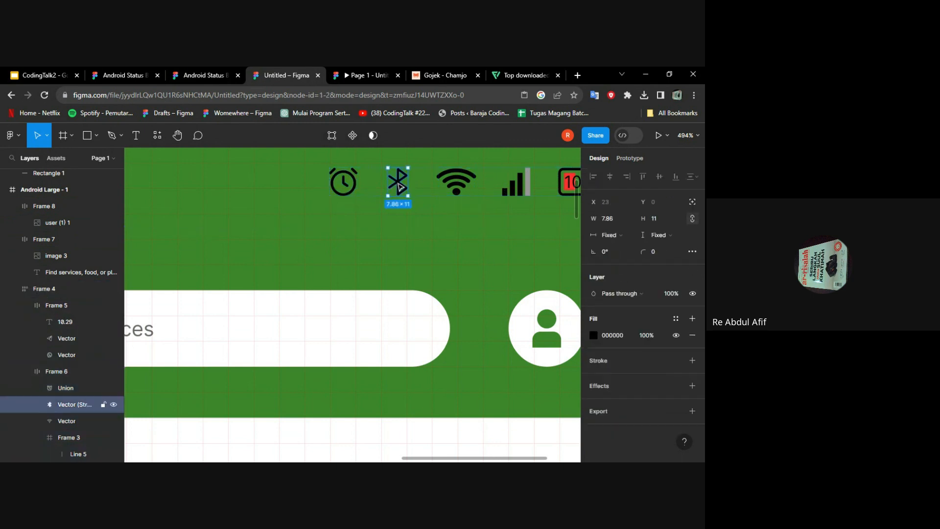
left_click(355, 187, "shift")
left_click(676, 344)
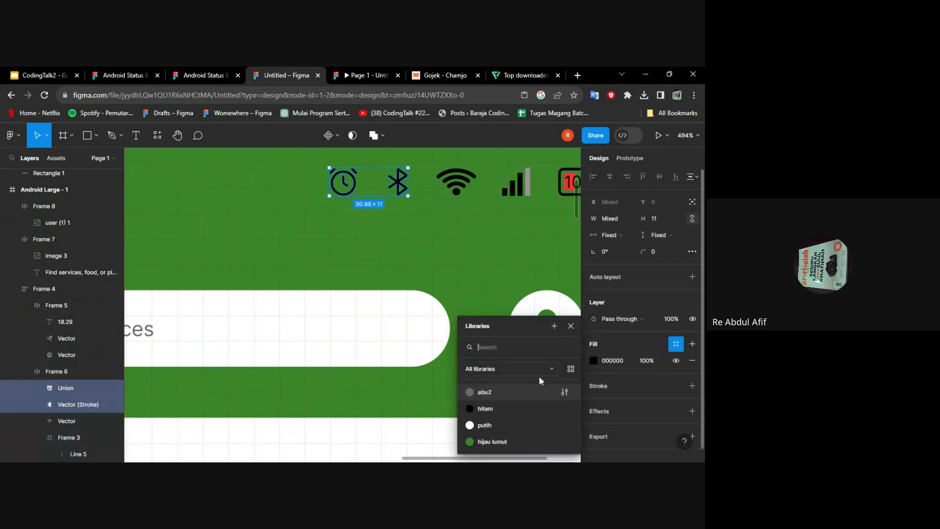
left_click(496, 425)
Step: Apply the putih colour style to the stroke of the status bar's Wi-Fi icon
scroll(490, 343, "up", 2)
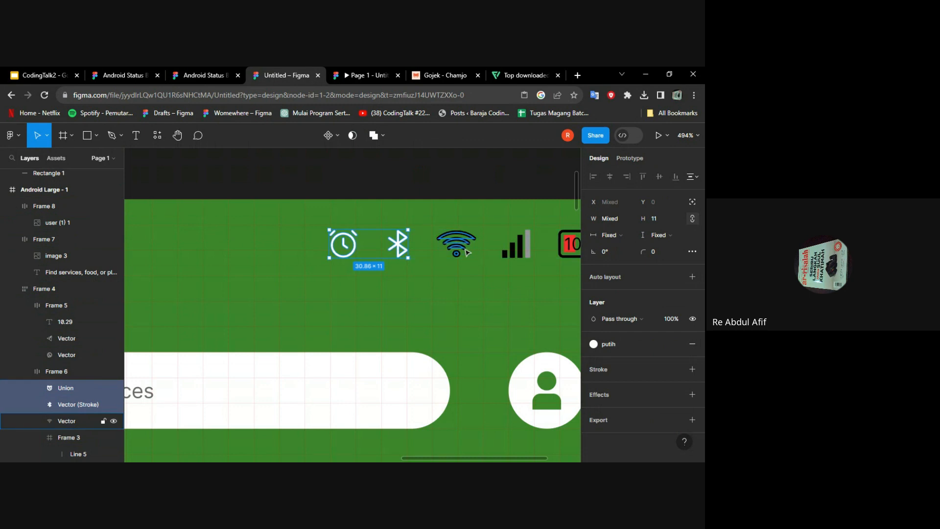
double_click(465, 250)
key("Escape")
left_click(458, 257)
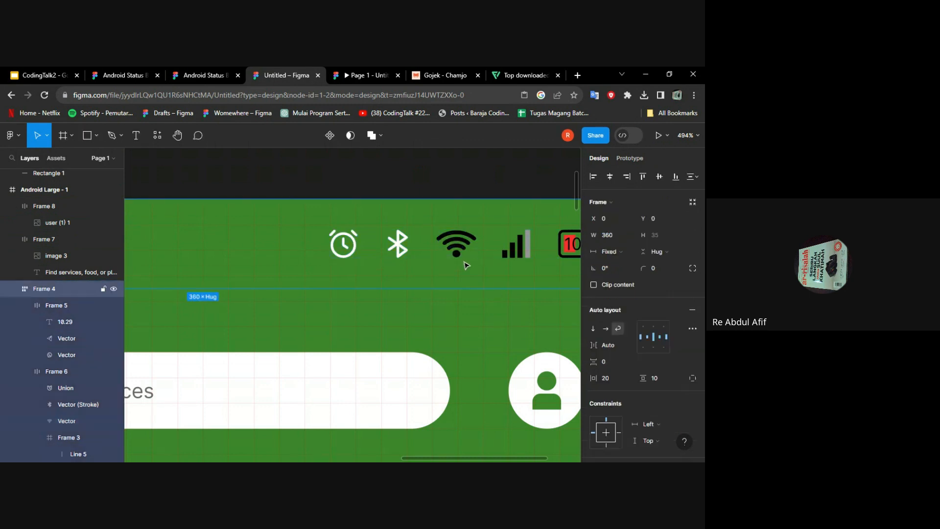
double_click(460, 246)
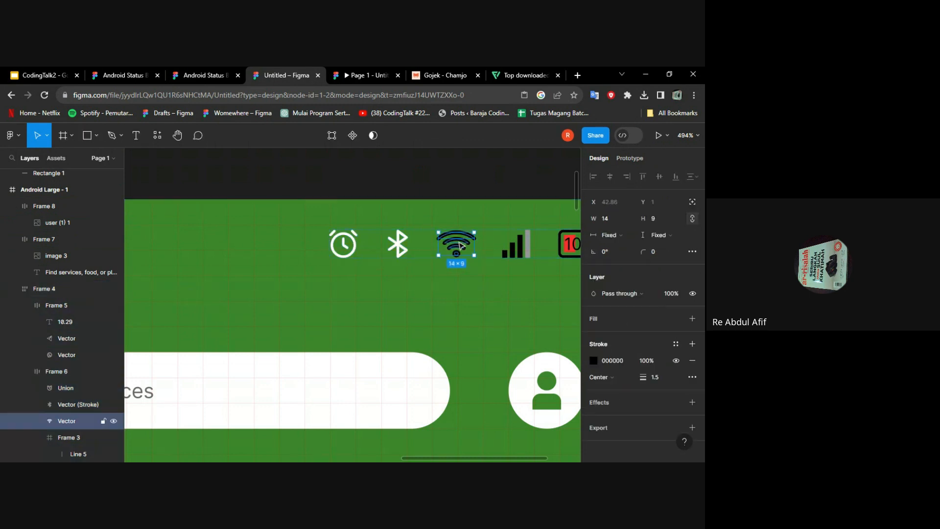
left_click(677, 345)
left_click(484, 425)
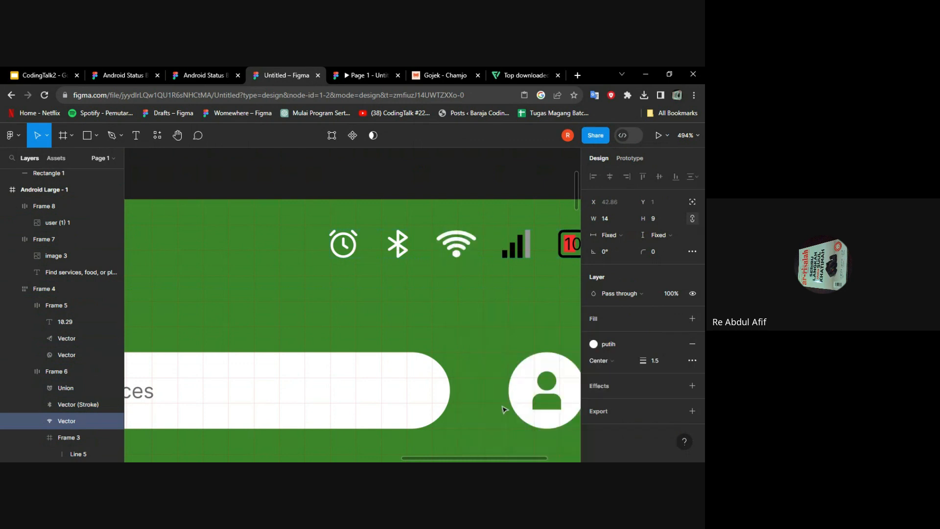
Step: Select all four signal bars in the green status bar and replace their black 000000 colour with the putih style
left_click(500, 321)
scroll(499, 322, "right", 4)
left_click(325, 248)
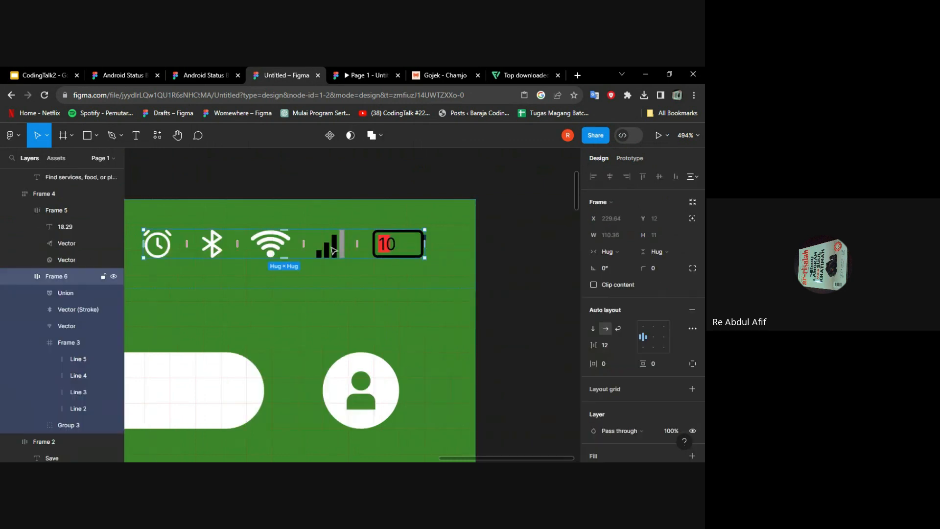
scroll(334, 251, "up", 5)
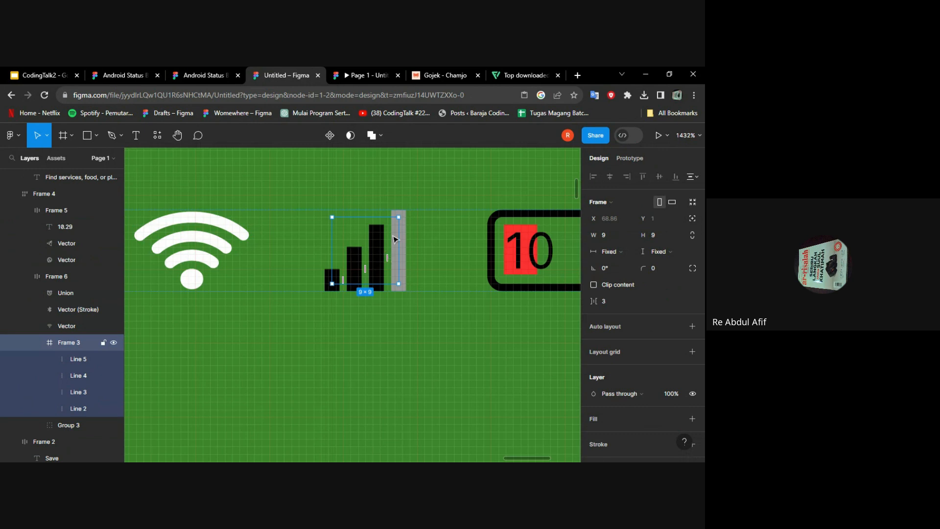
left_click(93, 137)
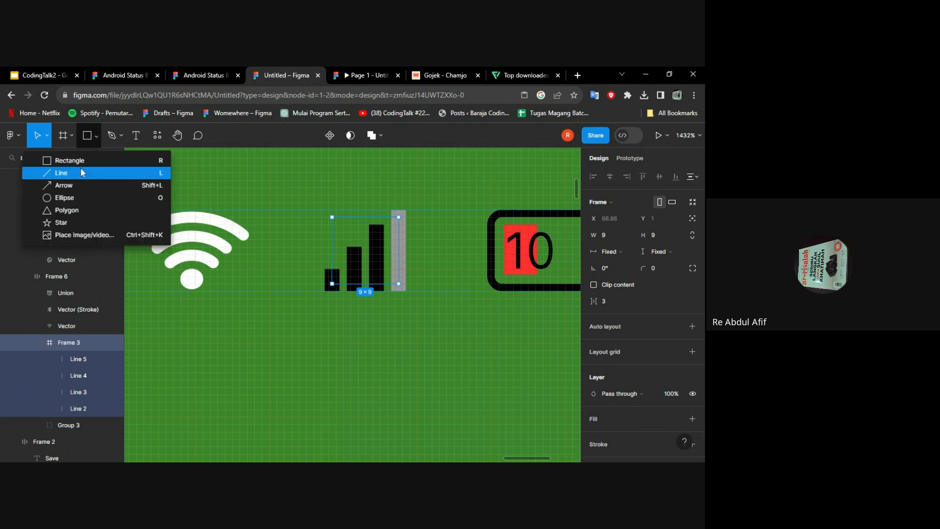
left_click(98, 136)
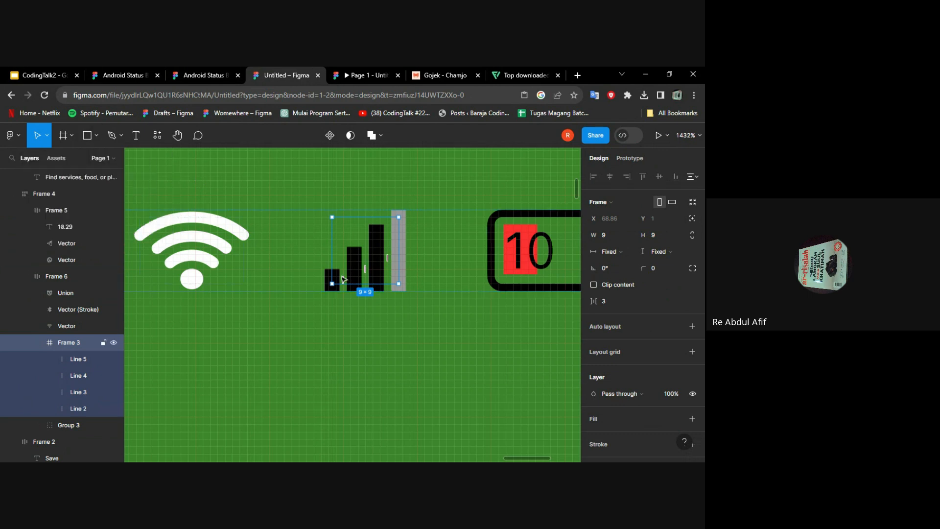
left_click(358, 263)
left_click(376, 255, "shift")
left_click(398, 249, "shift")
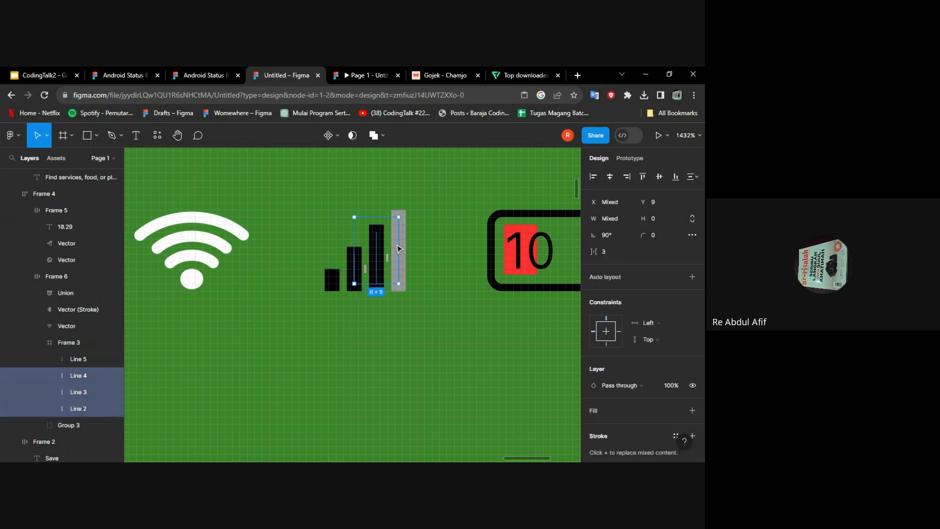
left_click(337, 279, "shift")
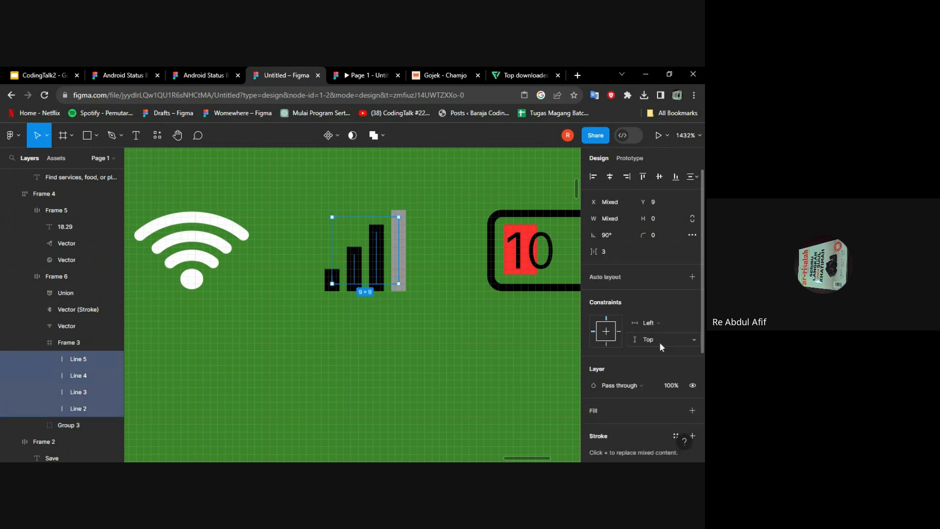
scroll(660, 342, "down", 4)
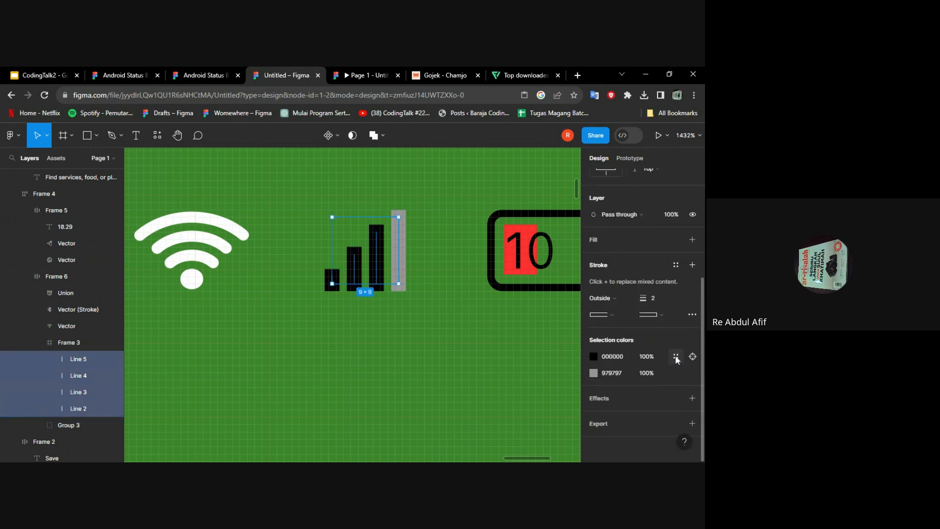
left_click(676, 357)
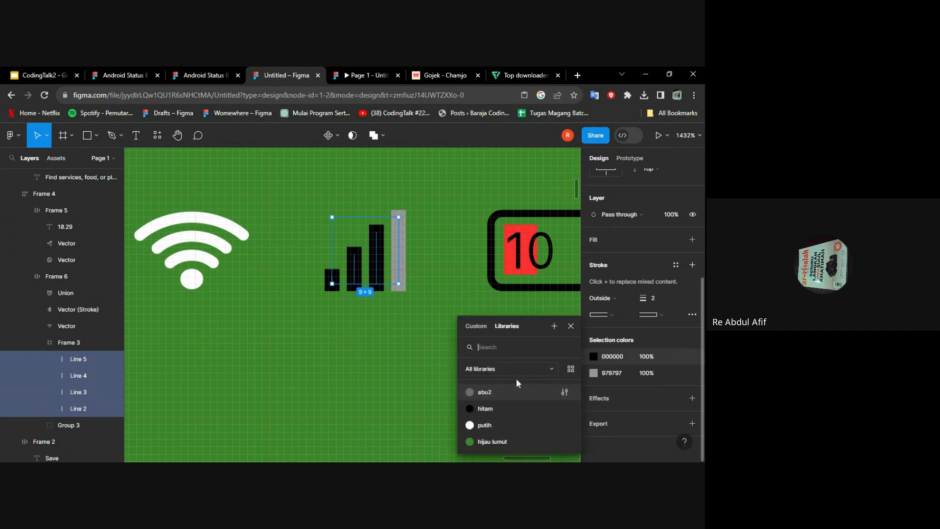
left_click(487, 426)
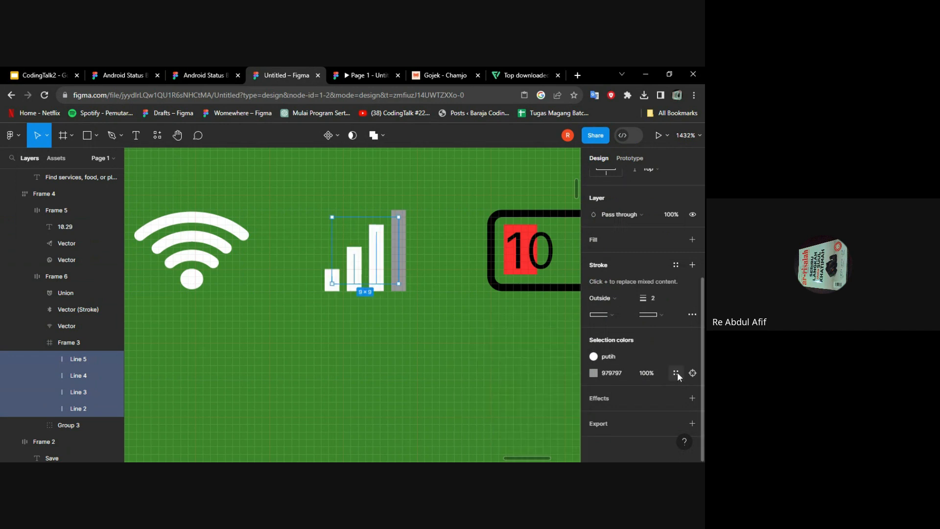
Step: Replace the 979797 grey of the tallest signal bar with the putih colour style
left_click(676, 373)
left_click(497, 425)
left_click(472, 321)
scroll(470, 317, "down", 5)
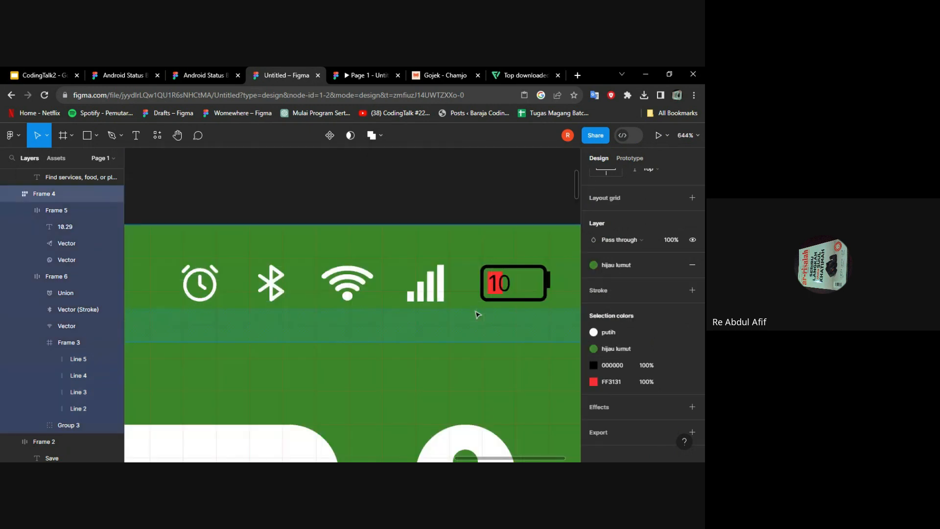
Step: Apply the putih colour style to the stroke of the battery icon's rounded outline
left_click(533, 267)
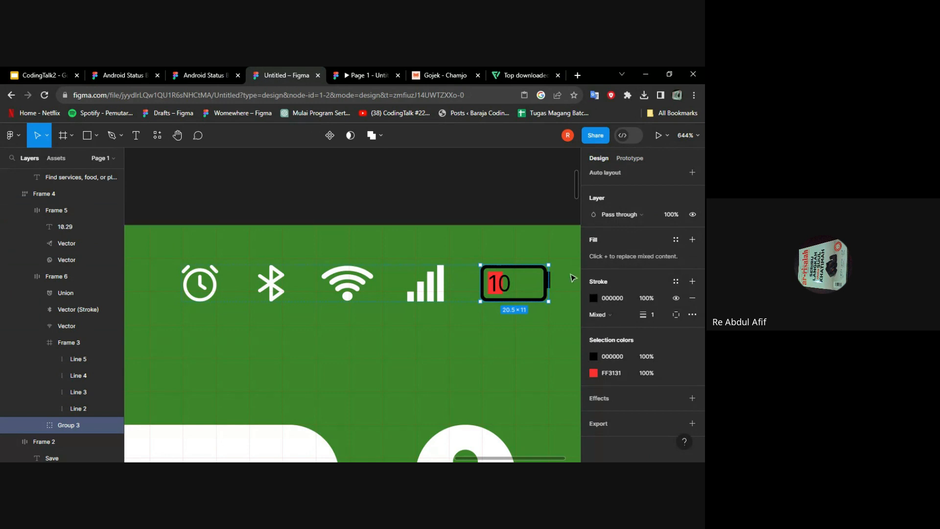
scroll(578, 277, "up", 3)
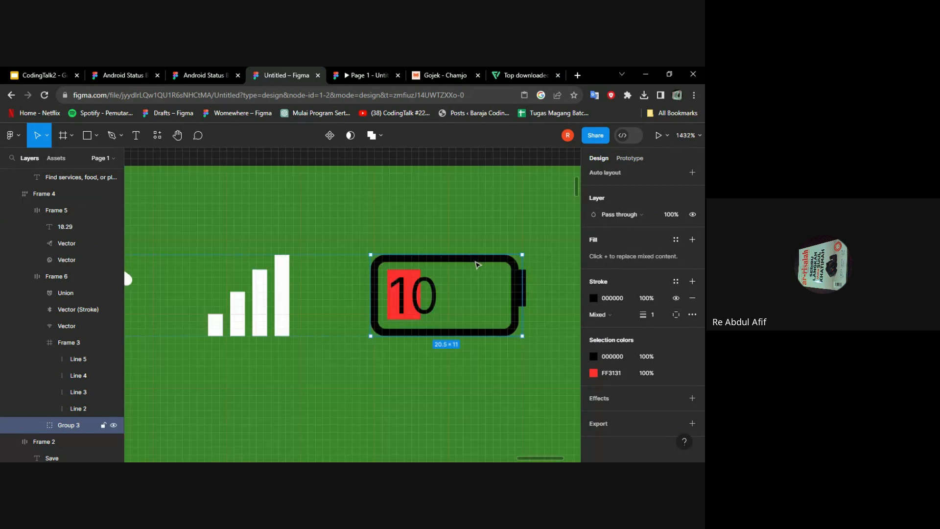
double_click(477, 265)
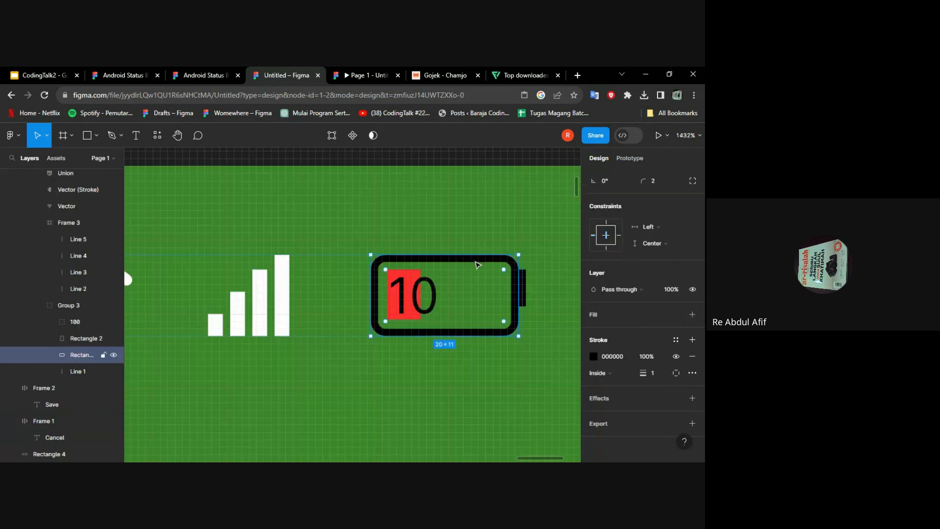
left_click(677, 341)
left_click(495, 424)
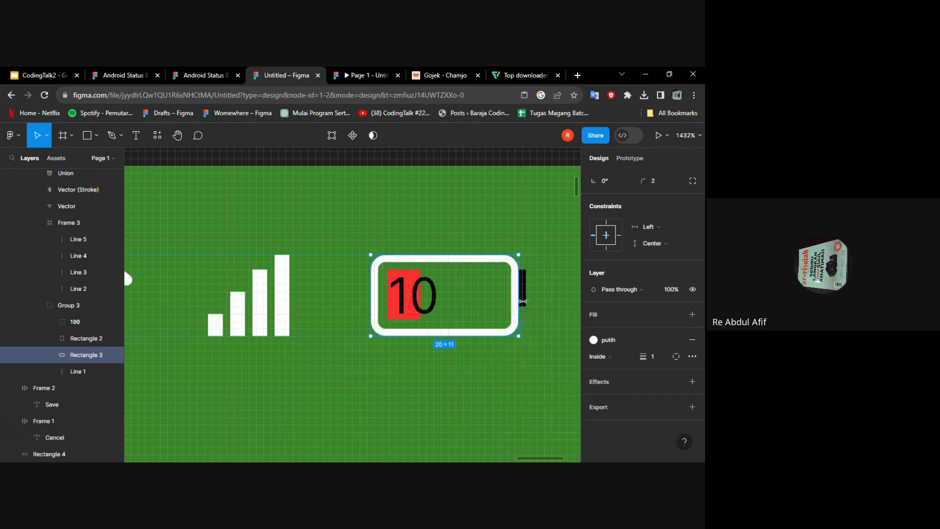
scroll(523, 290, "up", 5)
left_click(521, 292, "shift")
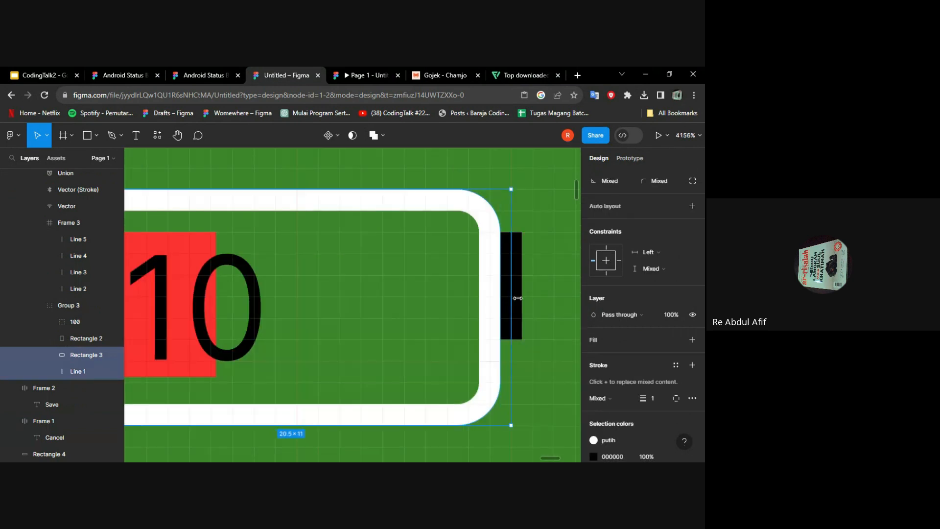
left_click(518, 298)
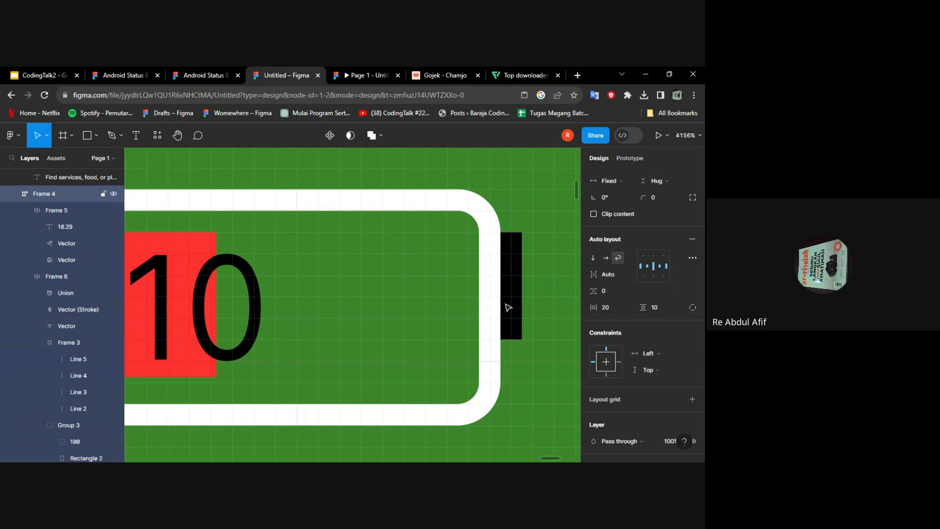
left_click(508, 307)
scroll(508, 306, "down", 5)
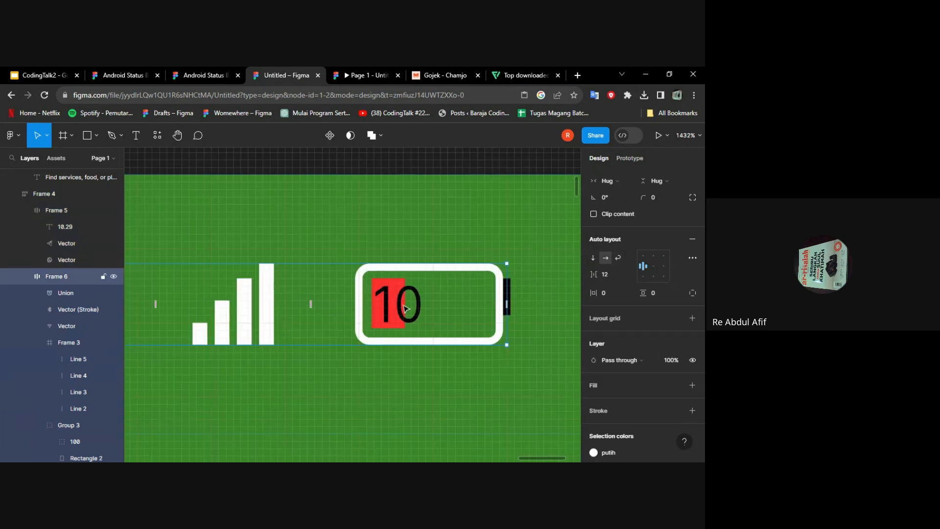
Step: Compare the green status bar's icons with the black reference status bar and inspect the reference battery's colours
scroll(418, 304, "down", 1)
scroll(418, 304, "down", 2)
scroll(418, 305, "up", 3)
scroll(418, 305, "down", 3)
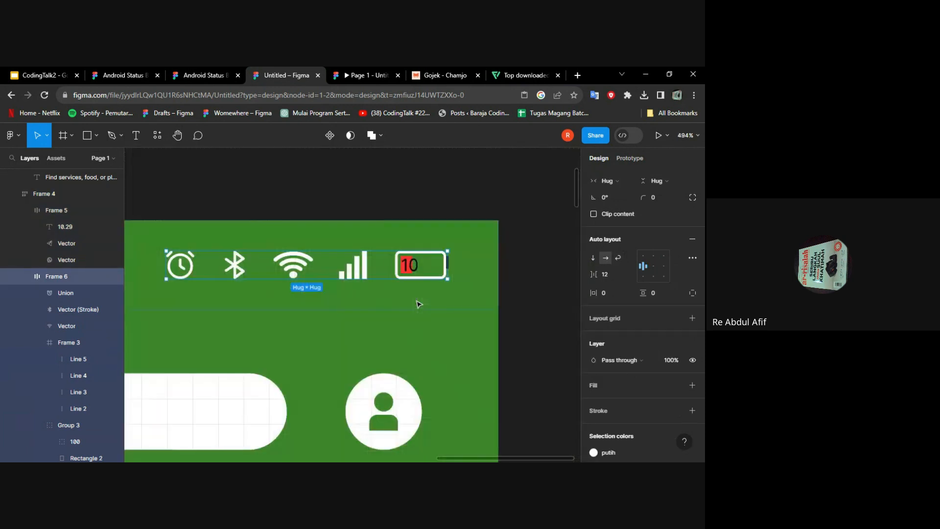
scroll(419, 304, "down", 2)
scroll(418, 305, "up", 1)
scroll(418, 304, "up", 1)
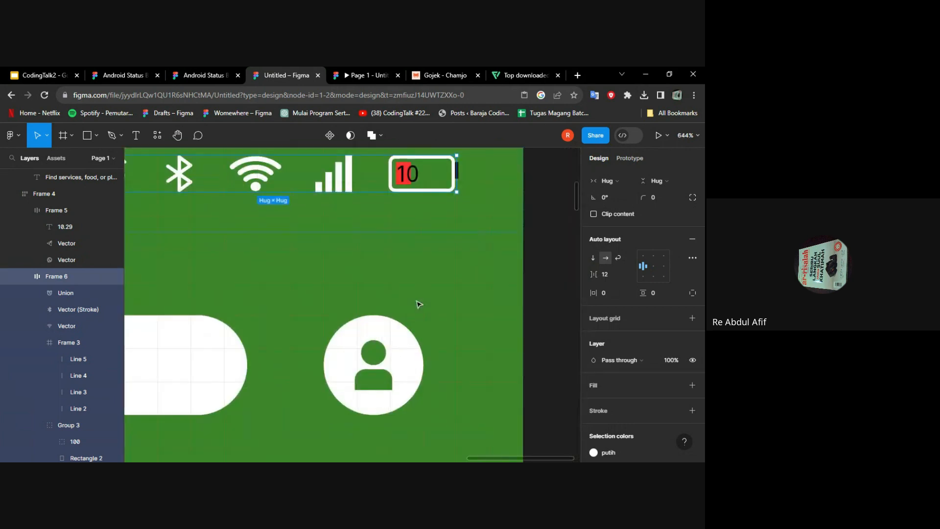
scroll(419, 304, "down", 1)
scroll(419, 305, "up", 4)
scroll(419, 305, "down", 1)
scroll(419, 305, "up", 2)
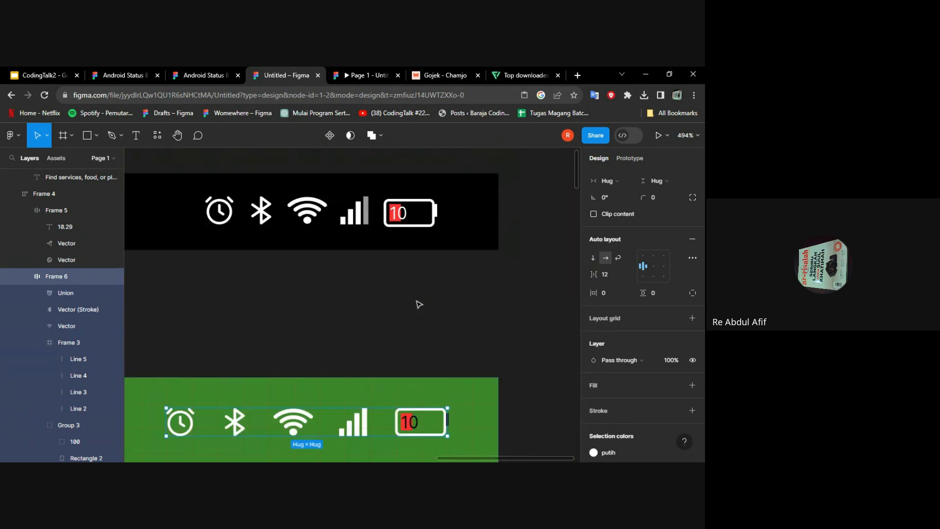
left_click(402, 217)
scroll(402, 219, "down", 3)
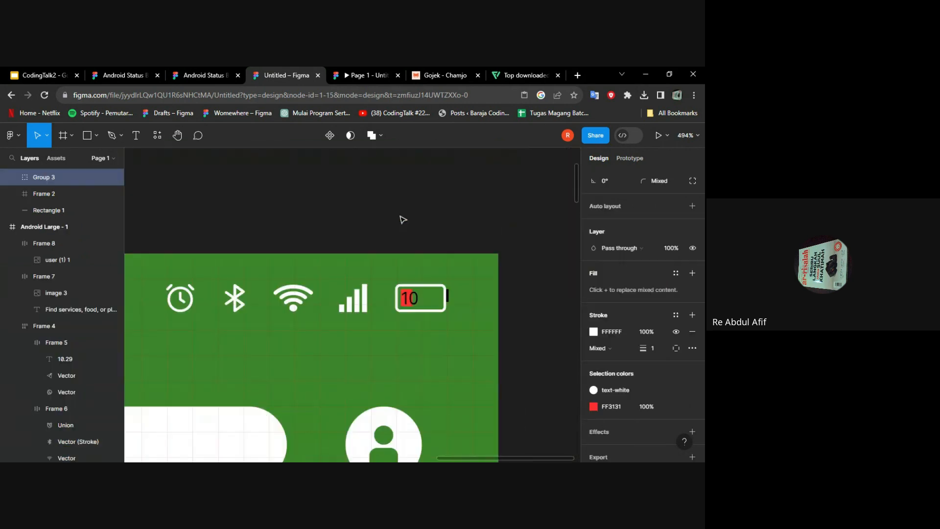
Step: Replace the remaining black 000000 in the green status bar's battery group, its number and terminal, with the putih colour style
double_click(443, 240)
scroll(422, 235, "up", 4)
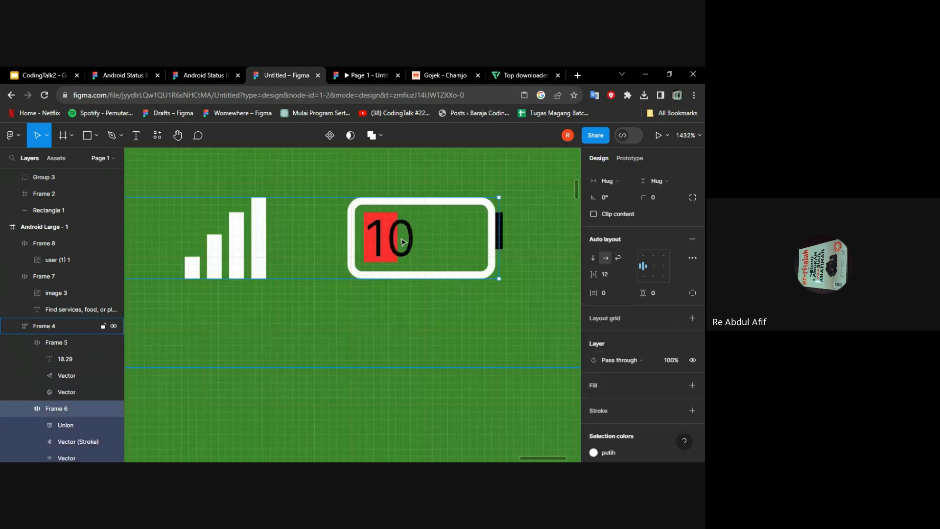
left_click(359, 223)
scroll(655, 424, "down", 3)
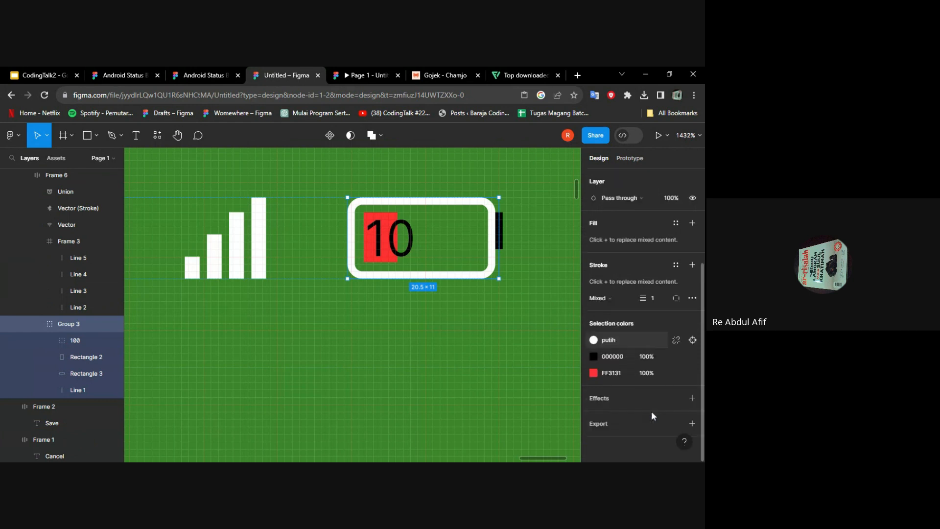
left_click(680, 358)
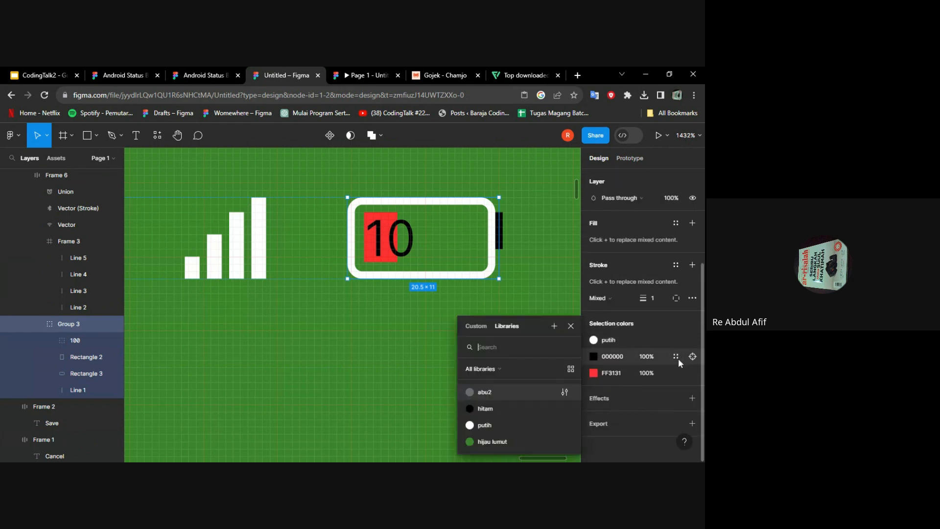
left_click(517, 411)
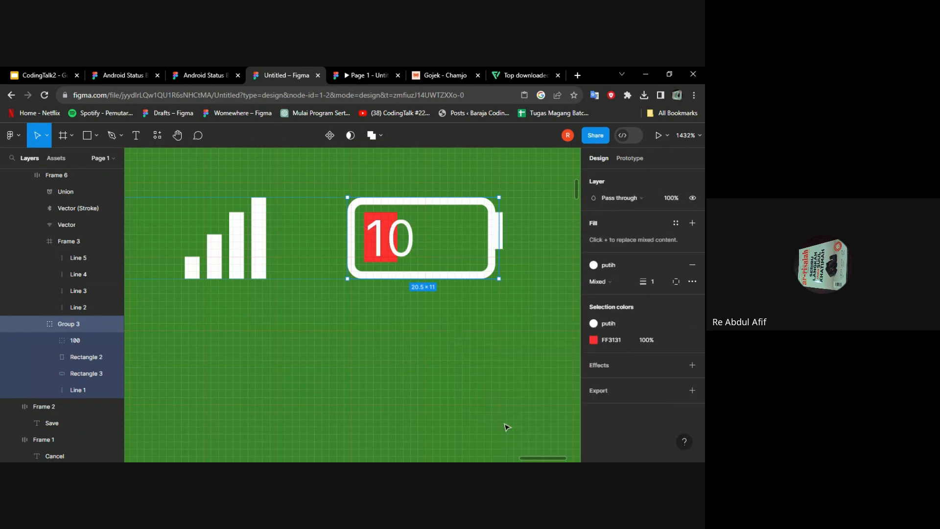
Step: Review the whole green header and status bar beside the Gojek reference screenshot
left_click(482, 330)
scroll(487, 328, "down", 5)
left_click(489, 325)
scroll(461, 309, "down", 2)
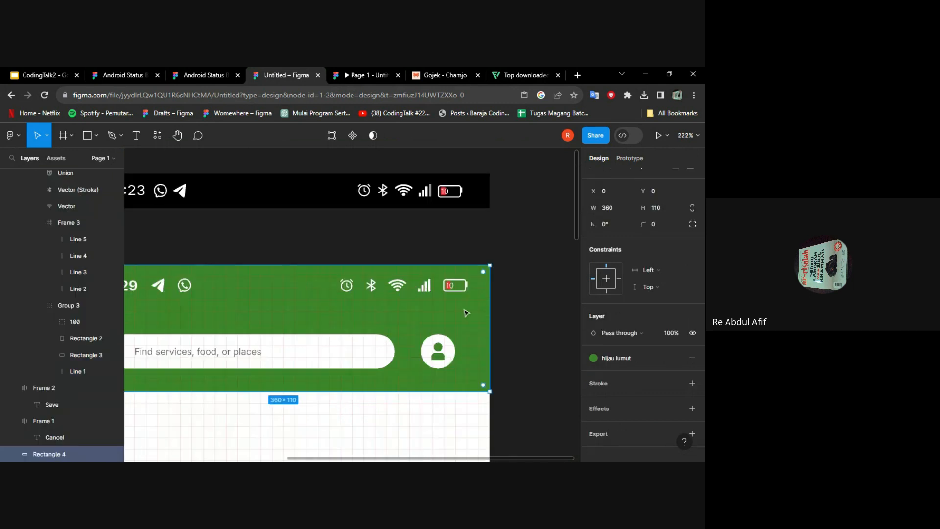
scroll(462, 310, "up", 1)
scroll(461, 310, "down", 1)
scroll(455, 311, "down", 3)
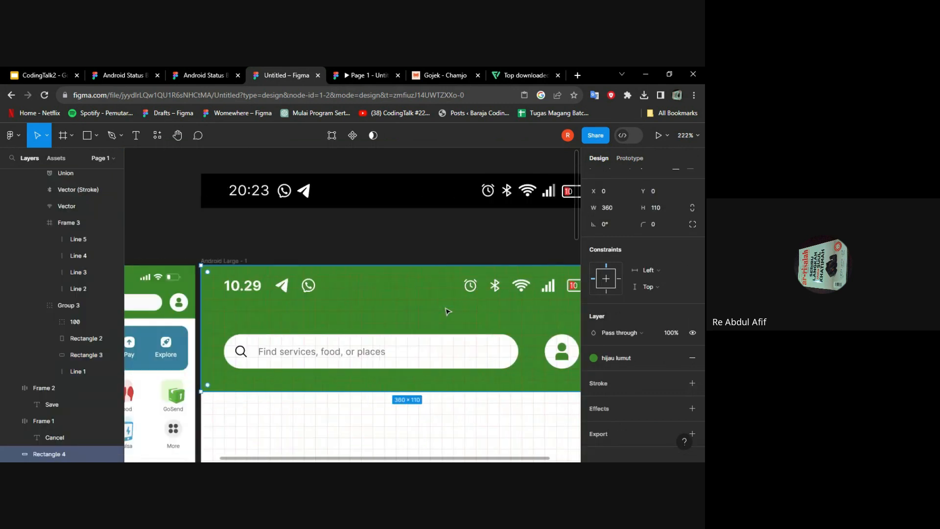
scroll(402, 337, "down", 2)
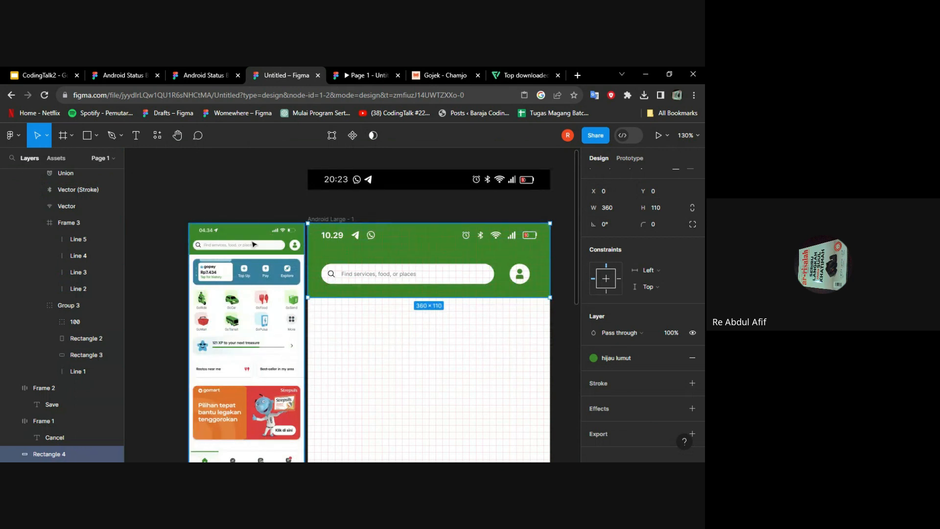
Step: Inspect the search bar and status bar frames in the green header and their layout settings
scroll(420, 260, "up", 2)
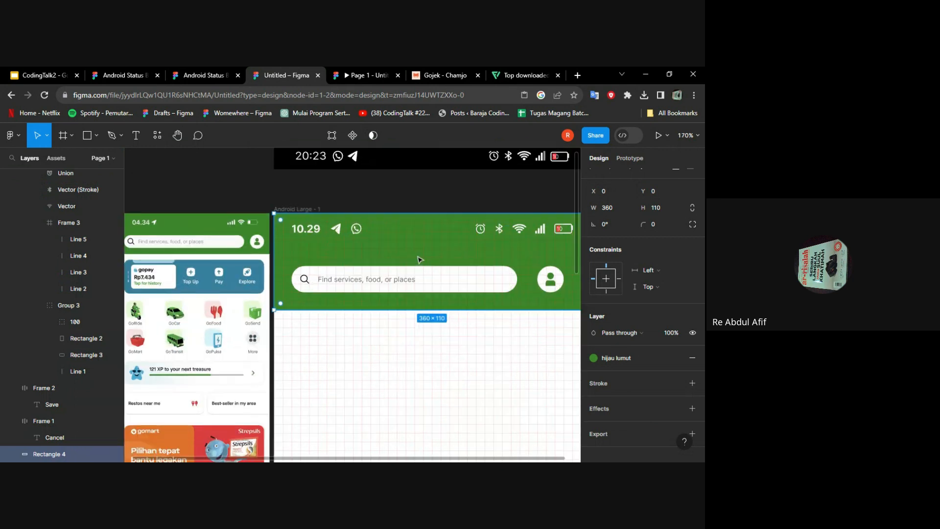
left_click(382, 283)
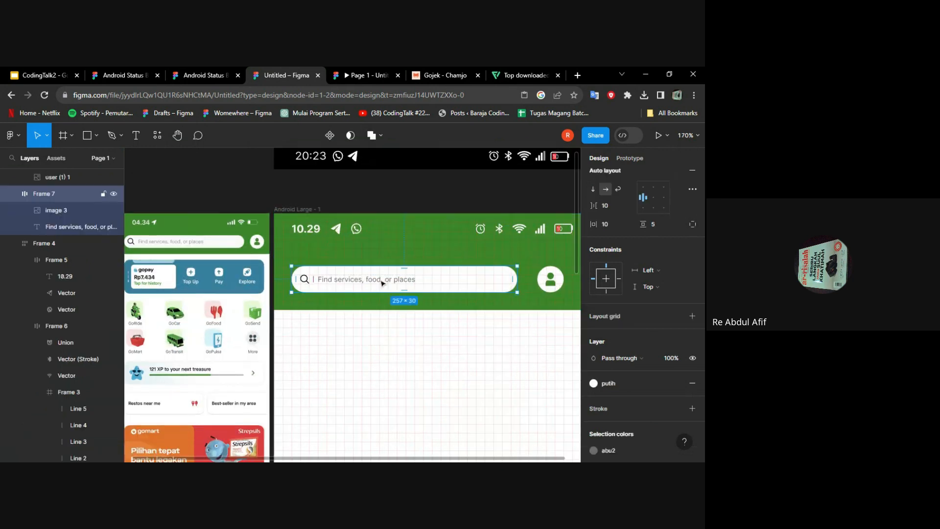
left_click(372, 231, "shift")
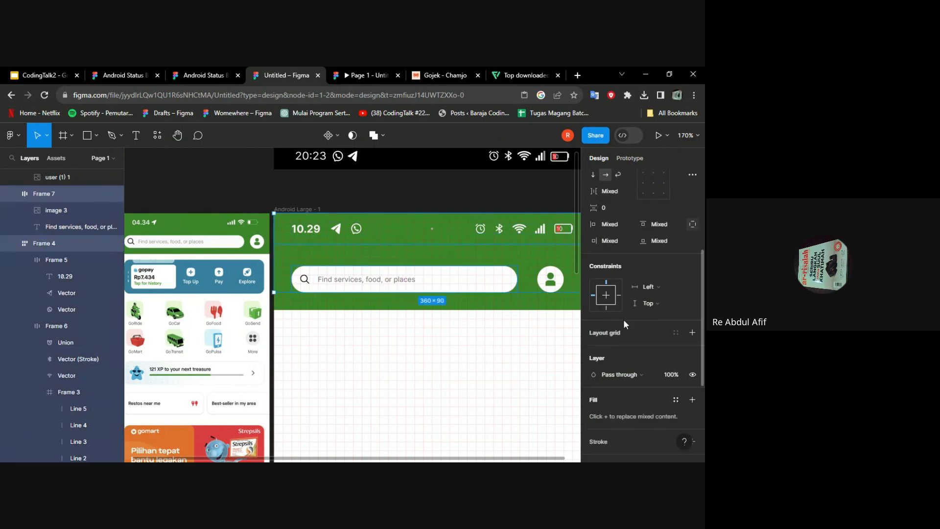
scroll(624, 319, "up", 3)
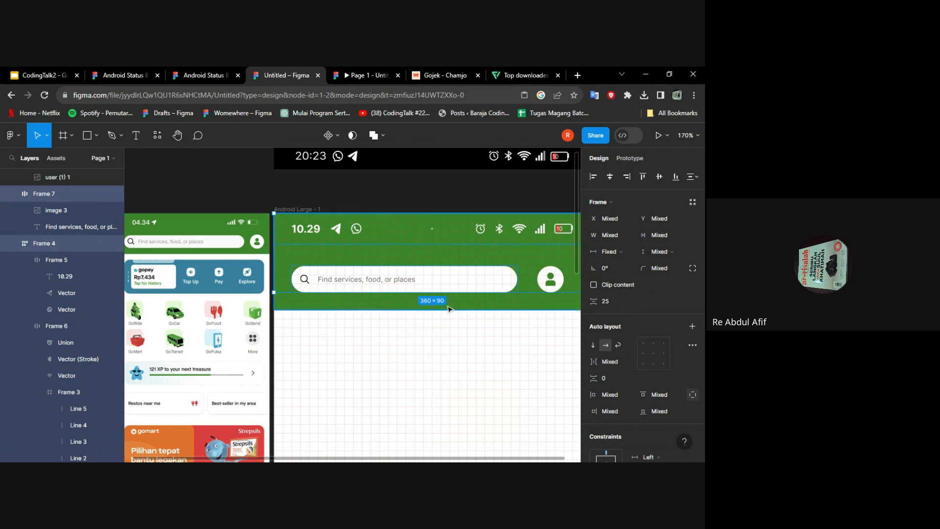
scroll(406, 301, "up", 3)
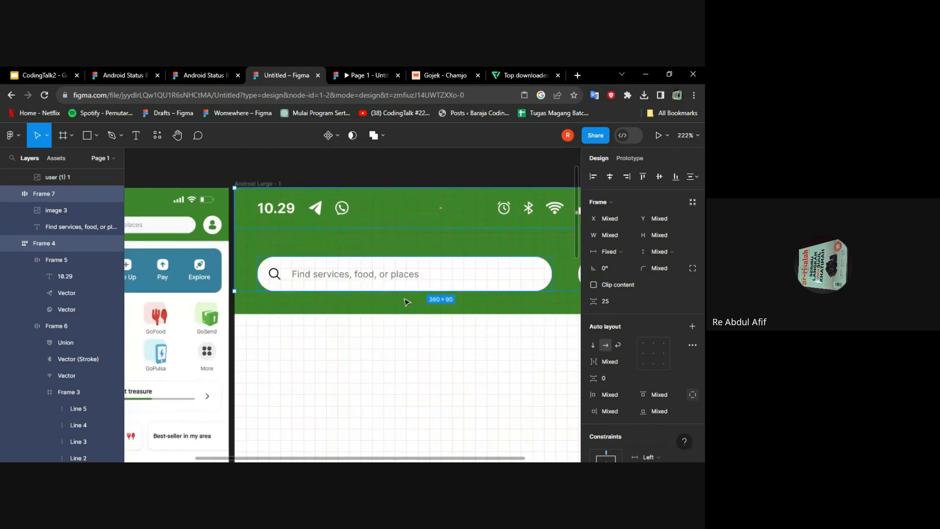
left_click_drag(363, 269, 363, 273)
left_click(373, 329)
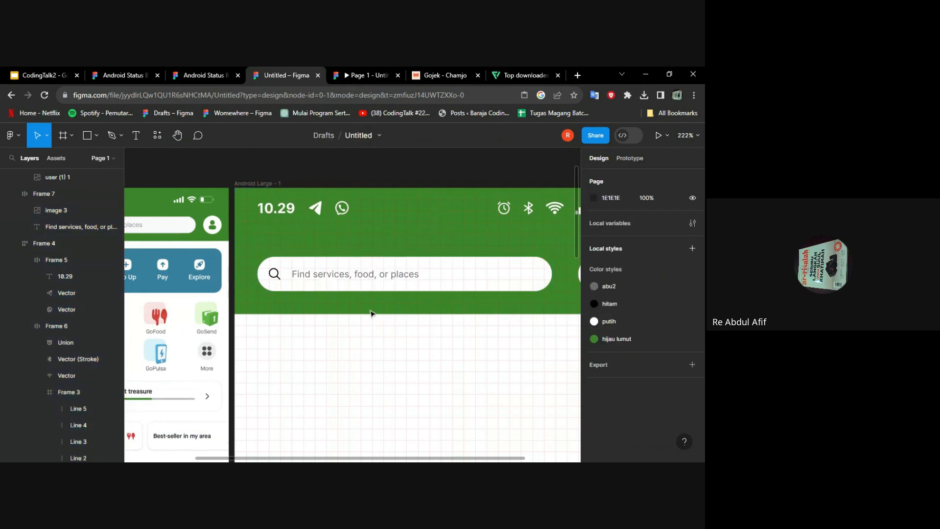
left_click(380, 214)
left_click(368, 318)
scroll(368, 287, "down", 4)
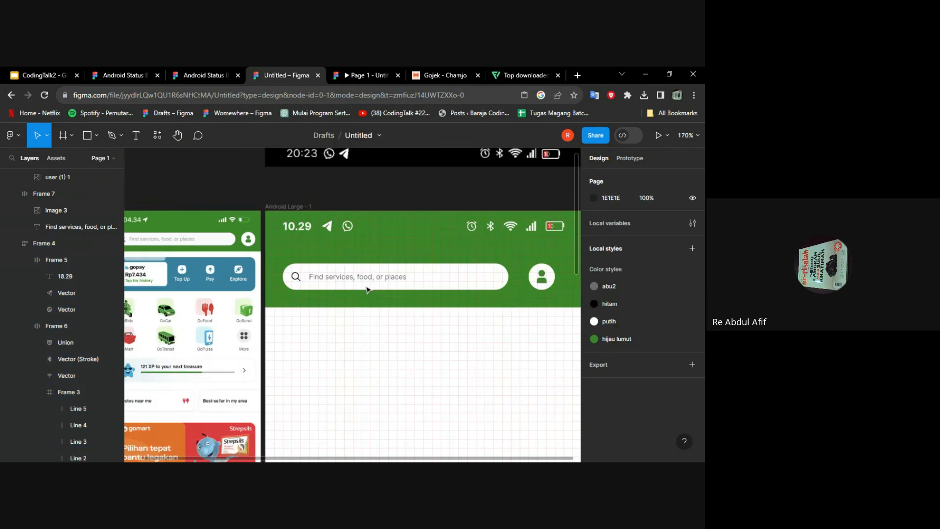
Step: Examine the reference screenshot's GoPay card and lower sections beside the empty area under the green header
scroll(362, 254, "up", 2)
scroll(363, 253, "up", 3)
scroll(365, 255, "right", 2)
scroll(372, 257, "left", 2)
scroll(383, 260, "left", 2)
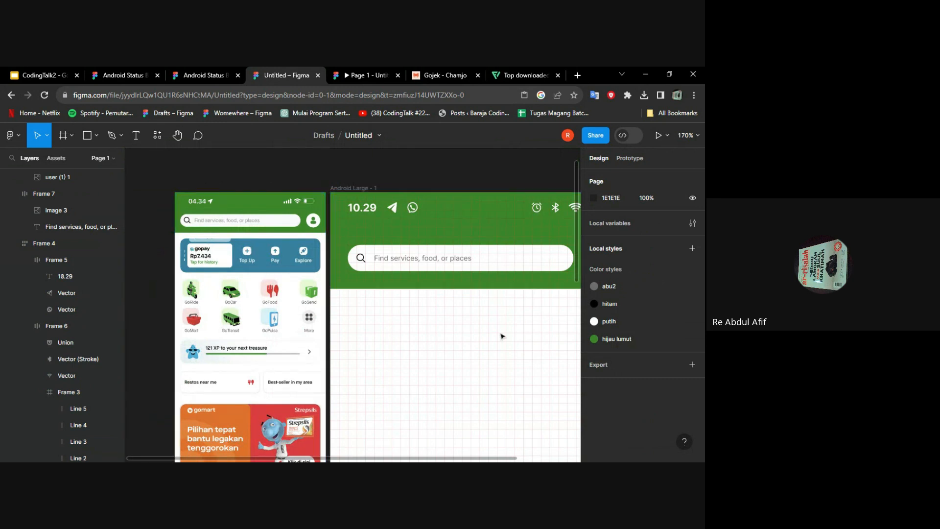
scroll(489, 328, "down", 2)
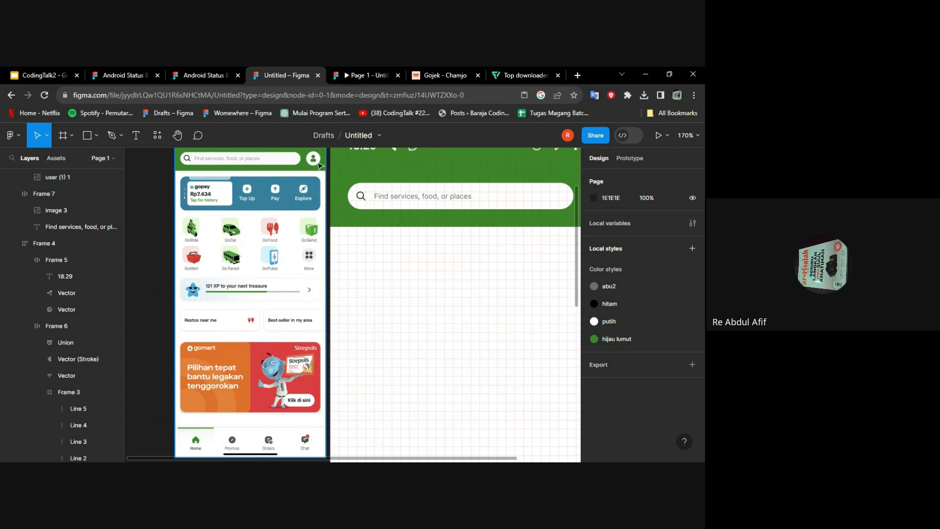
scroll(366, 266, "right", 1)
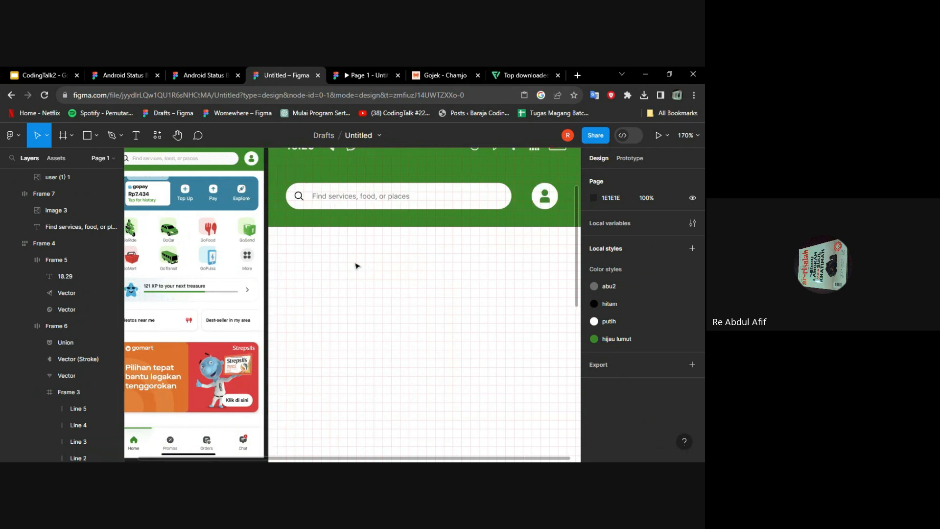
scroll(284, 258, "left", 1)
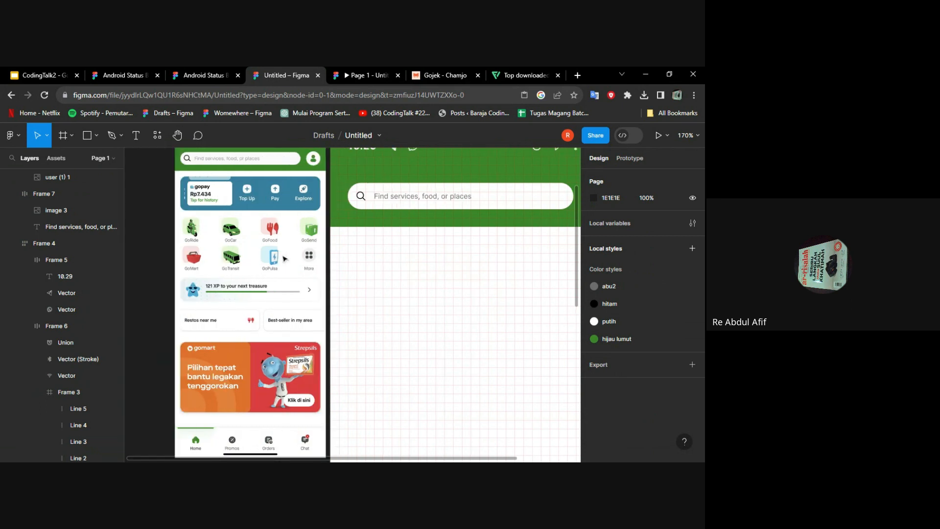
Step: Draw a rectangle beneath the green header and resize it to 290 × 85 at X 30, Y 135
left_click(91, 141)
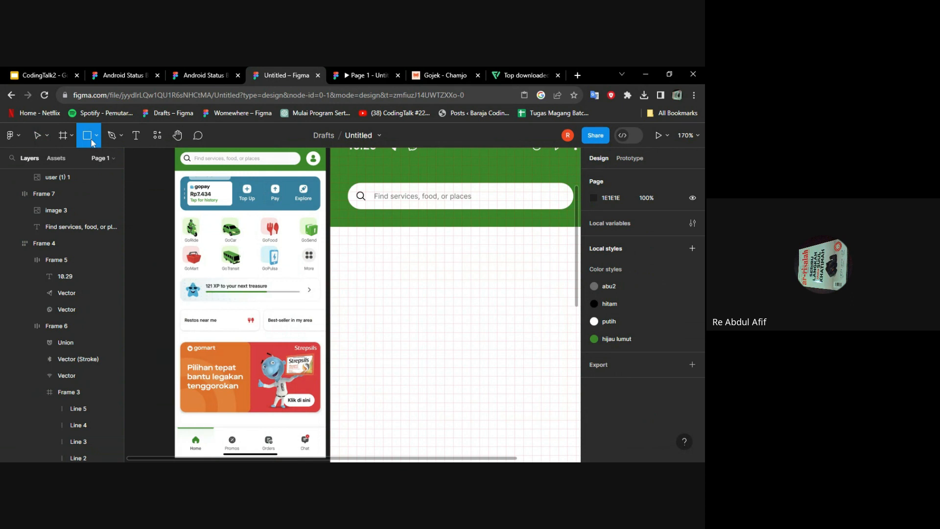
left_click_drag(353, 249, 515, 323)
scroll(518, 328, "down", 3)
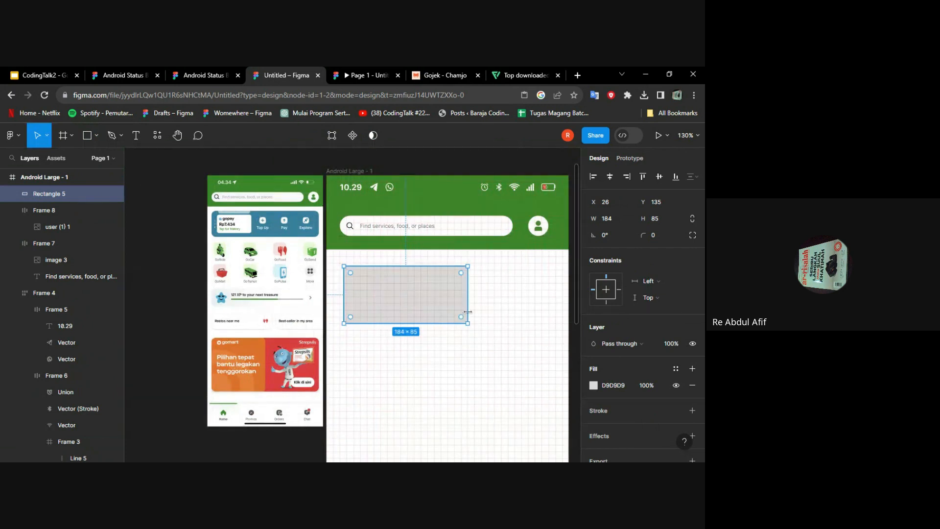
scroll(468, 312, "up", 3)
left_click_drag(468, 312, 544, 307)
scroll(545, 307, "right", 3)
left_click_drag(481, 292, 503, 291)
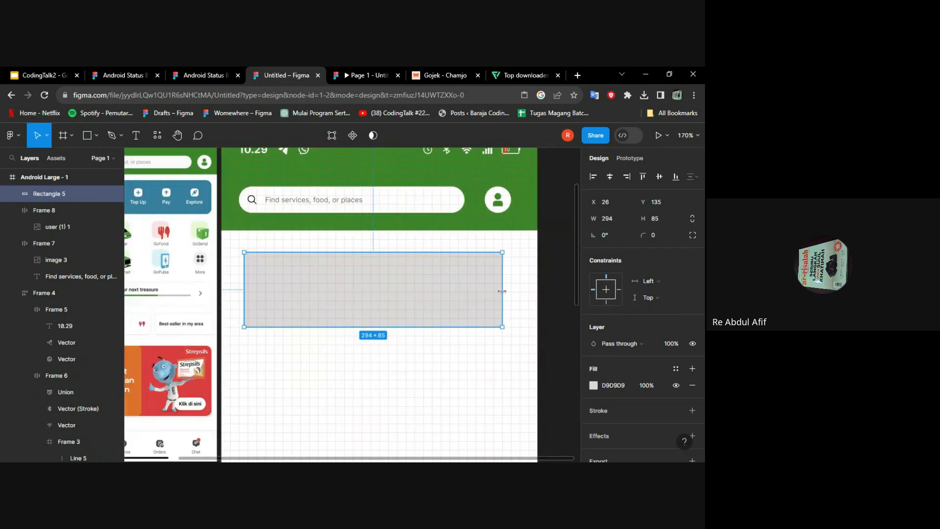
left_click_drag(246, 285, 249, 284)
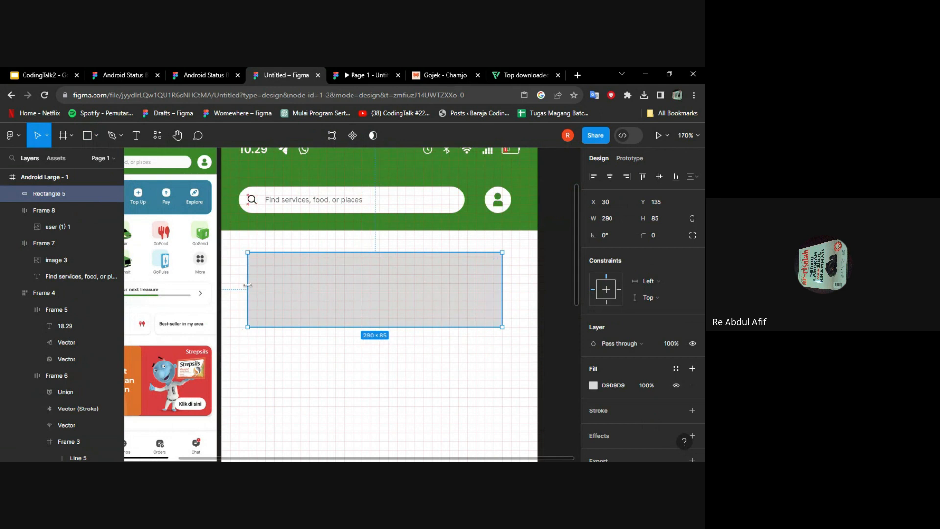
scroll(354, 272, "left", 3)
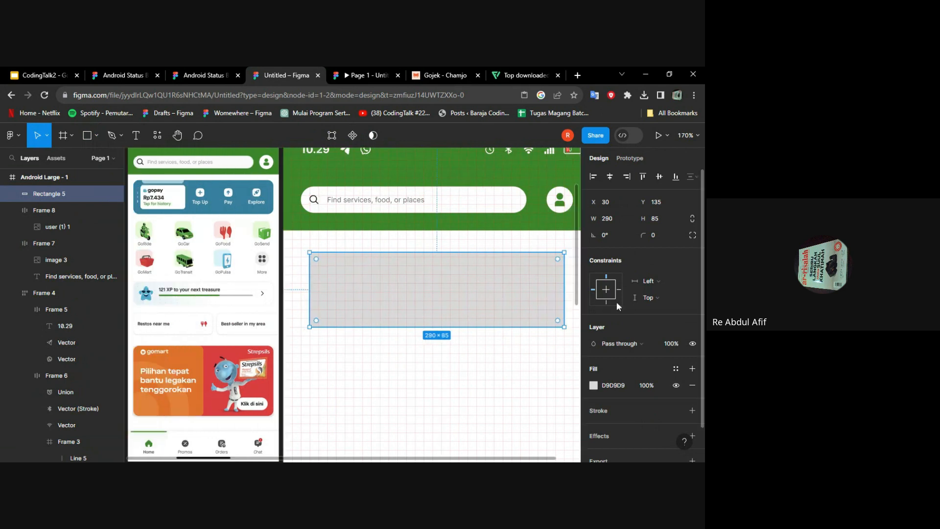
Step: Fill the new rectangle with blue 37809E sampled from the GoPay card in the reference screenshot
scroll(325, 260, "up", 3)
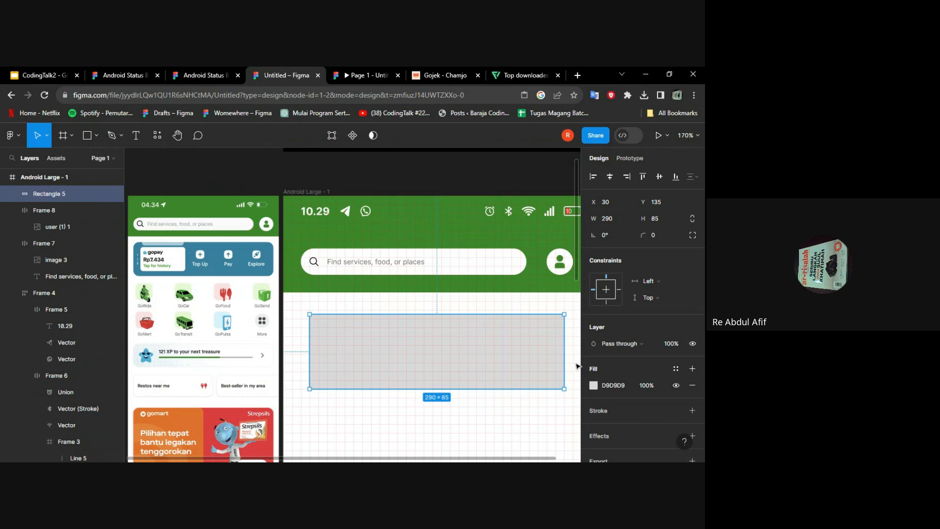
left_click(676, 369)
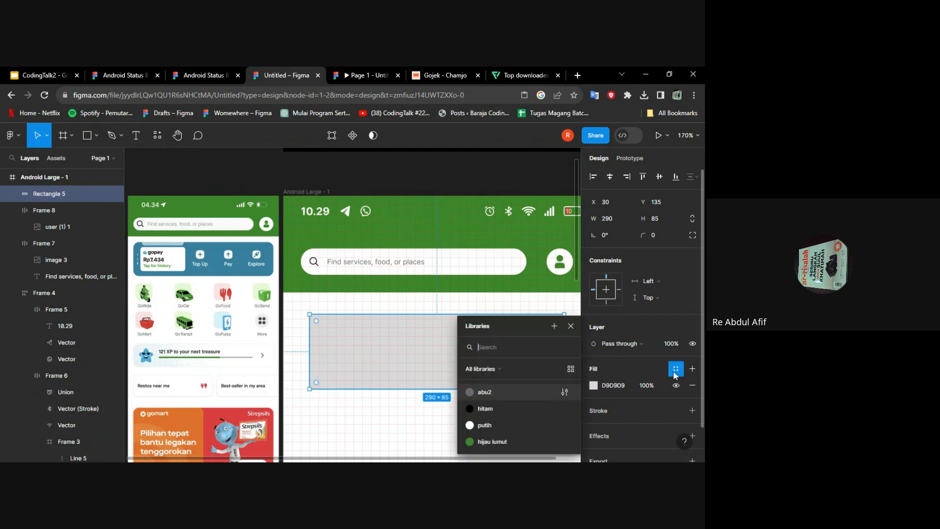
left_click(594, 386)
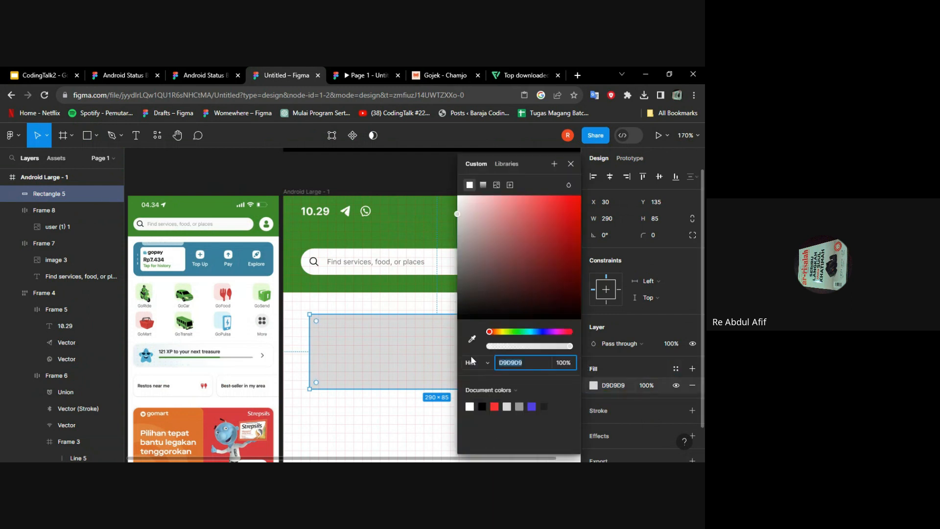
left_click(472, 339)
left_click(223, 256)
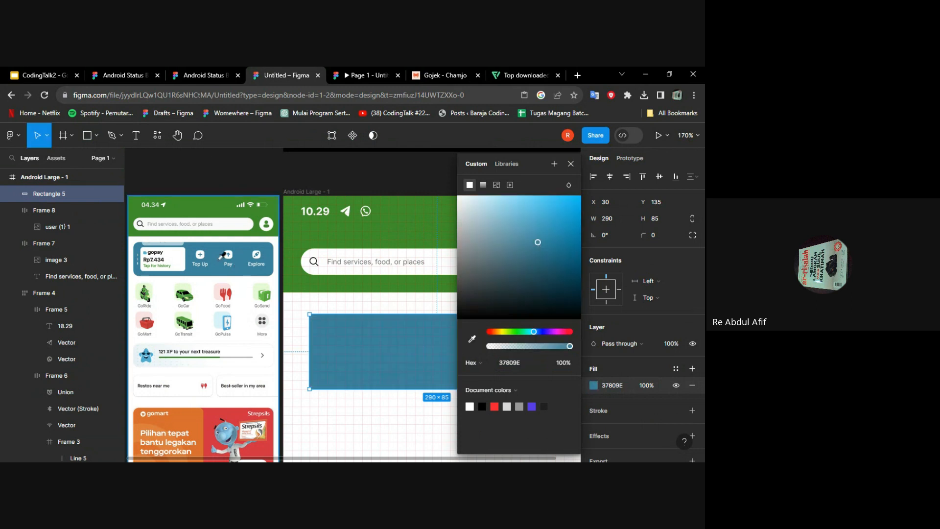
left_click(571, 164)
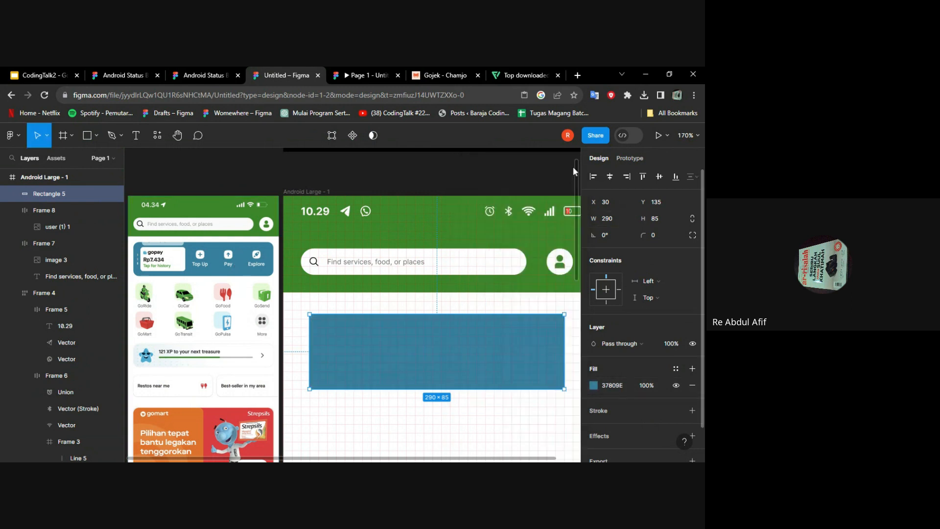
scroll(422, 312, "down", 2)
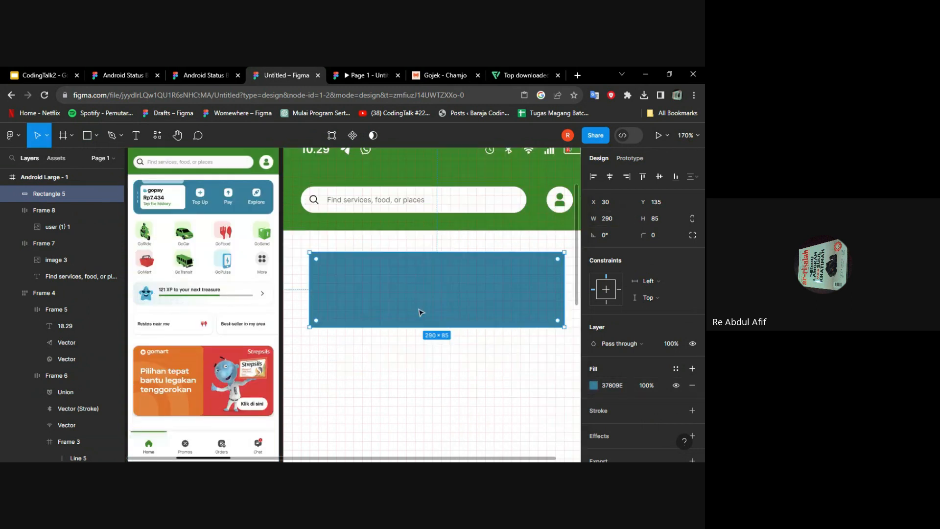
scroll(383, 311, "up", 3, "ctrl")
scroll(385, 311, "left", 2)
scroll(384, 311, "up", 2)
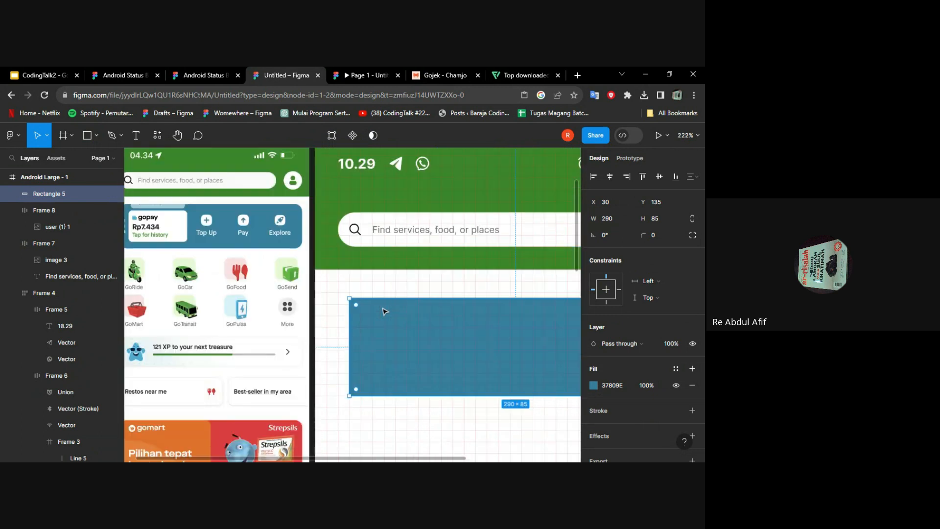
scroll(384, 311, "left", 2)
scroll(385, 311, "down", 2)
scroll(384, 311, "right", 2)
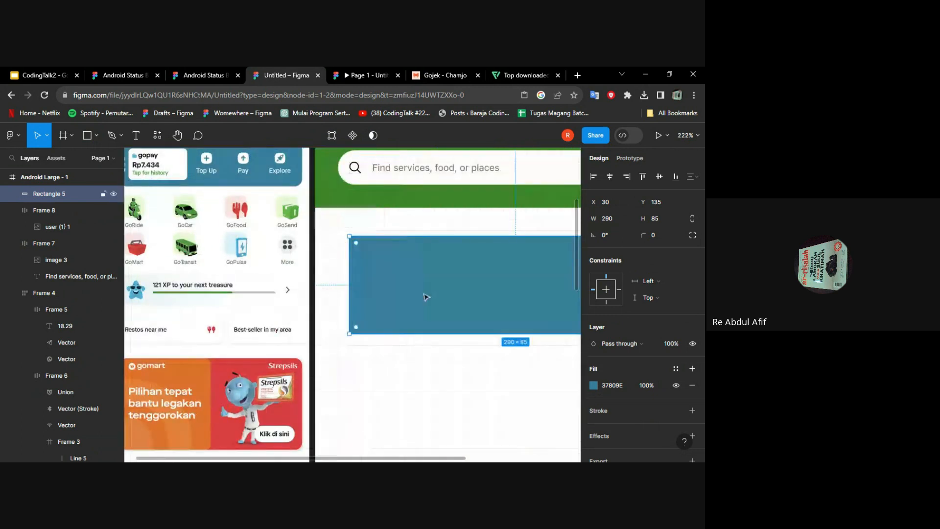
left_click(87, 135)
mouse_move(364, 257)
left_mouse_down()
mouse_move(411, 293)
mouse_move(451, 306)
left_mouse_up()
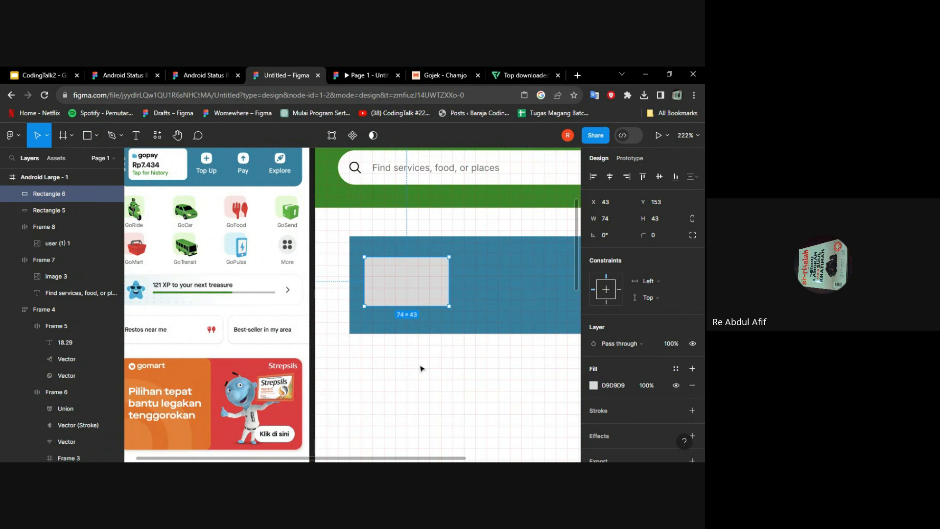
key("Delete")
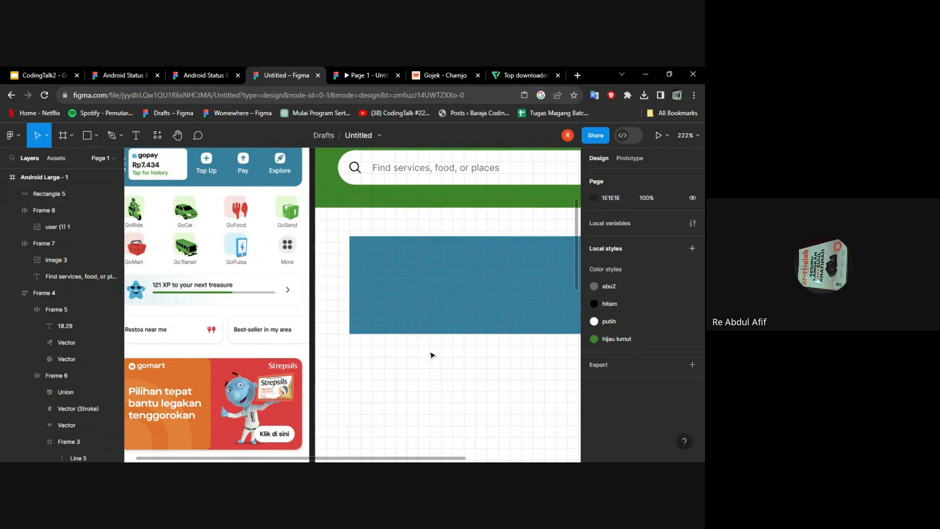
Step: Add the text "gopay" in the upper part of the blue card
left_click(136, 135)
left_click(371, 255)
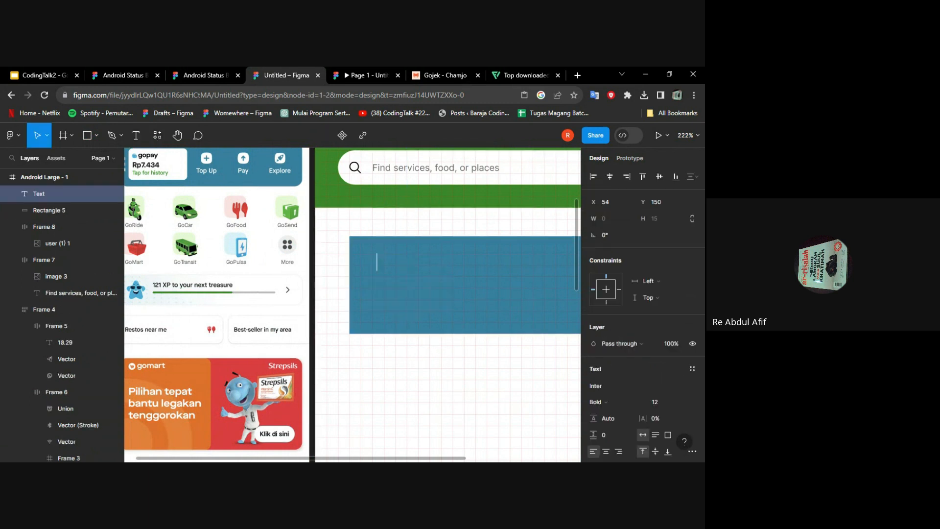
type("Gop")
key("BackSpace")
key("BackSpace")
key("BackSpace")
type("gopay")
key("Escape")
Step: Add the separate texts "Rp 7.434" and "Tap for history" below the gopay text on the blue card
key("t")
left_click(375, 291)
type("Rp")
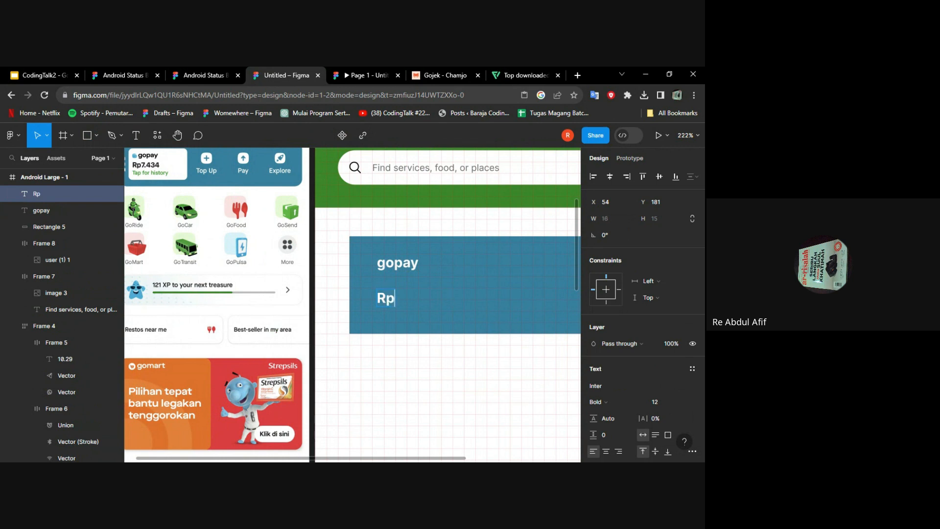
type(" 7.434")
left_click(137, 143)
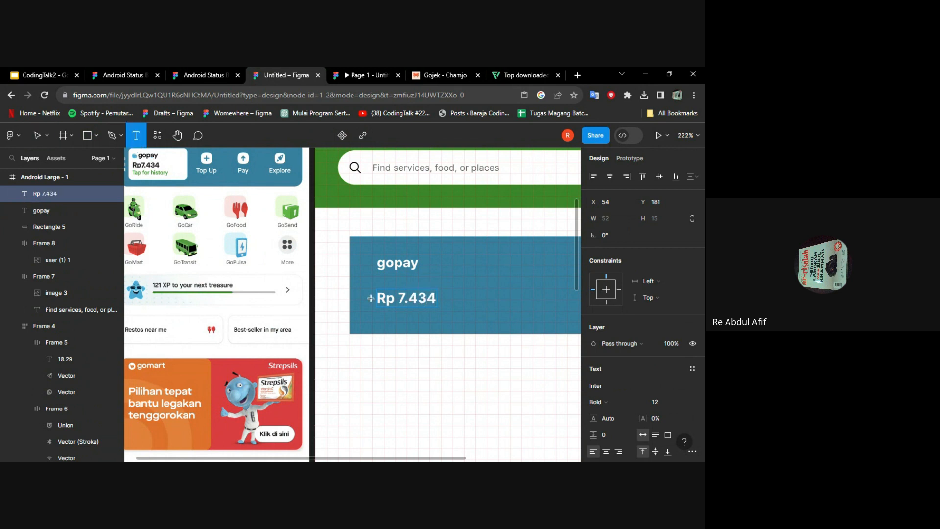
left_click(381, 324)
type("Tap")
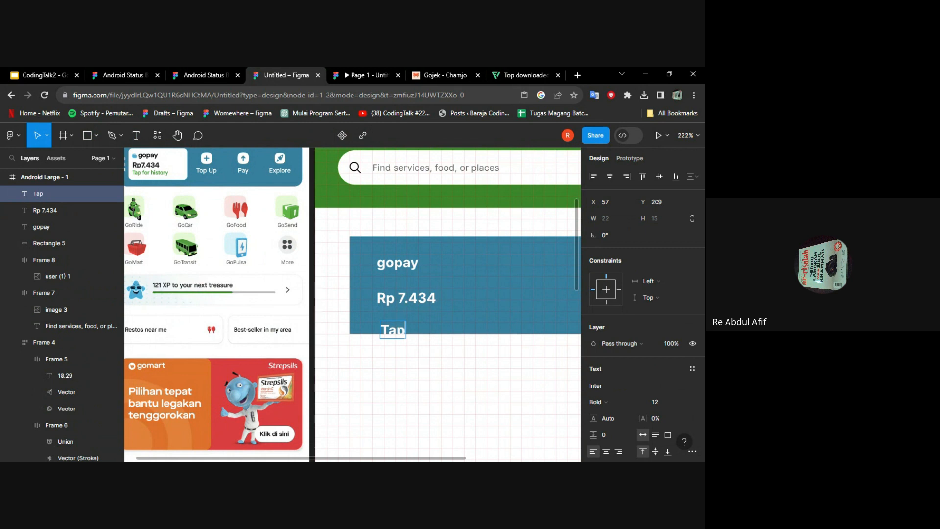
type(" for history")
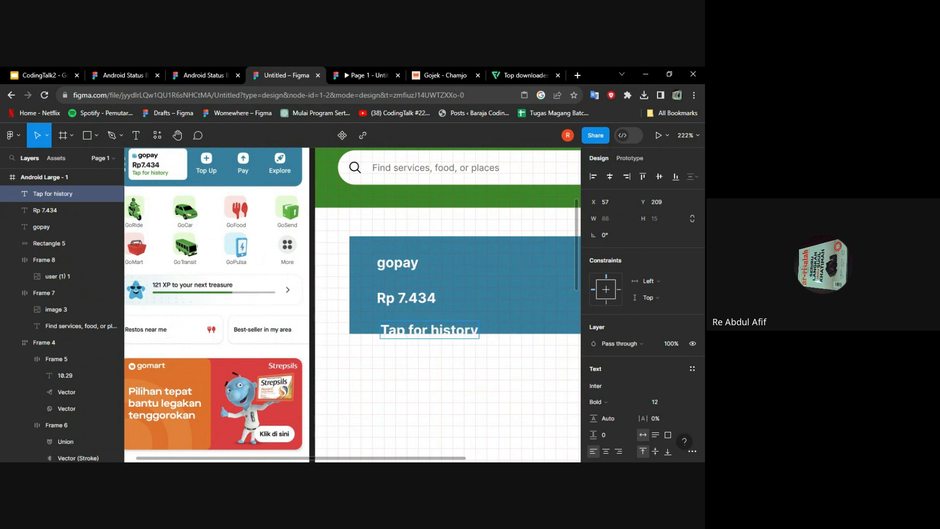
key("Escape")
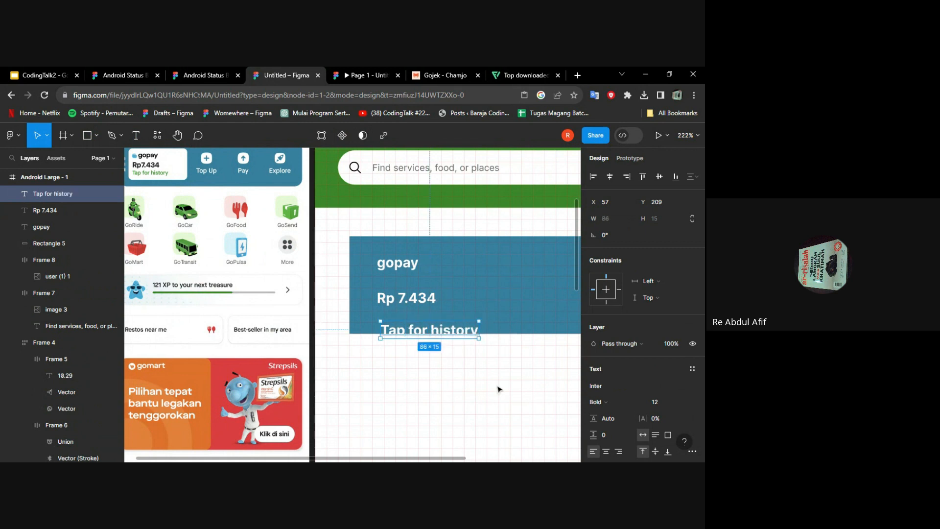
Step: Move the three texts closer together inside the blue card, with their left edges aligned at X 44
left_click_drag(449, 337, 435, 327)
left_click_drag(407, 298, 395, 297)
left_click_drag(406, 263, 394, 269)
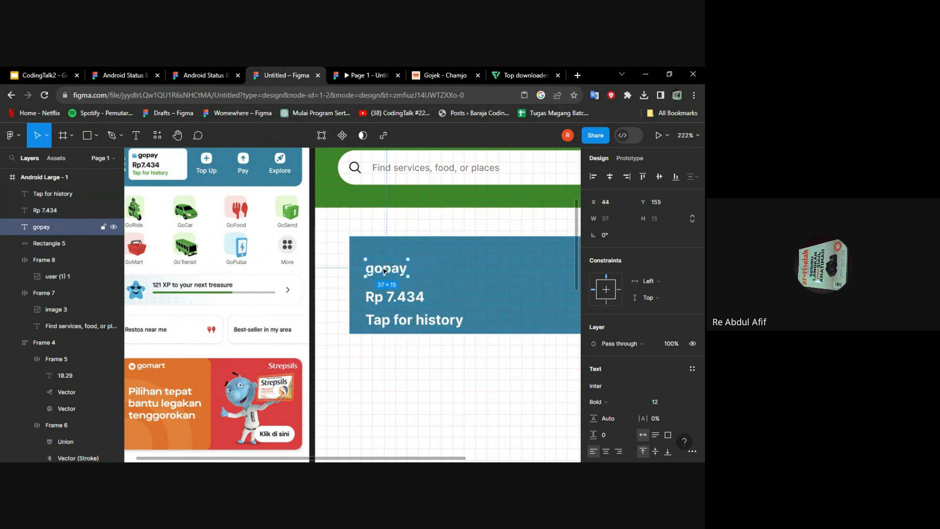
Step: Wrap the gopay, Rp 7.434 and Tap for history texts together in a vertical auto layout
left_click(407, 297, "shift")
left_click(420, 322, "shift")
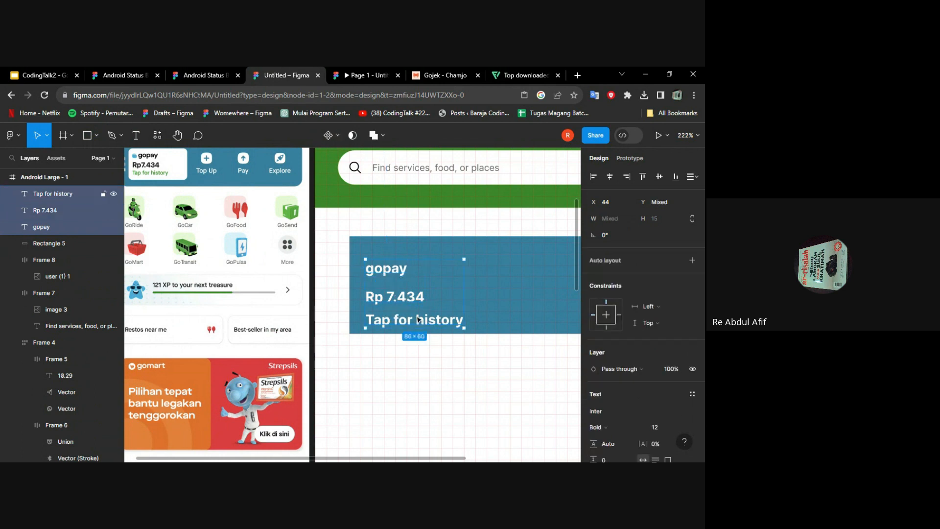
right_click(408, 302)
left_click(456, 344)
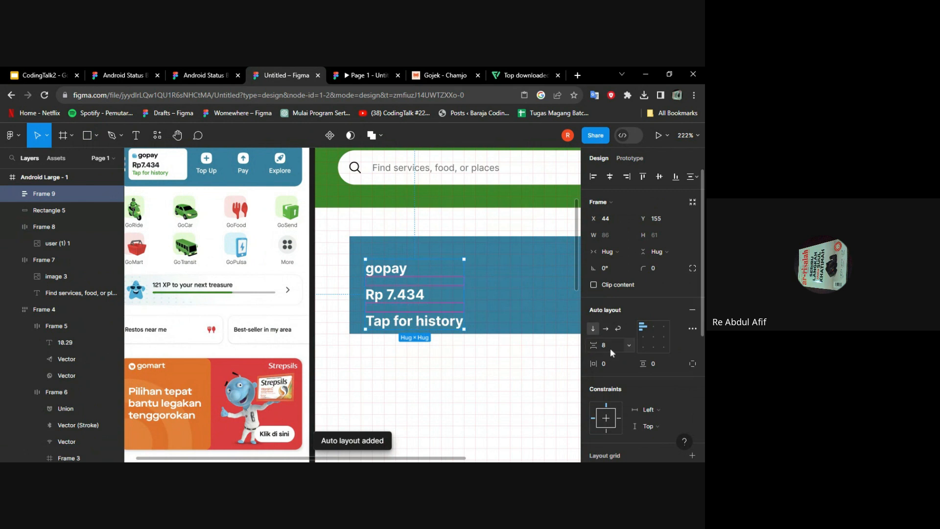
Step: Set the spacing between the three gopay texts to 5 and move their frame up to Y 145
type("5")
key("Return")
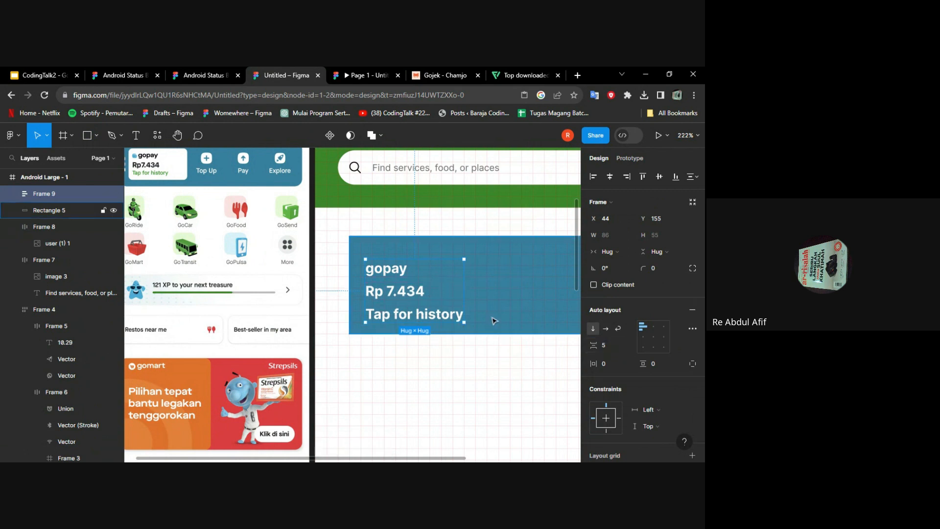
key("shift+Up")
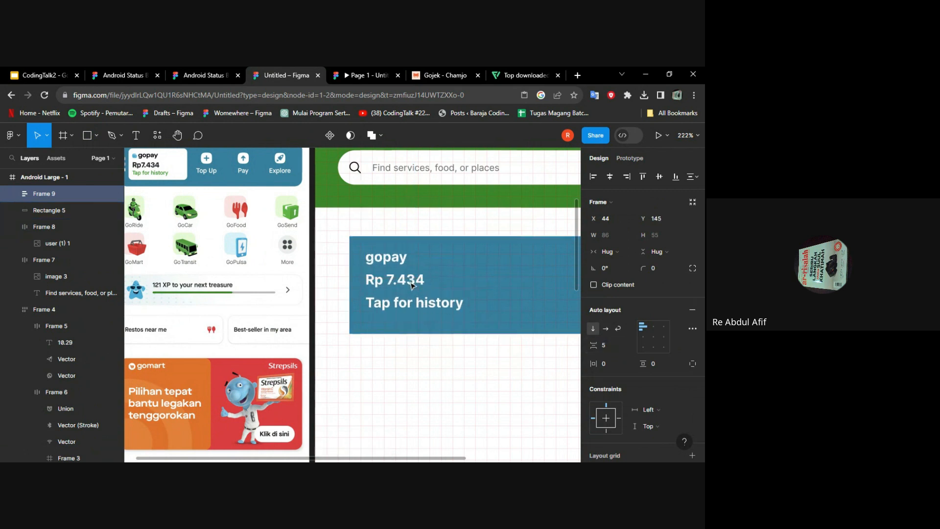
Step: Add a fill to the gopay text frame and apply the white "putih" color style to it
scroll(666, 375, "down", 5)
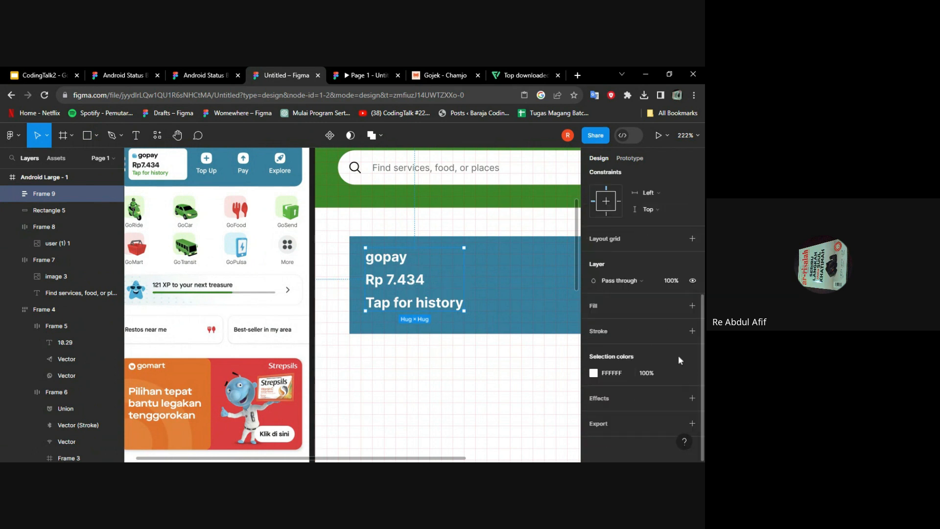
left_click(693, 306)
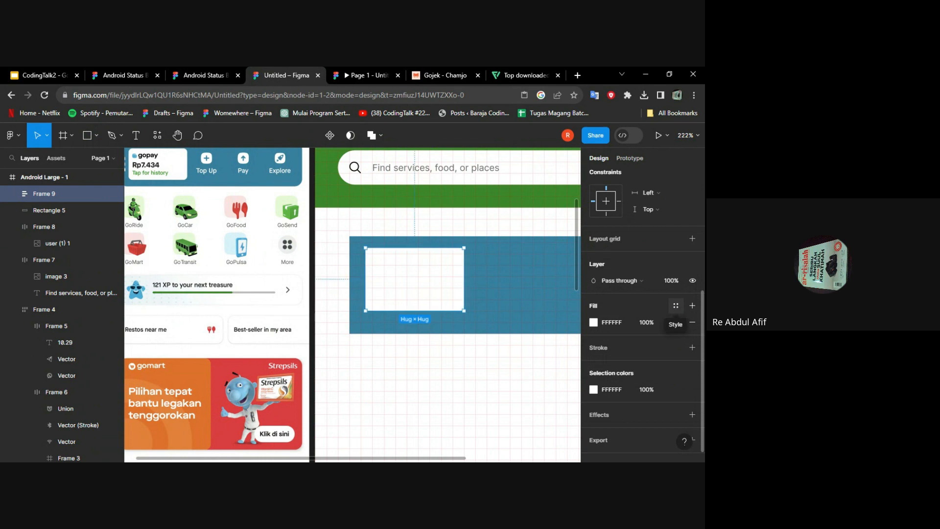
left_click(677, 307)
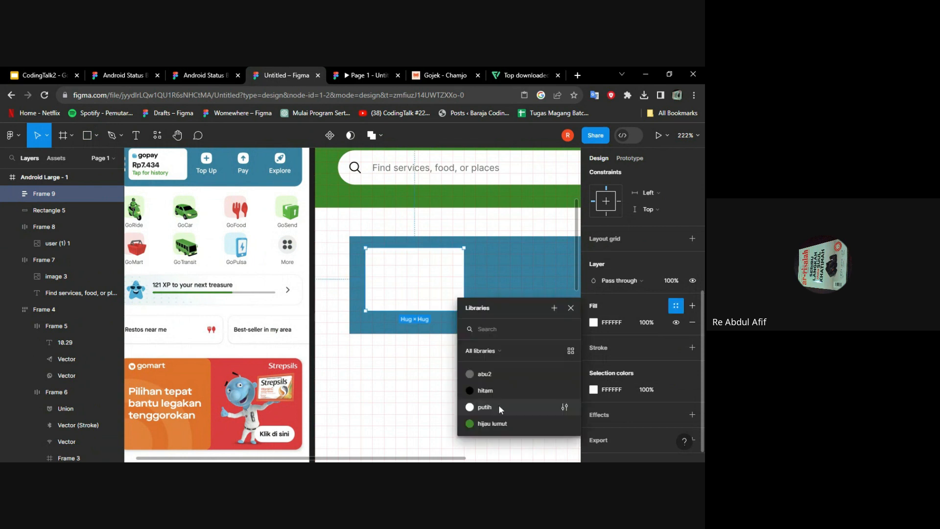
left_click(500, 407)
Step: Apply the black "hitam" color style to the gopay, Rp 7.434 and Tap for history texts
left_click(411, 283)
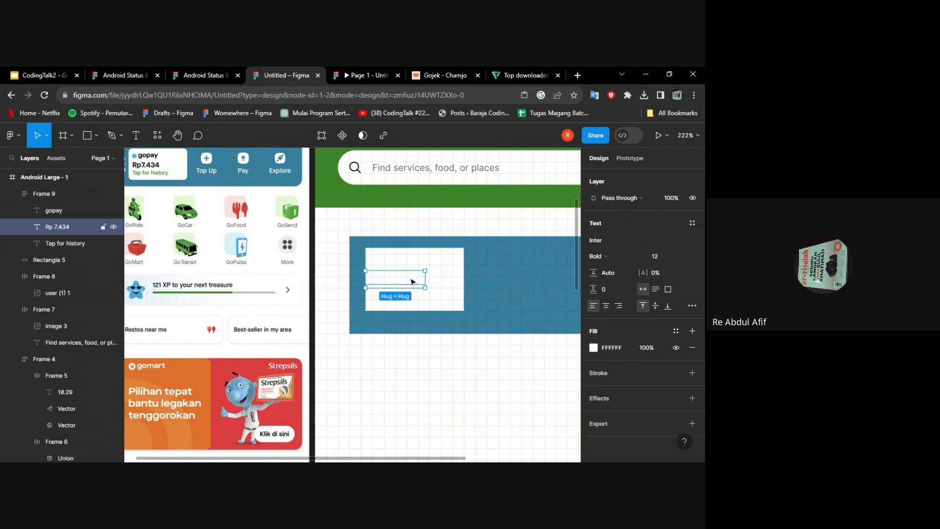
left_click(390, 260, "shift")
left_click(389, 305, "shift")
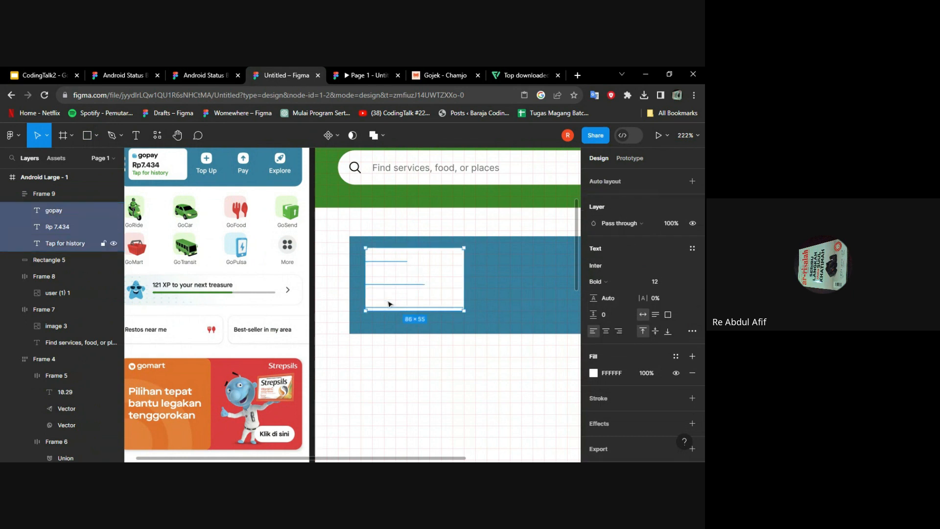
left_click(676, 356)
left_click(506, 403)
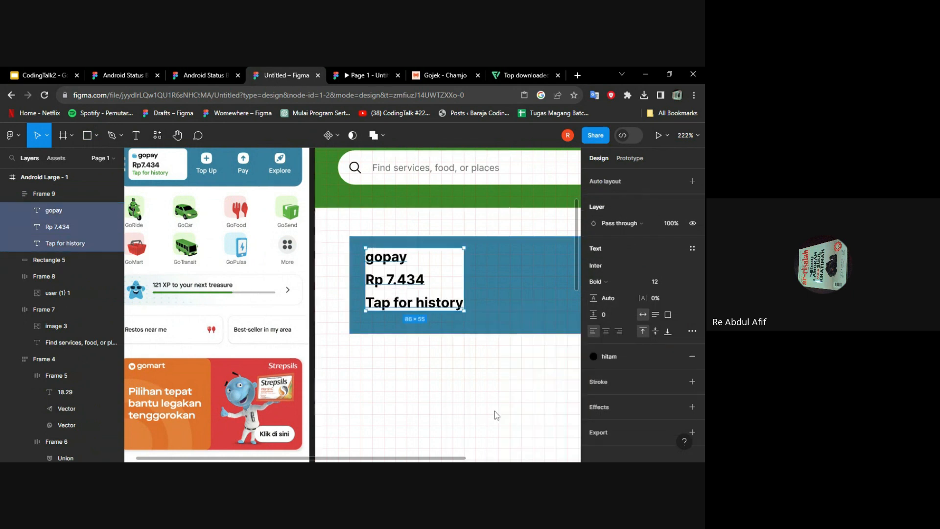
left_click(497, 416)
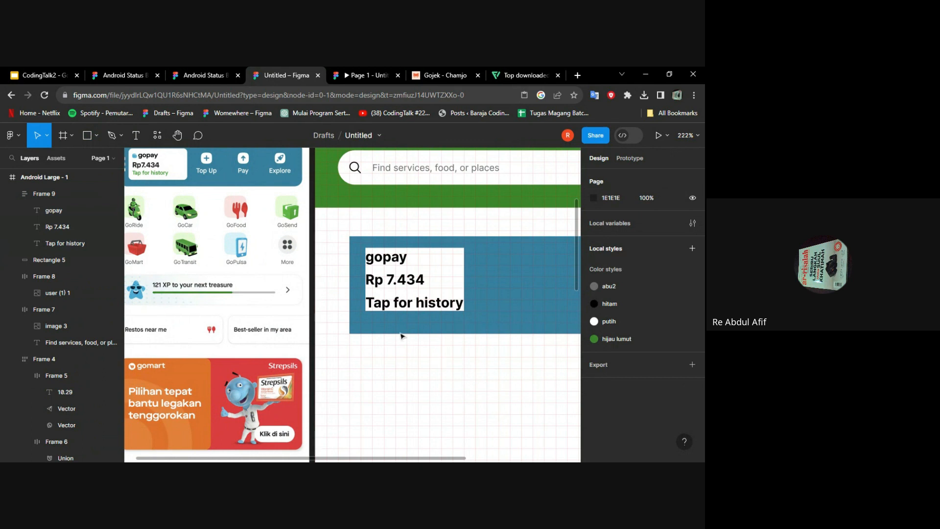
Step: Replace the Tap for history text's fill style with green 439B2F, sampled from the same text in the reference screenshot
left_click(418, 305)
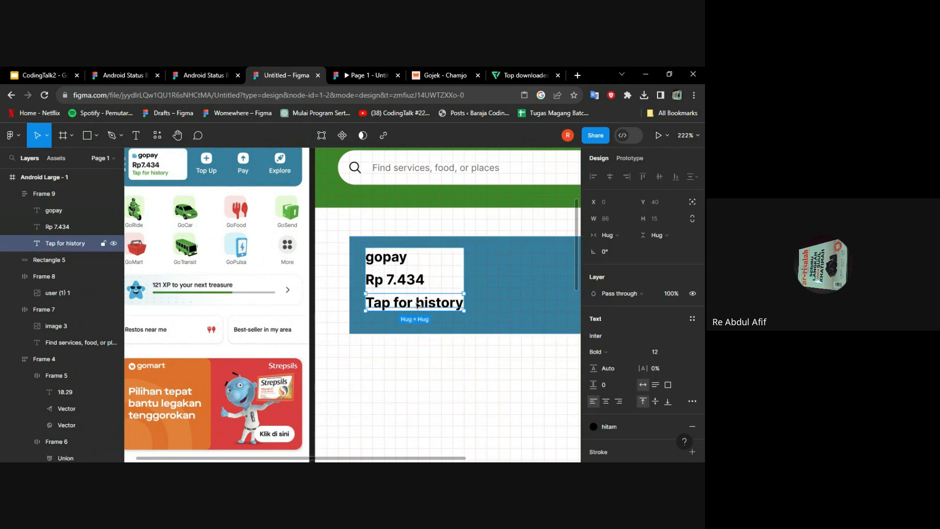
scroll(255, 266, "left", 1)
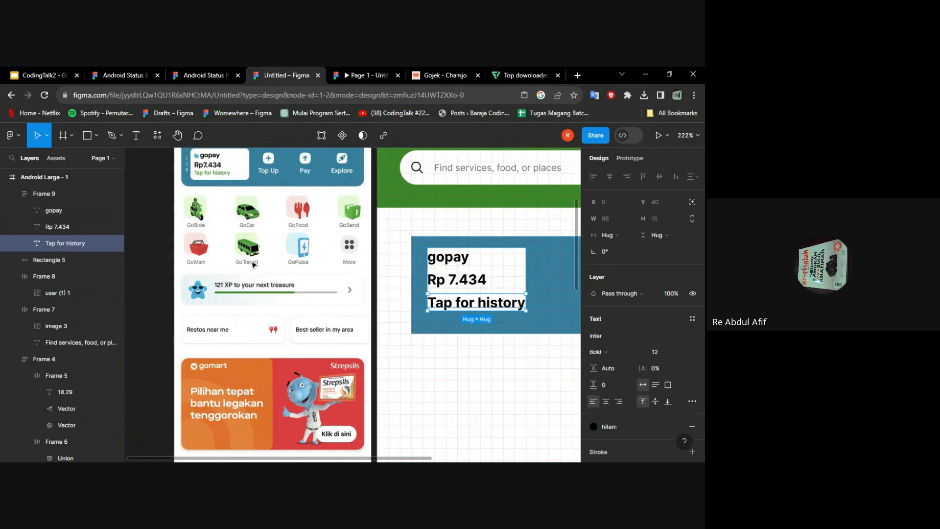
scroll(254, 265, "up", 1)
scroll(206, 245, "up", 5)
scroll(205, 244, "up", 2)
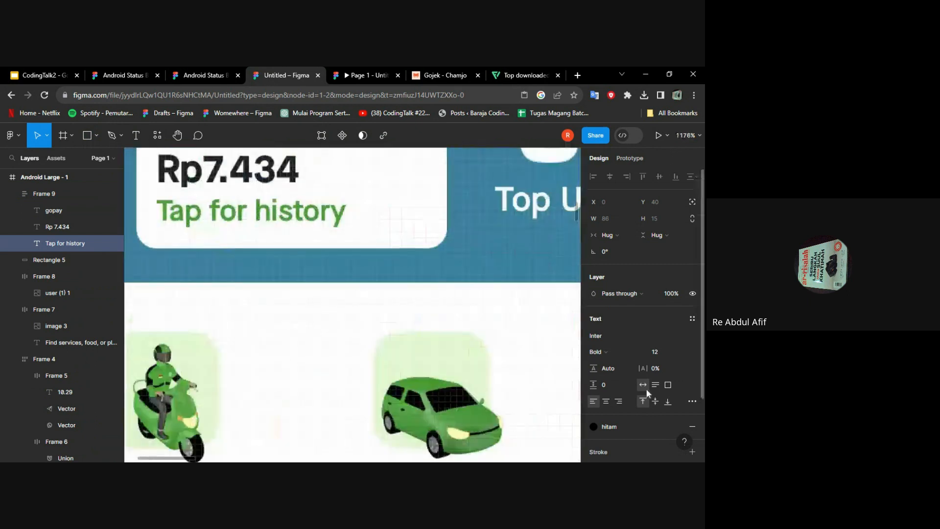
scroll(625, 380, "down", 2)
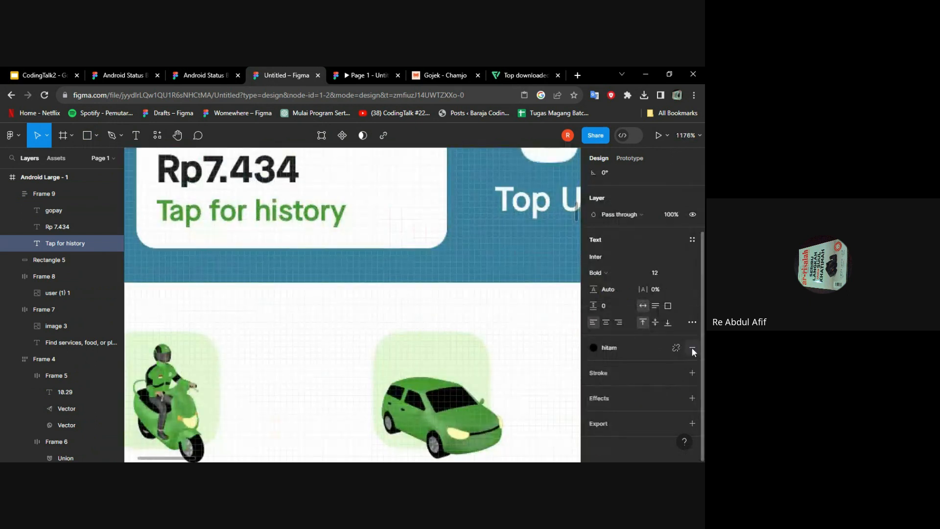
left_click(676, 347)
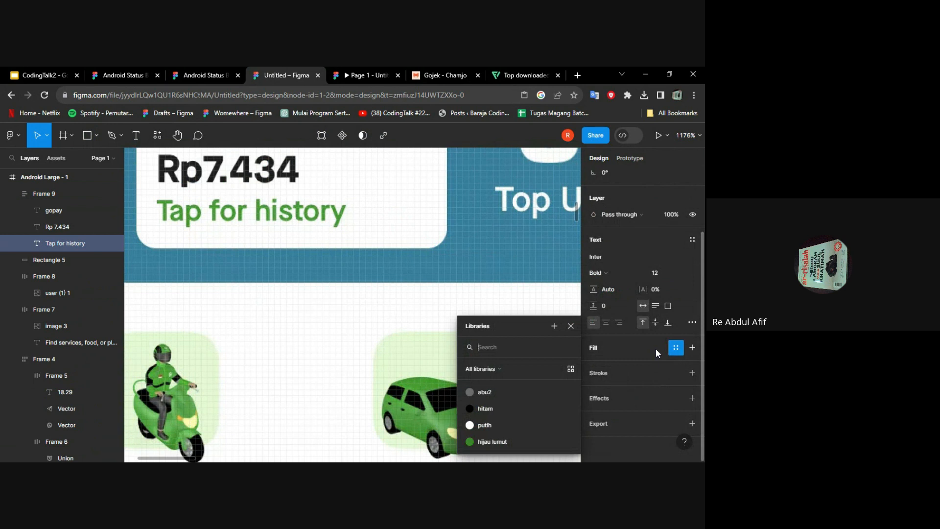
left_click(691, 347)
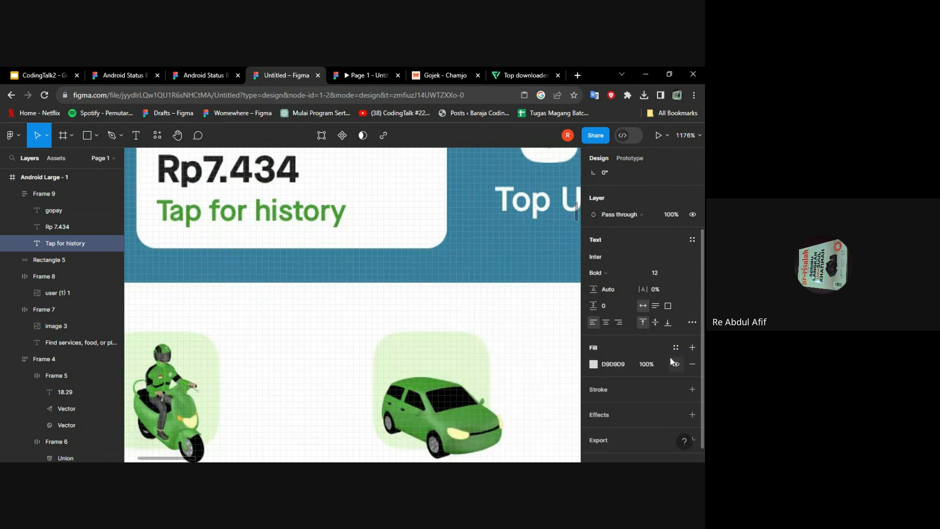
left_click(594, 365)
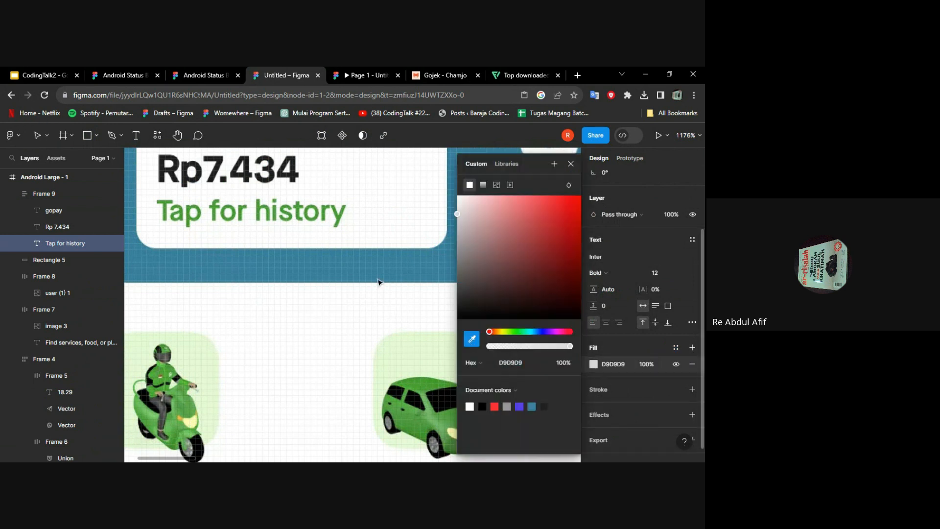
scroll(167, 201, "up", 10)
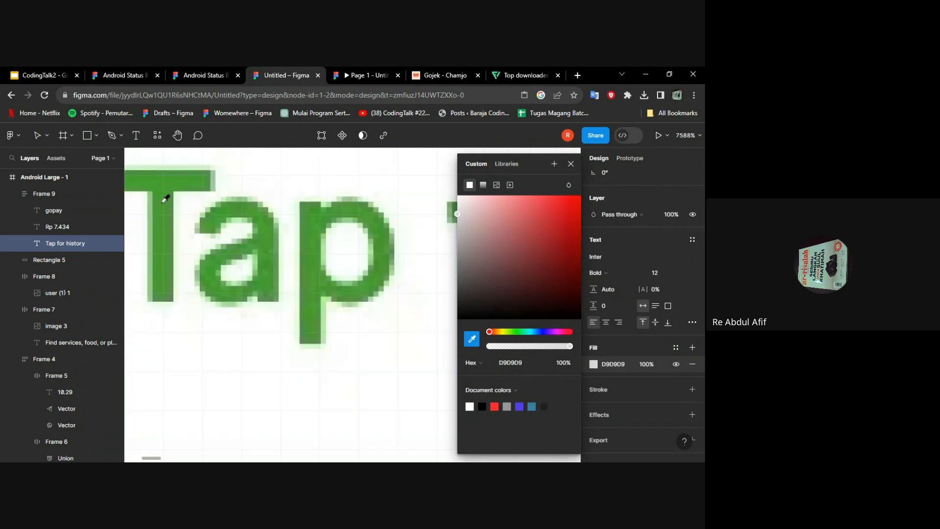
left_click(163, 185)
scroll(435, 267, "down", 6)
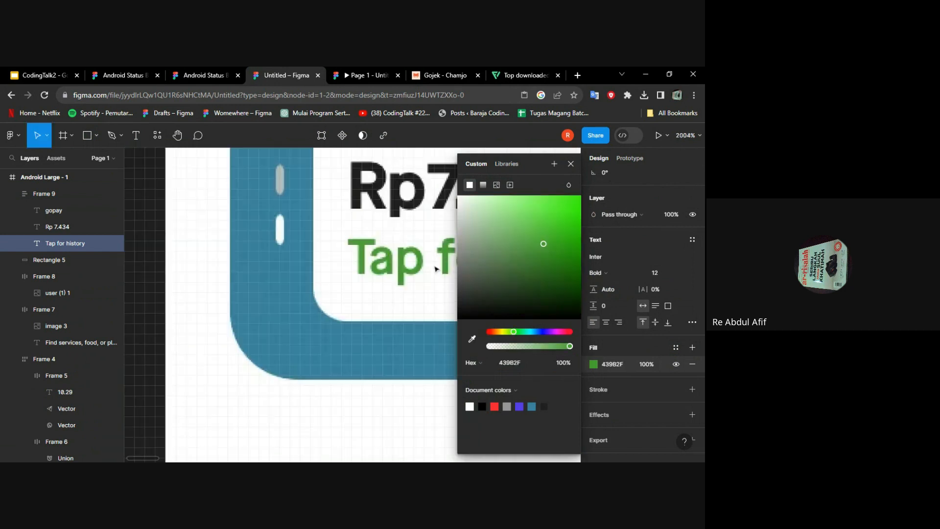
scroll(436, 269, "down", 3)
scroll(436, 268, "right", 5)
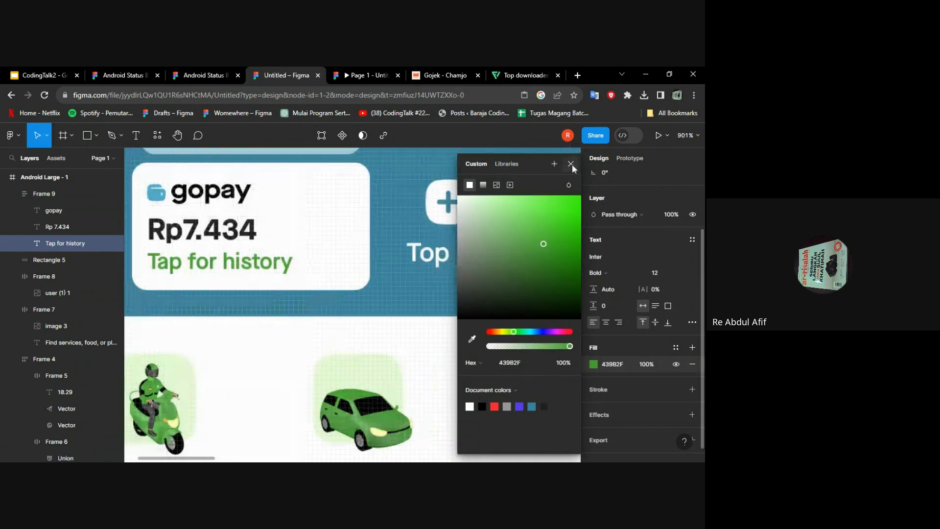
left_click(571, 164)
Step: Set the font size of the Tap for history text to 10
scroll(473, 241, "down", 3)
scroll(473, 241, "down", 5)
scroll(473, 242, "right", 5)
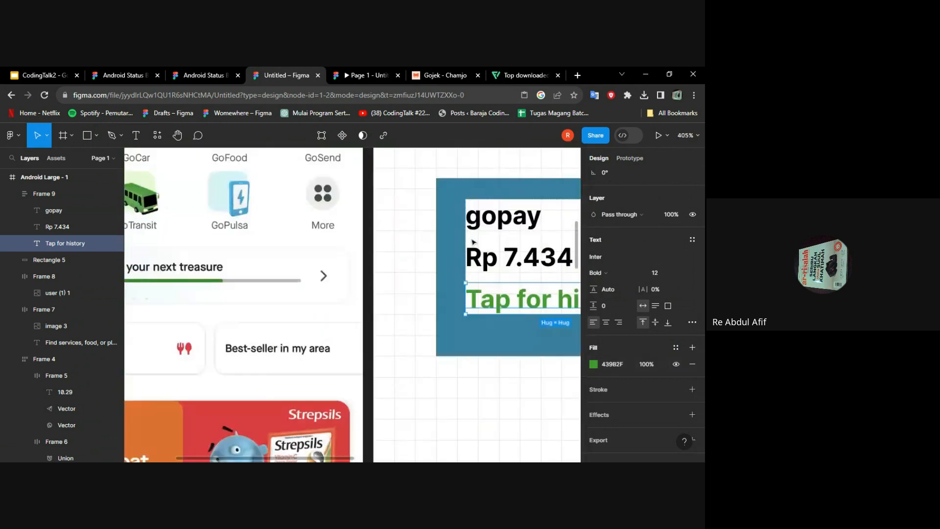
scroll(473, 241, "down", 4)
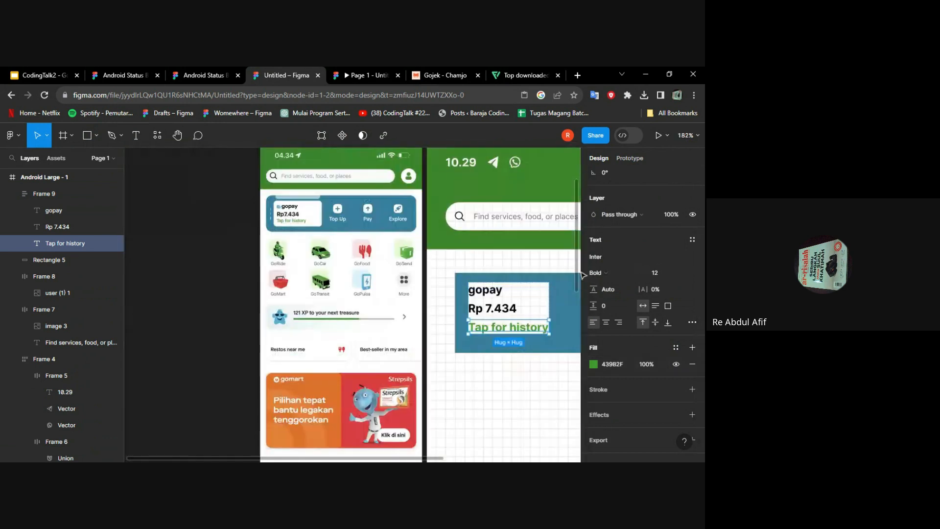
scroll(583, 275, "up", 2)
scroll(440, 313, "right", 2)
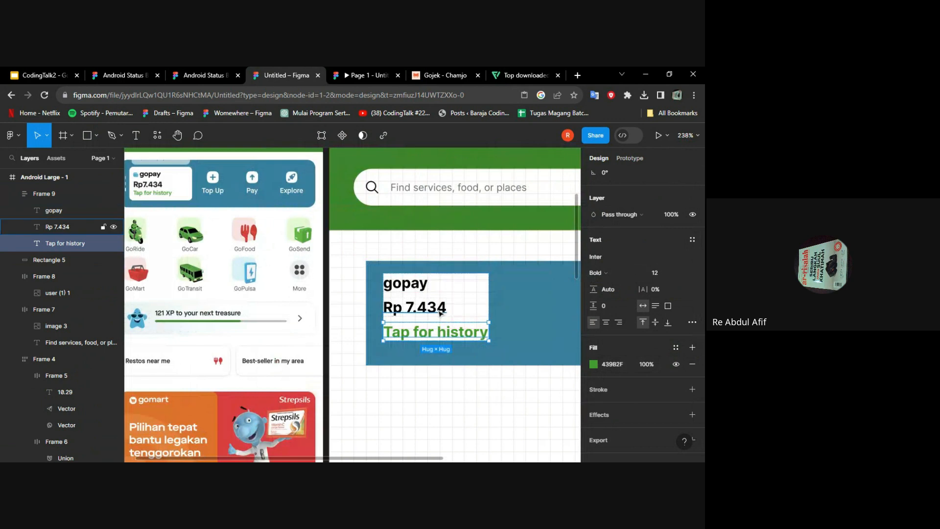
double_click(431, 334)
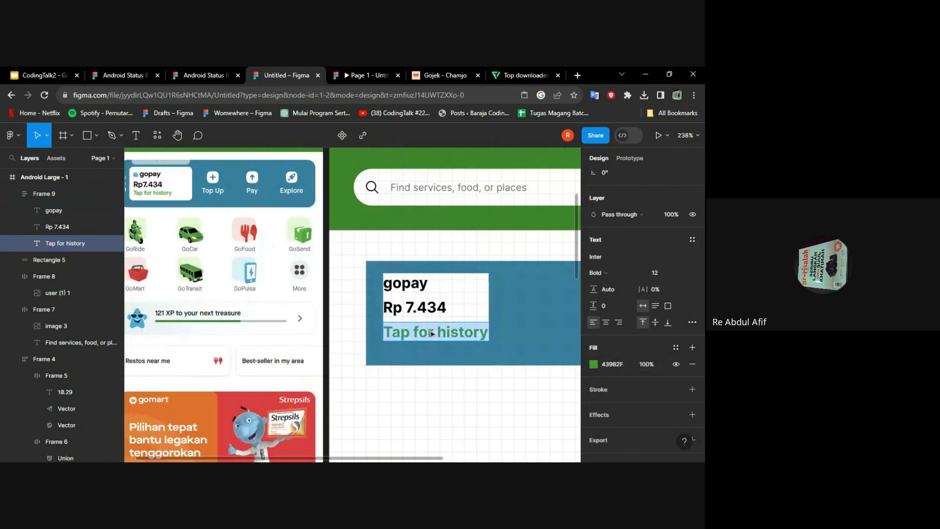
left_click(676, 348)
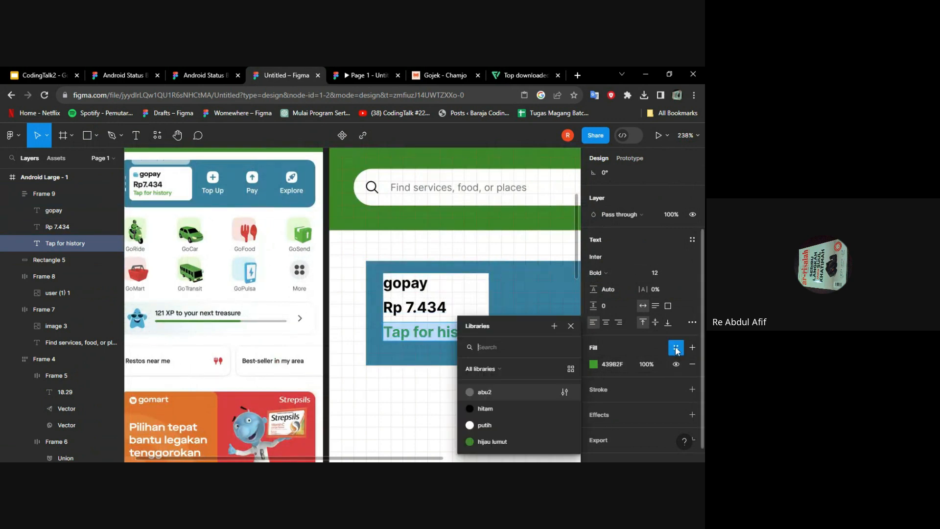
left_click(683, 275)
left_click(672, 249)
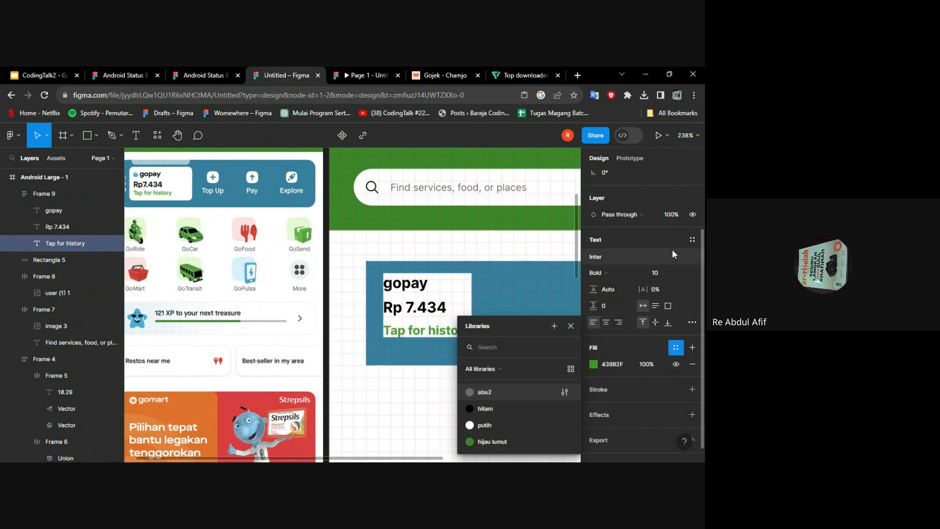
left_click(531, 248)
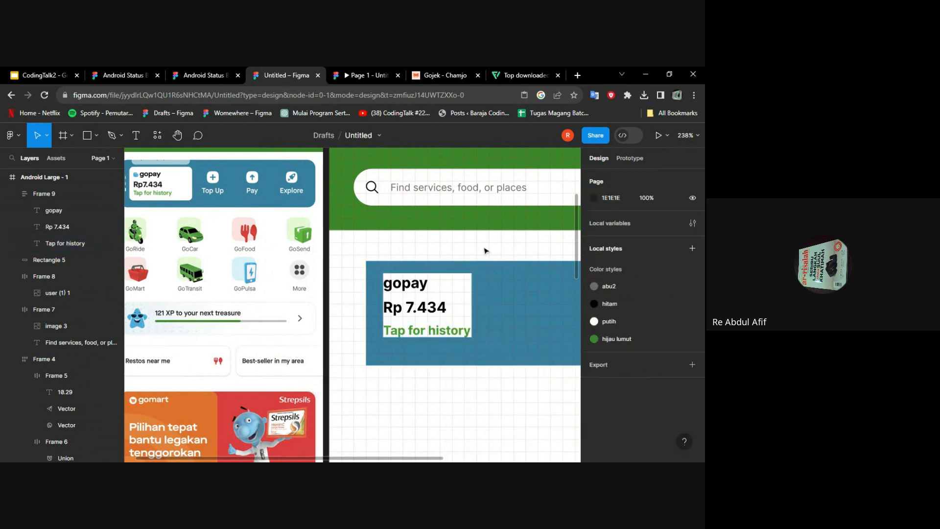
Step: Set the white gopay frame's horizontal padding to 10 and vertical padding to 5
scroll(486, 250, "down", 3)
scroll(432, 277, "up", 4)
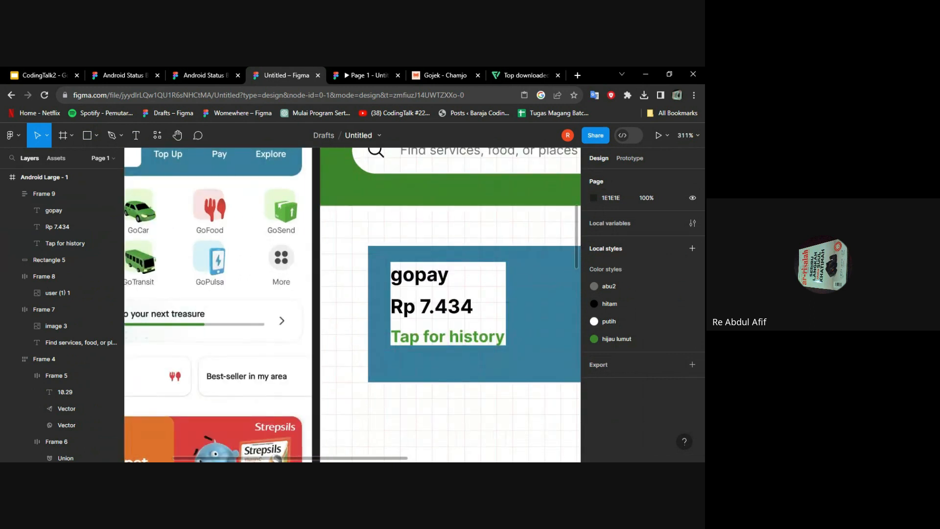
scroll(426, 283, "down", 1)
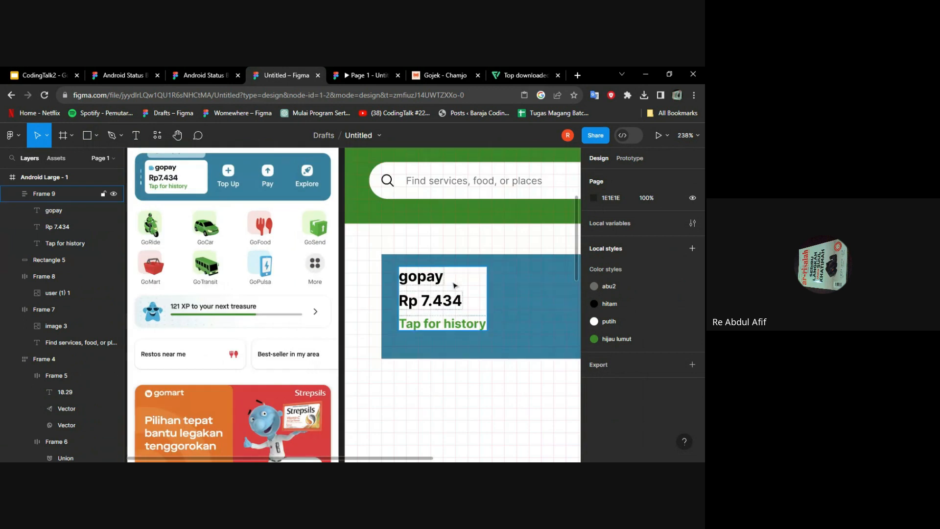
left_click(453, 283)
left_click_drag(598, 363, 603, 364)
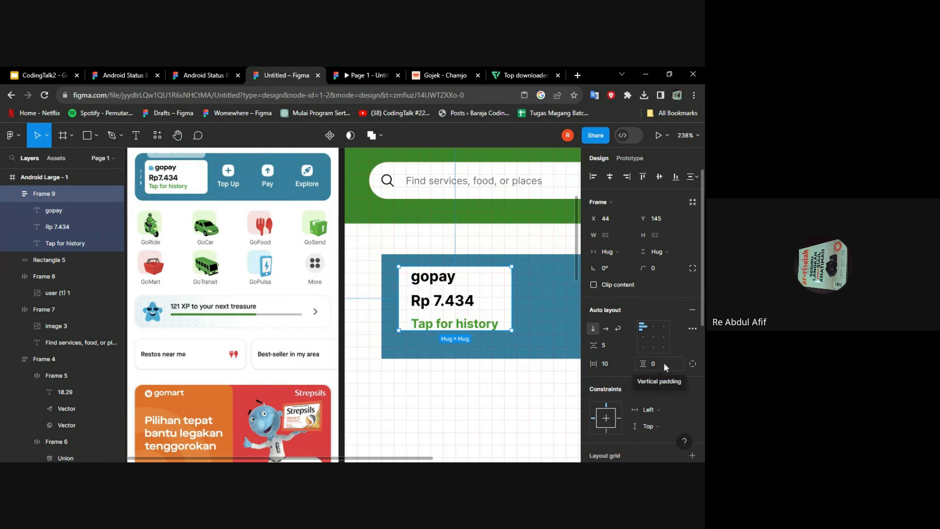
type("5")
key("Return")
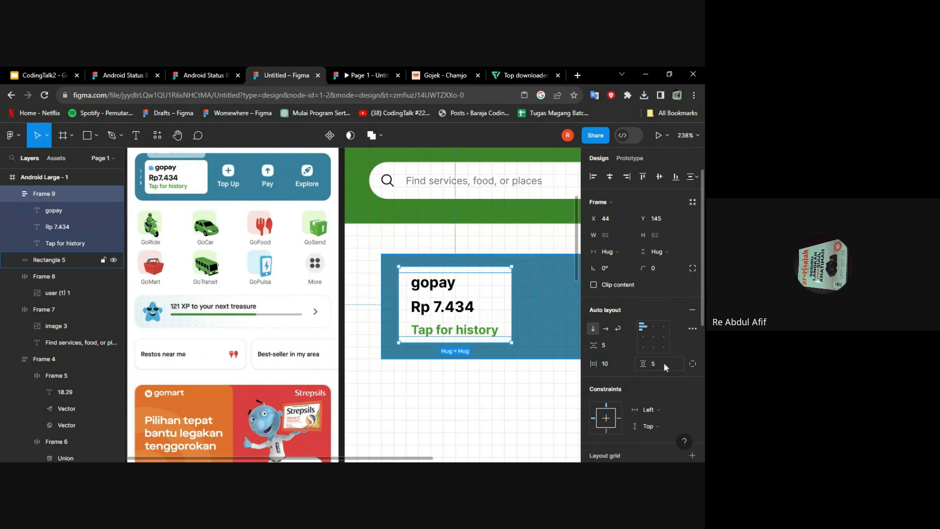
Step: Widen the white gopay frame to 134 by extending its right edge
left_click(540, 410)
left_click(511, 300)
left_click_drag(515, 302, 555, 302)
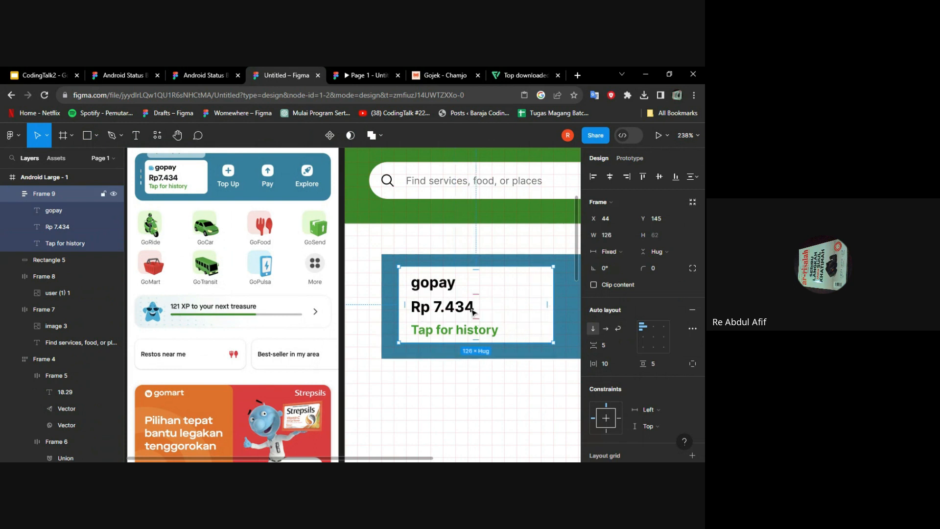
scroll(459, 294, "right", 3)
left_click_drag(490, 295, 502, 294)
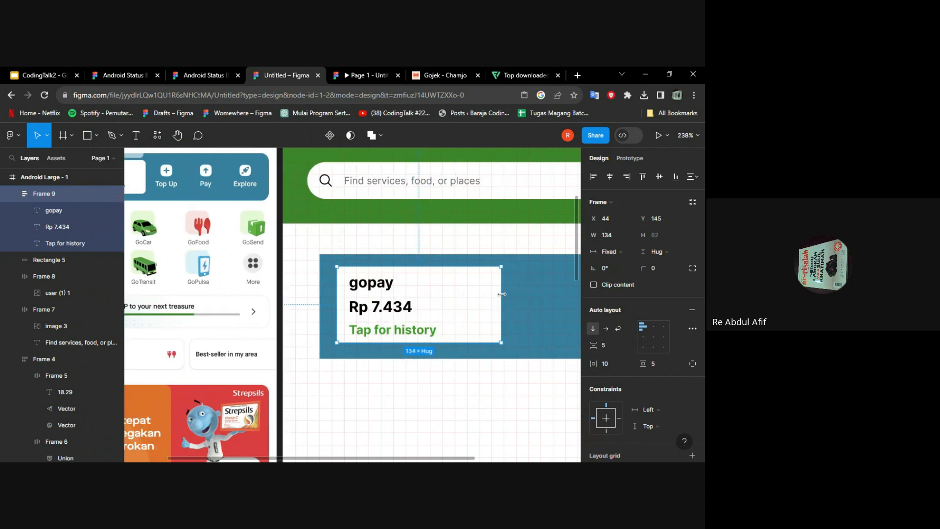
Step: Round the white gopay frame's corners, trying a radius of 25 and settling on 10
left_click(657, 267)
scroll(542, 265, "left", 3)
type("25")
key("Return")
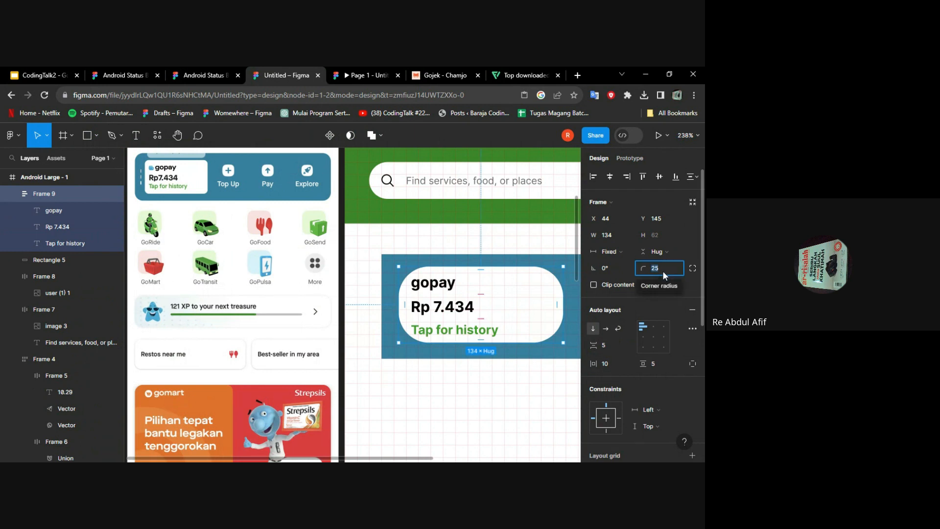
type("10")
key("Return")
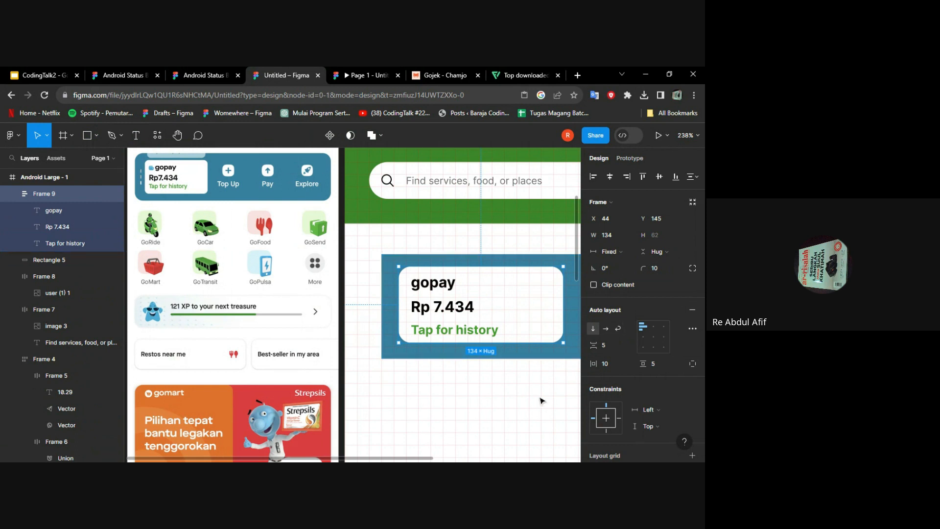
left_click(464, 367)
scroll(455, 365, "down", 3)
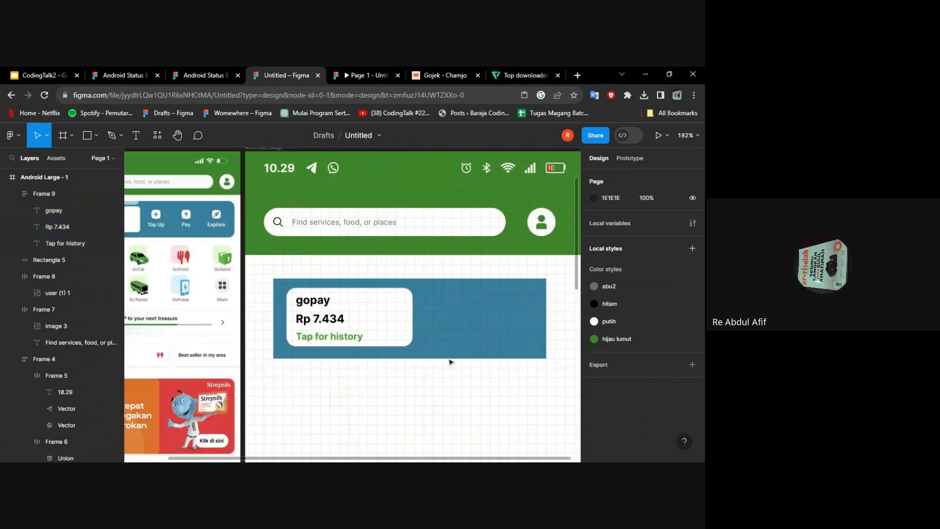
Step: Round the corners of the blue GoPay card with a radius of 10
left_click(489, 308)
left_click(661, 237)
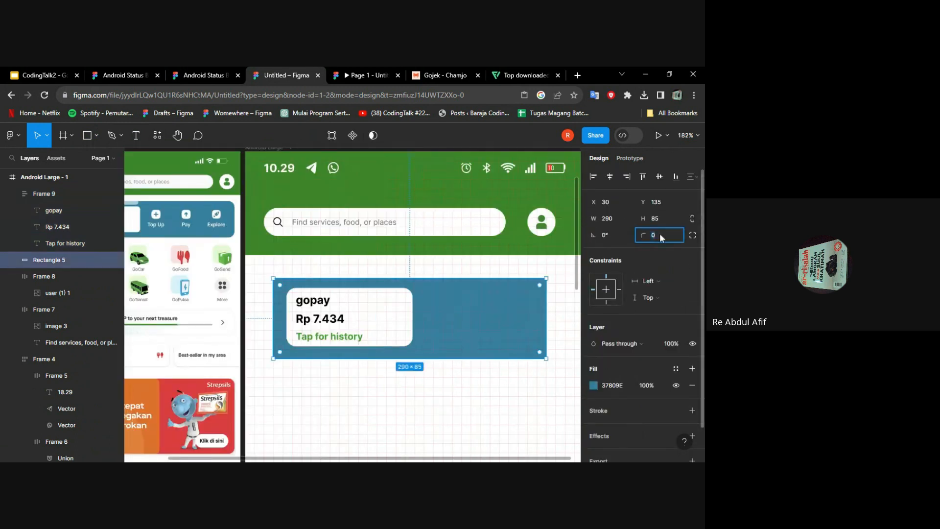
key("Return")
left_click(573, 360)
scroll(527, 349, "down", 1)
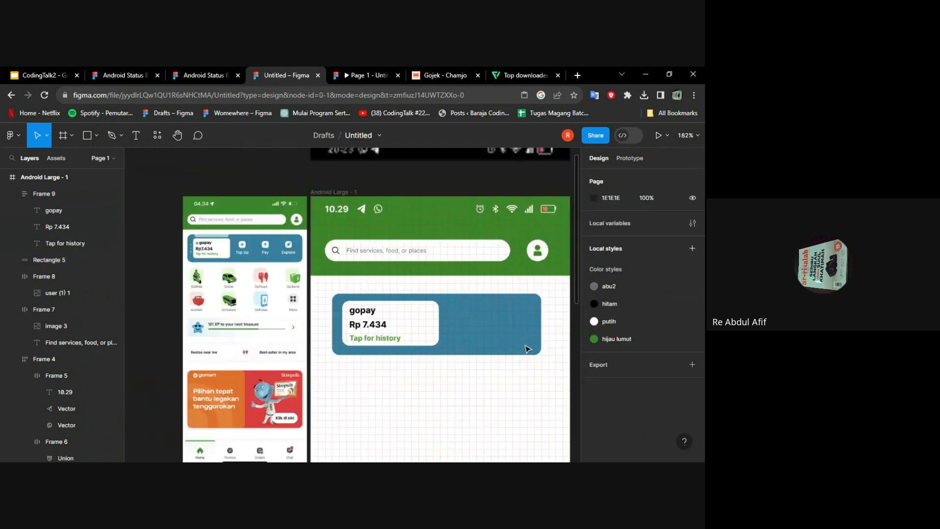
scroll(505, 348, "up", 1)
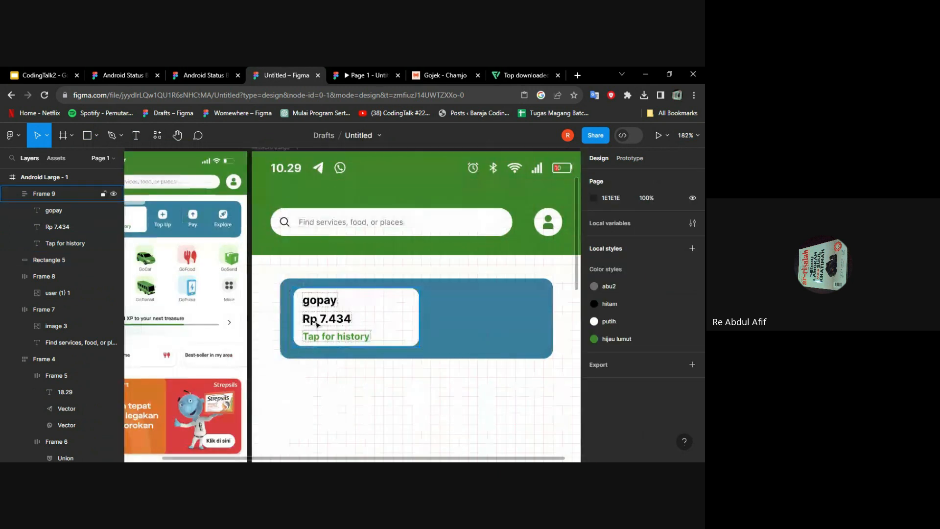
Step: Extend both side edges of the blue card so it starts at X 20 and is 310 wide
left_click(290, 314)
left_click_drag(279, 312, 272, 312)
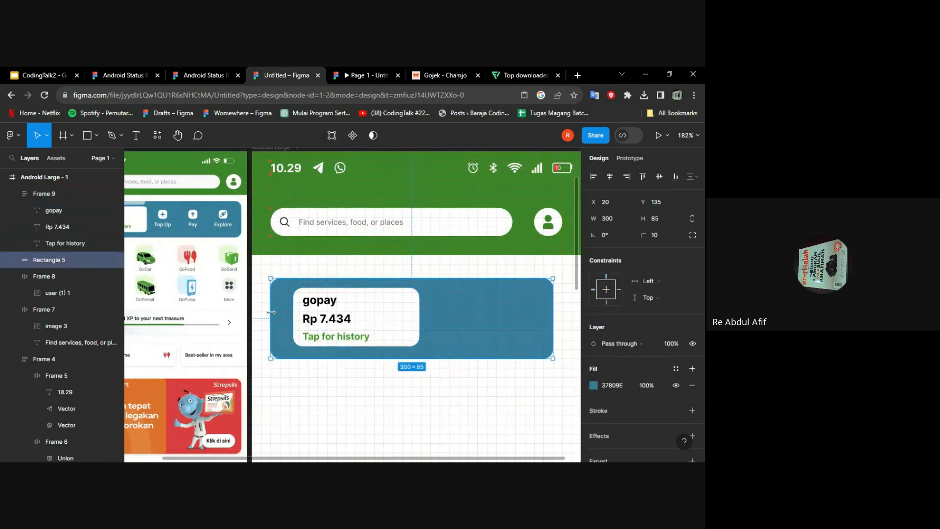
scroll(555, 316, "right", 1)
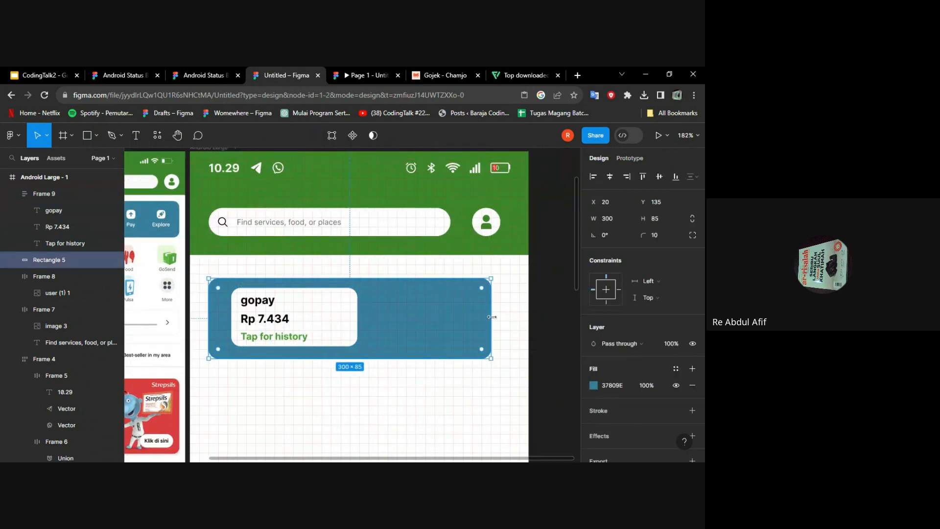
left_click_drag(491, 317, 501, 315)
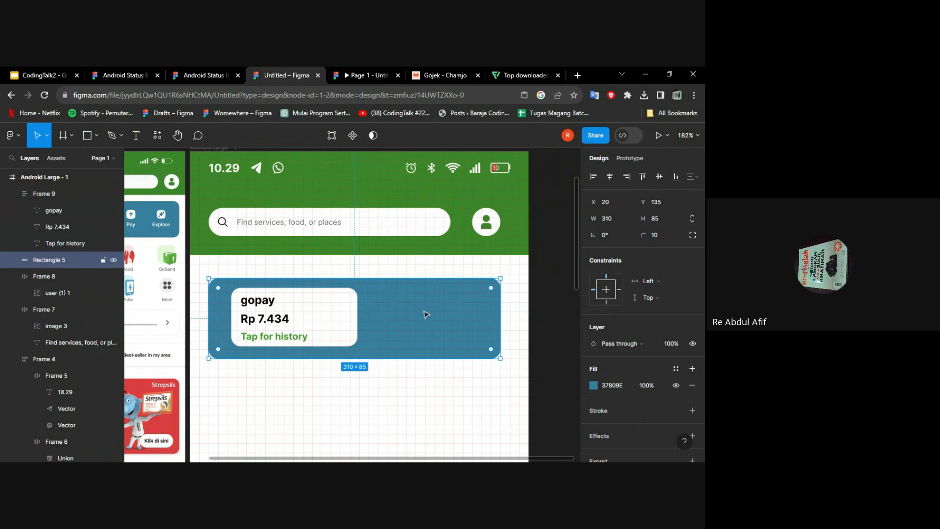
Step: Add a white "Top Up" text label on the blue card, beside the white gopay box
scroll(426, 314, "left", 2)
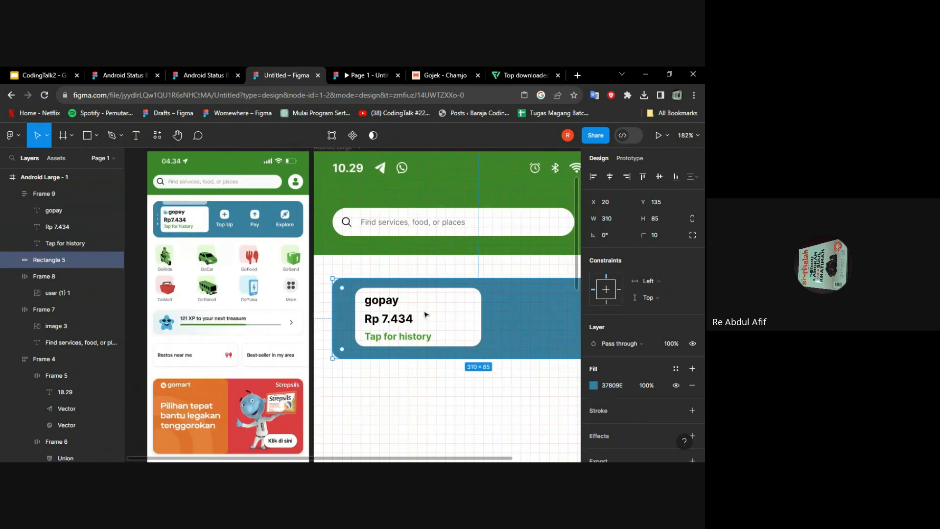
scroll(426, 315, "down", 2)
scroll(462, 308, "up", 2)
scroll(406, 297, "right", 3)
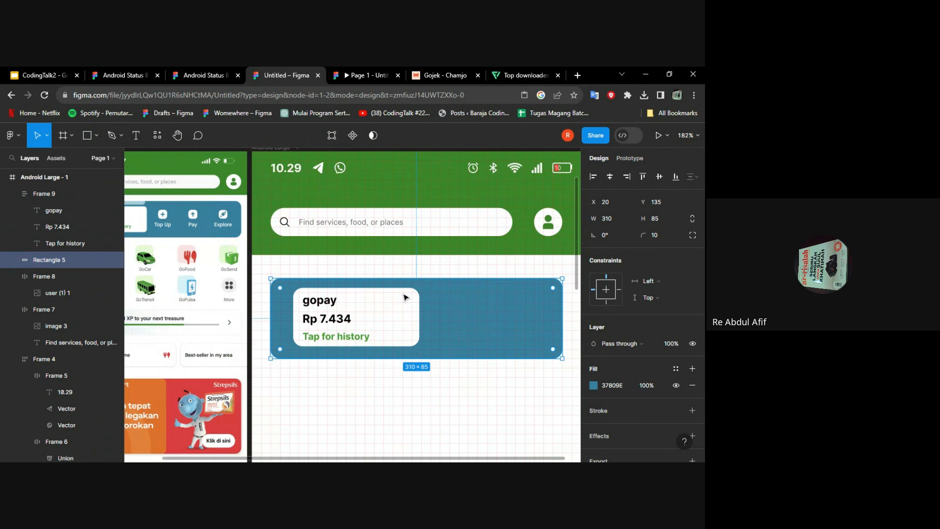
scroll(405, 297, "left", 2)
scroll(465, 315, "right", 1)
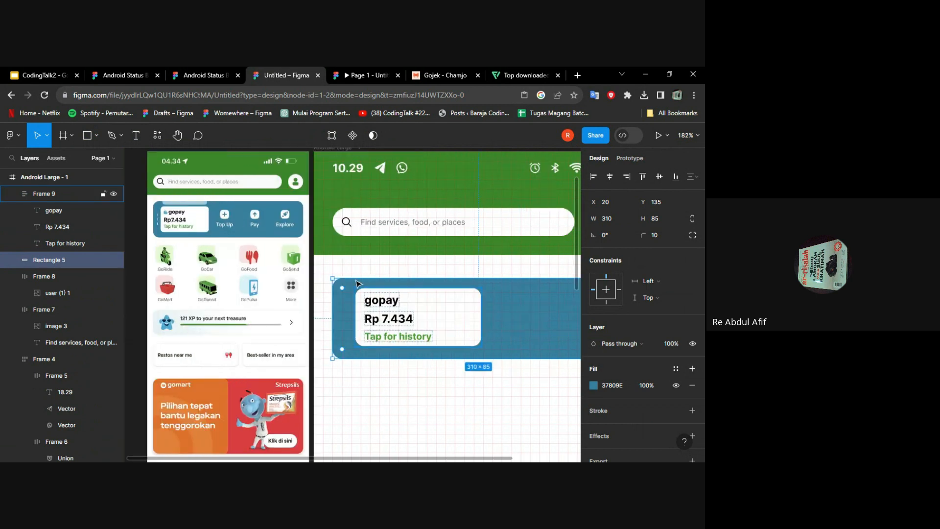
scroll(223, 222, "up", 3)
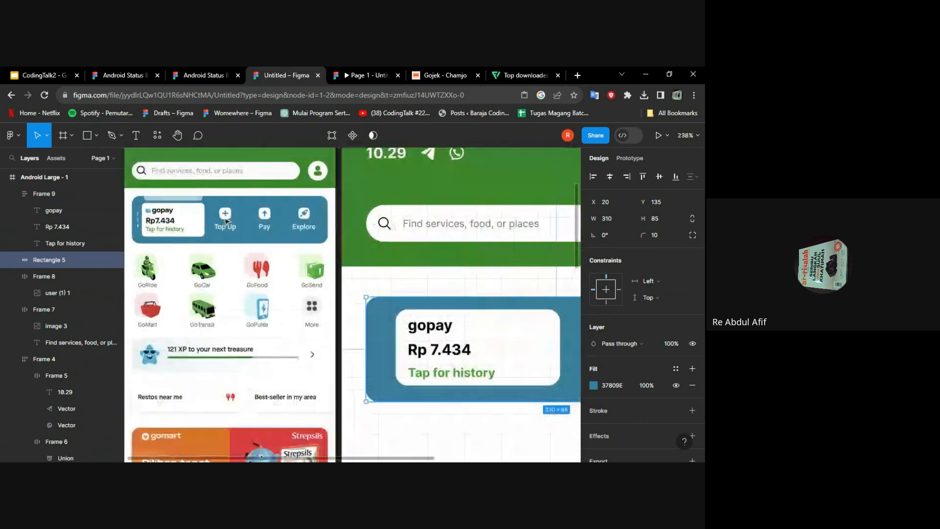
left_click(137, 136)
left_click(461, 348)
type("Top Up")
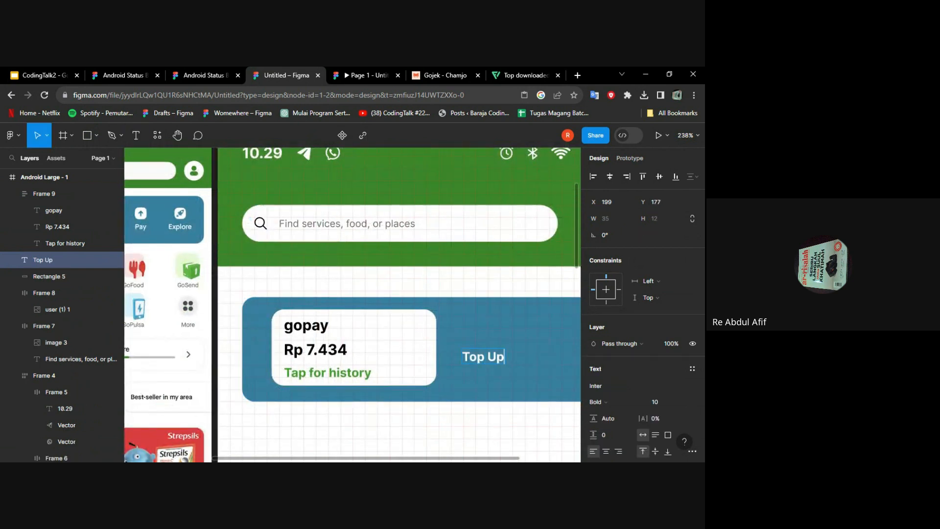
key("Escape")
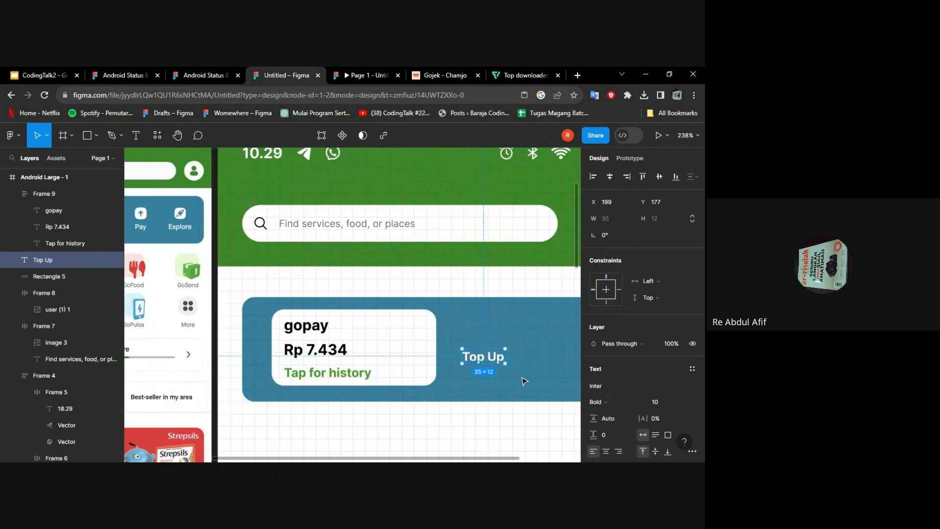
Step: Duplicate the Top Up label beside the original at X 239 and change the copy's text to "Pay"
left_click_drag(483, 358, 533, 361)
key("Return")
type("pay")
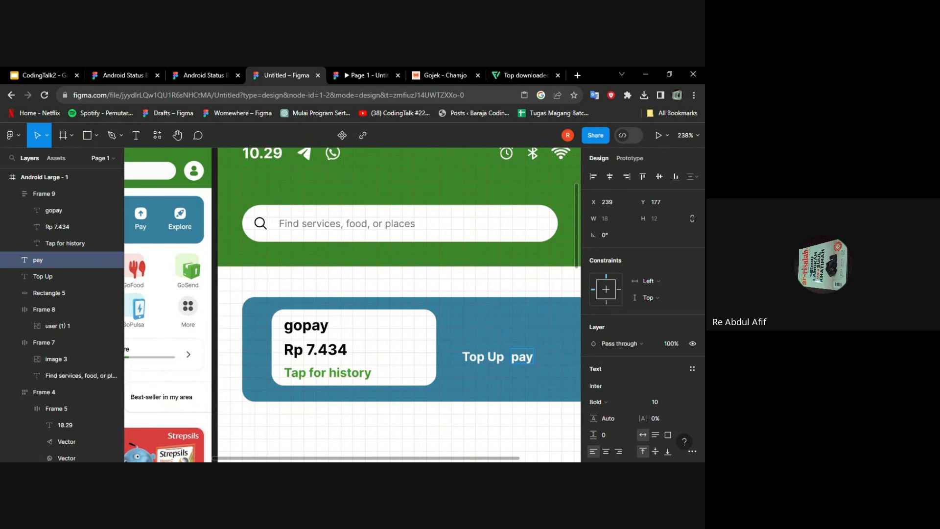
key("BackSpace")
key("BackSpace")
key("BackSpace")
type("Pay")
key("Escape")
Step: Duplicate the Pay label to X 269 on the same line and change the copy's text to "Explore"
left_click_drag(523, 361, 560, 361)
scroll(561, 361, "right", 3)
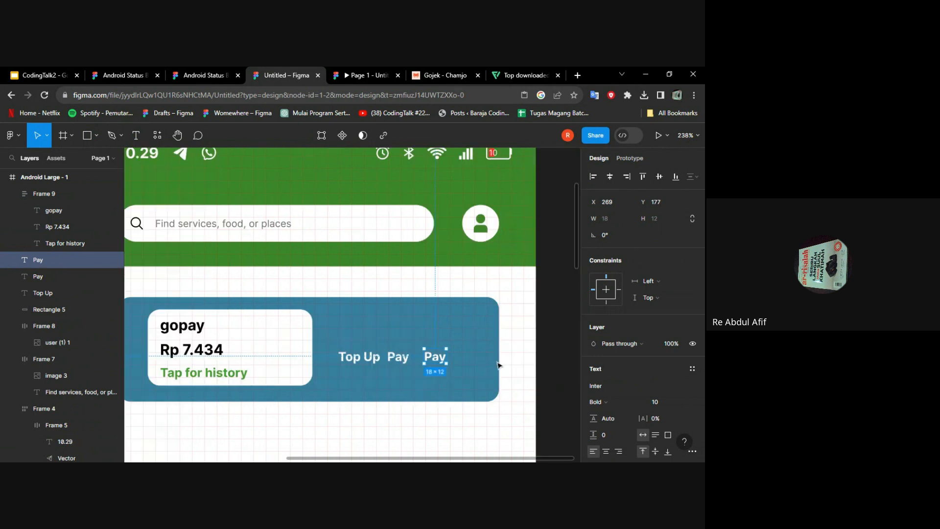
double_click(440, 362)
type("Expl")
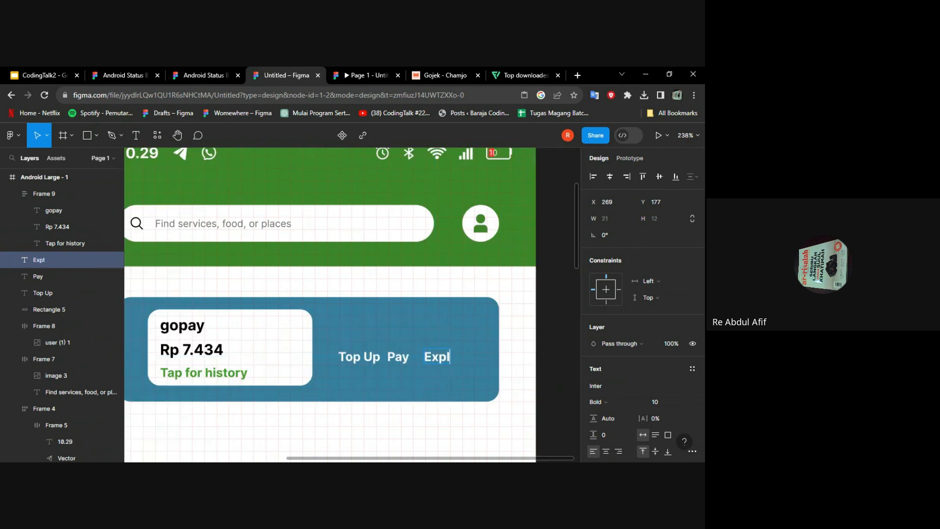
type("ore")
Step: Compare the GoPay card with the reference screenshot and check it in the prototype preview, returning to the design file
key("alt+Tab")
key("alt+Tab")
scroll(414, 278, "down", 4)
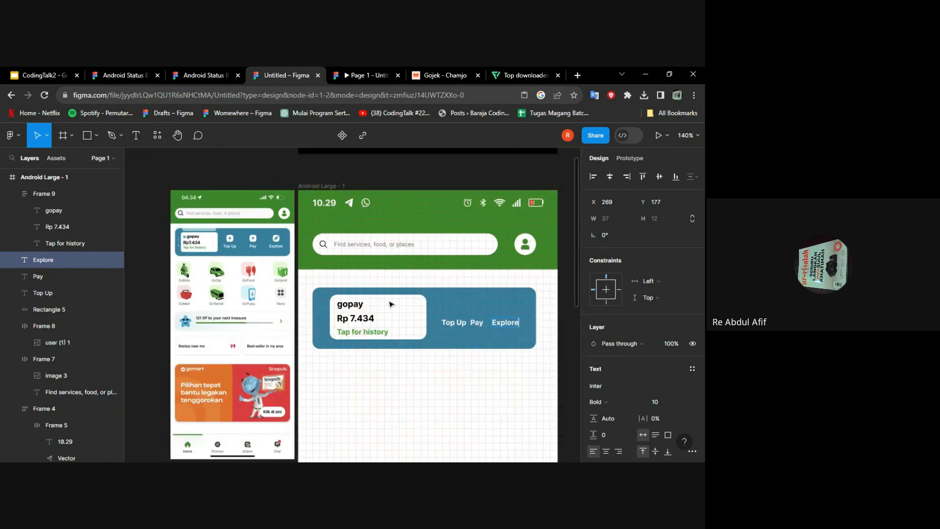
scroll(374, 312, "up", 2)
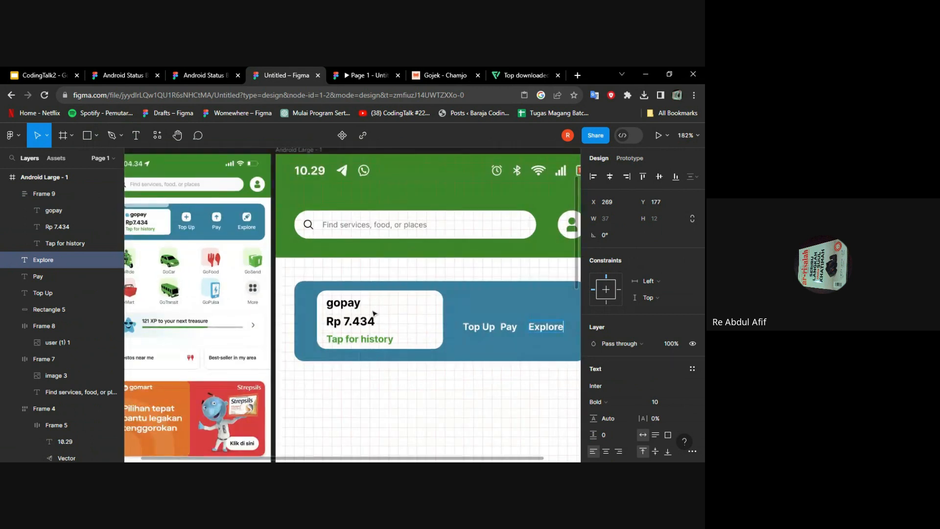
scroll(375, 312, "left", 3)
left_click_drag(436, 322, 389, 322)
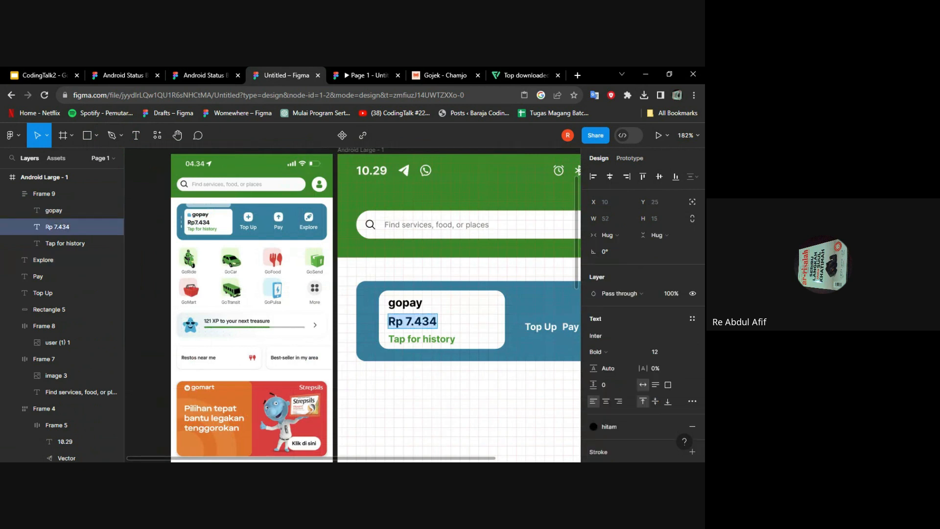
left_click(378, 72)
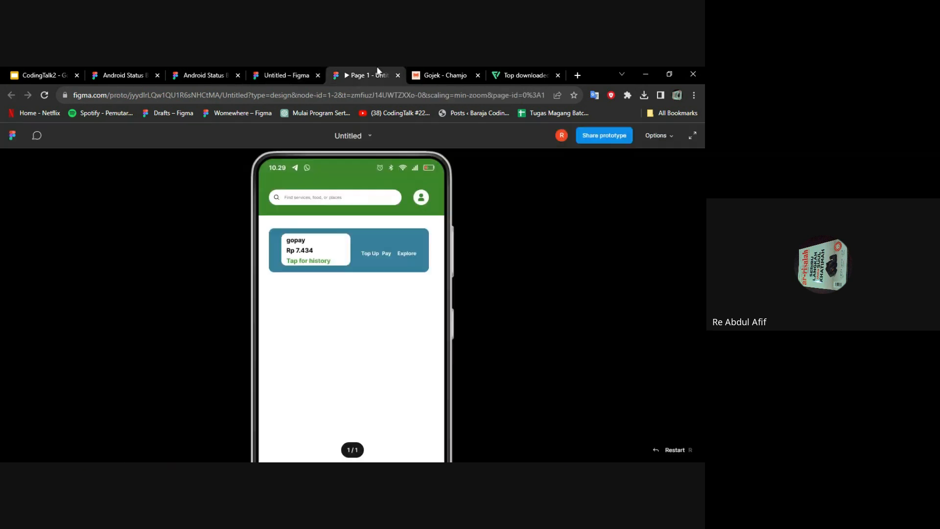
left_click(291, 72)
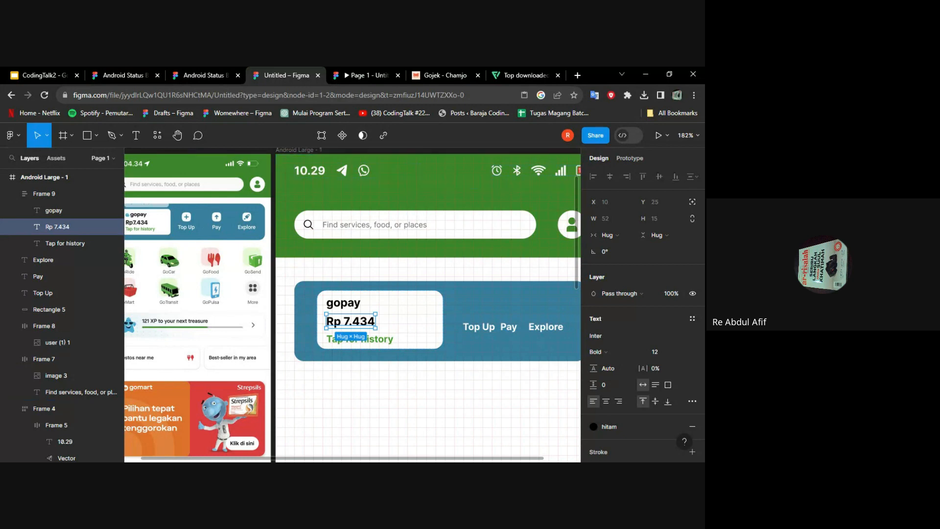
Step: Switch to Flaticon, find the plain plus sign among the interface icons and open its detail page
left_click(523, 73)
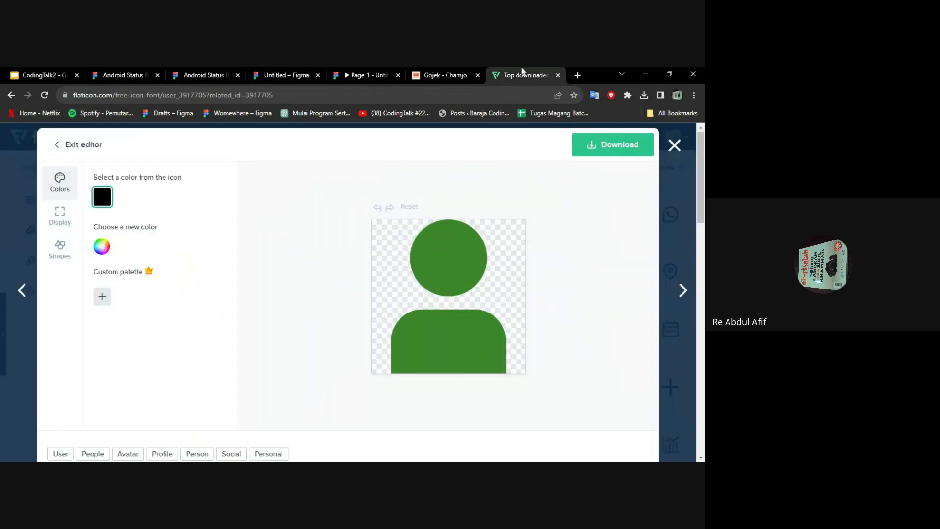
left_click(679, 149)
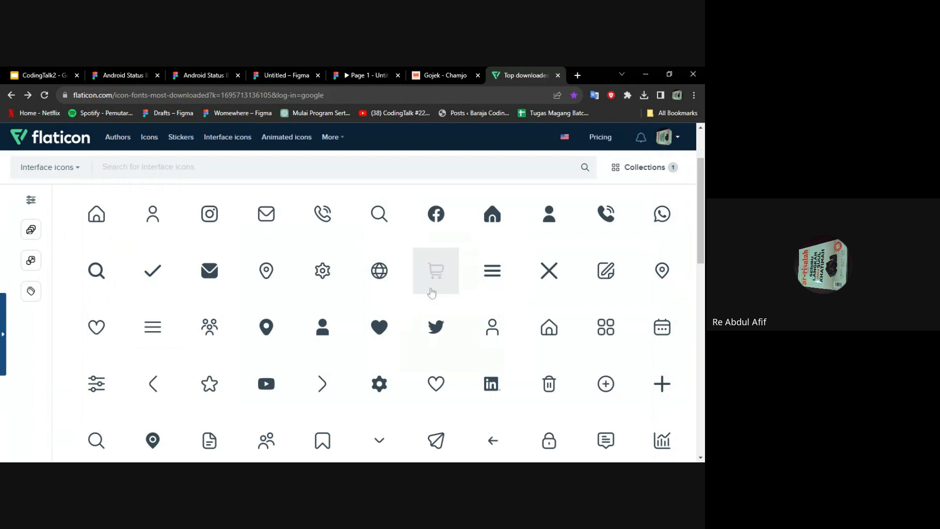
scroll(431, 292, "down", 2)
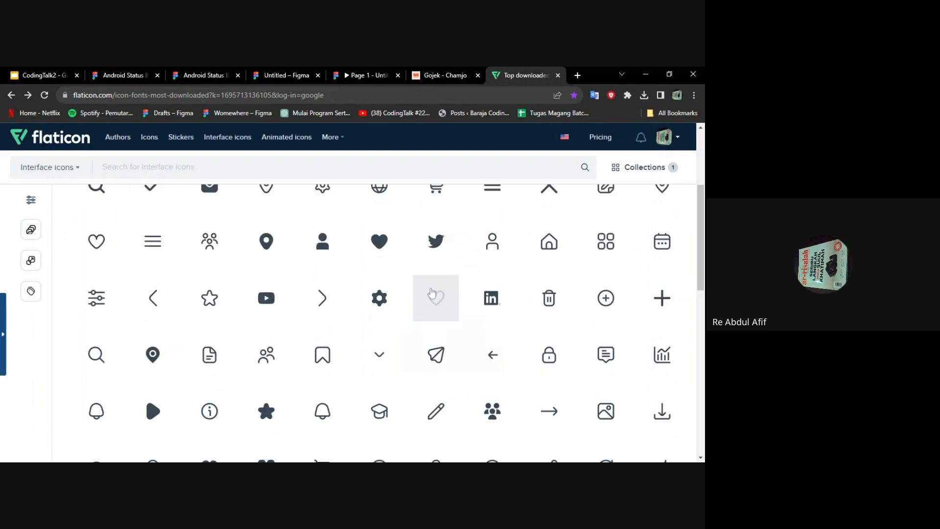
scroll(432, 292, "down", 2)
scroll(436, 290, "down", 2)
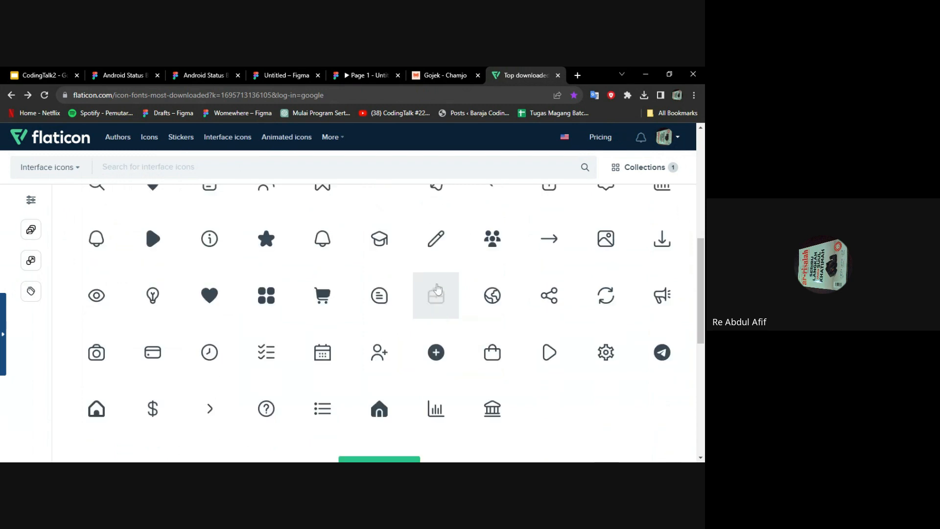
scroll(438, 290, "up", 2)
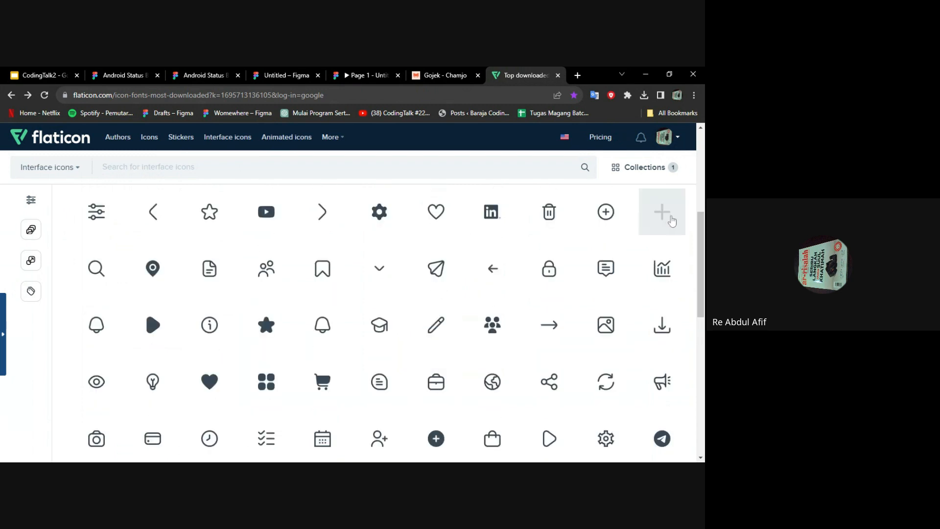
left_click(672, 221)
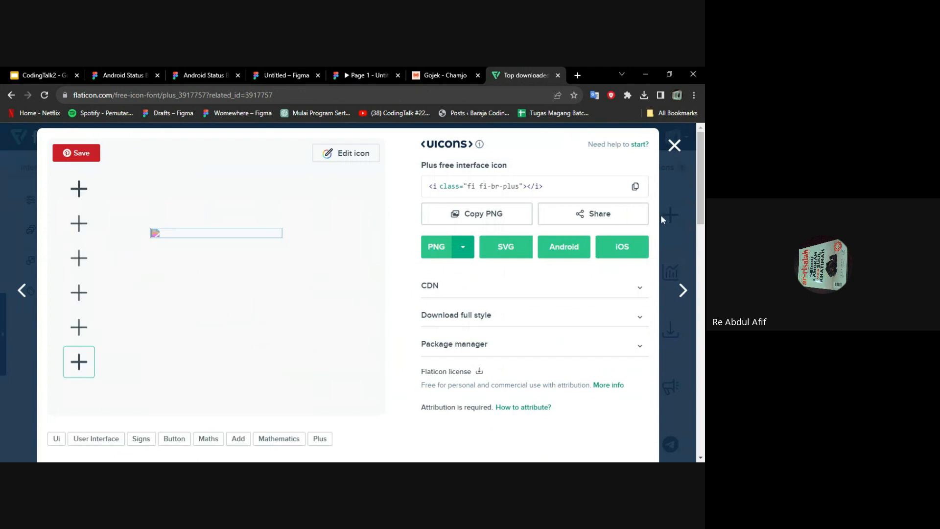
left_click(675, 145)
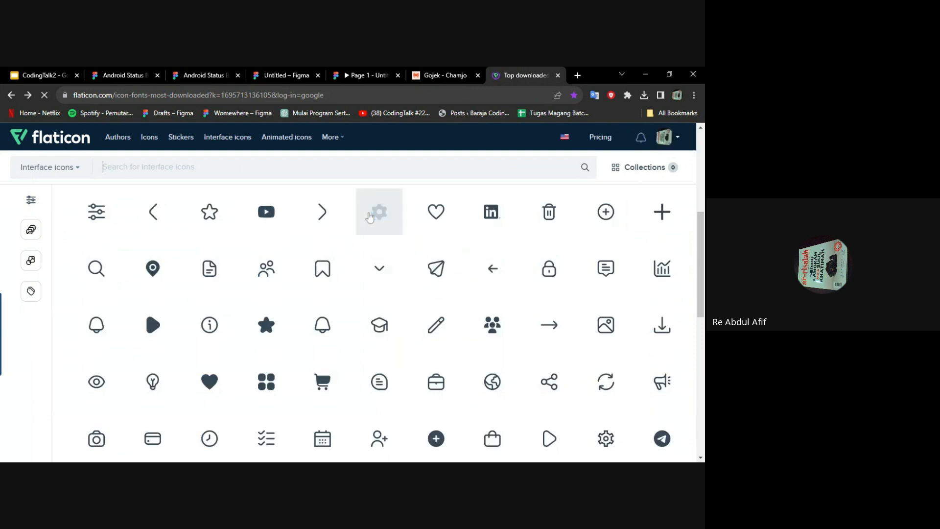
left_click(667, 220)
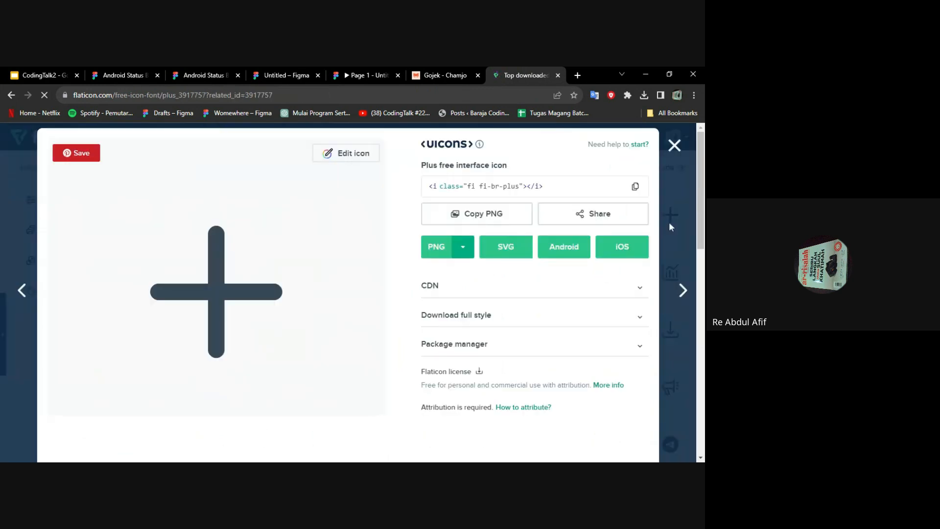
Step: Recolor the plus icon white in the icon editor and download it as PNG
left_click(340, 164)
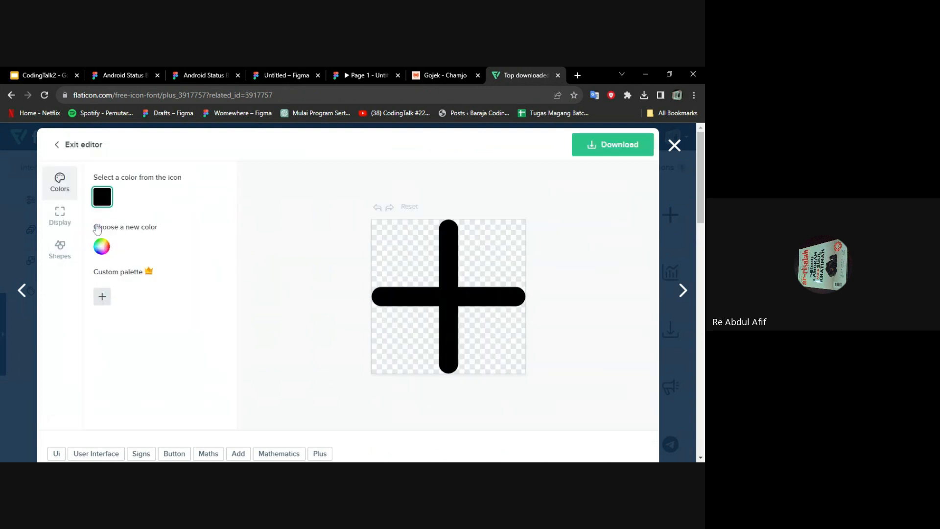
left_click(106, 253)
left_click_drag(158, 293, 81, 245)
left_click(610, 149)
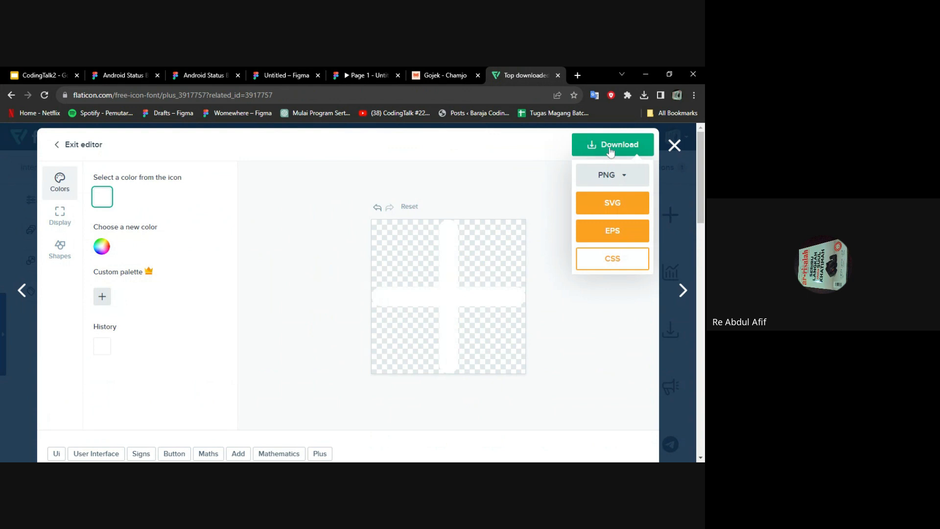
left_click(608, 175)
left_click(589, 287)
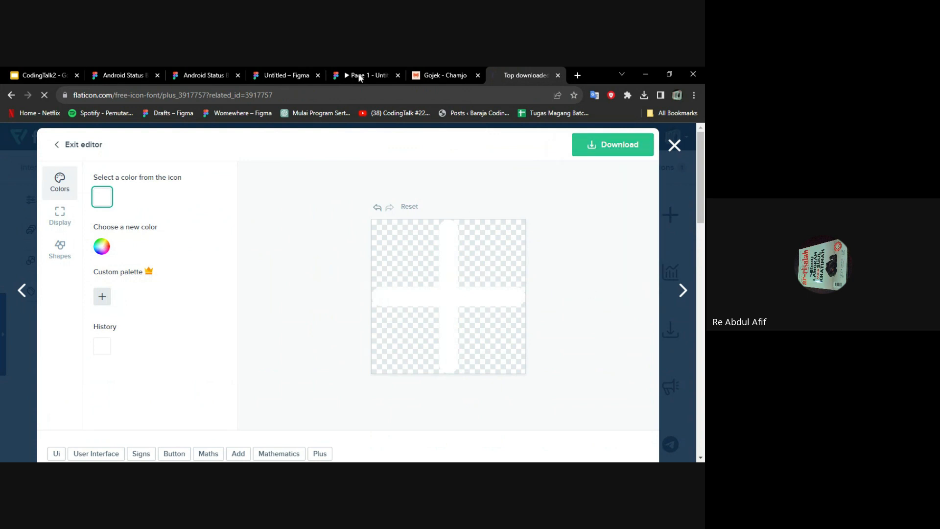
Step: Return to the Figma design, import the white plus image and scale it down to about 119 × 119 below the blue card
left_click(306, 73)
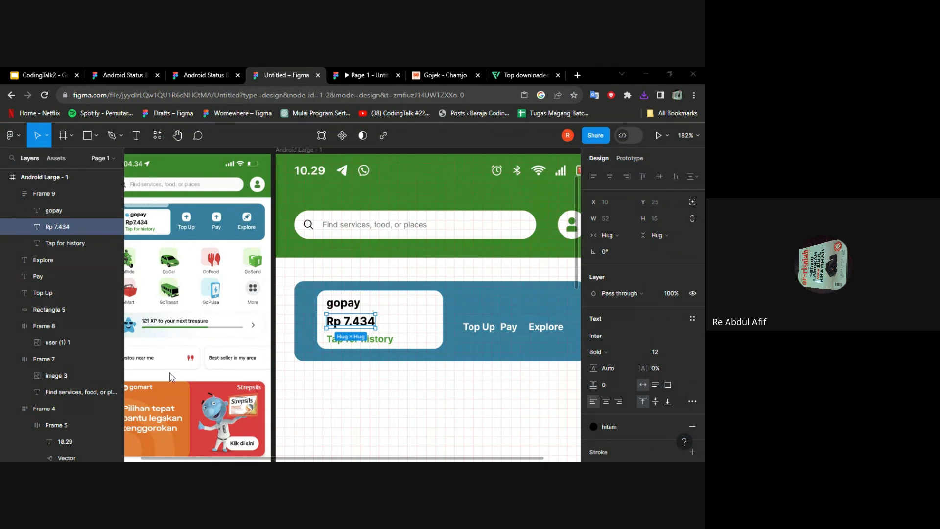
scroll(464, 346, "down", 3)
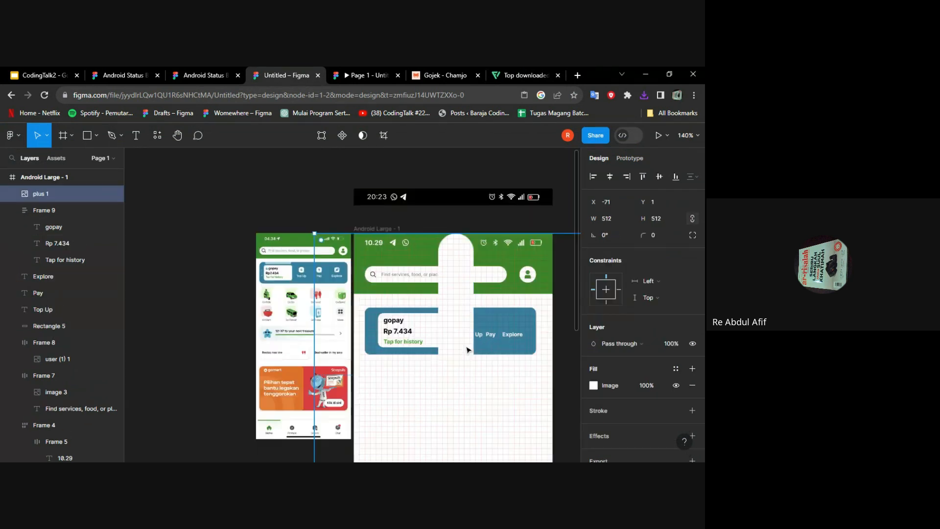
scroll(468, 350, "down", 3)
left_click_drag(349, 353, 446, 279)
scroll(446, 279, "up", 5)
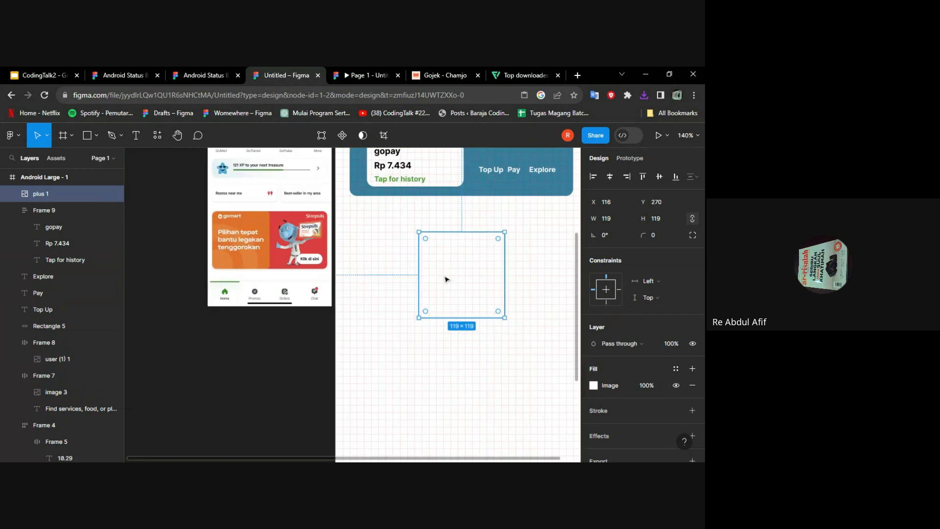
scroll(446, 276, "up", 3)
scroll(286, 207, "up", 5)
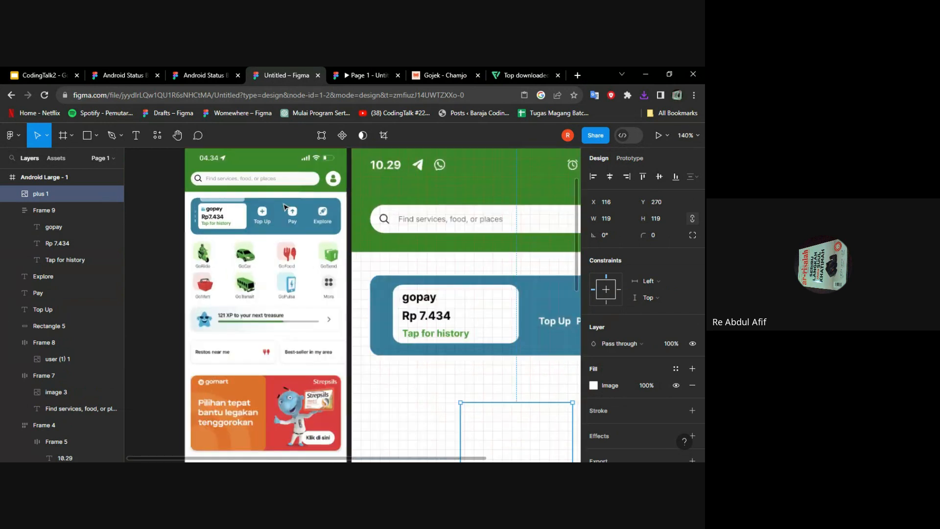
Step: Select the blue GoPay card's background rectangle and copy its fill color code
scroll(303, 217, "down", 6)
scroll(433, 267, "down", 1)
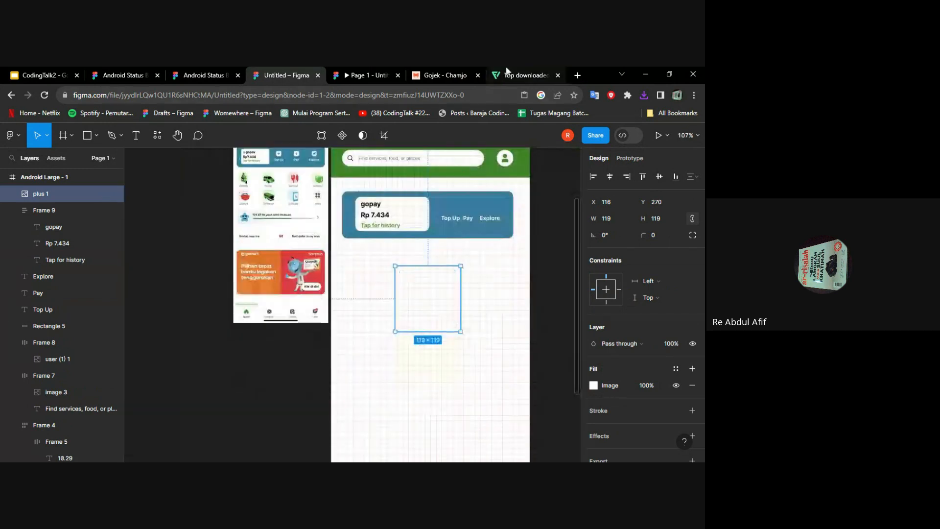
left_click(523, 74)
left_click(292, 75)
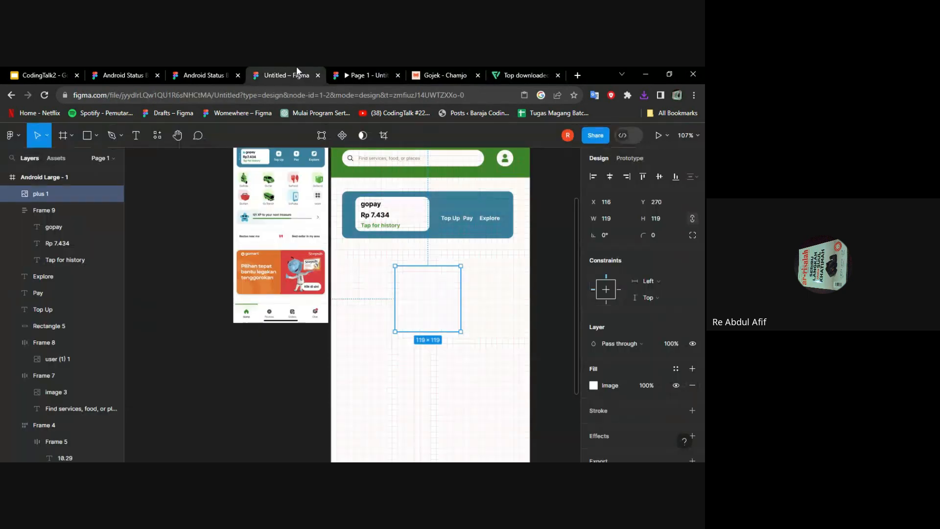
scroll(494, 229, "up", 4)
left_click(520, 235)
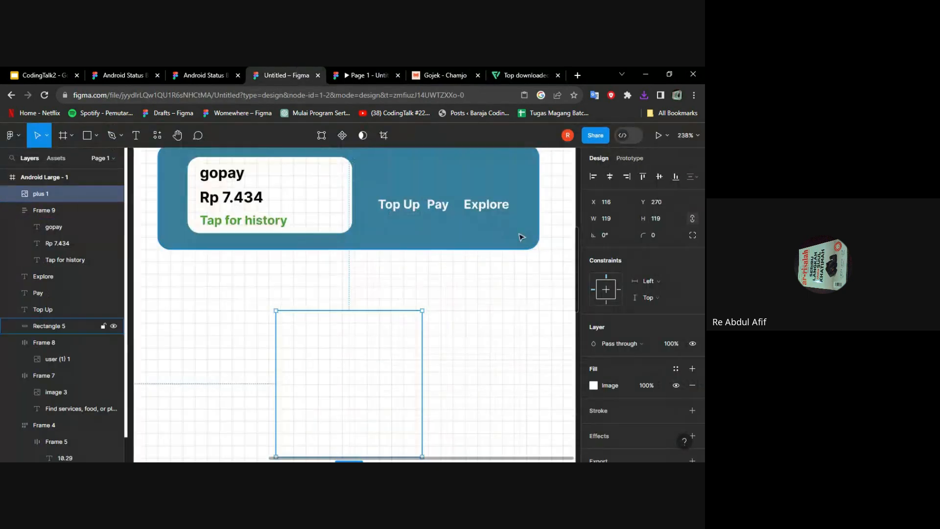
left_click(613, 386)
key("ctrl+c")
Step: Switch to Flaticon, recolor the plus icon with the copied card blue 37809E and download it as PNG
left_click(523, 75)
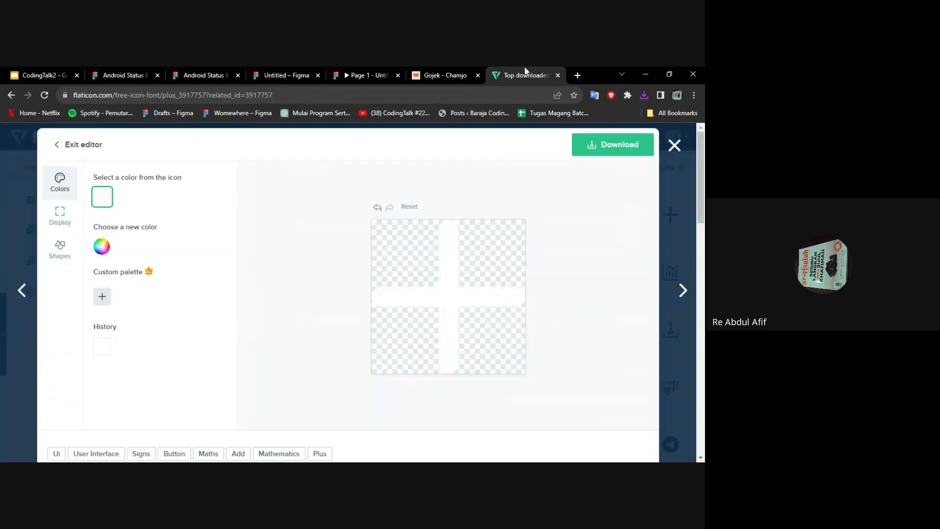
left_click(103, 250)
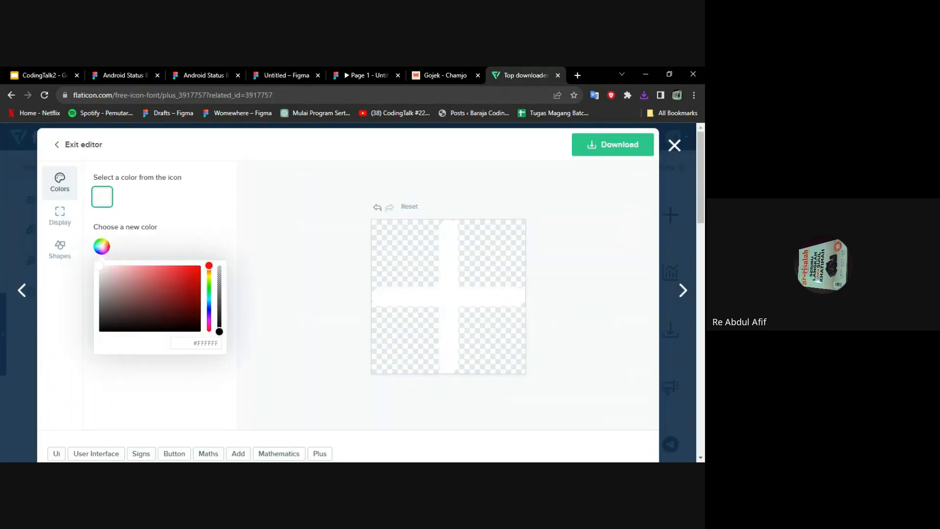
left_click(205, 343)
key("ctrl+v")
left_click(586, 151)
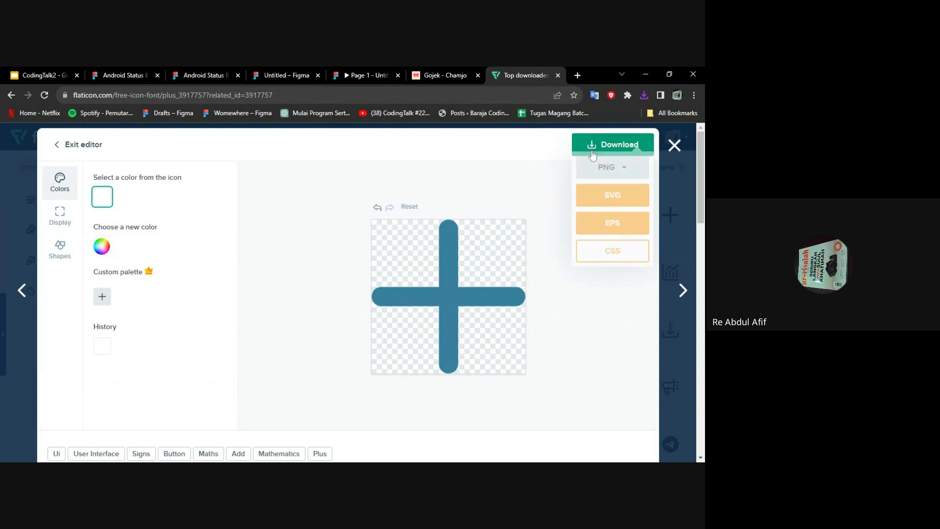
left_click(595, 286)
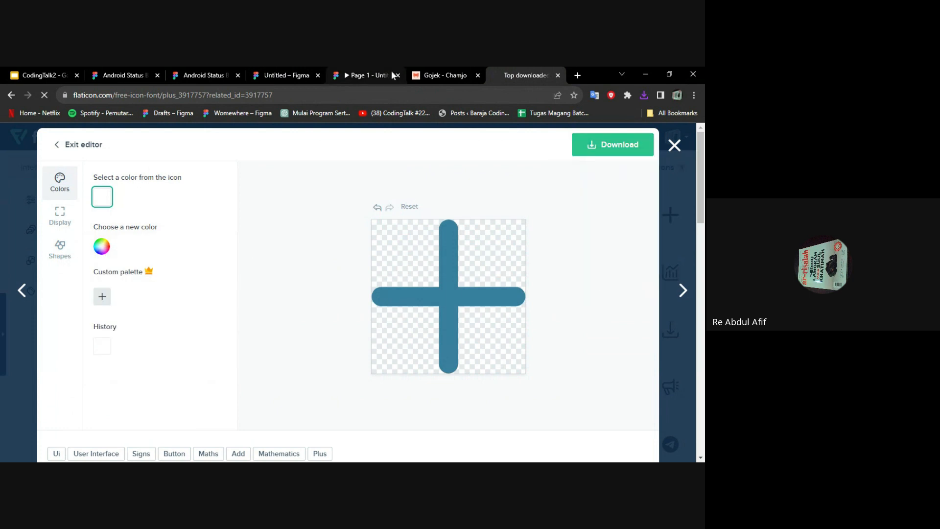
Step: Return to the Figma design, import the downloaded blue plus image and delete the white plus image
left_click(294, 72)
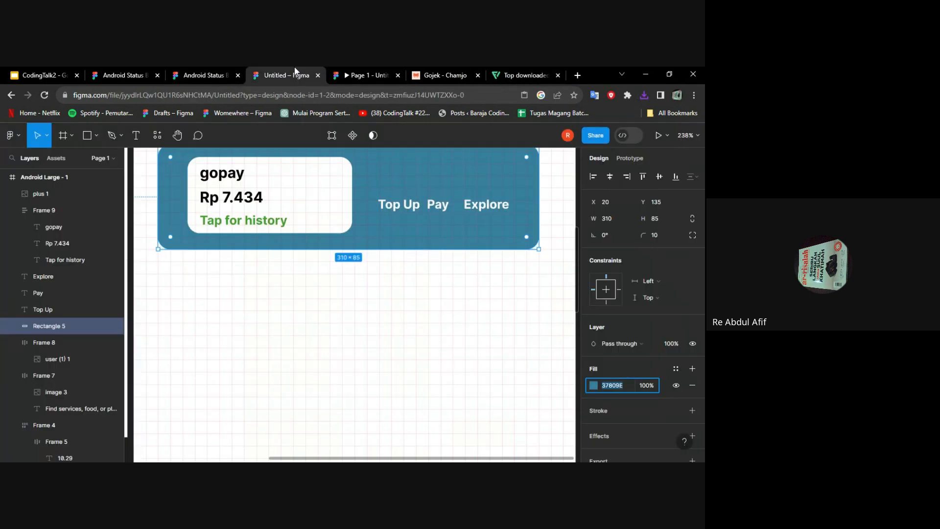
key("alt+Tab")
left_click_drag(79, 371, 307, 392)
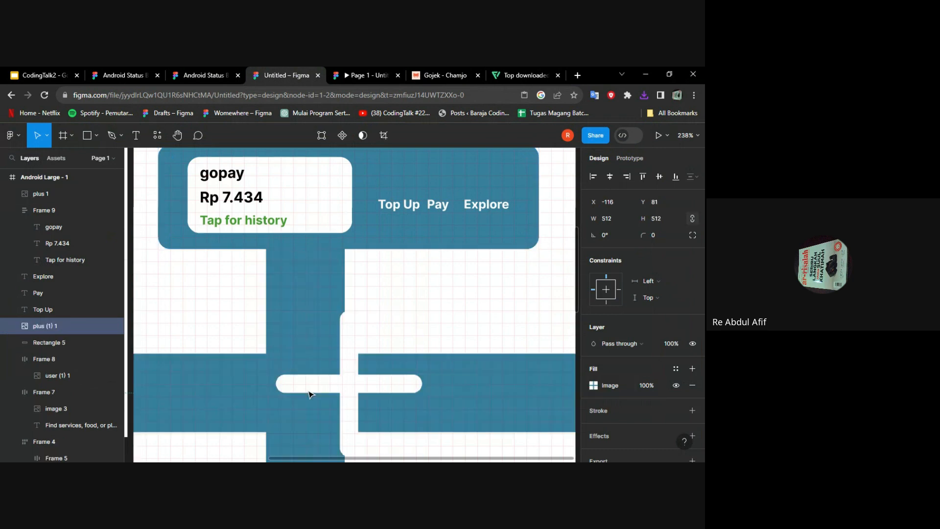
scroll(427, 336, "down", 2)
left_click(410, 354)
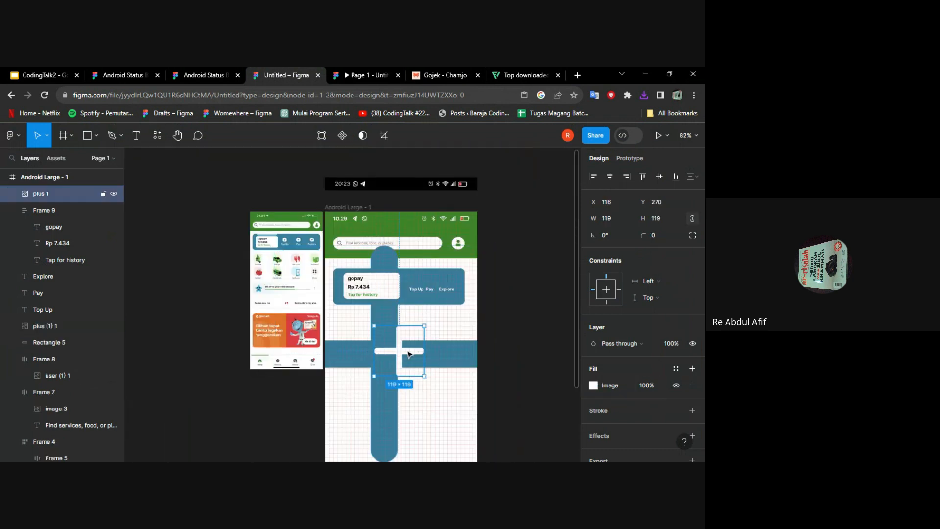
key("Delete")
Step: Scale the blue plus image down to 21 × 21 and place it just below the blue card at X 188, Y 245
left_click(410, 354)
scroll(407, 354, "down", 3)
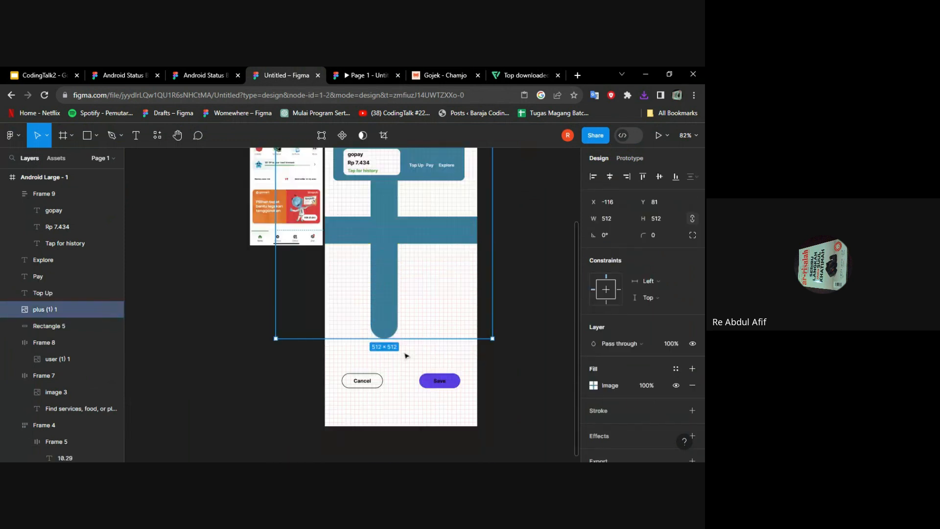
left_click_drag(272, 335, 438, 176)
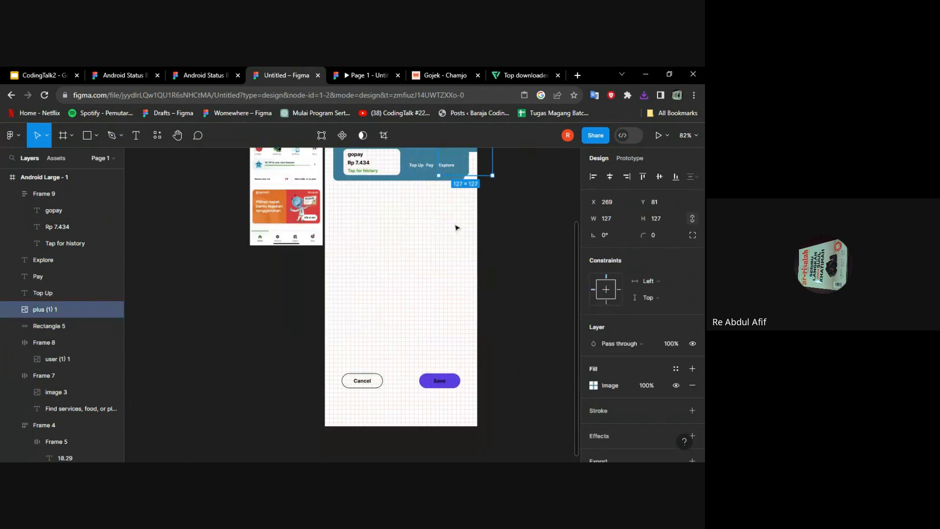
scroll(457, 230, "up", 3)
left_click_drag(458, 253, 382, 350)
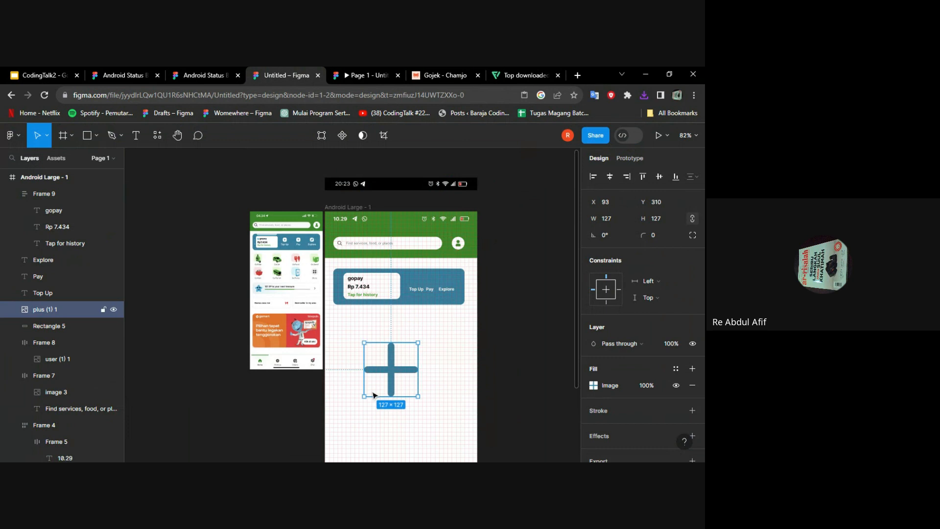
left_click_drag(363, 396, 408, 352)
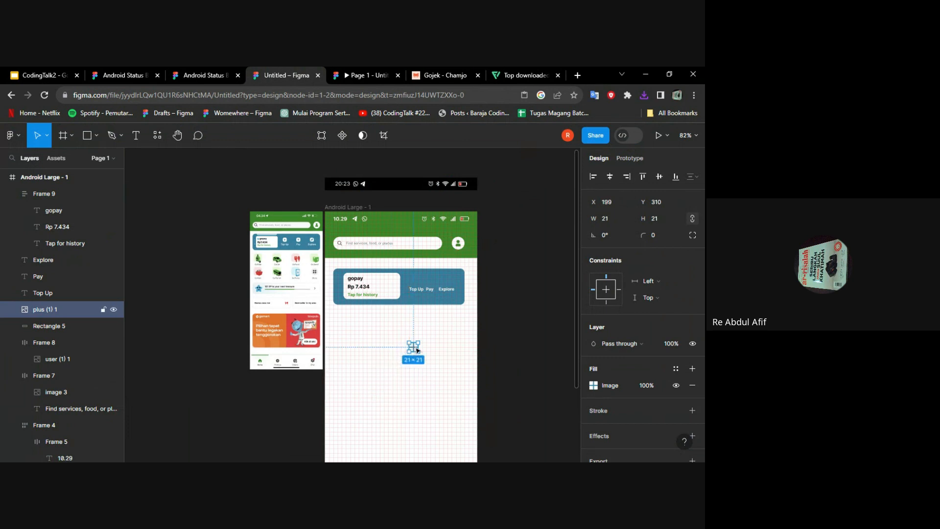
scroll(417, 350, "up", 3)
scroll(417, 351, "down", 2)
scroll(417, 348, "down", 2)
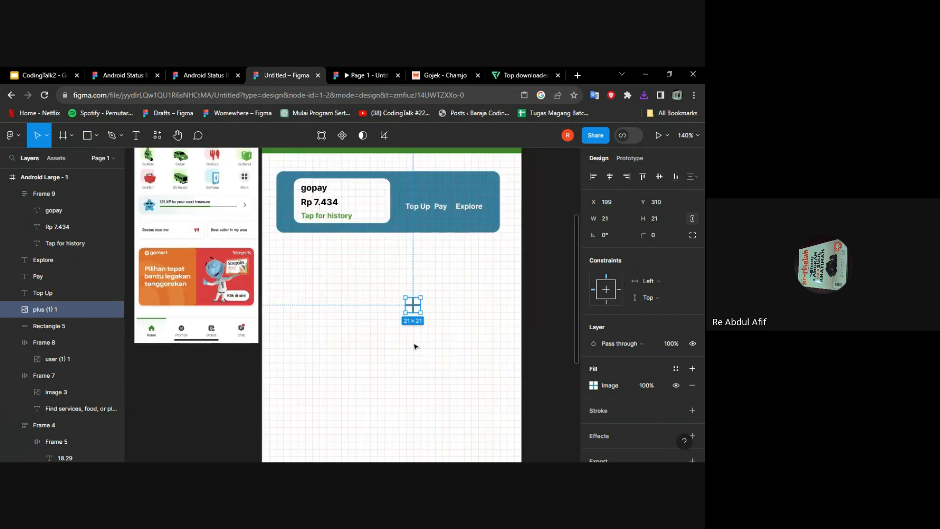
scroll(416, 346, "up", 1)
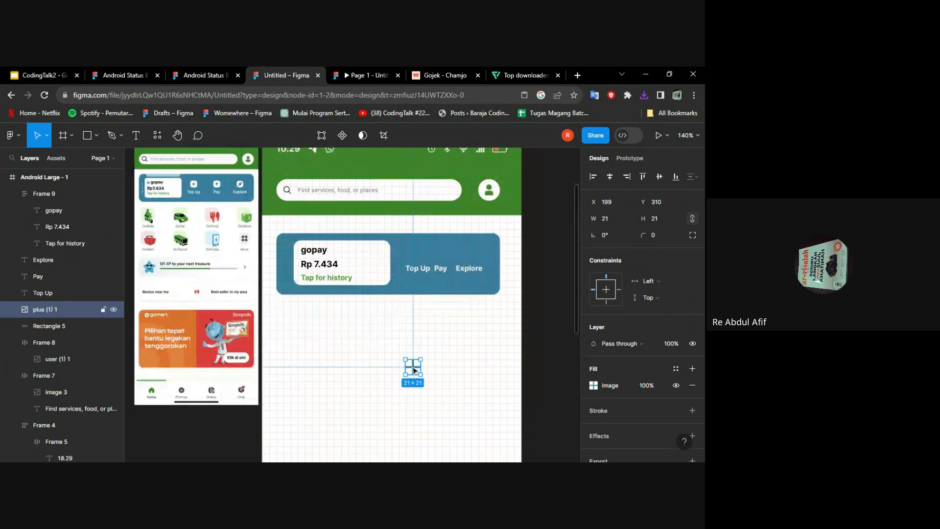
left_click_drag(414, 370, 406, 324)
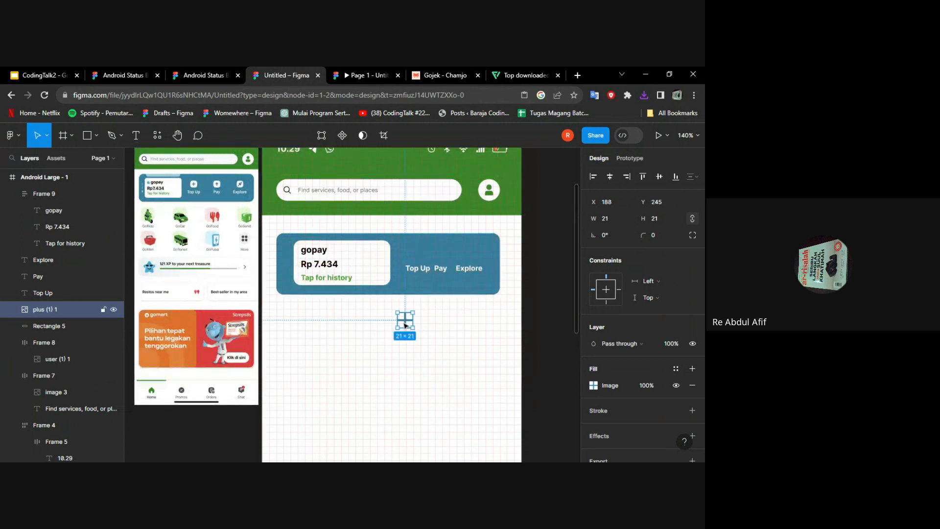
Step: Wrap the plus image in an auto layout frame and give the frame the white "putih" color style as fill
scroll(406, 324, "up", 5)
right_click(406, 322)
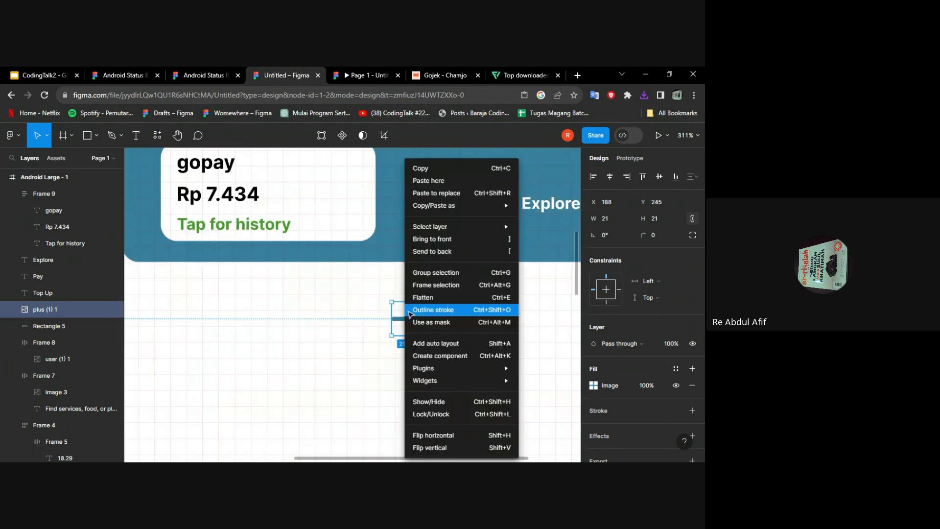
left_click(451, 344)
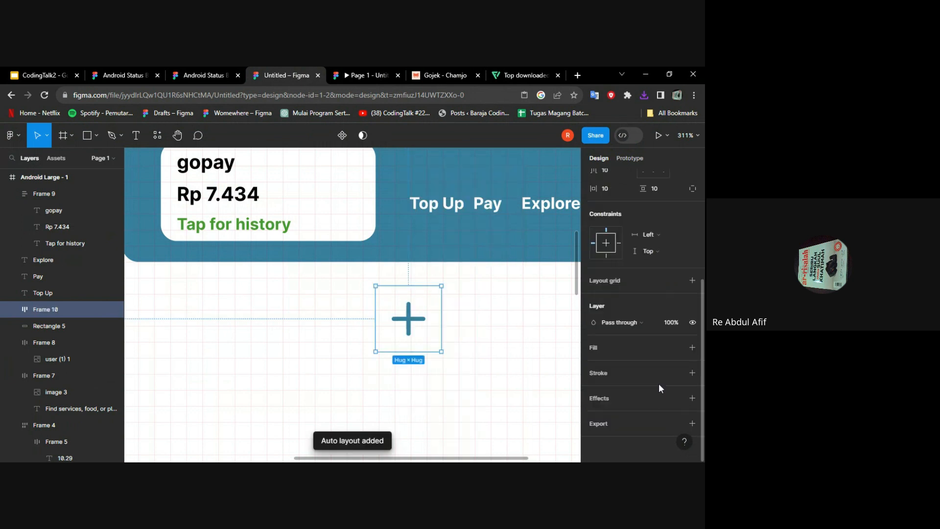
left_click(691, 347)
left_click(676, 348)
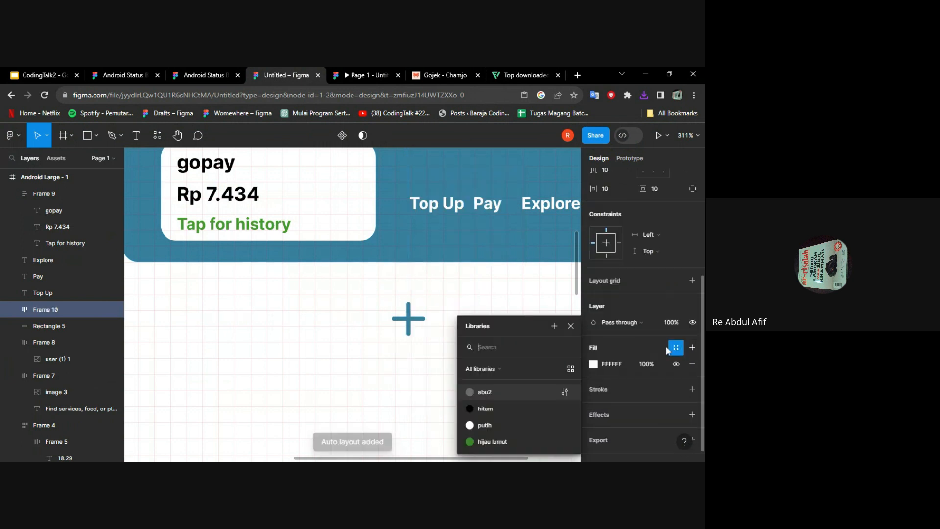
left_click(504, 418)
Step: Move the white plus frame onto the blue card at X 188, Y 142, with the Top Up label directly beneath it
scroll(441, 358, "up", 3)
left_click_drag(410, 374, 442, 264)
scroll(442, 230, "down", 3)
left_click(467, 250)
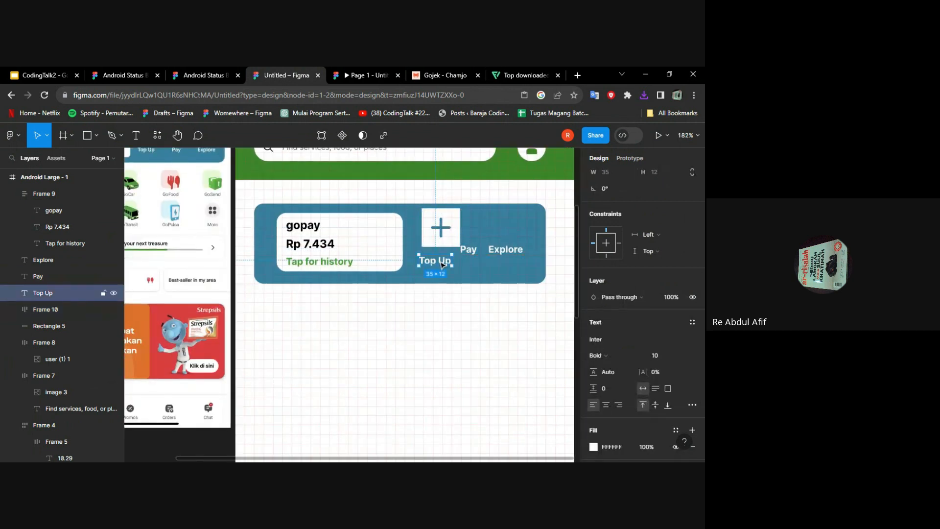
scroll(338, 249, "up", 3)
scroll(434, 267, "down", 2)
scroll(434, 267, "left", 3)
scroll(433, 267, "right", 3)
scroll(492, 290, "up", 2)
scroll(470, 296, "down", 2)
scroll(411, 234, "up", 3)
left_click_drag(411, 234, 394, 237)
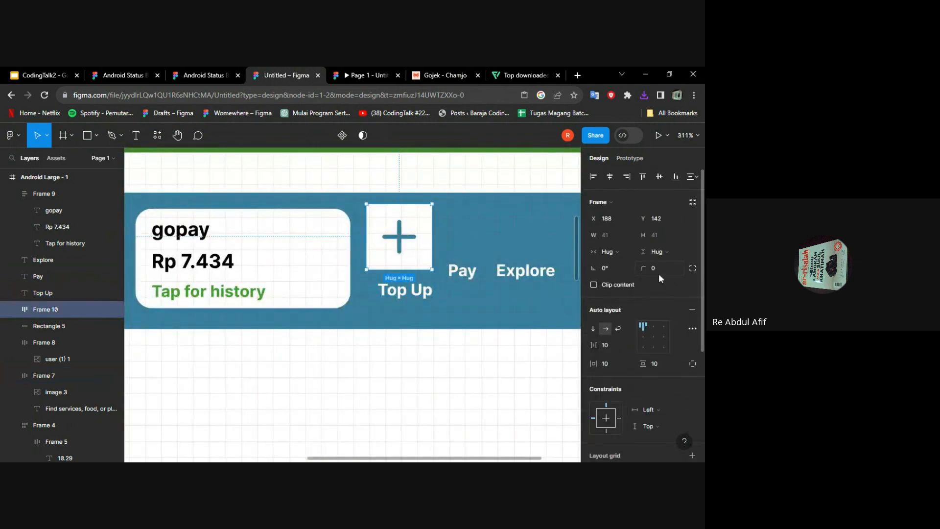
Step: Set the white plus frame's corner radius to 10
left_click(668, 267)
type("10")
key("Return")
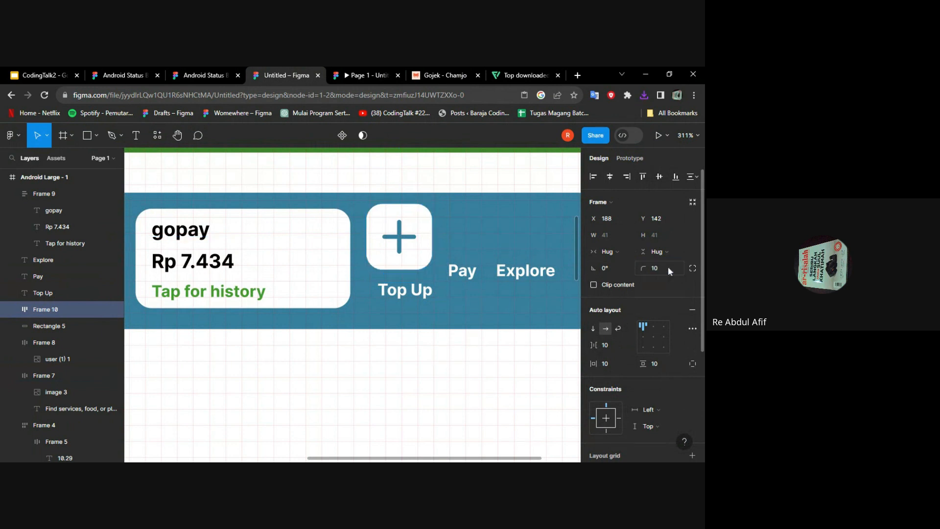
Step: Shrink the white frame above Top Up and set the plus image inside it to 10 × 10
left_click_drag(366, 271, 382, 253)
left_click(423, 242)
left_click(614, 222)
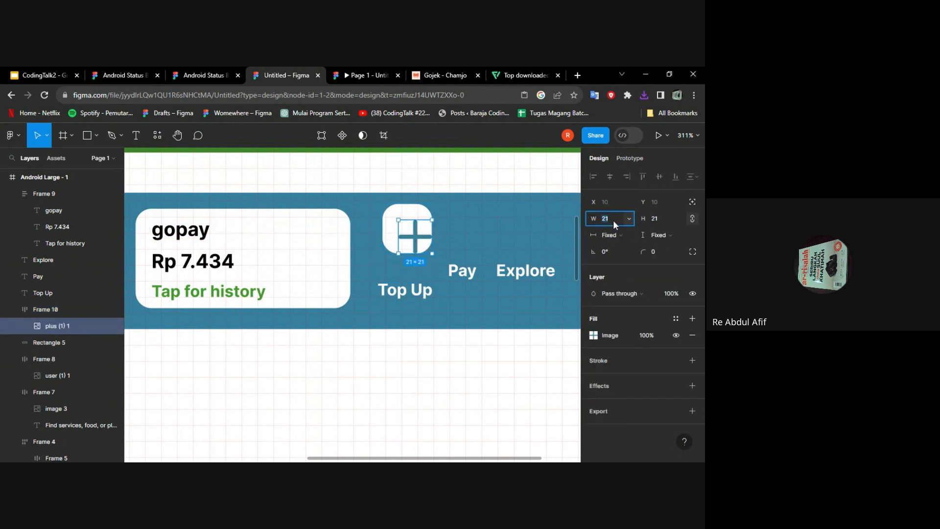
key("Return")
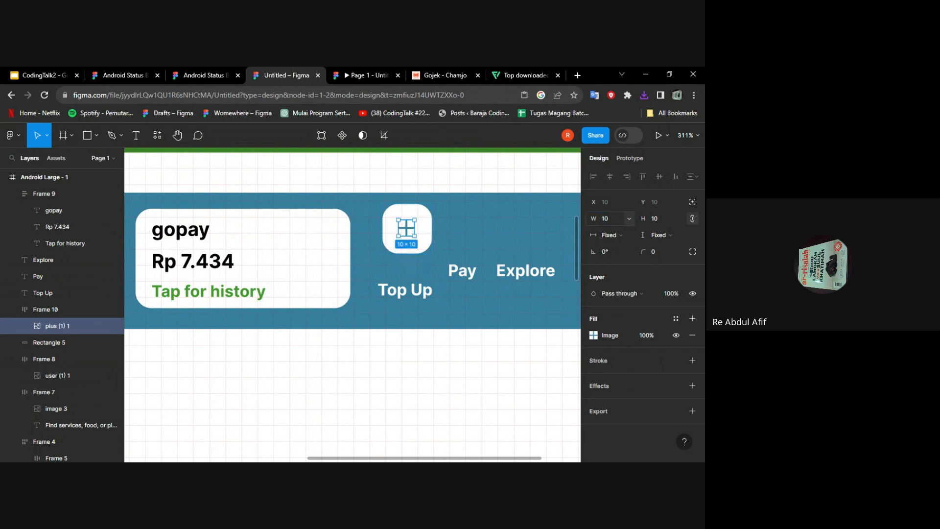
Step: Center the plus within its frame, resize the frame to 20 × 20 and position it at X 200, Y 160
left_click(406, 252)
left_click(654, 337)
left_click_drag(383, 253, 415, 257)
scroll(418, 252, "up", 3)
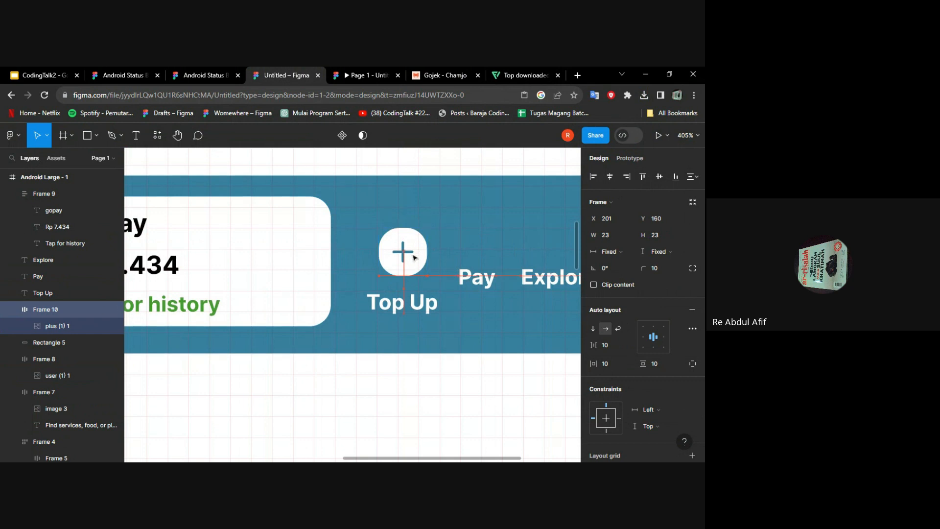
key("Left")
left_click_drag(427, 255, 402, 270)
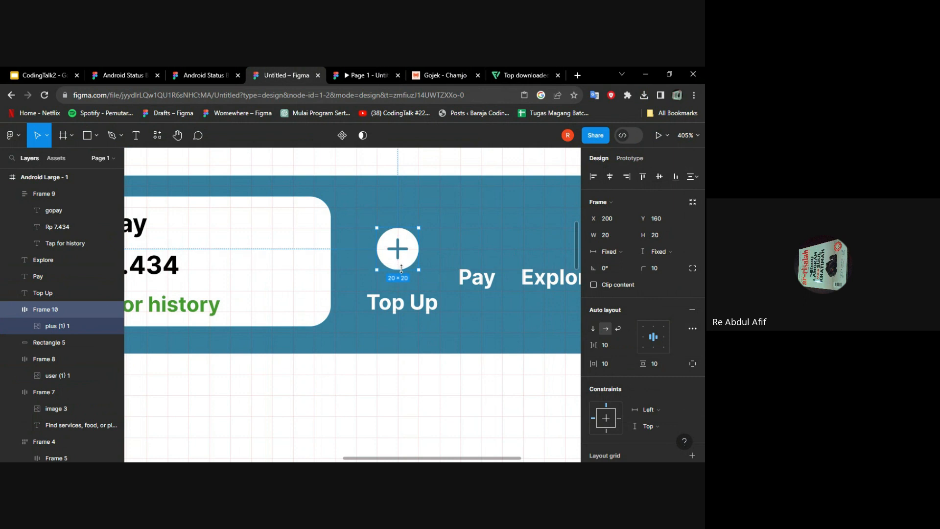
Step: Compare the Top Up icon with the reference screenshot and set its frame's corner radius to 5
scroll(409, 266, "down", 5)
scroll(441, 261, "left", 3)
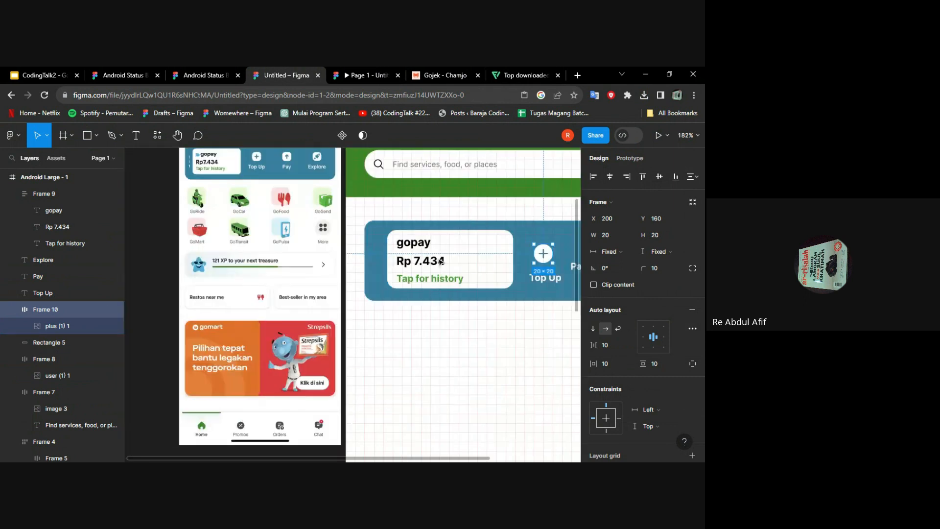
scroll(441, 261, "up", 3)
scroll(262, 191, "up", 2)
scroll(469, 292, "down", 3)
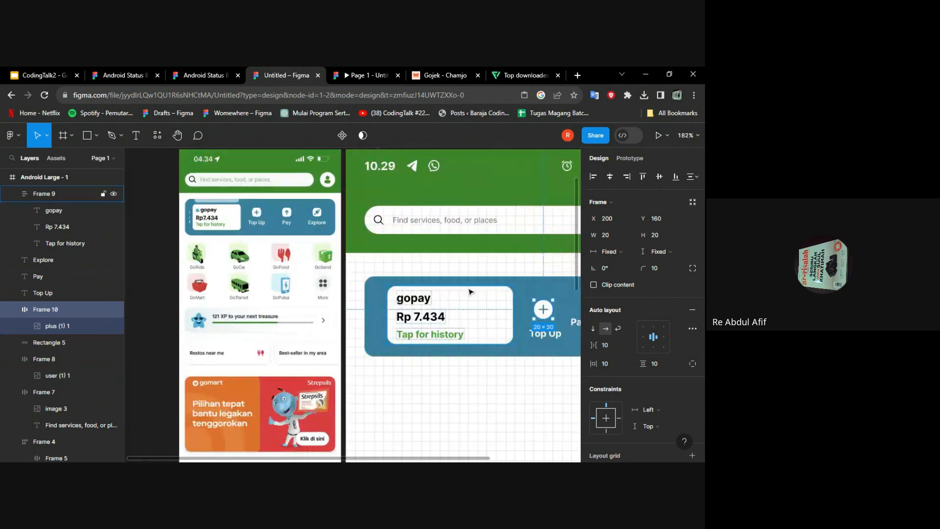
scroll(470, 293, "down", 2)
scroll(441, 274, "right", 3)
scroll(327, 244, "up", 6)
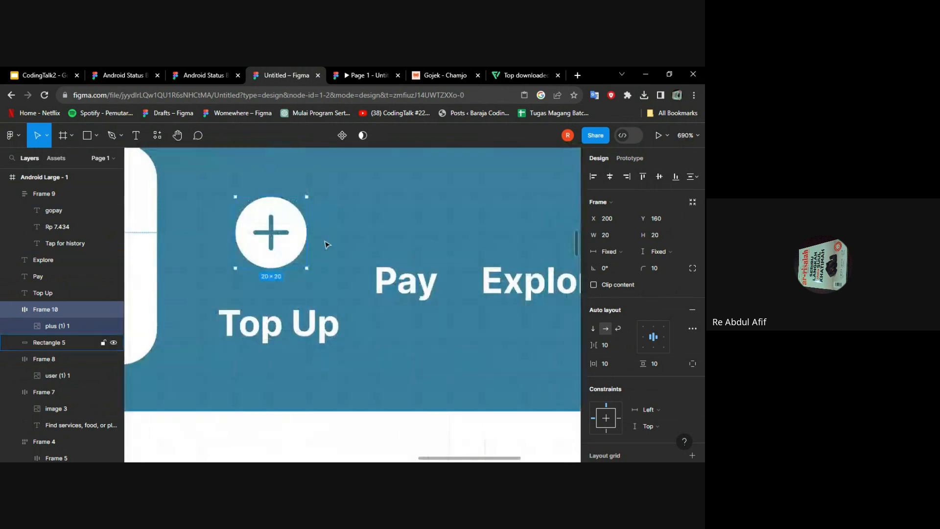
key("Return")
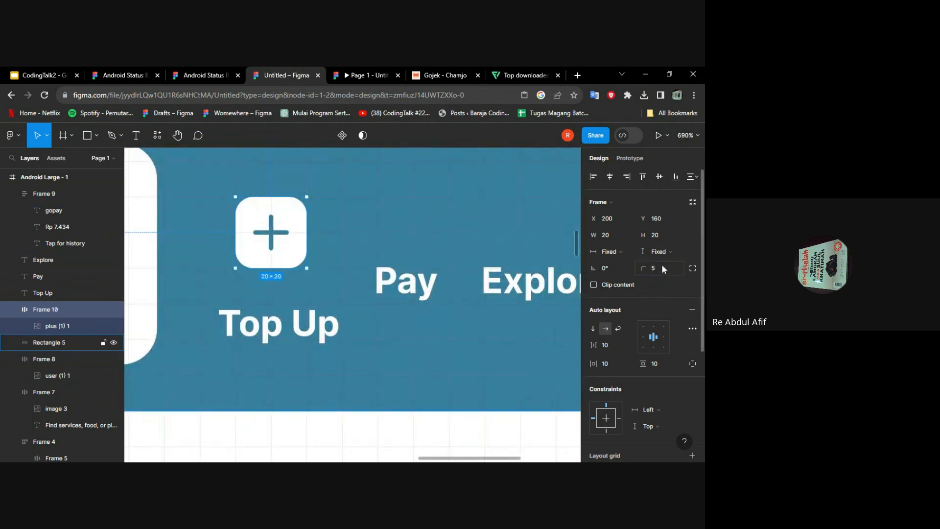
Step: Reposition the Top Up label under the plus icon at X 191, Y 187
scroll(439, 210, "down", 2)
left_click(412, 217)
scroll(363, 214, "up", 2)
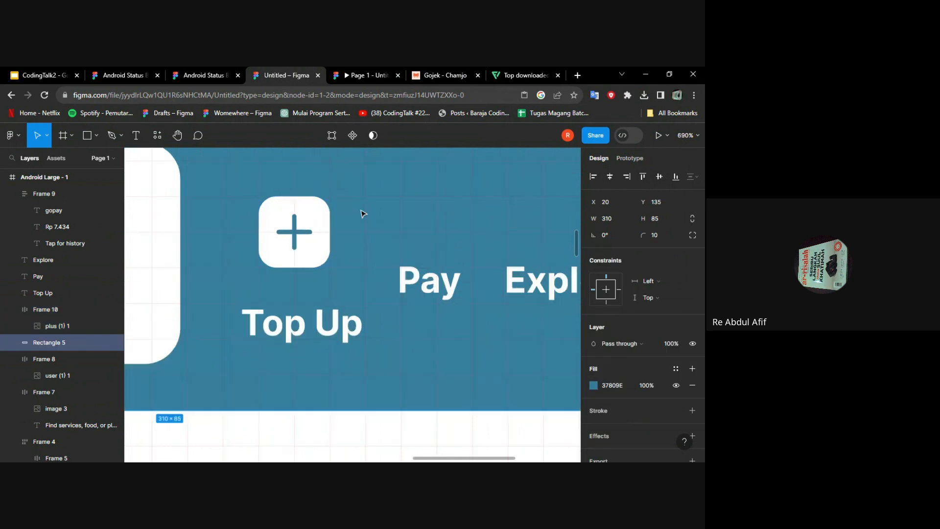
scroll(363, 213, "down", 4)
left_click(340, 276)
left_click_drag(340, 276, 331, 273)
scroll(390, 240, "down", 4)
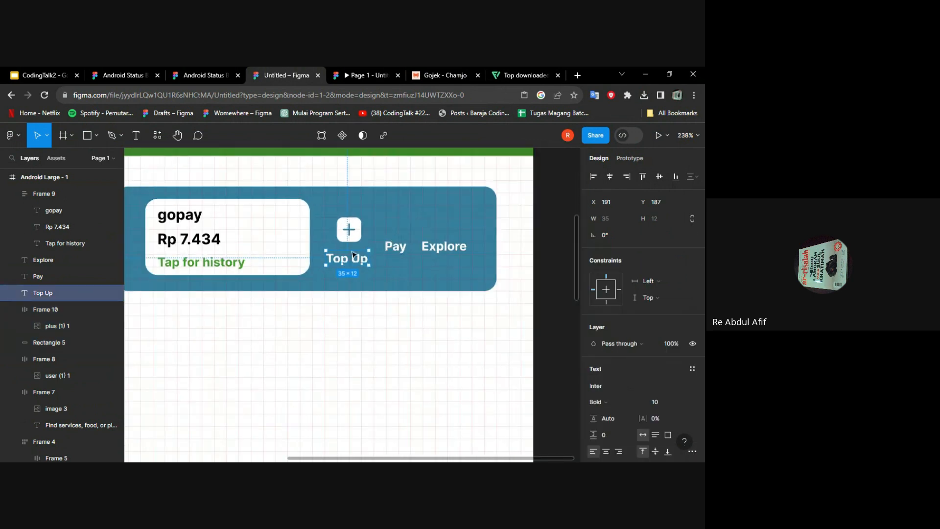
Step: Wrap the Top Up icon and its label in a vertical auto layout with a spacing of 5
left_click(355, 237, "shift")
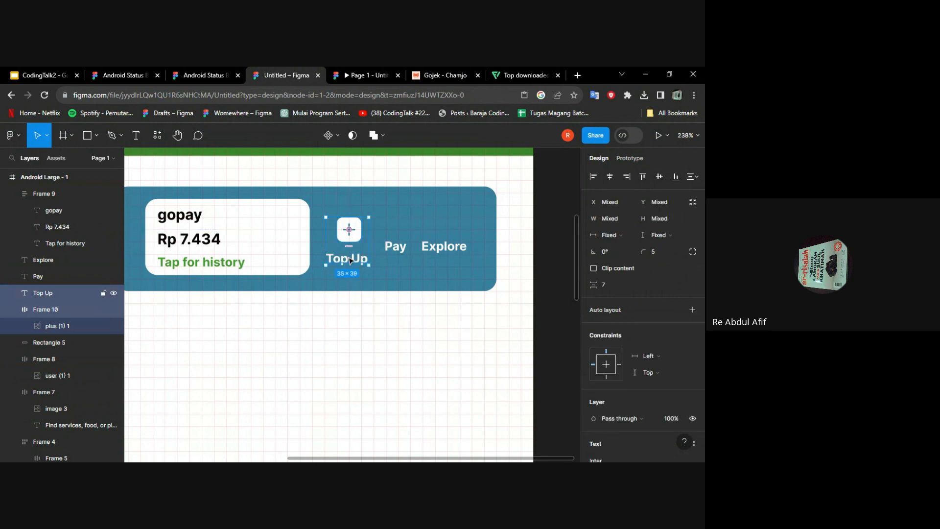
right_click(351, 260)
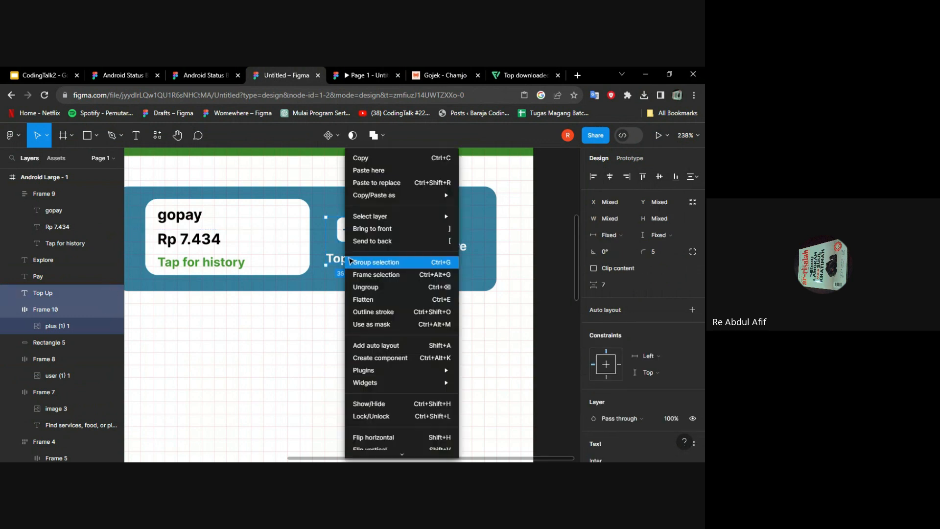
left_click(387, 346)
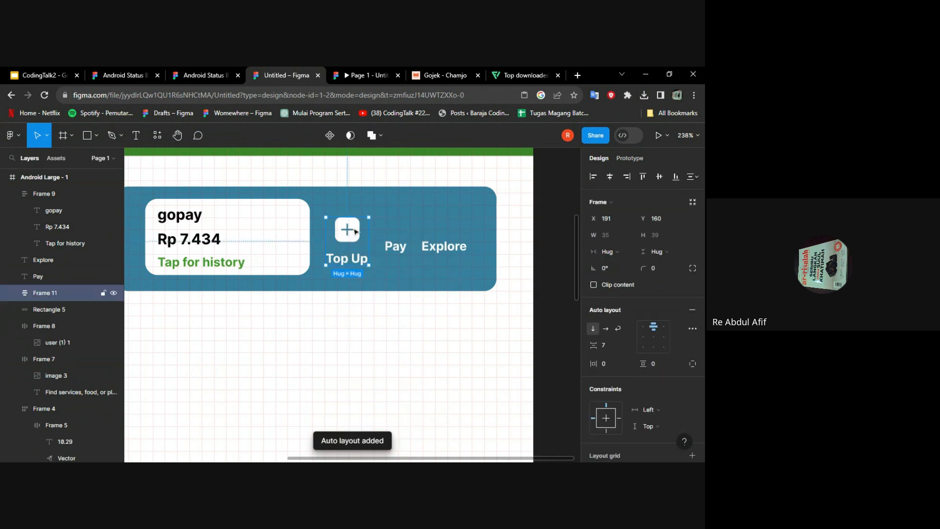
left_click(608, 346)
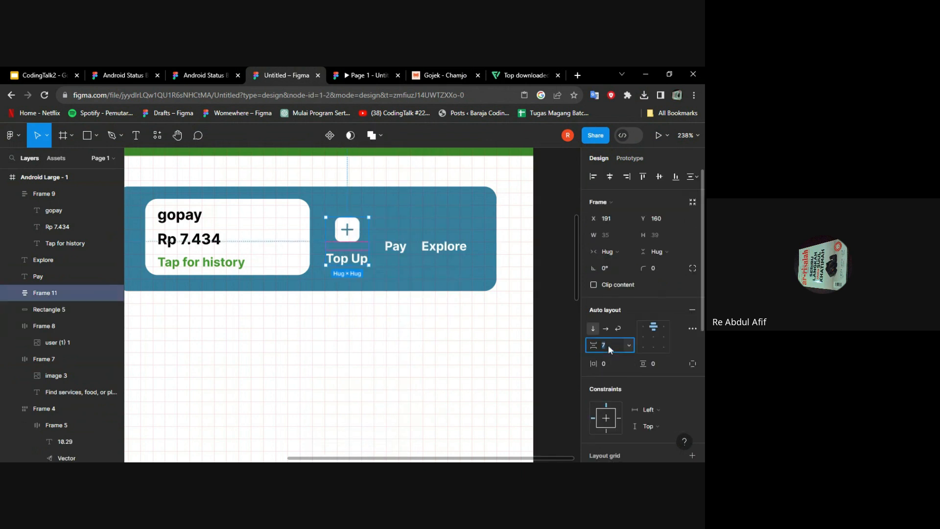
left_click(468, 336)
scroll(399, 310, "left", 3)
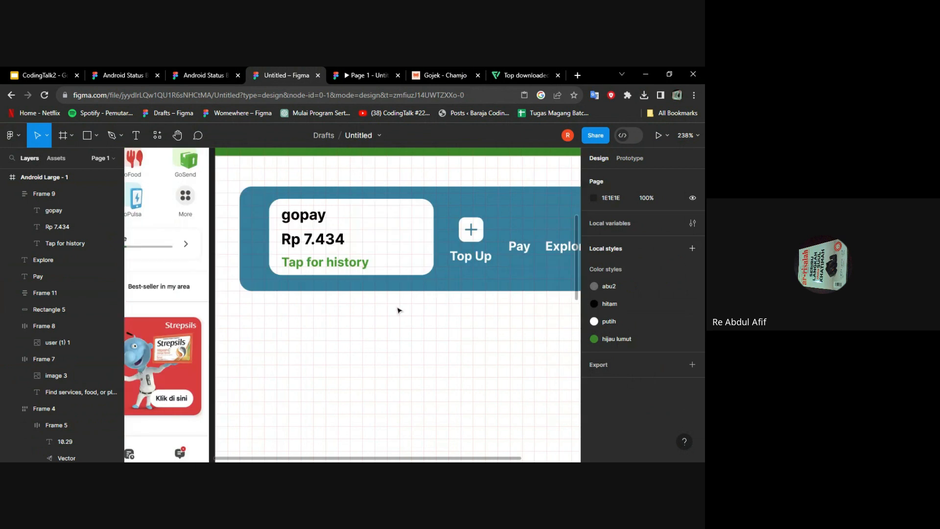
scroll(399, 310, "down", 5)
scroll(399, 310, "up", 2)
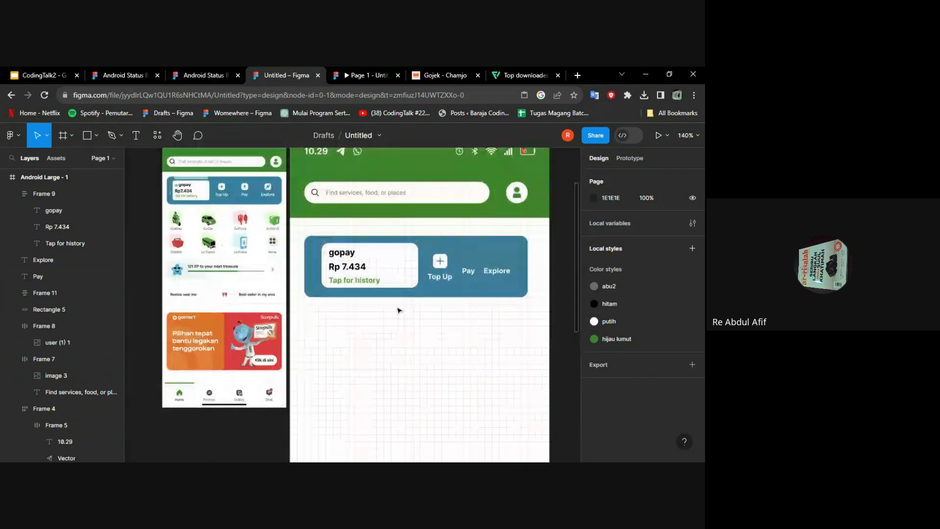
Step: Move the loose Pay label below the blue card, align Explore with Top Up, and place a copy of the Top Up button beside the original
left_click(473, 277)
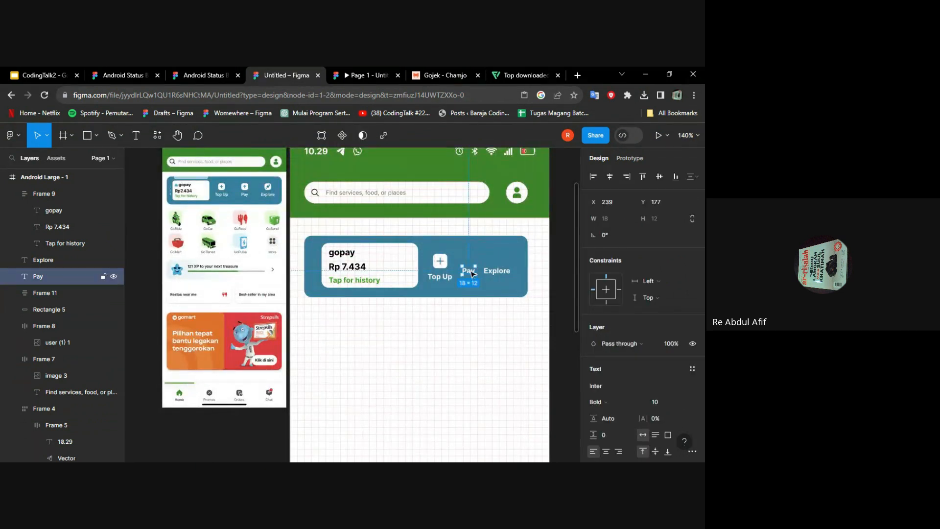
left_click(513, 273)
left_click_drag(506, 271, 437, 324)
scroll(507, 279, "up", 3)
left_click(458, 281)
left_click(423, 265)
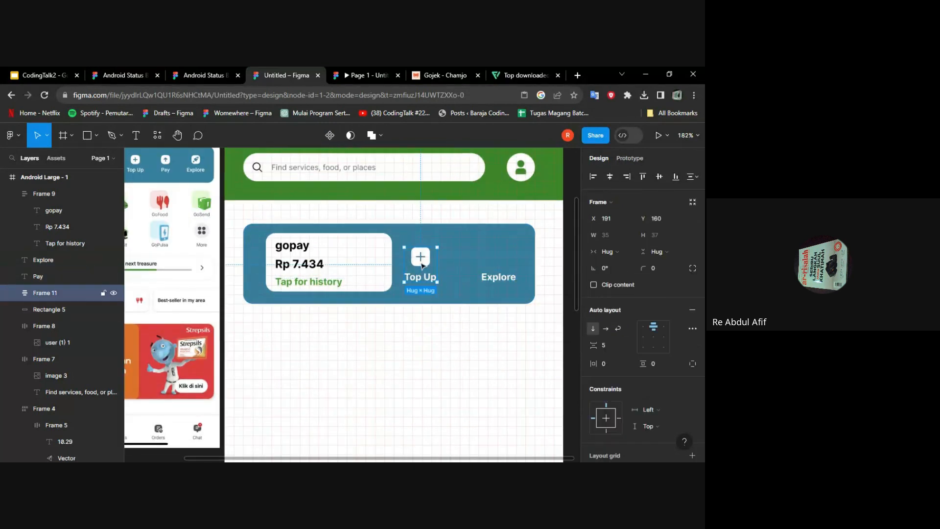
left_click_drag(422, 265, 459, 265)
double_click(496, 280)
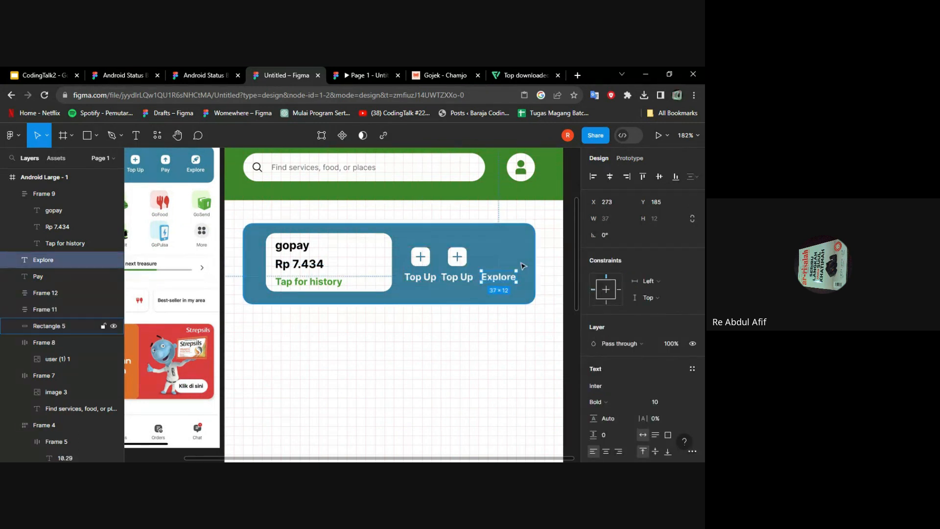
Step: Change the copied button's label to Pay
left_click(463, 280)
double_click(464, 280)
double_click(464, 279)
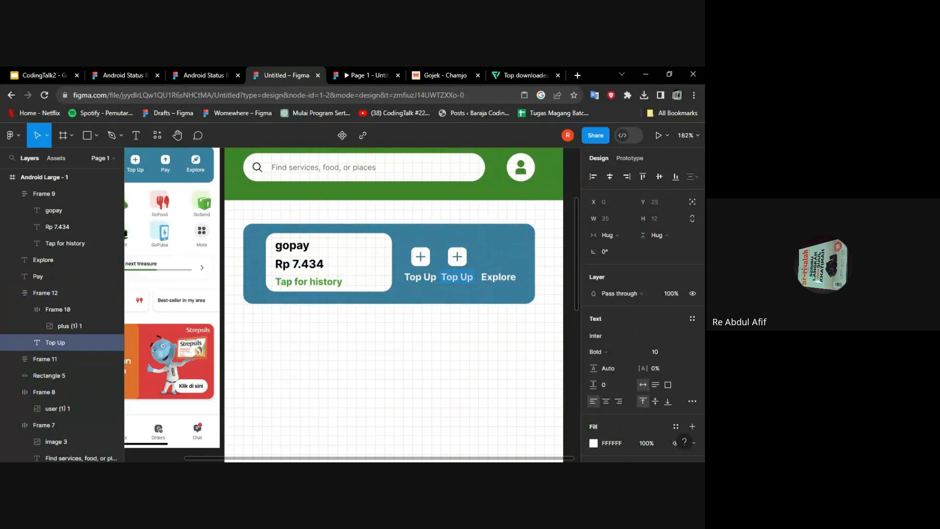
type("Pay")
key("Escape")
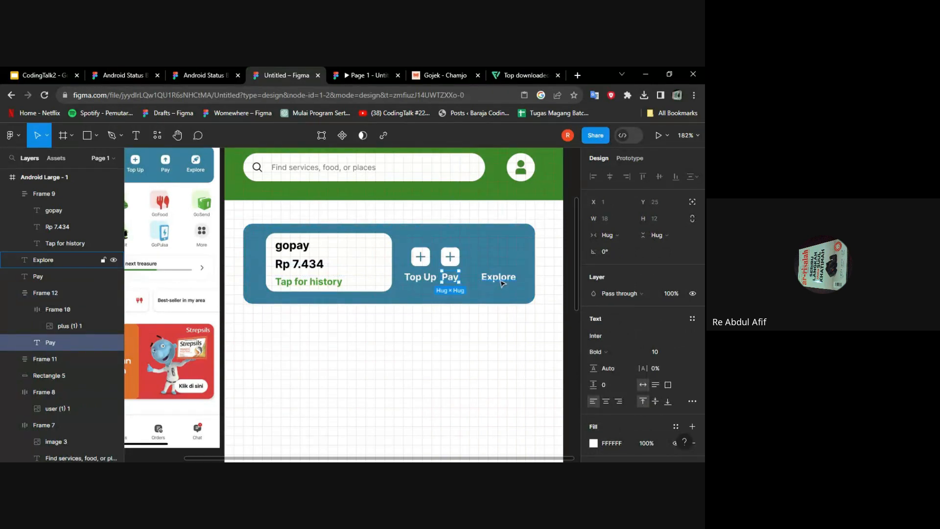
Step: Delete the loose Explore label in the card and the loose Pay label below it
left_click(500, 280)
left_click(468, 329)
left_click(504, 275)
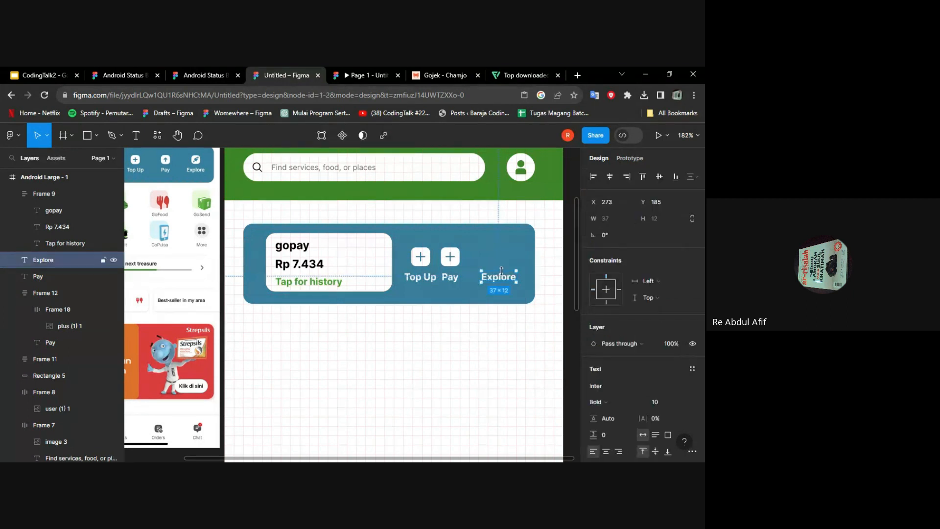
key("Delete")
left_click_drag(496, 360, 497, 360)
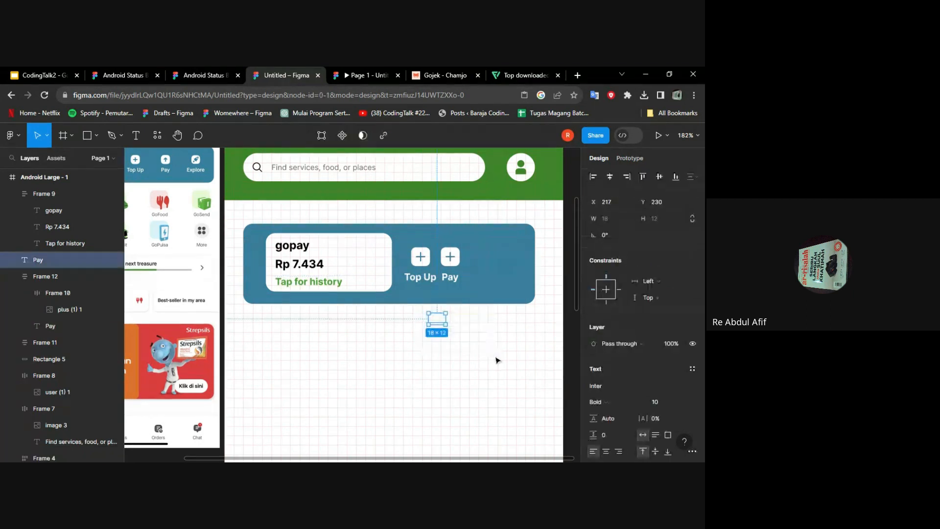
key("Delete")
Step: Duplicate the Pay button to its right and change the copy's label to Explore
left_click(459, 264)
left_click_drag(456, 264, 501, 269)
double_click(499, 280)
double_click(499, 279)
type("Expl")
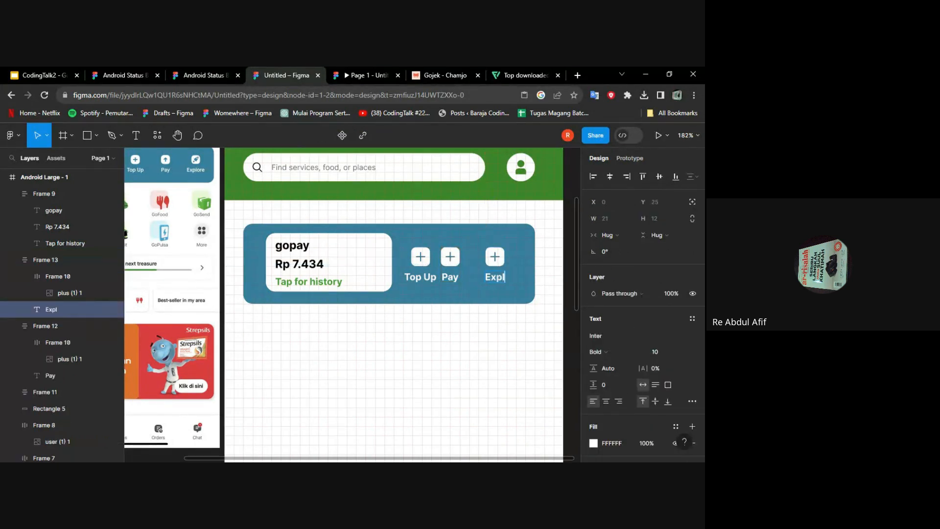
type("ore")
key("Escape")
Step: Space the Pay and Explore buttons evenly and wrap all three buttons in a horizontal auto layout with a spacing of 10
left_click(451, 261)
left_click_drag(452, 261, 505, 267)
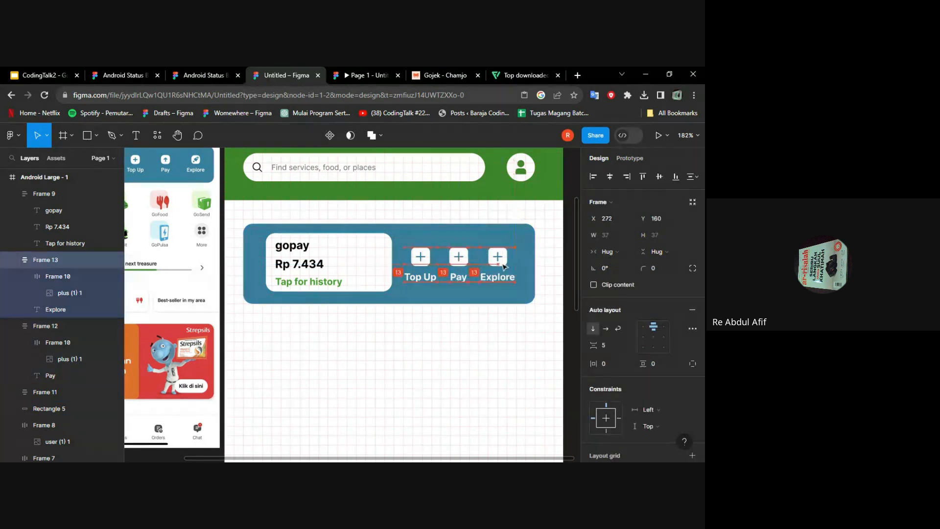
left_click(420, 268)
left_click(460, 263, "shift")
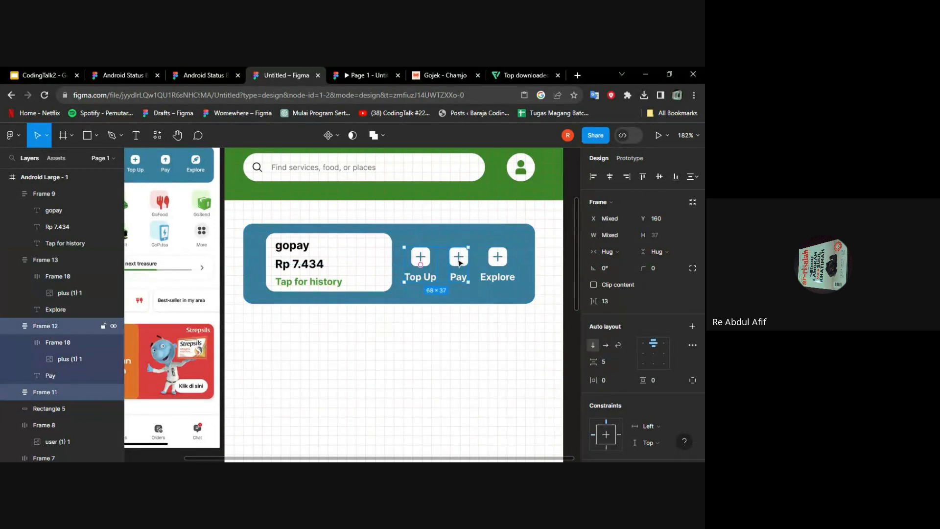
left_click(493, 262, "shift")
right_click(458, 255)
left_click(483, 343)
left_click(612, 345)
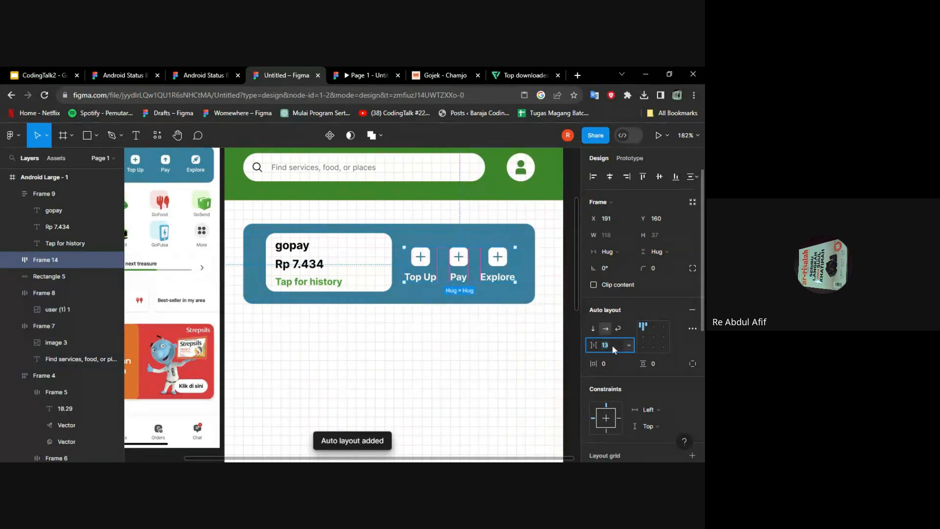
key("Return")
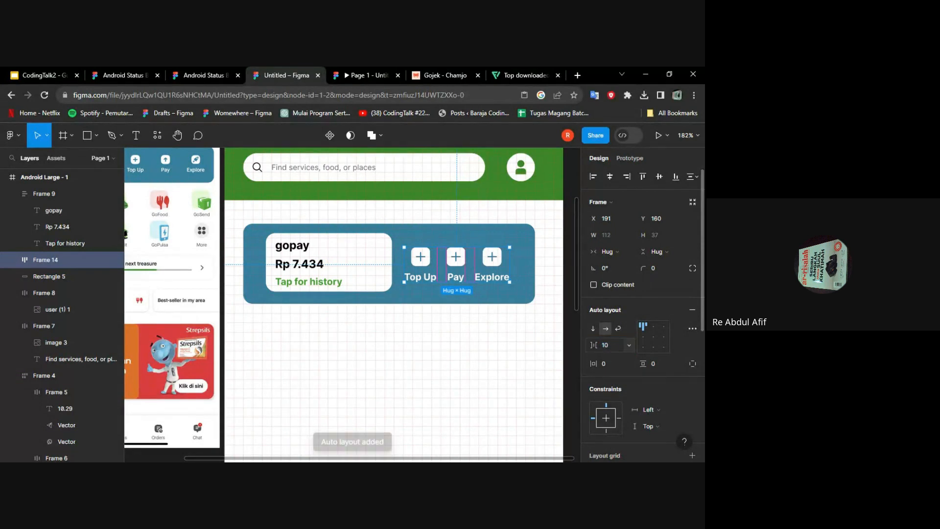
left_click(479, 357)
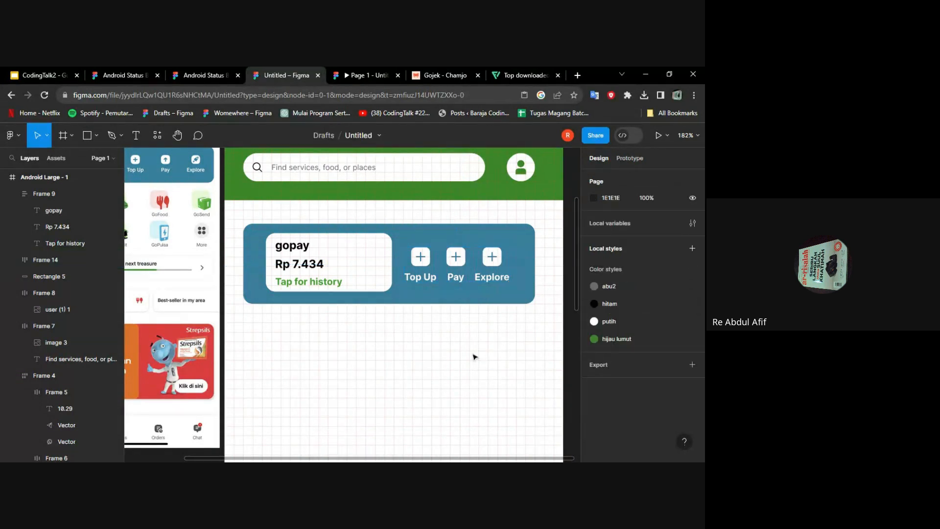
Step: Move the row of three buttons within the blue card to X 198, Y 160
left_click(468, 269)
left_click_drag(467, 268, 475, 264)
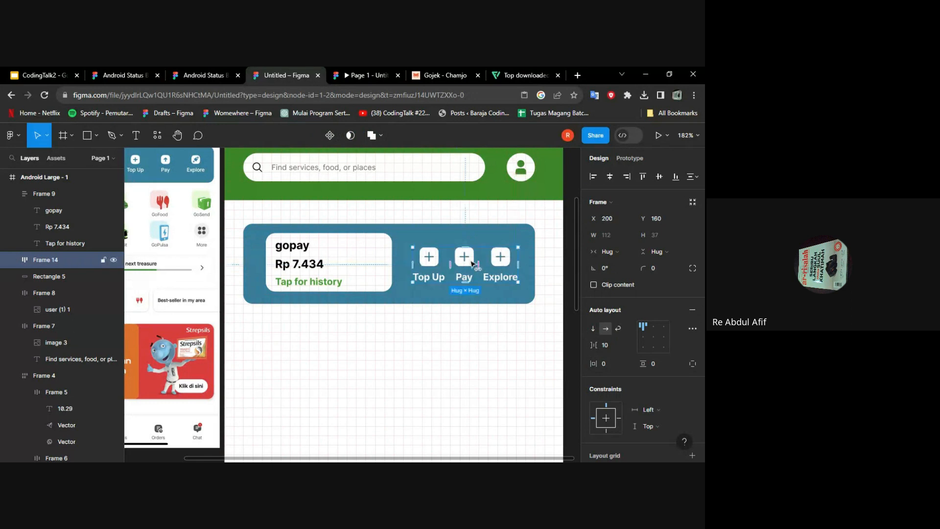
scroll(522, 279, "up", 3)
key("Left")
key("Left")
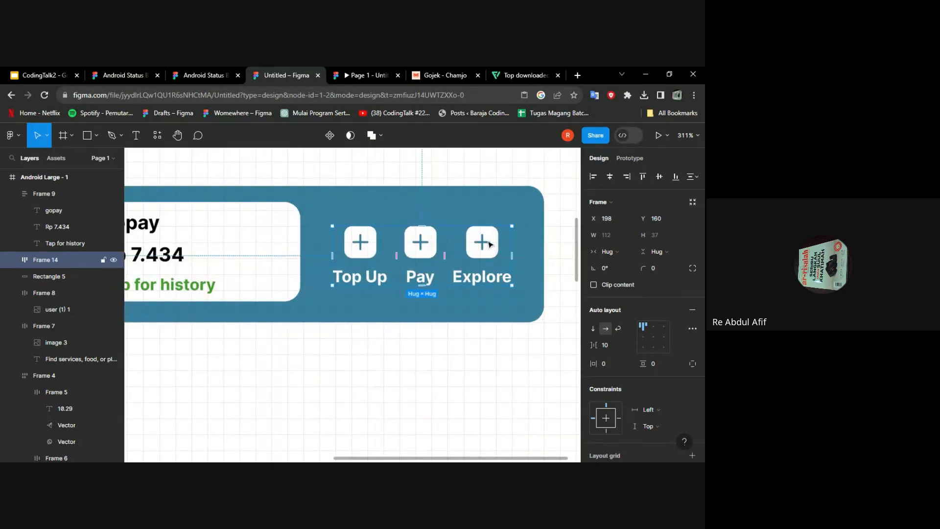
Step: Narrow the white gopay frame to a width of 106
scroll(487, 245, "down", 3)
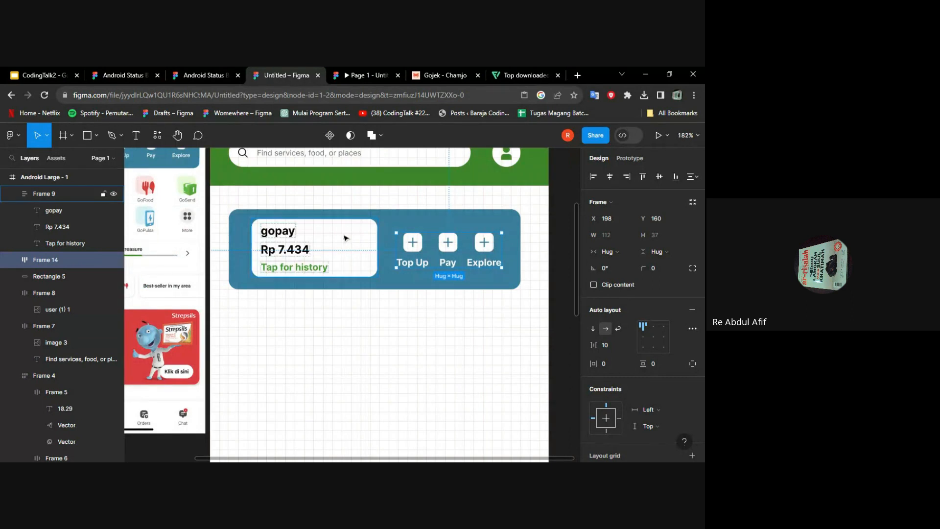
scroll(345, 238, "left", 3)
left_click(398, 245)
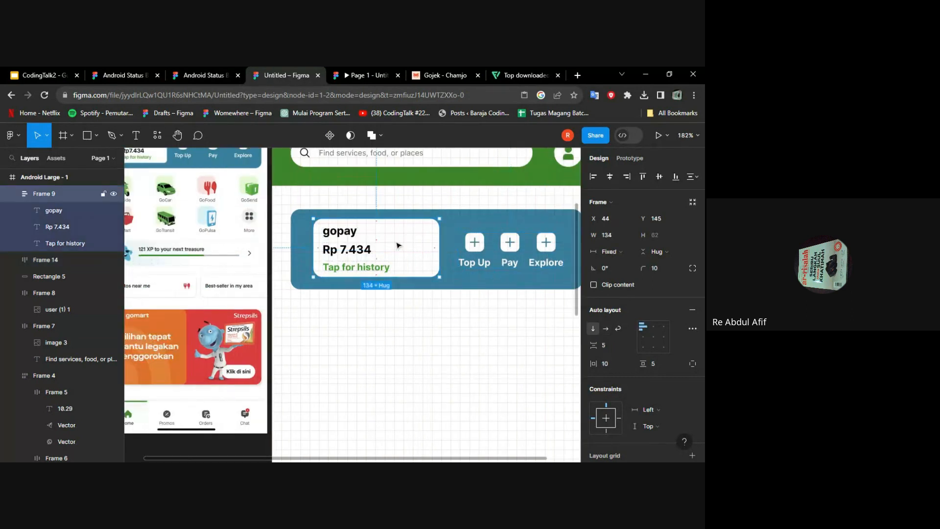
scroll(398, 245, "down", 2)
left_click_drag(431, 245, 410, 247)
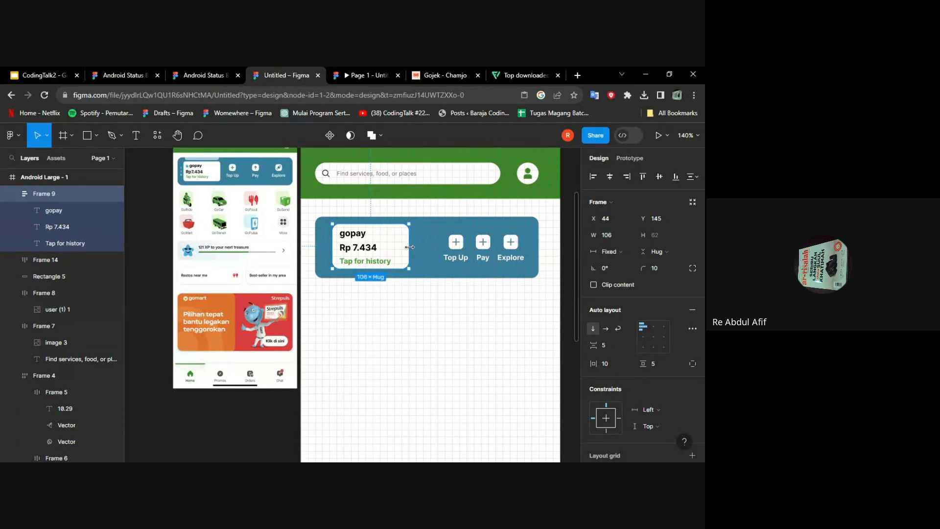
Step: Extend the button row leftward to a width of 140, center its contents and widen the spacing between the buttons
left_click(459, 247)
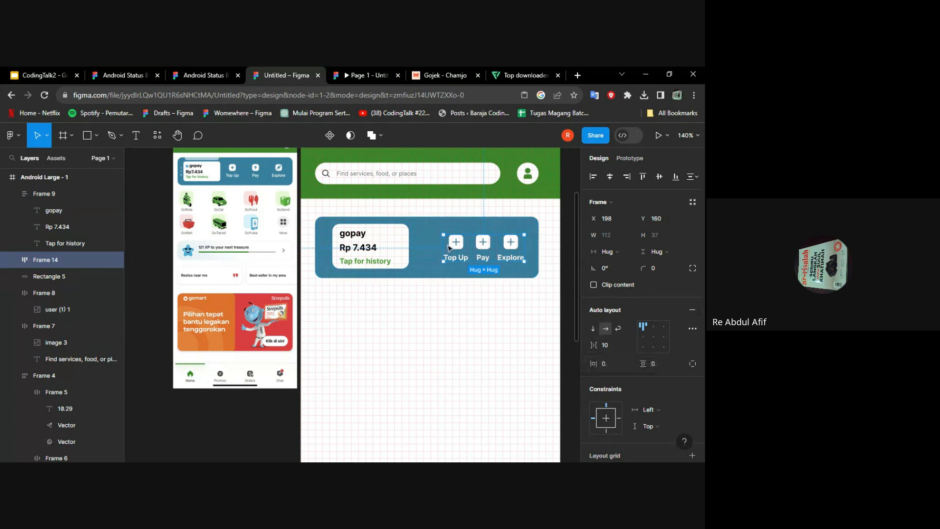
left_click_drag(444, 244, 423, 243)
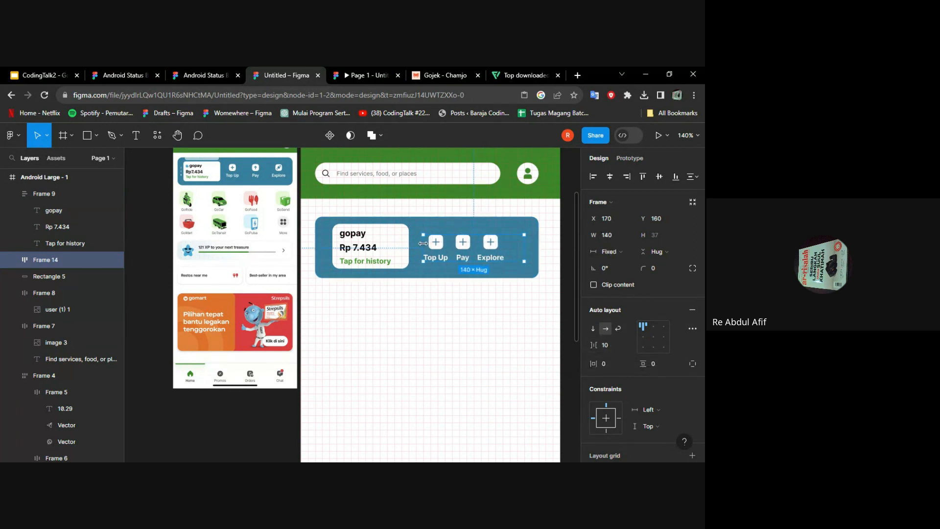
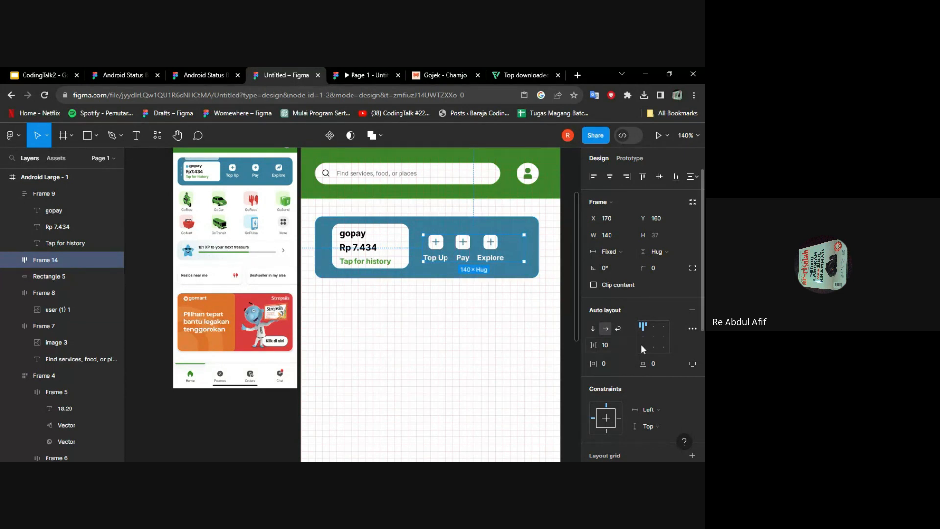
left_click(653, 337)
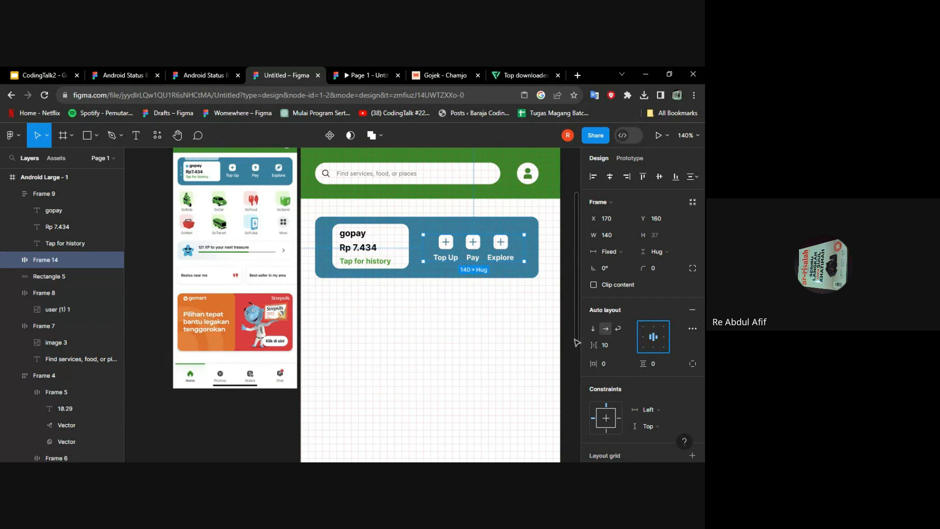
left_click_drag(595, 345, 607, 346)
left_click(466, 321)
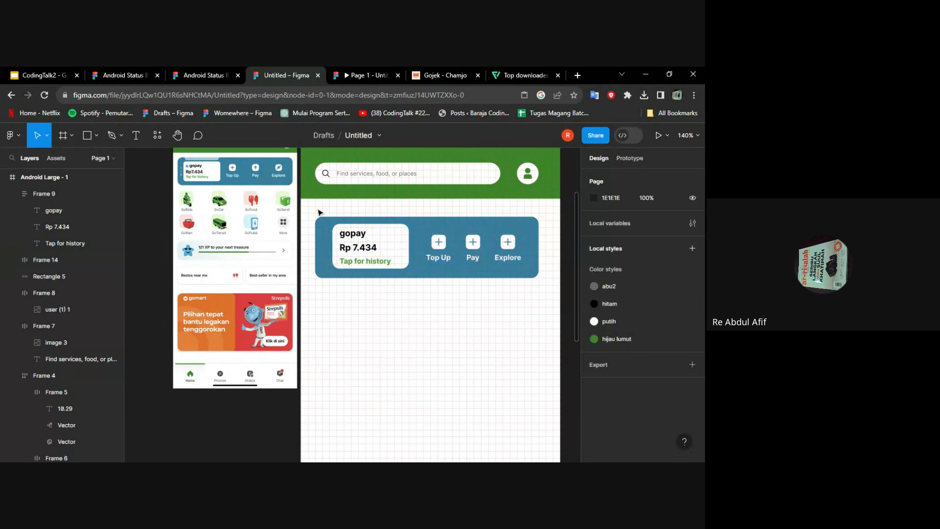
Step: Move the gopay frame and the button row together below the blue card and wrap them in one auto layout
scroll(191, 177, "up", 5)
scroll(191, 177, "down", 4)
scroll(236, 192, "right", 2)
scroll(237, 192, "down", 1)
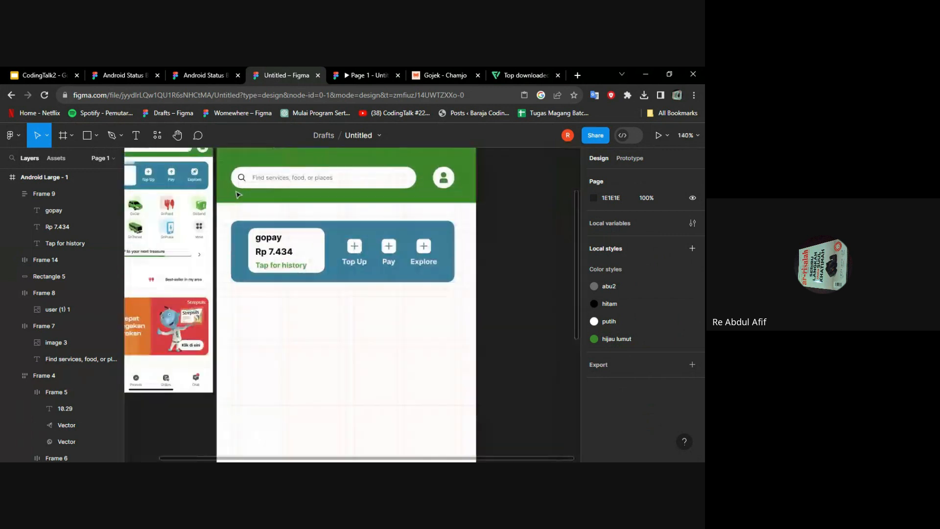
left_click_drag(228, 214, 314, 216)
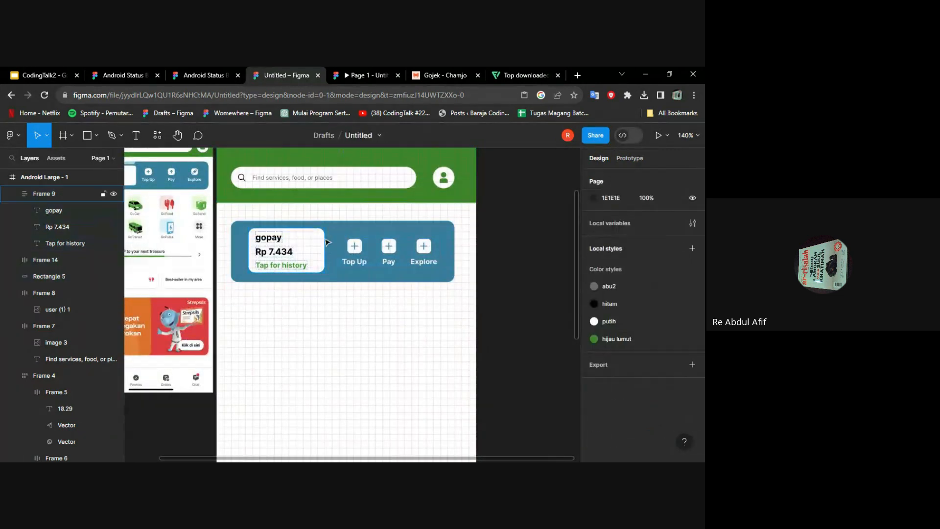
left_click(295, 247)
left_click(357, 253, "shift")
left_click_drag(299, 247, 302, 313)
right_click(302, 313)
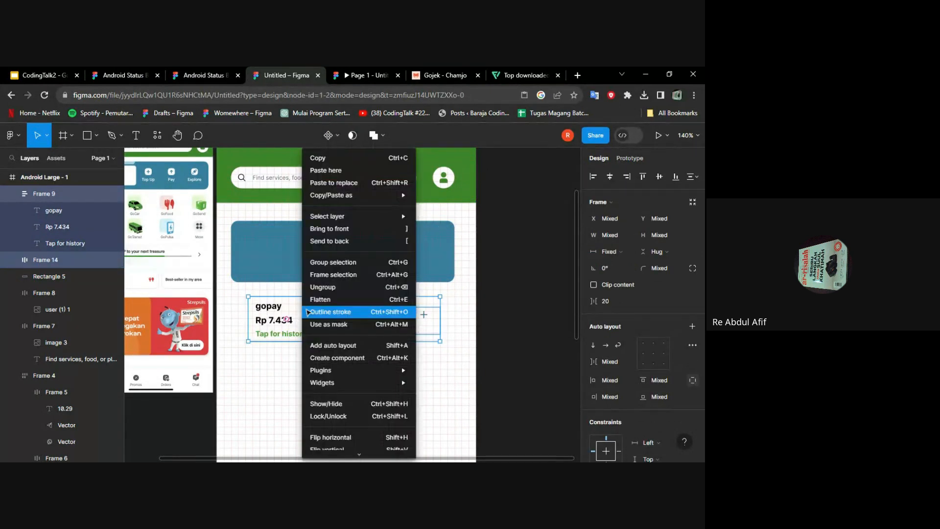
left_click(356, 347)
Step: Add a fill to the new combined frame and open the color style library for it
scroll(642, 334, "down", 5)
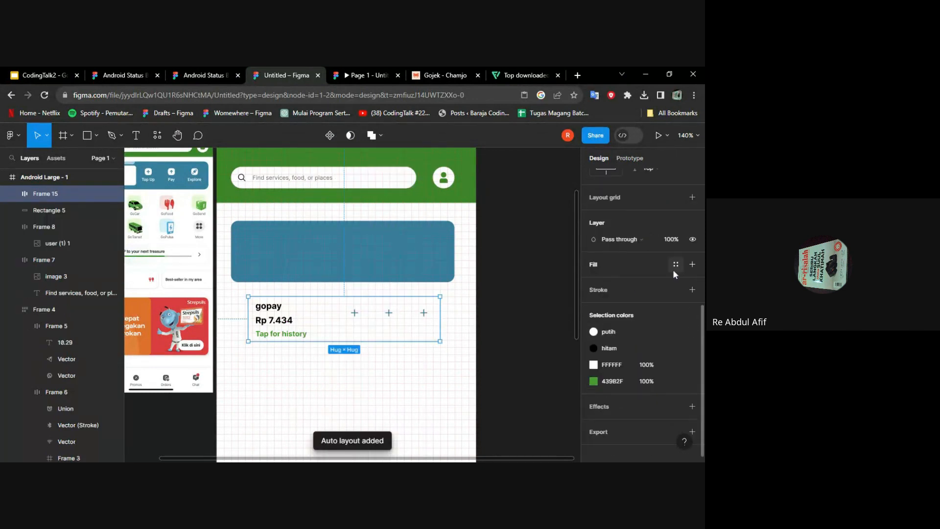
left_click(691, 267)
left_click(677, 266)
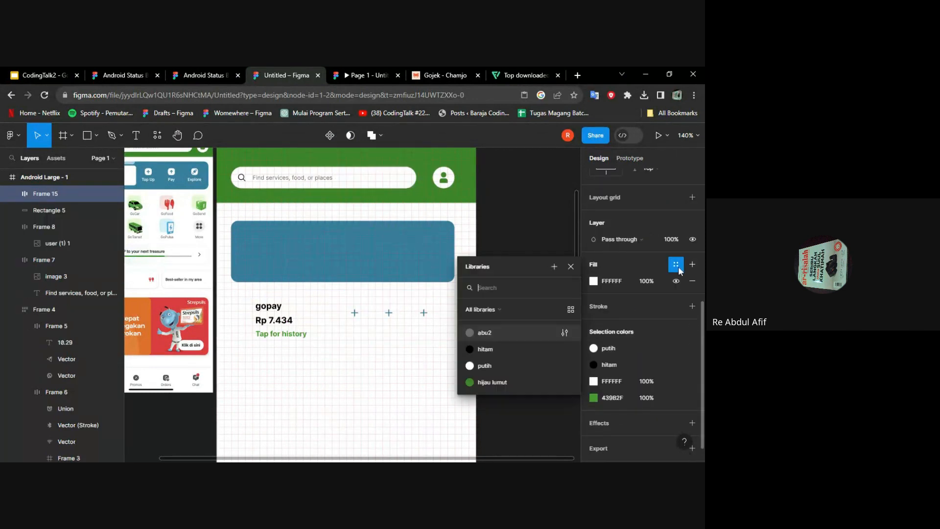
Step: Create a color style named biru from the blue card rectangle's 37809E fill
left_click(430, 239)
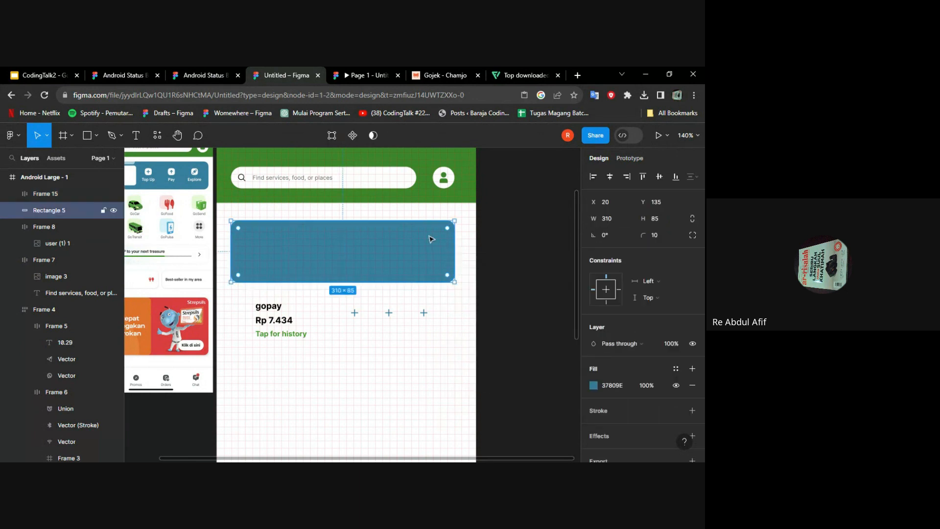
left_click(676, 369)
left_click(559, 328)
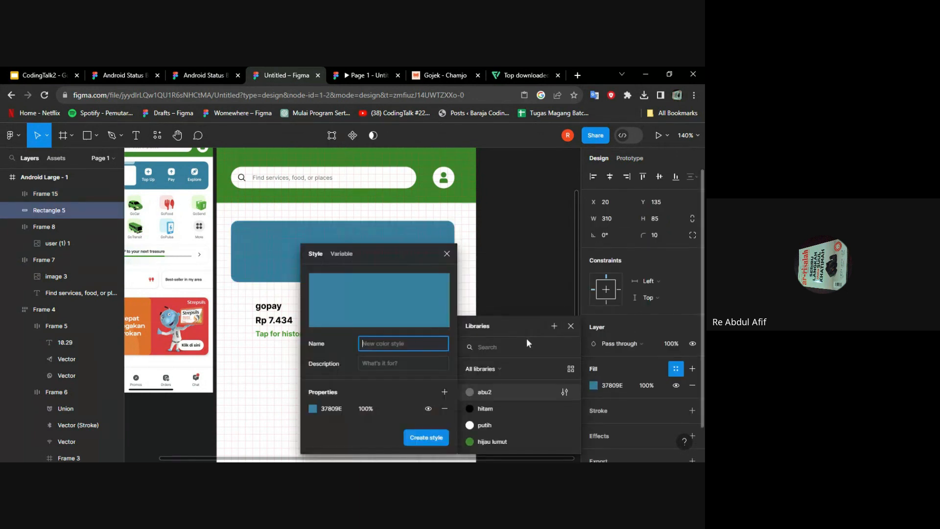
type("biru")
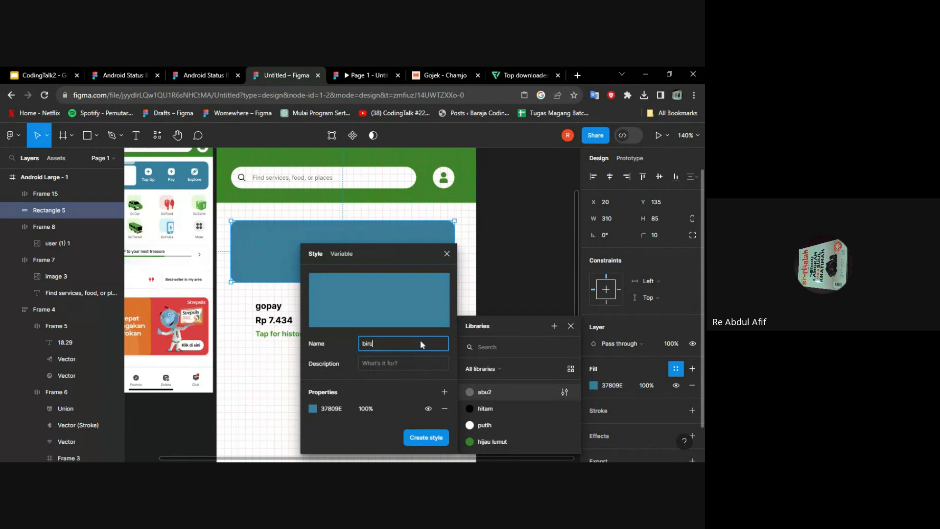
left_click(436, 434)
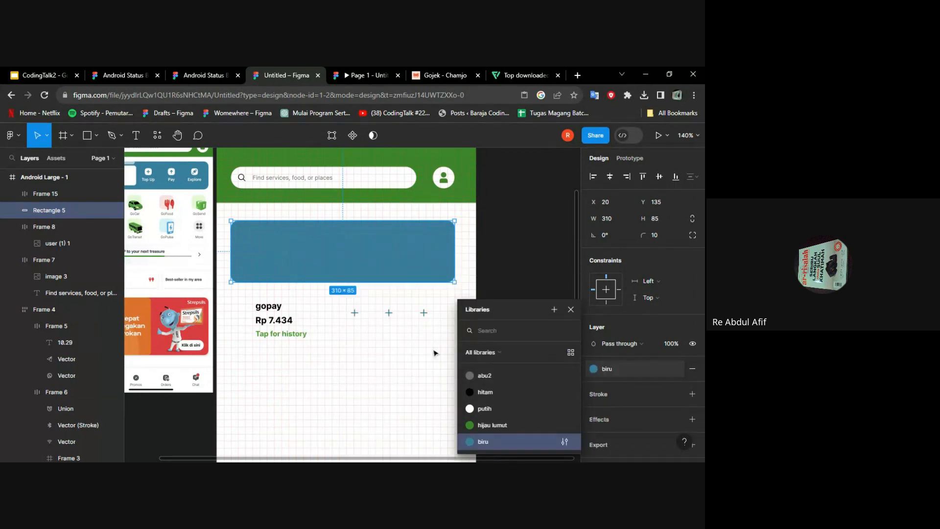
Step: Apply the biru color style as the fill of the gopay balance and shortcuts frame
left_click(414, 387)
left_click(314, 324)
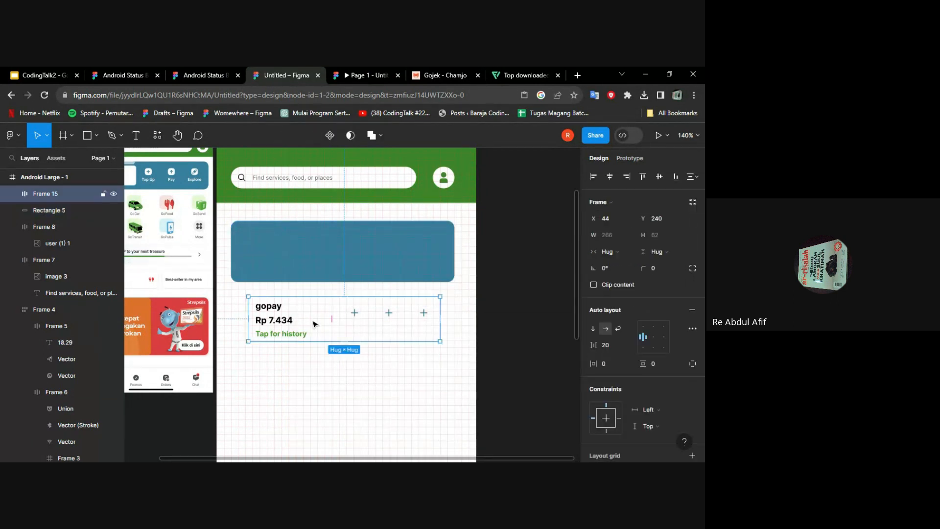
scroll(646, 384, "down", 5)
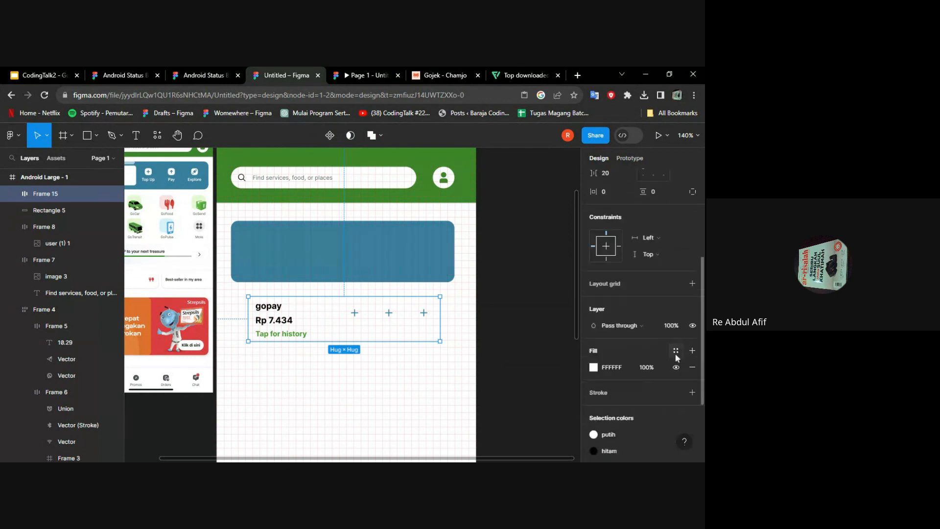
left_click(676, 352)
left_click(492, 442)
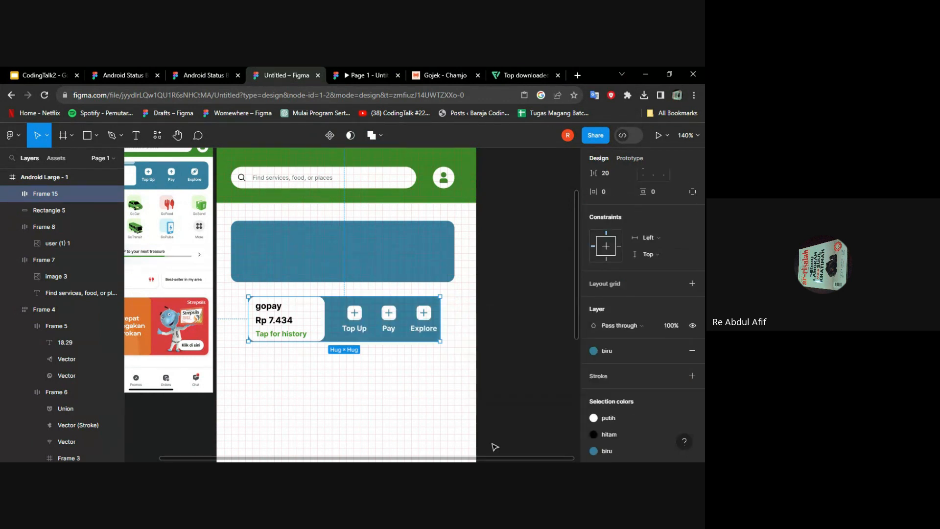
Step: Set the gopay frame's auto layout padding to 20 horizontally and 5 vertically
left_click(430, 389)
left_click(356, 325)
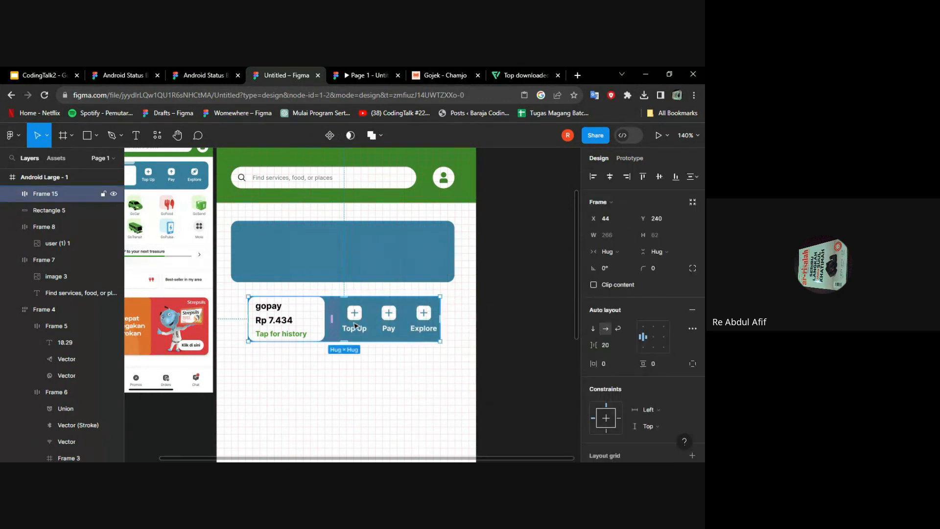
left_click(608, 364)
type("20")
key("Tab")
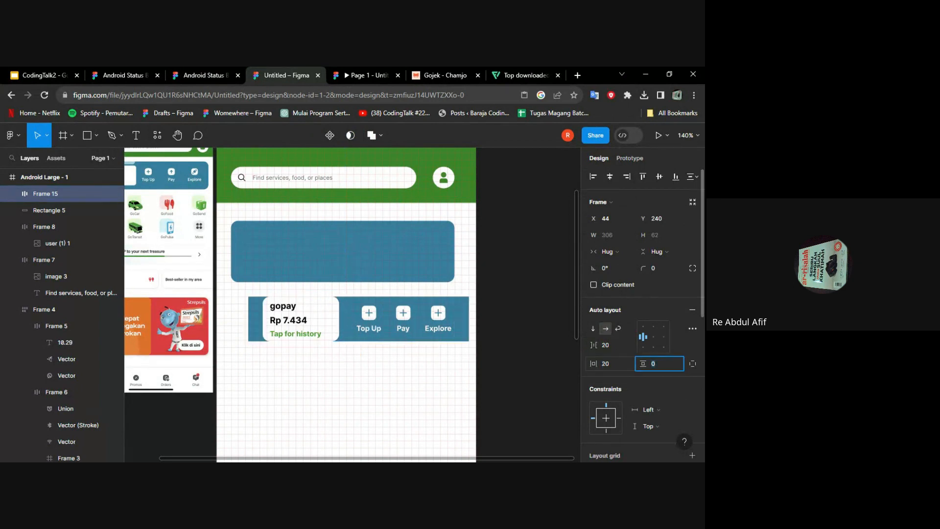
type("5")
key("Return")
scroll(497, 334, "left", 2)
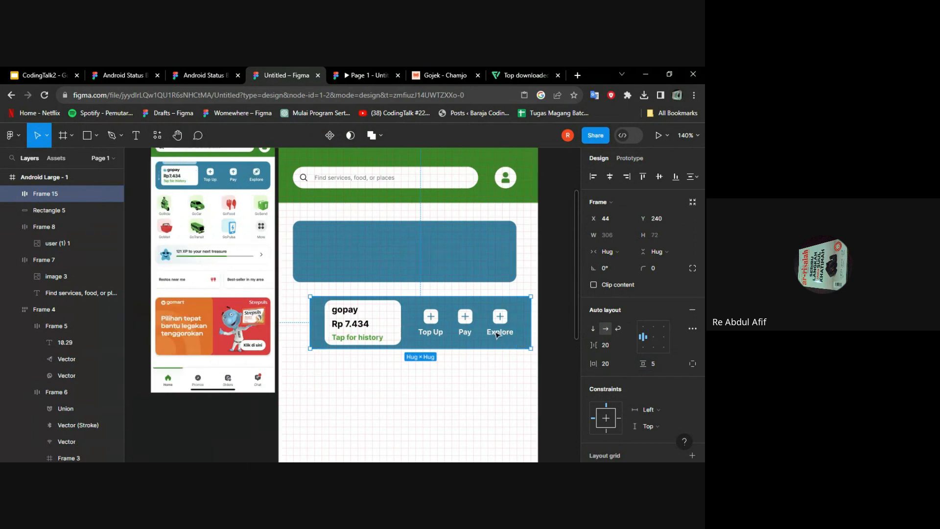
scroll(497, 333, "right", 1)
Step: Give the gopay frame the same corner radius as the blue rectangle above it, 10
left_click(474, 245)
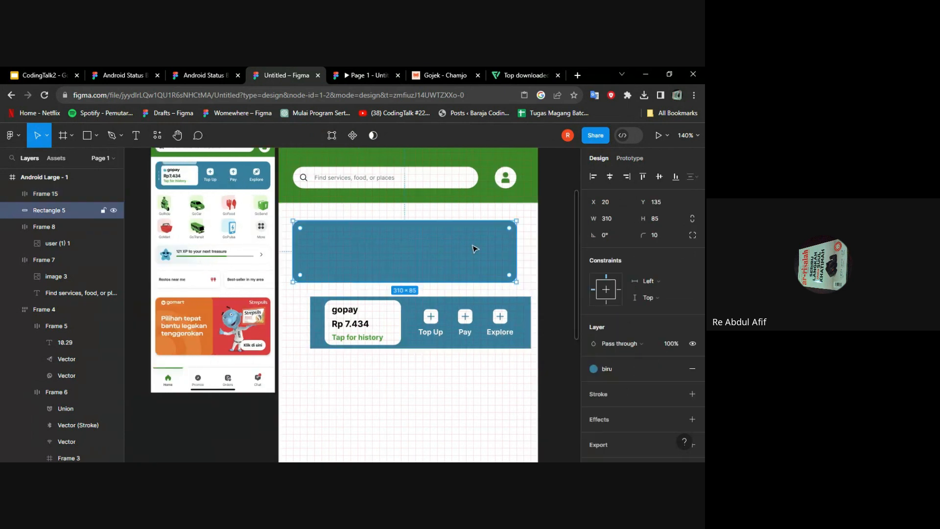
left_click(470, 346)
left_click(661, 269)
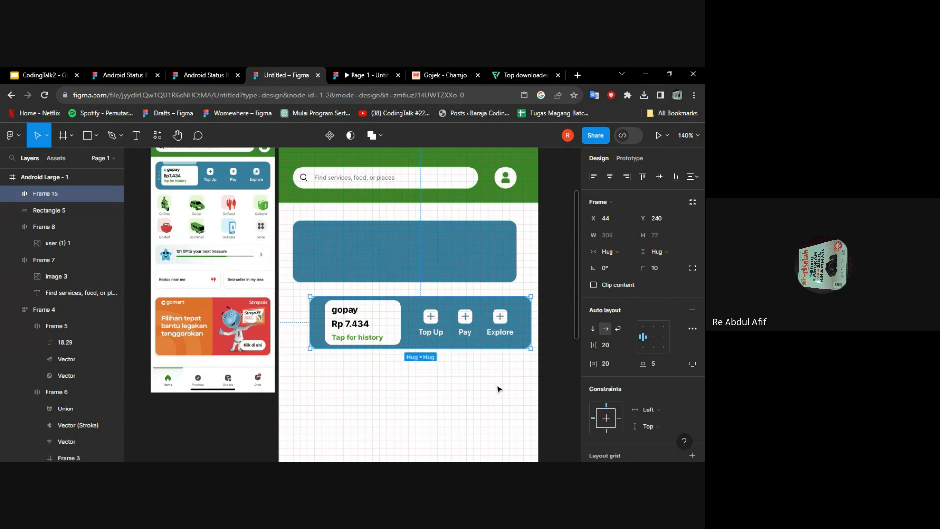
Step: Delete the empty blue rectangle and move the gopay card up into its place below the search header
left_click_drag(491, 336, 477, 336)
left_click(446, 265)
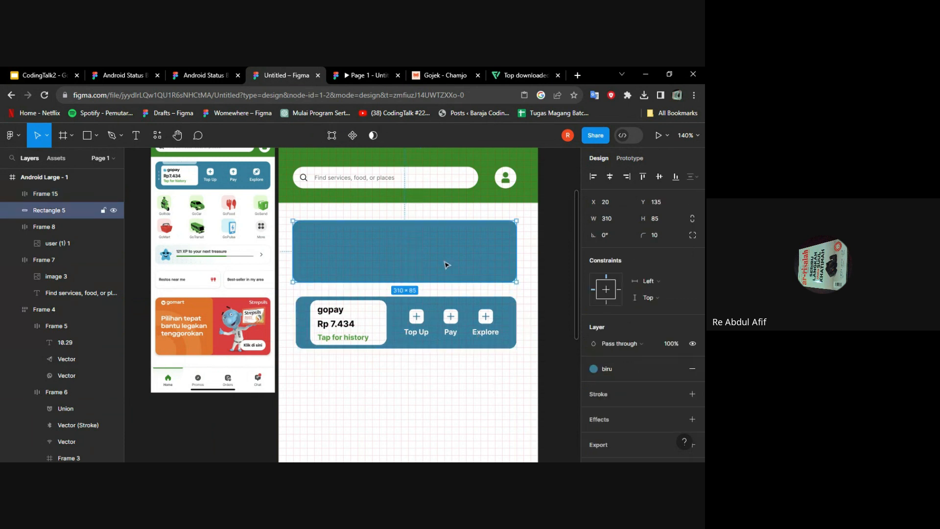
key("Delete")
left_click(387, 318)
left_click_drag(387, 318, 379, 244)
left_click(405, 306)
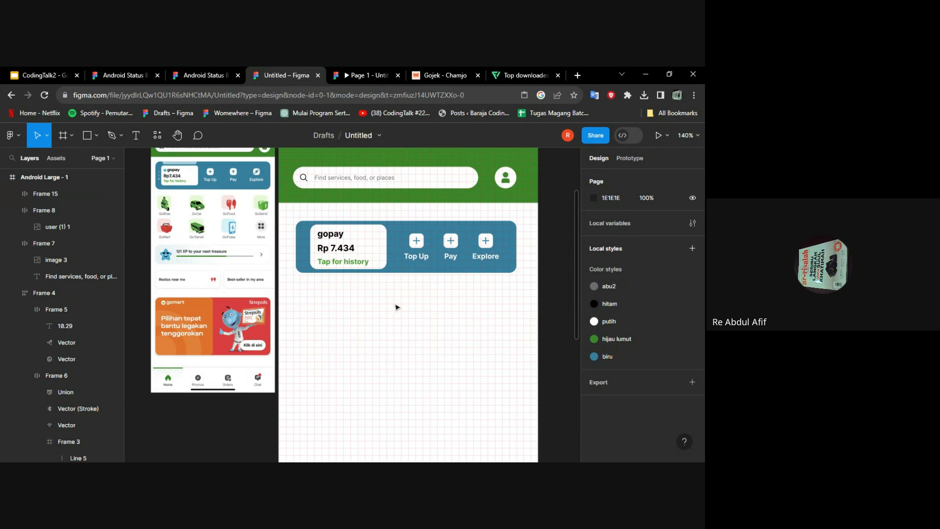
Step: Duplicate the Top Up, Pay and Explore row into the empty area below the gopay card
scroll(414, 243, "up", 3)
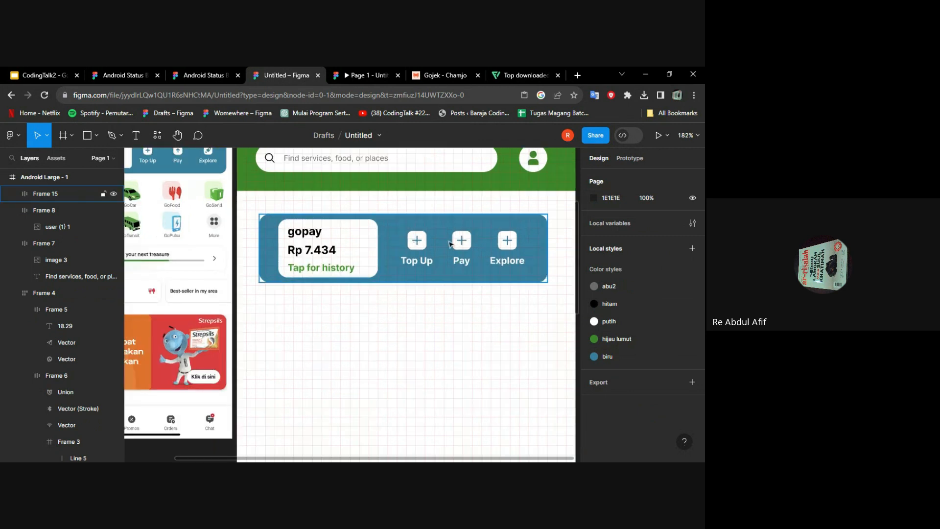
scroll(529, 254, "down", 3)
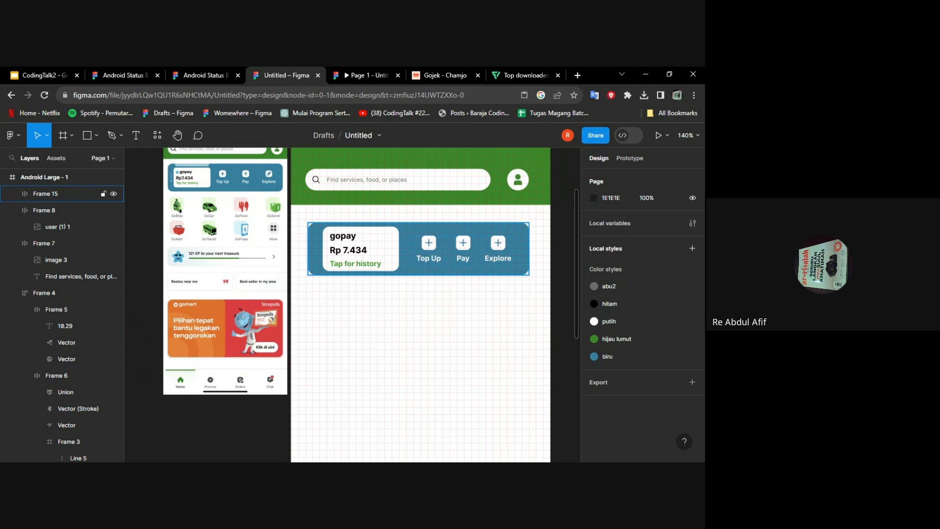
double_click(434, 248)
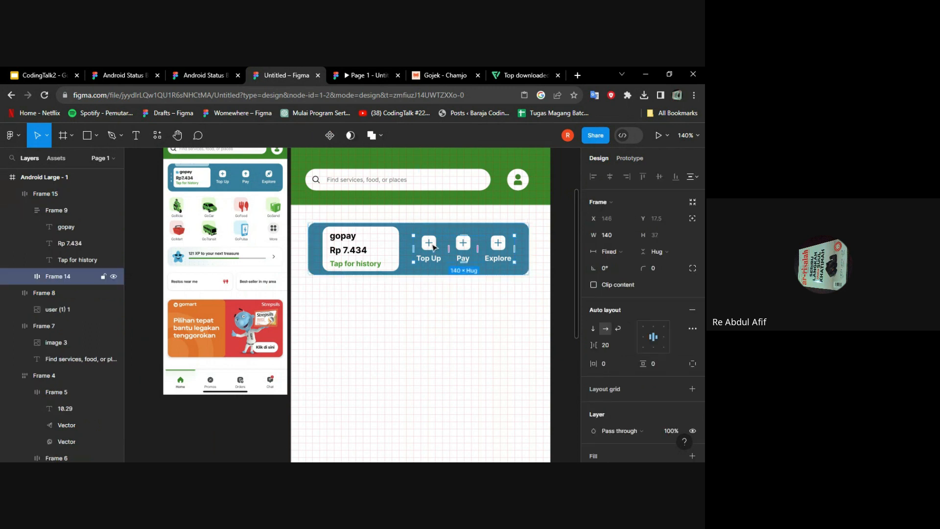
left_click_drag(433, 247, 386, 375)
Step: Move the Cancel and Save buttons out of the Android Large - 1 frame onto the empty canvas beside it
scroll(420, 341, "down", 5)
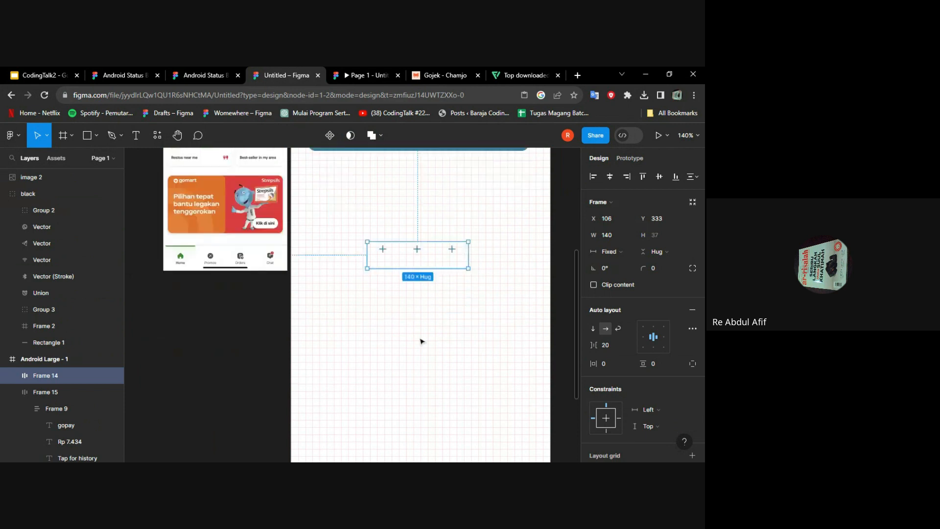
scroll(420, 341, "down", 5)
left_click(362, 379)
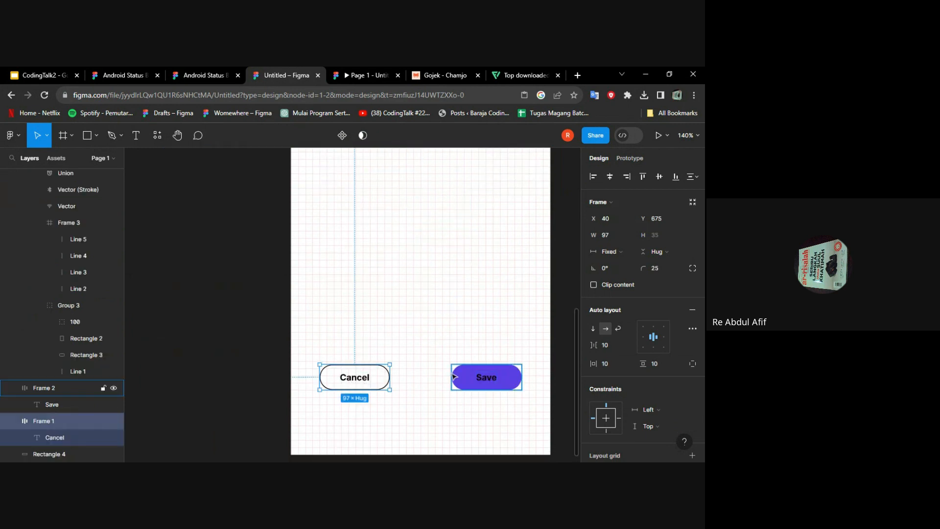
left_click(453, 376, "shift")
key("ctrl+x")
key("ctrl+v")
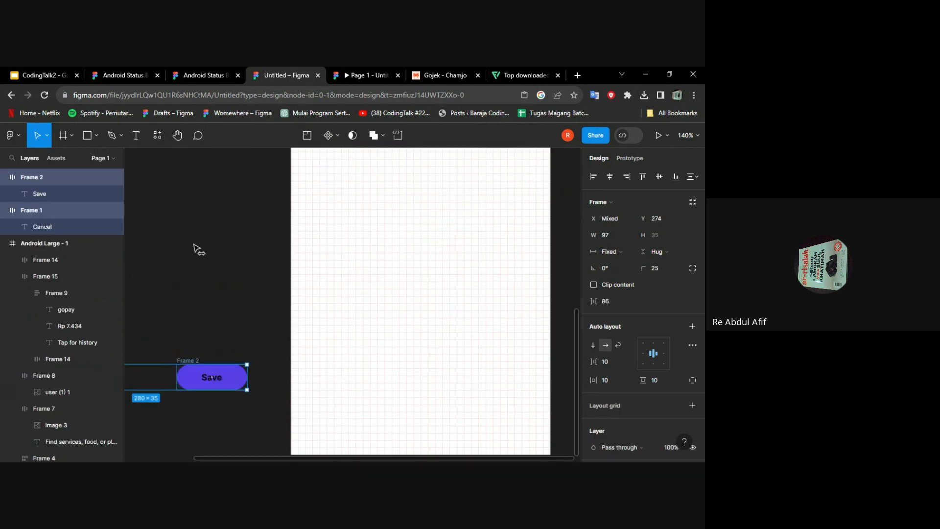
Step: Shift the duplicated shortcuts row further down the frame and delete it
scroll(332, 262, "down", 5)
scroll(322, 292, "up", 3)
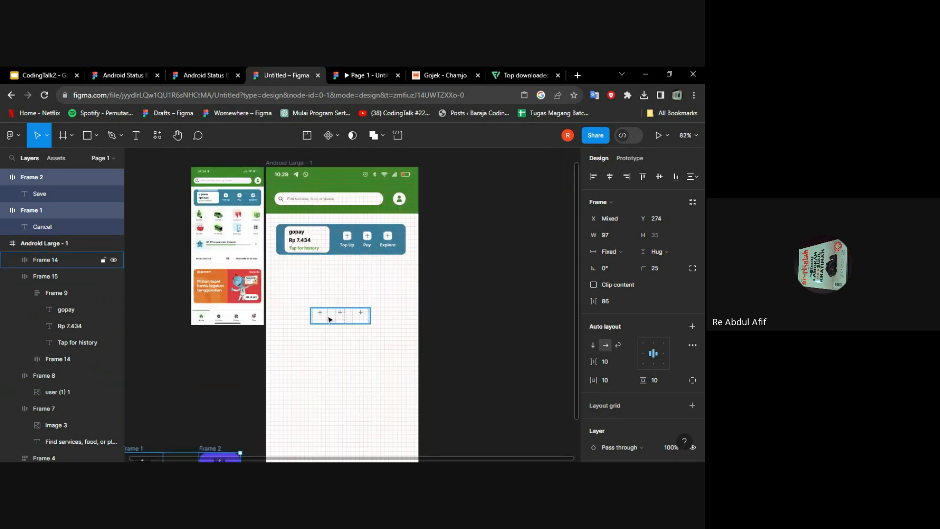
mouse_move(330, 319)
left_mouse_down()
mouse_move(382, 266)
mouse_move(446, 255)
mouse_move(338, 332)
mouse_move(326, 347)
mouse_move(325, 384)
left_mouse_up()
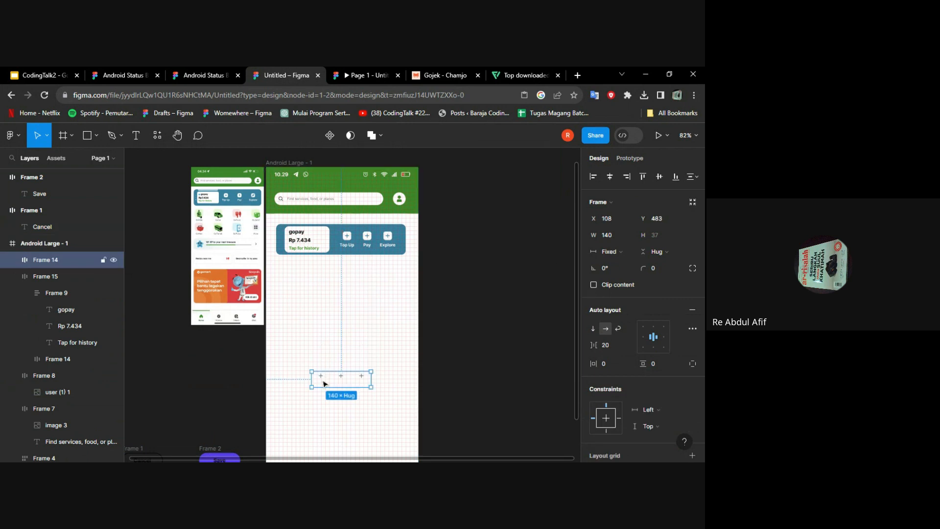
key("Delete")
Step: Compare the Android Large - 1 frame's header and gopay card with the reference app screenshot
scroll(283, 308, "up", 5)
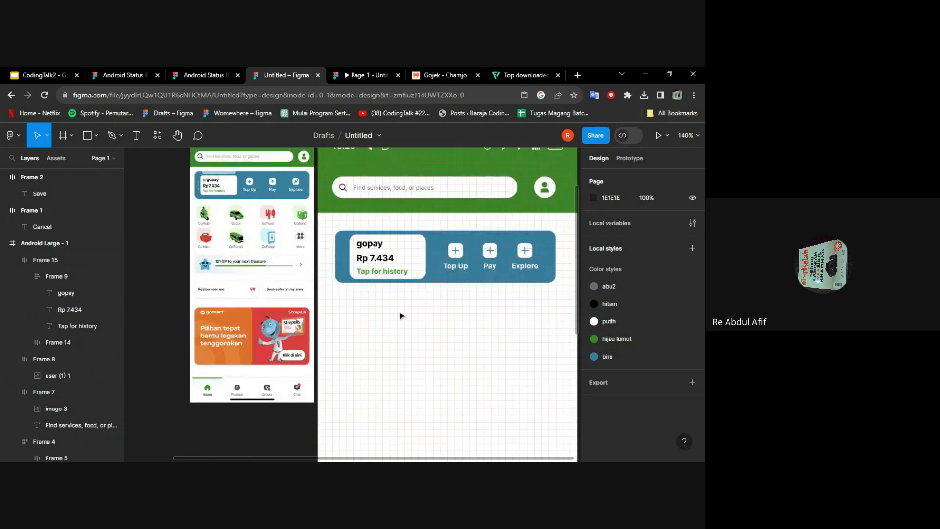
scroll(426, 303, "up", 2)
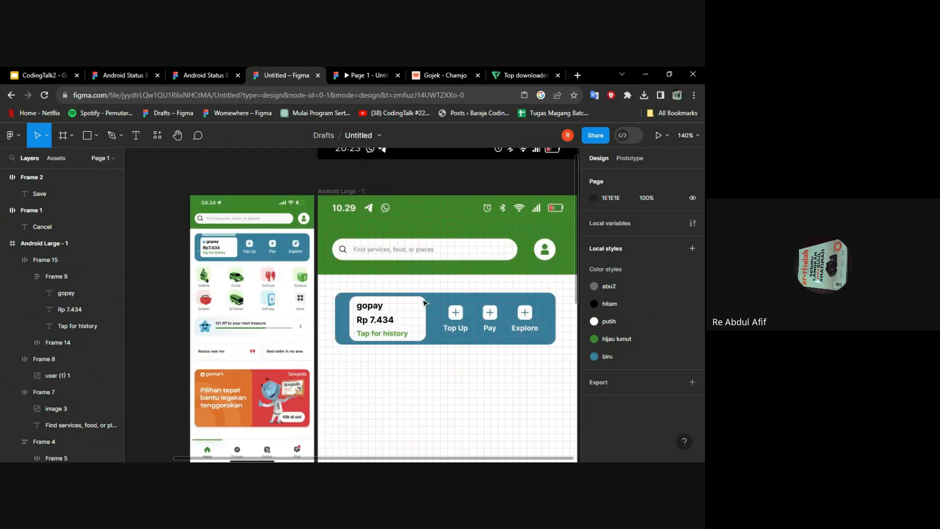
scroll(424, 301, "down", 3)
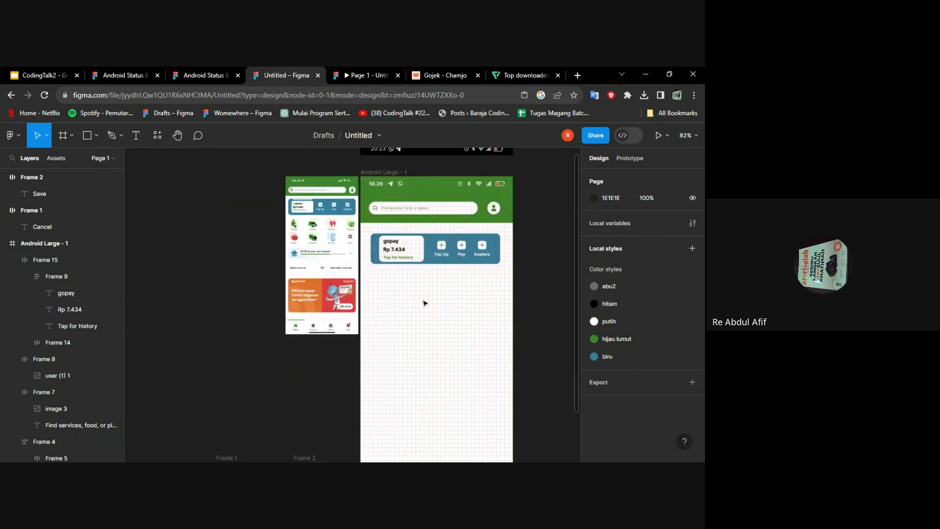
scroll(426, 296, "down", 4)
scroll(426, 296, "up", 2)
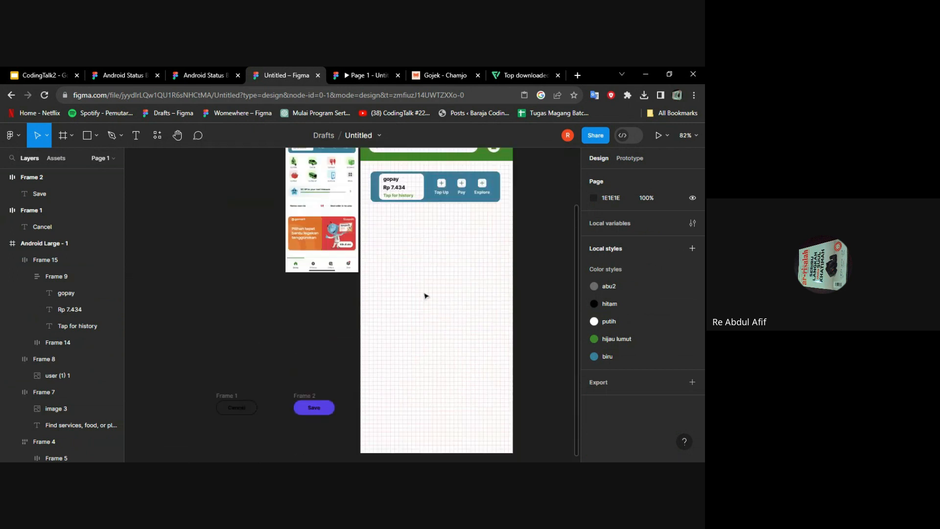
scroll(425, 296, "up", 2)
scroll(425, 296, "up", 2)
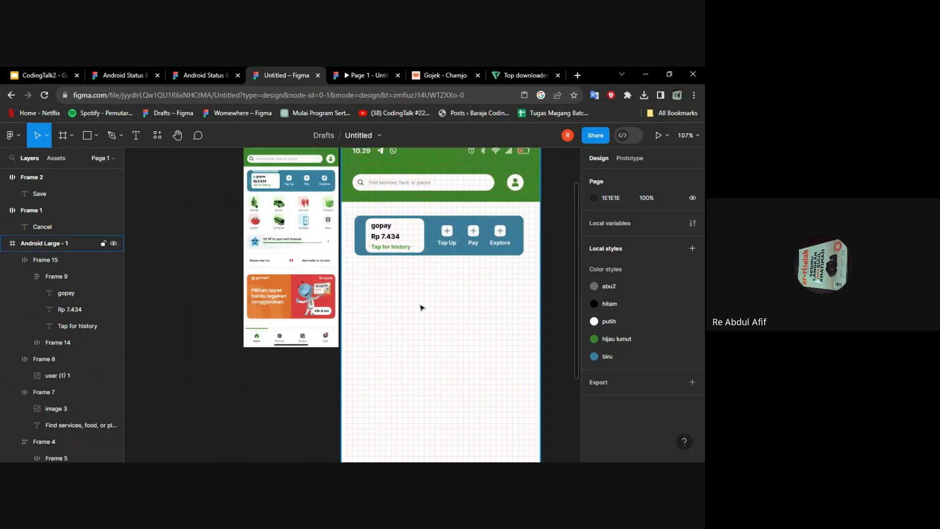
Step: Duplicate the reference app screenshot into the Android Large - 1 frame, placing the copy at about X 44, Y 124
scroll(420, 307, "up", 5)
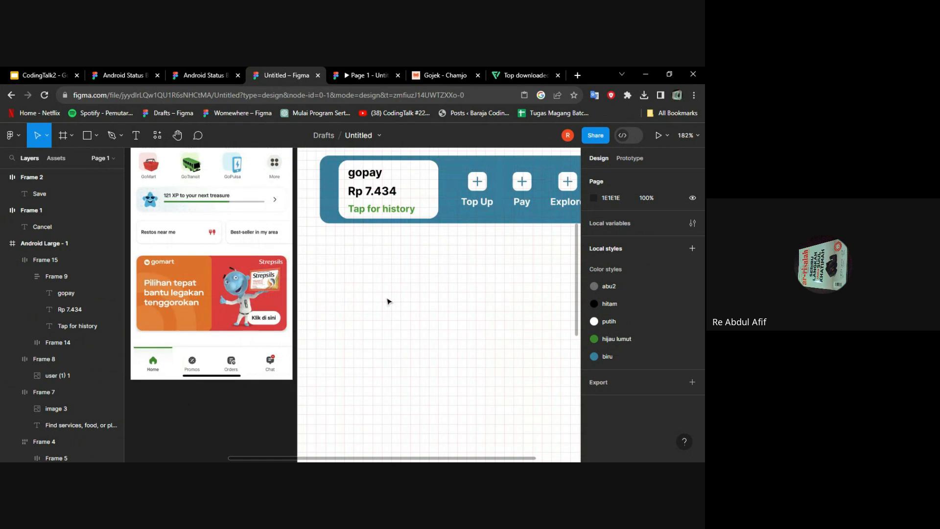
scroll(388, 301, "left", 3)
scroll(387, 302, "up", 2)
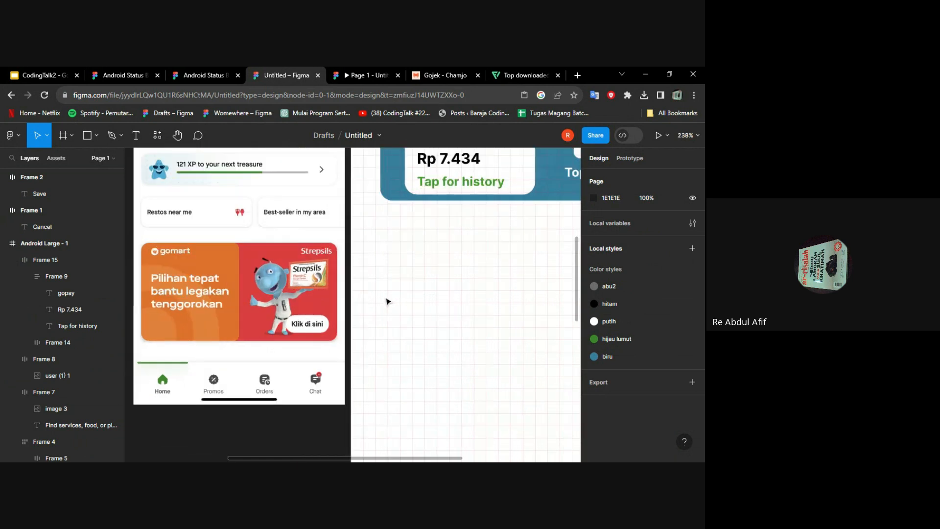
scroll(387, 302, "left", 3)
left_click(301, 275)
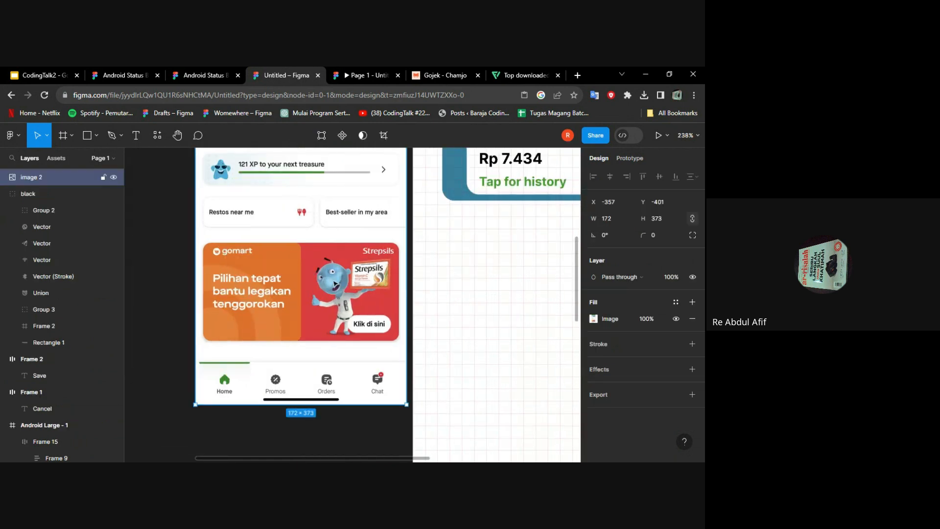
left_click_drag(291, 274, 530, 377)
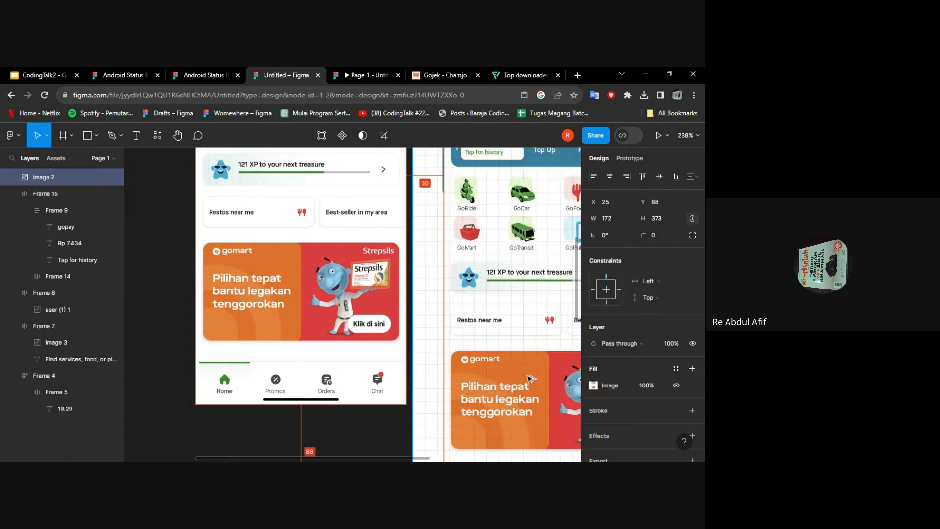
scroll(530, 377, "down", 1)
scroll(530, 377, "right", 3)
scroll(455, 335, "down", 2)
left_click_drag(403, 294, 417, 320)
Step: Crop the copied screenshot vertically around the gomart promo banner, to a height of about 84
right_click(417, 319)
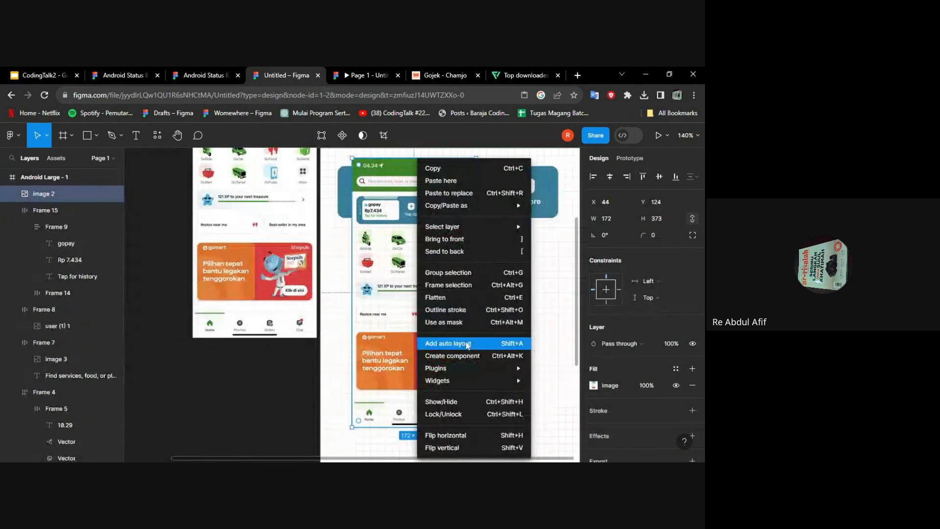
left_click(383, 135)
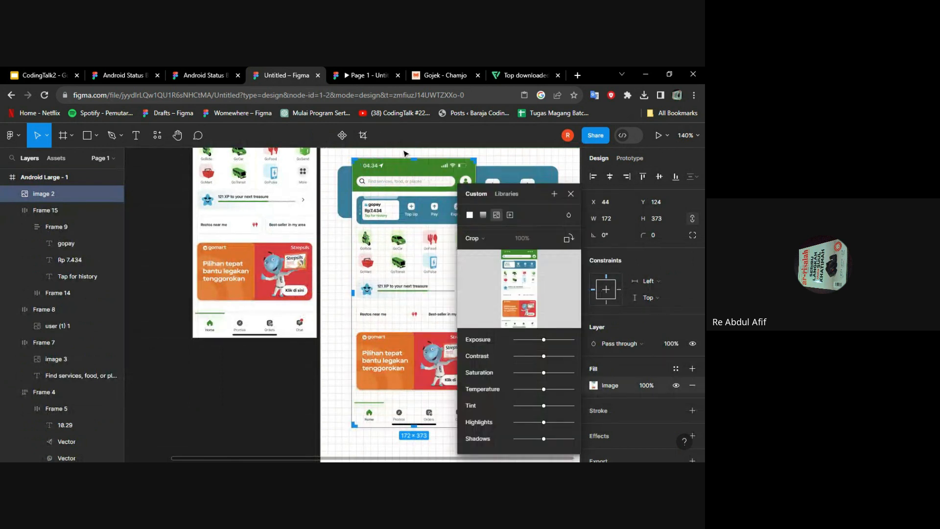
scroll(417, 163, "left", 1)
scroll(424, 168, "right", 3)
scroll(300, 181, "up", 1)
left_click_drag(293, 161, 288, 332)
scroll(298, 376, "down", 3)
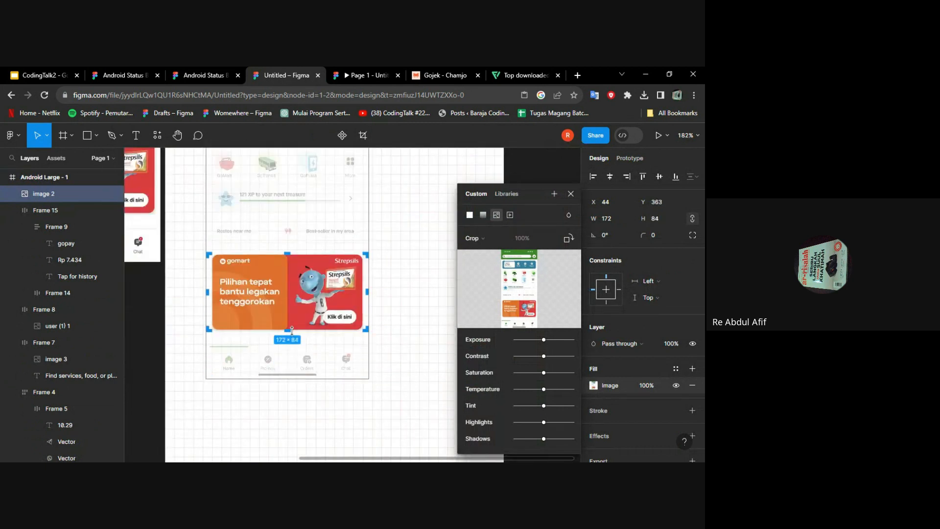
Step: Crop both sides of the copied image to the gomart banner's edges, to a width of about 160
scroll(294, 324, "up", 3)
left_click_drag(420, 270, 411, 270)
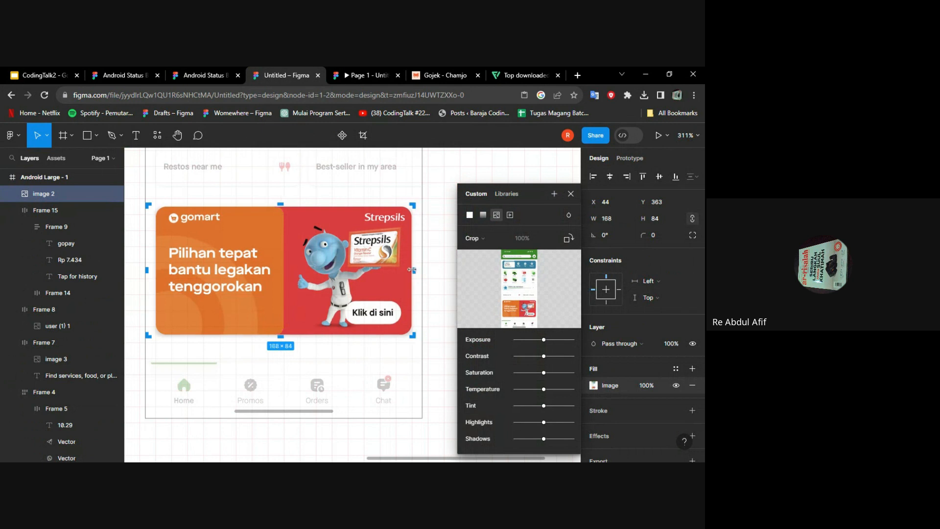
scroll(162, 270, "up", 5)
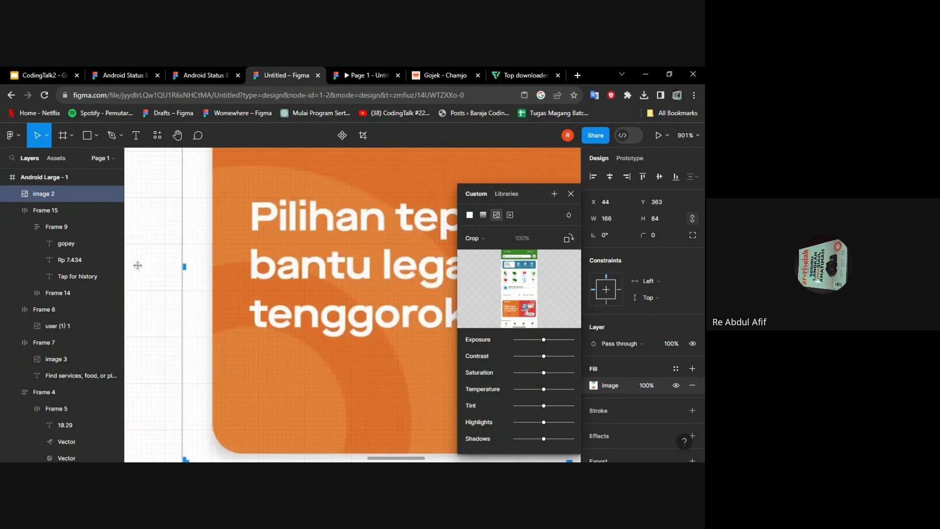
scroll(137, 265, "left", 2)
left_click_drag(248, 266, 272, 266)
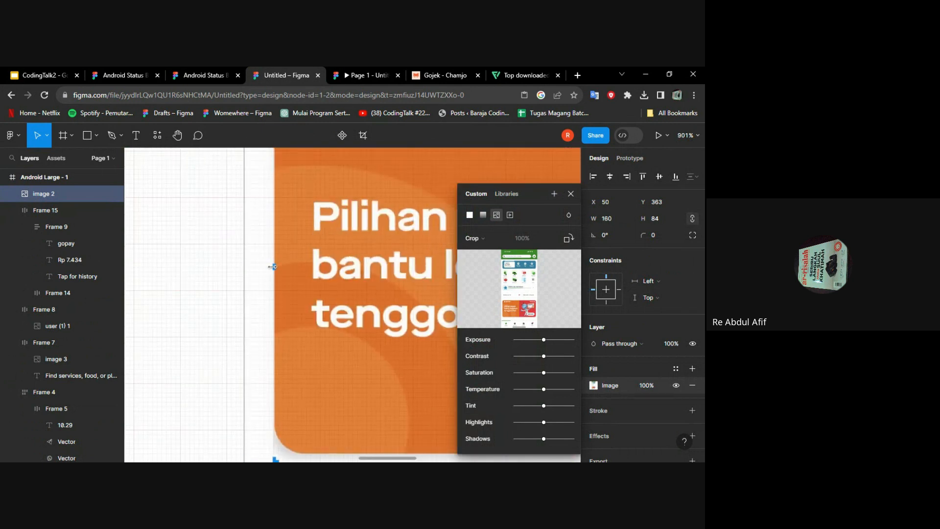
Step: Trim the crop's upper edge to the gomart banner, reducing the image height to about 82
scroll(326, 252, "up", 5)
scroll(325, 252, "right", 8)
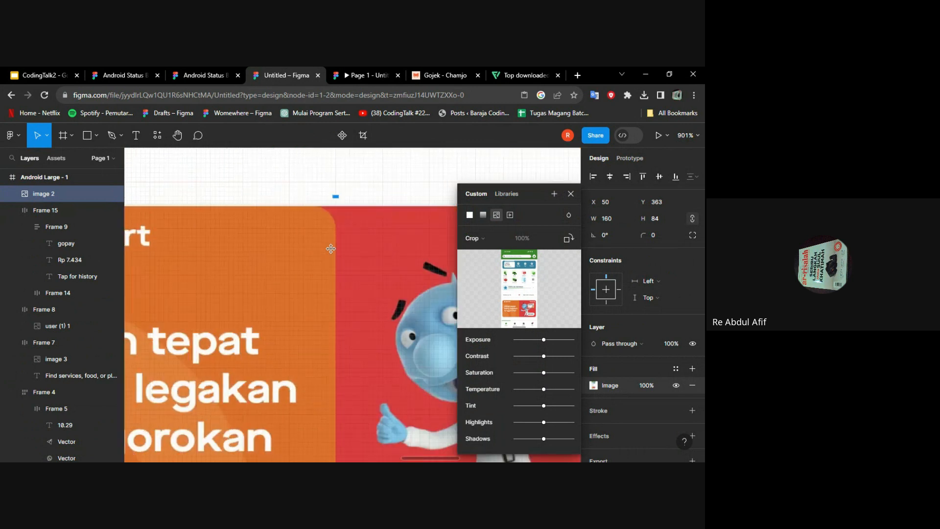
left_click_drag(338, 197, 337, 208)
scroll(337, 208, "down", 8)
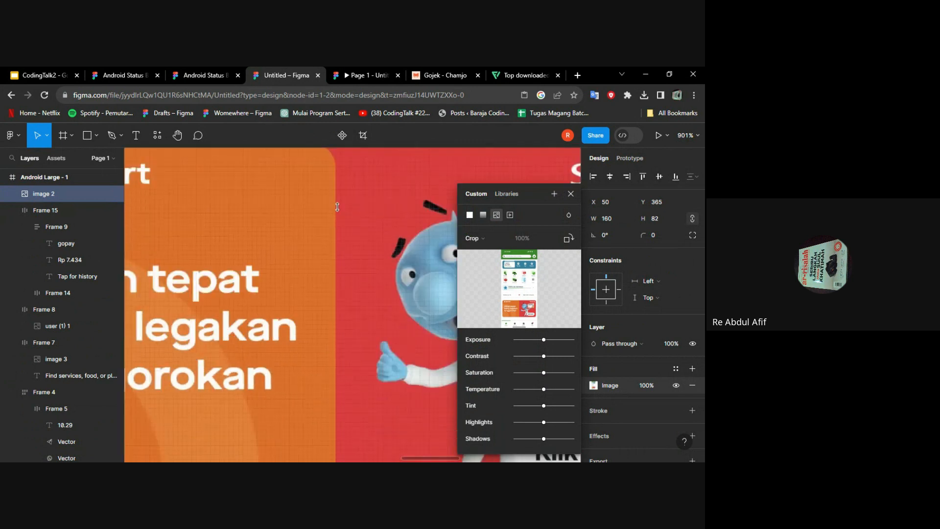
Step: Trim the crop's lower edge to the gomart banner, reducing the image height to 80, and finish cropping
left_click_drag(336, 213, 338, 208)
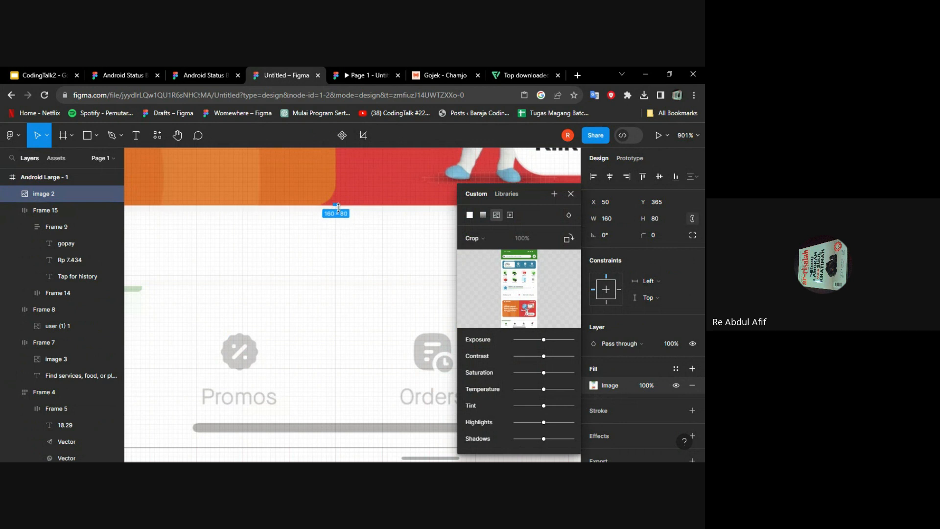
scroll(340, 211, "down", 5)
left_click(361, 333)
scroll(385, 300, "down", 3)
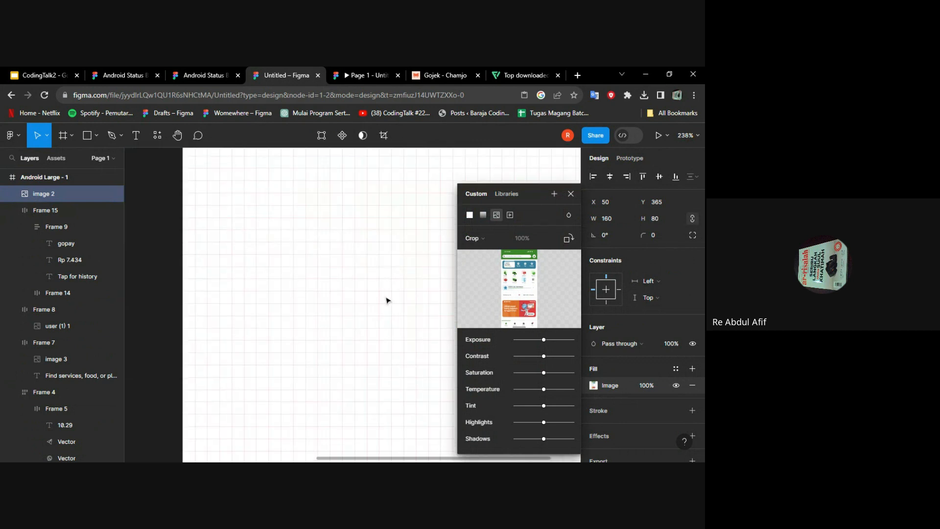
scroll(387, 299, "down", 3)
scroll(387, 300, "up", 3)
left_click(433, 361)
scroll(430, 361, "down", 2)
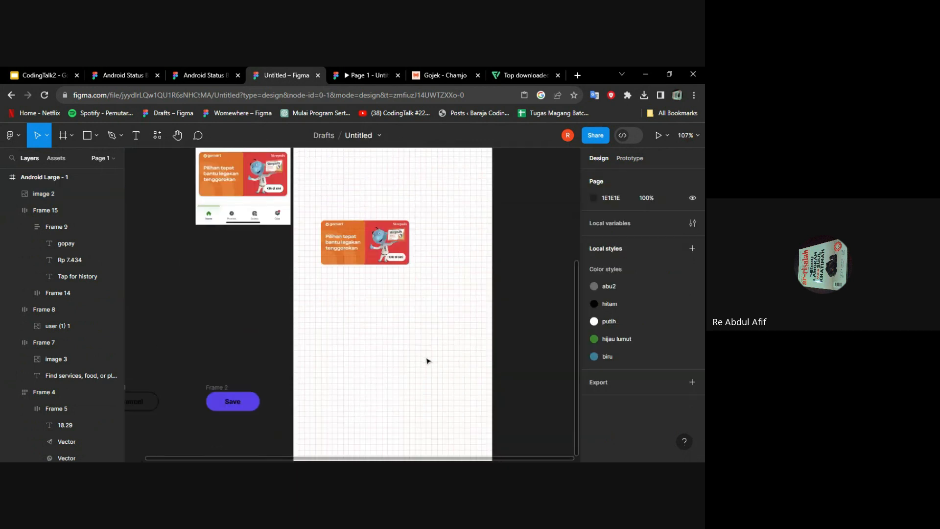
Step: Enlarge the cropped gomart banner proportionally to 300 × 150 and place it at about X 30, Y 444 in the Android frame
left_click(375, 255)
left_click_drag(354, 254, 359, 300)
left_click_drag(415, 315, 472, 342)
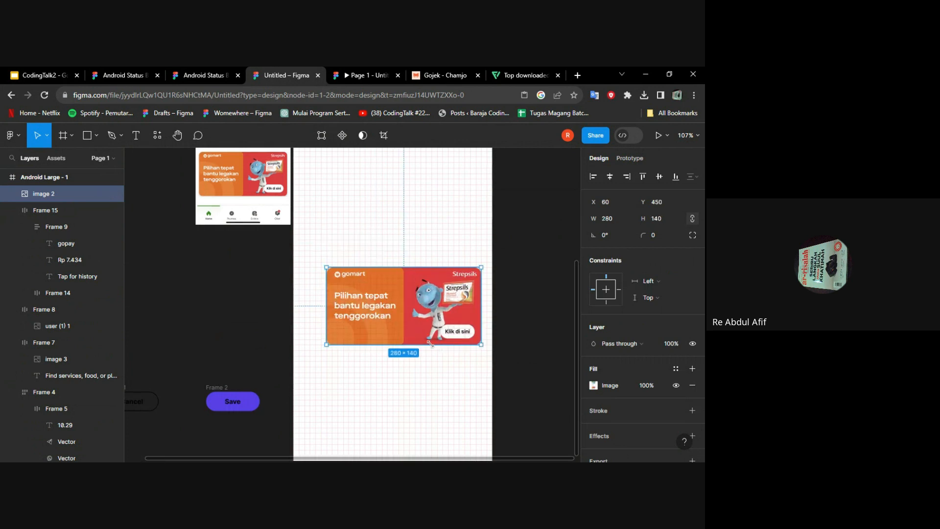
left_click_drag(421, 322, 377, 316)
scroll(400, 317, "up", 5)
scroll(490, 322, "right", 2)
left_click_drag(453, 361, 464, 371)
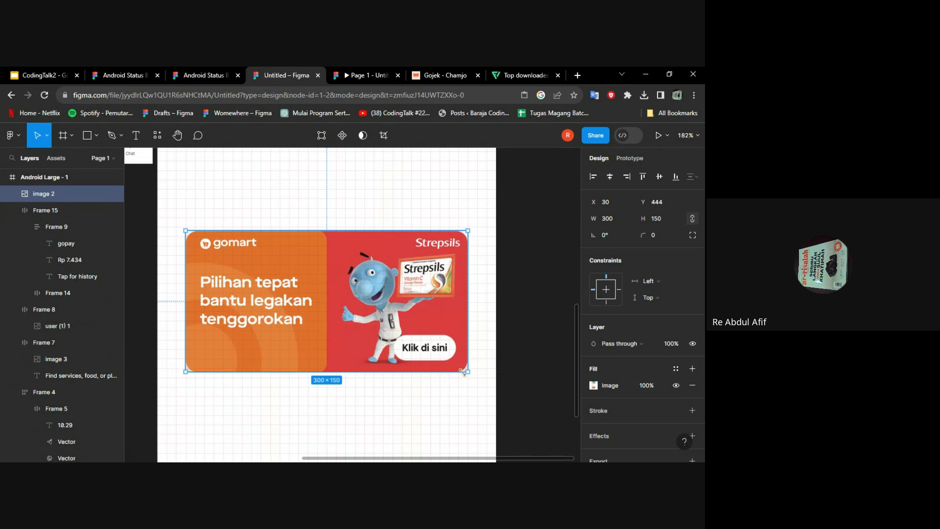
left_click(485, 334)
Step: Reposition the search bar in the green header to about X 31, Y 60
scroll(485, 334, "up", 5)
scroll(485, 333, "down", 1)
scroll(485, 334, "up", 2)
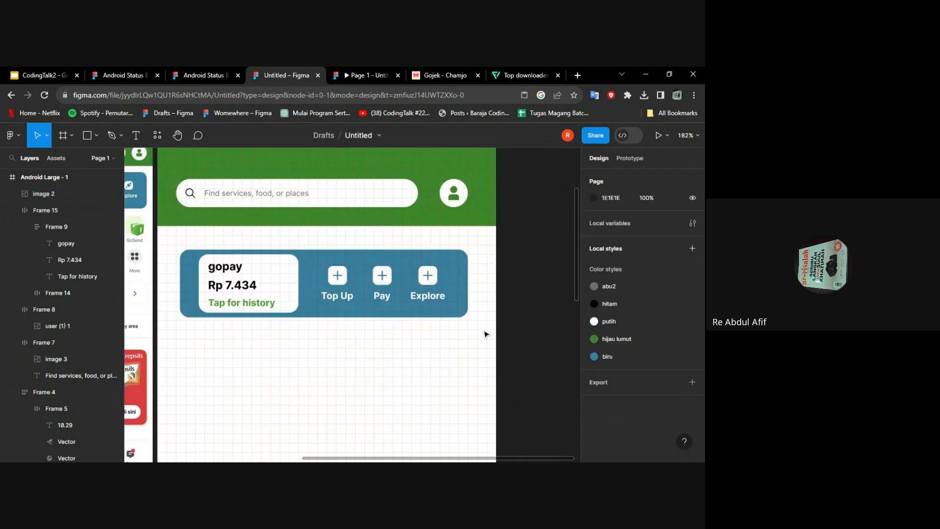
left_click(293, 257)
left_click_drag(273, 256, 284, 260)
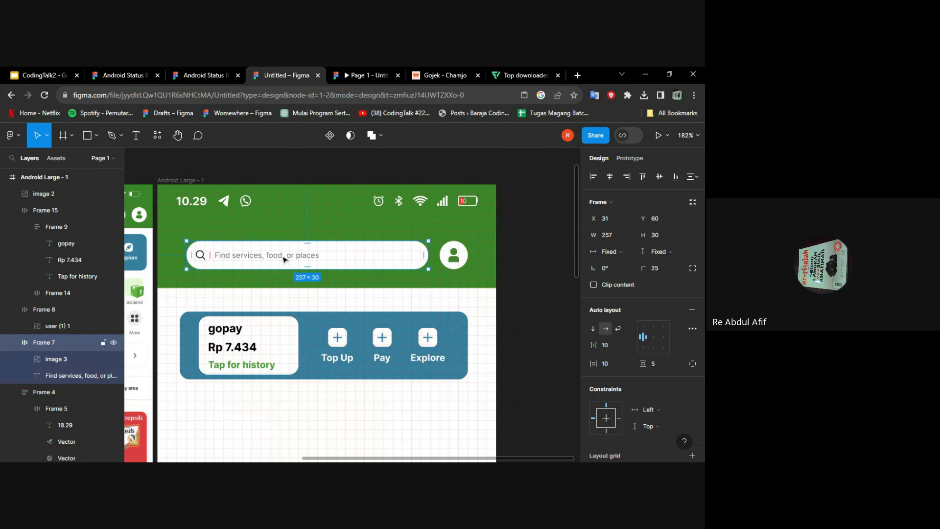
left_click(464, 312)
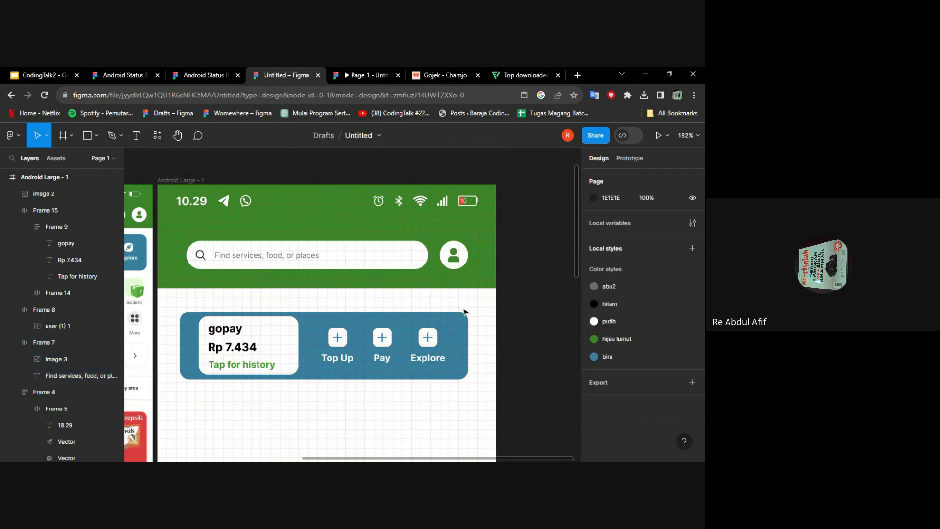
Step: Compare the Android frame's gomart banner and lower area with the reference screenshot's banner and navigation bar
scroll(466, 312, "down", 2)
scroll(440, 313, "down", 3)
scroll(419, 315, "down", 2)
scroll(418, 313, "down", 2)
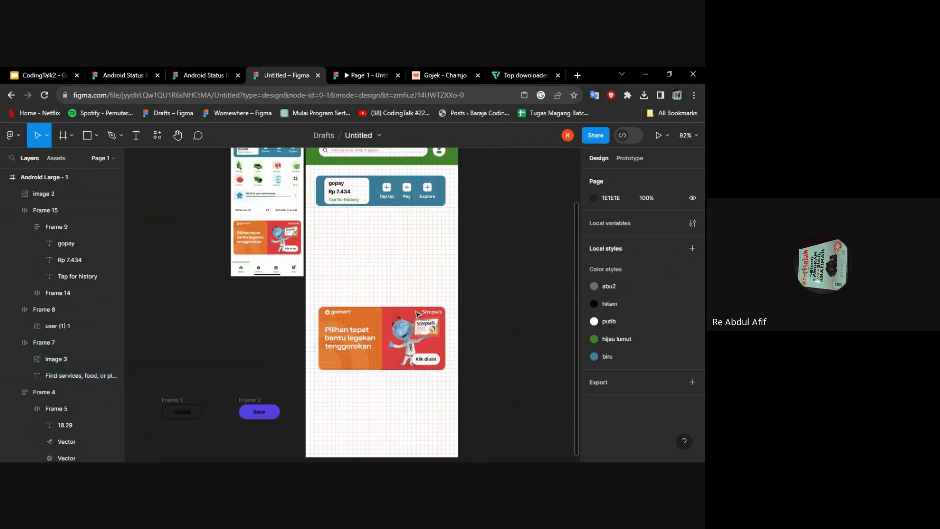
scroll(417, 313, "down", 2)
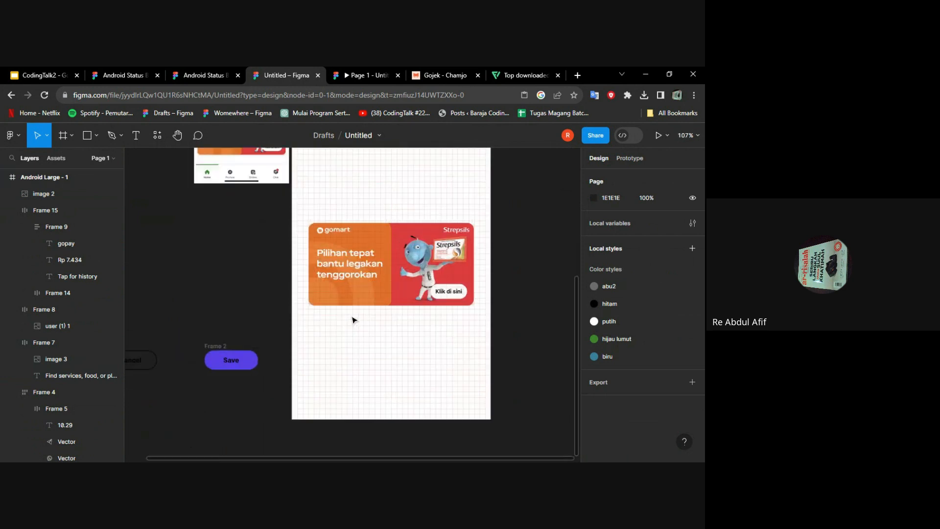
scroll(353, 318, "up", 2)
scroll(241, 275, "up", 5)
scroll(244, 277, "up", 2)
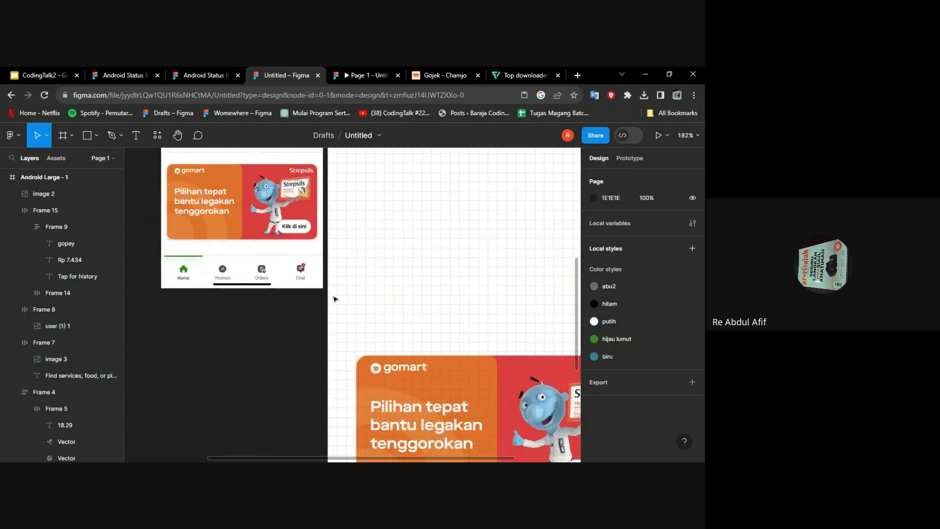
scroll(346, 300, "down", 2)
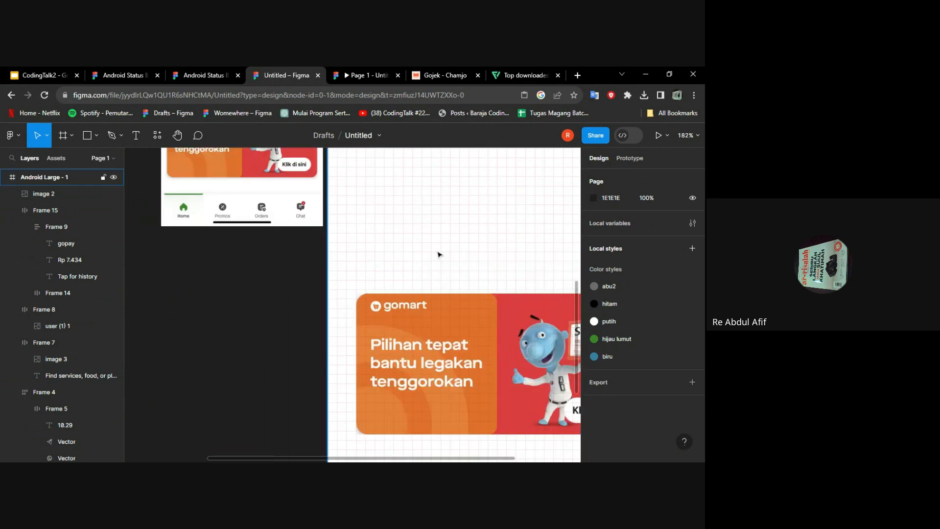
scroll(440, 275, "down", 3, "ctrl")
scroll(439, 254, "down", 4)
scroll(440, 255, "up", 4)
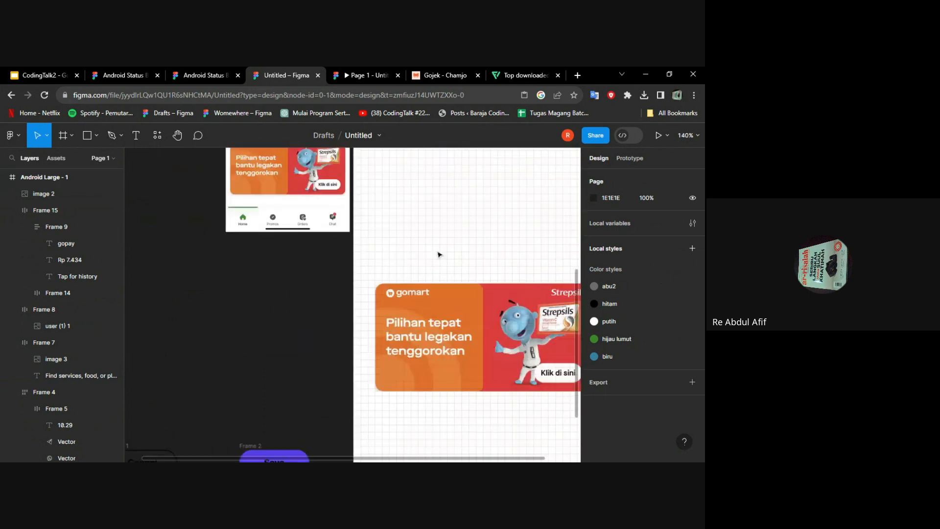
Step: Duplicate the gopay card's Top Up, Pay and Explore row onto the empty canvas below the reference screenshot
scroll(440, 254, "up", 4)
scroll(437, 251, "right", 2)
left_click(431, 208)
left_click_drag(431, 208, 398, 426)
left_click_drag(433, 165, 181, 274)
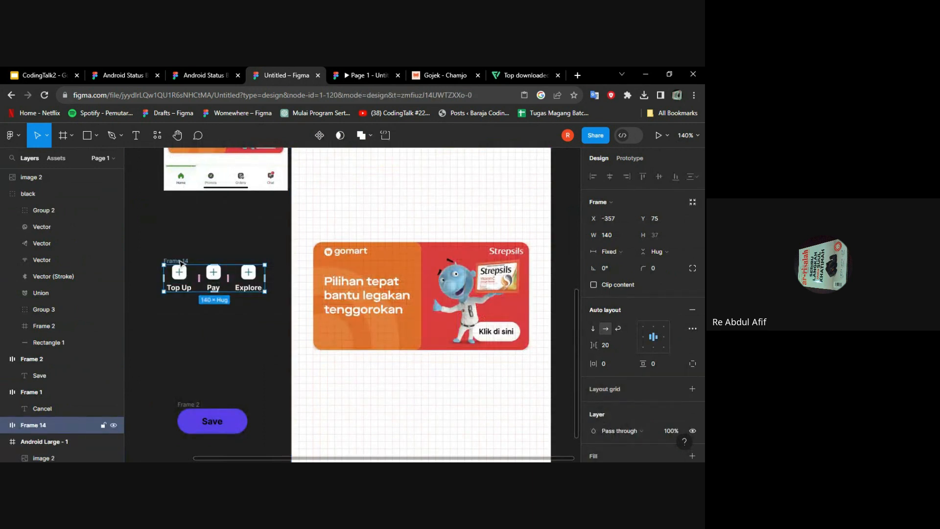
scroll(180, 263, "left", 3)
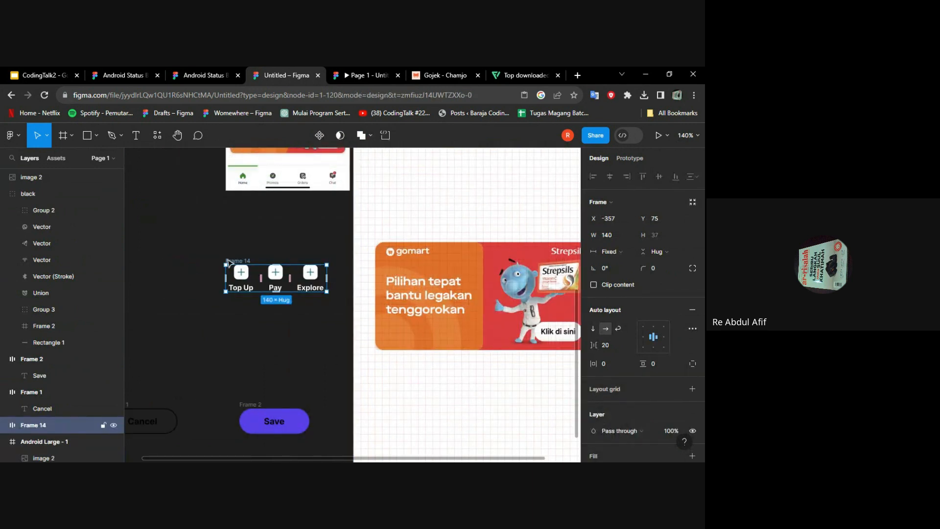
Step: Add a fill to the copied Top Up, Pay and Explore row using the putih color style
scroll(228, 262, "up", 5)
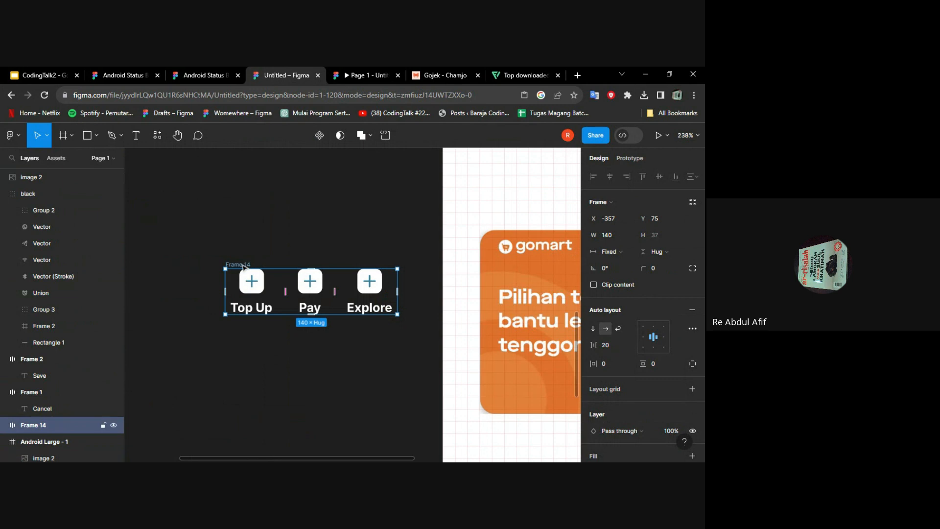
scroll(244, 267, "up", 4)
scroll(273, 302, "down", 3)
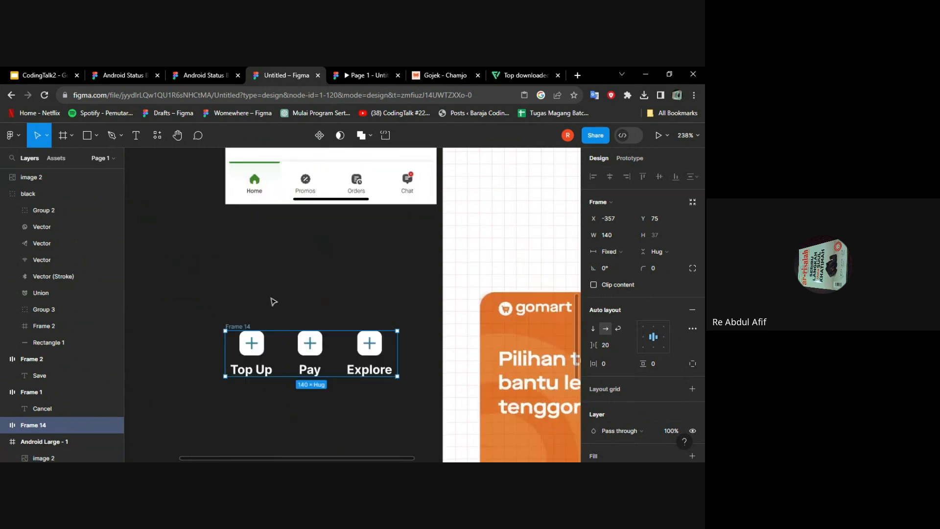
scroll(274, 301, "down", 3)
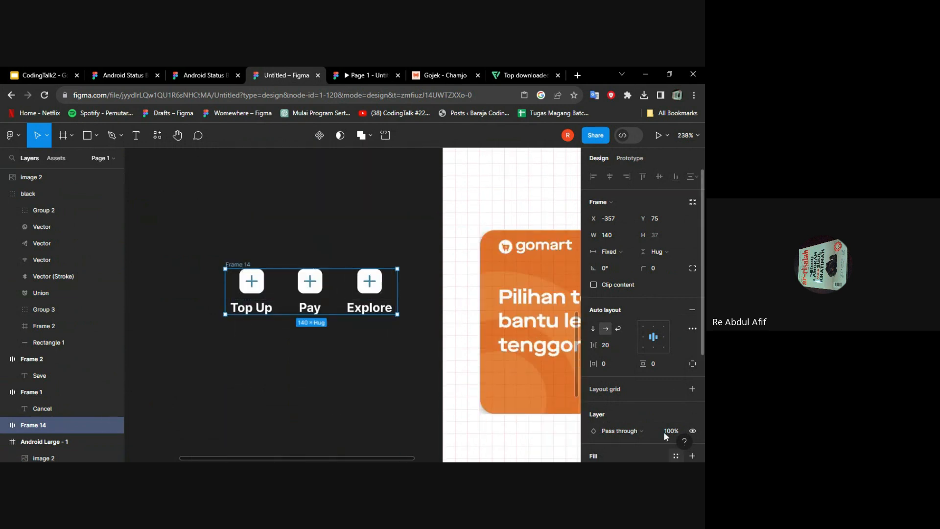
scroll(665, 435, "down", 3)
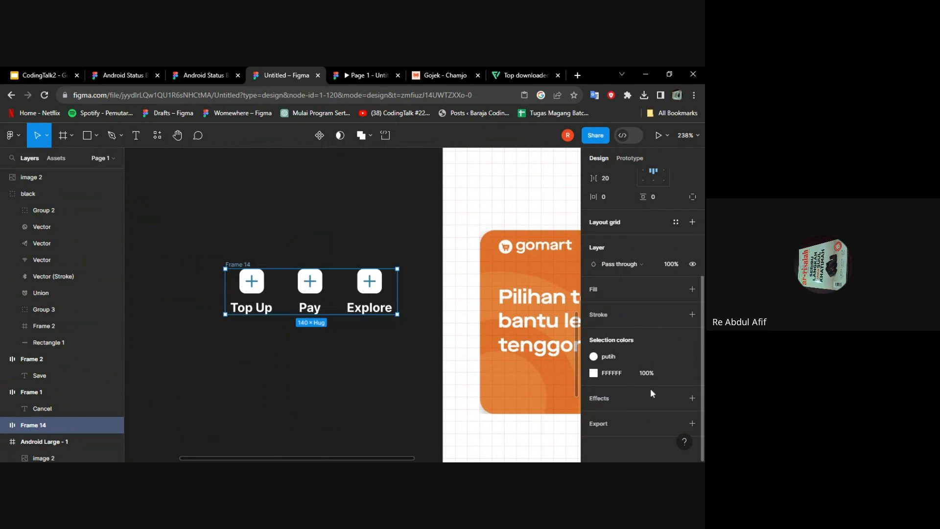
left_click(691, 290)
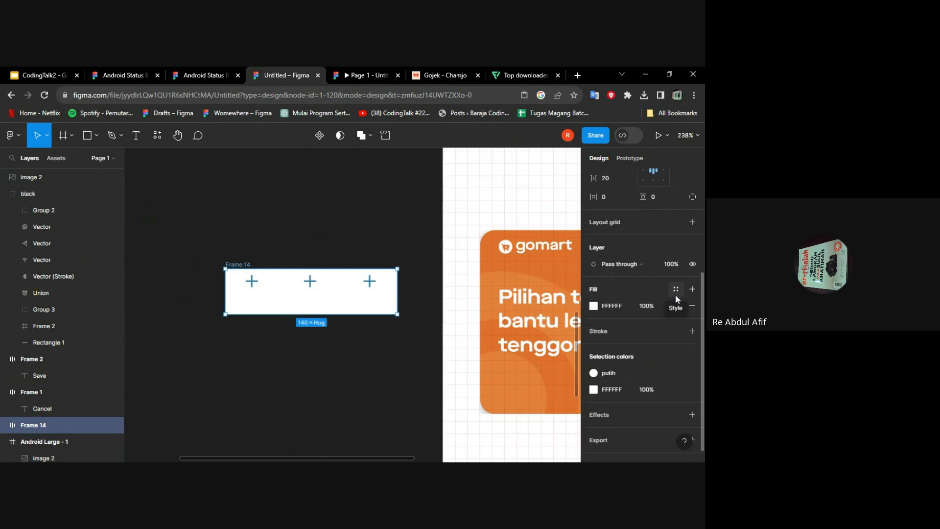
scroll(392, 239, "up", 3)
left_click(675, 290)
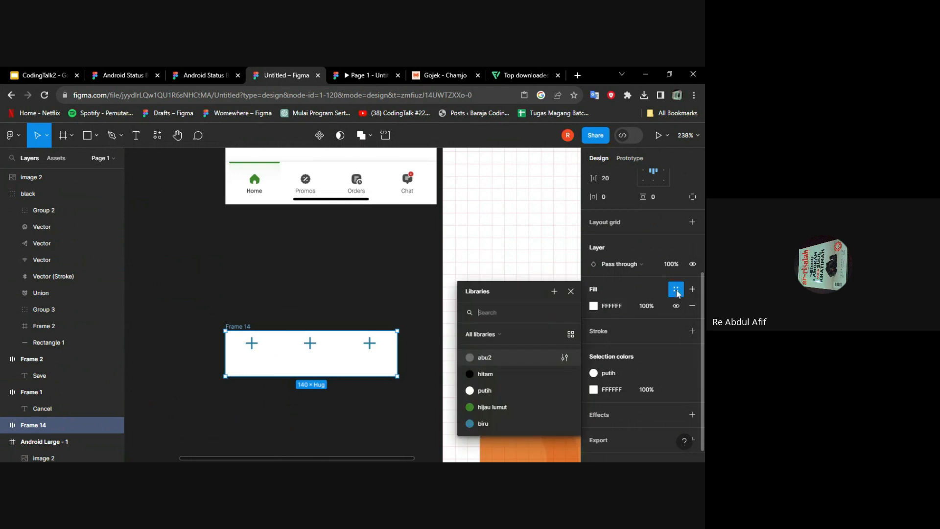
left_click(485, 390)
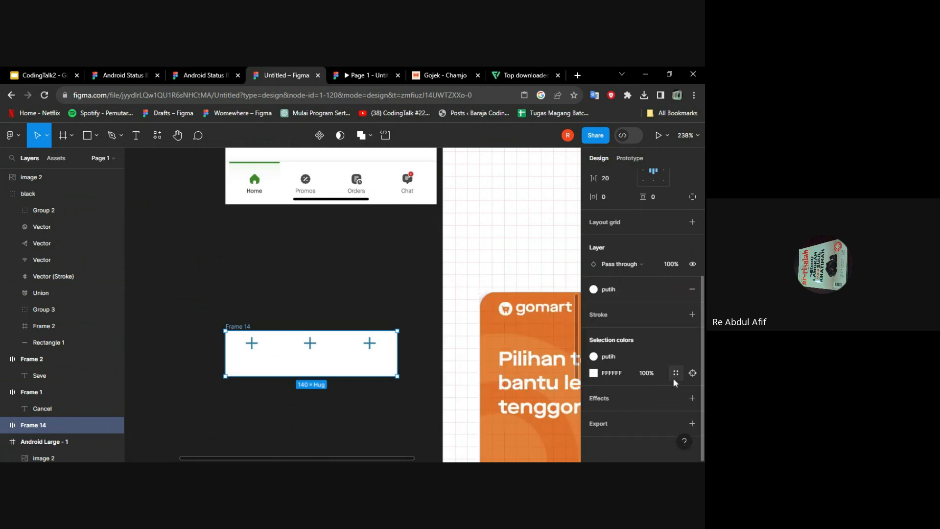
Step: Set the copied row's auto layout padding to 20 horizontally and 10 vertically
scroll(628, 302, "up", 2)
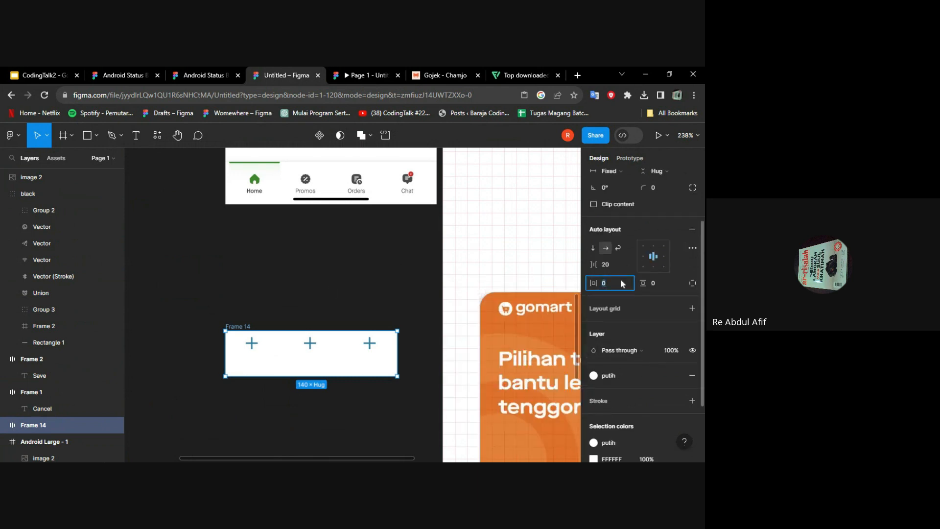
type("20")
key("Tab")
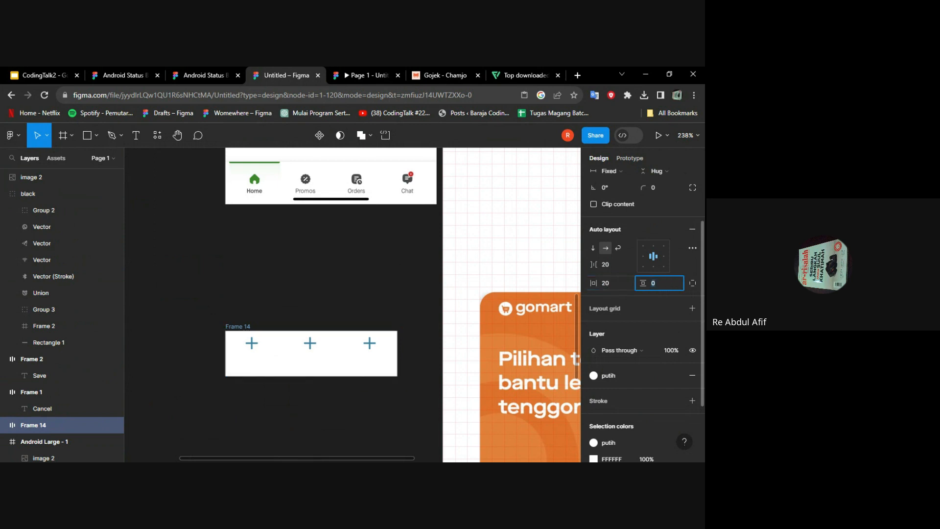
type("20")
key("Return")
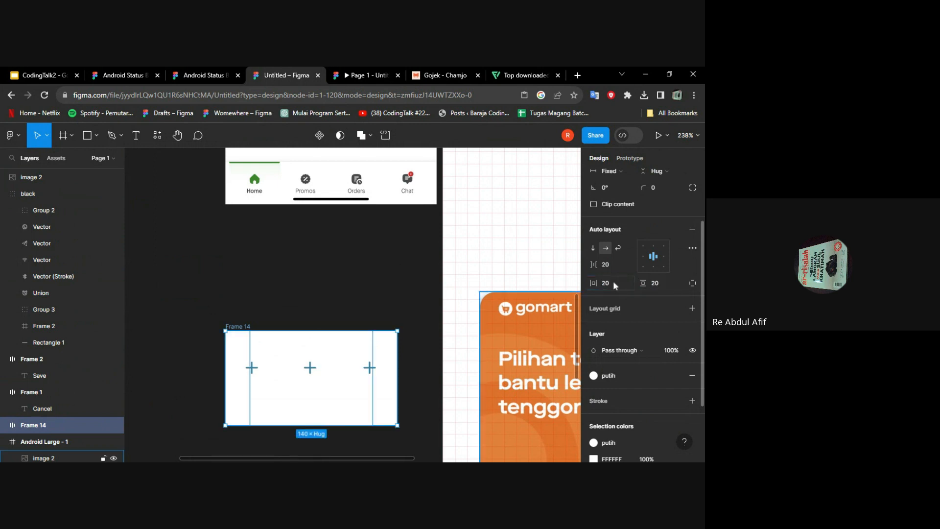
scroll(513, 308, "down", 5)
left_click(665, 284)
type("10")
key("Return")
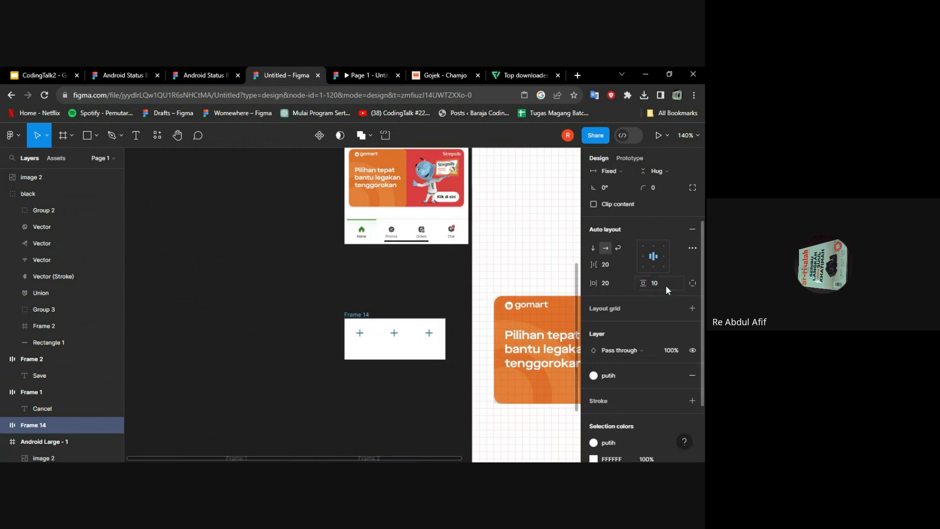
scroll(636, 304, "down", 2)
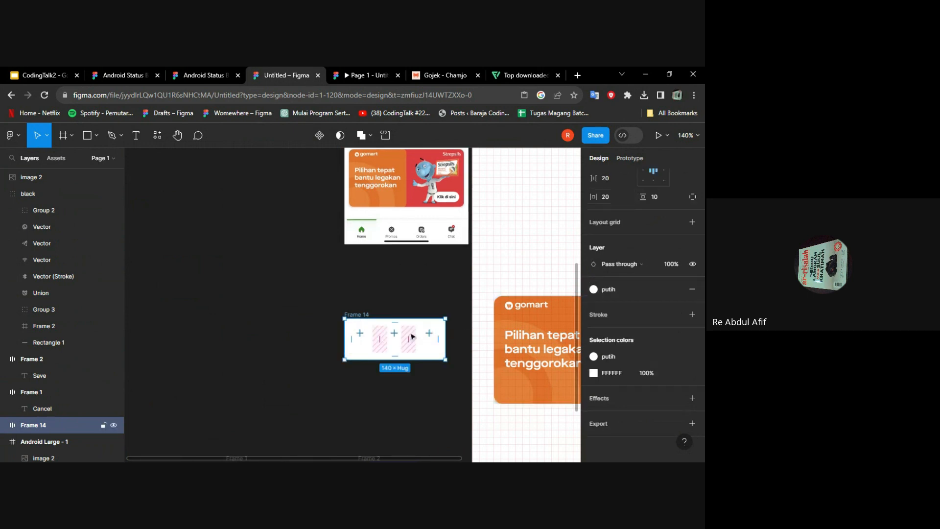
scroll(643, 311, "up", 4)
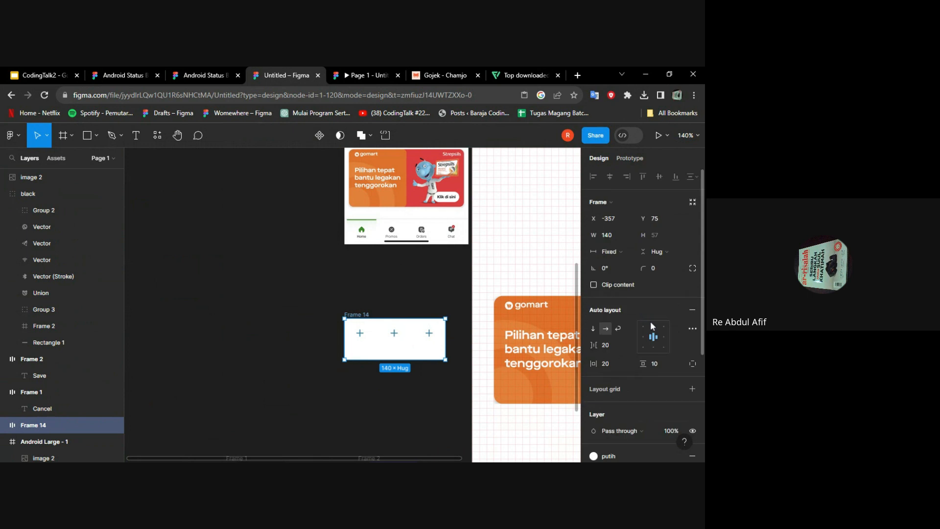
Step: Move the white row into the Android frame below the gomart banner at X 0, Y 690, and widen it to 360
left_click_drag(360, 318, 632, 447)
key("ctrl+z")
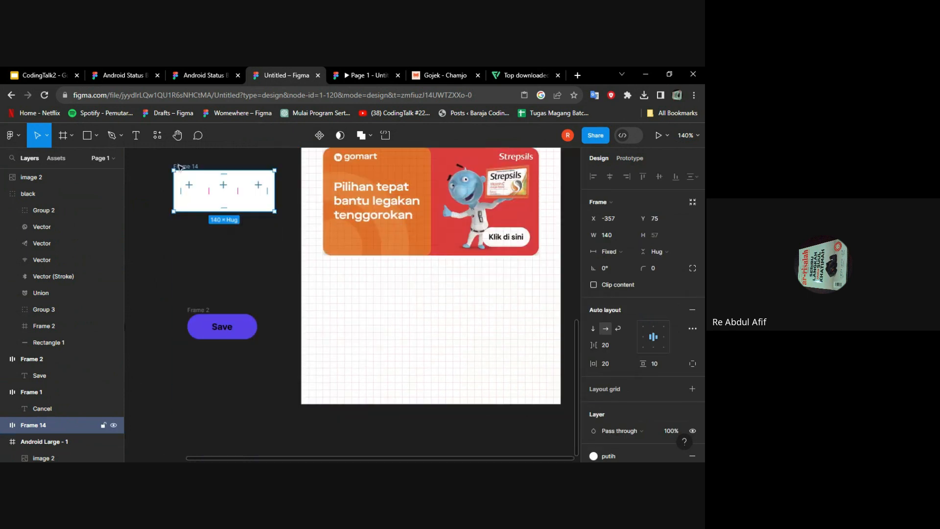
left_click_drag(181, 167, 326, 324)
scroll(414, 294, "down", 2)
left_click_drag(415, 286, 562, 288)
left_click_drag(312, 275, 300, 274)
scroll(409, 262, "up", 2)
scroll(409, 262, "down", 5)
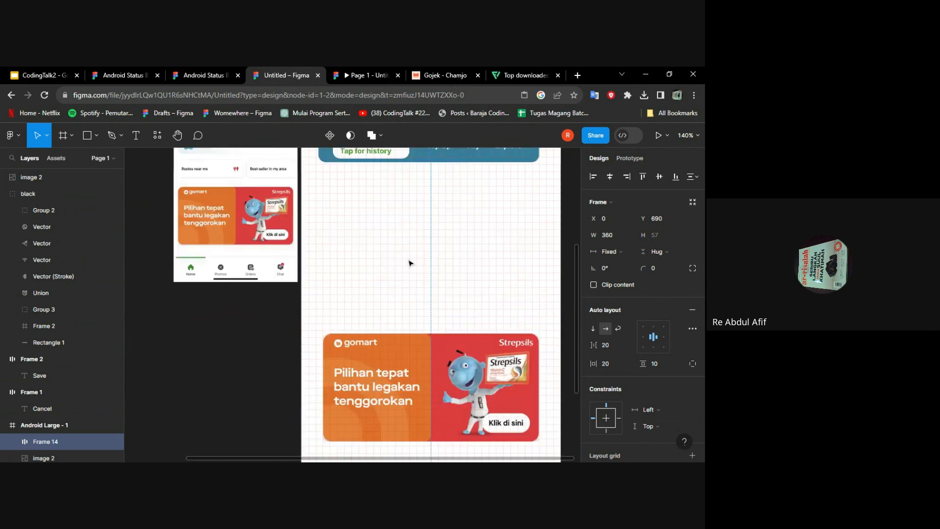
Step: Switch to Flaticon, leave the plus icon editor, and open the solid home icon from the top icon fonts
left_click(522, 75)
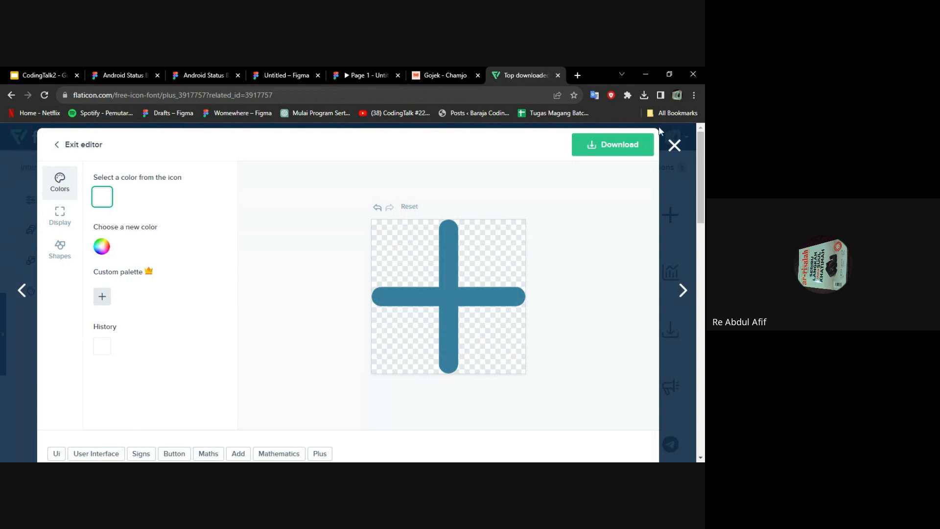
left_click(675, 145)
scroll(489, 245, "down", 2)
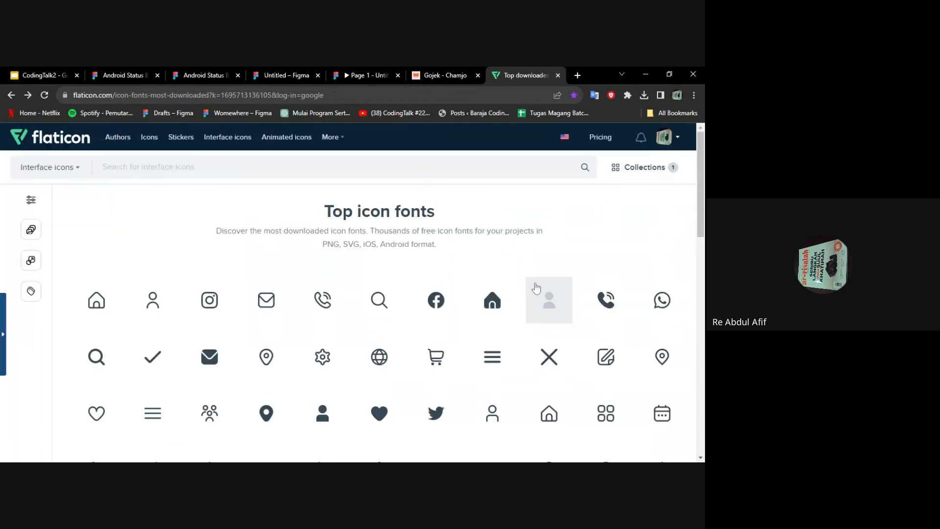
left_click(494, 304)
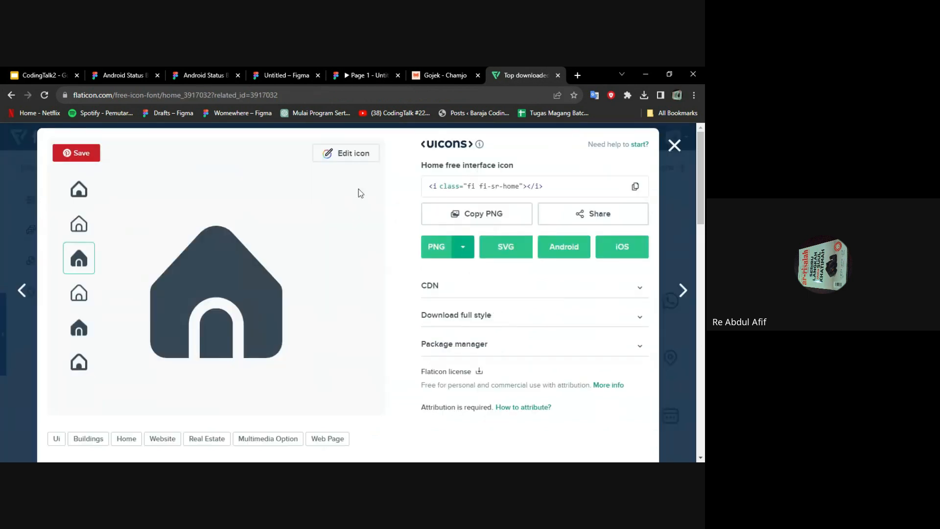
Step: Switch to Figma, detach the hijau lumut color style from the green header rectangle, and copy its fill hex code
left_click(287, 75)
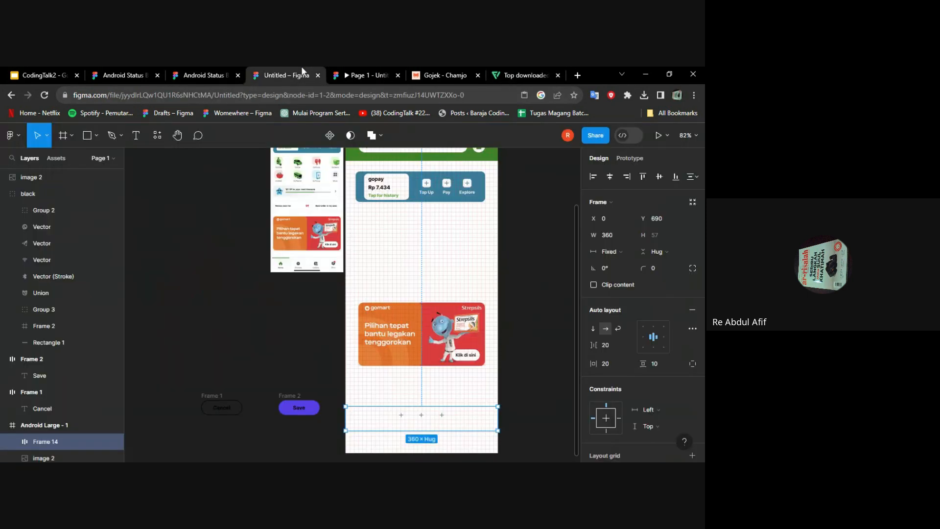
scroll(324, 210, "up", 5)
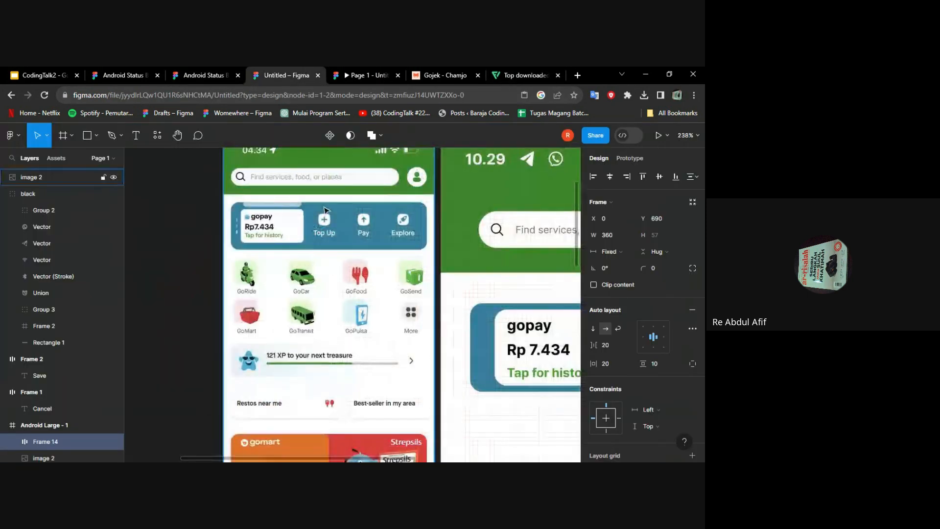
scroll(276, 245, "down", 5)
scroll(338, 311, "right", 3)
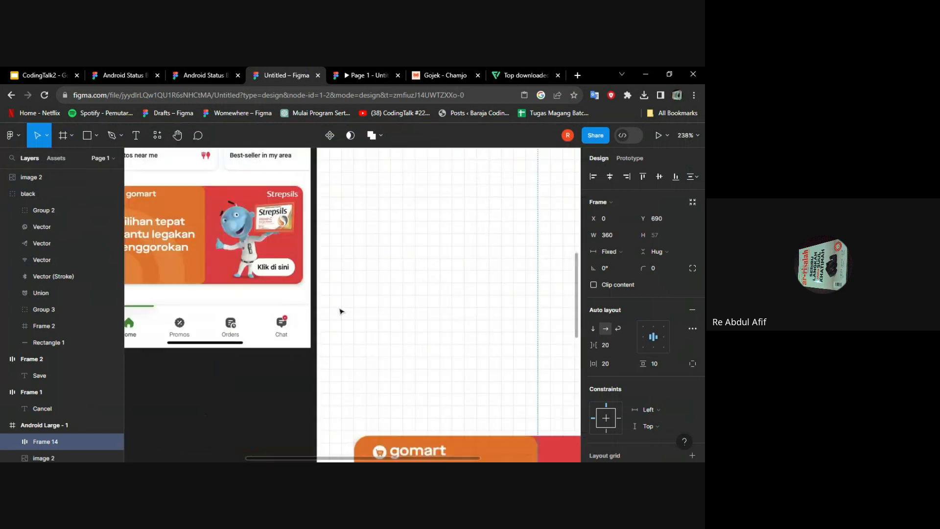
scroll(341, 312, "right", 4)
scroll(341, 311, "up", 2)
scroll(342, 311, "down", 3)
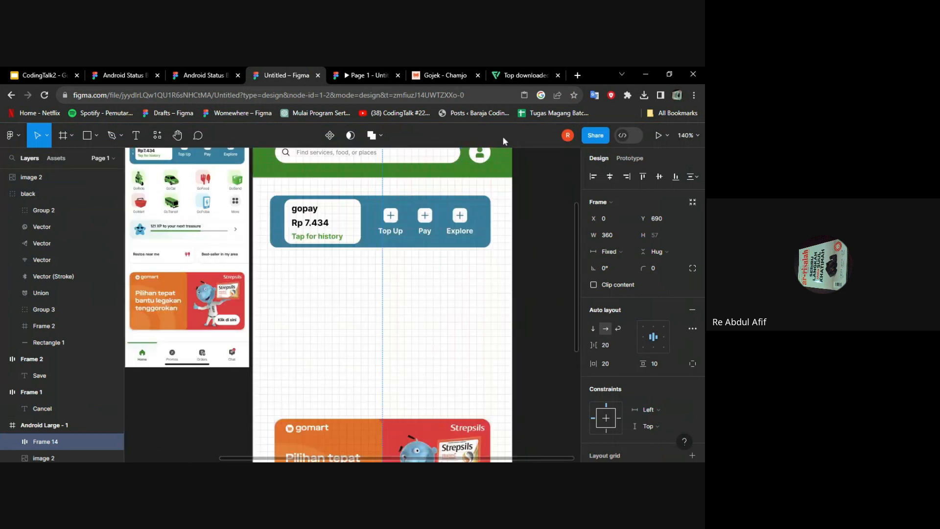
left_click(462, 169)
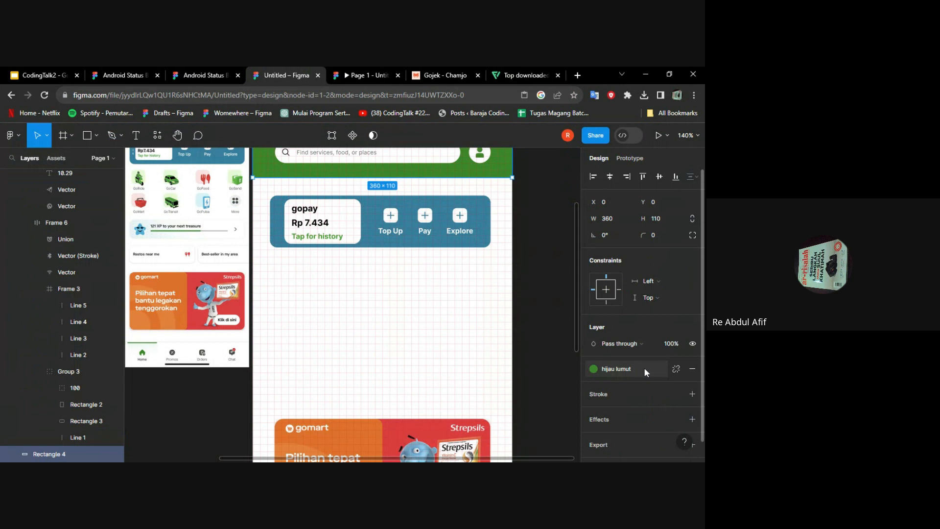
left_click(680, 371)
left_click(622, 386)
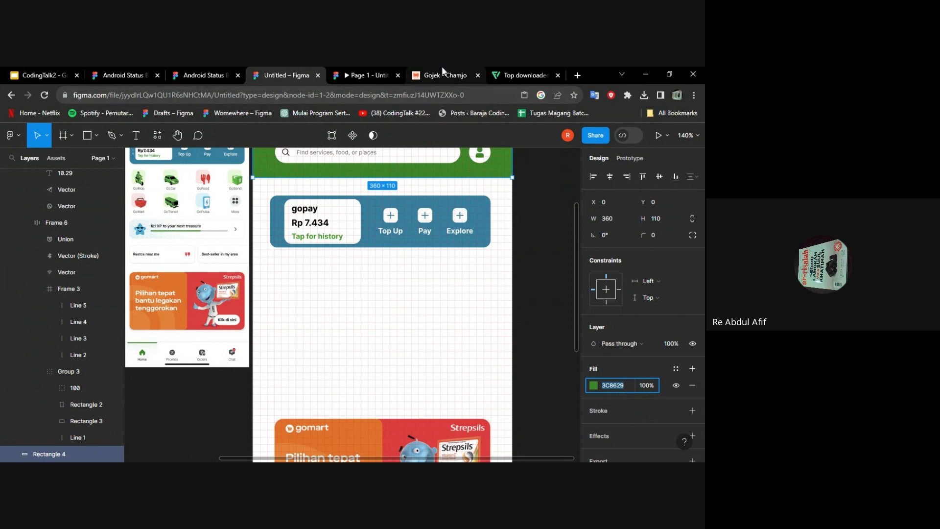
Step: Switch to Flaticon, open the solid home icon in the icon editor, recolor it to 3C8629, and download it
left_click(523, 75)
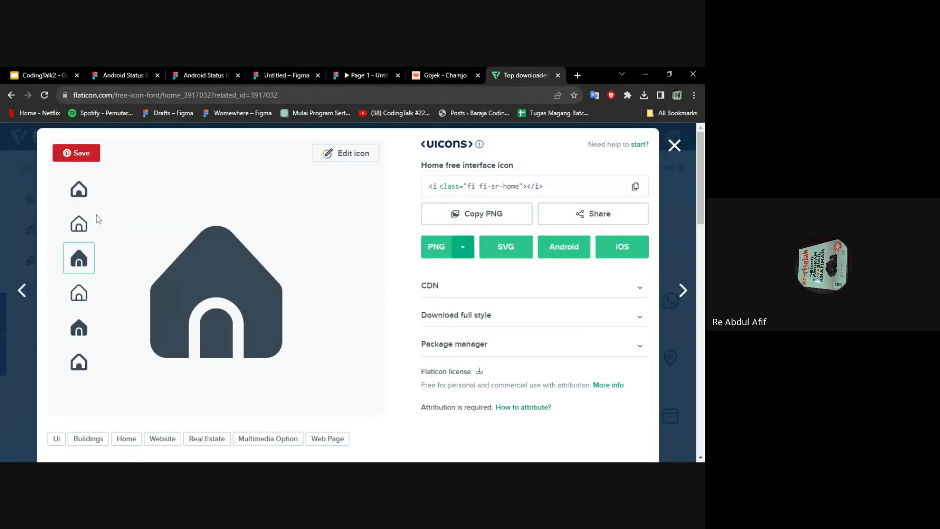
left_click(333, 160)
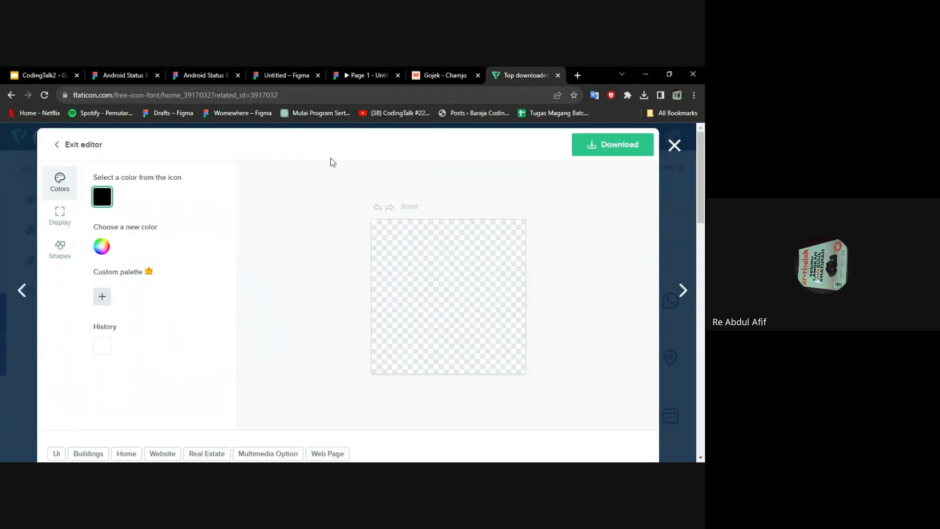
left_click(102, 247)
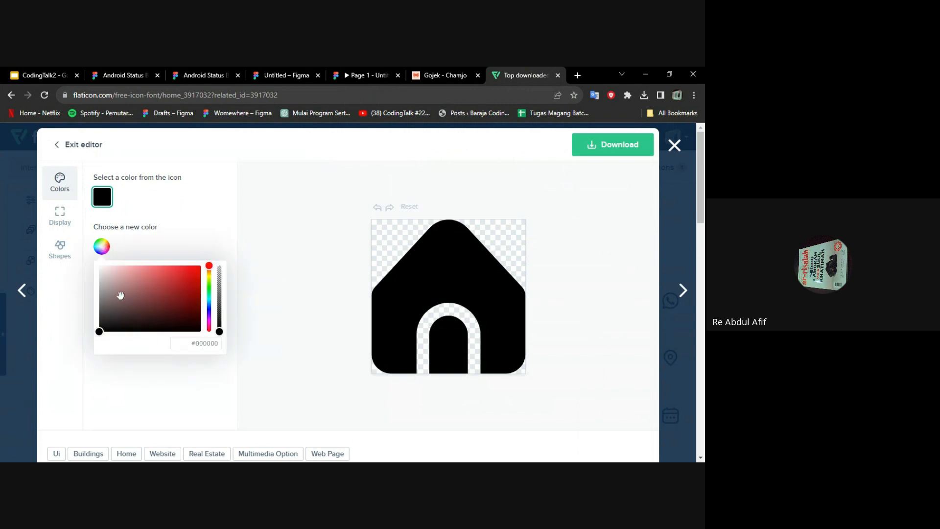
left_click(204, 344)
key("ctrl+v")
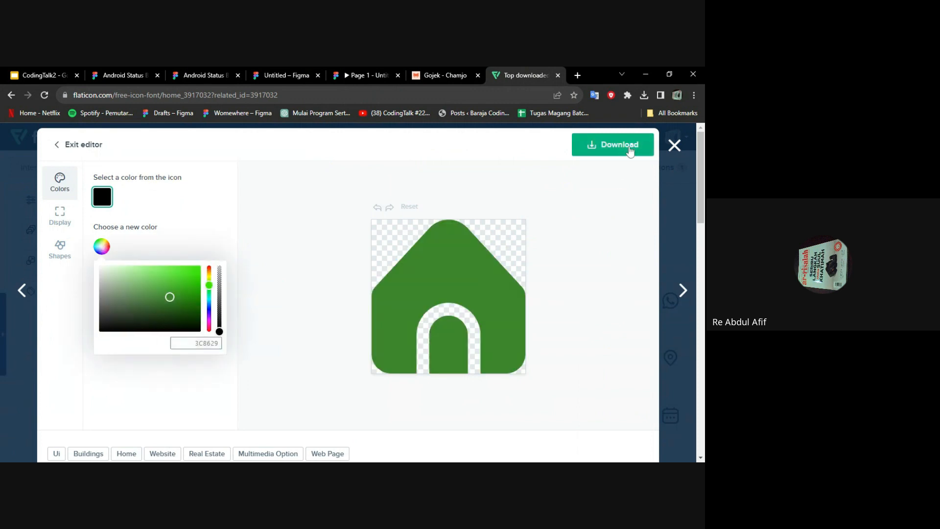
left_click(613, 144)
left_click(595, 287)
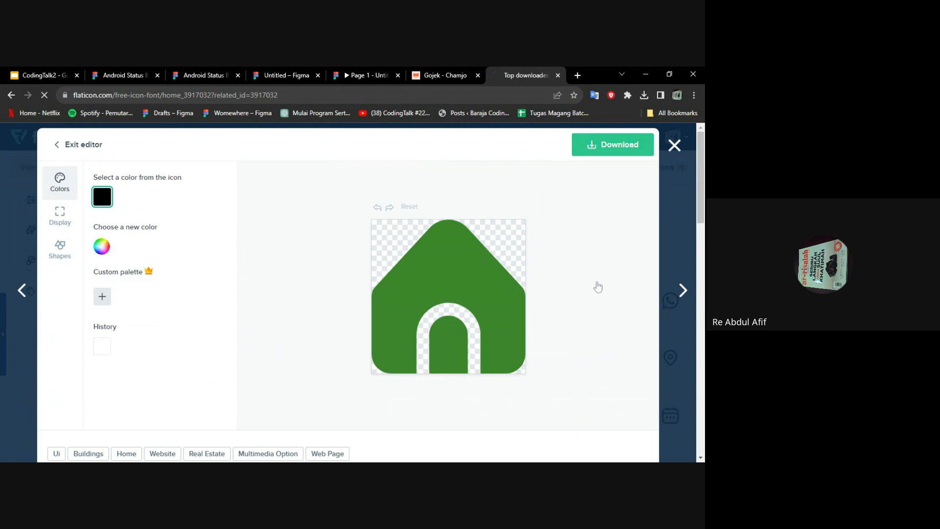
Step: Switch to Figma, place the green home icon in the Android frame, and scale it down to about 45 × 45
left_click(280, 74)
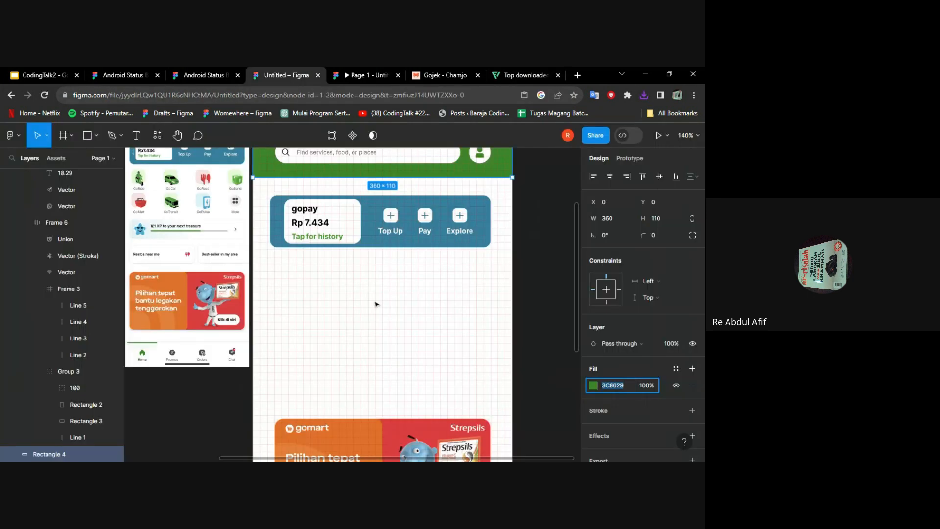
key("Escape")
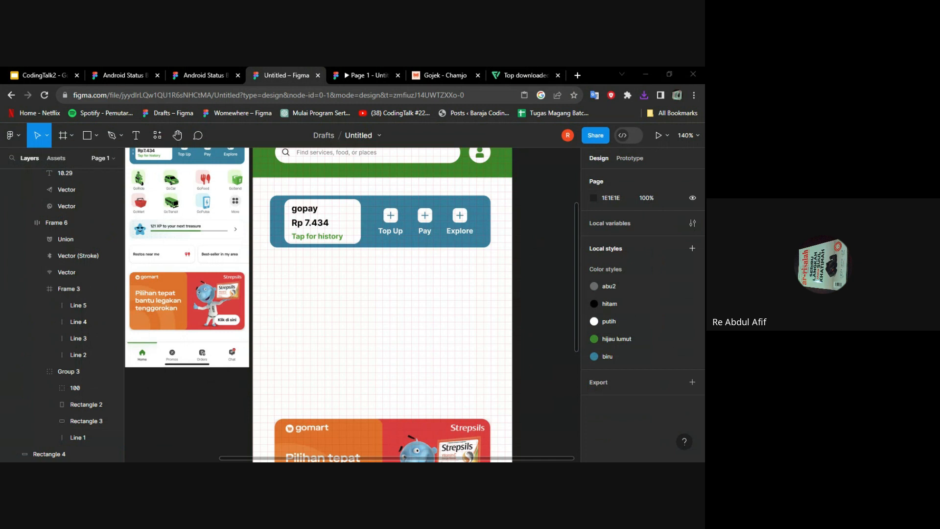
key("ctrl+v")
scroll(156, 399, "down", 4)
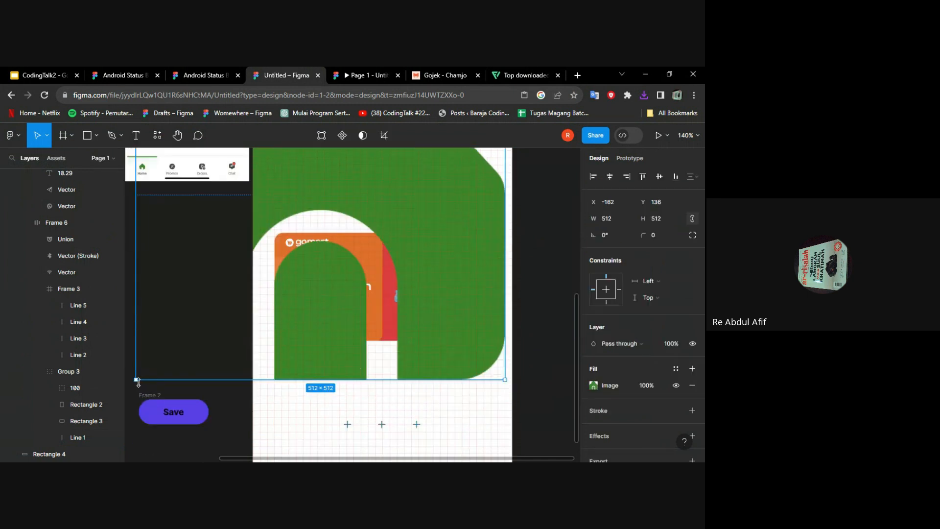
left_click_drag(137, 381, 361, 199)
scroll(430, 235, "up", 3)
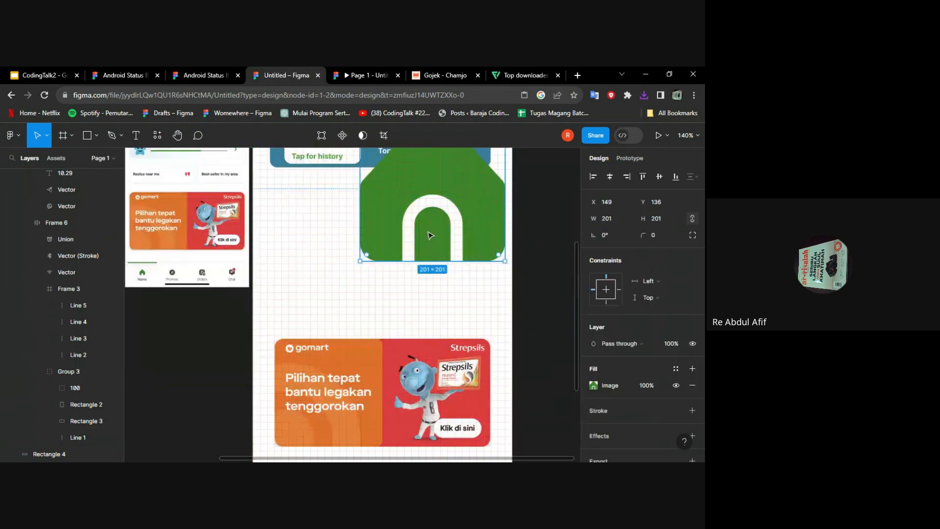
left_click_drag(443, 184, 375, 242)
left_click_drag(291, 318, 350, 249)
scroll(392, 243, "up", 3)
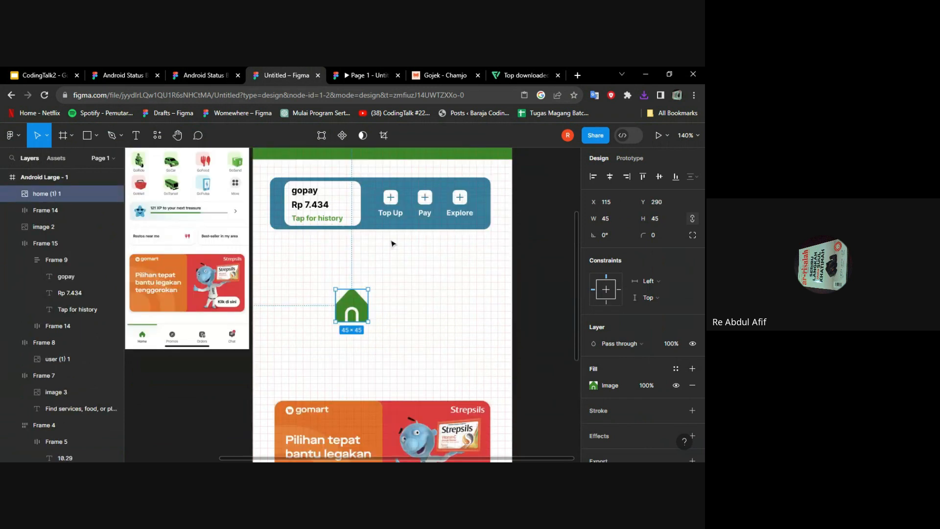
Step: Check the Top Up item for reference and set the home icon's width and height to 20
left_click(397, 199)
left_click(396, 199)
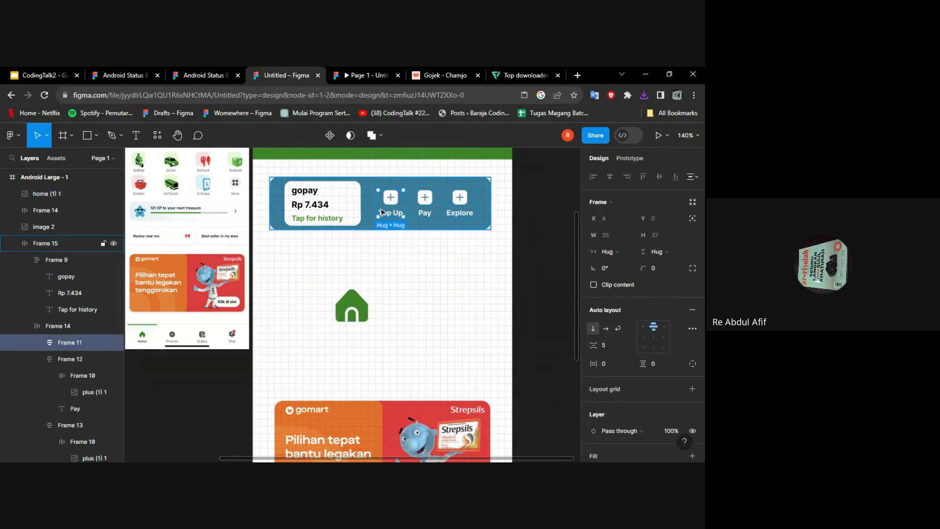
left_click(394, 203)
left_click(351, 306)
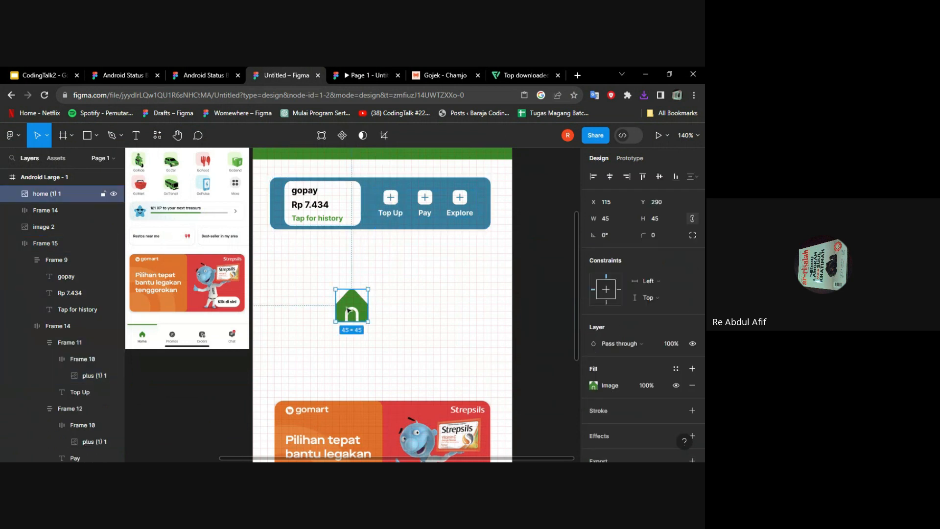
type("20")
key("Tab")
type("20")
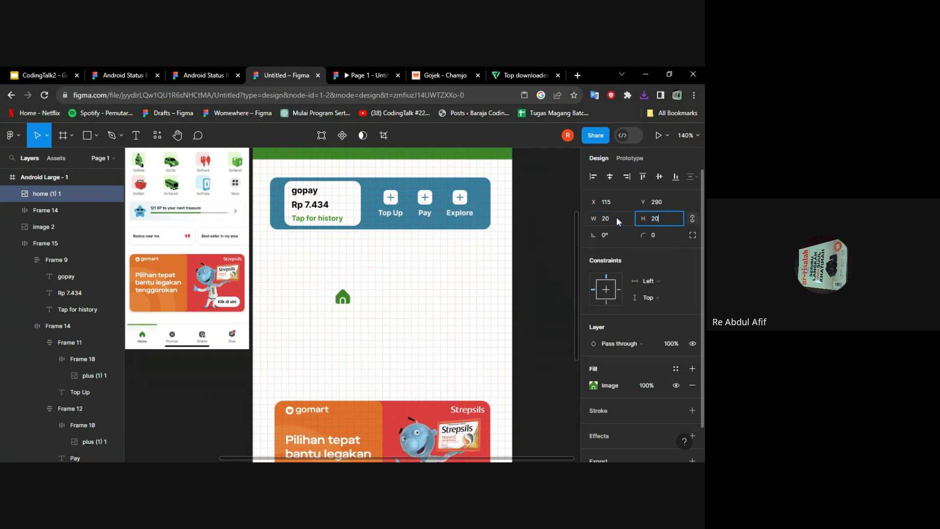
key("Escape")
Step: Move the home icon below the gomart banner to X 60, Y 640, and delete the copied white action row
scroll(344, 182, "down", 3)
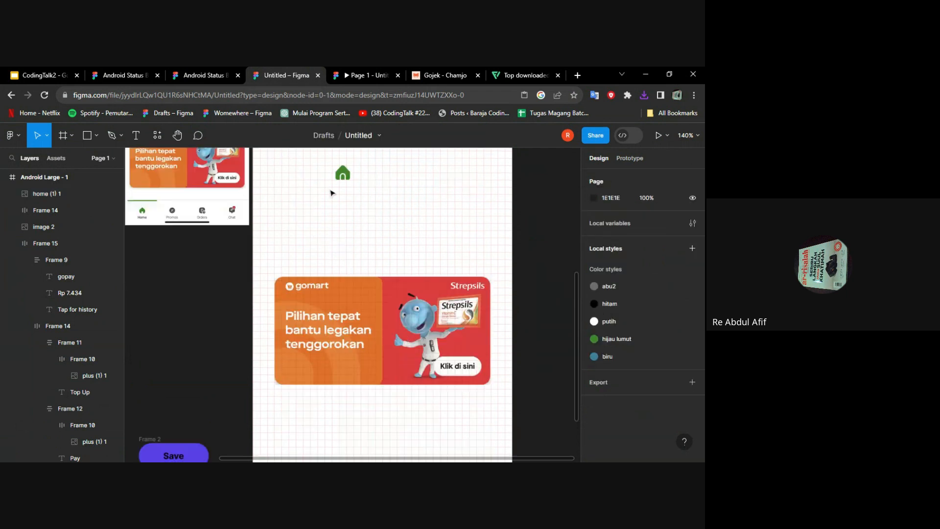
left_click_drag(344, 182, 306, 262)
left_click(350, 301)
key("Delete")
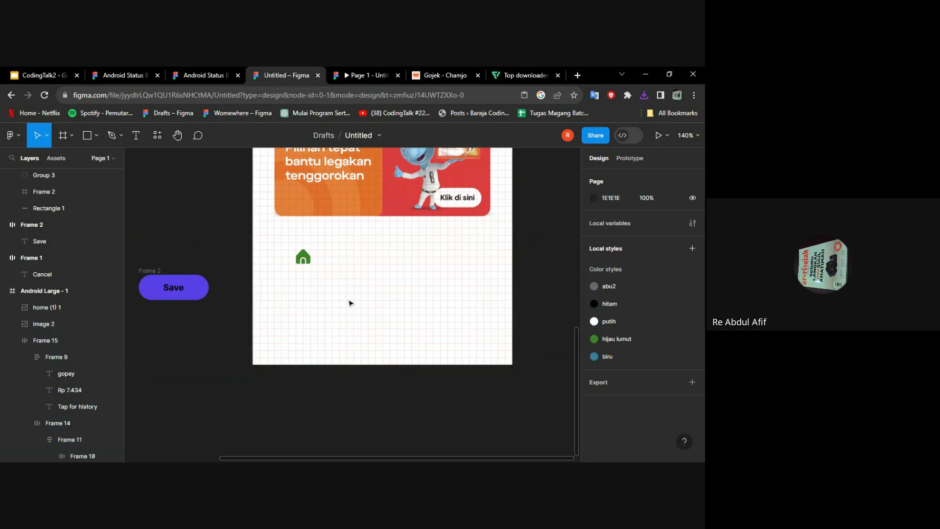
Step: Add the text label "Home" just below the home icon at about X 50, Y 685
scroll(351, 303, "up", 6)
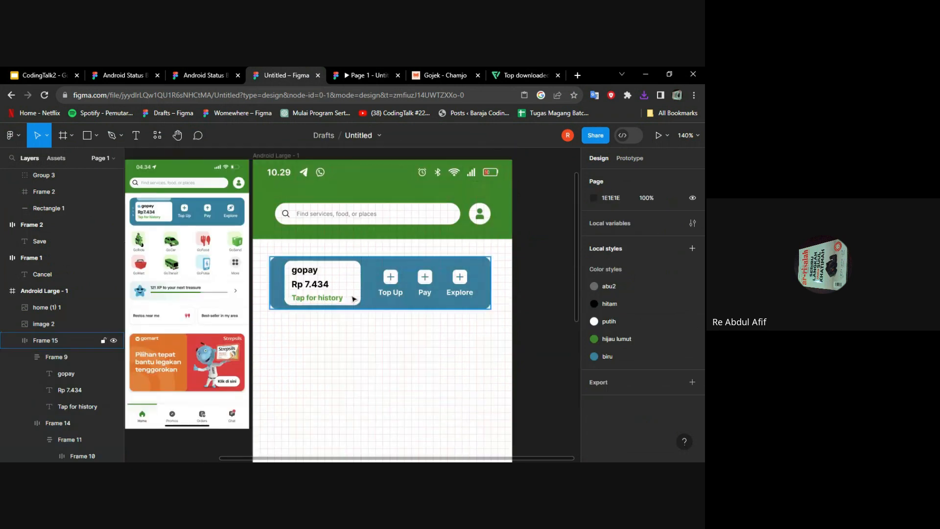
scroll(358, 294, "down", 3)
scroll(358, 294, "down", 3)
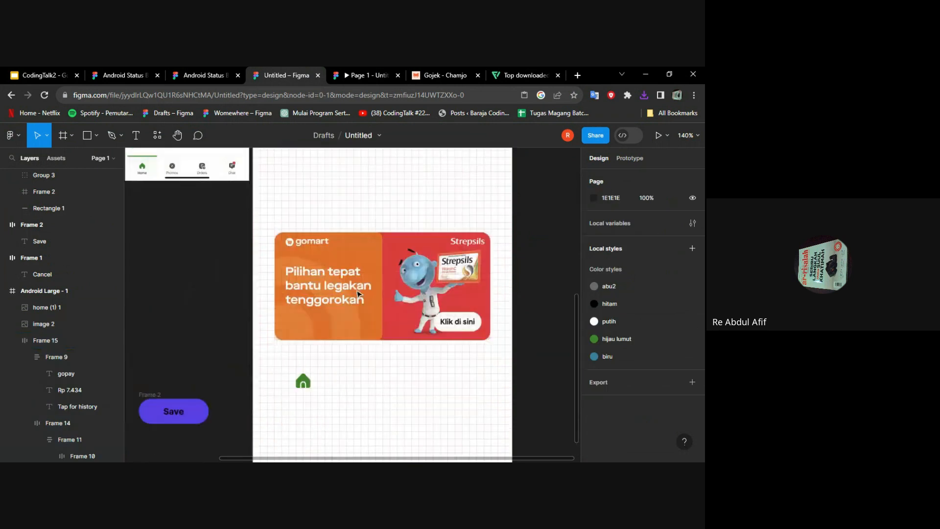
key("t")
scroll(266, 283, "down", 3)
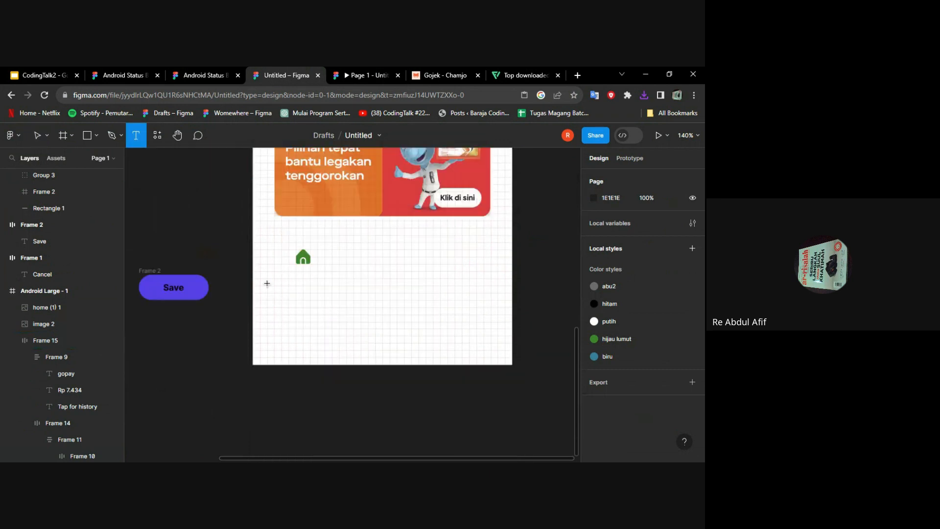
left_click(288, 287)
type("Home")
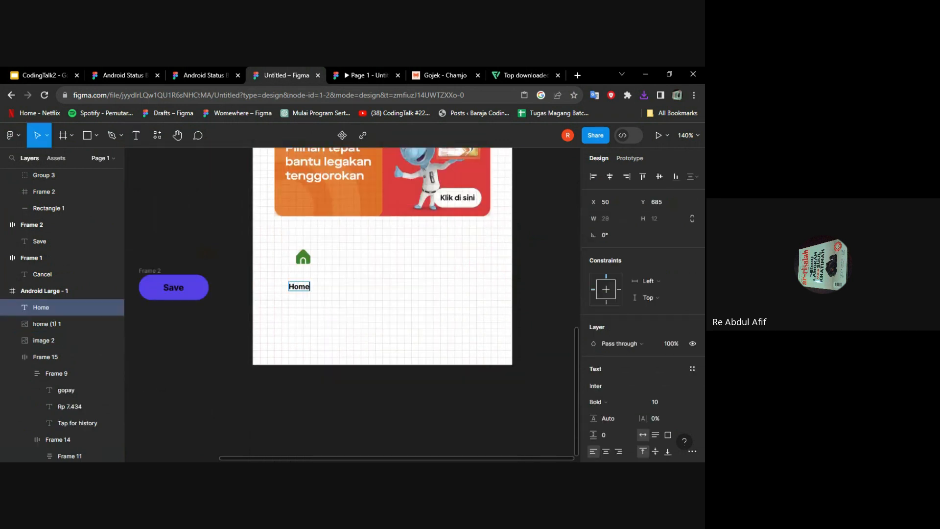
scroll(336, 296, "up", 3)
scroll(336, 296, "down", 2)
key("Escape")
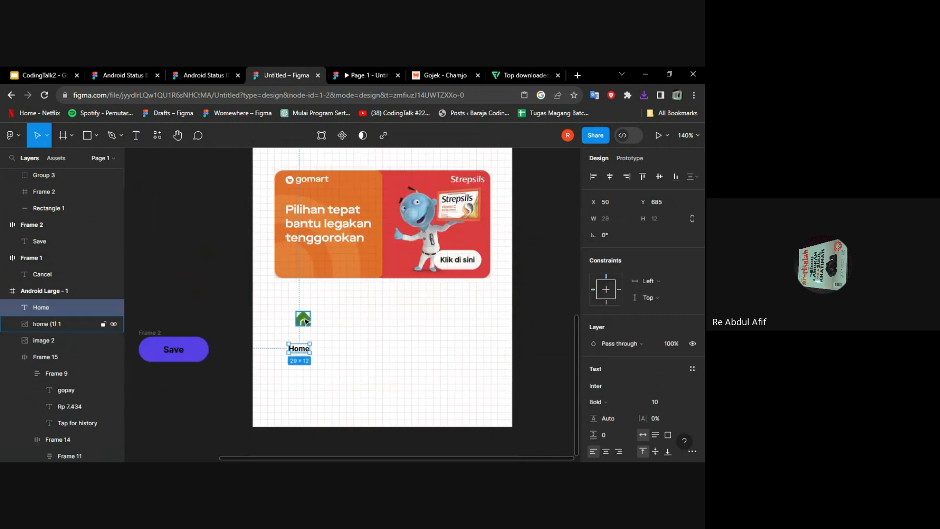
Step: Select the home icon together with its Home label and add a vertical auto layout around them
right_click(304, 321)
left_click(269, 321)
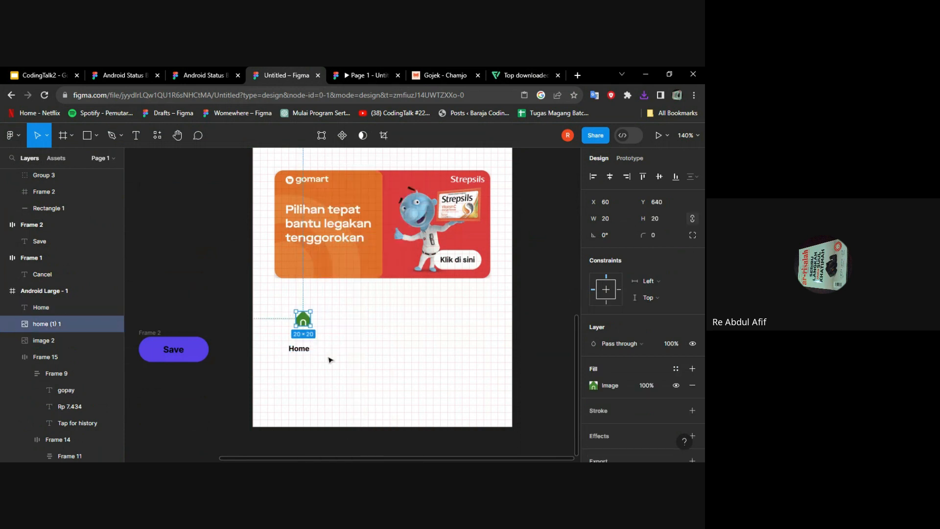
left_click_drag(273, 302, 332, 366)
right_click(291, 333)
left_click(335, 341)
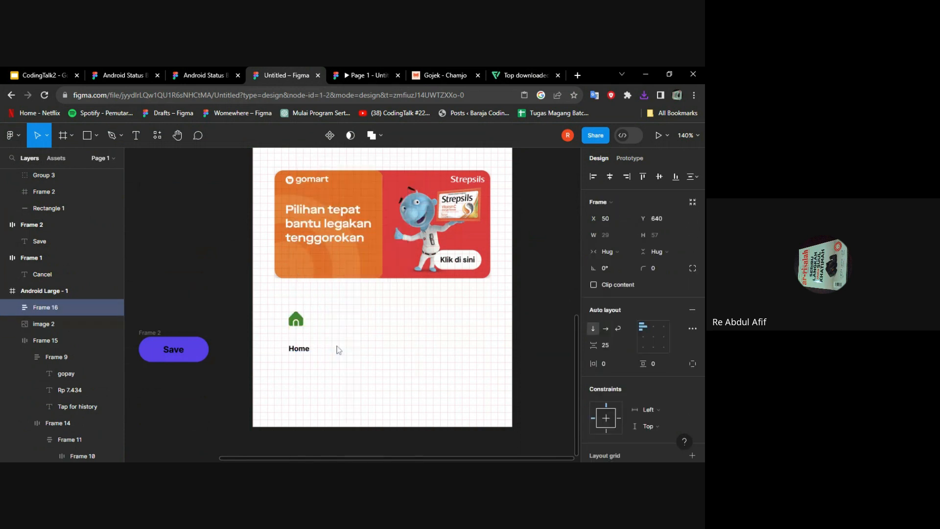
Step: Set the home item's auto layout spacing to 5 and align its contents to the center
left_click(614, 350)
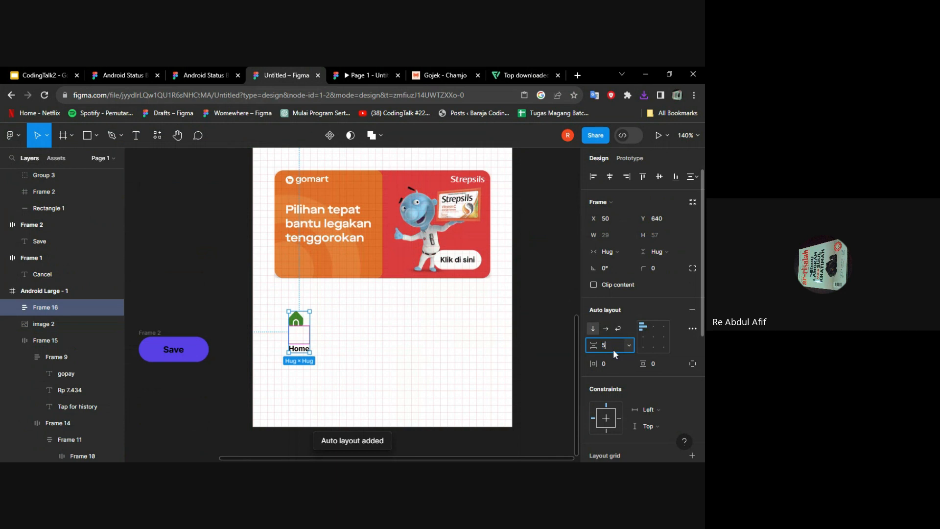
key("Return")
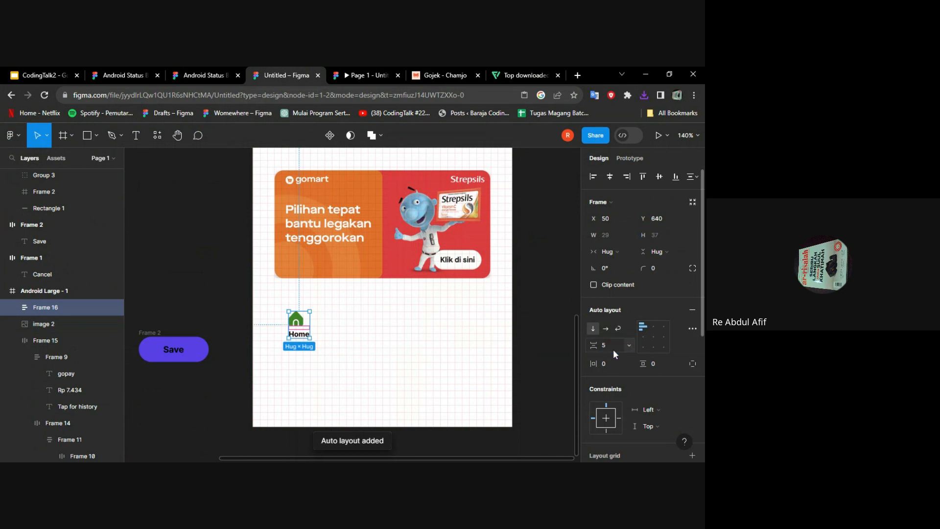
left_click(653, 337)
Step: Move the home item down to Y 667 and duplicate it three times across the frame to form a four-item row
scroll(431, 341, "up", 3)
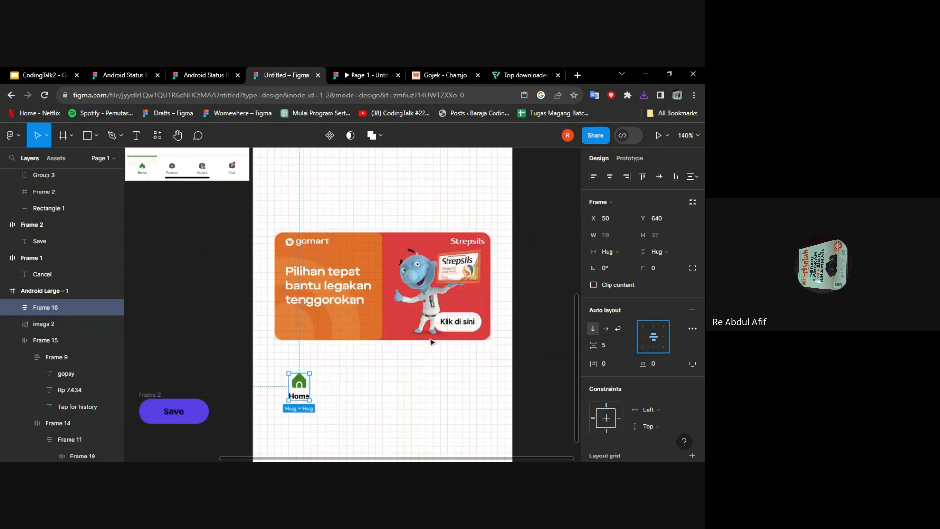
scroll(431, 341, "down", 3)
left_click_drag(301, 323, 464, 344)
scroll(461, 345, "up", 3)
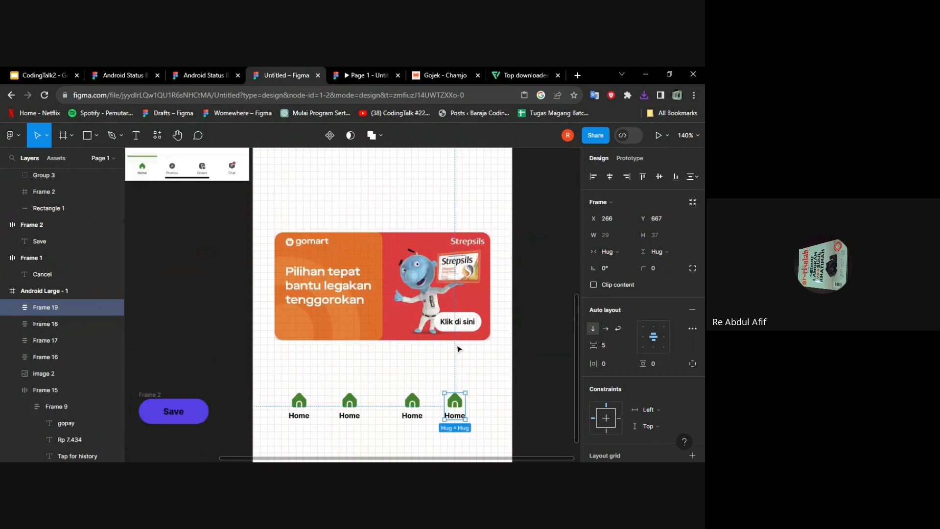
Step: Change the second navigation item's label to "Promos" and the third item's label to "Orders"
double_click(352, 418)
double_click(349, 415)
key("ctrl+a")
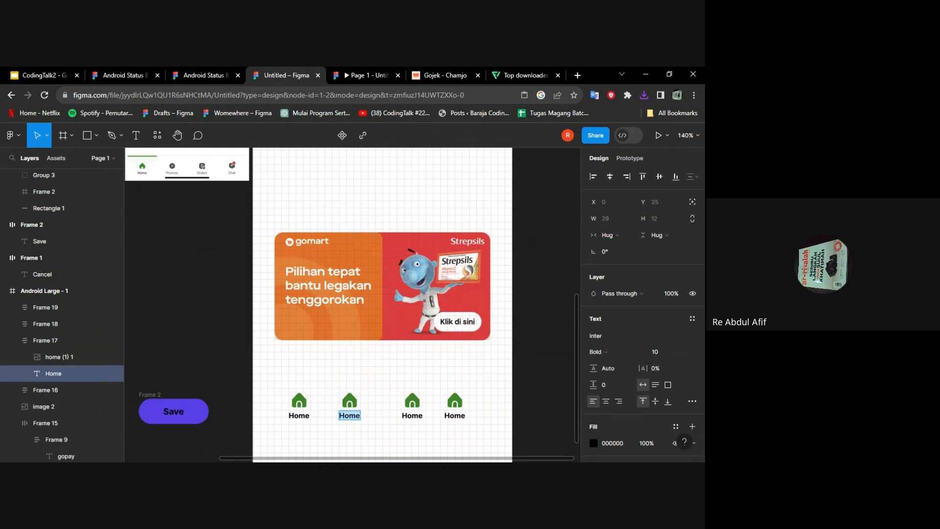
type("Promos")
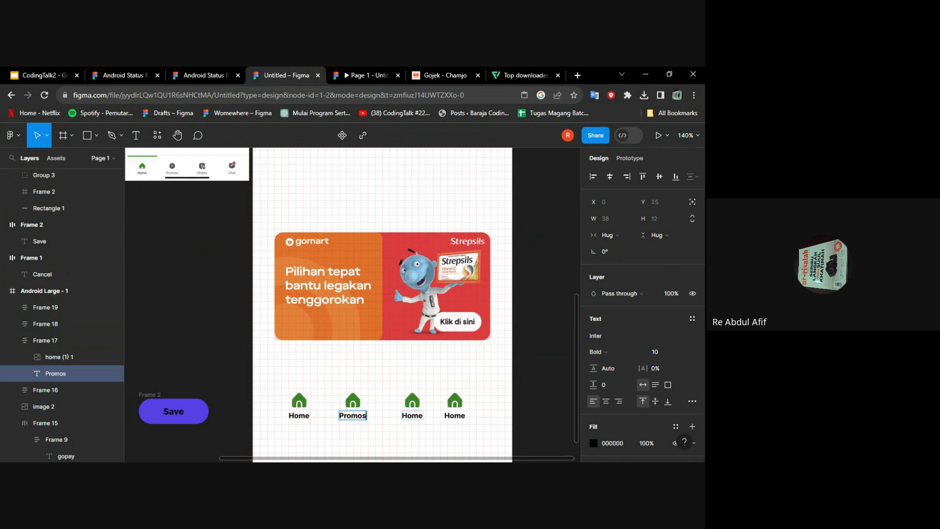
double_click(411, 415)
type("Orders")
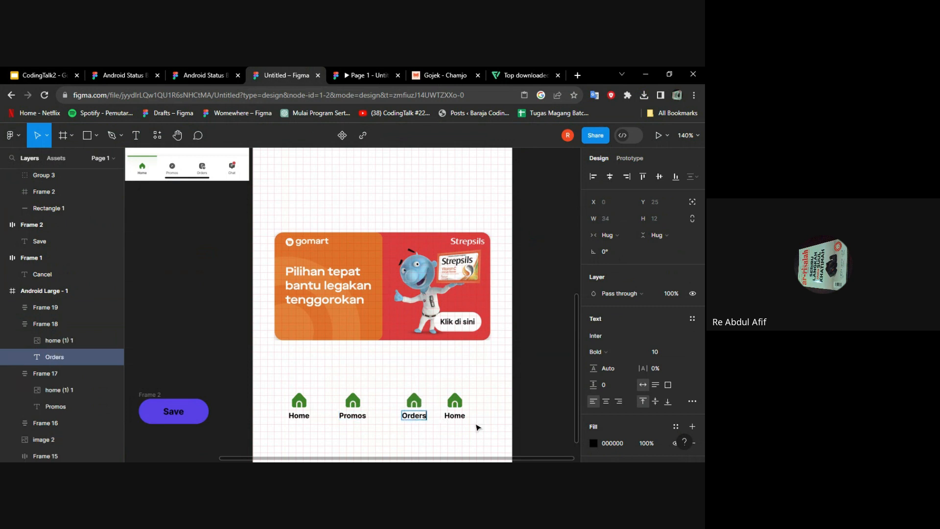
Step: Change the fourth navigation item's label to "Chat"
double_click(455, 416)
type("Chat")
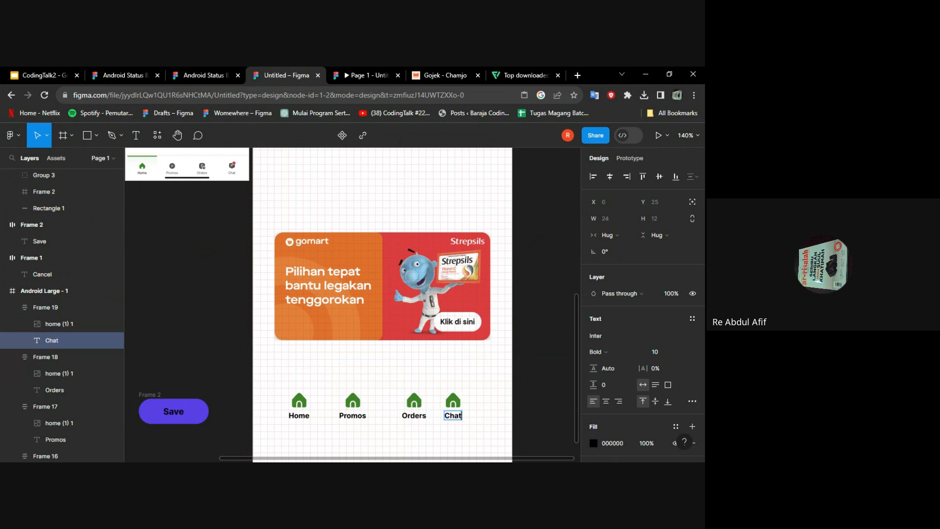
key("Escape")
scroll(436, 368, "down", 2)
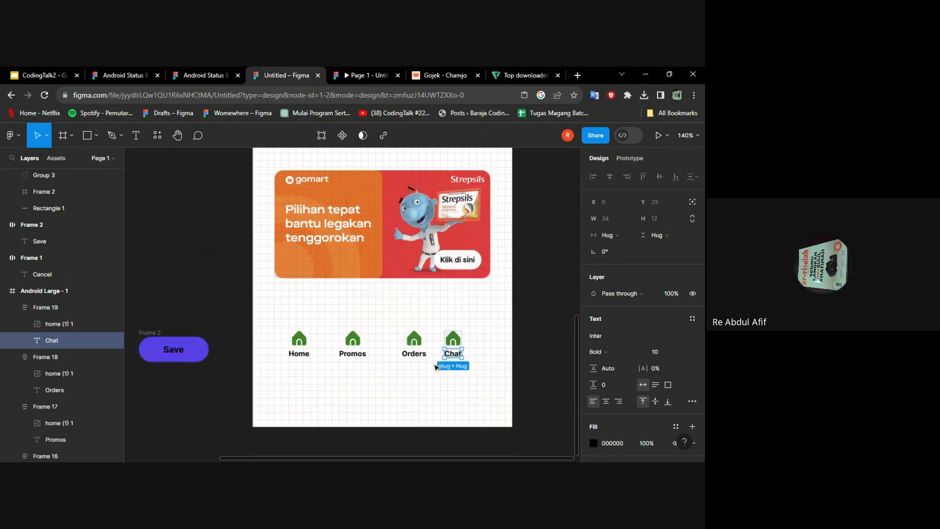
Step: Select the Home, Promos, Orders and Chat items and wrap them in a horizontal auto layout
left_click(411, 394)
left_click_drag(384, 345, 509, 399)
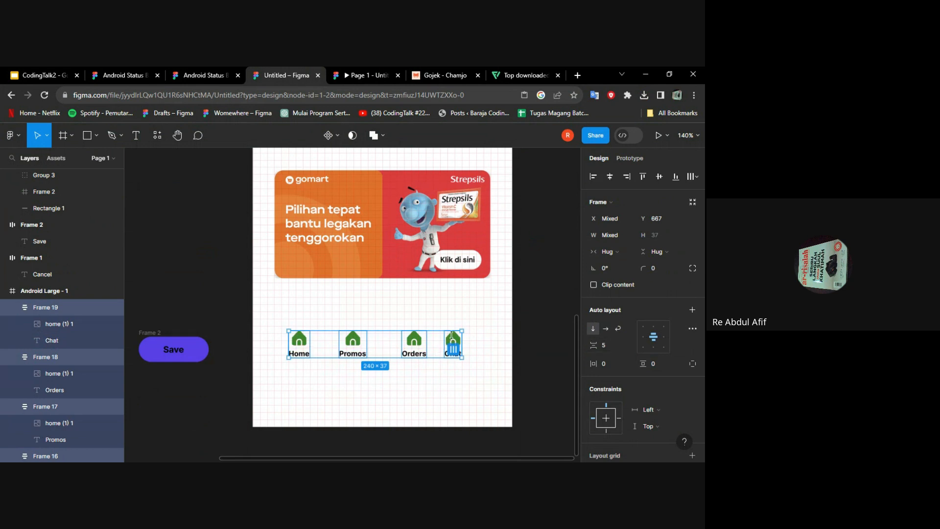
right_click(451, 336)
left_click(504, 346)
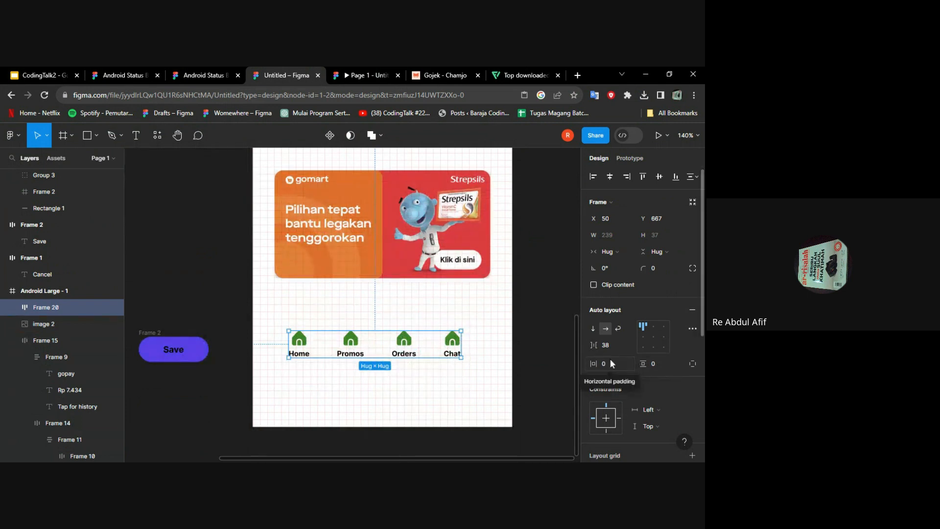
Step: Set the auto layout spacing between the four navigation items to 50
left_click(619, 345)
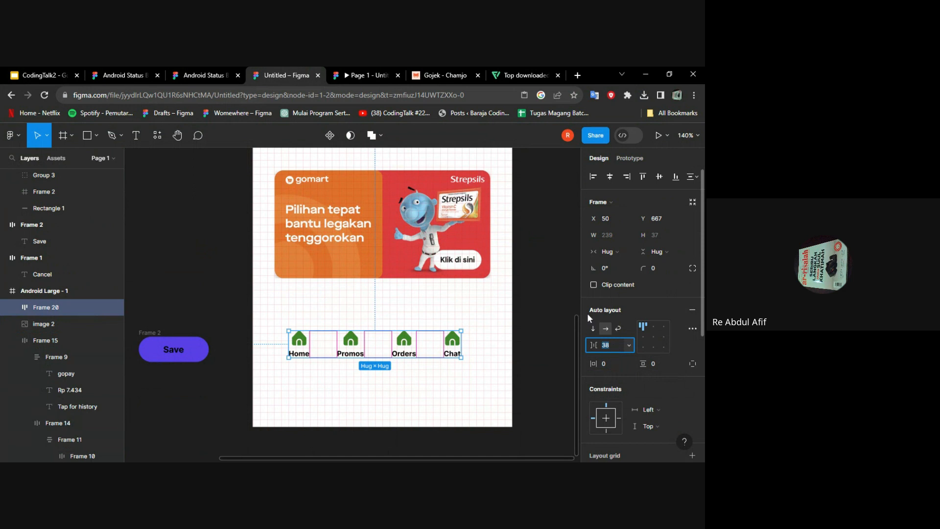
type("20")
key("Return")
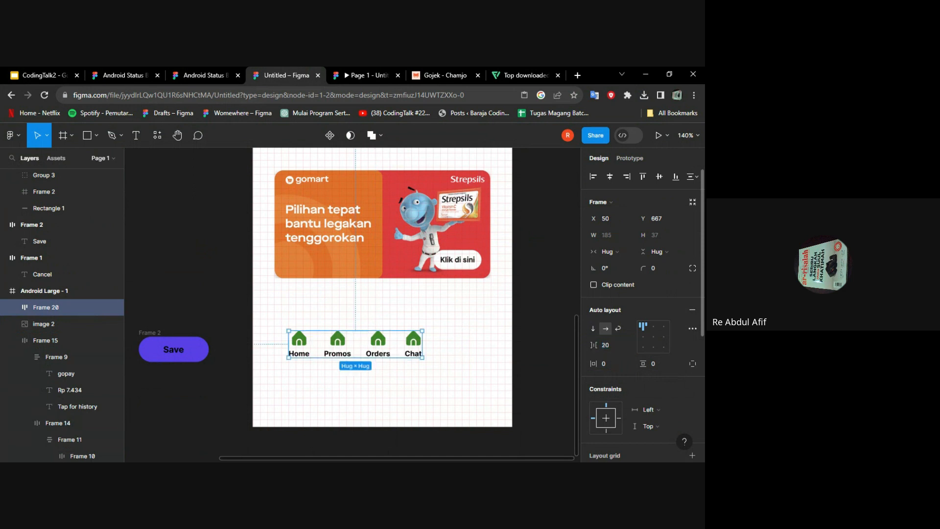
left_click(619, 345)
scroll(474, 322, "up", 3)
scroll(474, 321, "down", 2)
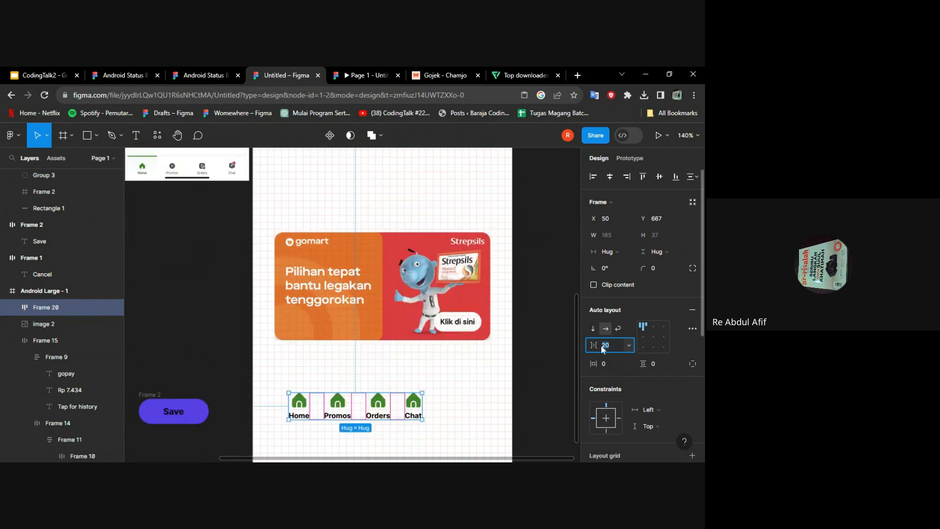
scroll(512, 345, "up", 2)
scroll(512, 345, "down", 3)
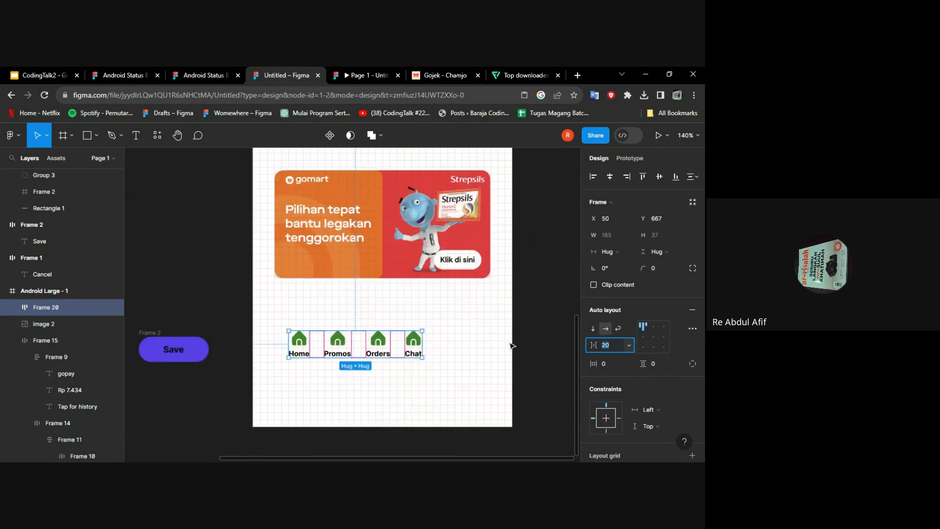
key("Return")
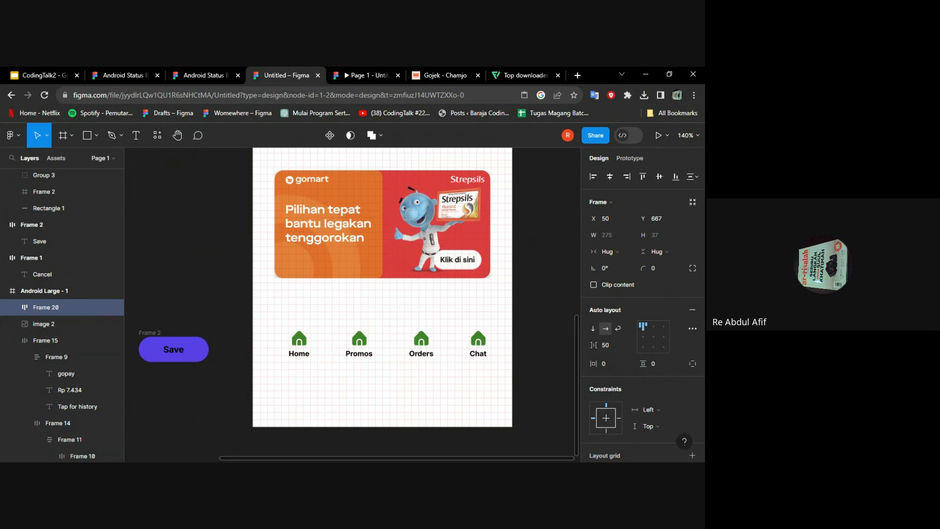
Step: Move the navigation row down to Y 693, set its horizontal padding to 20 and center it horizontally in the Android frame
left_click_drag(436, 338, 412, 364)
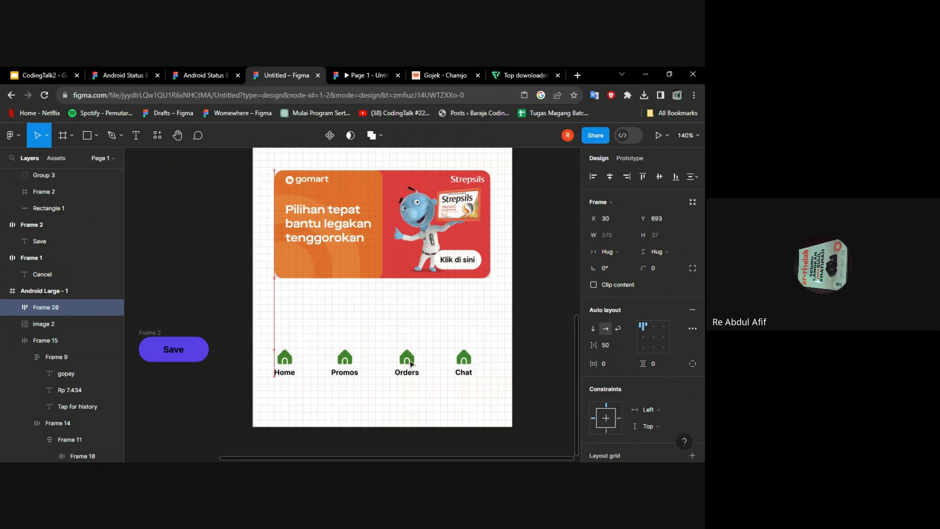
left_click_drag(593, 363, 616, 365)
left_click(616, 178)
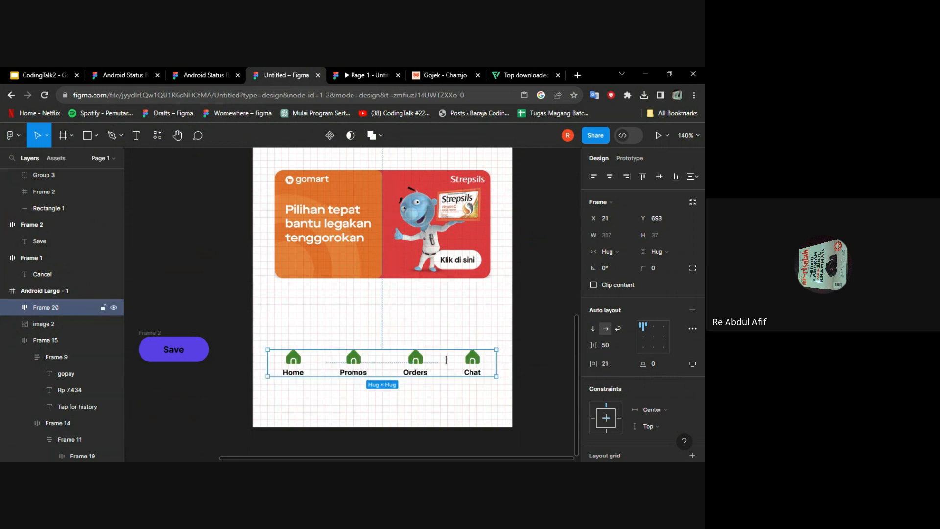
scroll(370, 357, "up", 3)
scroll(370, 357, "down", 3)
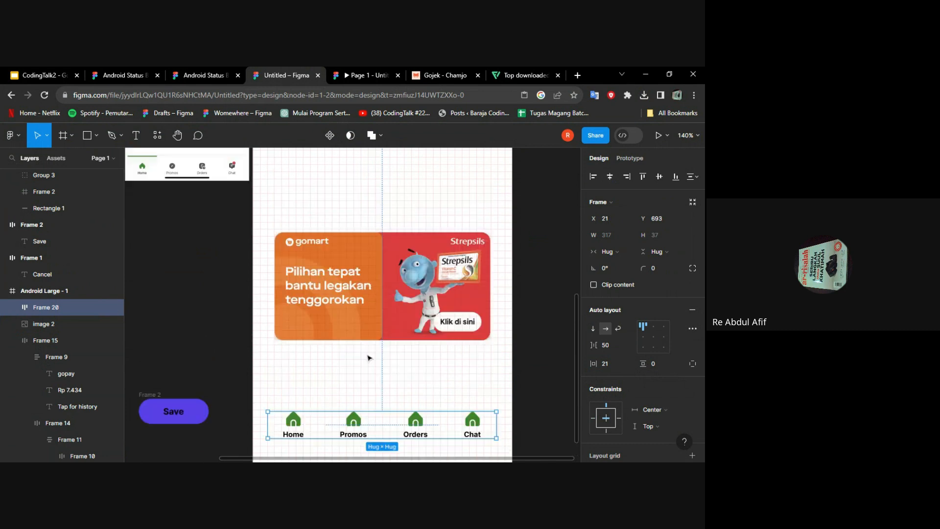
left_click_drag(598, 363, 596, 363)
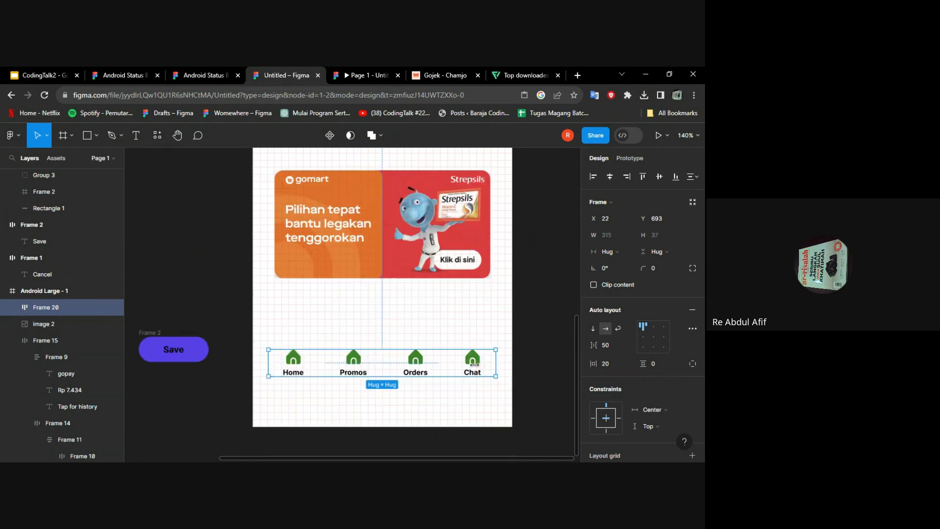
Step: Resize the navigation row to 360 × 67 so it spans the full width of the Android frame
left_click_drag(268, 357, 253, 357)
left_click_drag(495, 355, 514, 355)
left_click_drag(410, 376, 410, 398)
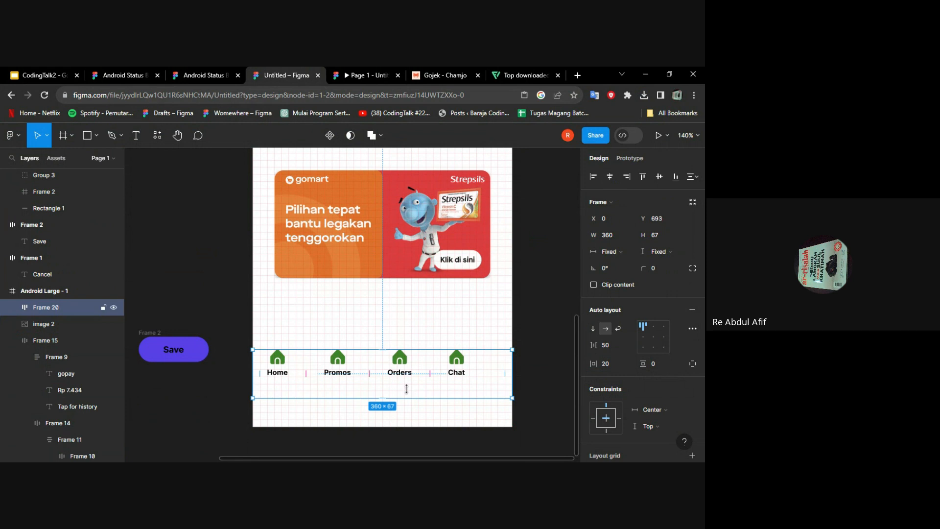
Step: Center the navigation bar's contents and move the bar to Y 733, flush with the Android frame's lower edge
left_click(653, 337)
left_click_drag(420, 370, 419, 397)
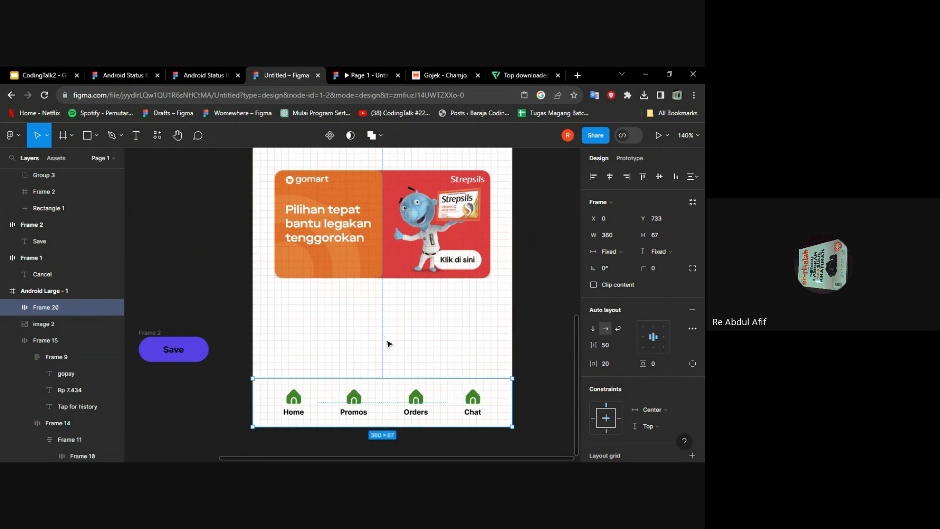
Step: Move the gomart banner down to Y 520, closer to the navigation bar
scroll(390, 339, "up", 5)
scroll(390, 339, "down", 3)
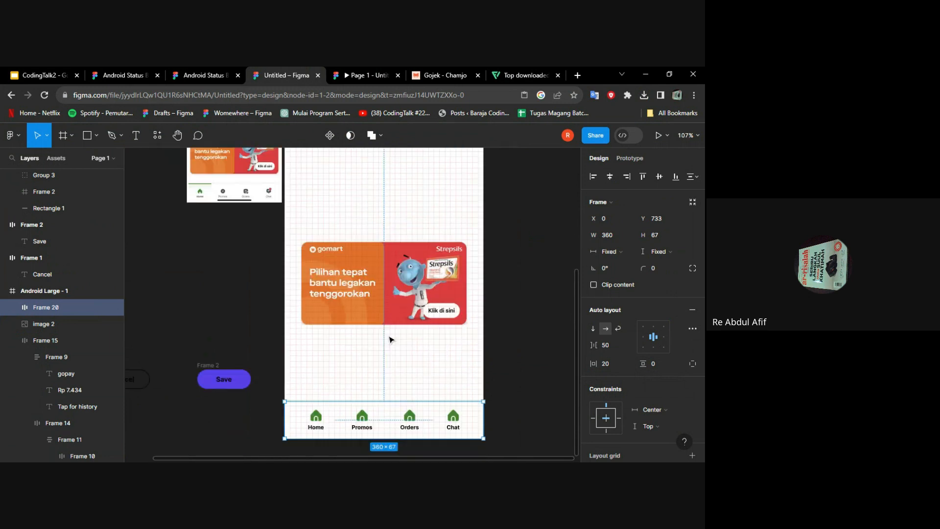
left_click(417, 370)
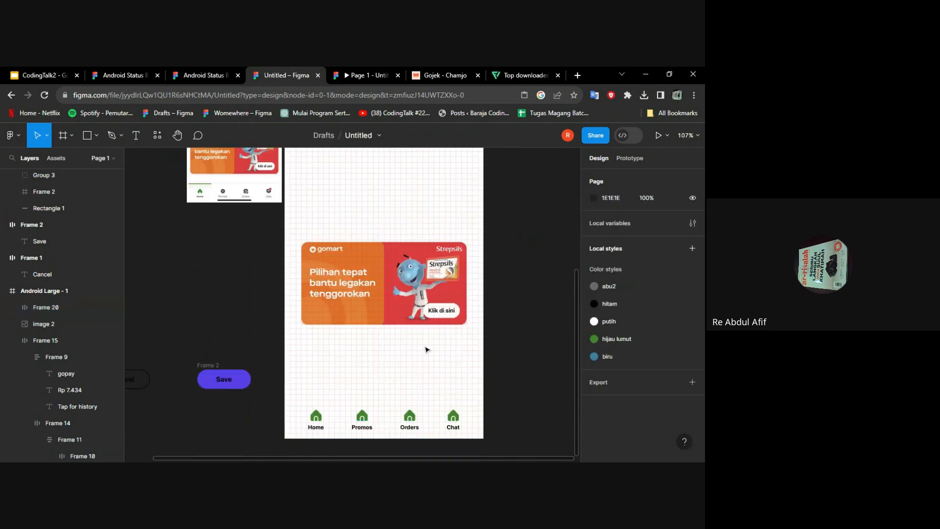
left_click(391, 277)
left_click_drag(390, 277, 386, 320)
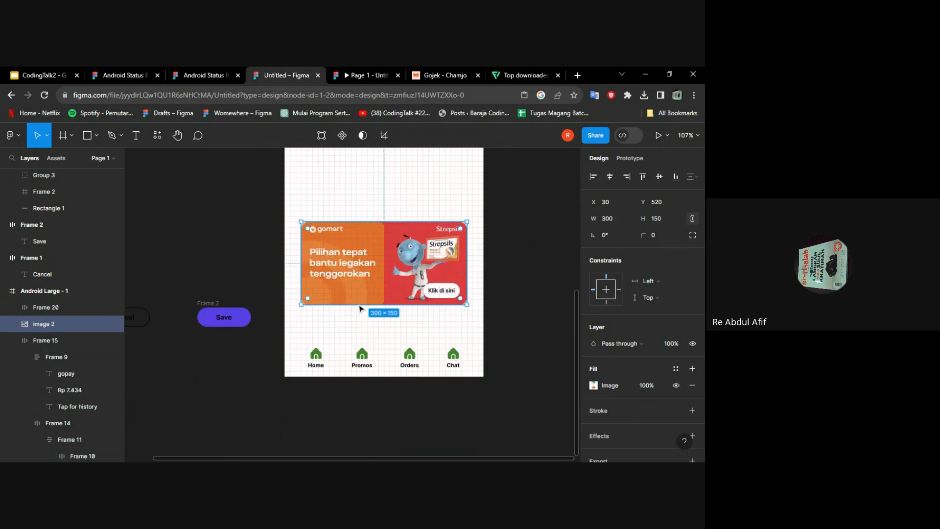
Step: Duplicate the bottom navigation bar and place the copy just below the gopay card
scroll(360, 309, "up", 5)
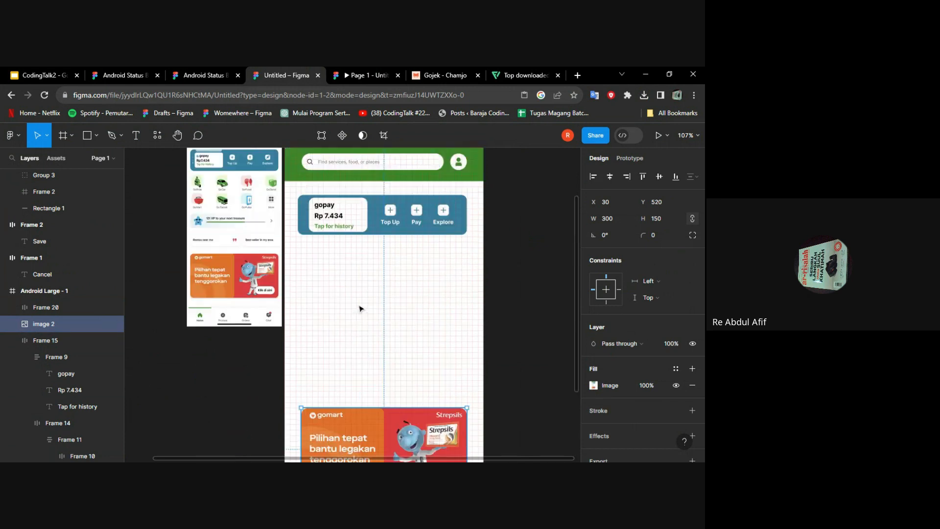
scroll(360, 309, "up", 5)
scroll(360, 309, "up", 5)
scroll(359, 308, "left", 2)
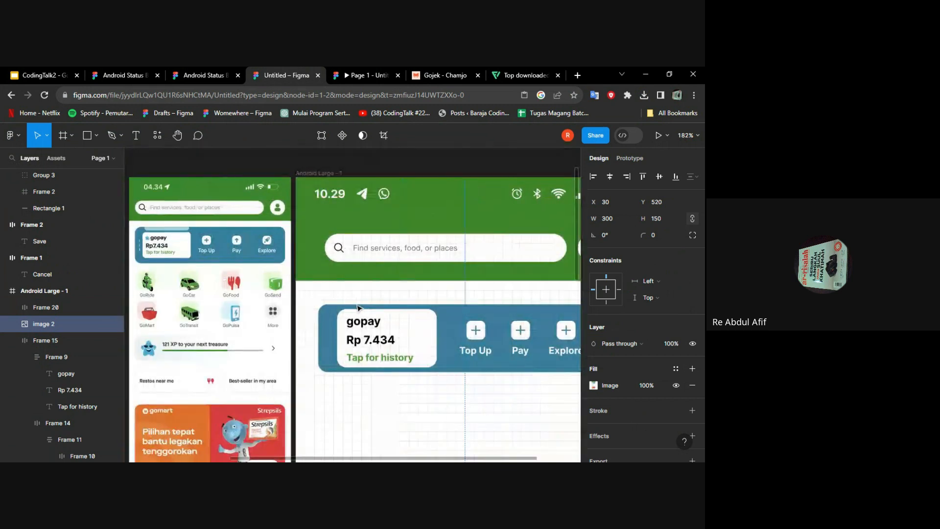
scroll(358, 308, "down", 5)
scroll(363, 302, "up", 3)
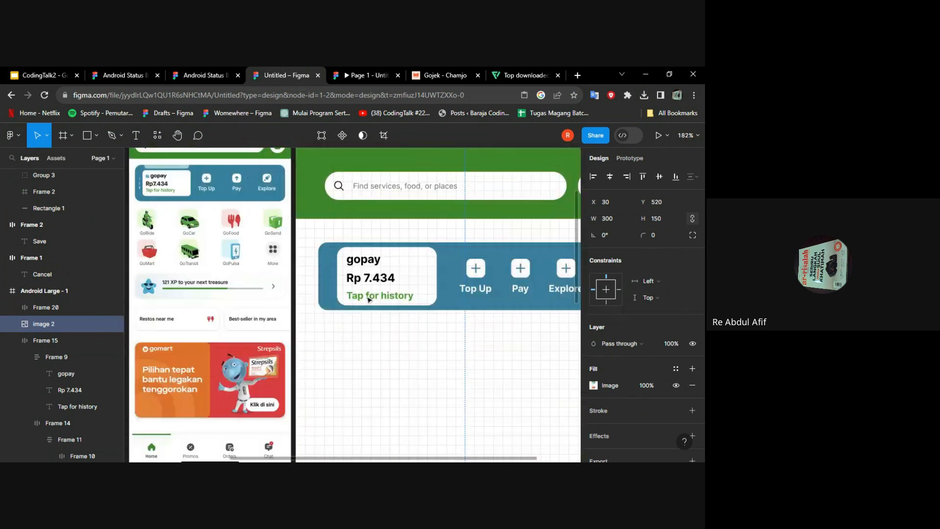
scroll(441, 293, "down", 8)
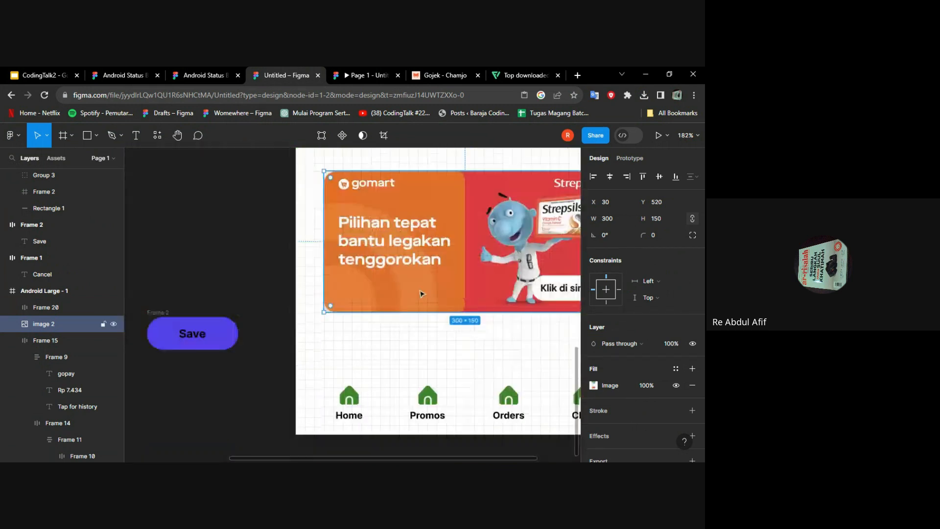
left_click(352, 397)
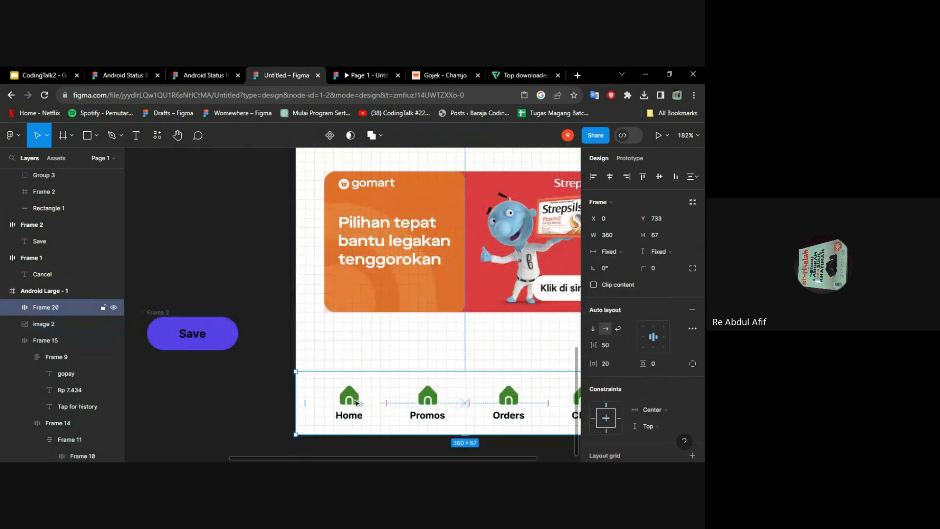
left_click_drag(367, 253, 379, 212)
scroll(377, 212, "up", 3)
scroll(378, 212, "down", 5)
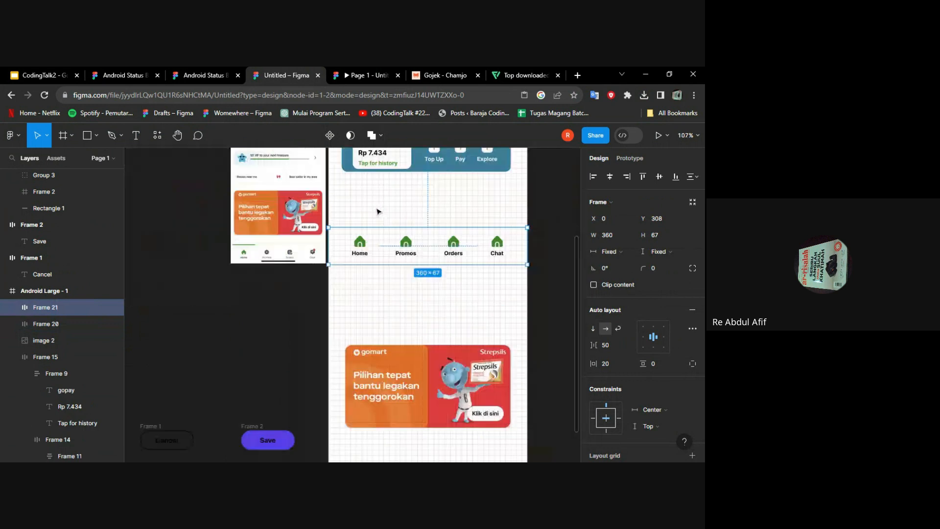
left_click_drag(365, 308, 363, 275)
Step: Change the first label in the duplicated row from "Home" to "GoRide"
scroll(363, 275, "up", 5)
double_click(360, 280)
double_click(360, 281)
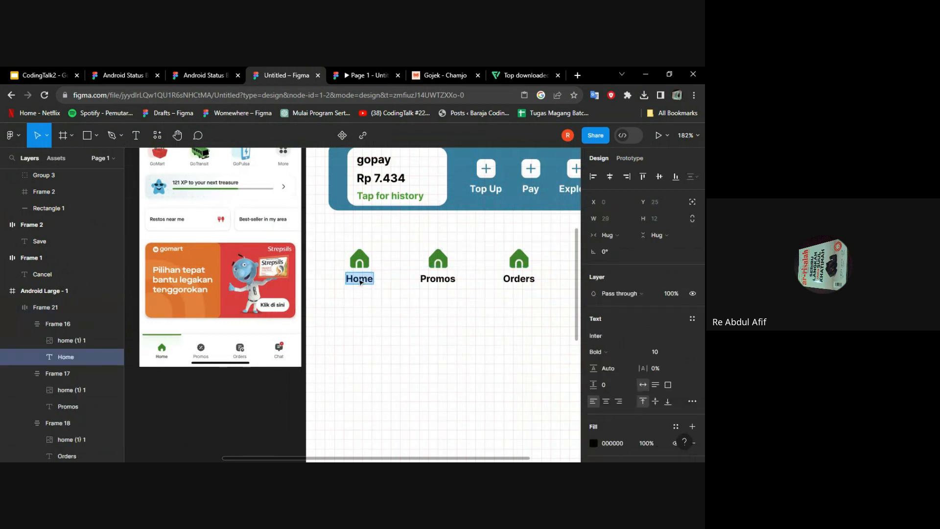
scroll(360, 283, "up", 3)
type("GoRide")
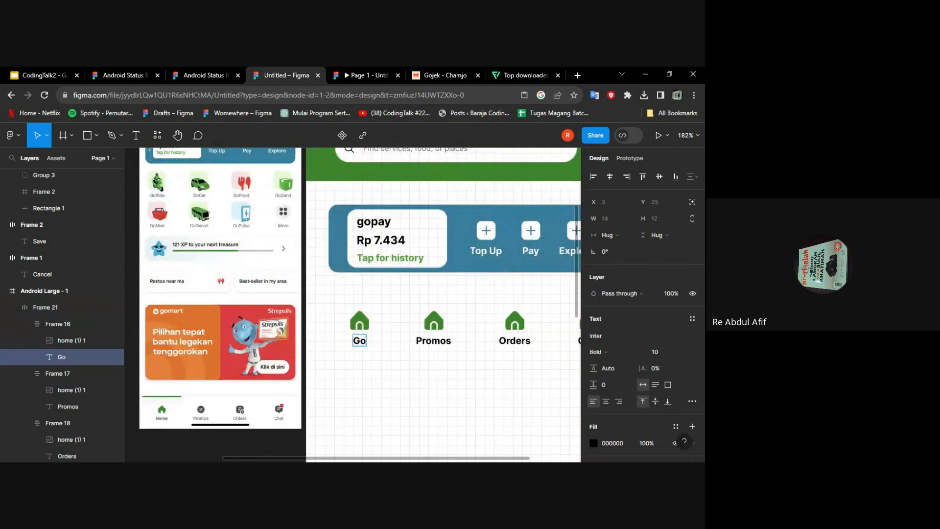
Step: Change the second label in the duplicated row to "GoCar", with a capital C
double_click(438, 338)
type("Gocar")
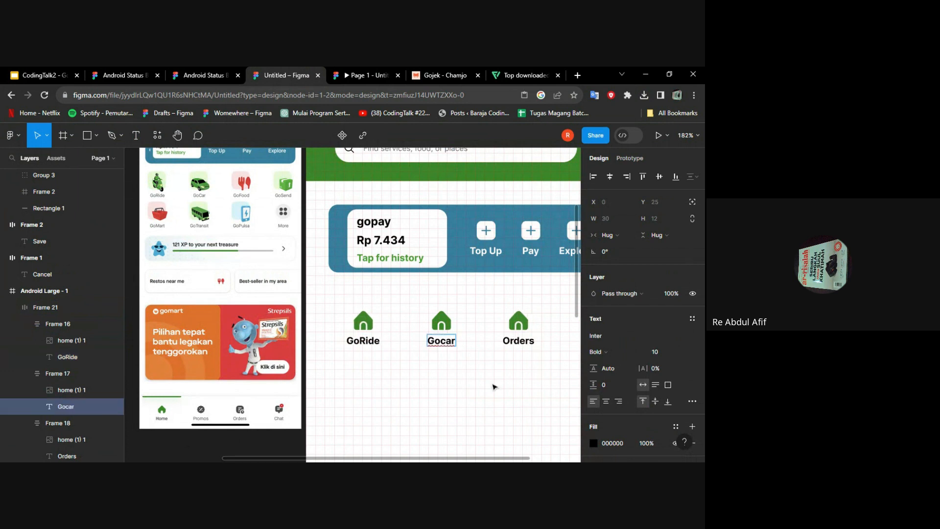
key("Escape")
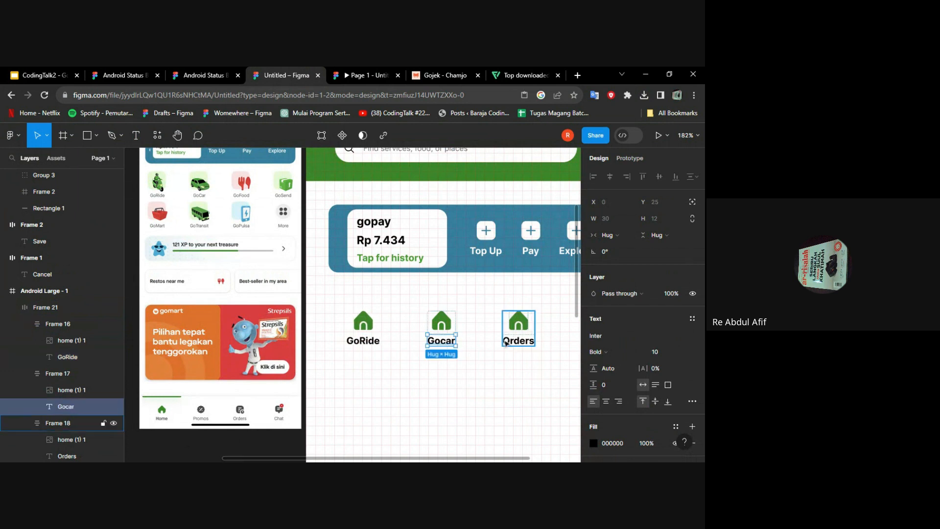
left_click(520, 343)
left_click(448, 344)
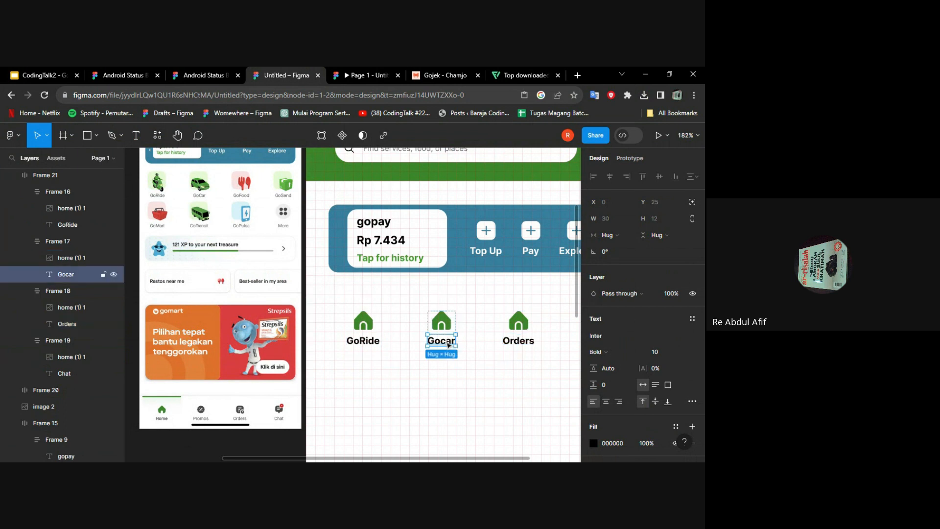
double_click(449, 344)
key("BackSpace")
type("C")
key("Escape")
Step: Change the duplicated row's third label to "GoFood" and its fourth label to "GoSend", leaving nothing selected
left_click(520, 340)
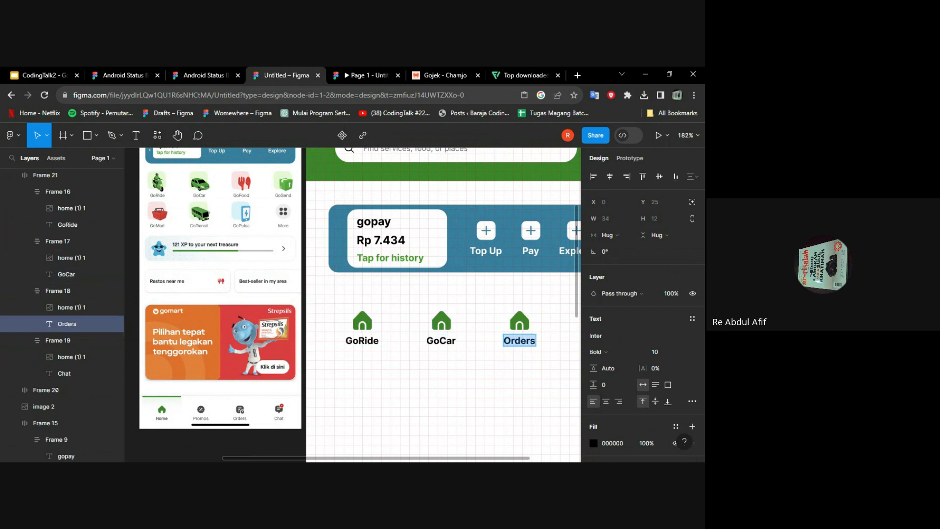
type("GoFood")
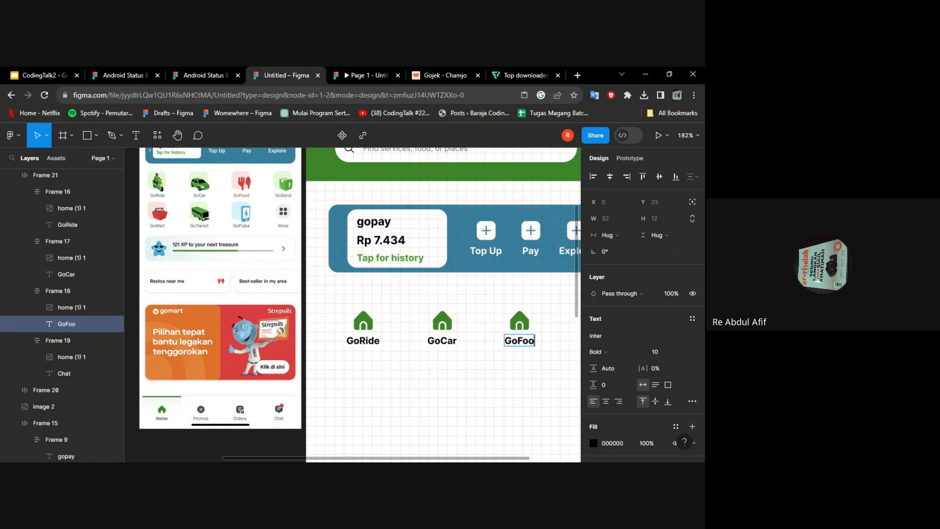
scroll(411, 304, "right", 2)
scroll(525, 343, "right", 1)
double_click(471, 341)
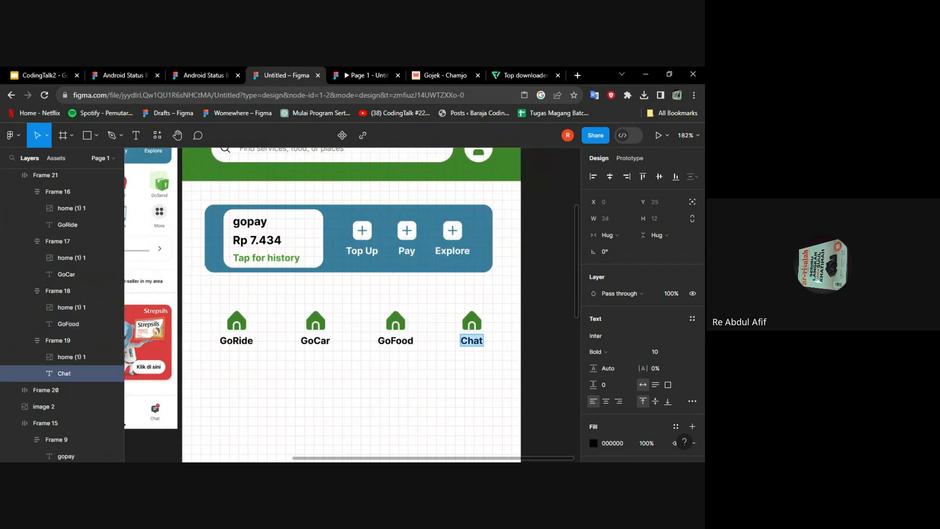
type("GoSend")
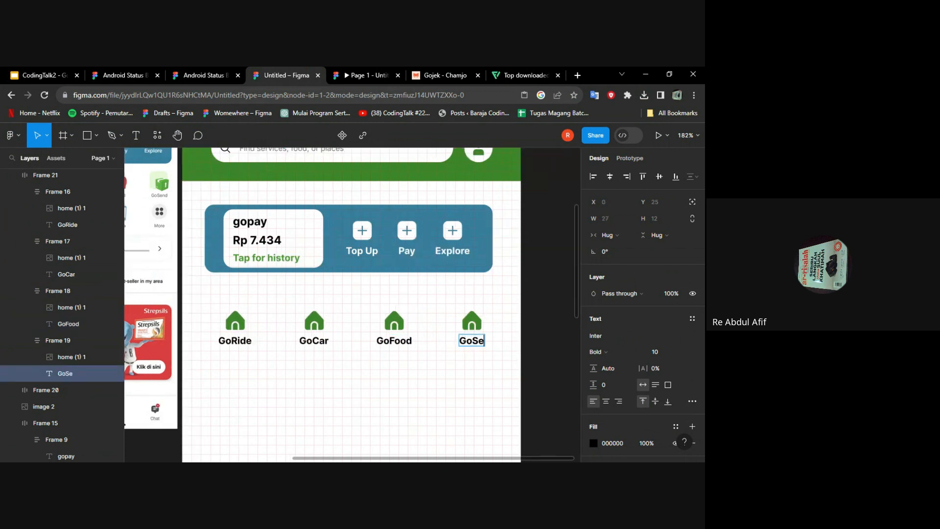
key("Escape")
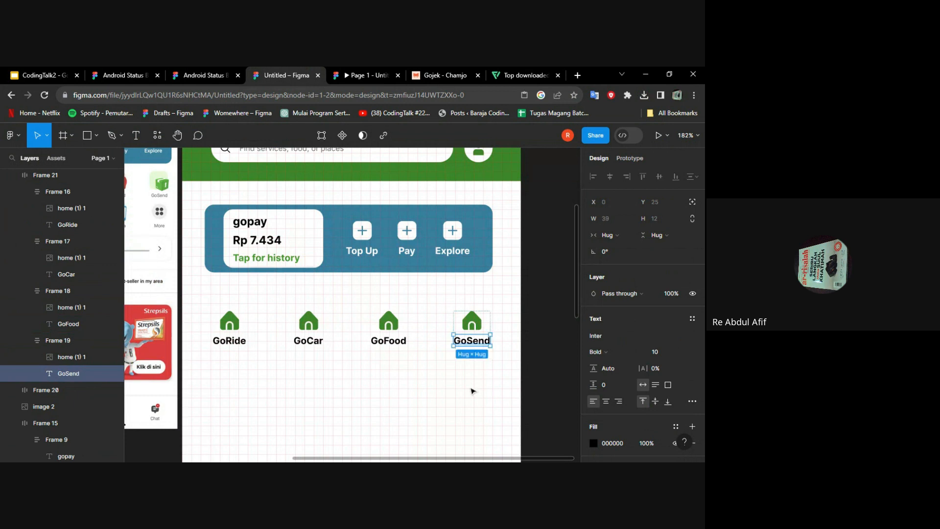
left_click(374, 349)
scroll(340, 366, "left", 2)
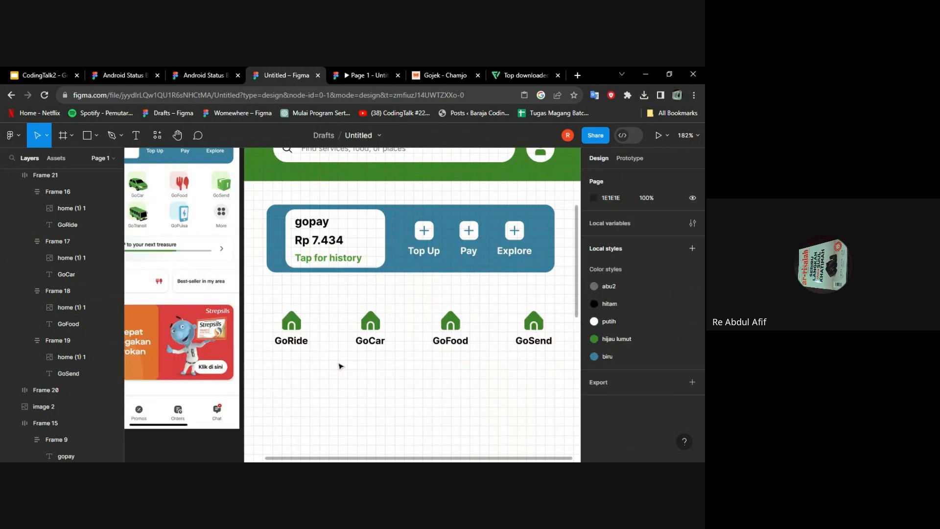
scroll(345, 321, "down", 3)
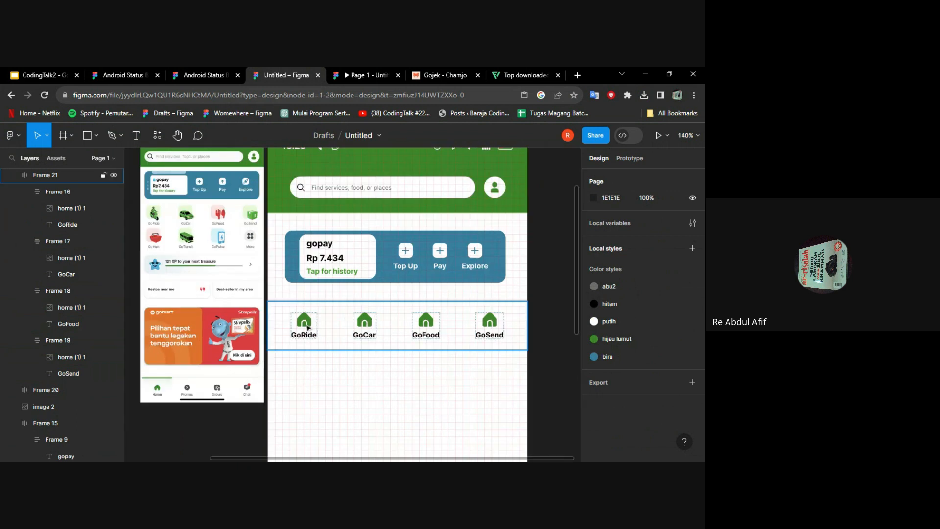
double_click(305, 326)
left_click(360, 328, "shift")
left_click(425, 326, "shift")
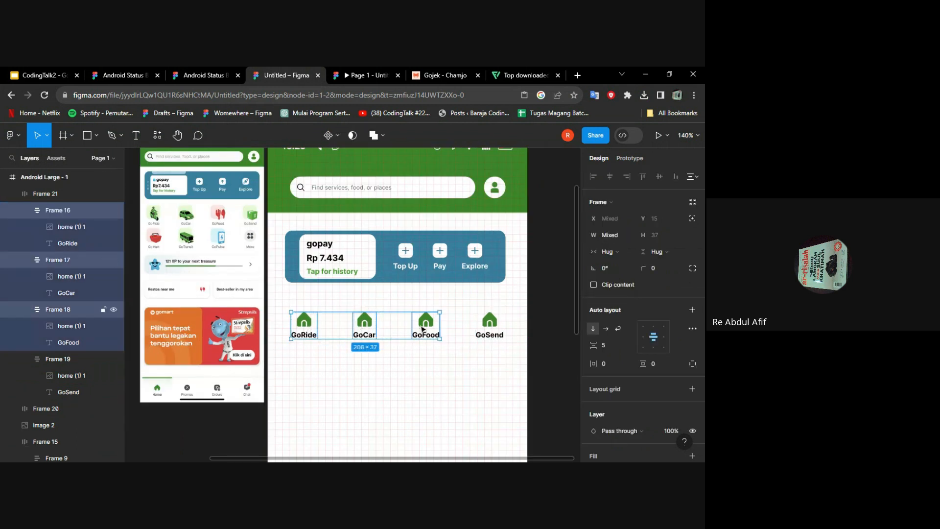
left_click(489, 328, "shift")
key("shift+a")
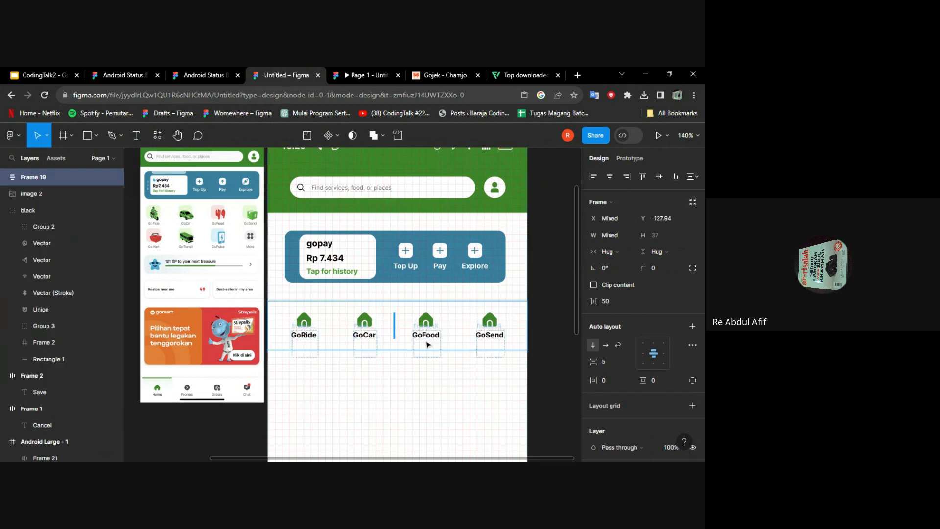
left_click_drag(428, 342, 427, 326)
left_click(397, 394)
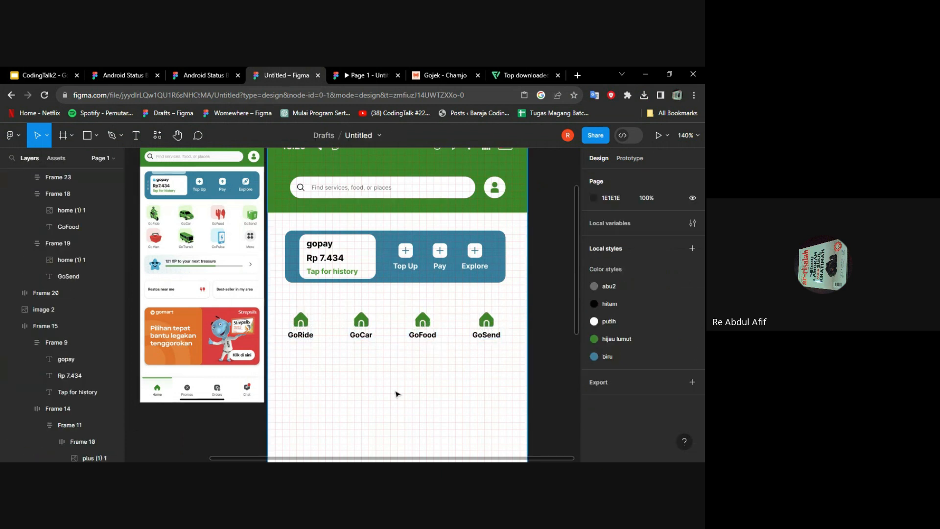
key("ctrl+z")
key("ctrl+z")
left_click(378, 384)
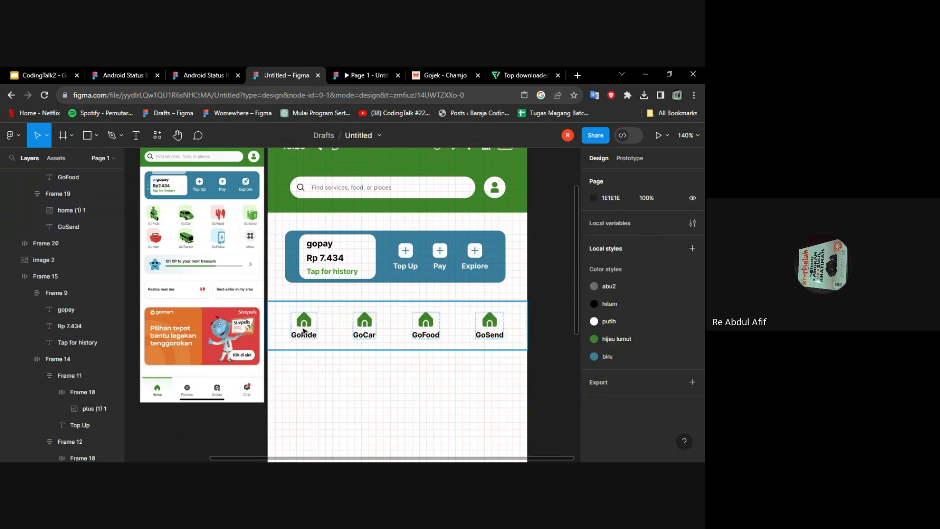
Step: Wrap the GoRide, GoCar, GoFood and GoSend items together in a new auto layout frame
left_click(304, 332)
left_click(365, 328, "shift")
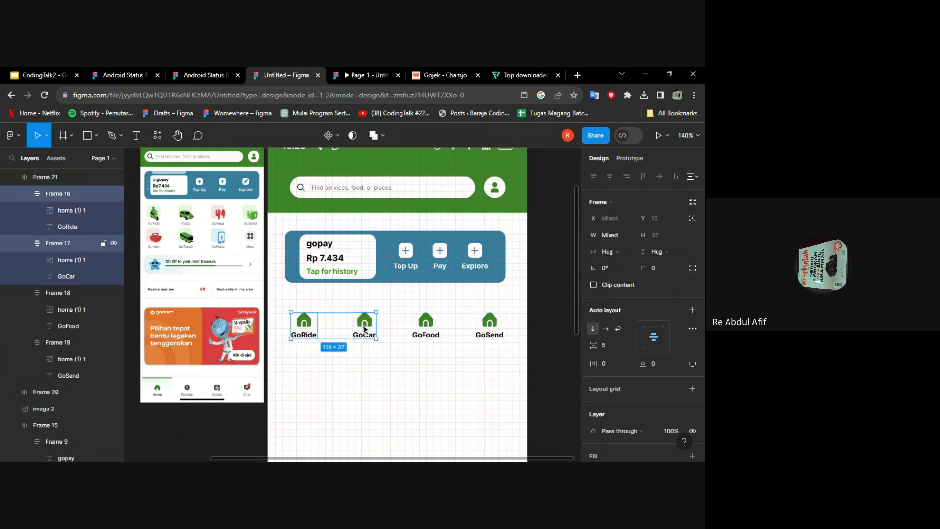
left_click(430, 329, "shift")
left_click(487, 332, "shift")
right_click(486, 332)
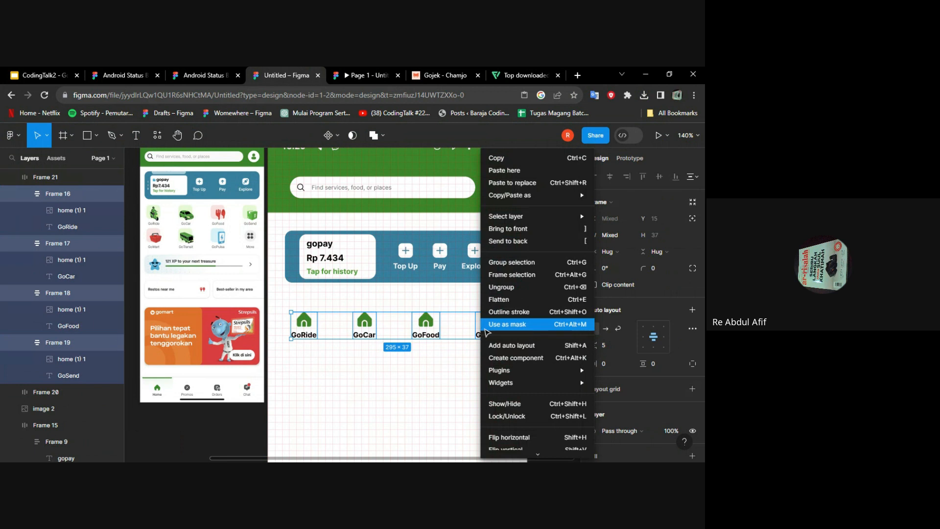
left_click(510, 346)
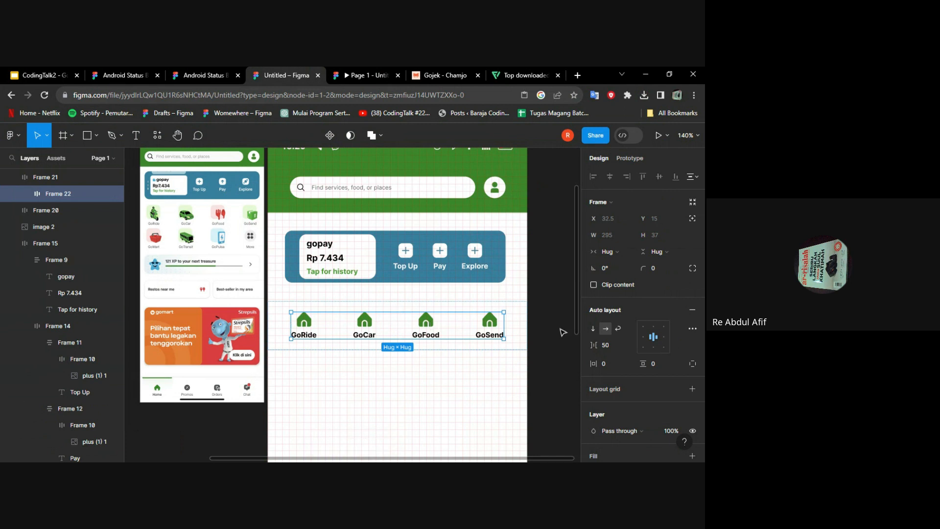
Step: Duplicate the row of four services inside its parent frame and set that frame's auto layout direction to vertical
left_click(593, 330)
key("ctrl+z")
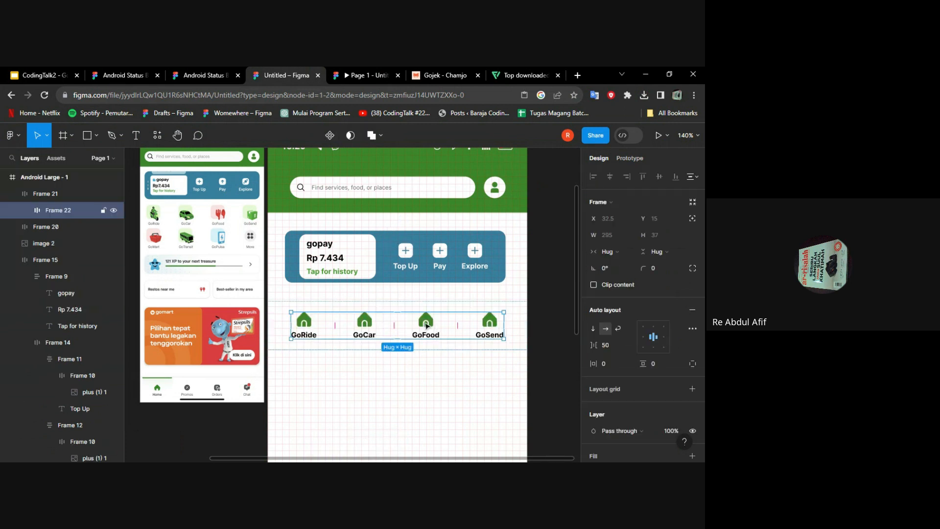
left_click_drag(427, 325, 430, 332)
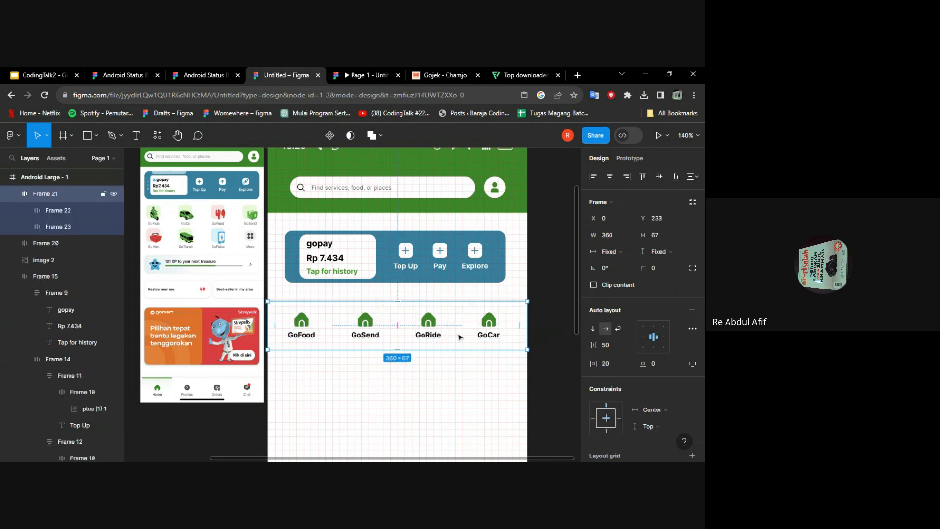
left_click(593, 328)
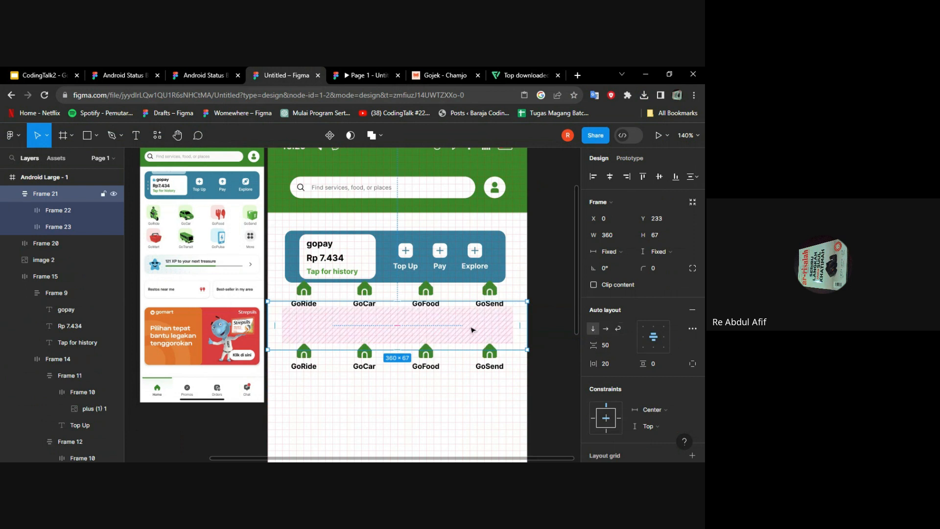
left_click(446, 382)
left_click(428, 338)
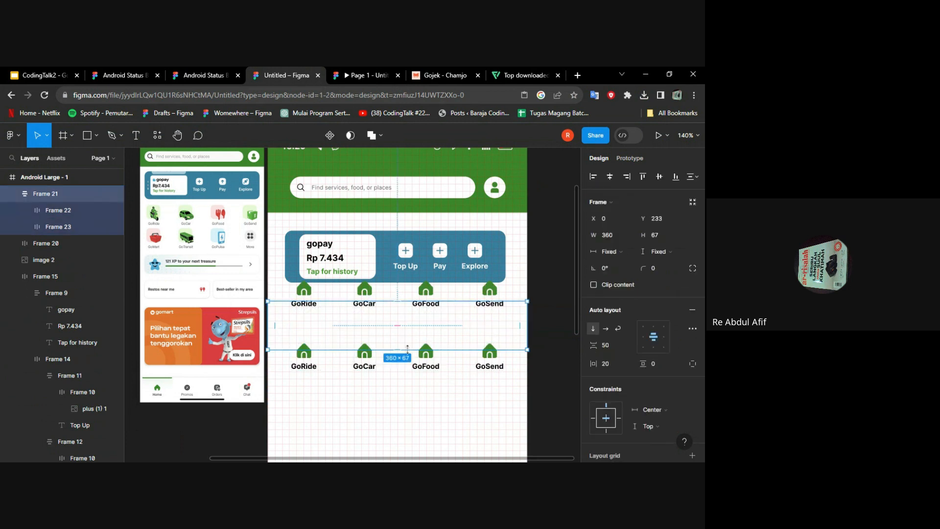
Step: Extend the services menu frame downward to a height of about 147 so it encloses both rows
left_click_drag(407, 349, 416, 411)
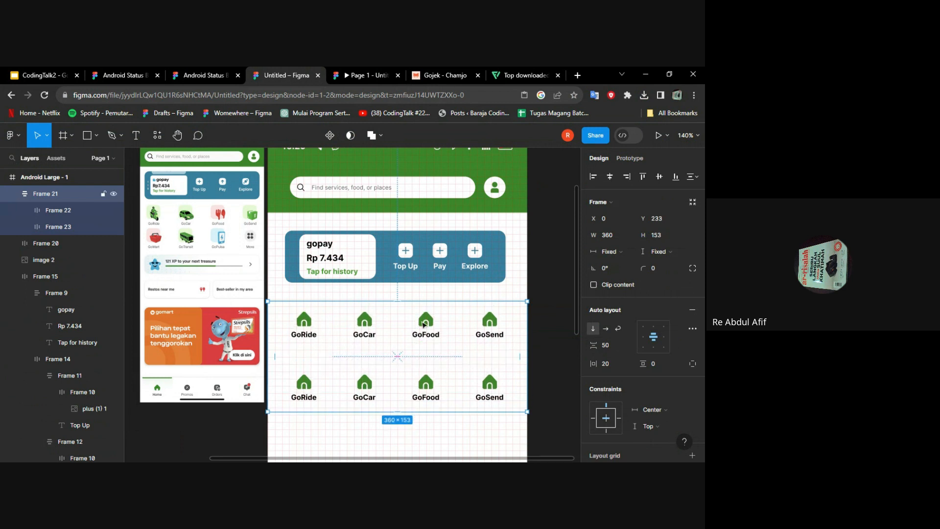
scroll(424, 325, "down", 2)
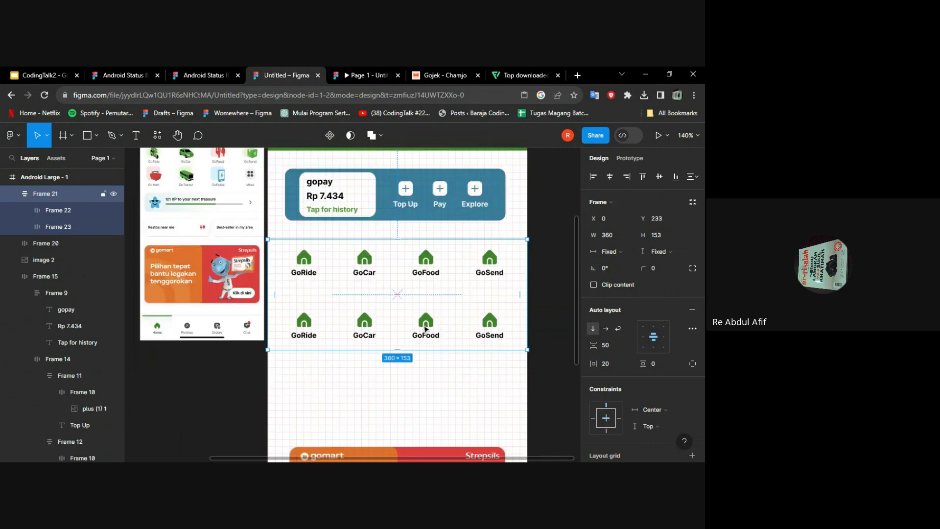
left_click_drag(429, 350, 438, 346)
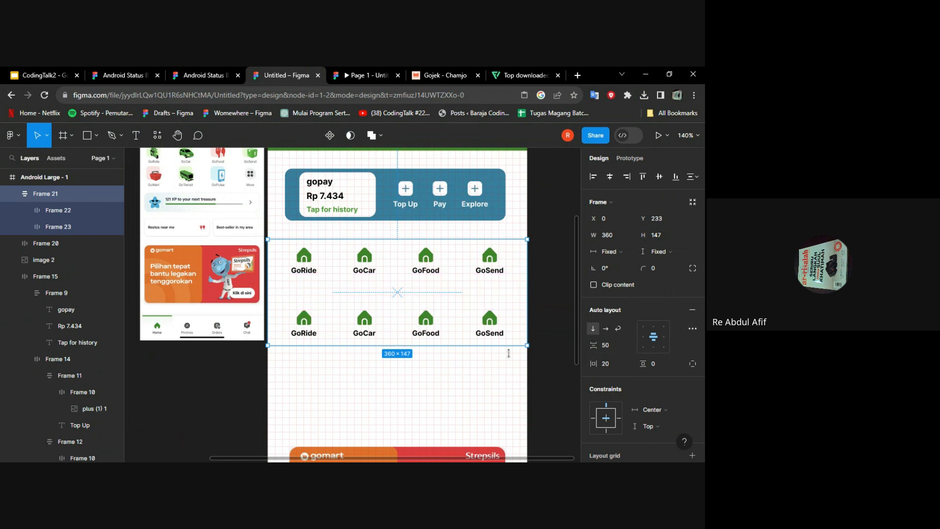
left_click(474, 366)
left_click(405, 338)
scroll(405, 338, "up", 2)
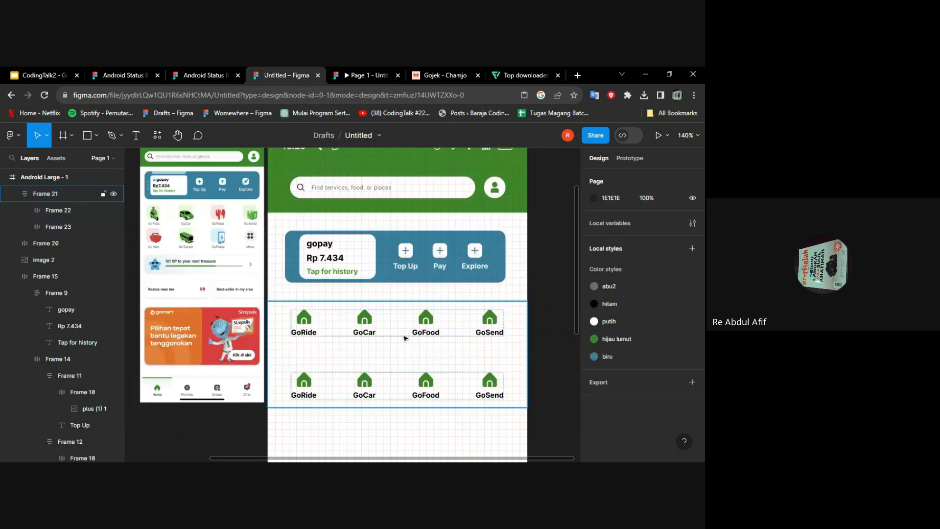
Step: Copy the "121 XP to your next treasure" banner from the reference as an image and place it, about 307 × 52, below the services menu
scroll(391, 306, "down", 2)
scroll(390, 293, "down", 5)
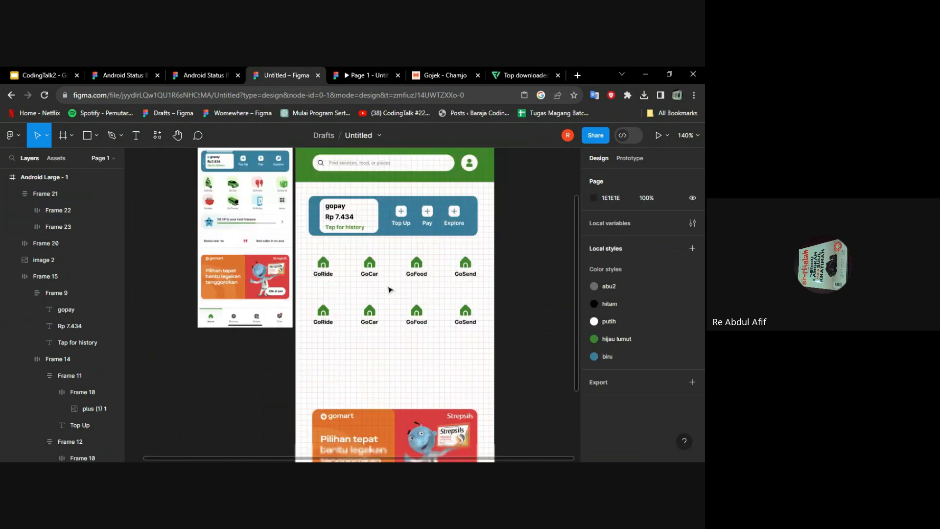
scroll(391, 289, "up", 5)
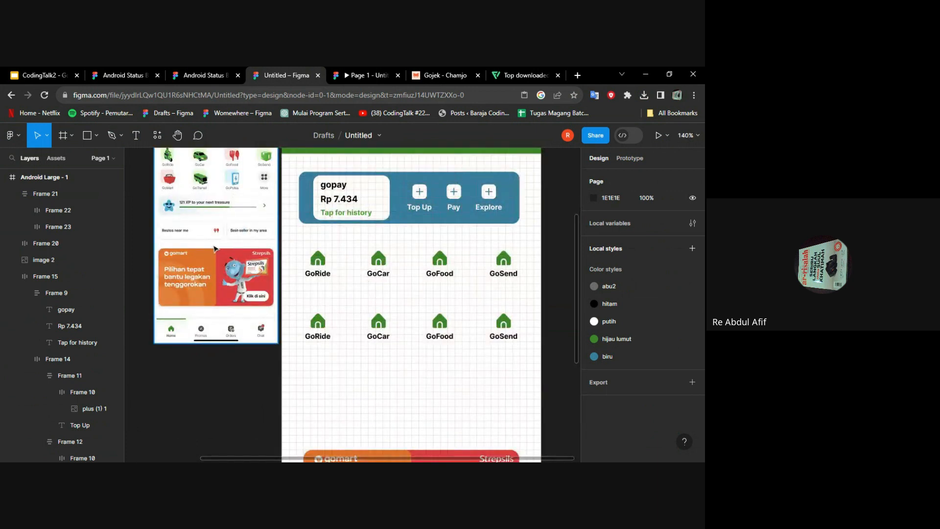
scroll(198, 212, "up", 7)
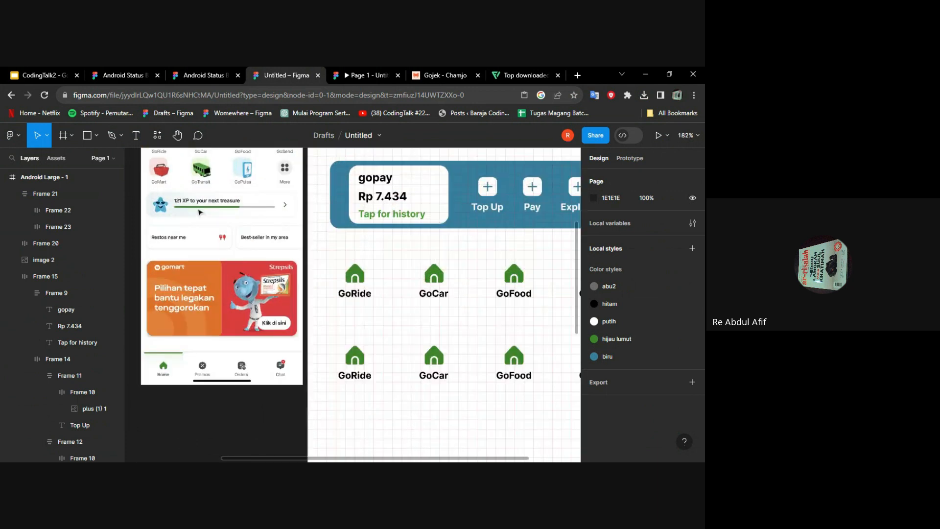
scroll(199, 212, "left", 3)
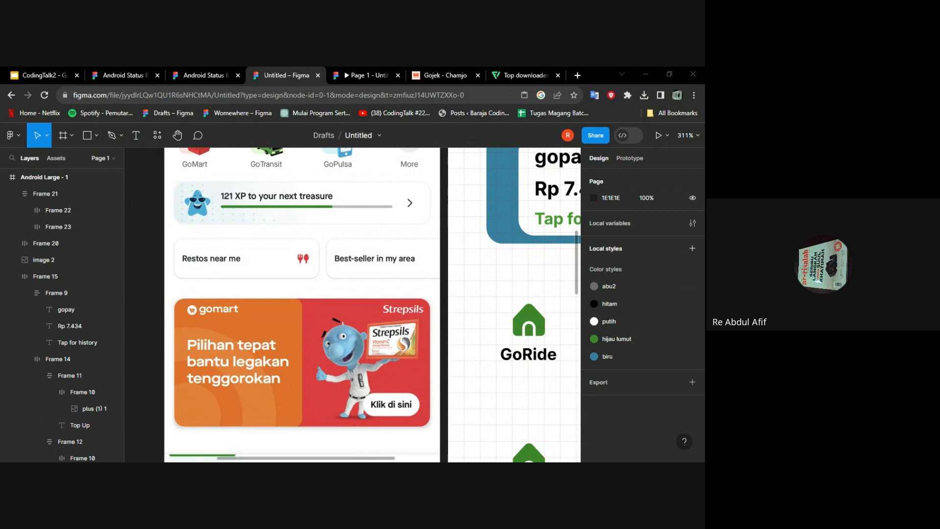
scroll(435, 229, "down", 10)
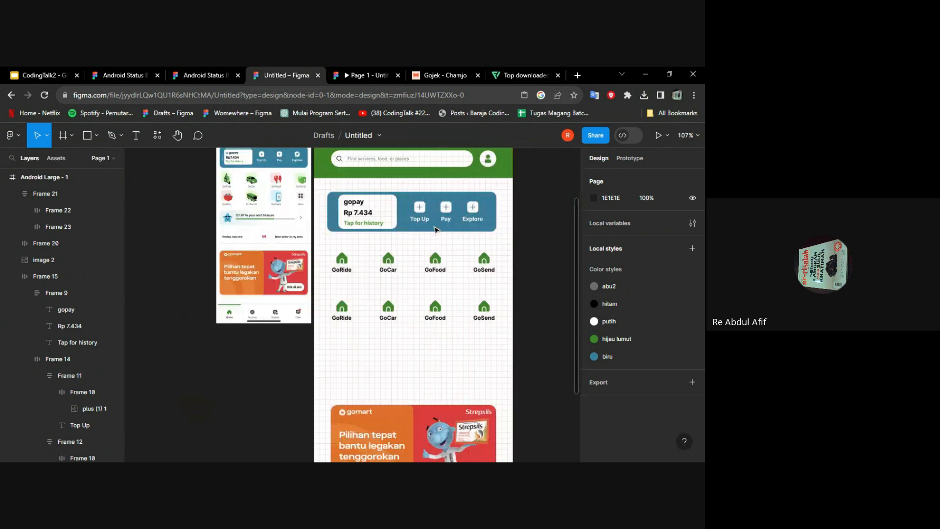
scroll(431, 255, "down", 3)
scroll(372, 243, "up", 2)
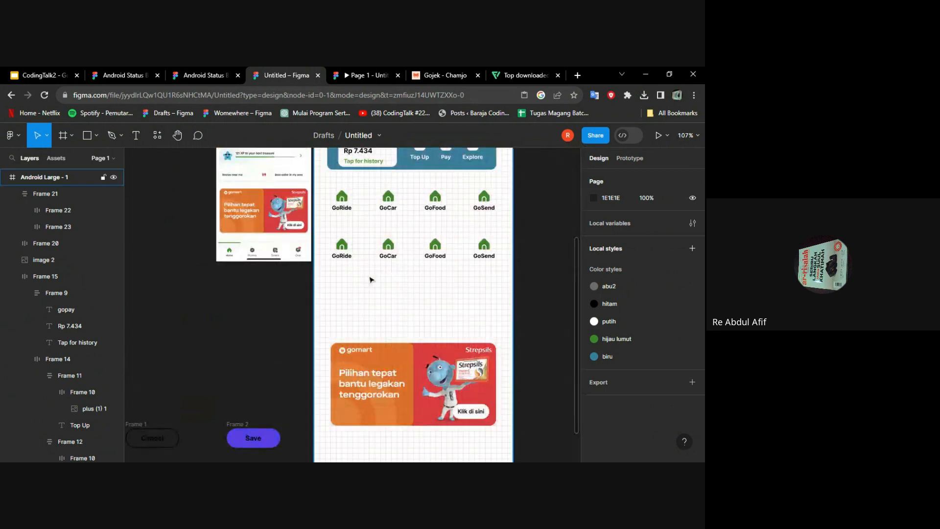
key("ctrl+v")
left_click_drag(231, 325, 357, 305)
left_click_drag(447, 293, 420, 289)
scroll(368, 255, "up", 2)
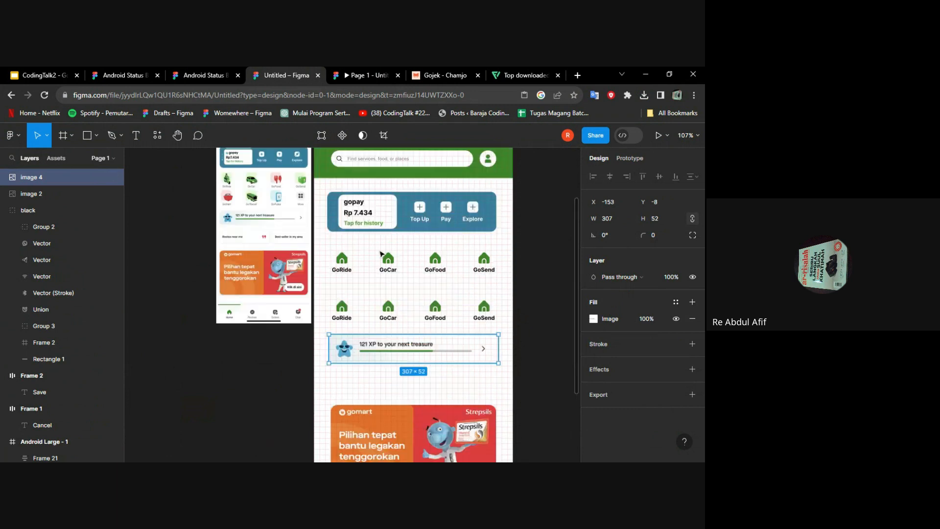
Step: Add the text "Restos near me" between the treasure banner and the gomart banner, at about X 45, Y 479
scroll(260, 232, "up", 5)
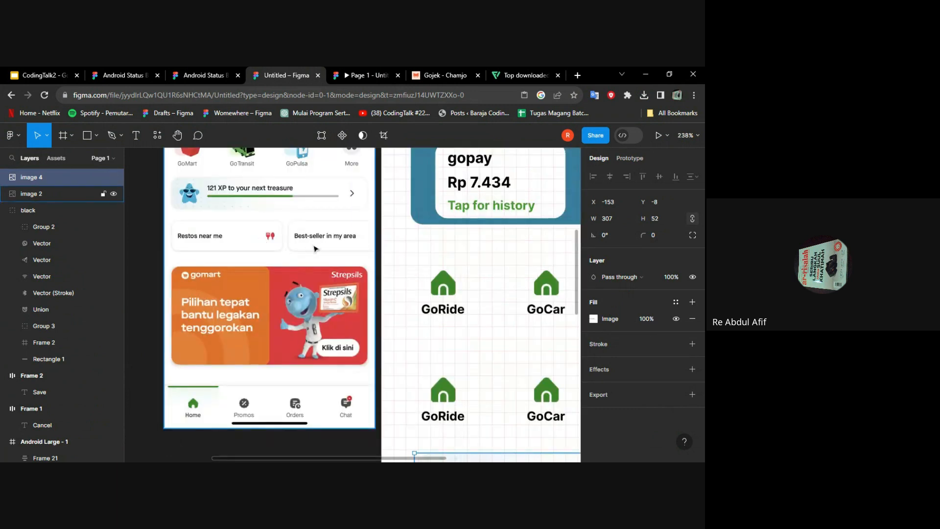
scroll(319, 248, "down", 3)
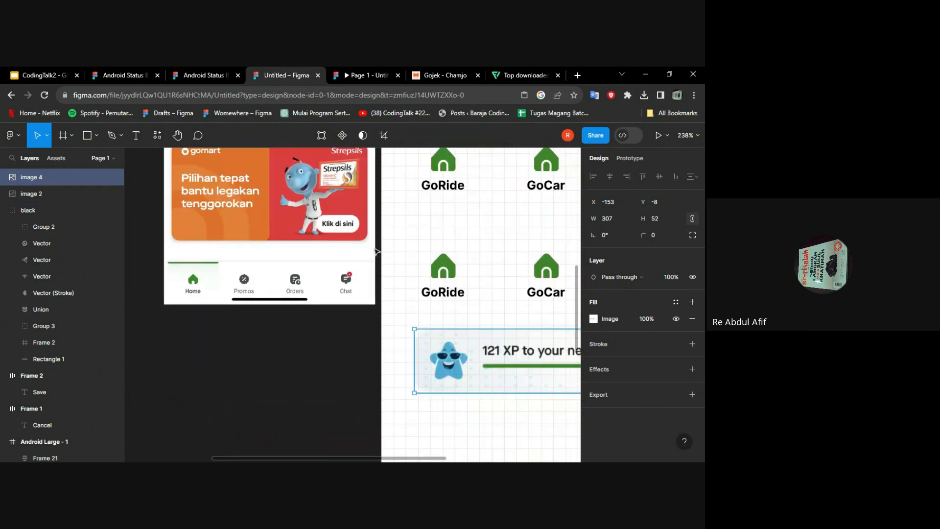
scroll(481, 360, "down", 3)
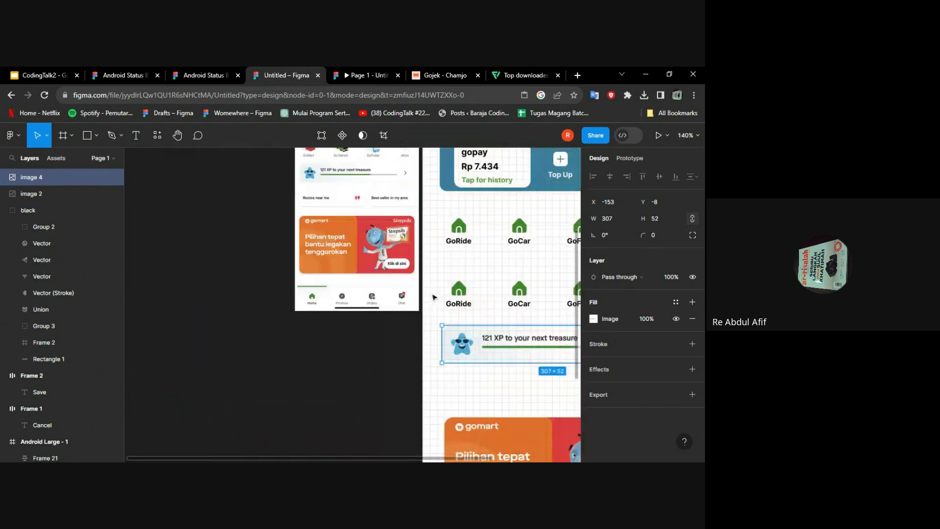
scroll(318, 204, "up", 5)
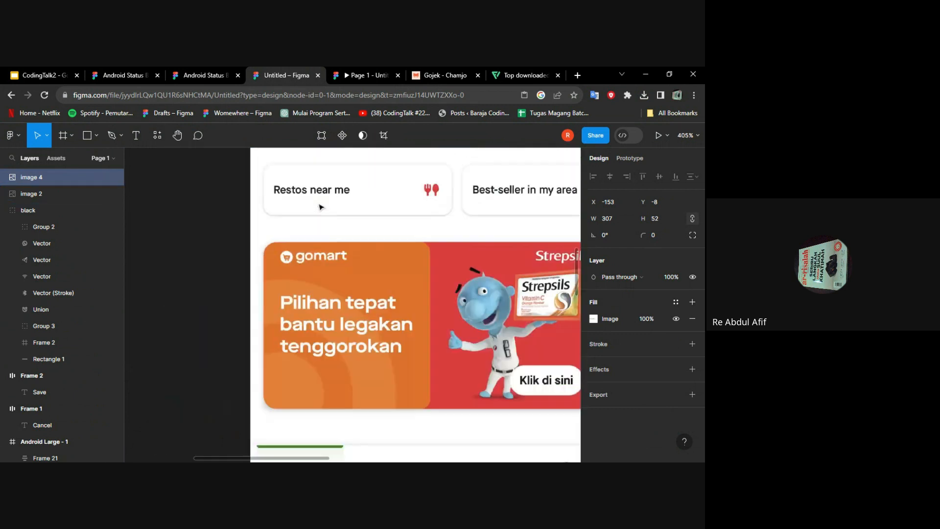
scroll(307, 197, "down", 3)
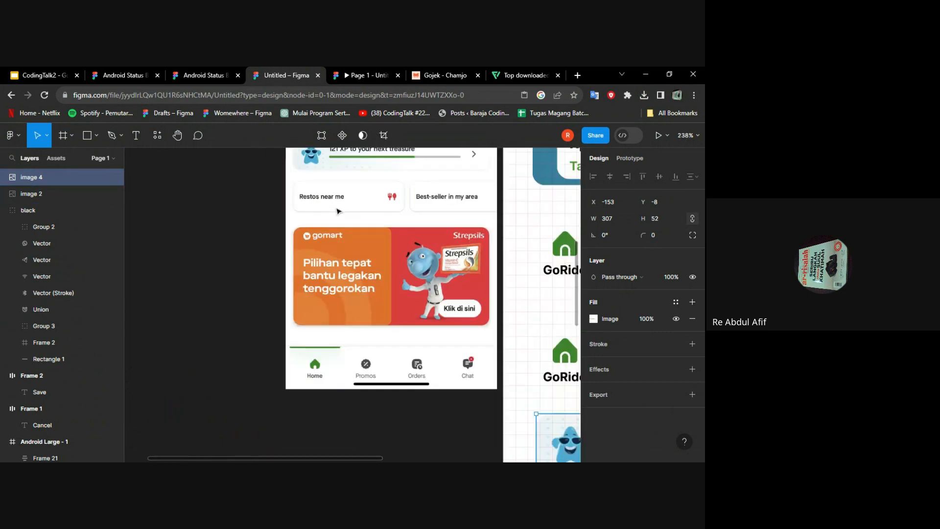
scroll(307, 197, "right", 3)
left_click(137, 136)
scroll(423, 283, "down", 3)
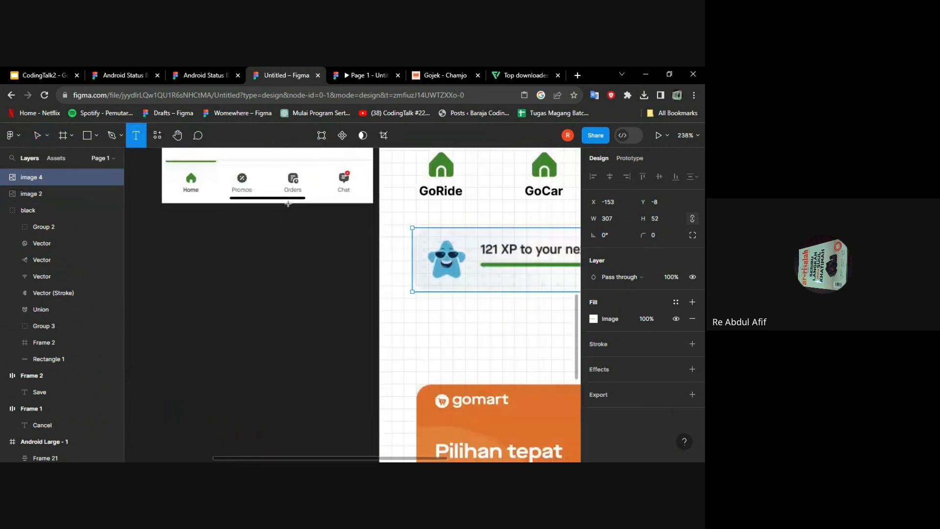
scroll(424, 282, "down", 3)
type("Retos")
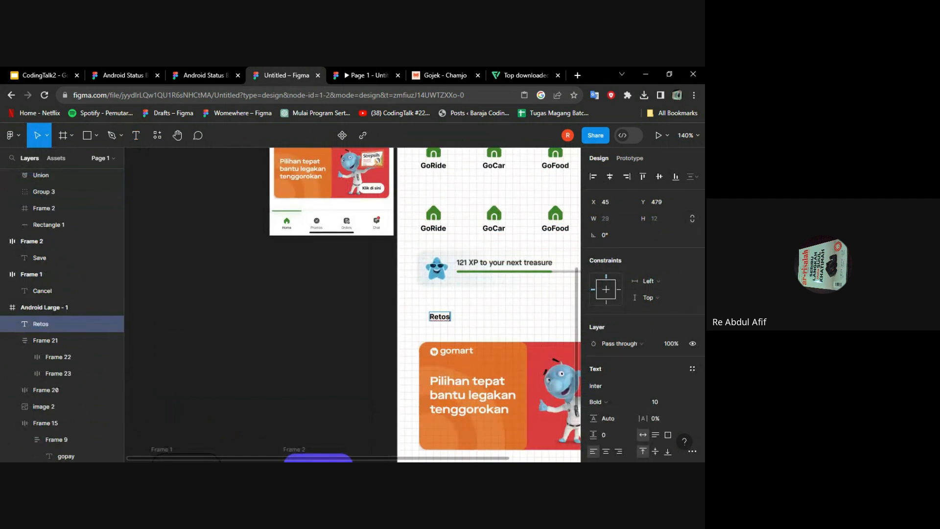
scroll(472, 318, "up", 4)
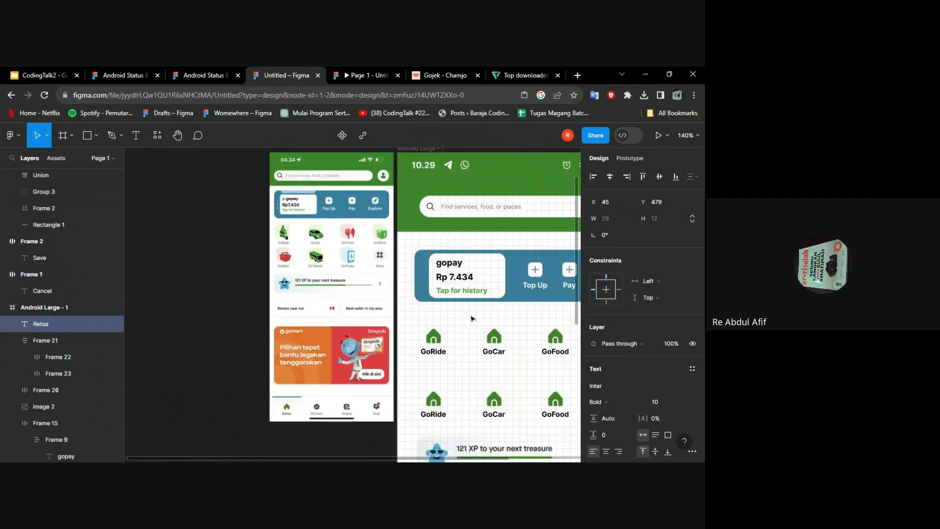
scroll(471, 318, "down", 3)
key("BackSpace")
key("BackSpace")
key("BackSpace")
type("stos near me")
key("Escape")
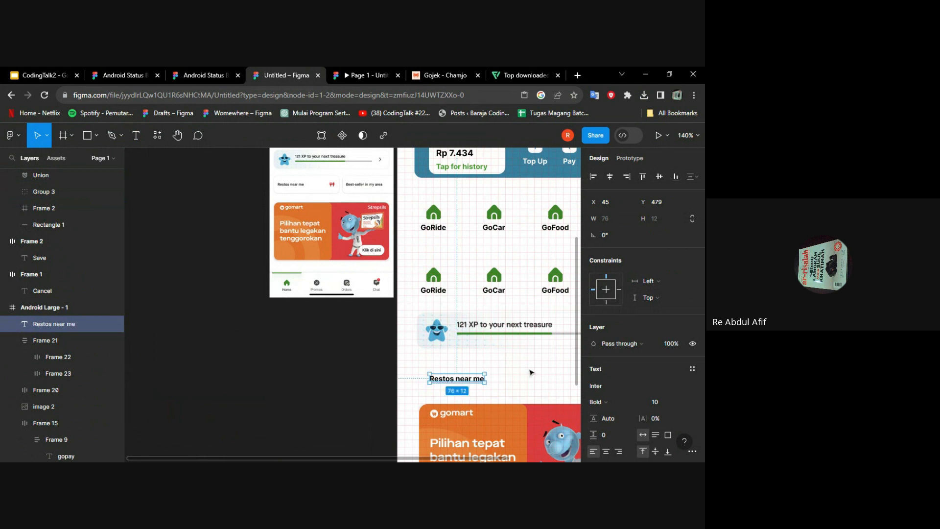
Step: Duplicate the home icon from the second services row and place the copy just after the "Restos near me" text
left_click(522, 365)
double_click(439, 281)
double_click(440, 281)
left_click_drag(438, 280, 499, 381)
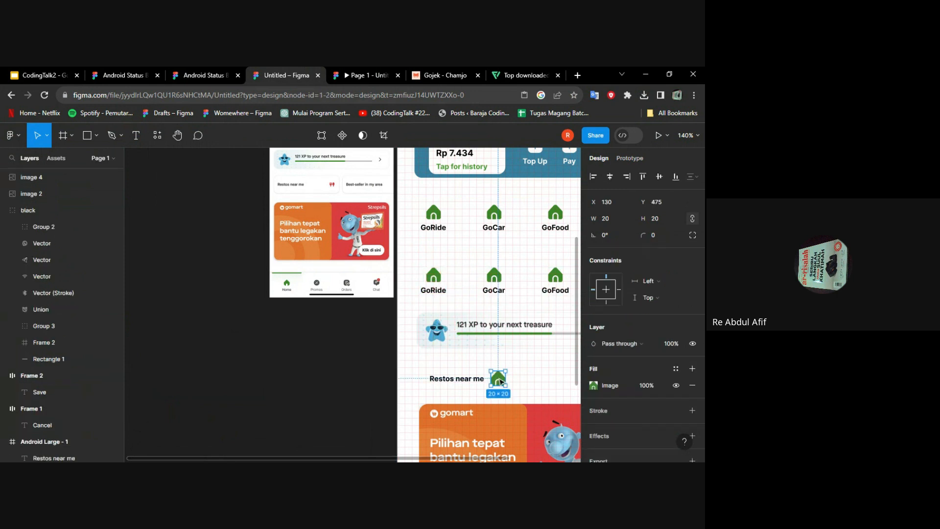
Step: Place a copy of the "Restos near me" text beside the home icon and change it to "Best-seller in my areas"
scroll(500, 383, "right", 3)
left_click(479, 389)
left_click_drag(335, 380, 431, 380)
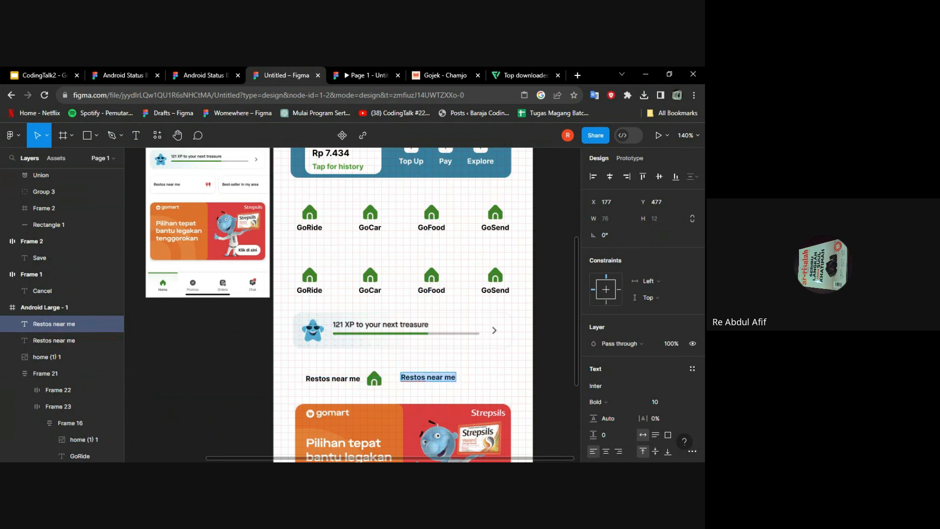
type("Best")
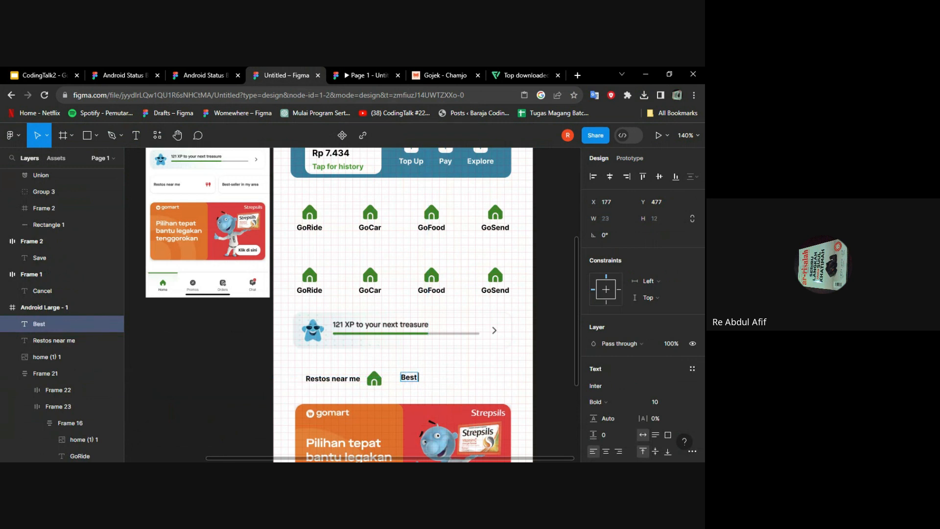
type("-seller in my areas")
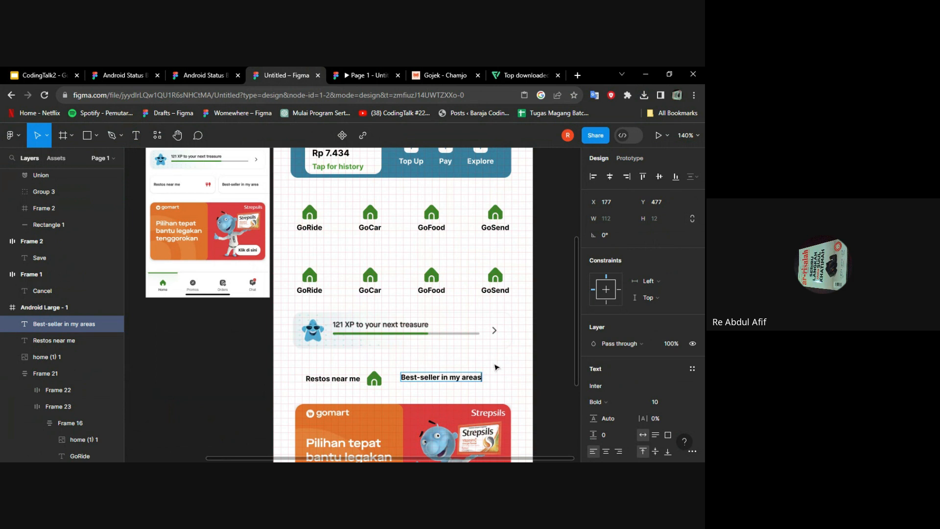
key("Escape")
Step: Wrap the "Restos near me" text and its home icon in an auto layout frame and move it up to Y 469
scroll(496, 369, "down", 2)
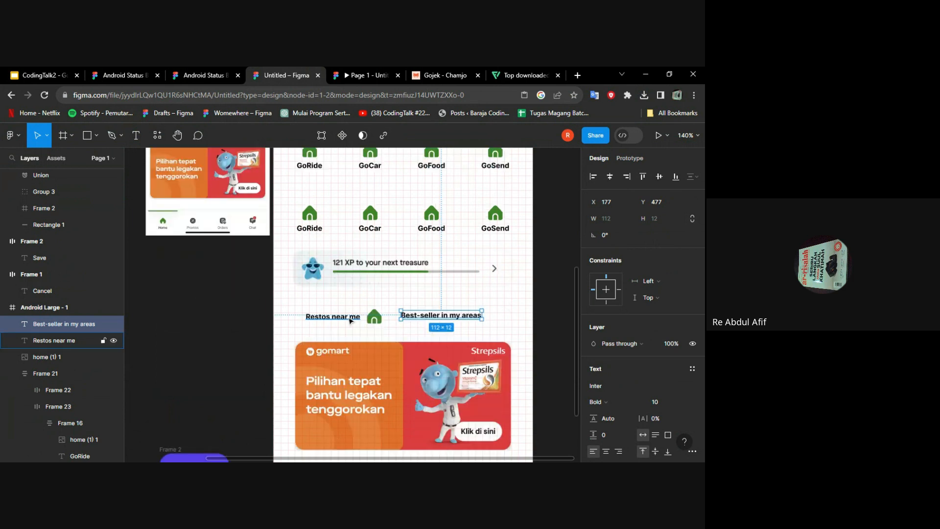
left_click(353, 320)
left_click(375, 317, "shift")
right_click(372, 322)
left_click(386, 344)
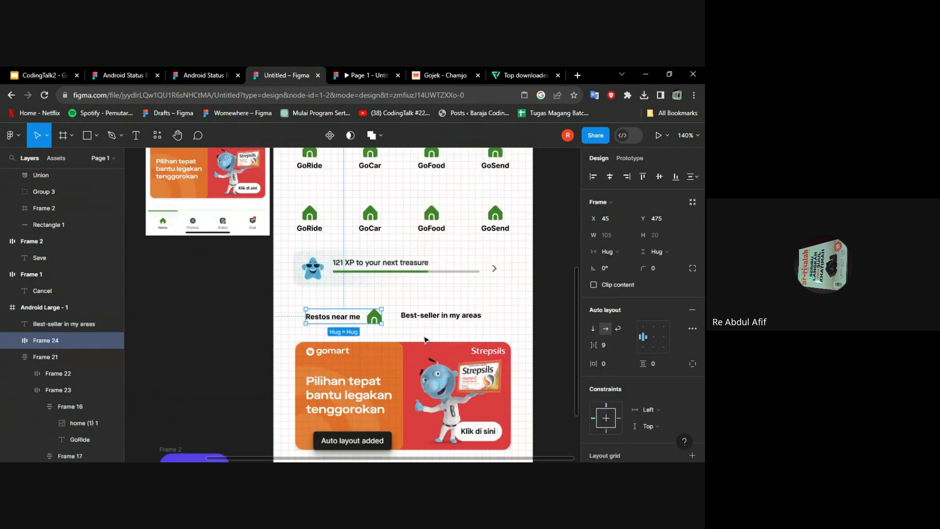
left_click_drag(342, 317, 342, 314)
scroll(256, 256, "up", 2)
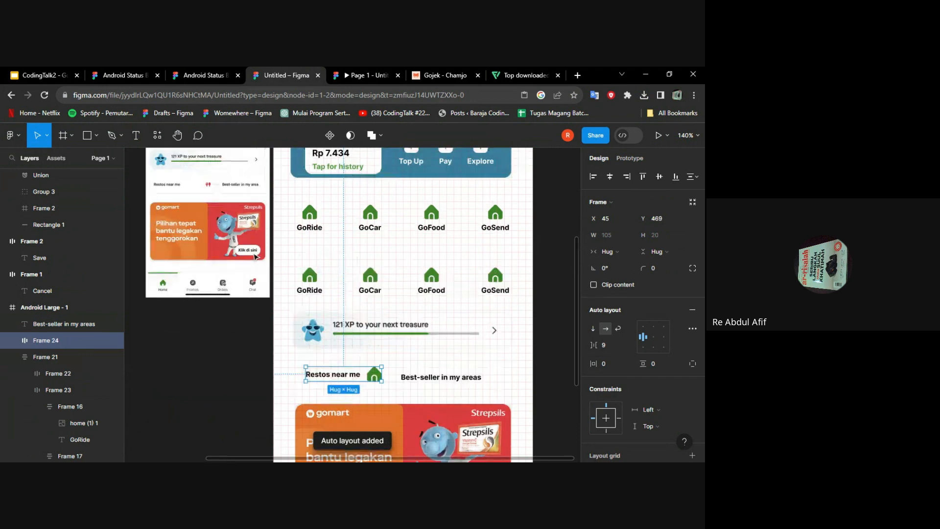
scroll(343, 294, "down", 2)
scroll(353, 304, "up", 2)
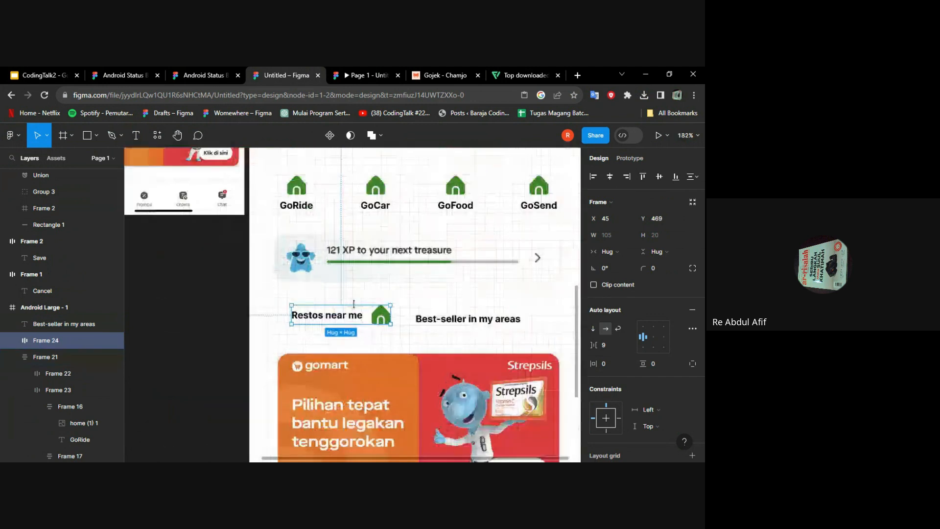
Step: Fill the "Restos near me" frame with the putih colour style
scroll(624, 348, "down", 3)
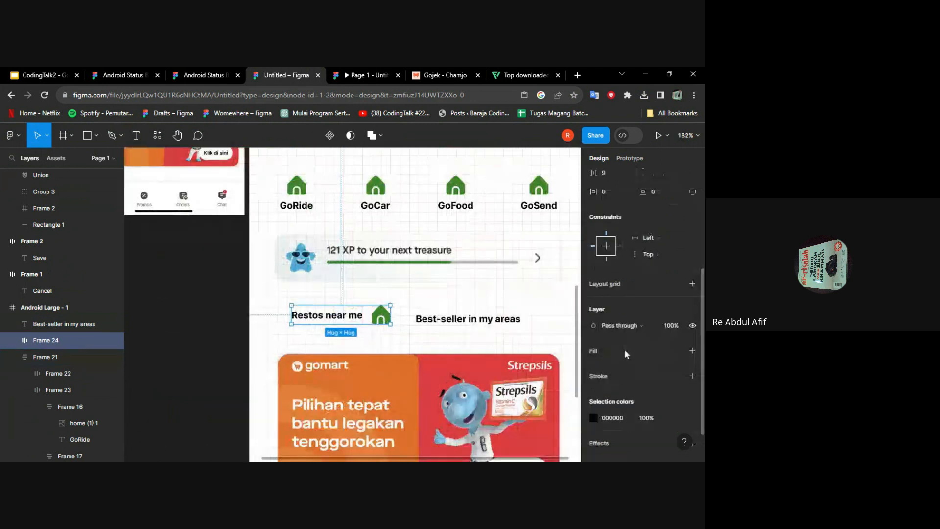
left_click(693, 351)
left_click(676, 350)
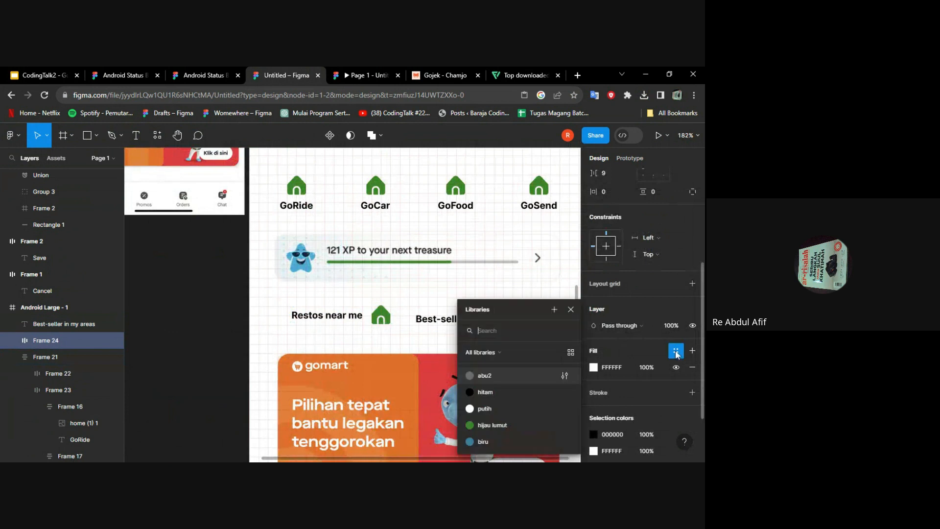
left_click(513, 414)
Step: Set the "Restos near me" frame's horizontal padding to 10 and vertical padding to 5
scroll(613, 289, "up", 3)
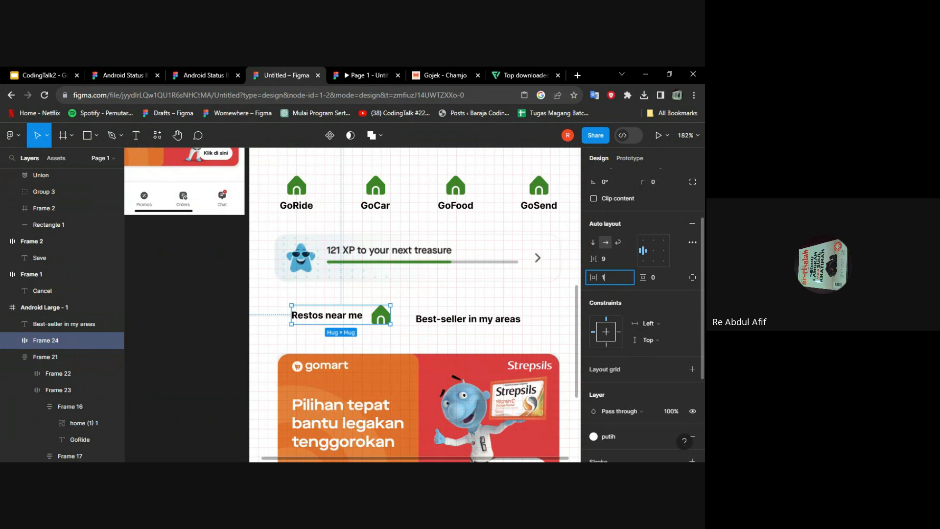
left_click(659, 280)
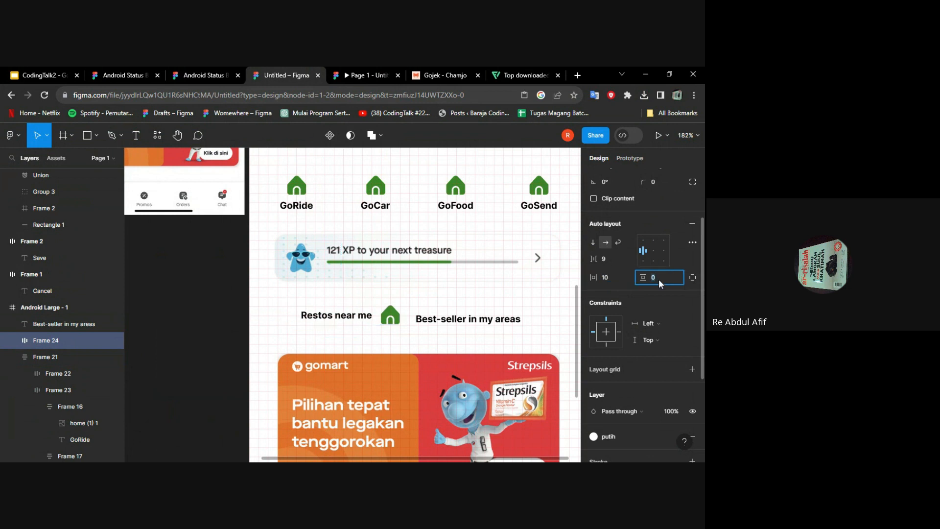
type("5")
key("Return")
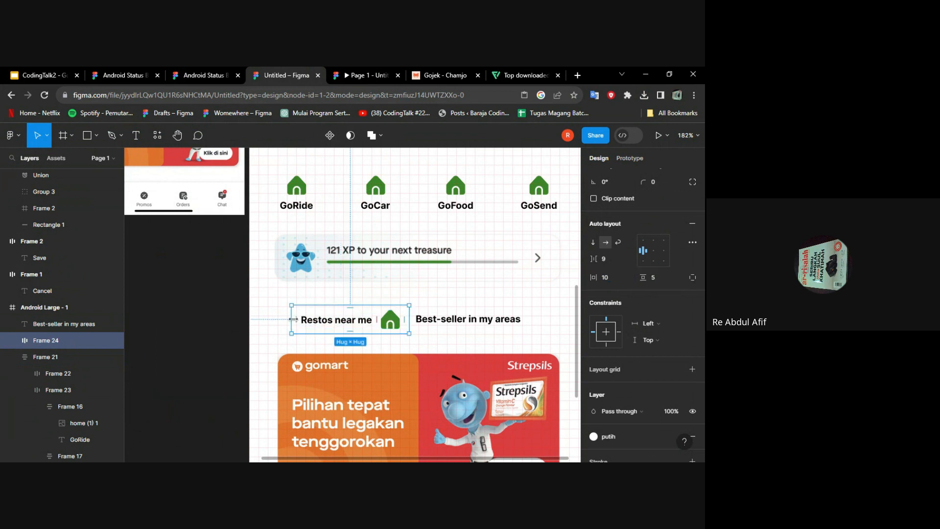
Step: Extend the "Restos near me" frame leftward to X 35 with a width of 135, and give it a corner radius of 10
left_click_drag(291, 319, 282, 320)
scroll(636, 255, "up", 3)
left_click(665, 267)
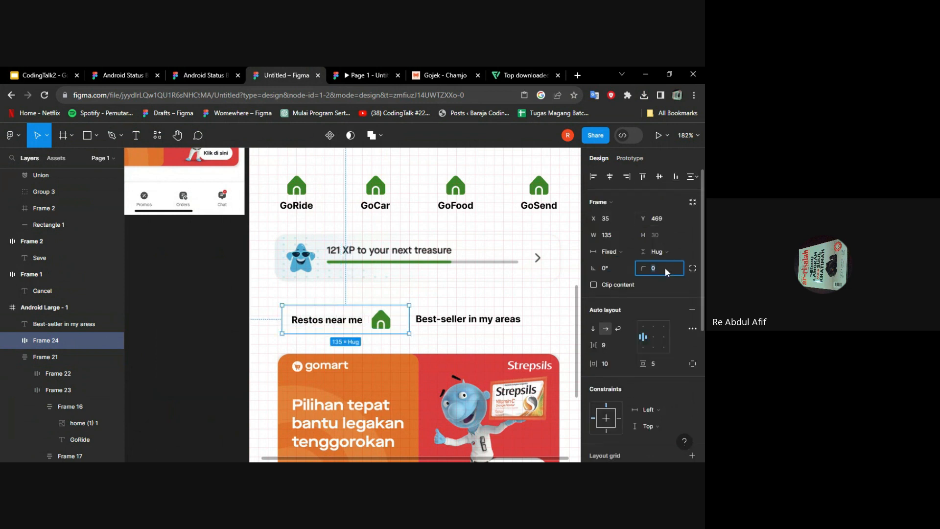
type("10")
Step: Add a black inside stroke of weight 2 to the "Restos near me" frame, comparing it with the reference card
scroll(652, 345, "down", 5)
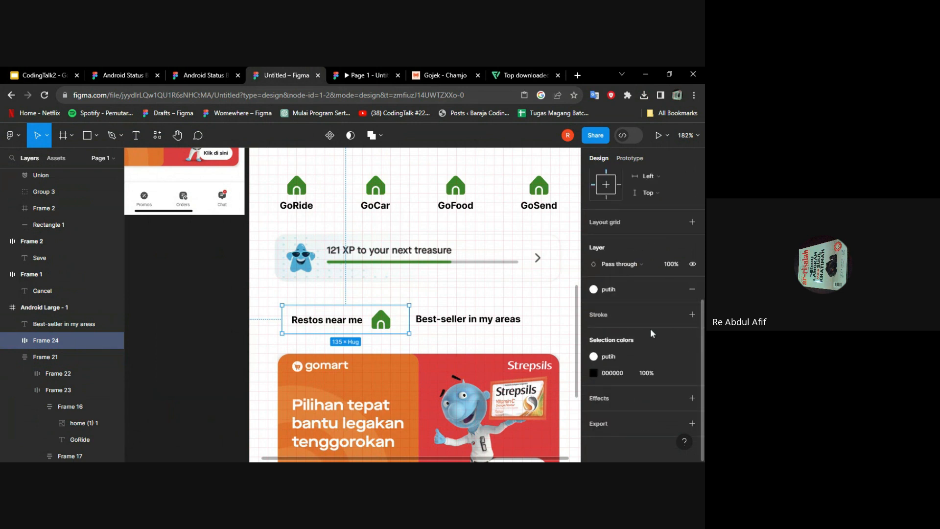
left_click(692, 314)
scroll(371, 294, "up", 3)
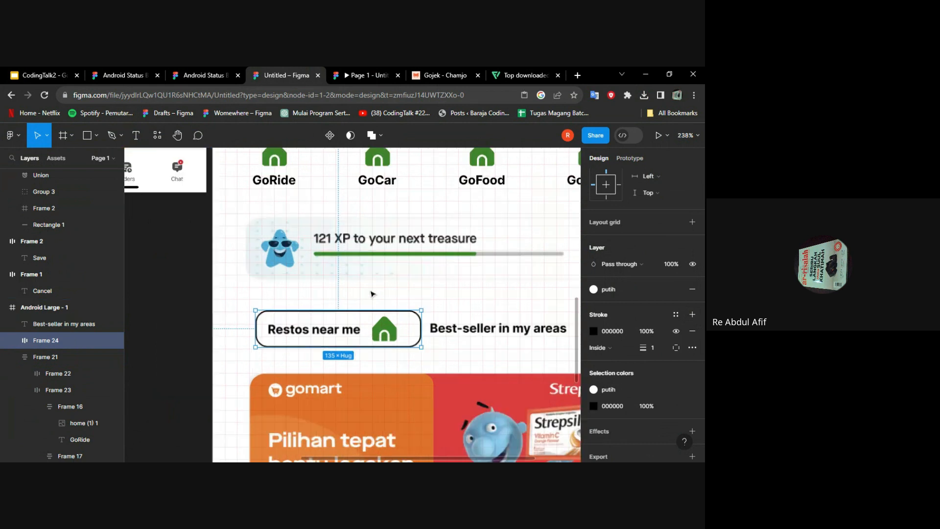
scroll(370, 294, "down", 3)
scroll(247, 300, "down", 5)
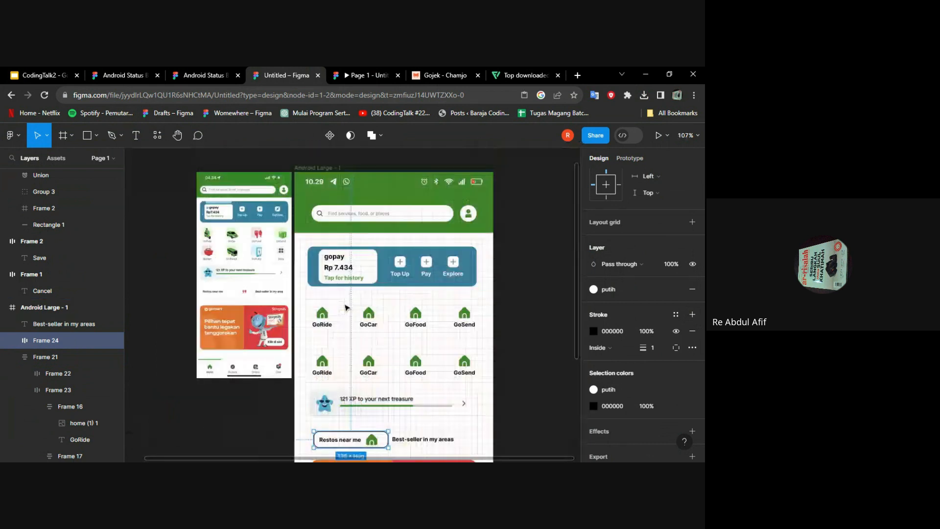
scroll(247, 300, "up", 8)
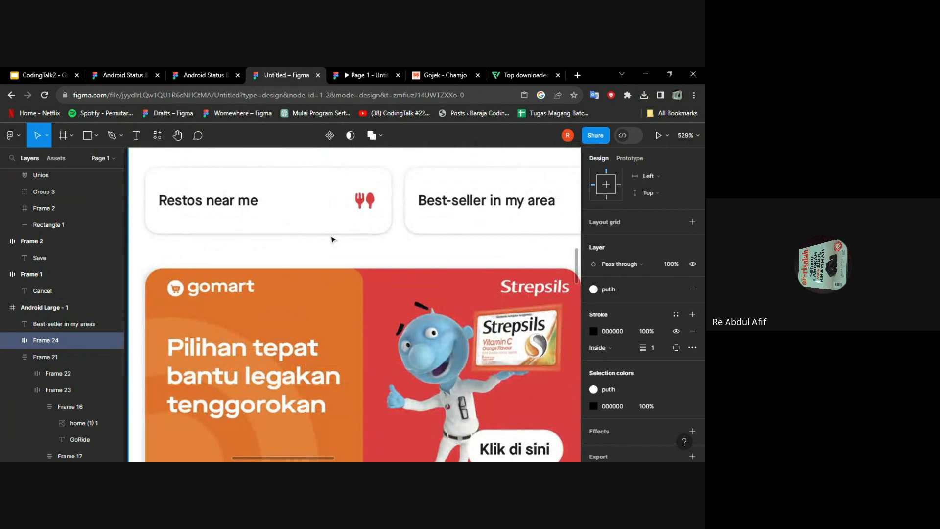
scroll(332, 239, "down", 6)
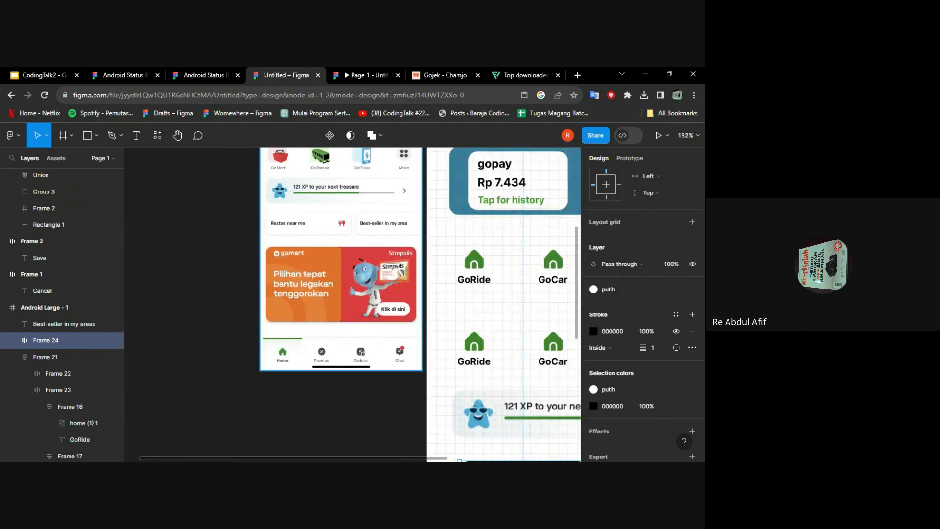
scroll(353, 303, "down", 4)
scroll(352, 303, "right", 3)
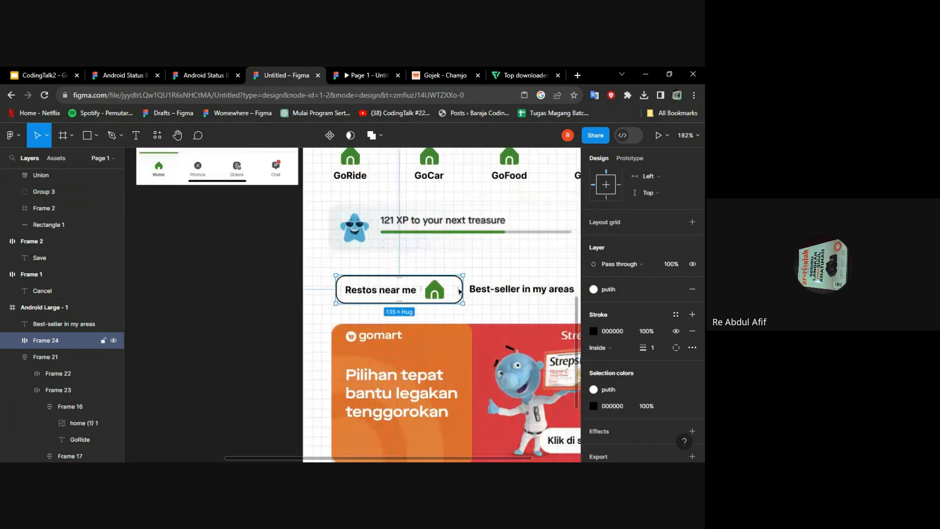
key("shift+2")
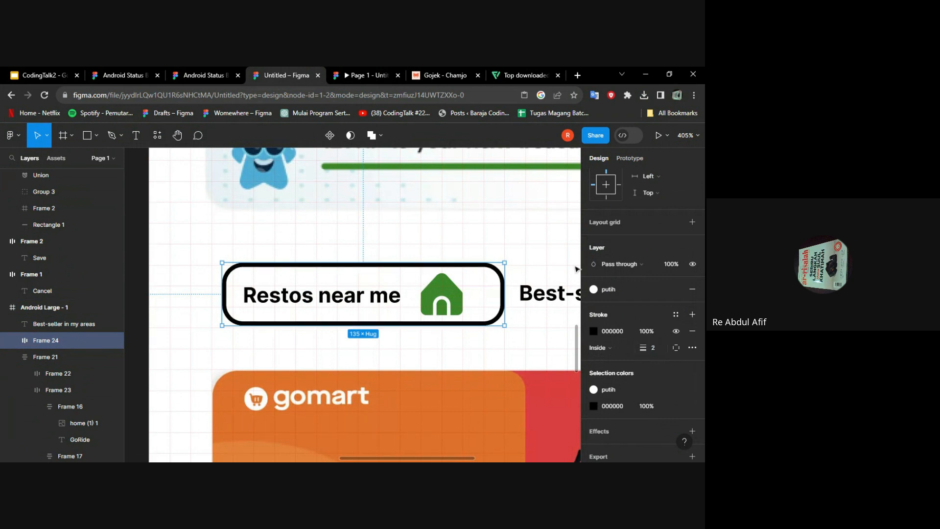
left_click(576, 267)
left_click(492, 271)
scroll(681, 378, "down", 5)
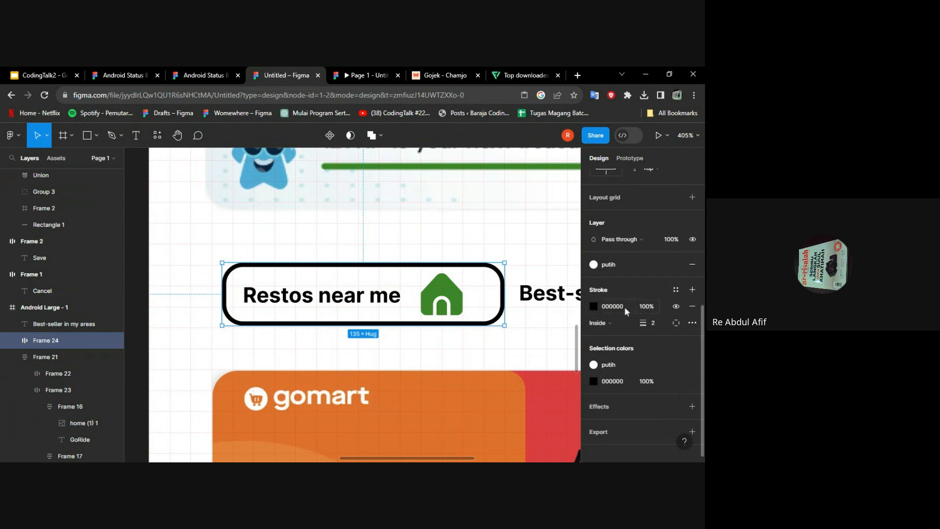
Step: Change the "Restos near me" frame's stroke colour to light grey CFCECE
left_click(594, 306)
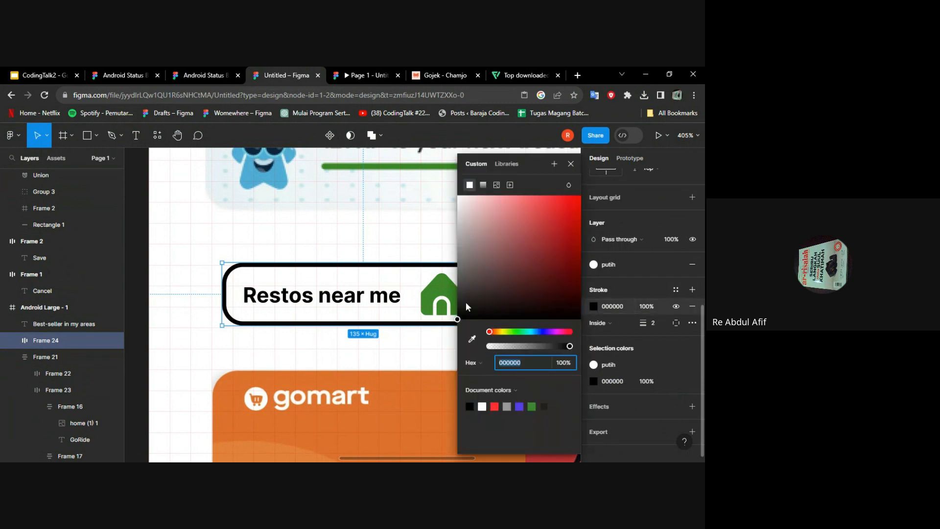
left_click_drag(463, 290, 458, 222)
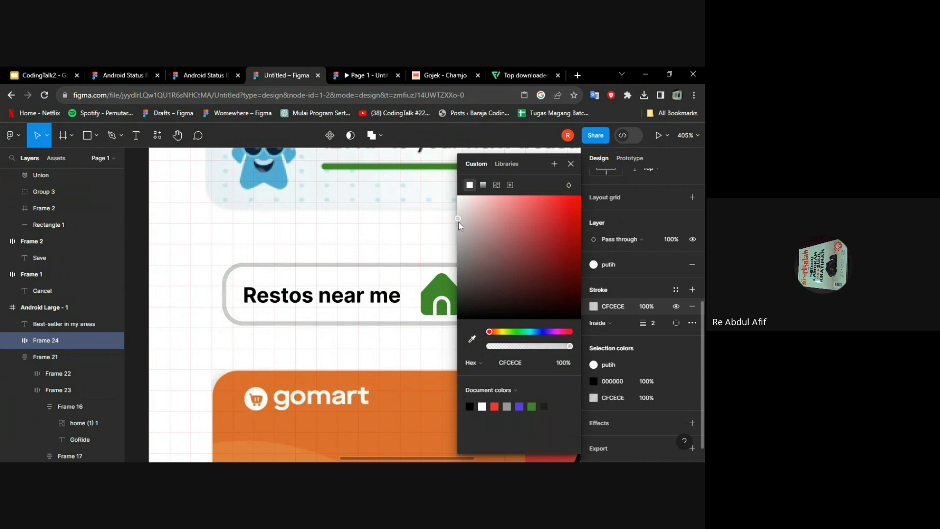
left_click(410, 227)
Step: Move the "Best-seller in my areas" text up to just below the treasure banner, clear of the "Restos near me" row
scroll(410, 226, "down", 3)
scroll(479, 267, "down", 4)
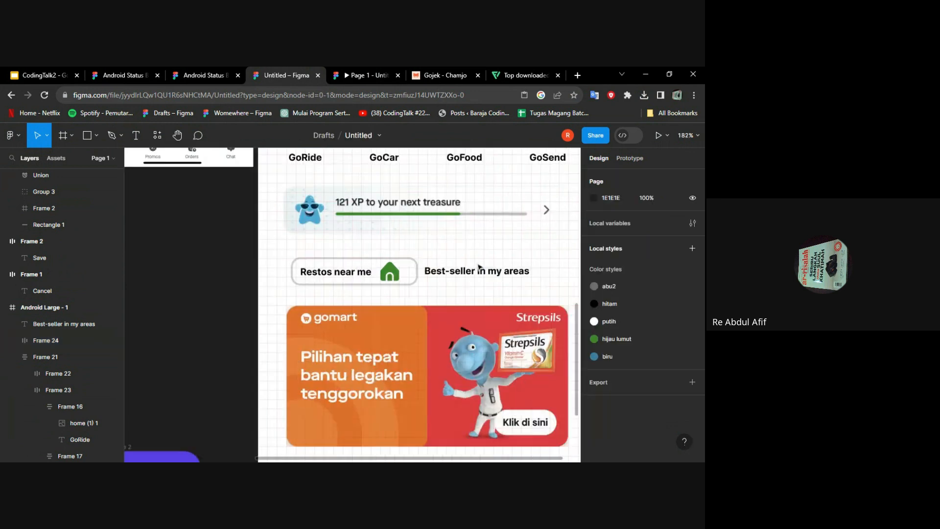
left_click(479, 271)
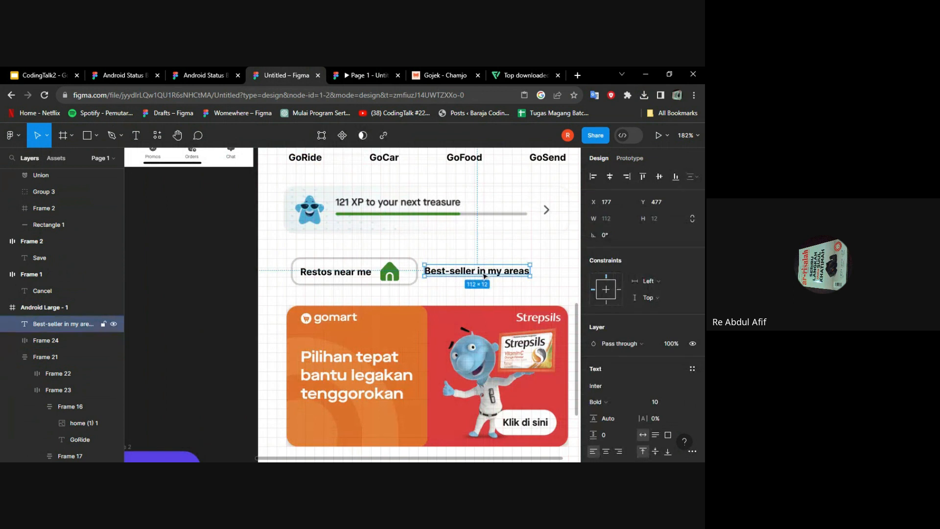
left_click_drag(479, 270, 482, 239)
Step: Compare the "Restos near me" frame's border with the matching card in the reference screenshot
left_click(373, 277)
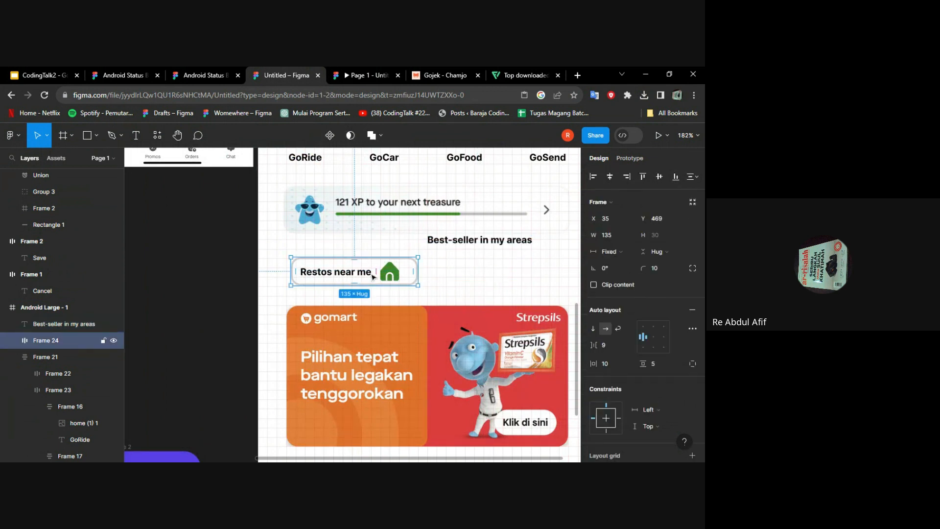
scroll(360, 277, "up", 4)
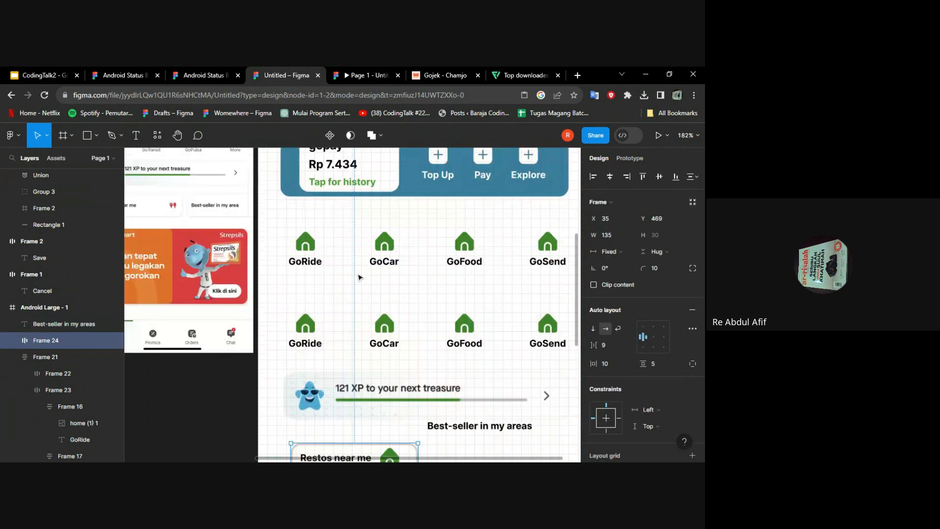
scroll(360, 277, "left", 2)
scroll(221, 215, "up", 5)
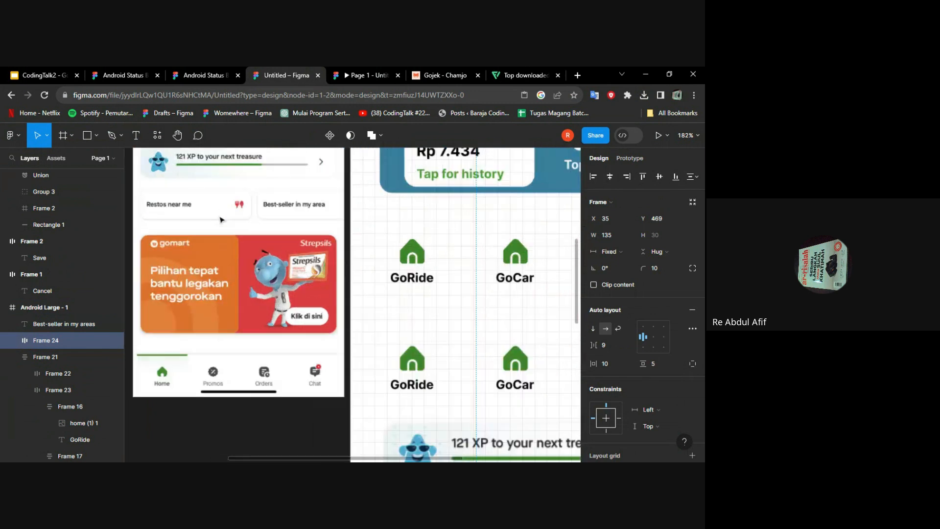
scroll(232, 216, "down", 3)
scroll(236, 216, "down", 5)
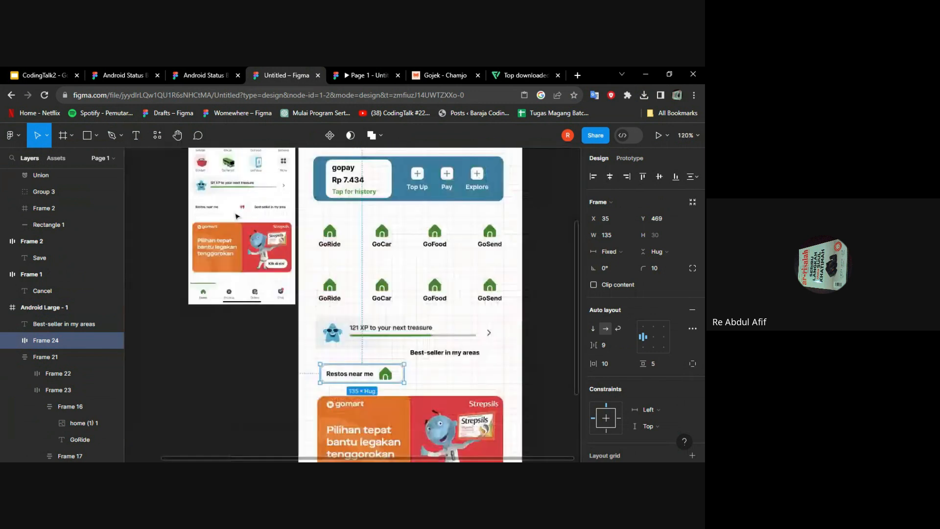
scroll(395, 246, "down", 3)
scroll(394, 246, "up", 3)
scroll(420, 273, "up", 5)
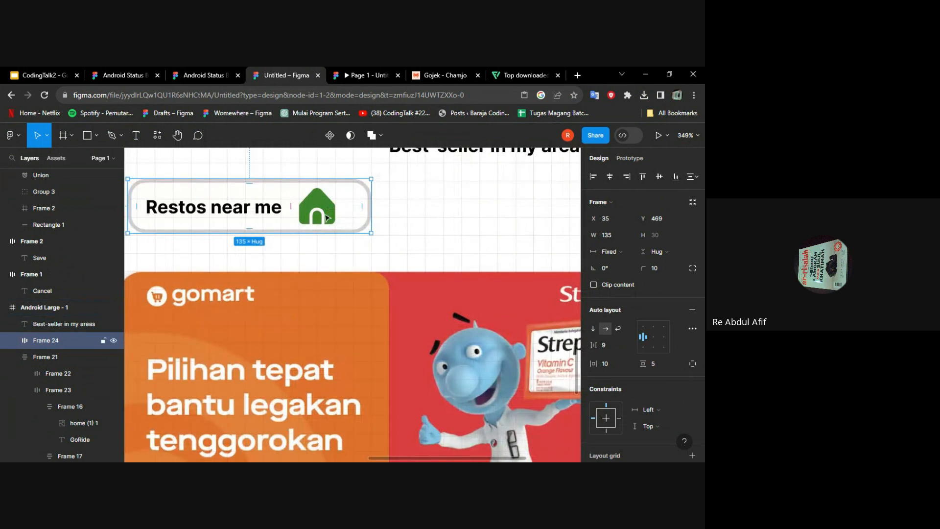
Step: Remove the stroke from the "Restos near me" frame and add a drop shadow effect instead
scroll(660, 294, "down", 4)
scroll(660, 296, "down", 2)
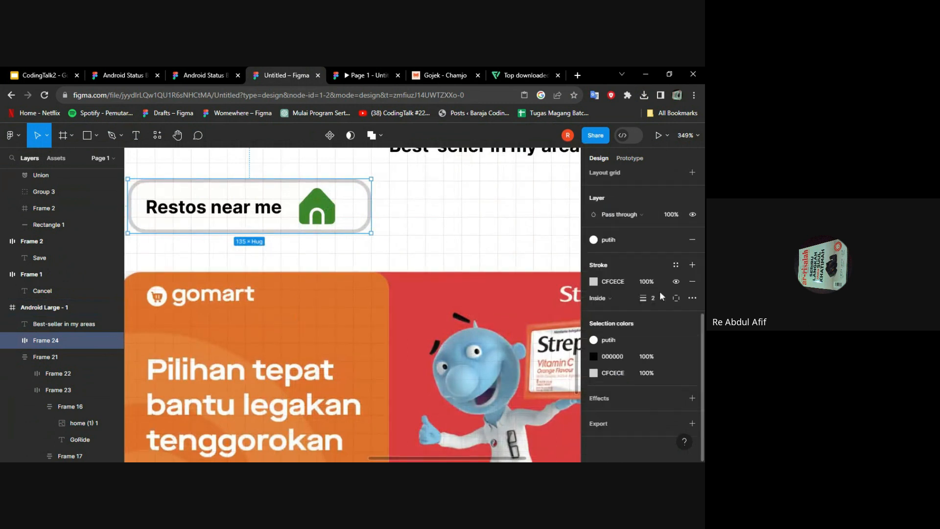
left_click(688, 282)
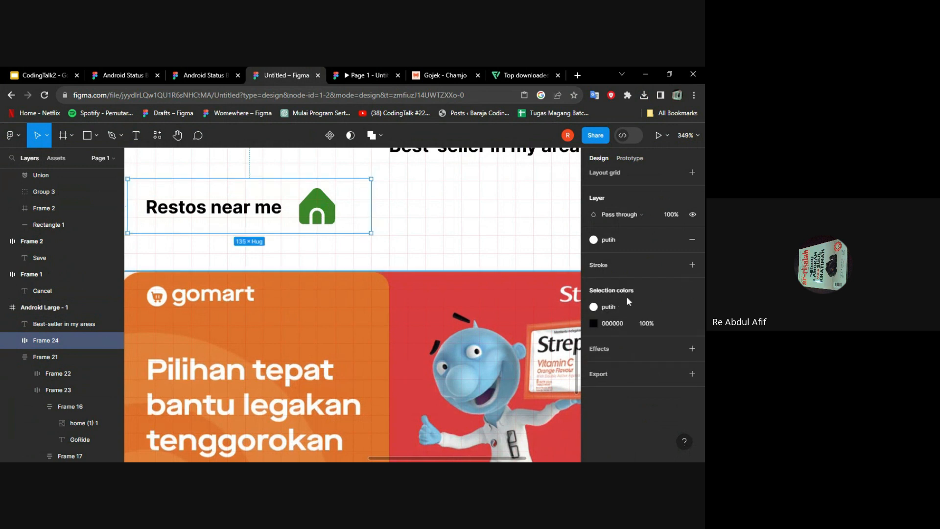
left_click(692, 348)
scroll(452, 223, "down", 5)
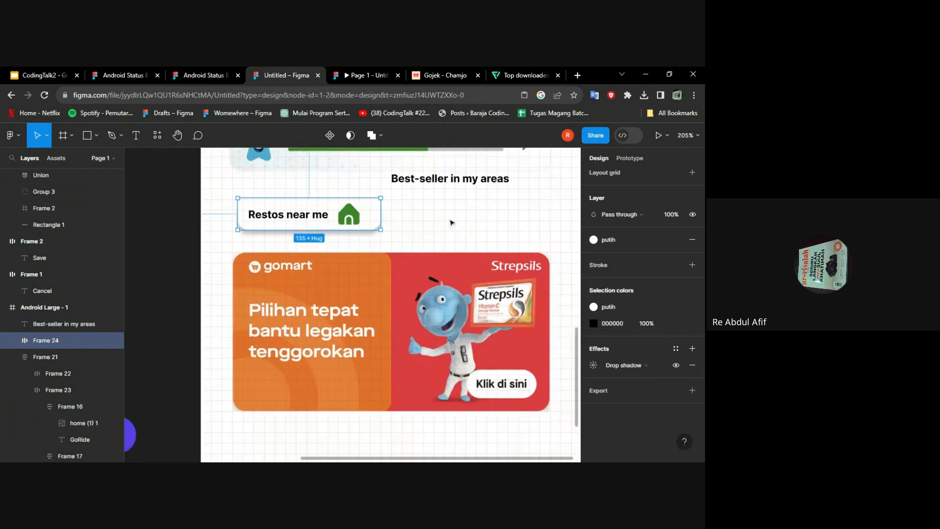
Step: Try other effect types on the "Restos near me" frame, switching its drop shadow to Layer blur
left_click(646, 365)
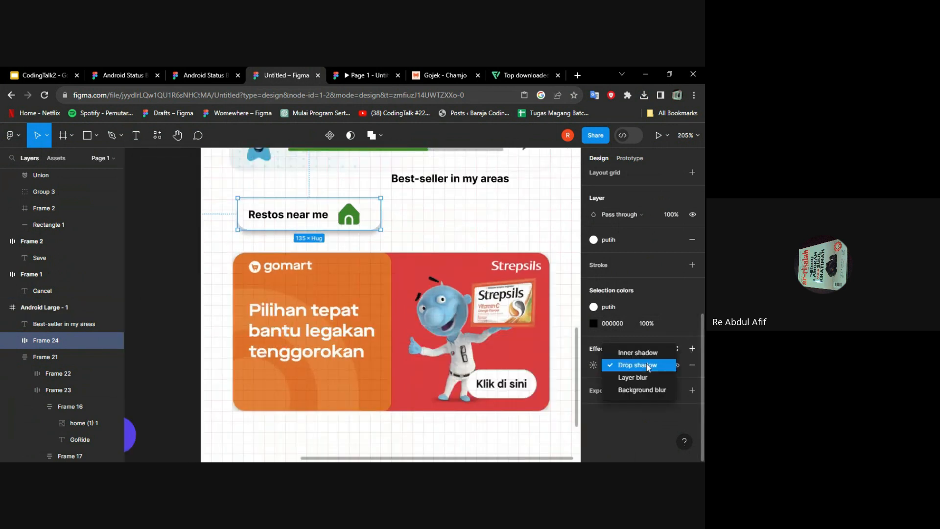
left_click(650, 352)
left_click(650, 365)
left_click(639, 376)
left_click(639, 371)
left_click(640, 378)
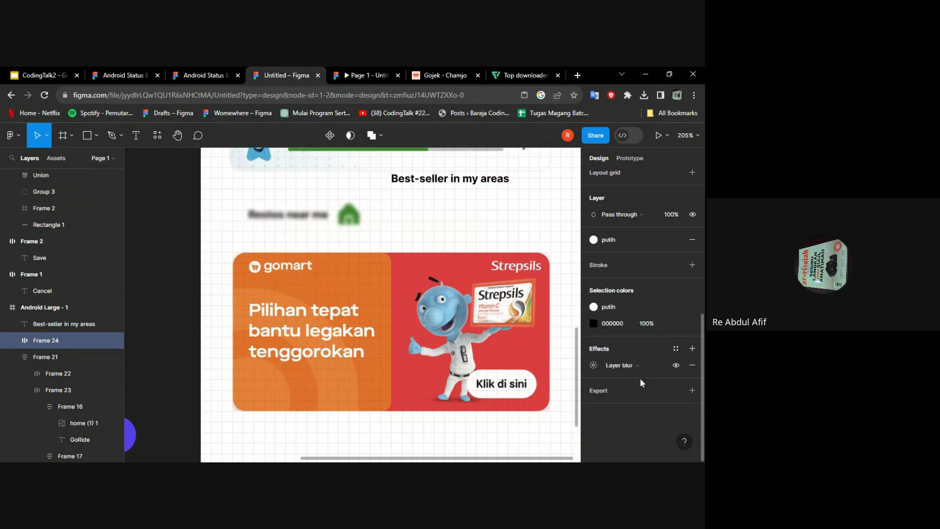
Step: Return the "Restos near me" frame's effect to Drop shadow and compare the card with its counterpart in the reference screenshot
left_click(639, 374)
left_click(636, 378)
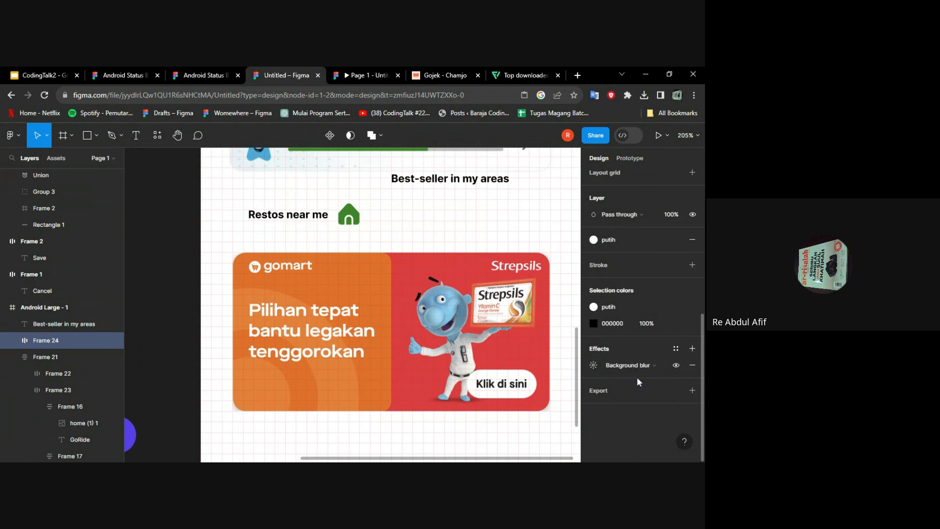
left_click(632, 365)
left_click(631, 339)
left_click(463, 225)
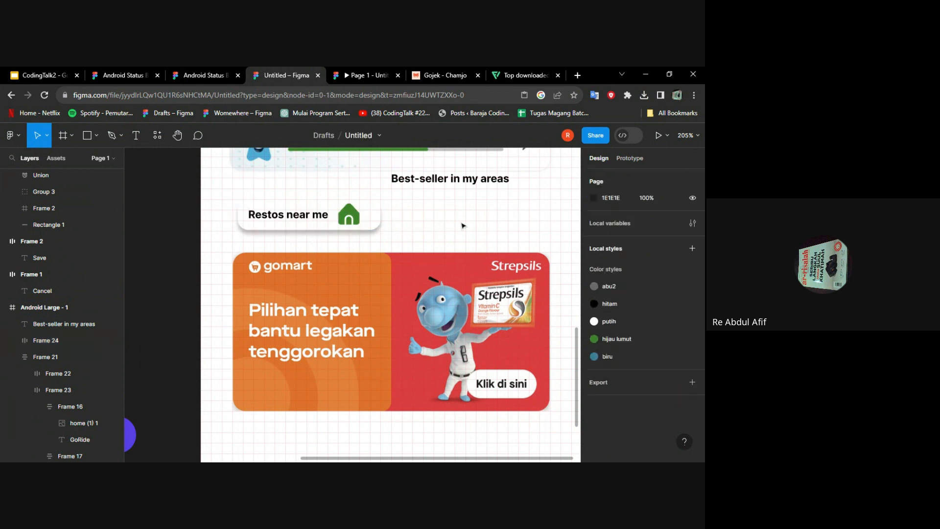
scroll(388, 211, "down", 3)
scroll(389, 211, "up", 2)
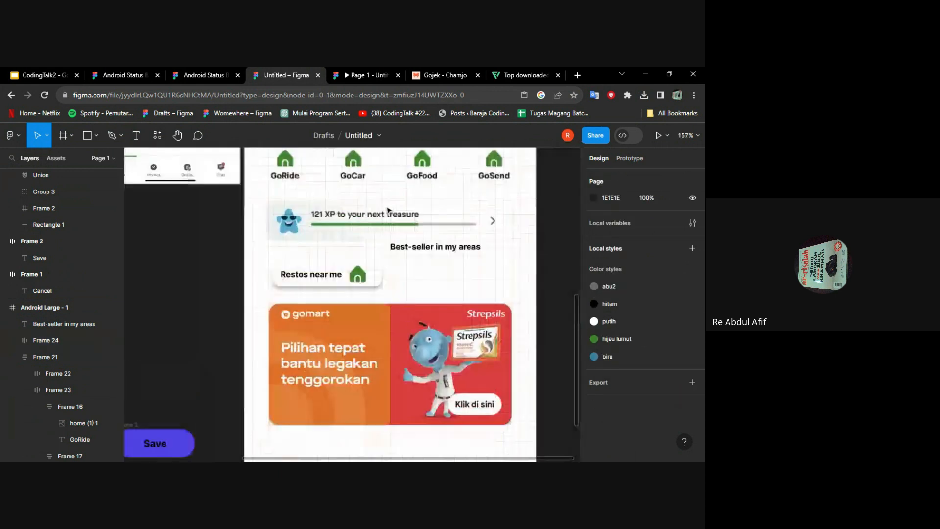
scroll(389, 211, "down", 2)
scroll(353, 294, "up", 6)
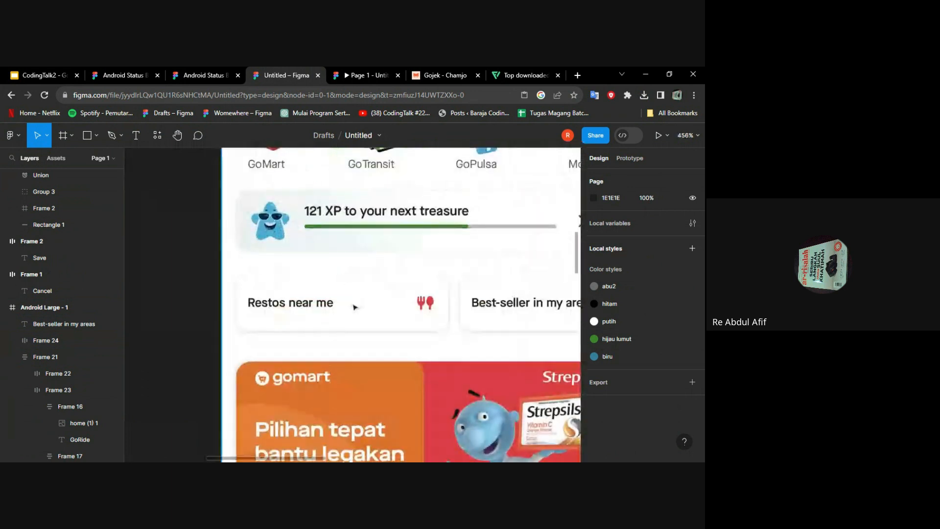
scroll(355, 307, "down", 5)
scroll(435, 319, "up", 3)
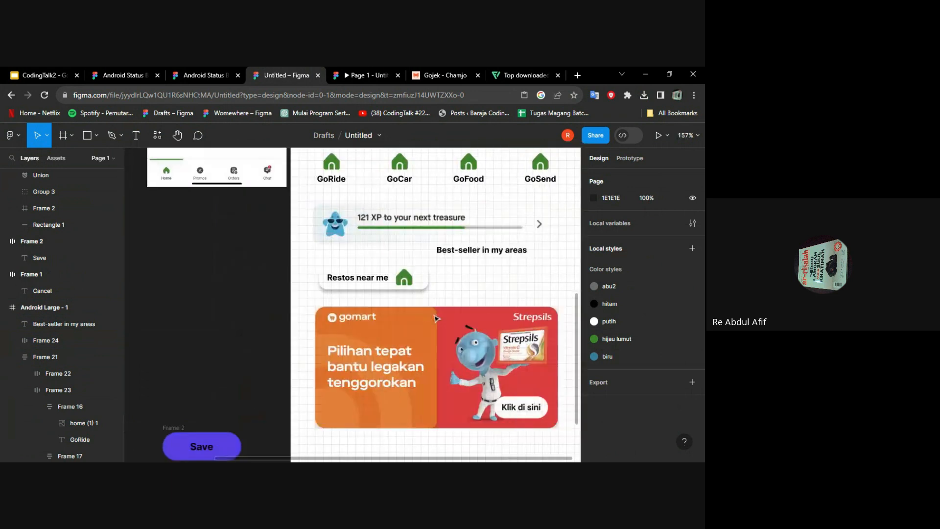
Step: Restore the deleted "Best-seller in my areas" text and place a copy of the "Restos near me" card beside the original
scroll(435, 319, "right", 3)
left_click(440, 253)
key("Delete")
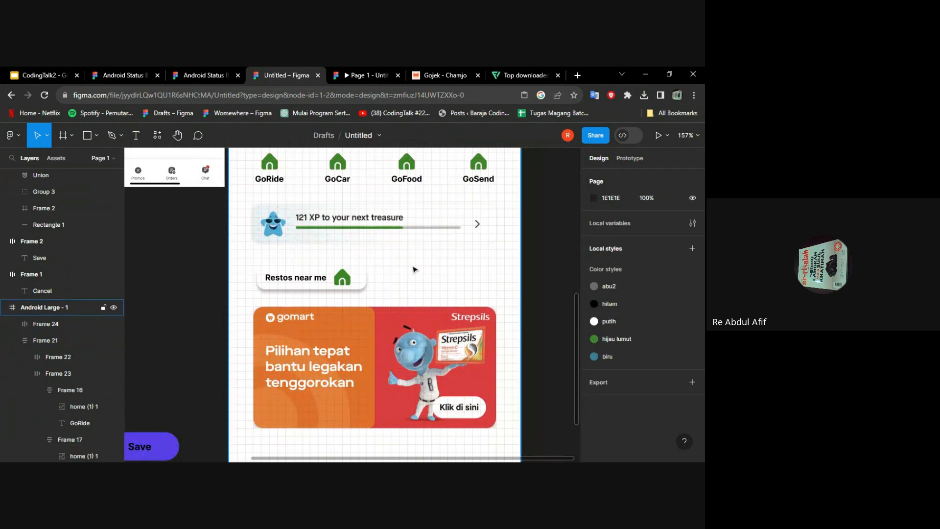
key("ctrl+z")
left_click_drag(306, 275, 424, 258)
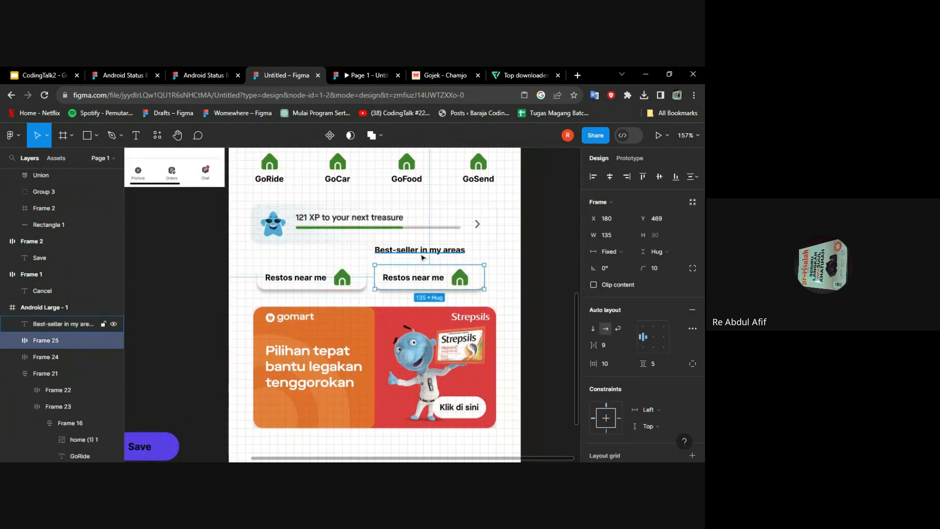
Step: Replace the copied card's text with "Best-seller in my areas" and delete its house icon
double_click(422, 256)
key("ctrl+c")
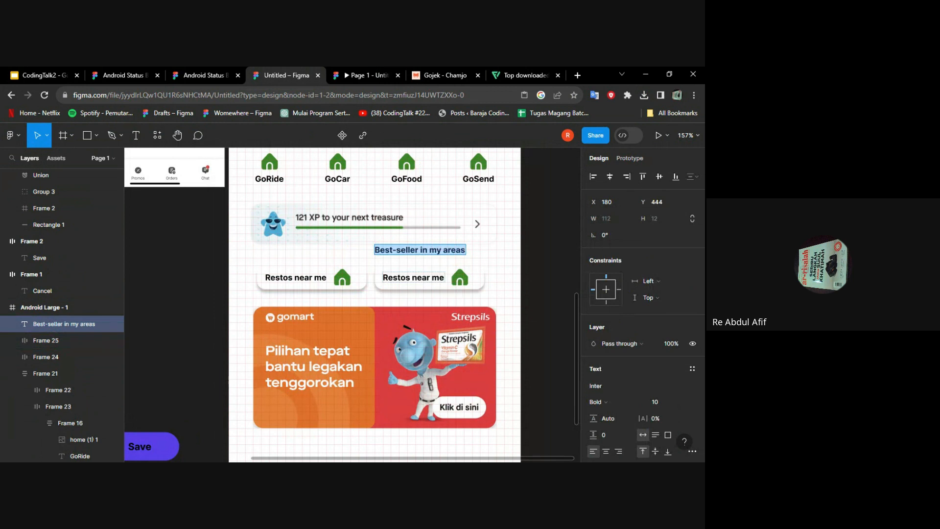
double_click(414, 278)
key("ctrl+v")
left_click(488, 278)
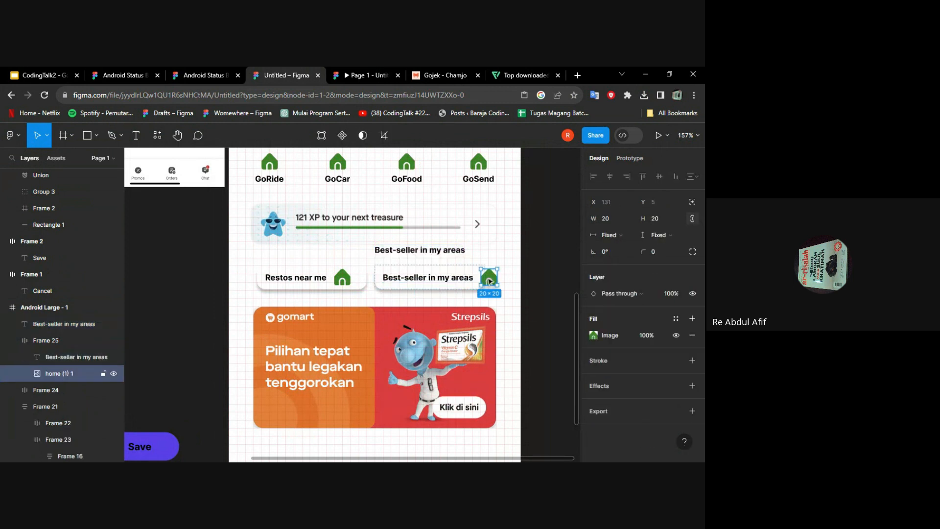
key("Delete")
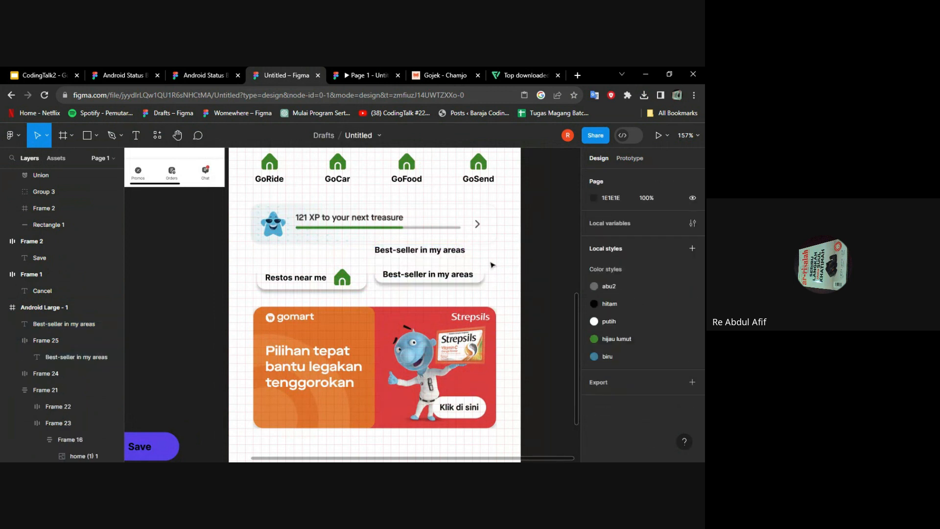
Step: Delete the loose "Best-seller in my areas" text above the two cards
left_click(432, 247)
left_click(440, 251)
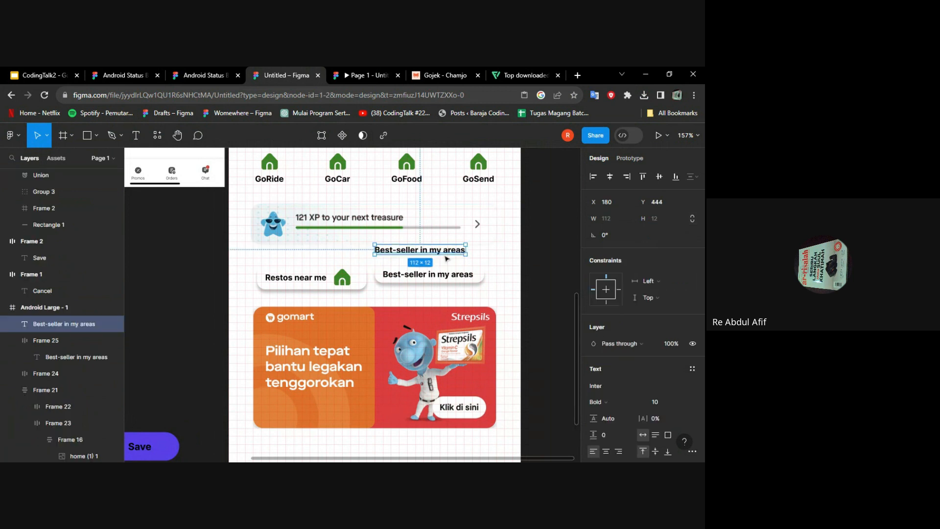
key("Delete")
Step: Resize the "Best-seller in my areas" card to match the height and vertical position of the "Restos near me" card
scroll(446, 259, "up", 5)
left_click(413, 289)
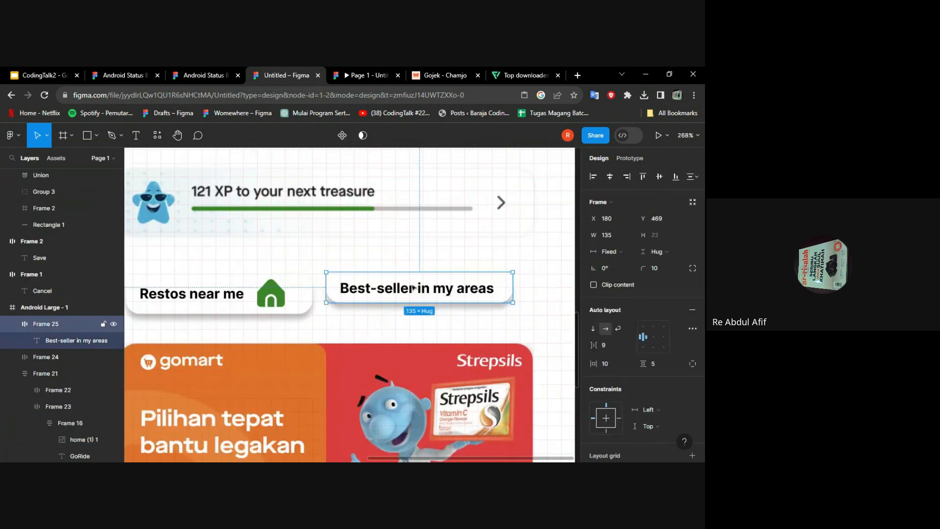
left_click_drag(409, 309, 406, 312)
left_click_drag(398, 273, 400, 280)
left_click(283, 291)
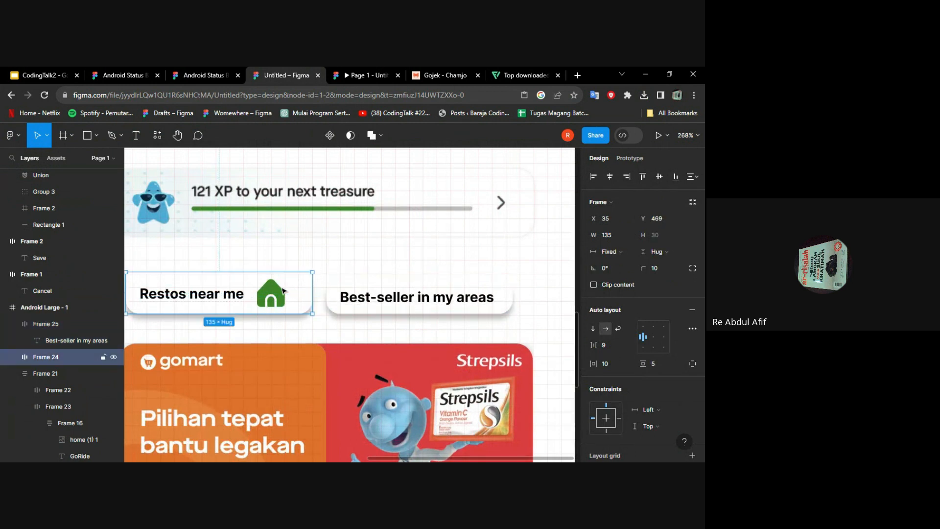
left_click(392, 277)
left_click_drag(393, 278, 395, 272)
left_click_drag(374, 315, 374, 314)
Step: Wrap the "Restos near me" and "Best-seller in my areas" cards in one auto layout frame and centre it horizontally
scroll(375, 314, "down", 6)
left_click(329, 317)
left_click(384, 312, "shift")
right_click(379, 314)
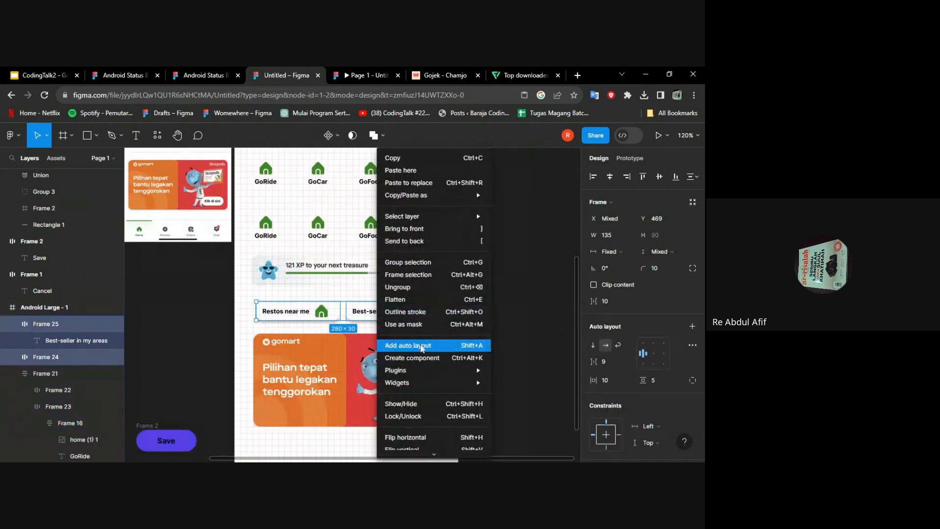
left_click(422, 345)
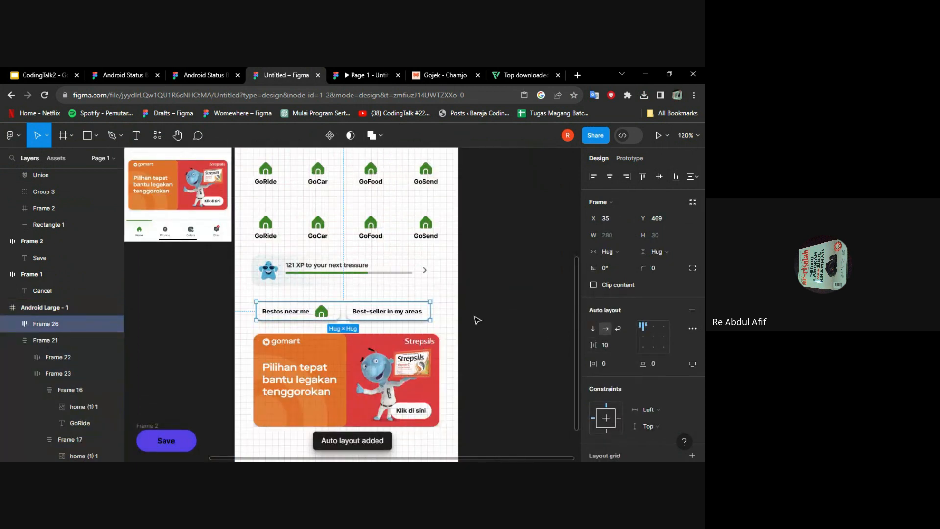
left_click(612, 179)
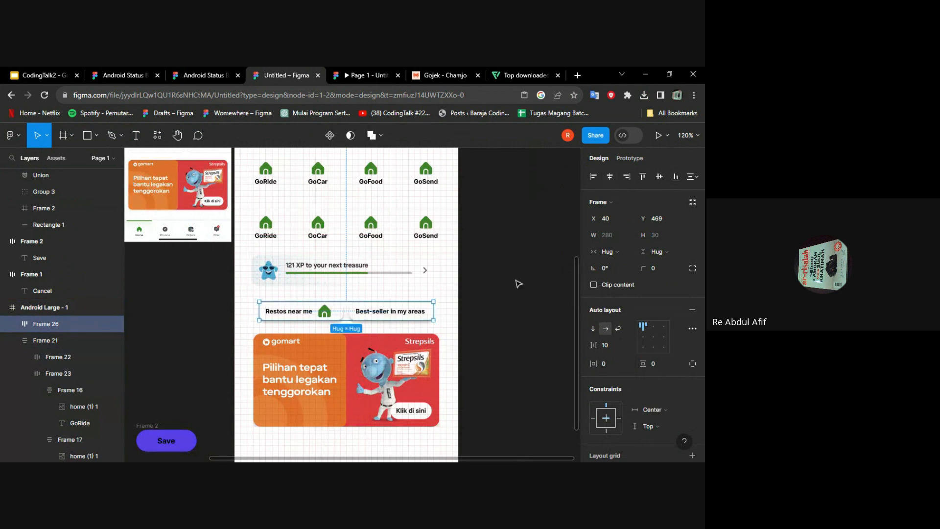
Step: Check the alignment and spacing of the treasure banner, gopay card and green header against the reference screenshot
left_click(439, 264)
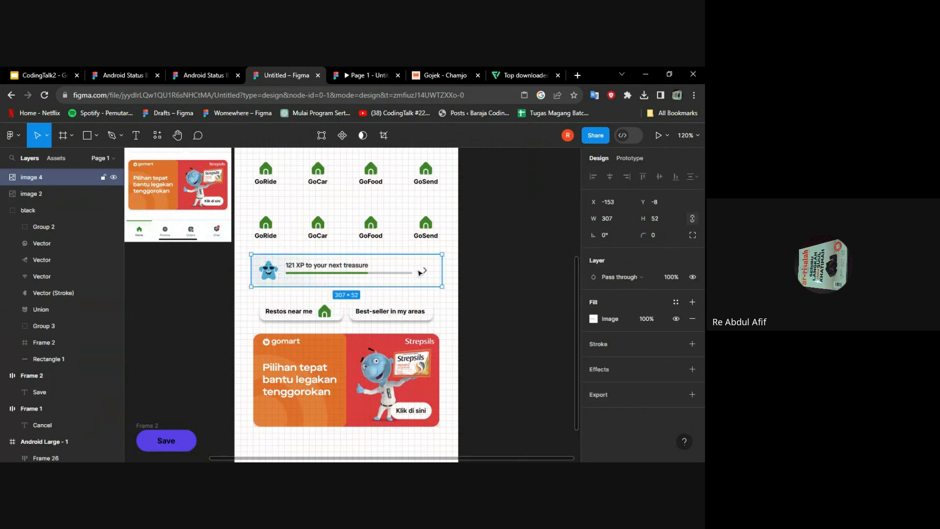
left_click_drag(391, 273, 391, 272)
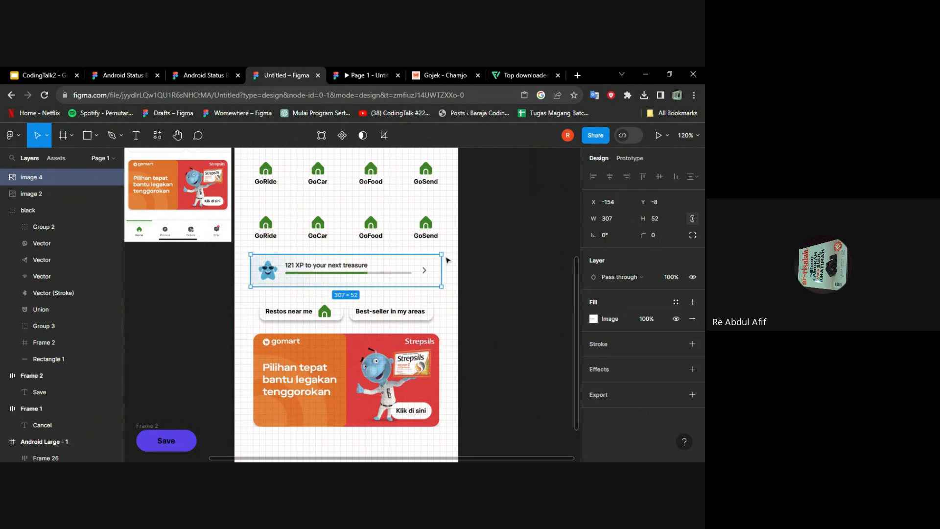
scroll(443, 258, "up", 2)
scroll(440, 253, "up", 1)
scroll(441, 255, "down", 2)
scroll(370, 223, "up", 1)
scroll(372, 224, "up", 1)
scroll(423, 254, "down", 2)
scroll(424, 253, "down", 2)
scroll(424, 254, "up", 6)
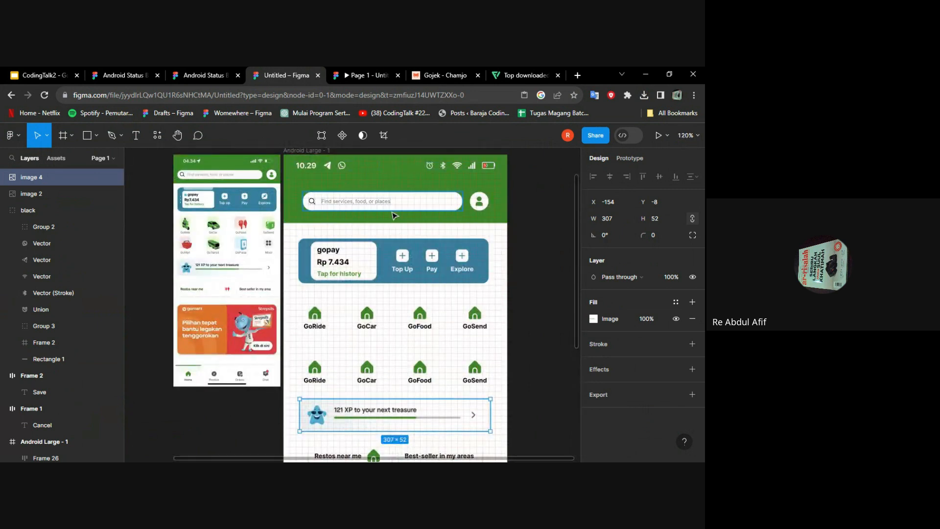
scroll(400, 239, "down", 2)
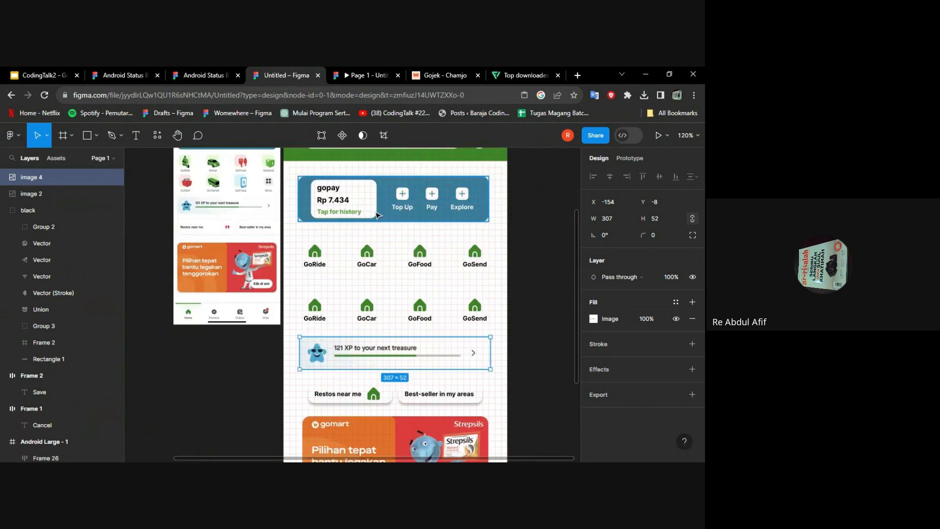
scroll(392, 203, "up", 2)
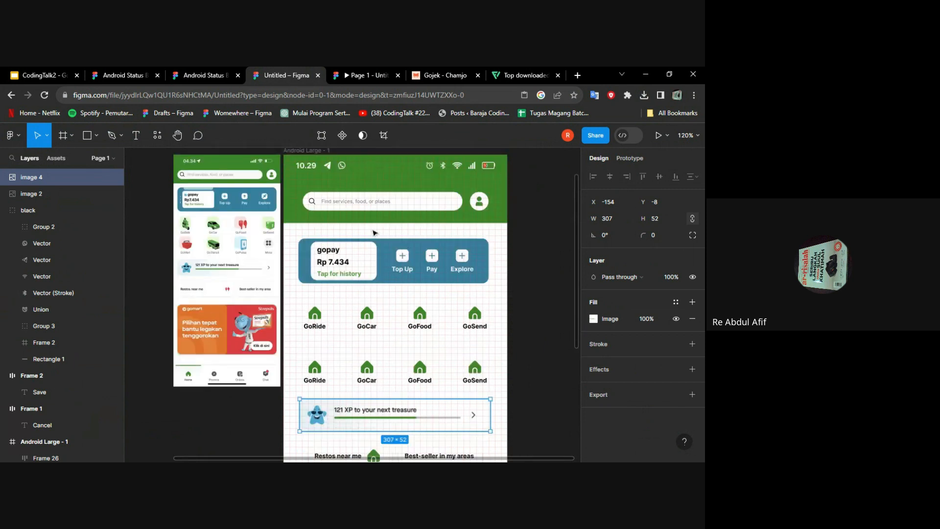
left_click(374, 262)
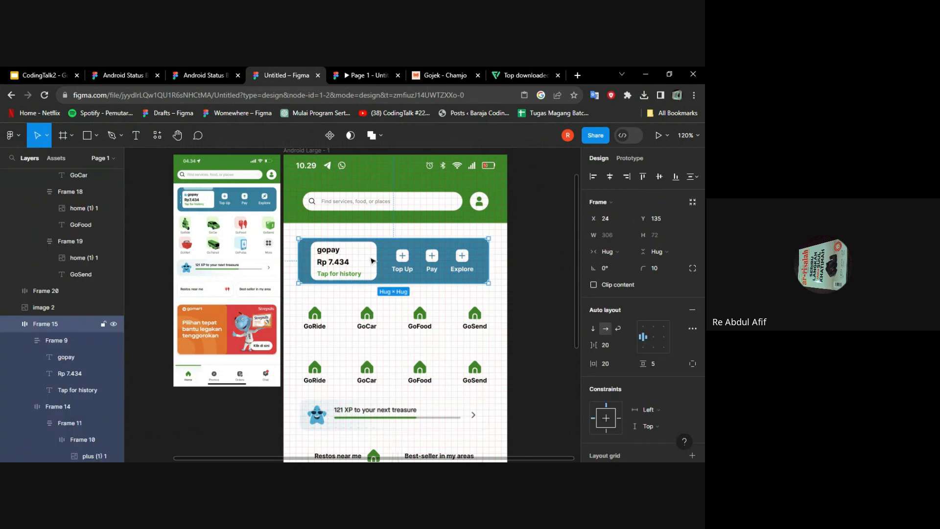
left_click(385, 218, "shift")
left_click(556, 268)
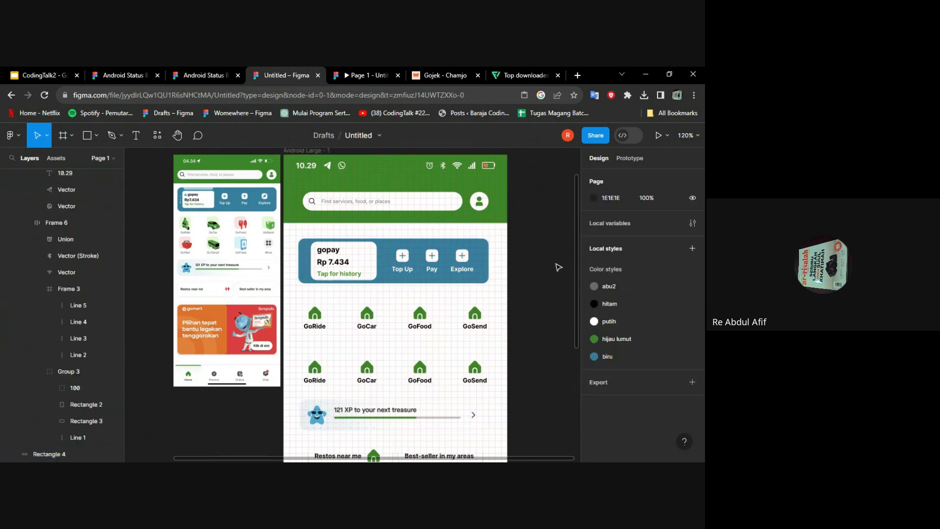
Step: Set the vertical spacing between the gopay card and the service icon grid to 25
scroll(420, 252, "down", 2)
left_click(420, 253)
left_click(343, 201, "shift")
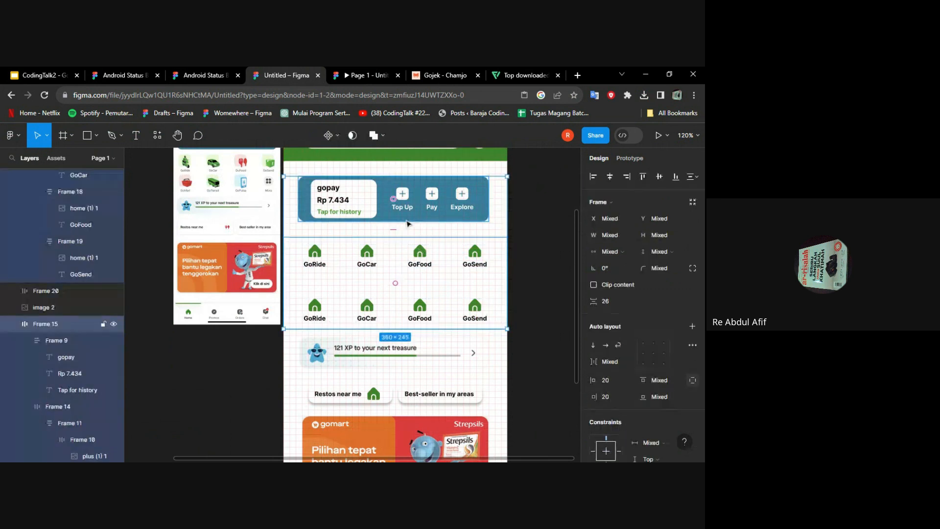
left_click(613, 301)
type("25")
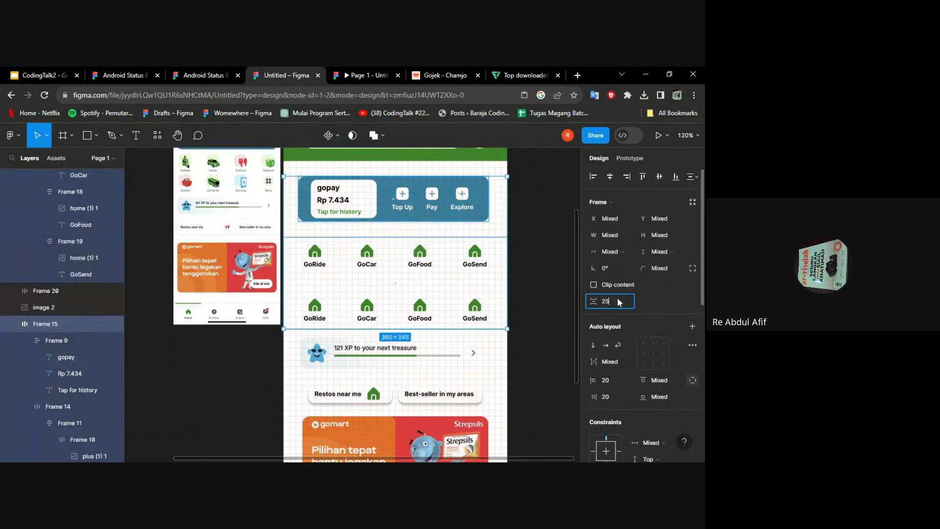
left_click(529, 274)
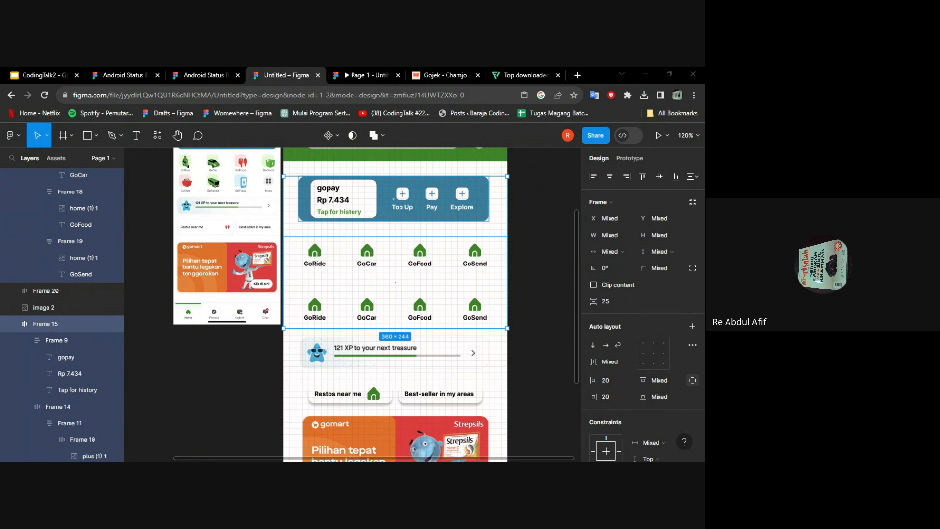
key("alt+Tab")
left_click(563, 314)
left_click(468, 351)
left_click(441, 318, "shift")
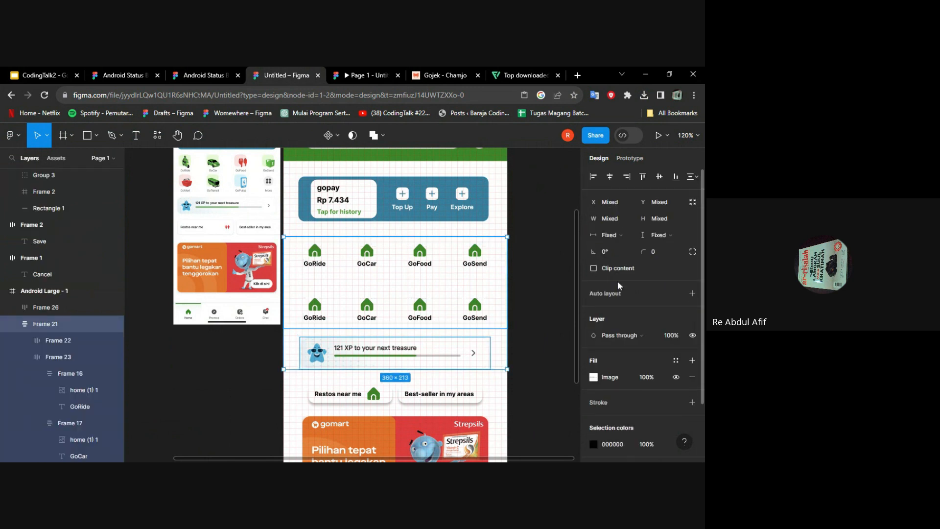
left_click(443, 331)
left_click(470, 351)
left_click(432, 318)
left_click(426, 349)
Step: Move the "121 XP to your next treasure" banner into the Android Large - 1 frame and centre it horizontally
scroll(423, 350, "down", 2)
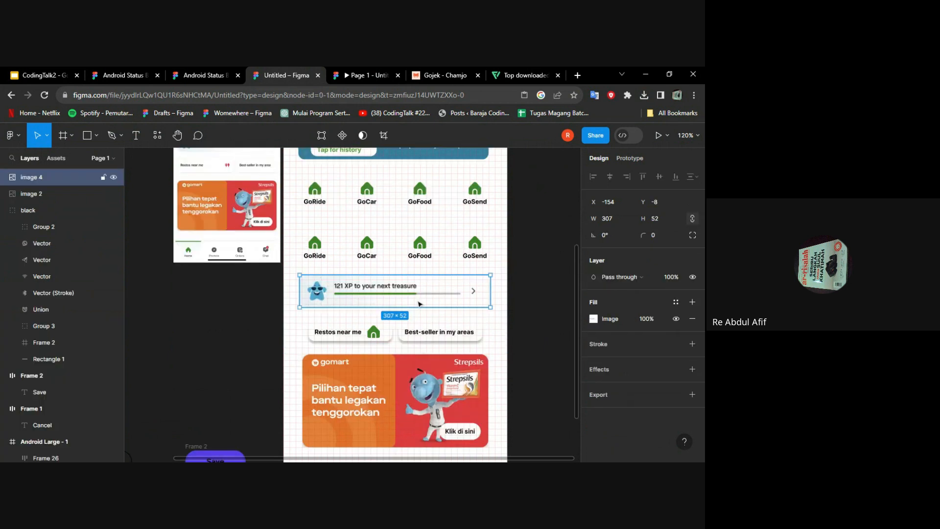
left_click_drag(406, 296, 318, 290)
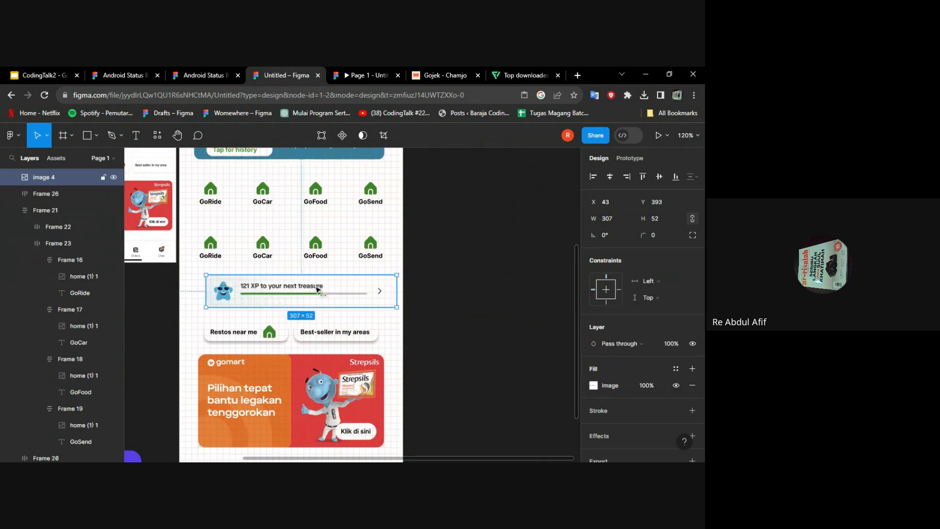
left_click(610, 178)
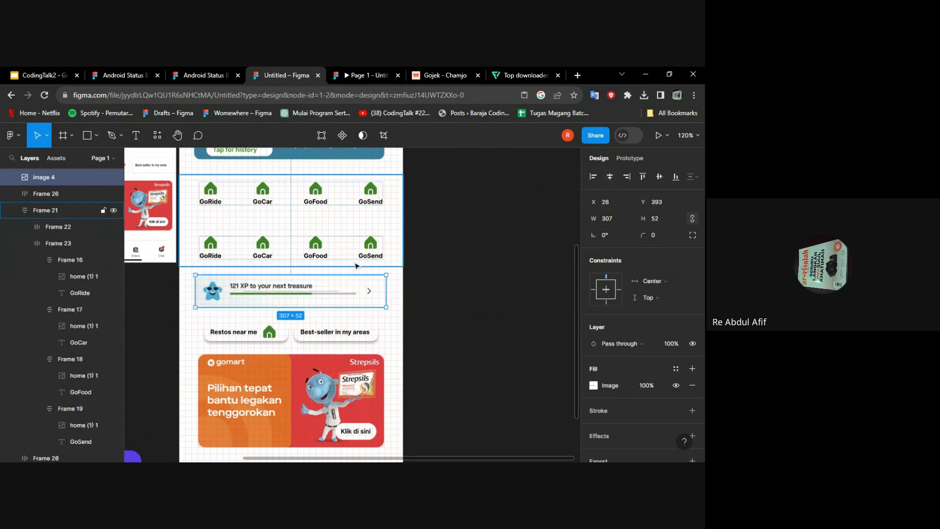
Step: Set the vertical spacing between the service icon grid and the treasure banner to 15
left_click(334, 258, "shift")
left_click(614, 284)
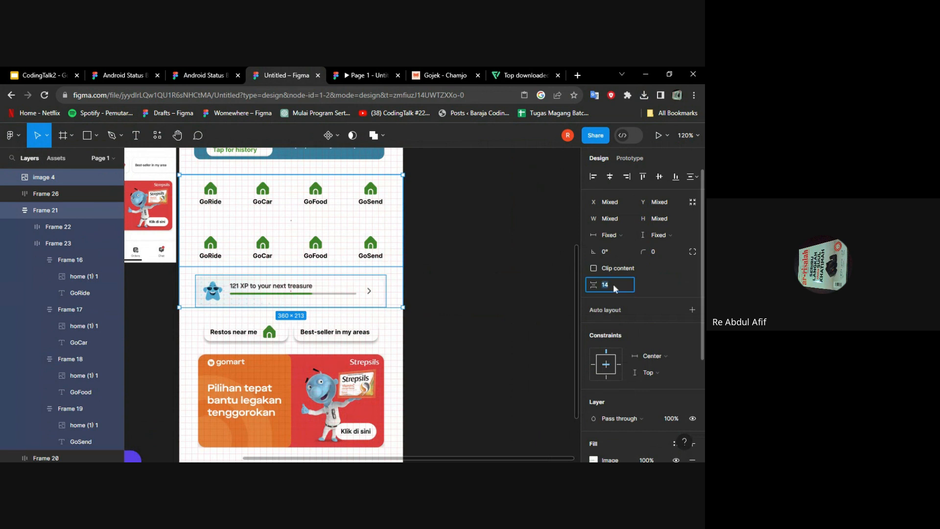
type("15")
key("Return")
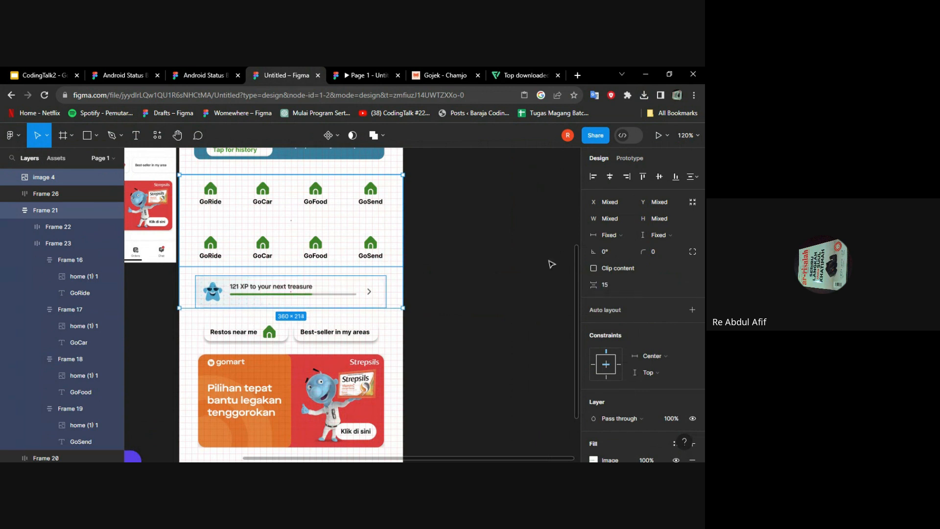
Step: Review the spacing of the home screen's sections from the gopay card down to the bottom navigation icons
scroll(478, 258, "up", 2)
scroll(478, 257, "down", 3)
scroll(477, 255, "left", 3)
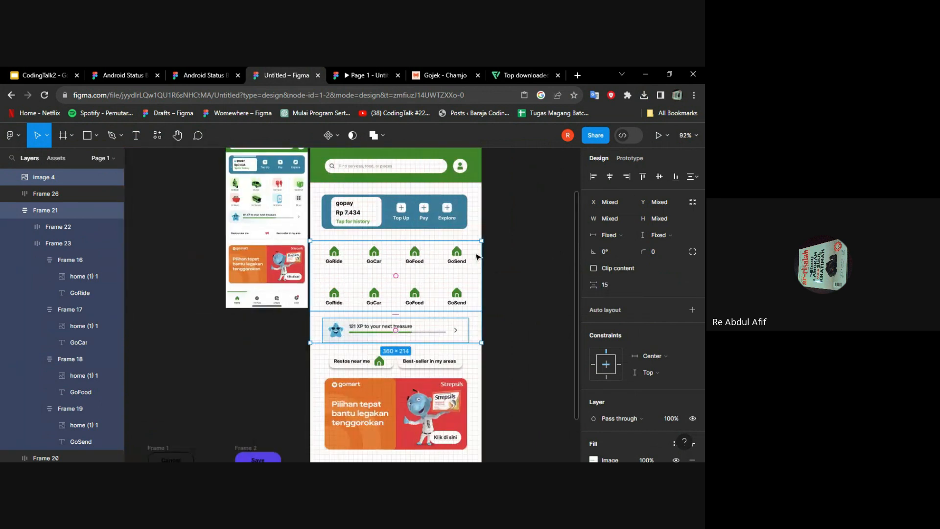
scroll(469, 249, "down", 2)
scroll(469, 249, "up", 2)
left_click(413, 219)
scroll(412, 219, "down", 4)
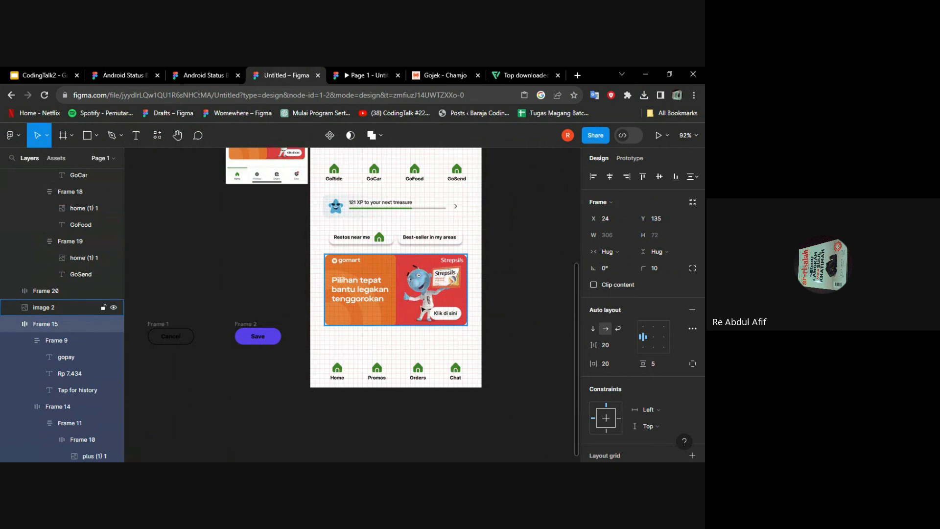
scroll(421, 314, "up", 2)
left_click(420, 349)
left_click(471, 395)
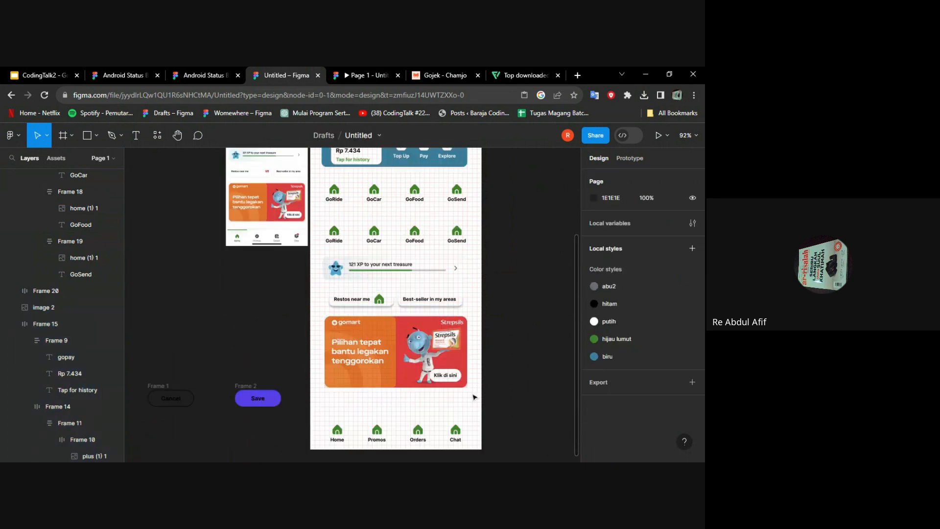
Step: Combine the sections from the gopay card down to the gomart banner in a vertical auto layout with 20 spacing
left_click_drag(459, 405, 393, 163)
scroll(419, 228, "up", 2)
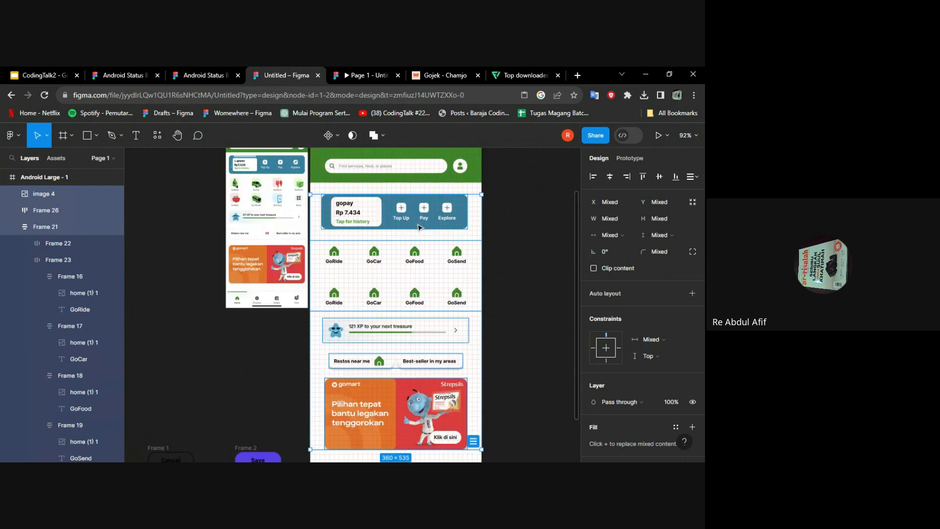
right_click(420, 228)
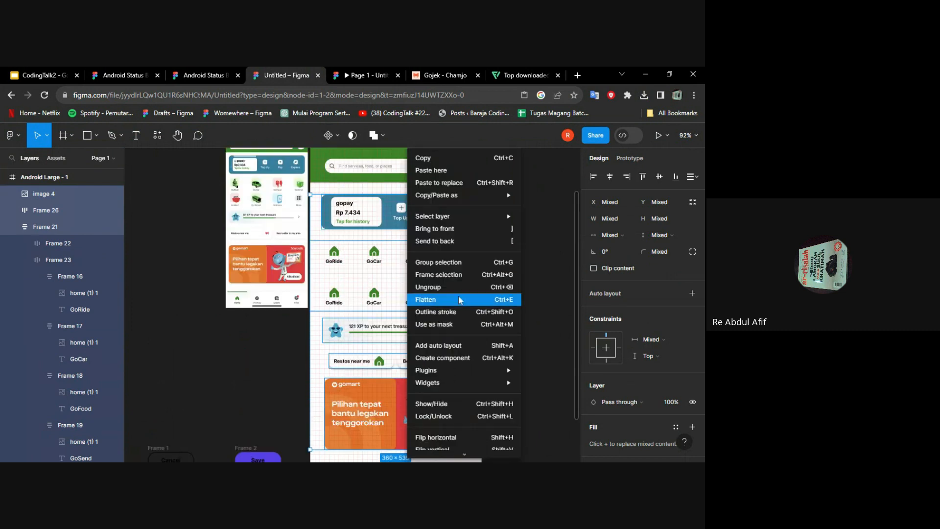
left_click(451, 348)
left_click(615, 346)
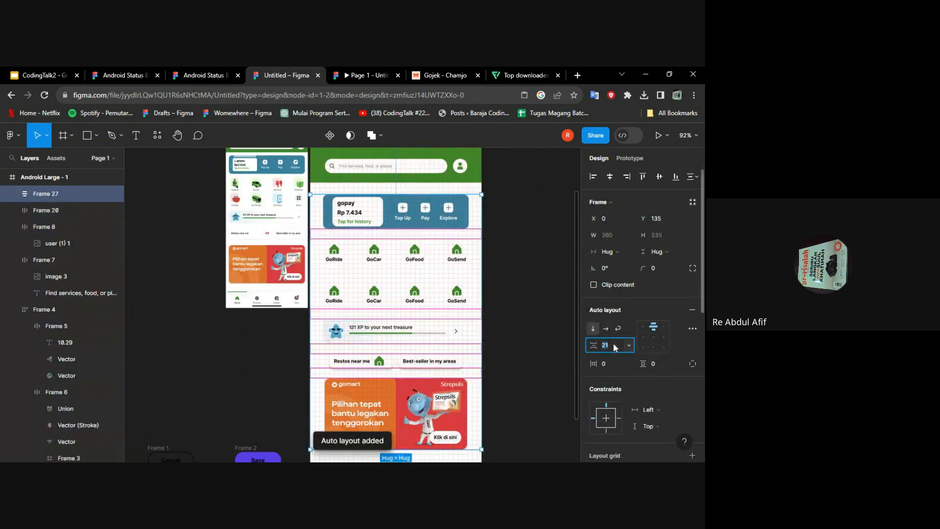
type("20")
key("Return")
scroll(563, 292, "down", 4)
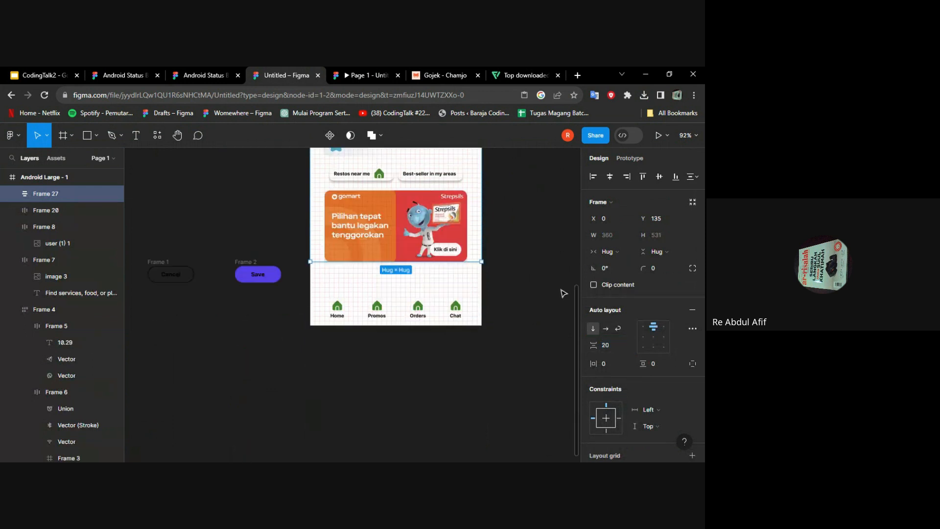
scroll(563, 293, "up", 4)
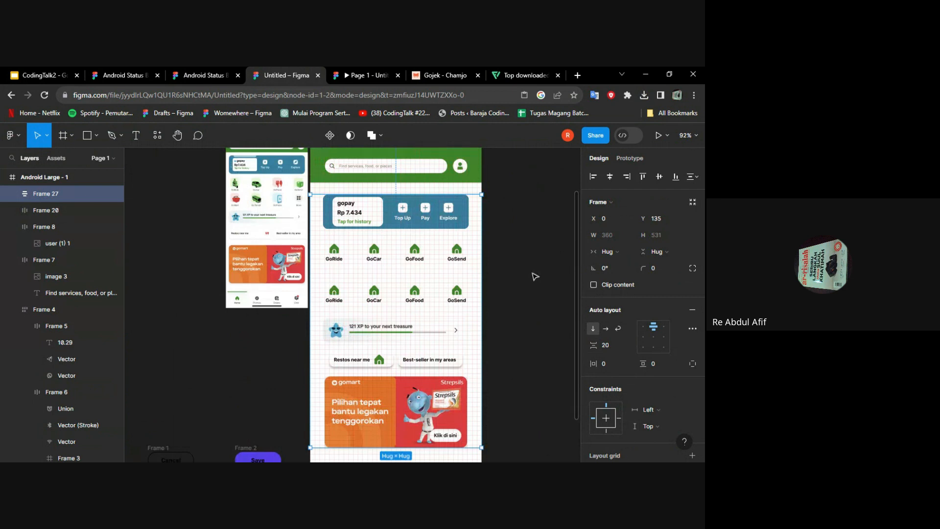
left_click(516, 248)
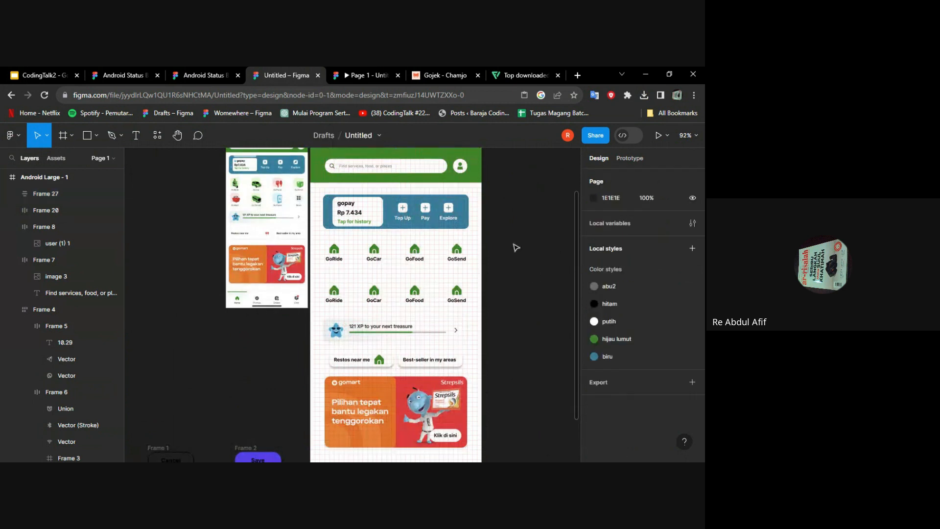
Step: Group the search bar and the profile icon in the green header into one auto layout
scroll(392, 271, "up", 1)
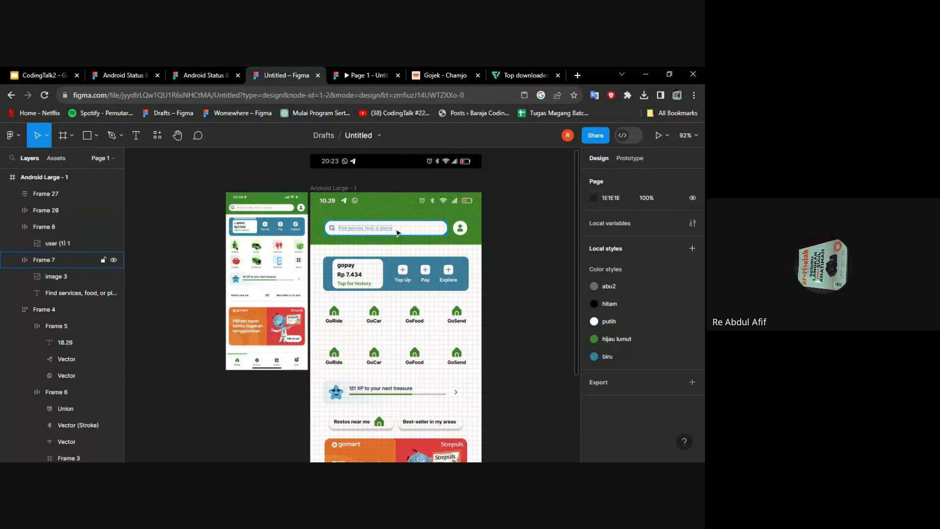
left_click(398, 230)
left_click(460, 228, "shift")
right_click(460, 228)
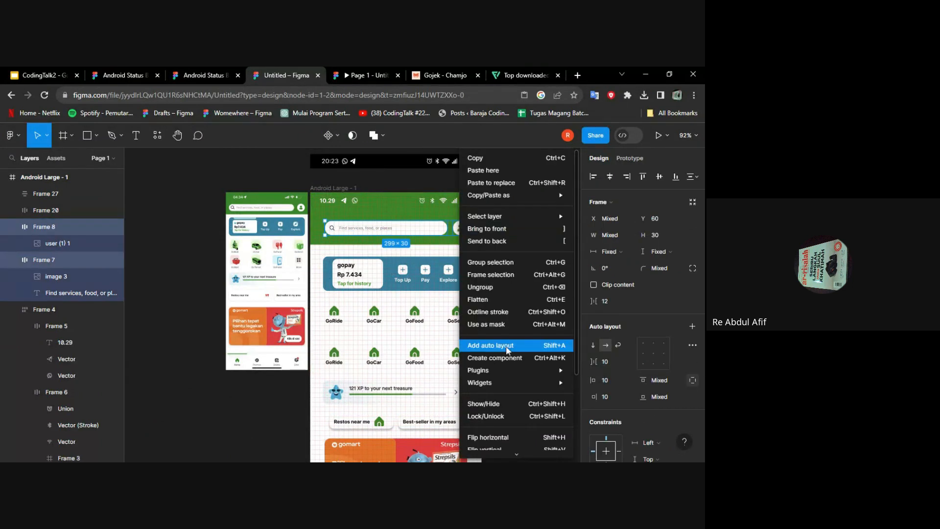
left_click(506, 346)
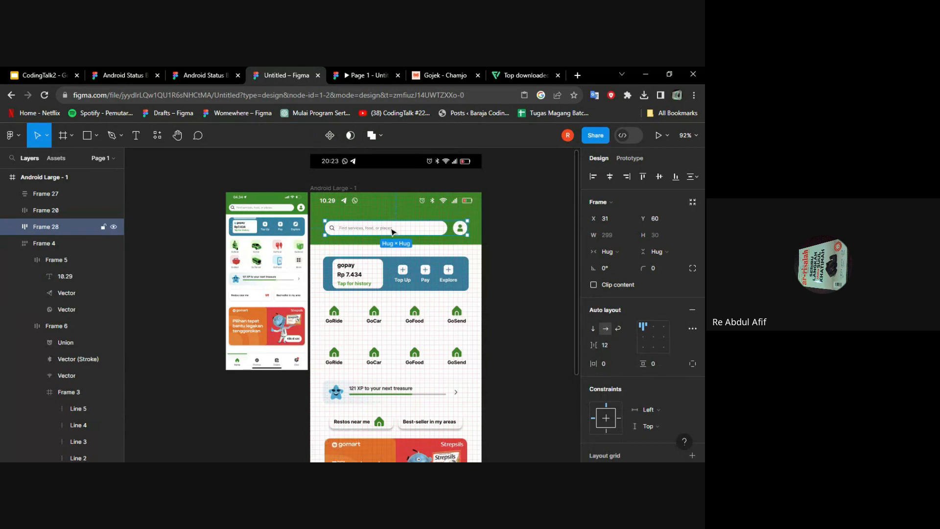
scroll(383, 229, "up", 3)
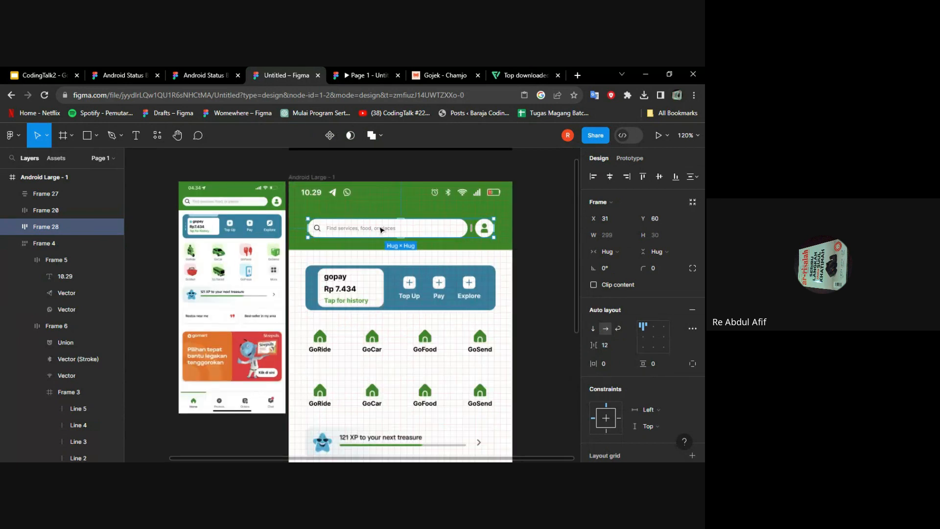
scroll(348, 218, "up", 2)
Step: Set the vertical spacing of the auto layout holding the gopay card through the gomart banner to 25
scroll(417, 263, "down", 4)
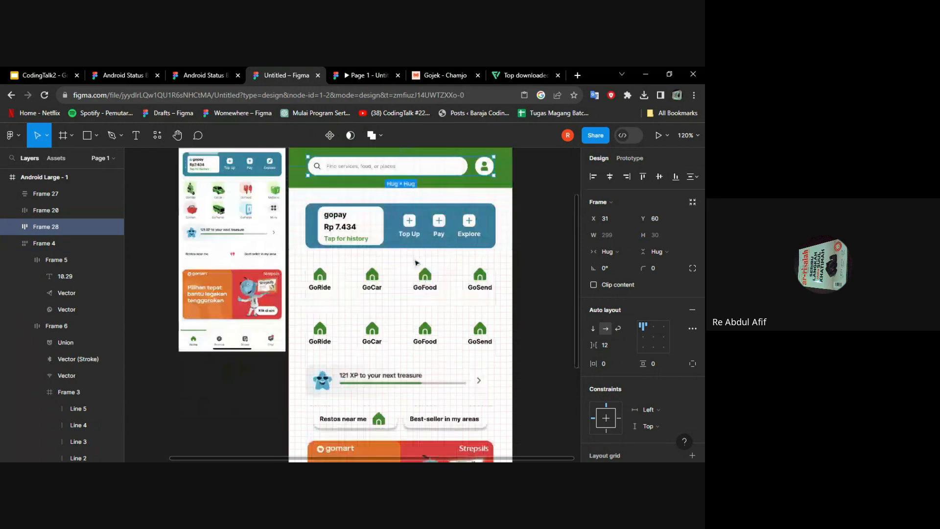
scroll(504, 273, "down", 4)
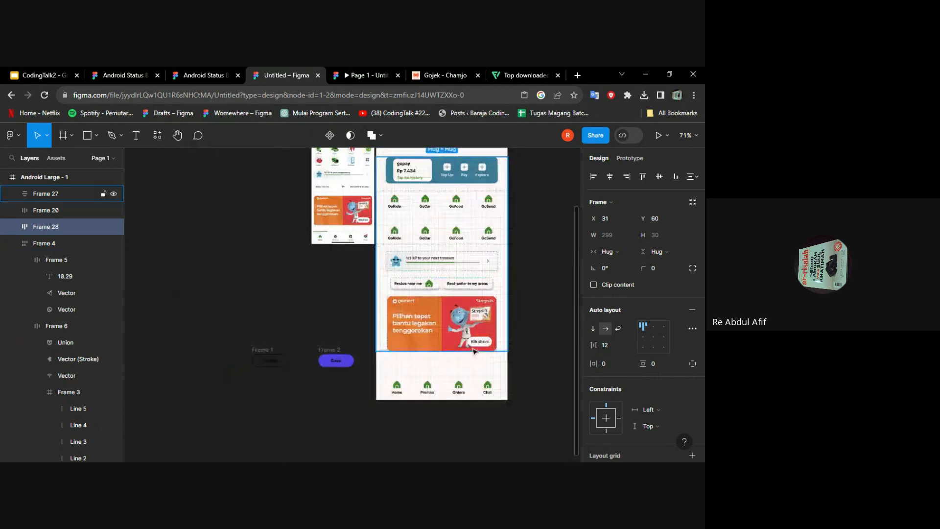
scroll(452, 342, "up", 2)
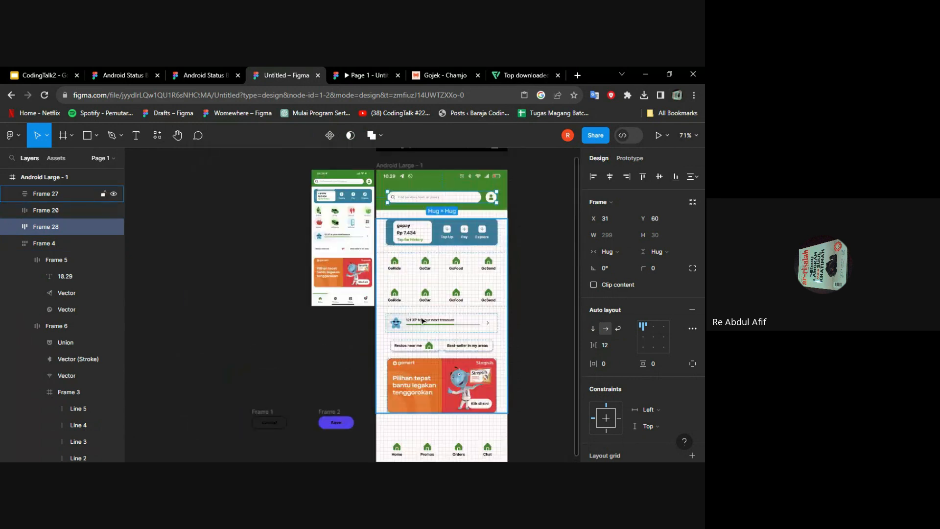
left_click(439, 284)
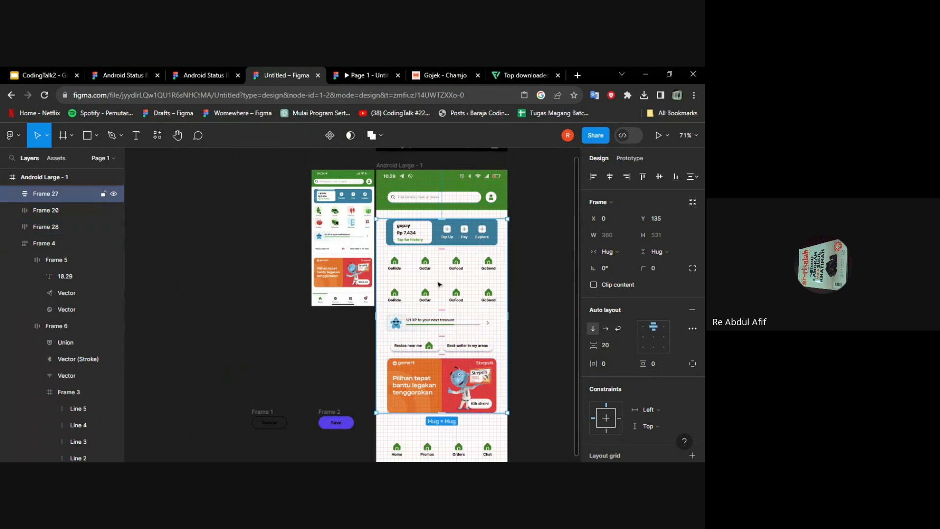
scroll(575, 315, "down", 2)
left_click(620, 346)
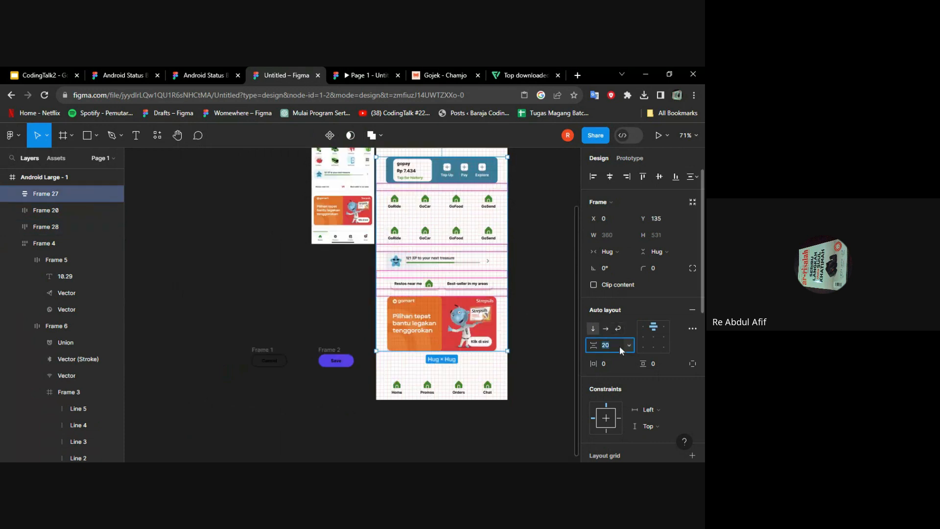
type("25")
key("Return")
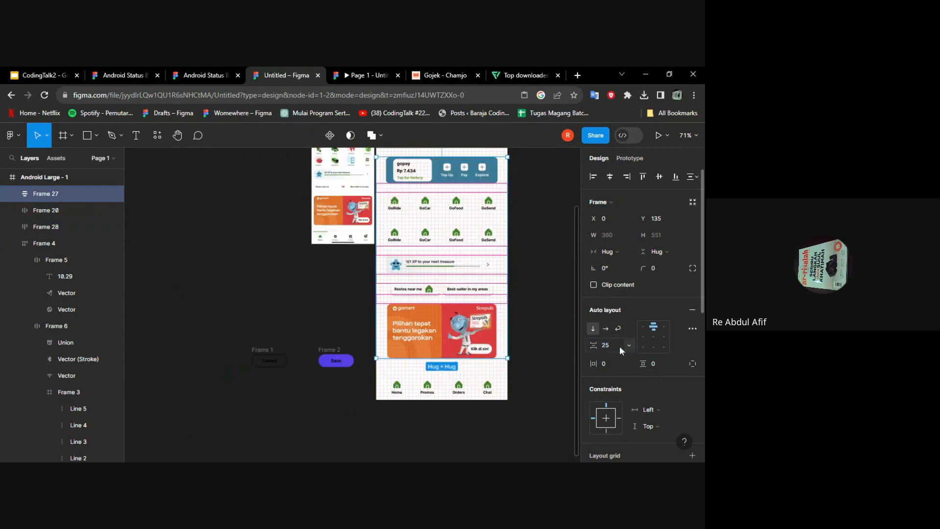
left_click(548, 319)
scroll(547, 318, "up", 2)
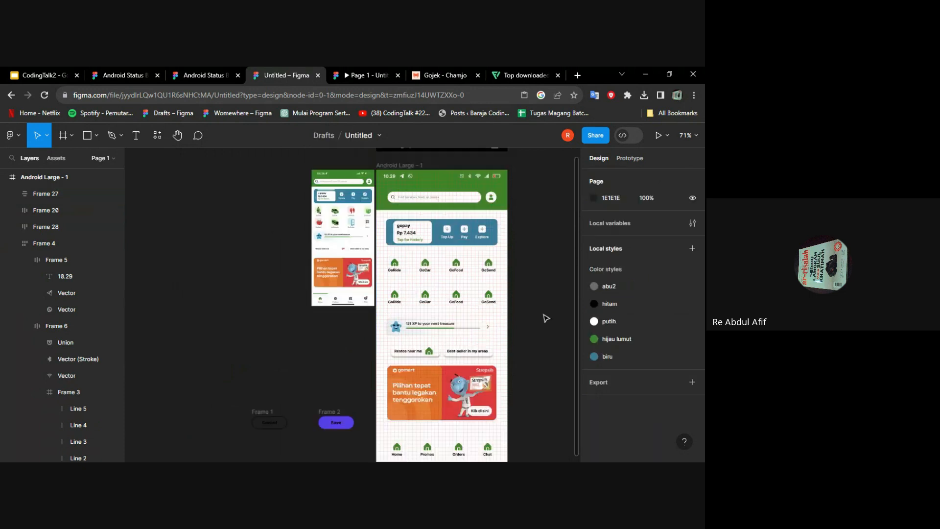
Step: Move the separate black status bar away from the Android Large - 1 frame to the empty canvas beside the reference screenshot
scroll(543, 315, "down", 2)
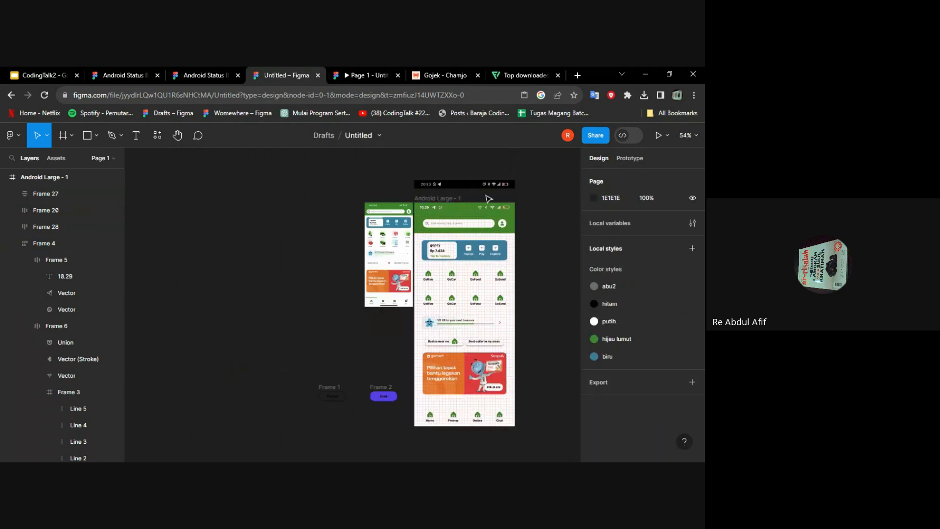
left_click_drag(489, 185, 311, 225)
scroll(387, 223, "up", 5)
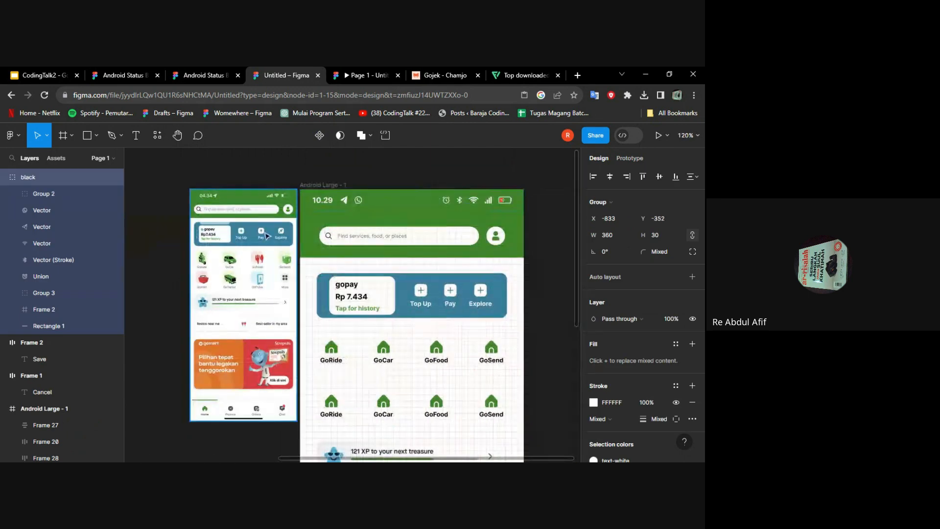
scroll(267, 236, "down", 3)
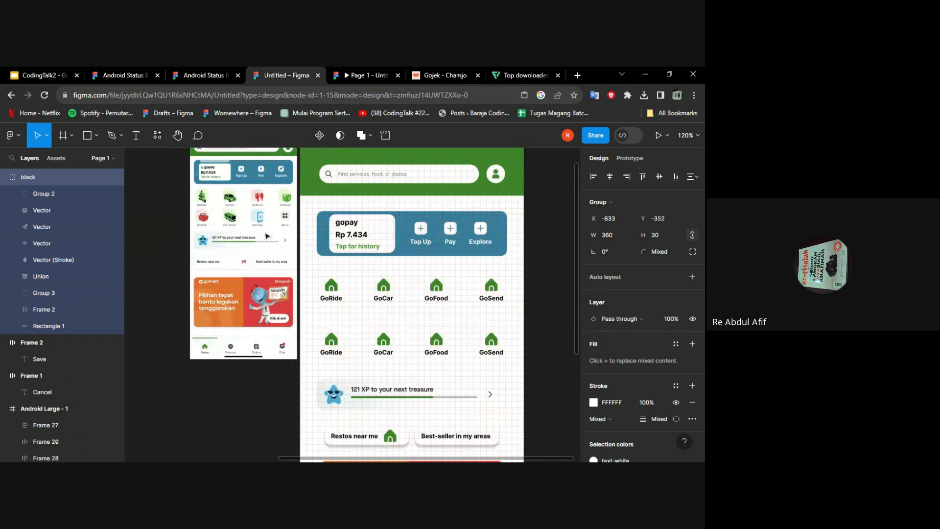
scroll(403, 289, "down", 4)
scroll(404, 290, "up", 3)
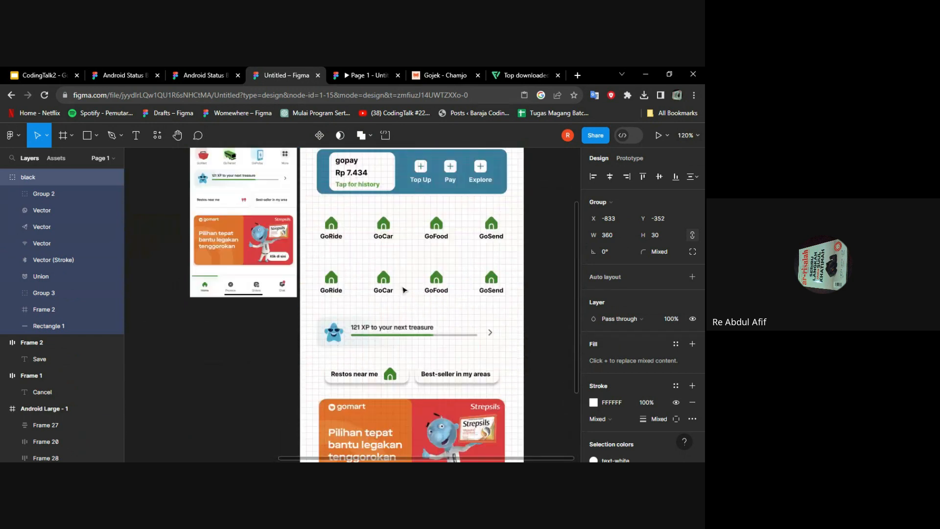
scroll(403, 289, "down", 1)
Step: Review the whole home screen in the running prototype preview and scale it with Fit to screen
left_click(395, 69)
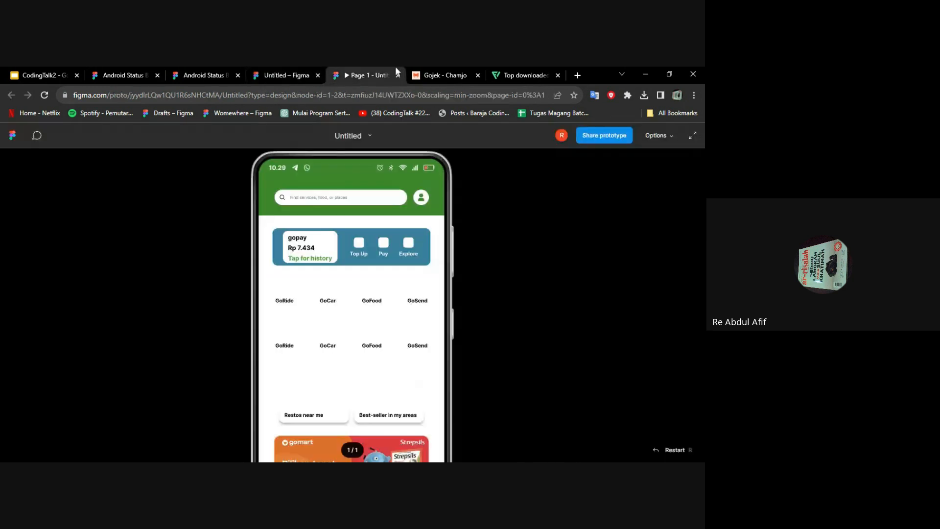
scroll(496, 262, "down", 2)
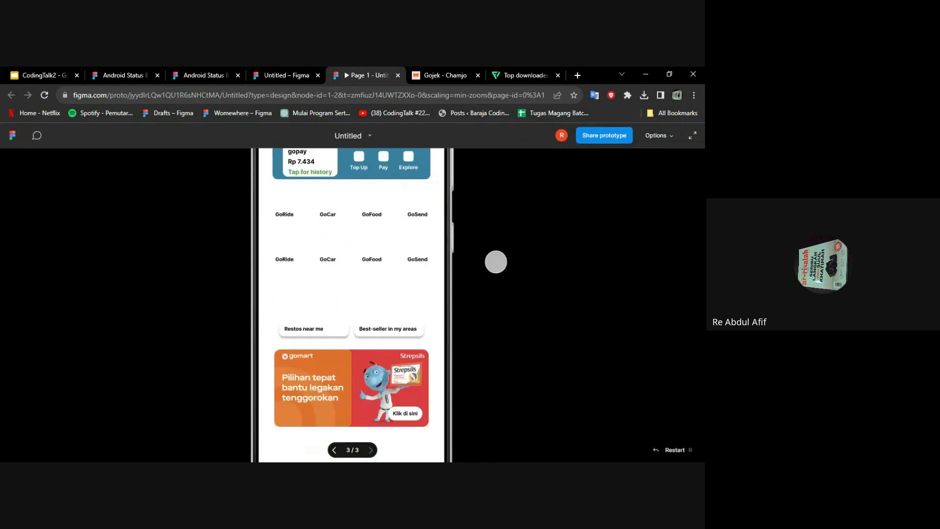
scroll(465, 267, "down", 1)
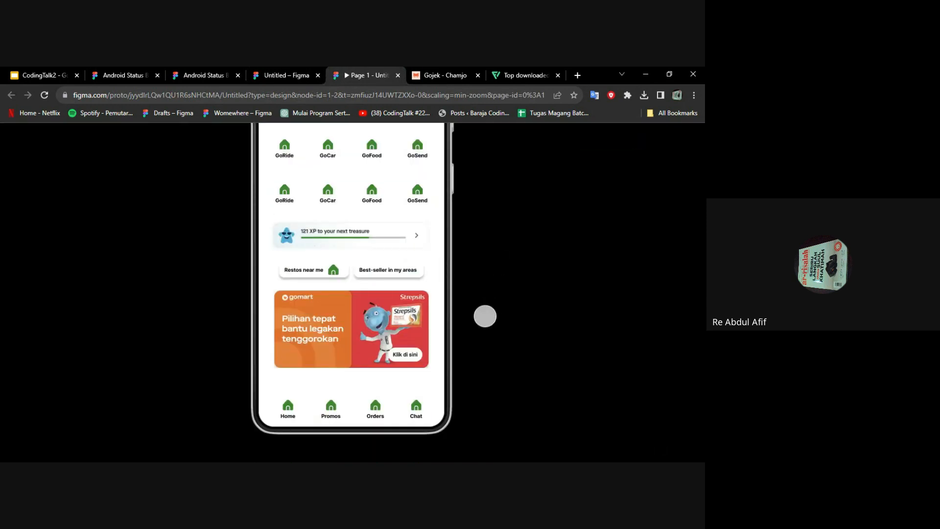
scroll(485, 315, "up", 2)
left_click(658, 135)
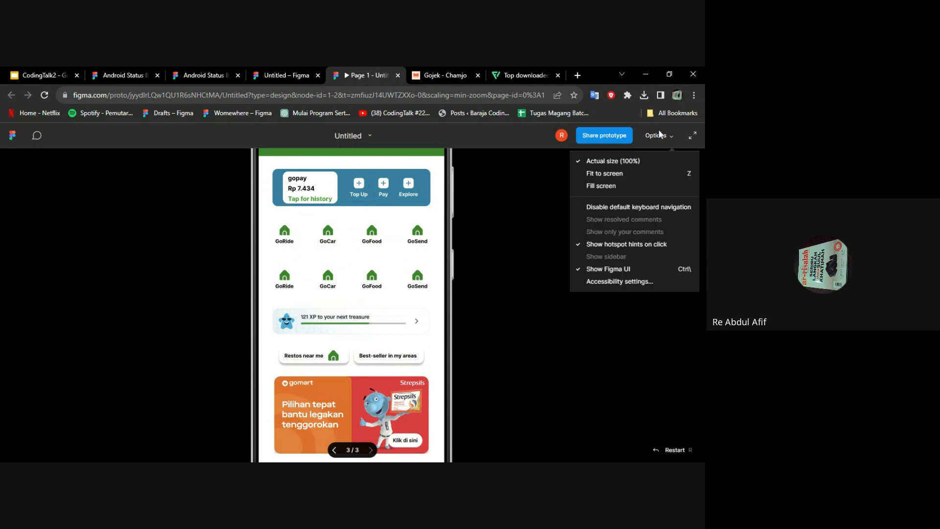
left_click(639, 170)
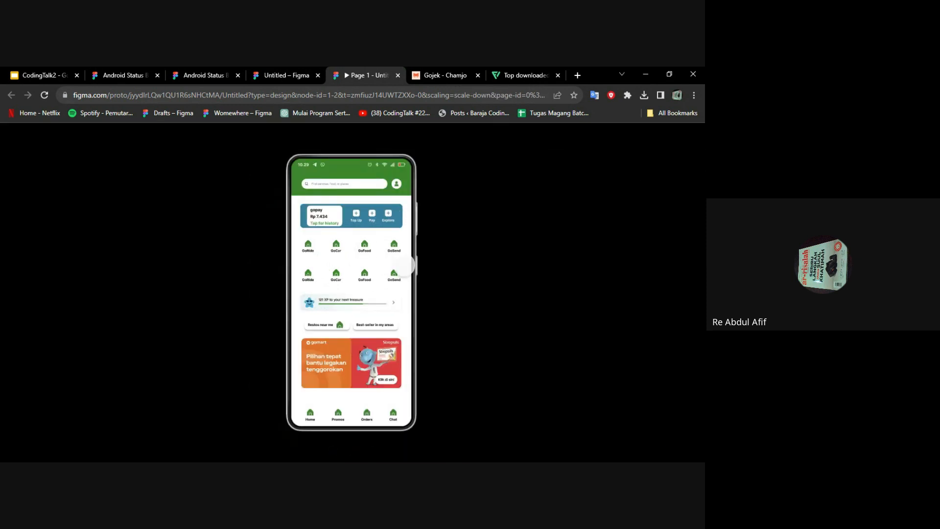
Step: Switch to the CodingTalk2 presentation in Google Slides and open slide 15, "Prototyping Aplikasi"
left_click(48, 71)
scroll(46, 266, "down", 1)
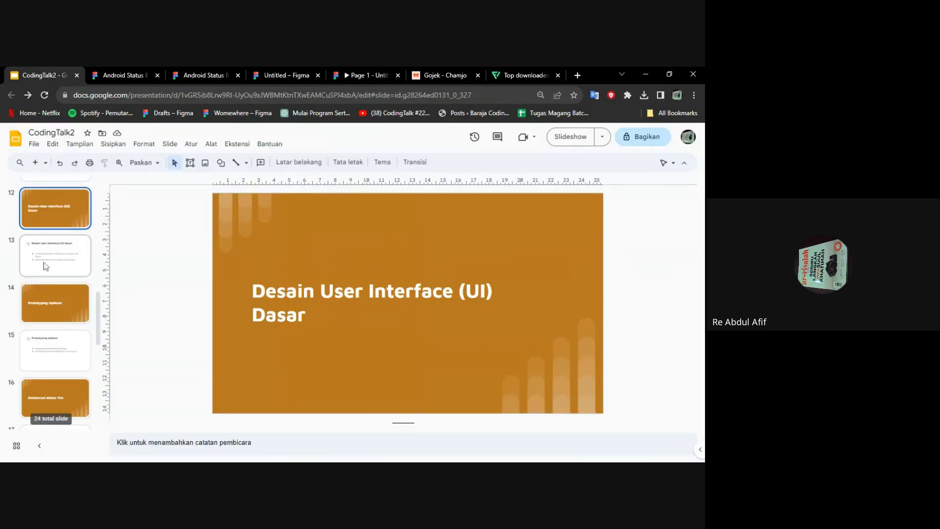
left_click(62, 338)
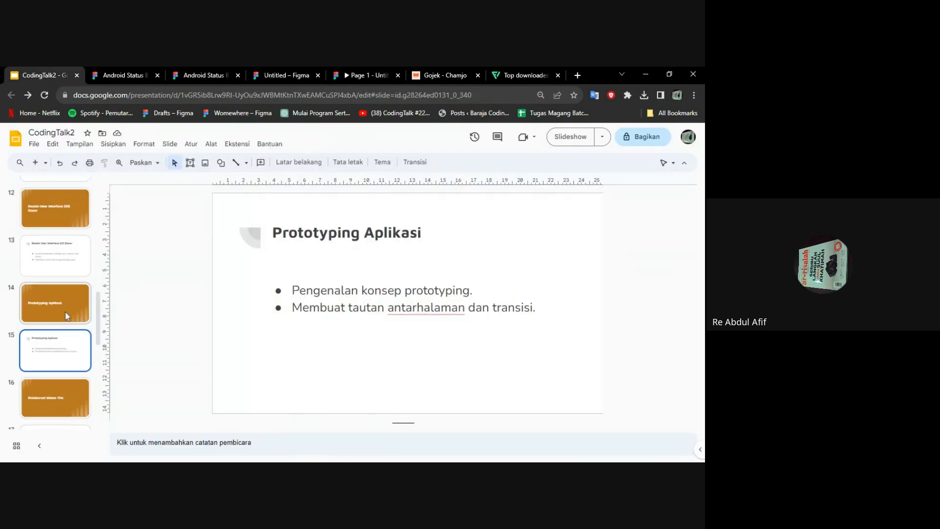
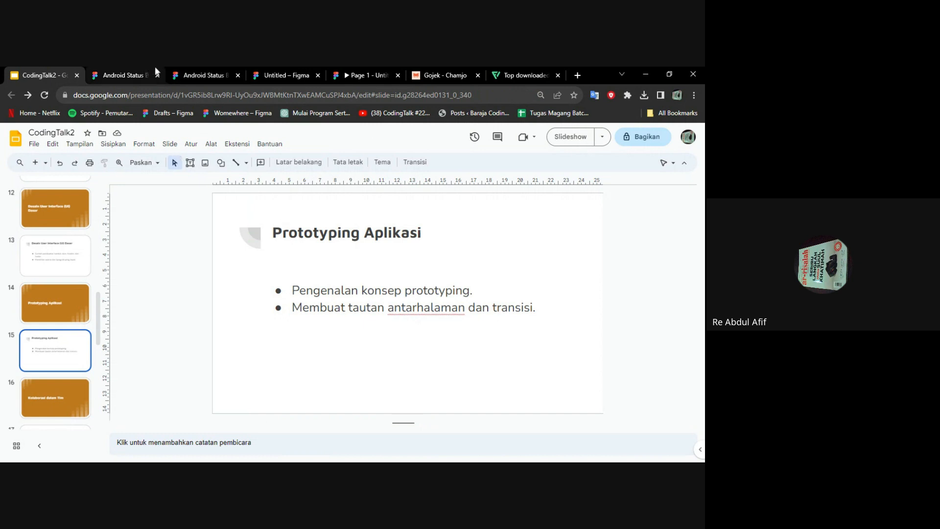
Step: Back in the Figma design file, move the reference screenshot clear of Android Large - 1 and show that frame's prototype settings
left_click(283, 73)
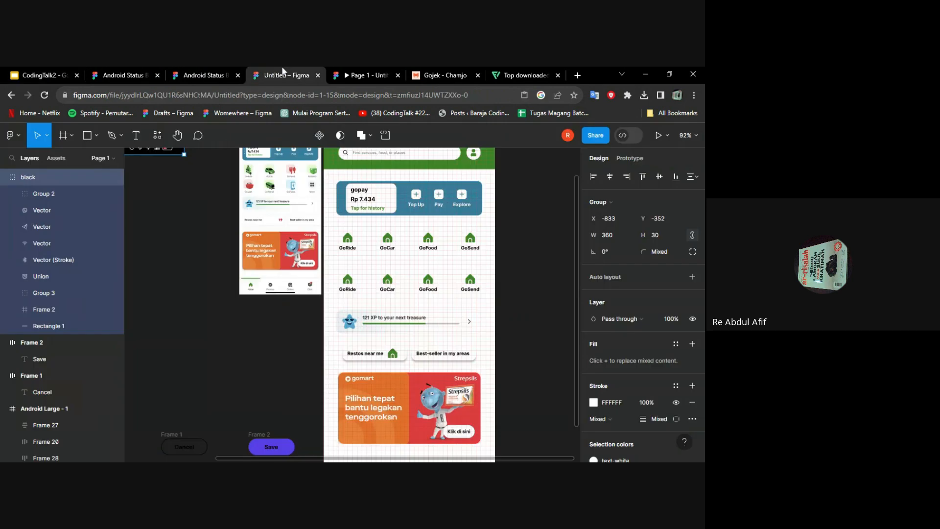
left_click(523, 226)
scroll(523, 226, "down", 4, "ctrl")
scroll(514, 223, "right", 3)
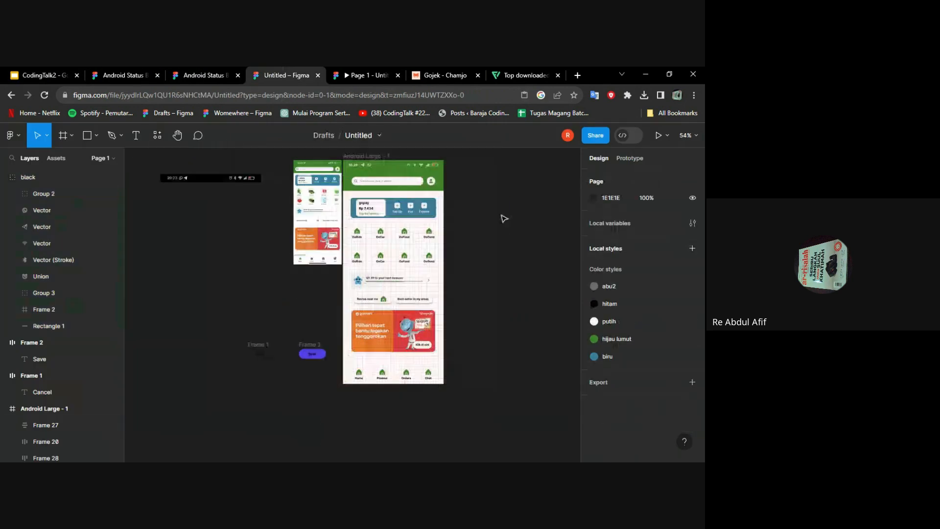
left_click(376, 156)
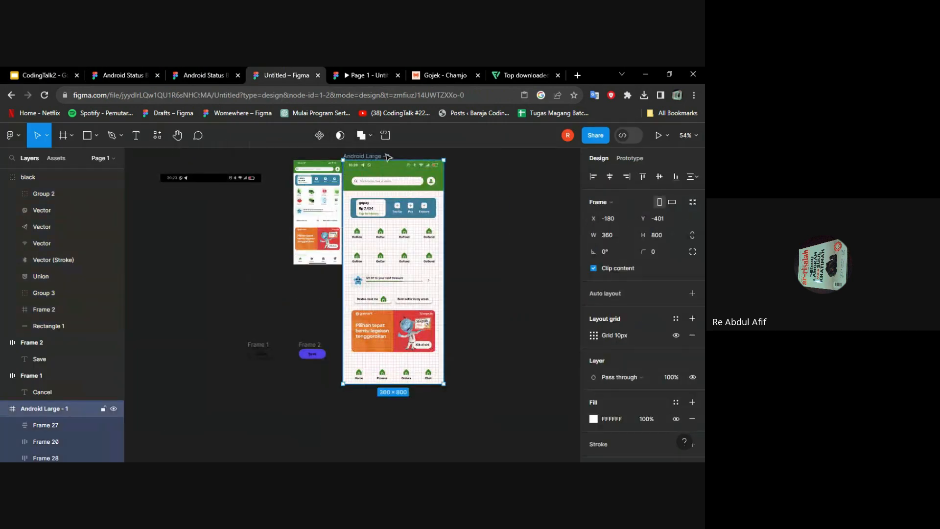
left_click(627, 157)
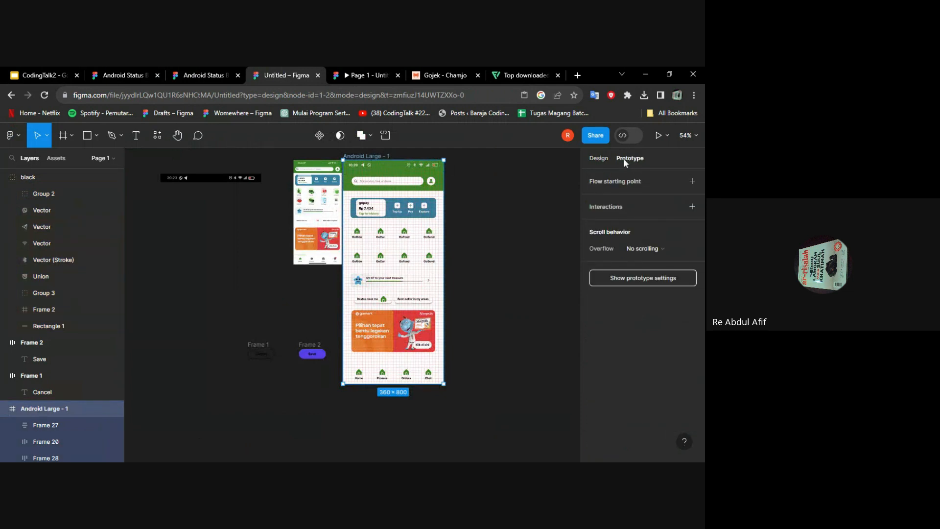
left_click_drag(301, 187, 201, 235)
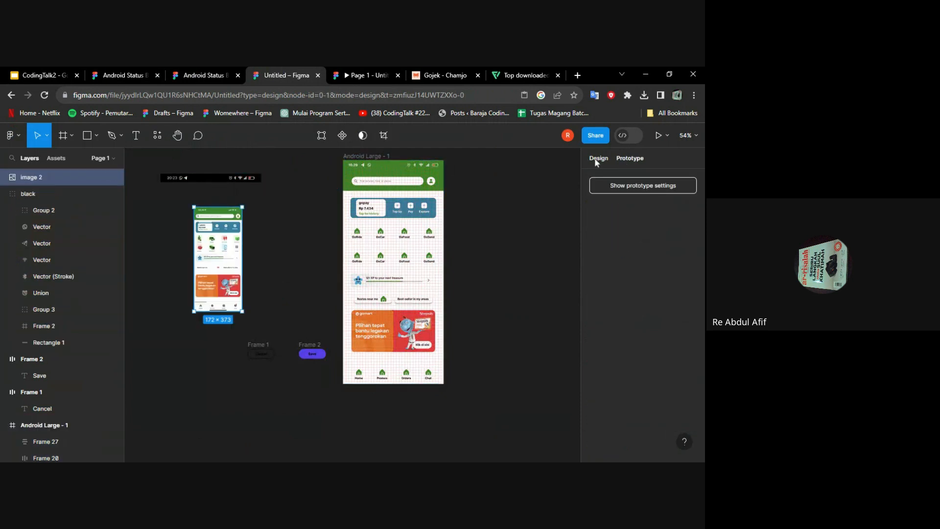
left_click(373, 157)
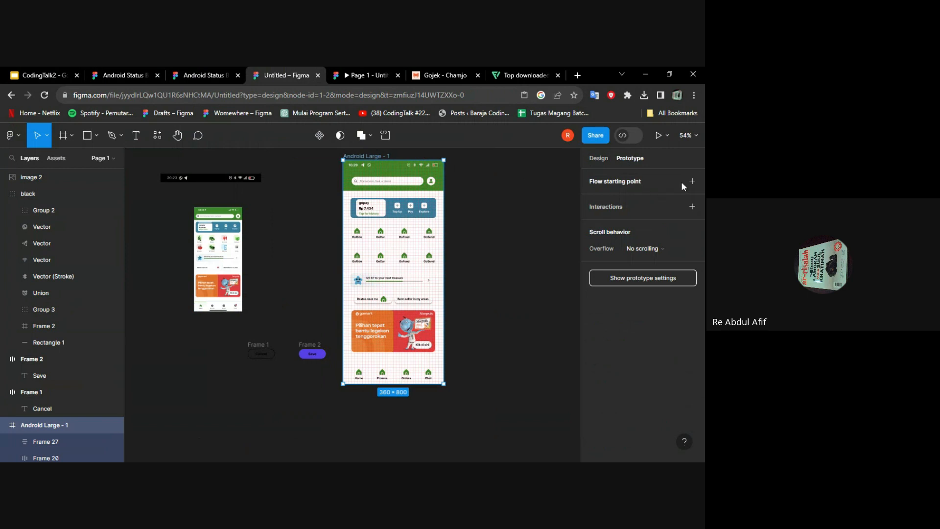
Step: Add a flow starting point to Android Large - 1 and check the flows list in the prototype preview
left_click(695, 181)
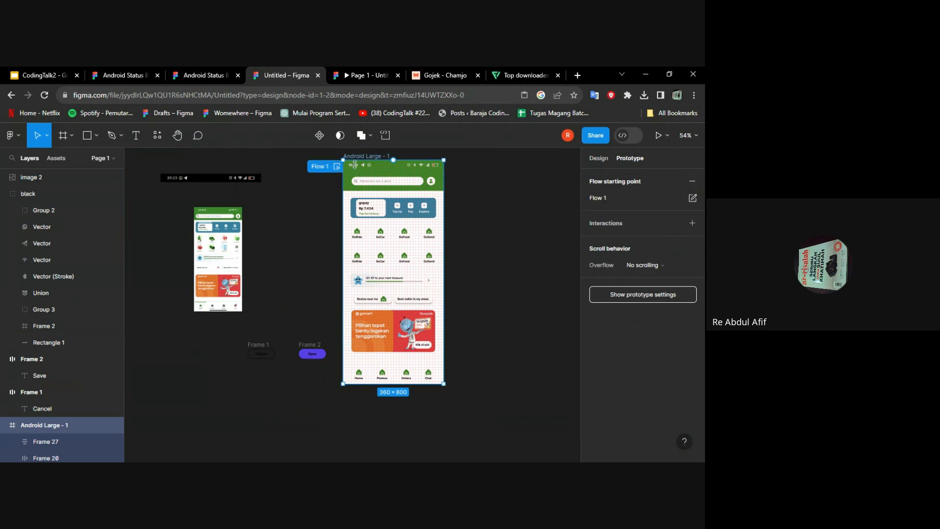
left_click(366, 75)
left_click(37, 135)
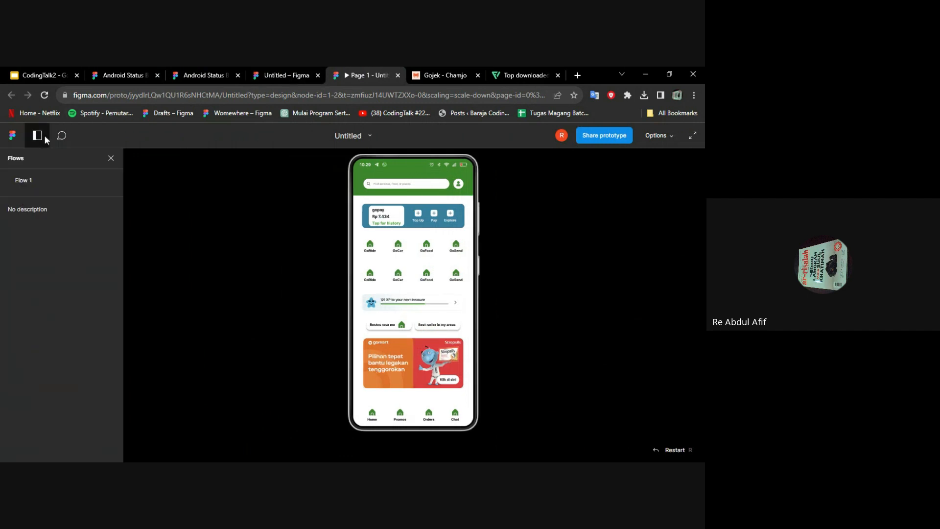
left_click(112, 158)
left_click(299, 75)
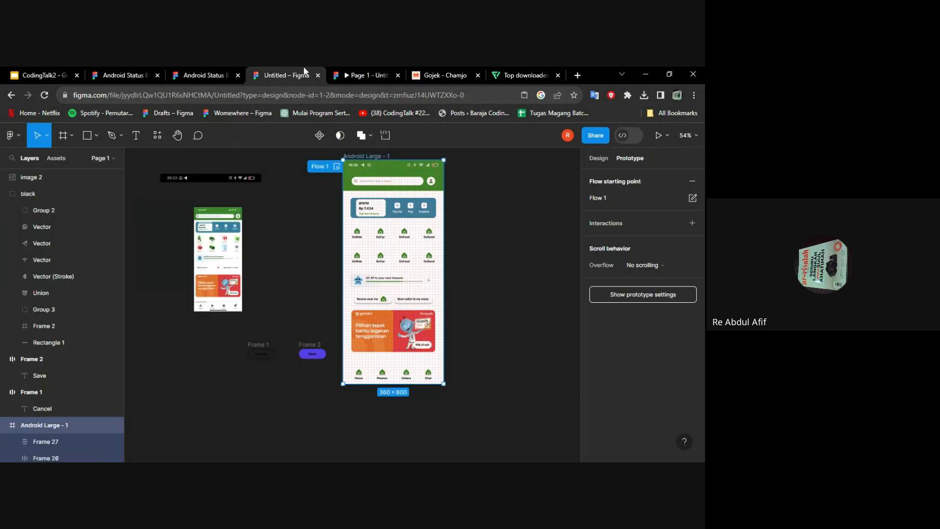
Step: Duplicate the Android Large - 1 frame and place the copy beside the original, level with it
left_click(499, 183)
scroll(498, 183, "right", 2)
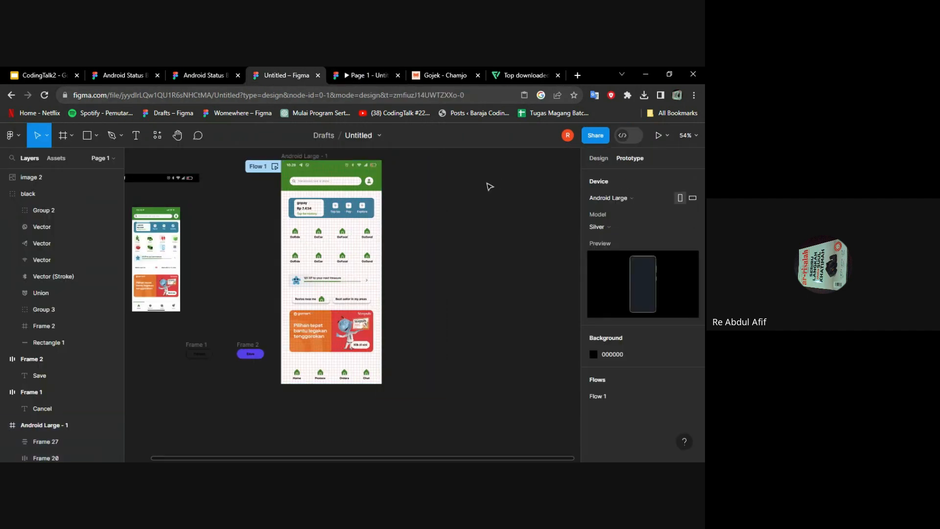
left_click(300, 157)
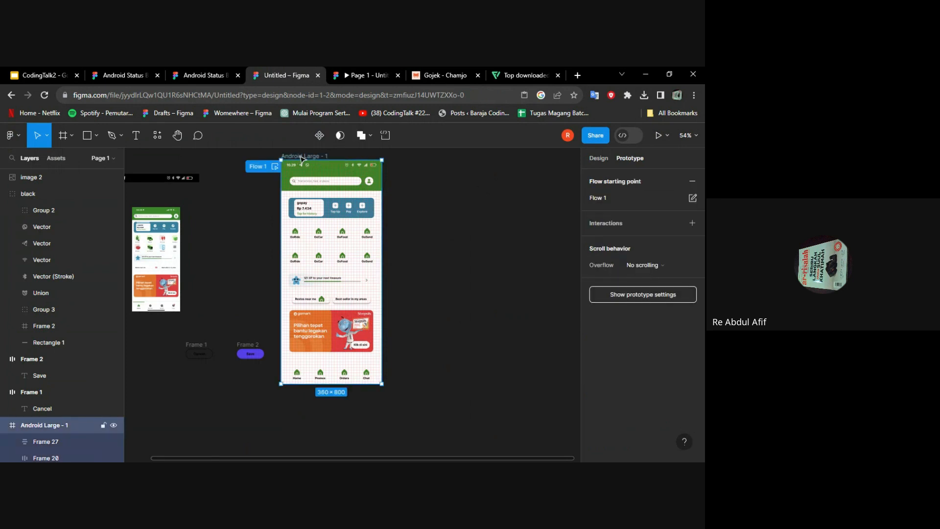
left_click_drag(299, 159, 475, 190)
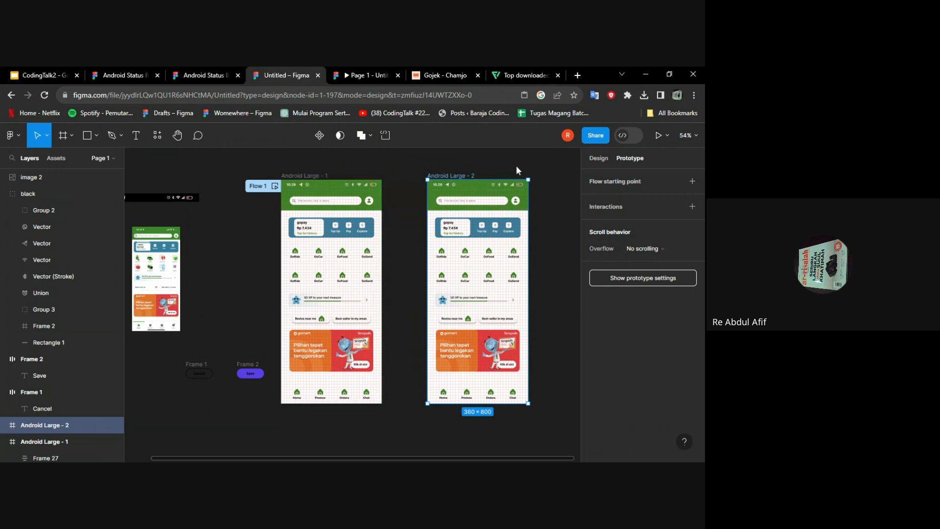
Step: Delete the gomart promo banner from the duplicated frame, Android Large - 2
left_click(314, 176)
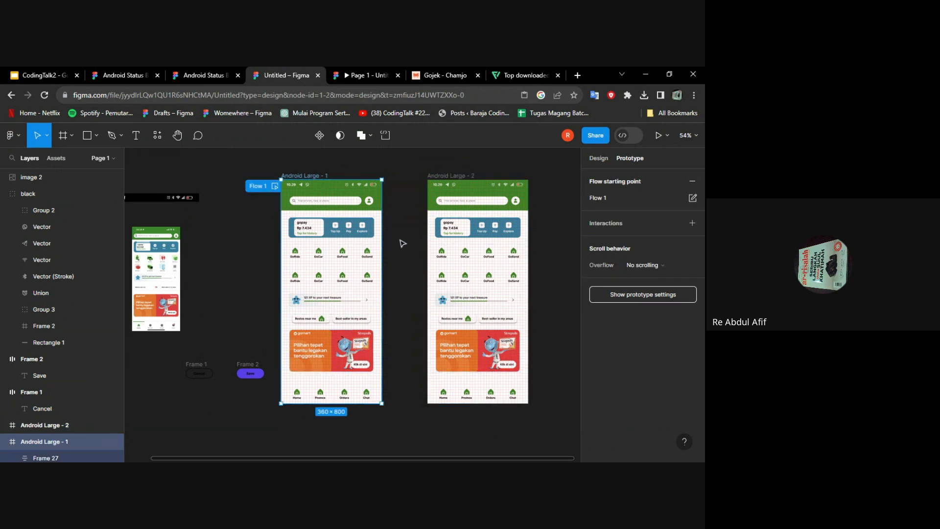
left_click(408, 217)
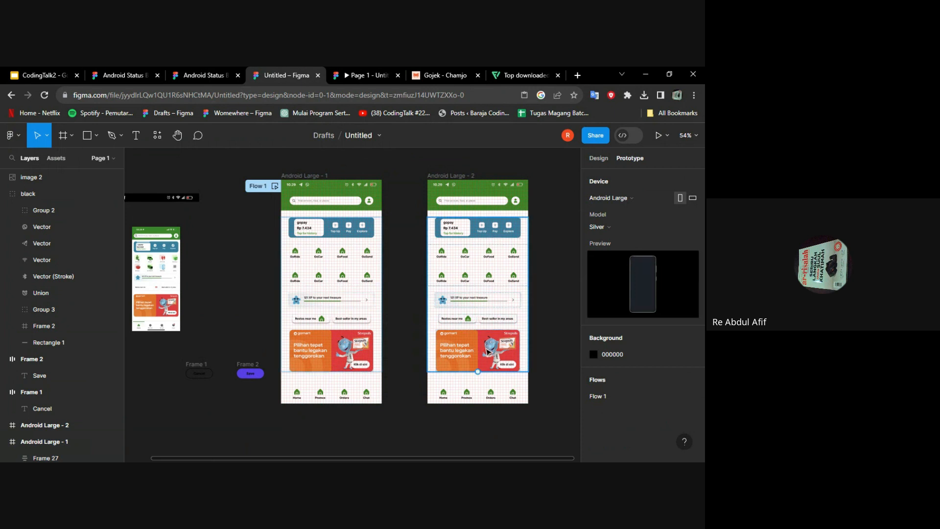
left_click(493, 347)
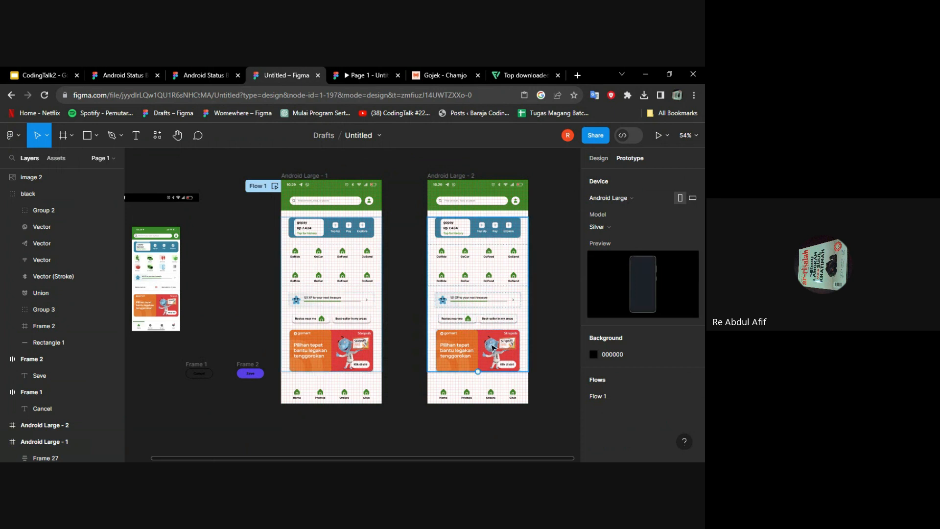
key("Delete")
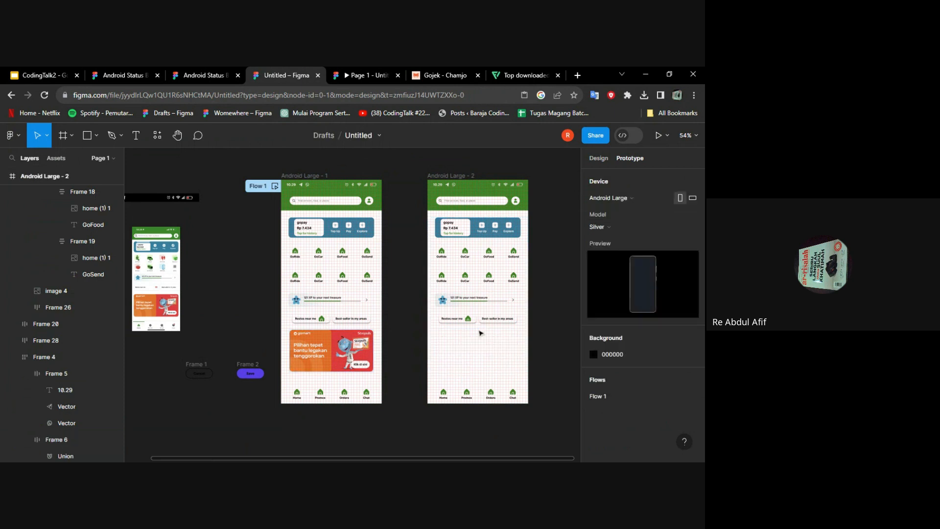
Step: Try an on-tap connection from the whole Android Large - 1 frame to Android Large - 2, and remove it
left_click(328, 176)
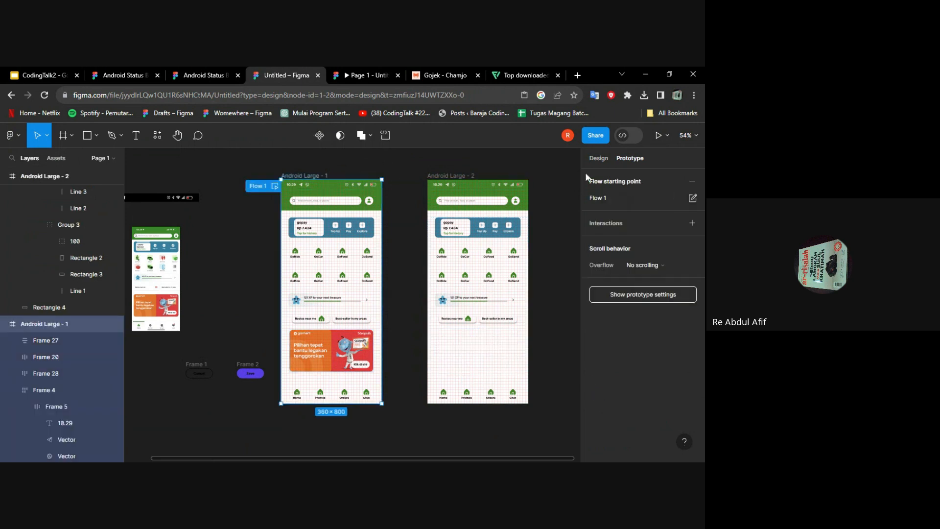
left_click_drag(382, 291, 426, 293)
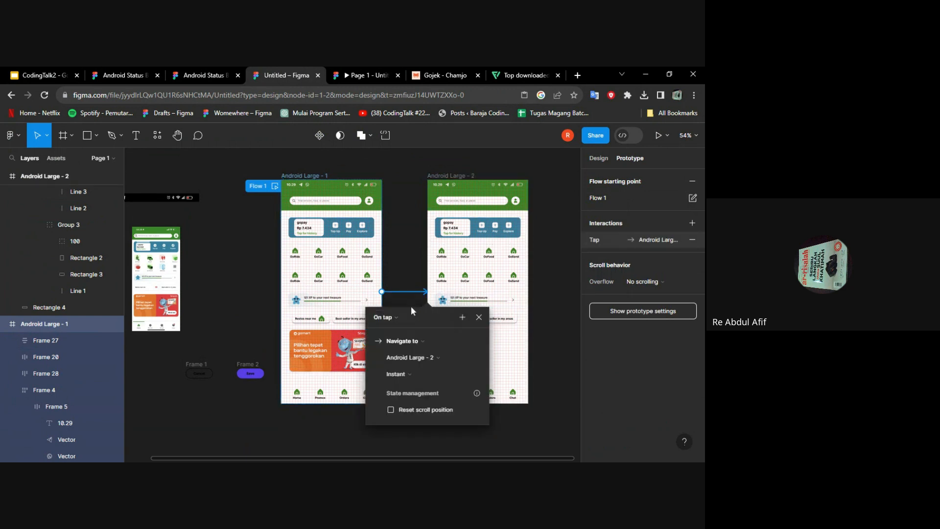
left_click(404, 260)
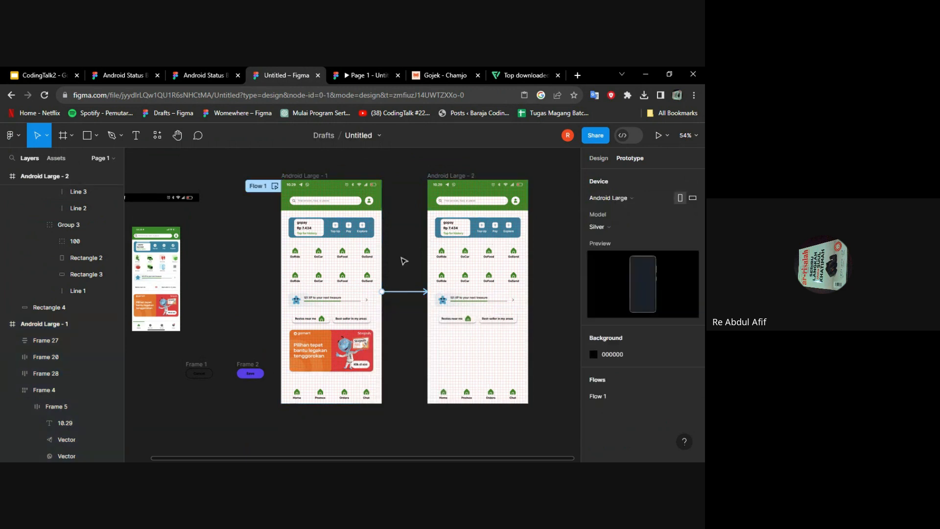
left_click(404, 292)
key("Escape")
Step: Connect the GoRide item in the upper service row of Android Large - 1 to Android Large - 2 with an on-tap Navigate to interaction
scroll(405, 293, "up", 3)
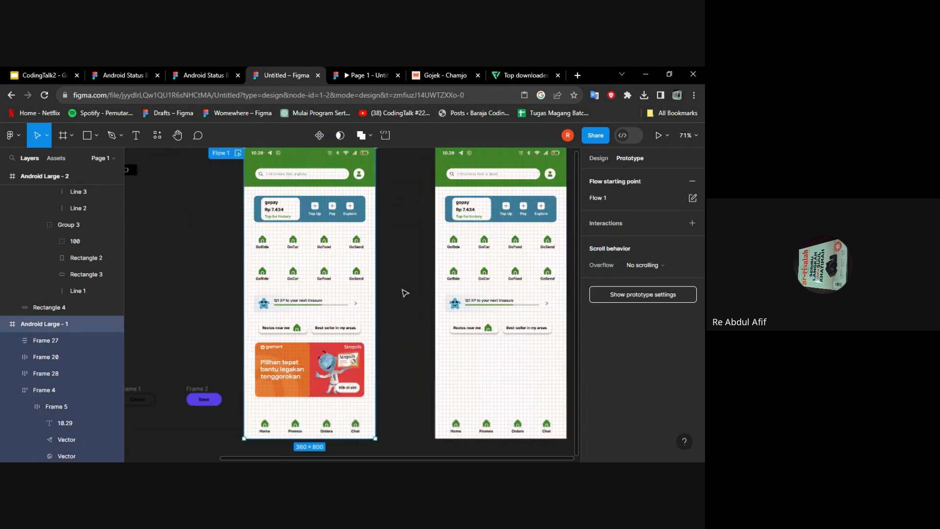
scroll(405, 293, "up", 3)
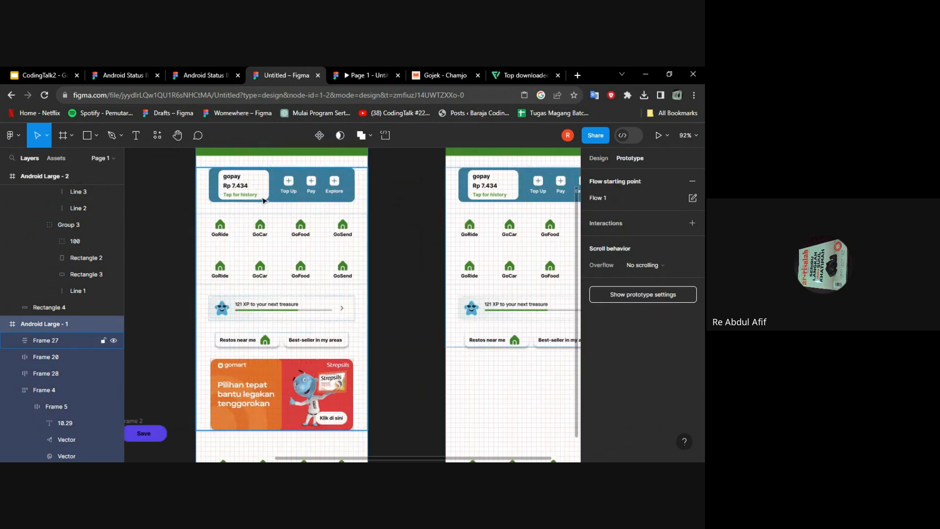
left_click(222, 232)
double_click(222, 231)
double_click(223, 231)
double_click(223, 231)
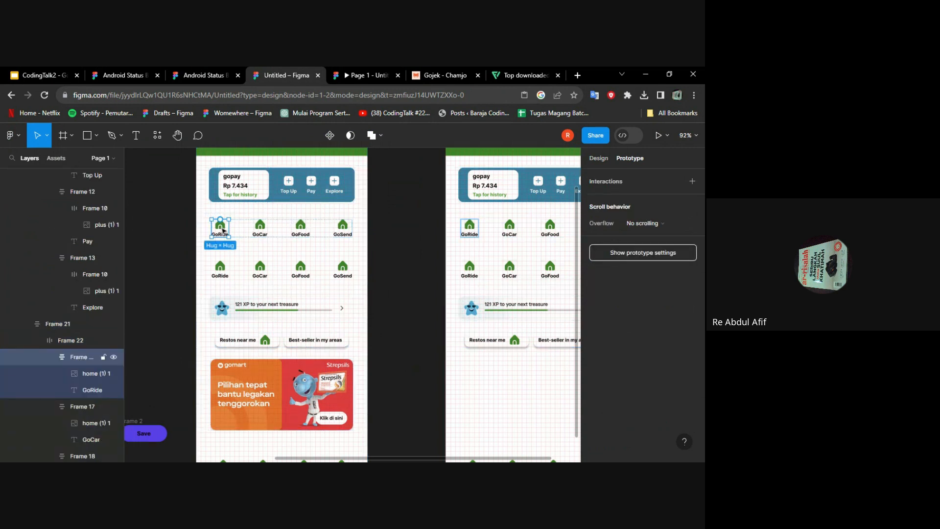
left_click_drag(230, 229, 460, 277)
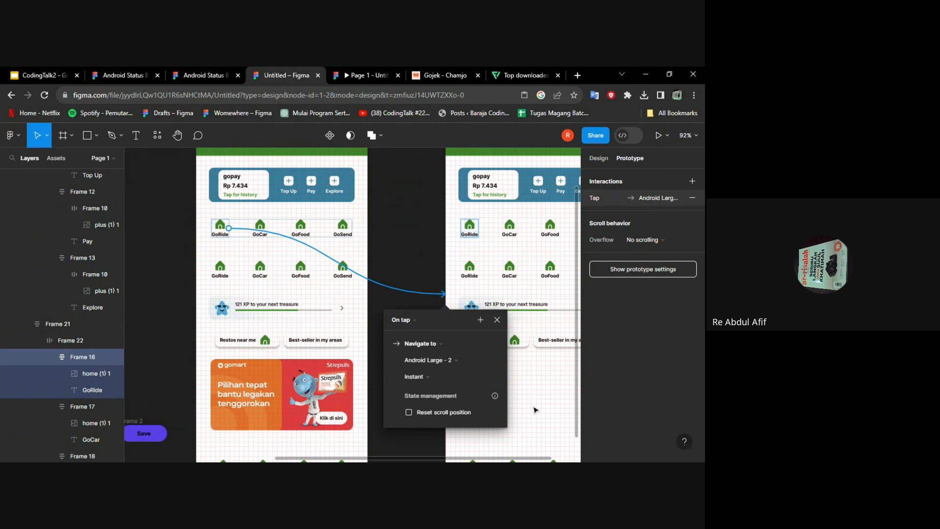
Step: Set the transition animation of the GoRide interaction to Move in
left_click(494, 379)
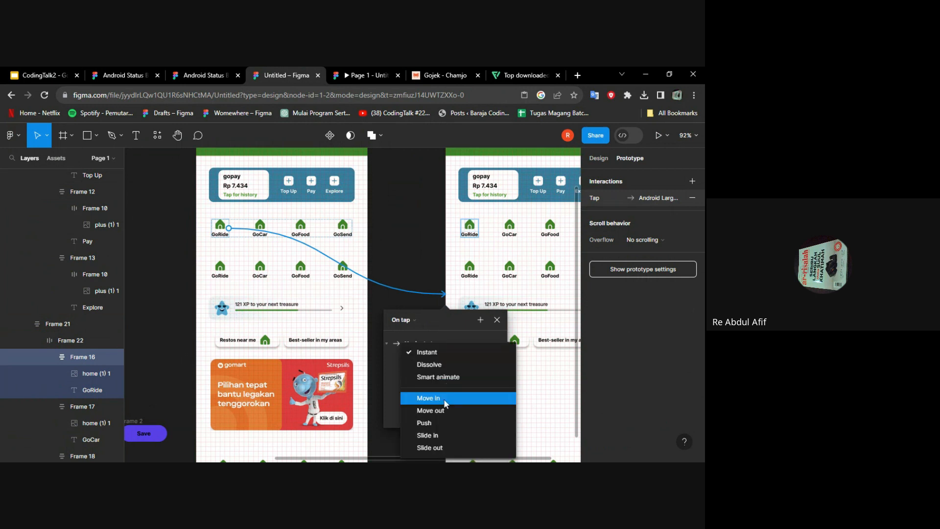
left_click(445, 399)
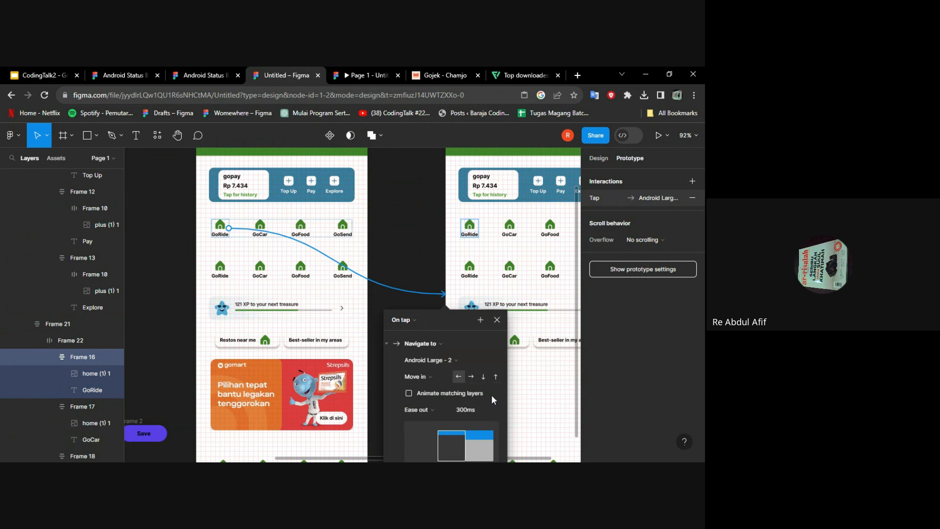
scroll(475, 380, "down", 3)
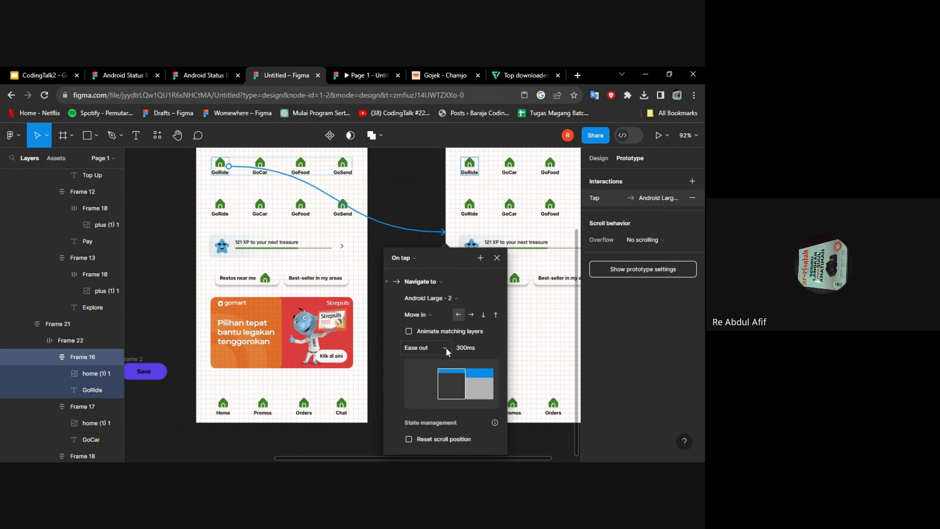
left_click(445, 317)
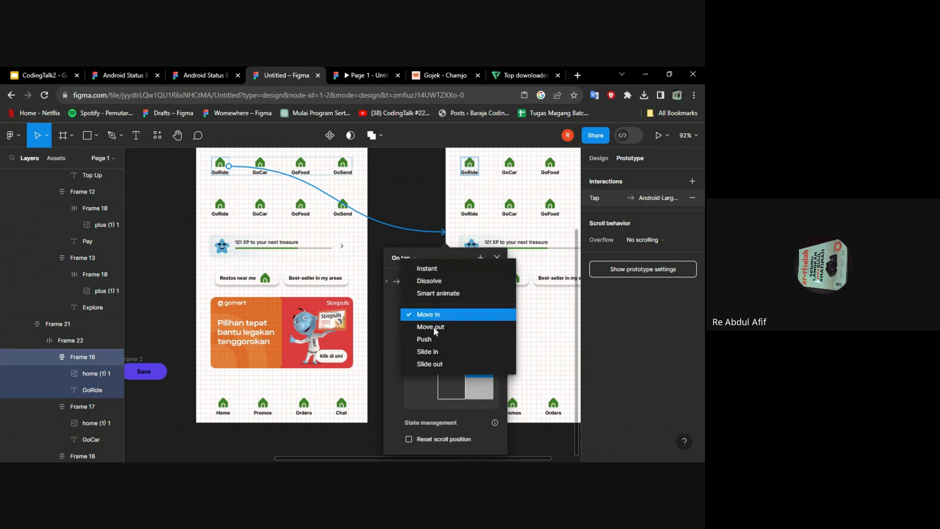
left_click(387, 324)
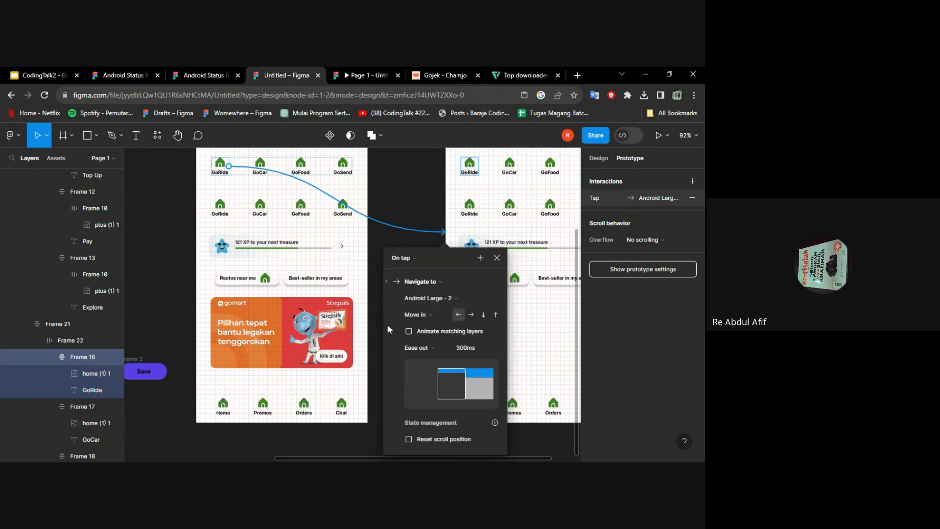
Step: Set the GoRide transition's easing to Slow and its duration to 300 ms
left_click(443, 348)
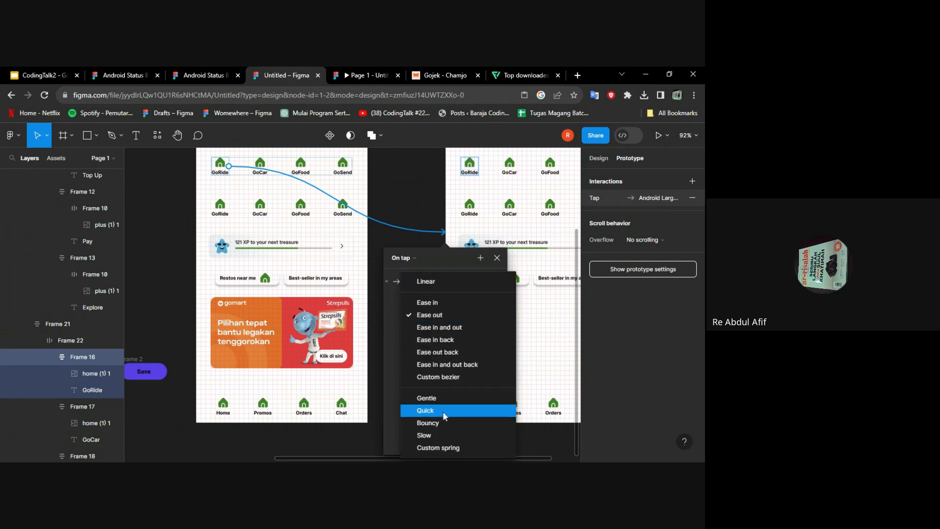
left_click(440, 435)
left_click(468, 351)
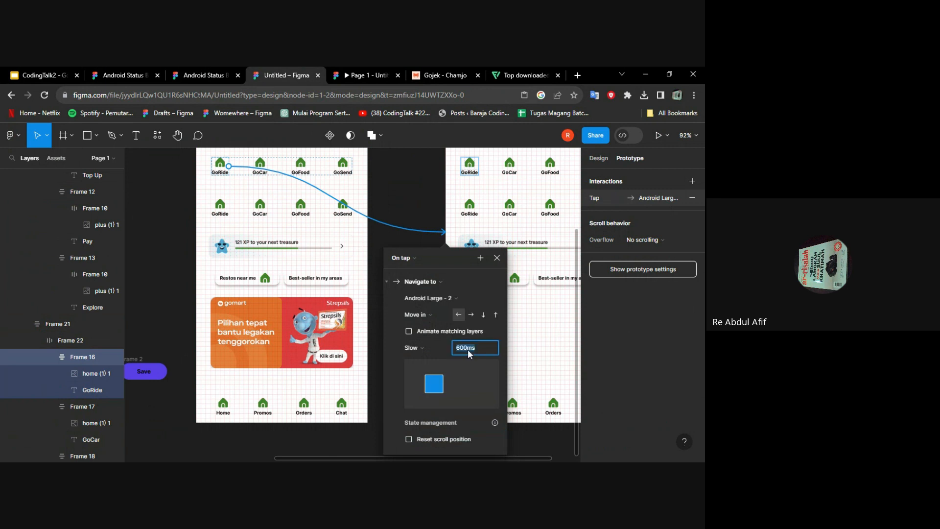
type("300")
key("Return")
left_click(547, 334)
Step: Test the GoRide navigation to the second screen in the prototype preview and return to the design file
scroll(470, 314, "down", 1)
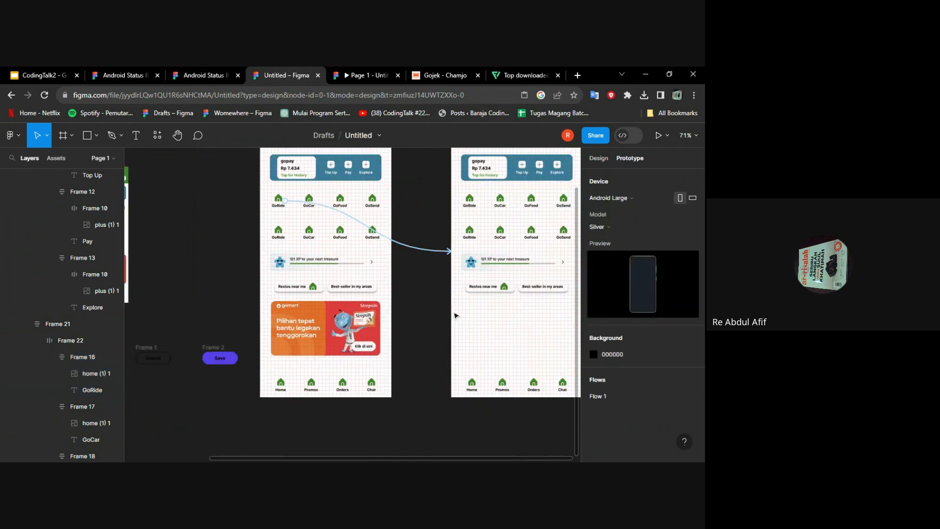
scroll(431, 262, "up", 3)
scroll(429, 265, "right", 3)
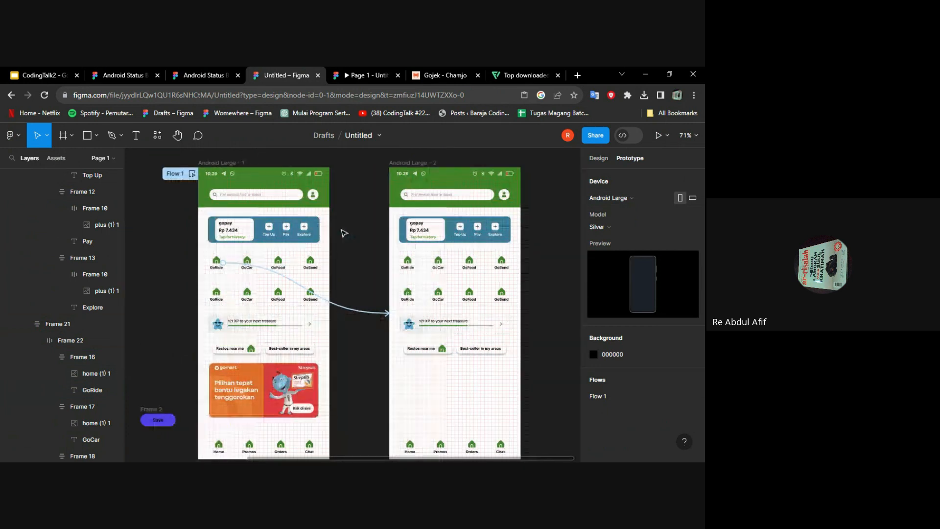
left_click(362, 75)
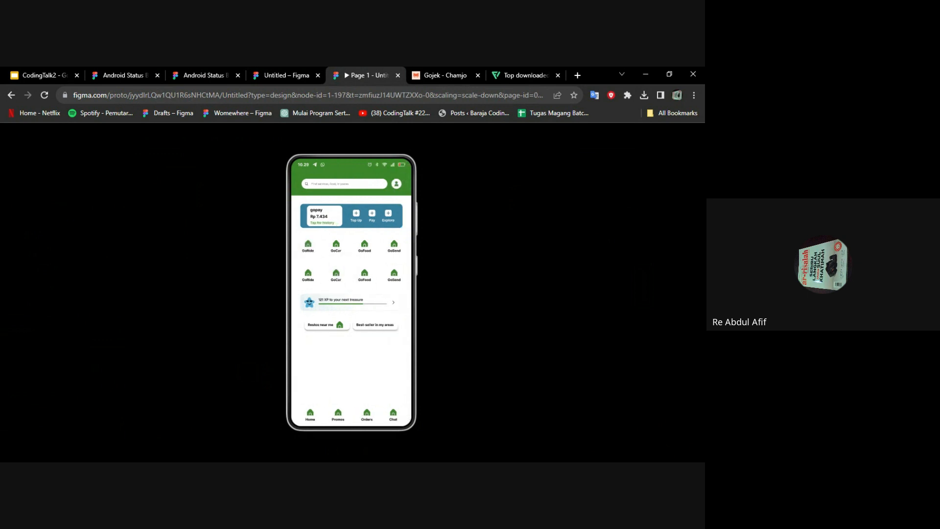
left_click(289, 75)
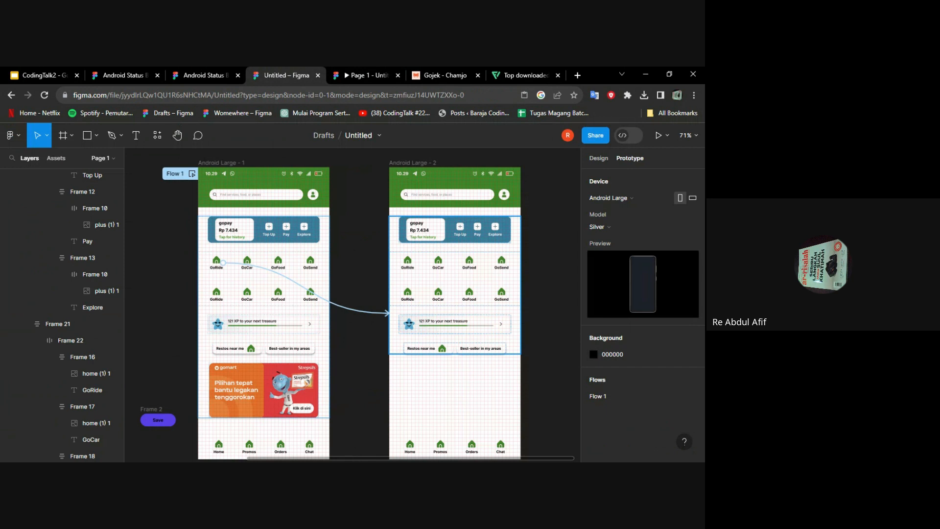
Step: Review the connection from GoRide to Android Large - 2 and its on-tap interaction details
key("alt+Tab")
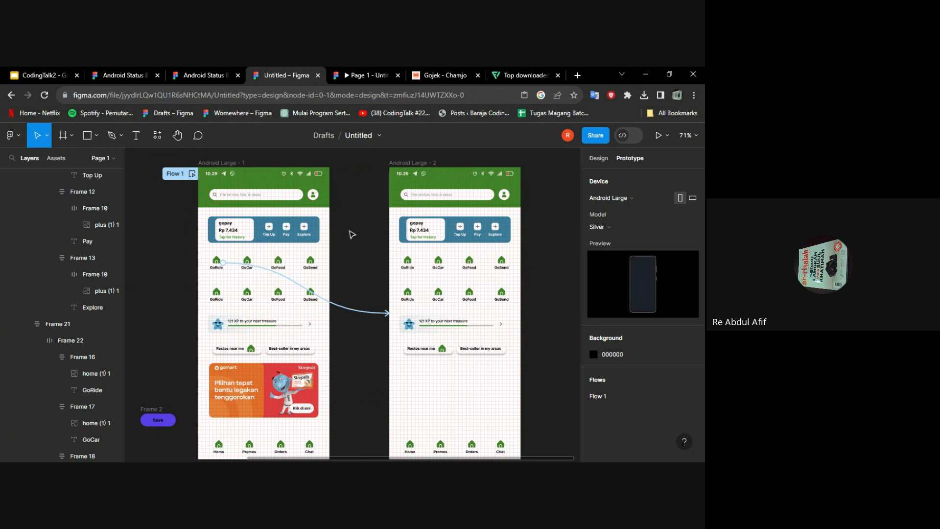
scroll(351, 234, "down", 3)
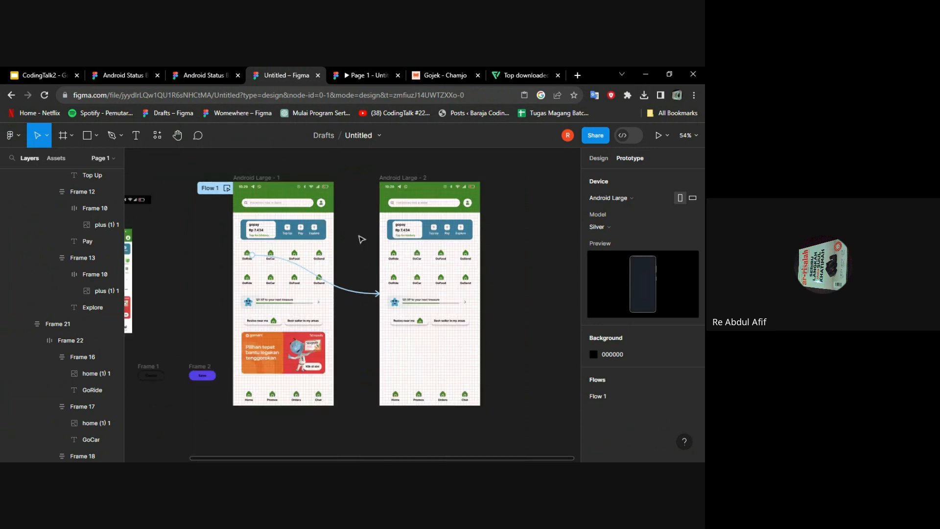
scroll(362, 239, "up", 3)
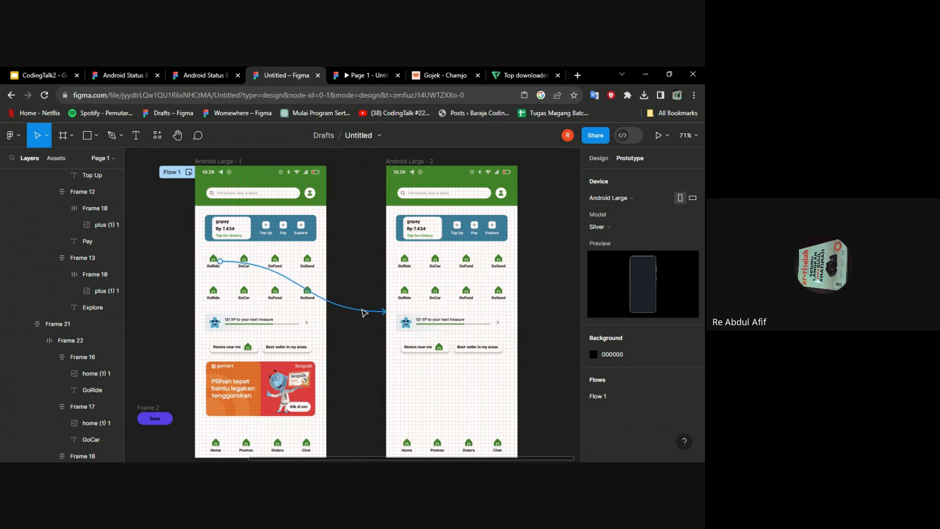
scroll(363, 262, "down", 4)
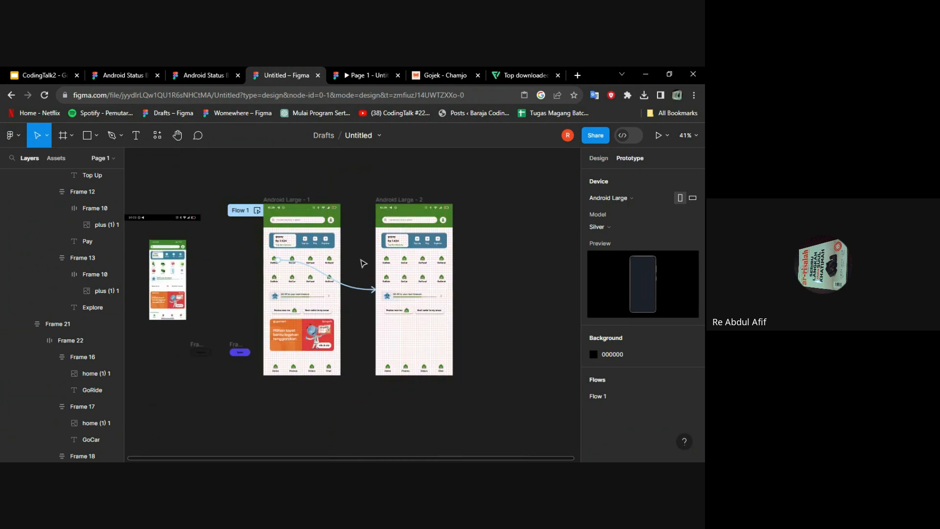
scroll(355, 291, "up", 2)
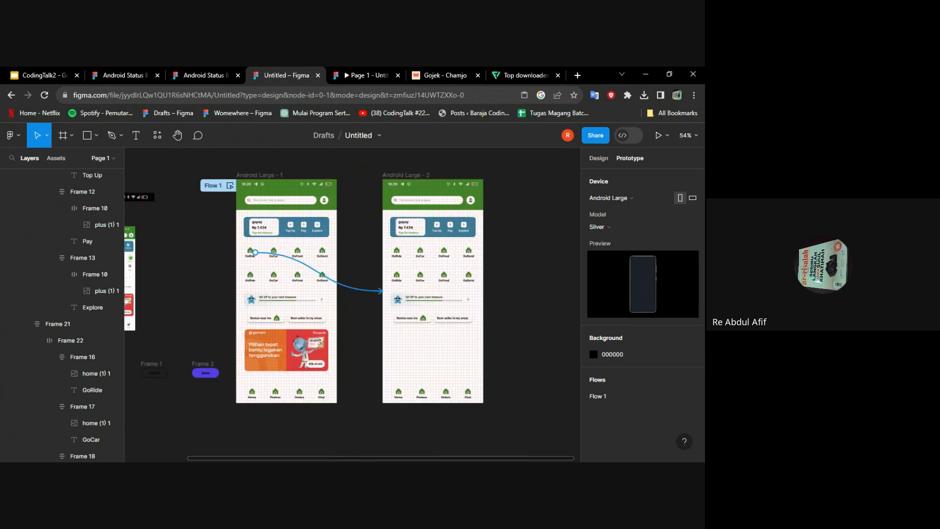
left_click(362, 289)
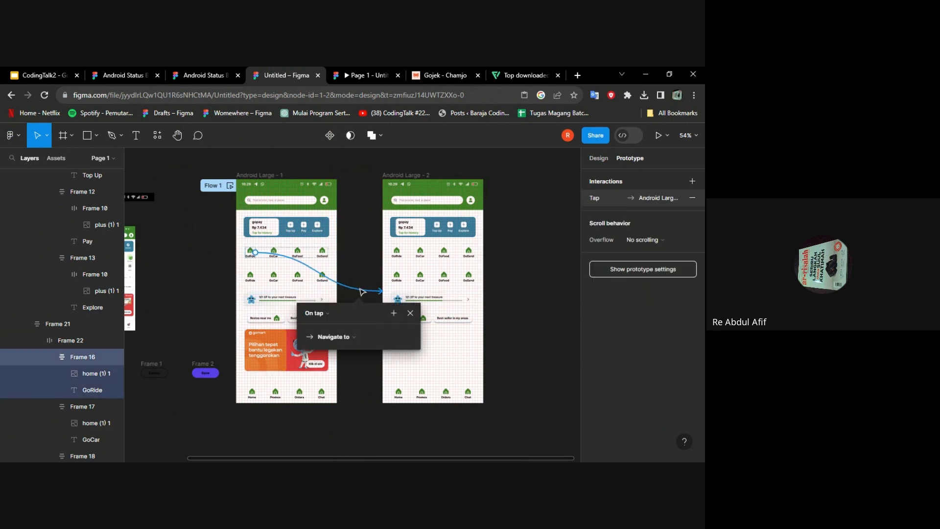
left_click(372, 260)
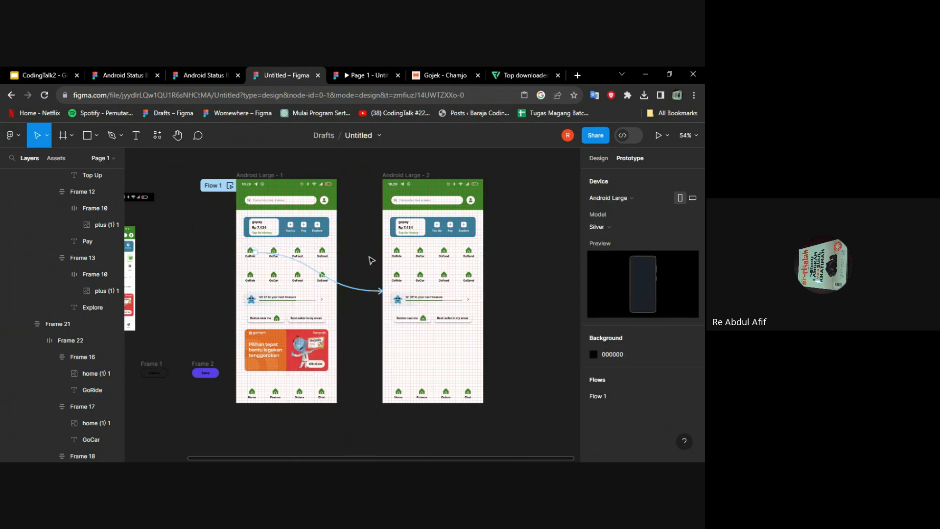
Step: Switch to the CodingTalk2 presentation, view the two "Kolaborasi dalam Tim" slides, and return to the Figma design file
left_click(25, 68)
scroll(73, 284, "down", 2)
left_click(68, 312)
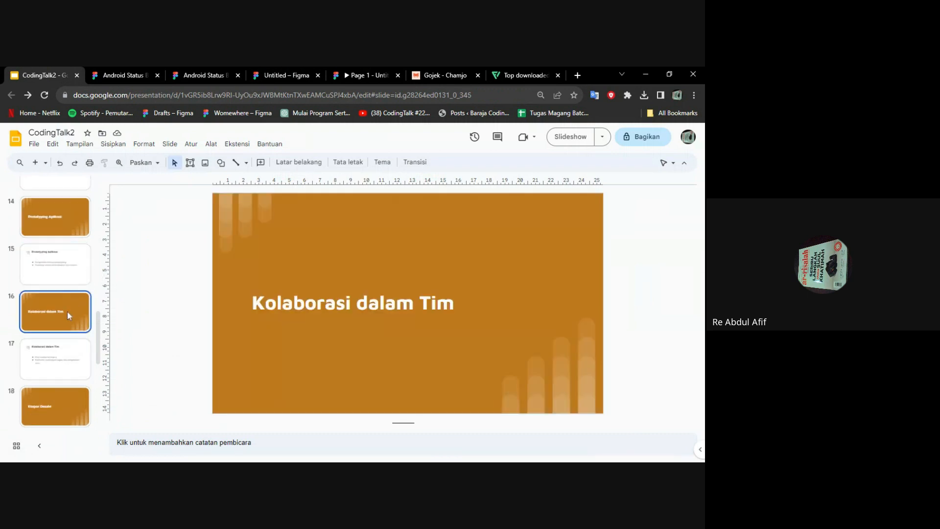
left_click(72, 346)
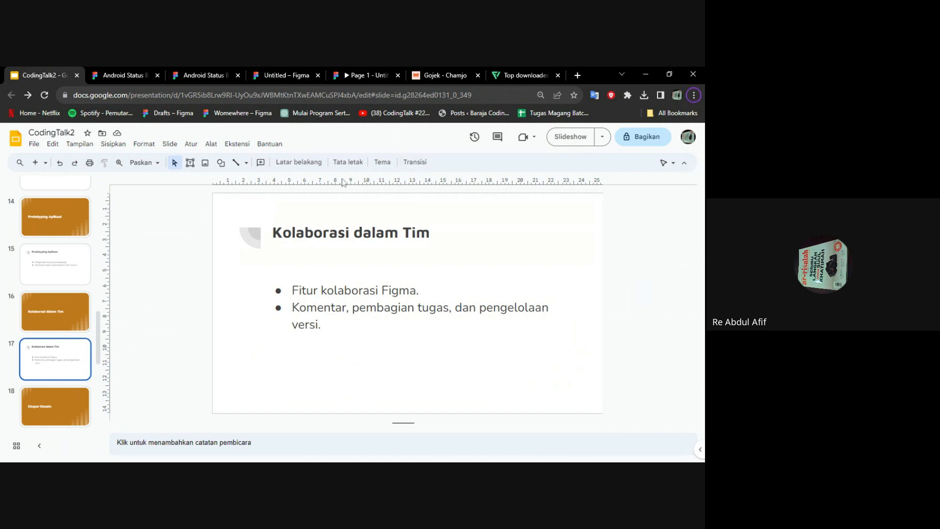
left_click(295, 76)
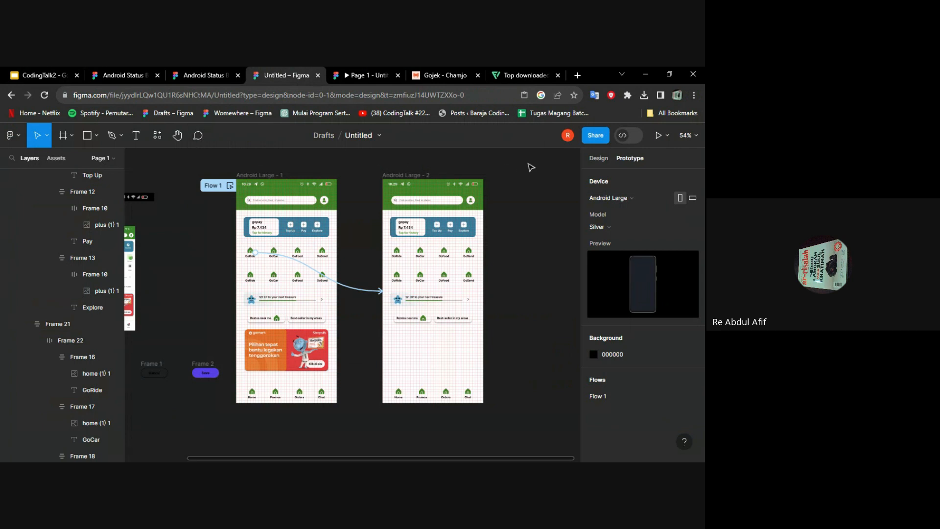
Step: Review the file's invitation options for collaborators, trying the e-mail field with placeholder text, and leave without inviting anyone
left_click(602, 140)
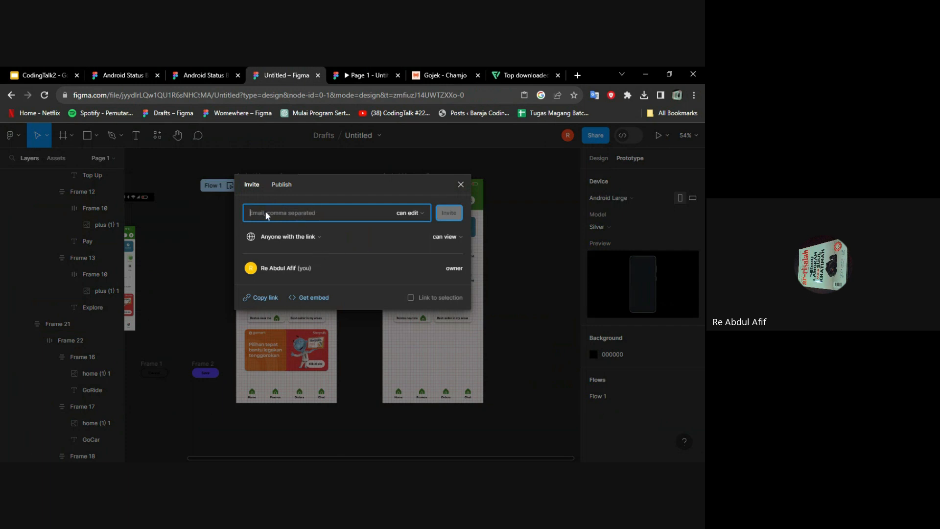
type("asdd")
key("BackSpace")
key("BackSpace")
key("BackSpace")
key("BackSpace")
left_click(461, 185)
mouse_move(561, 129)
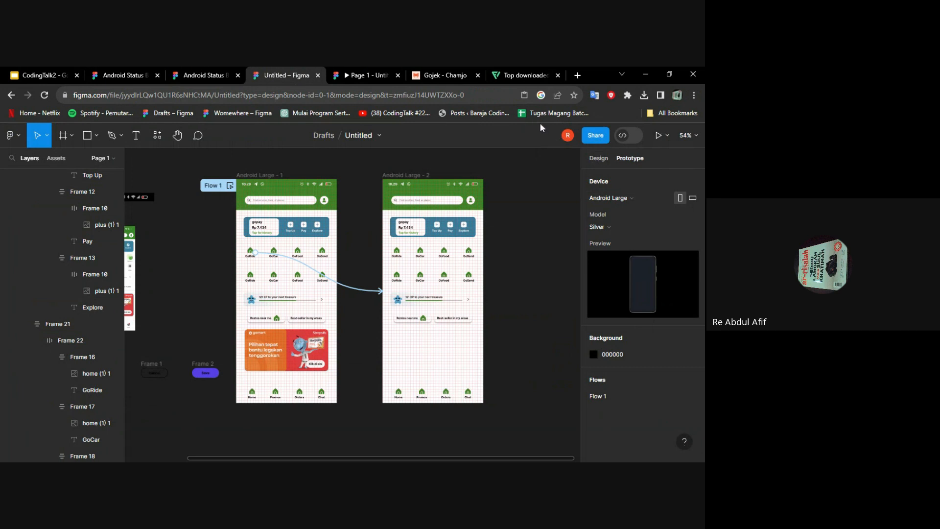
Step: Add the comment "test 123" on the profile icon of Android Large - 2, dismiss the FigJam suggestion, and leave comment mode
scroll(485, 225, "right", 1)
scroll(450, 221, "left", 1)
key("c")
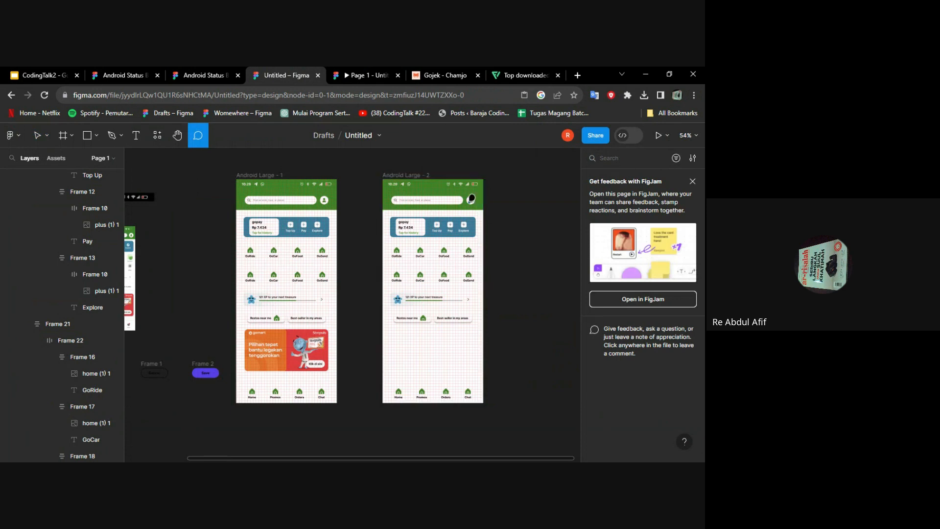
left_click(471, 199)
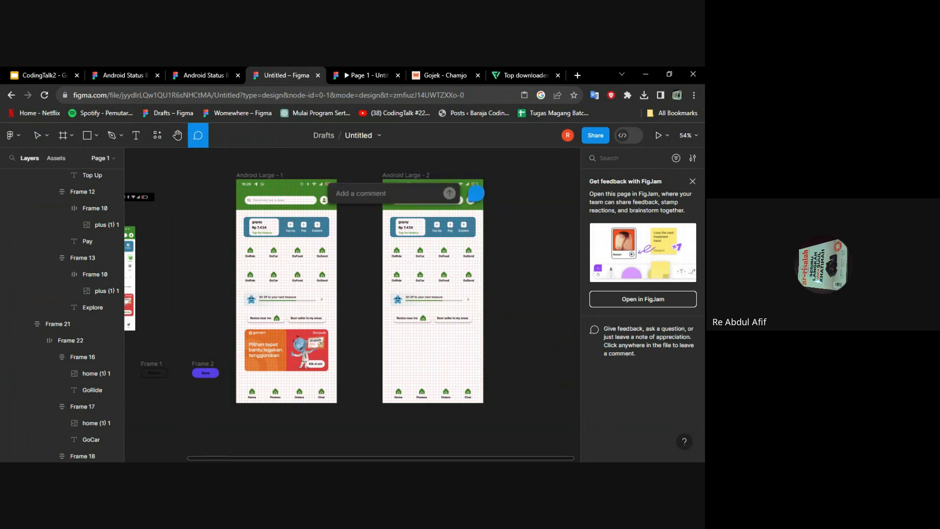
type("test 123")
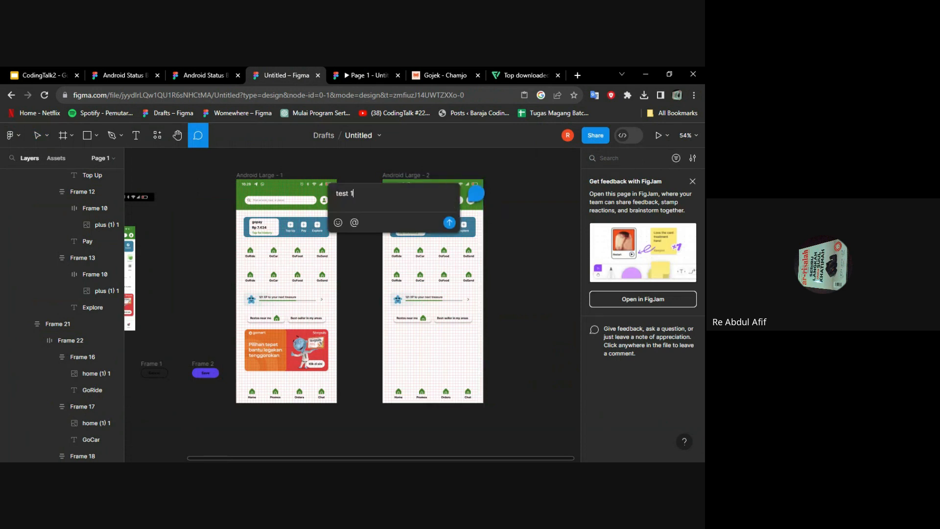
left_click(450, 223)
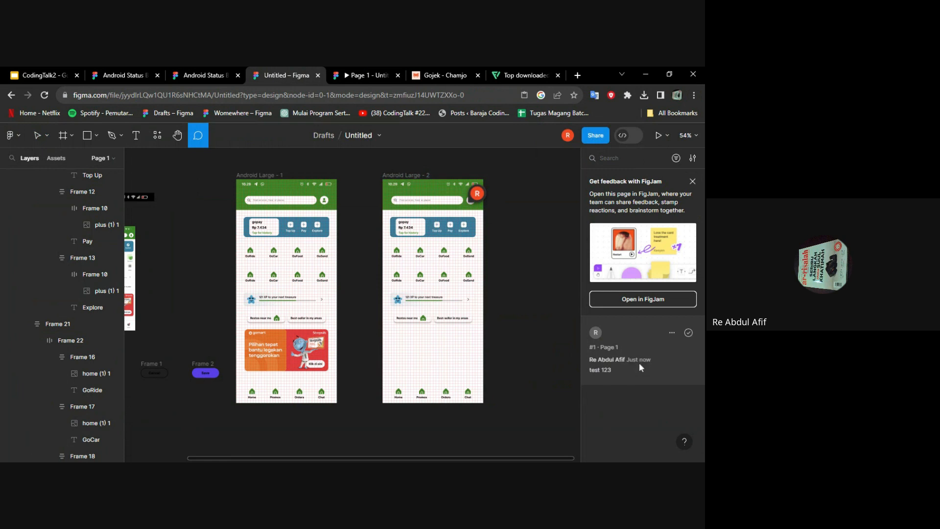
left_click(692, 182)
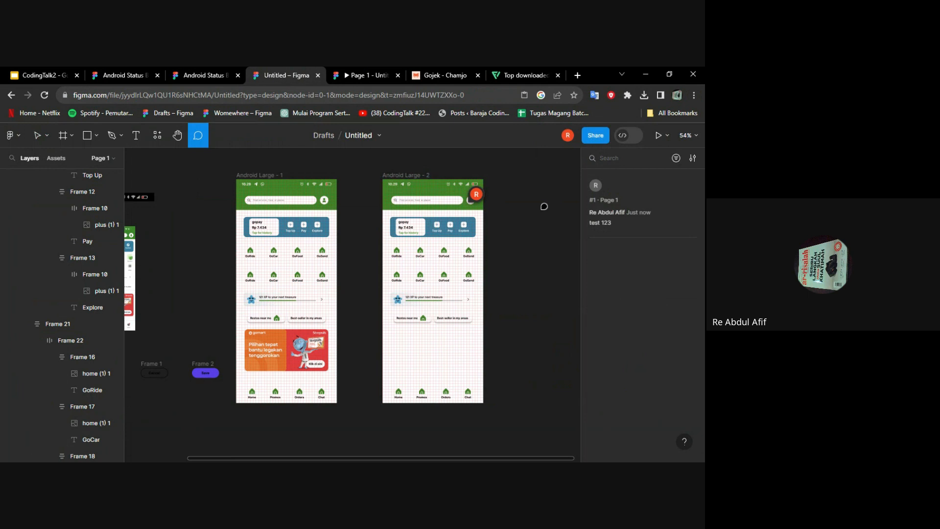
left_click(38, 134)
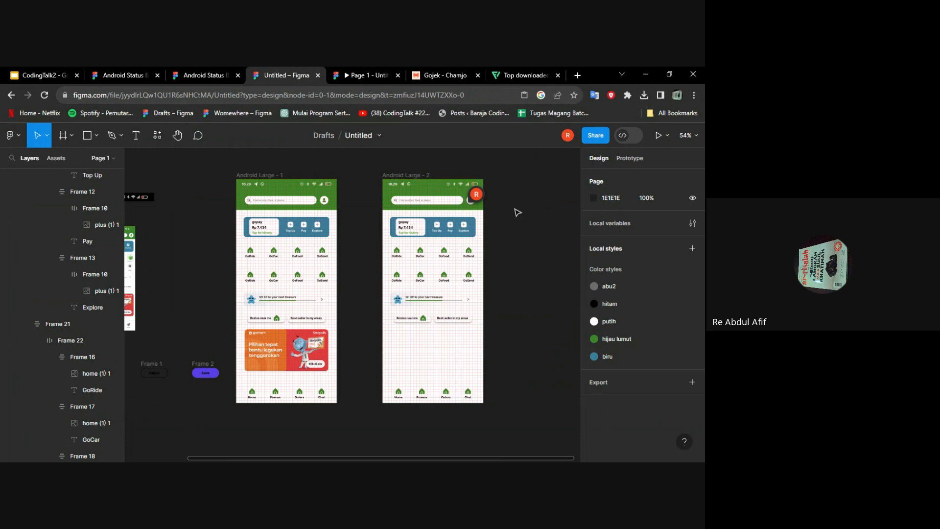
Step: Open the "test 123" comment thread from the comment list to review it, and leave comment mode
left_click(198, 145)
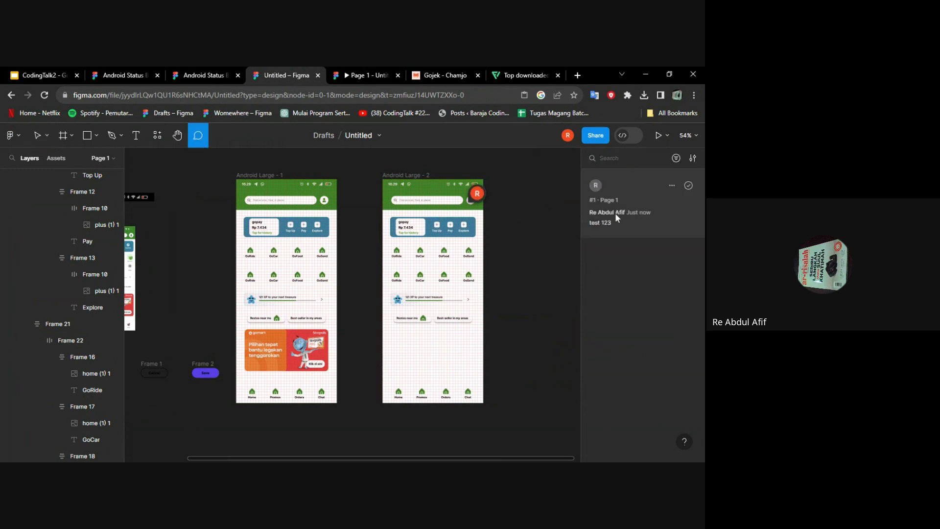
left_click(639, 226)
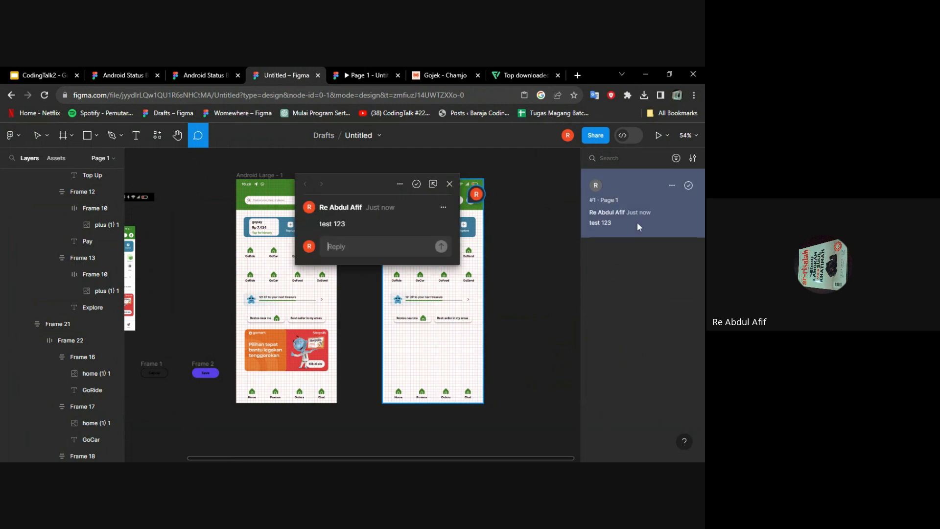
left_click(450, 184)
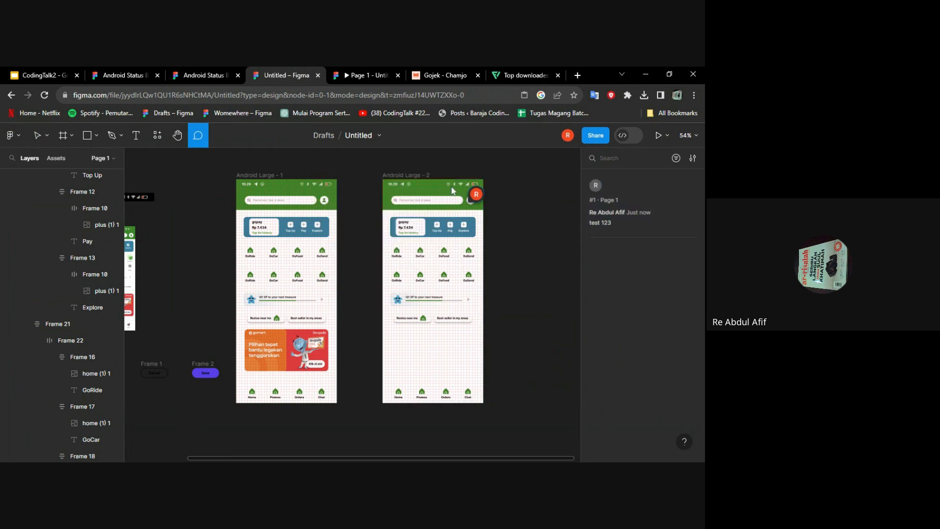
left_click(38, 136)
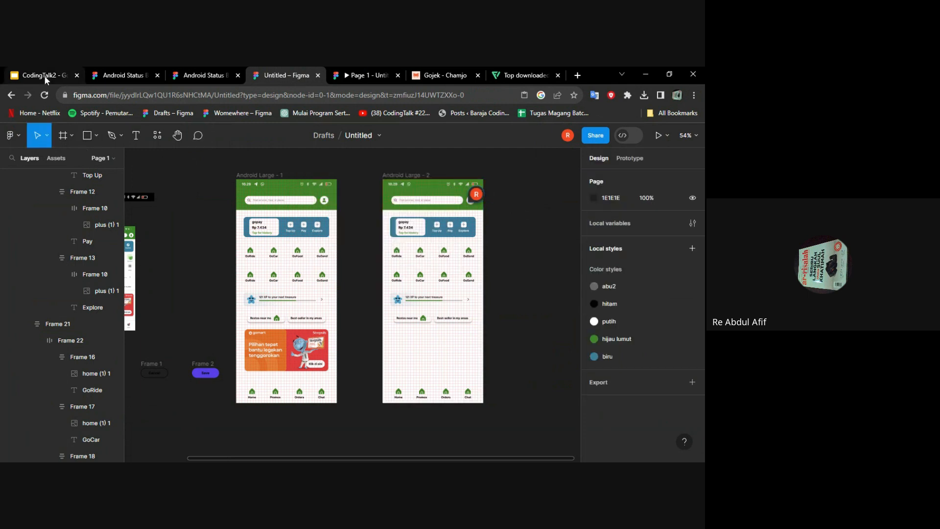
Step: Switch to the CodingTalk2 presentation, view the two "Ekspor Desain" slides, and return to the Figma design file
left_click(44, 75)
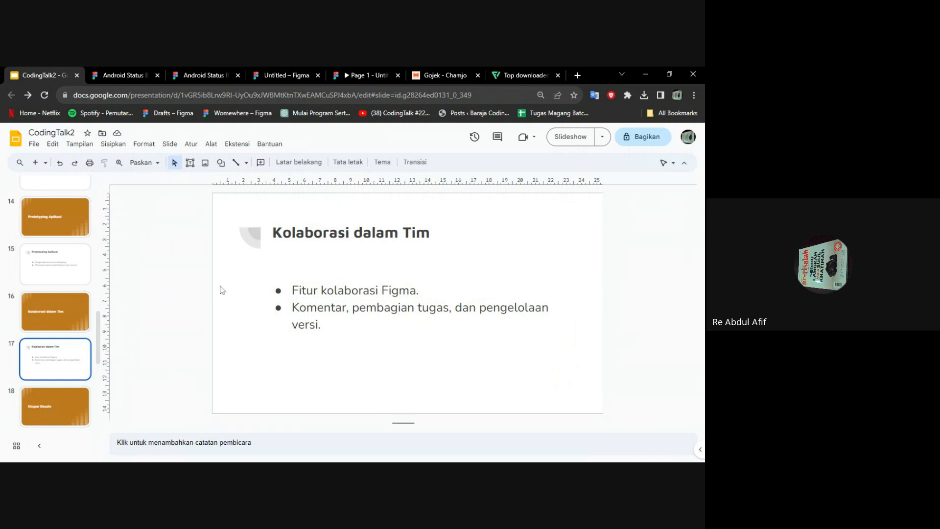
scroll(66, 316, "down", 2)
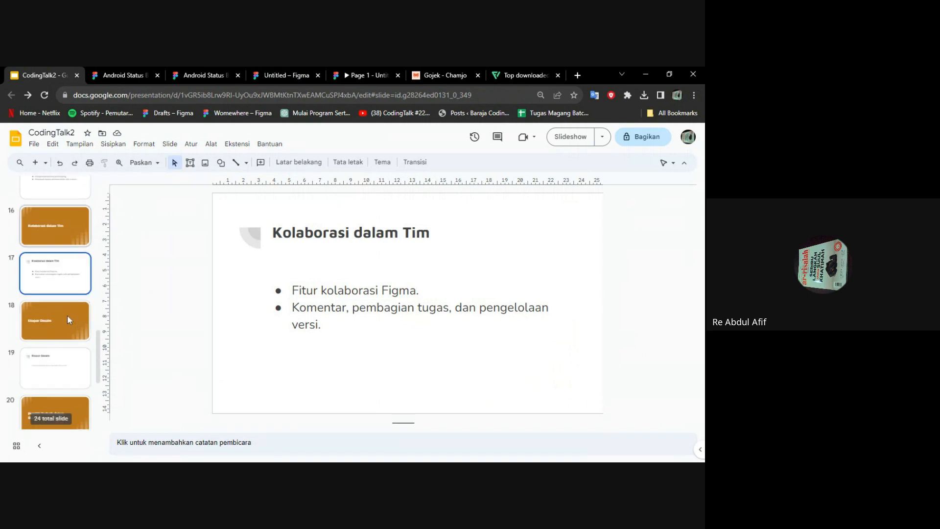
left_click(66, 327)
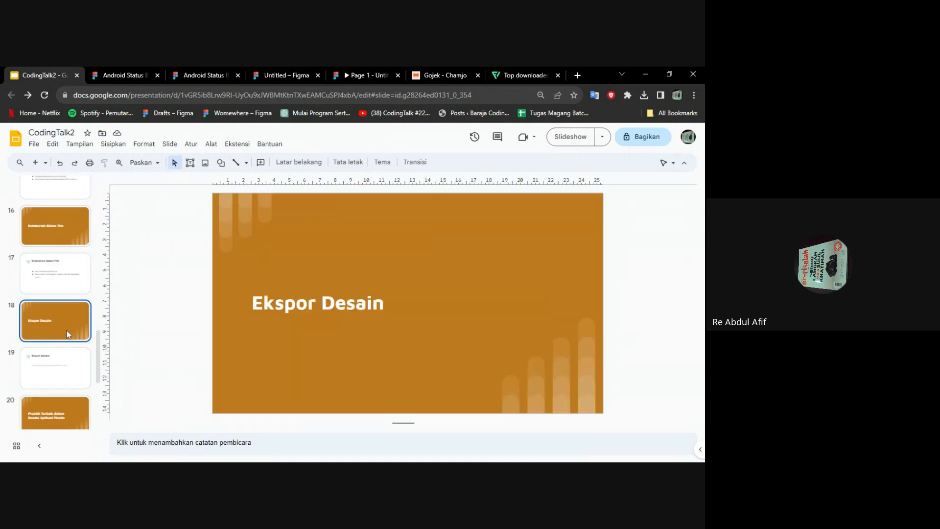
left_click(71, 362)
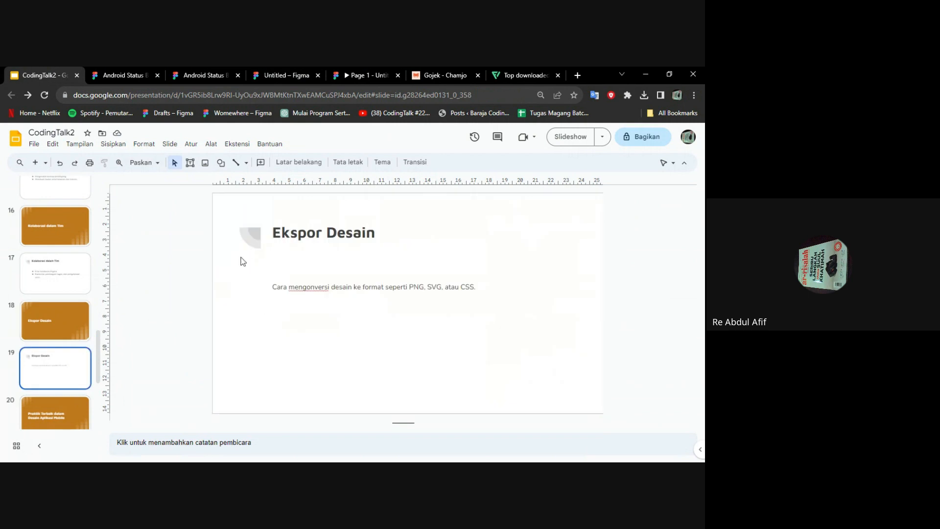
left_click(293, 75)
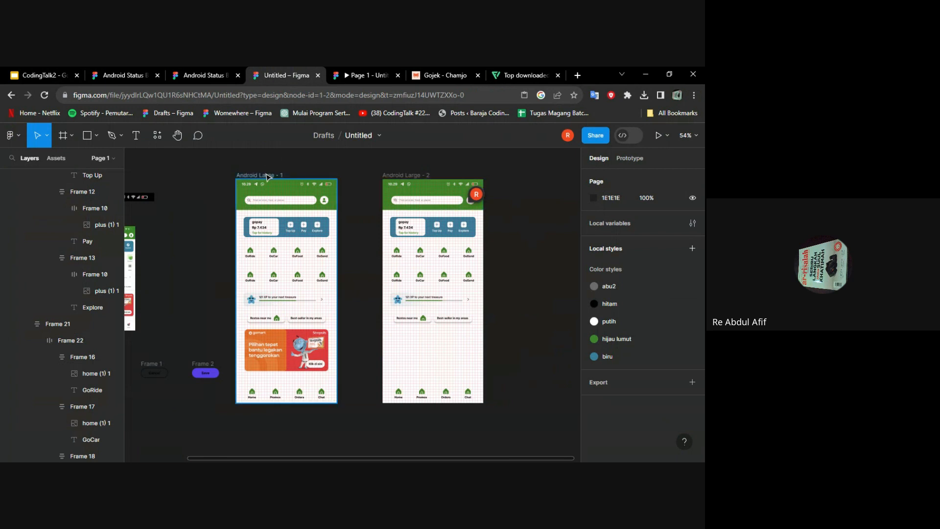
Step: Add an export setting to the Android Large - 1 frame with PNG as the format
left_click(267, 176)
scroll(288, 177, "up", 2)
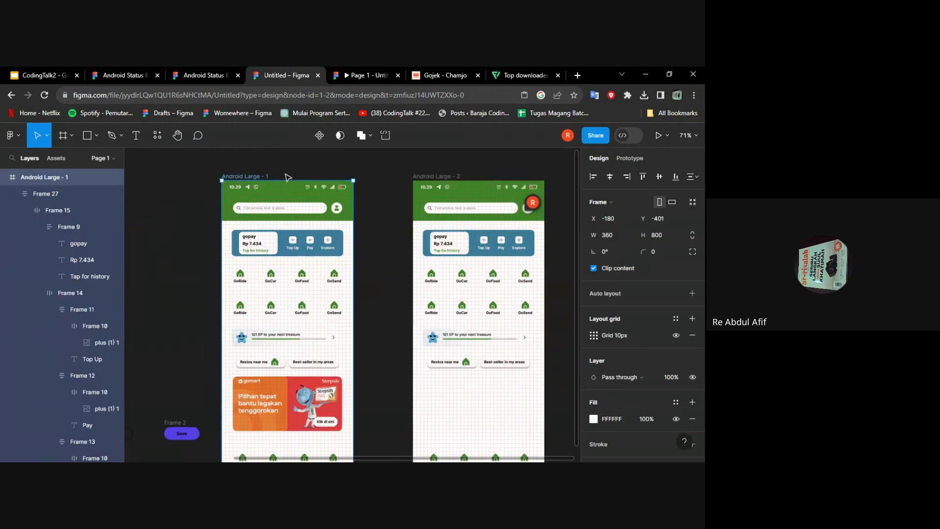
scroll(606, 272, "down", 5)
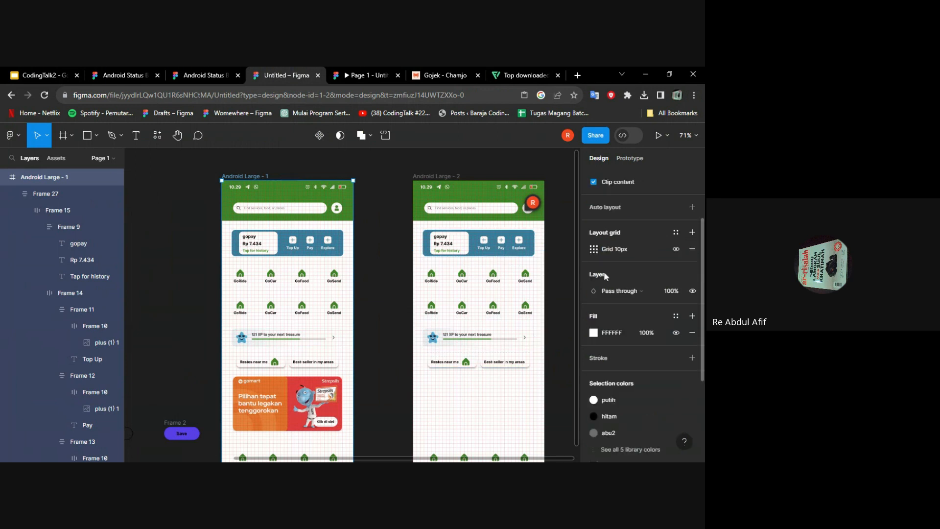
scroll(632, 258, "up", 3)
scroll(636, 216, "down", 3)
scroll(646, 255, "up", 3)
scroll(675, 275, "down", 3)
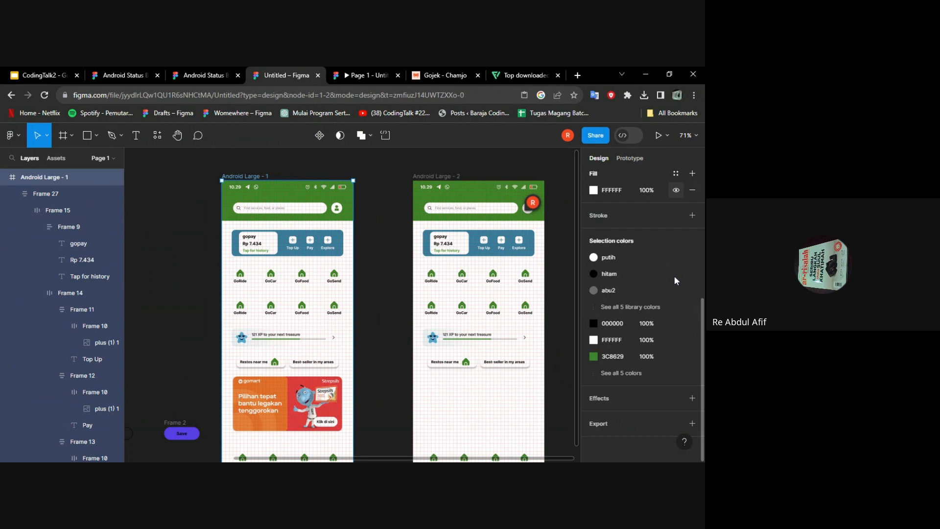
left_click(692, 424)
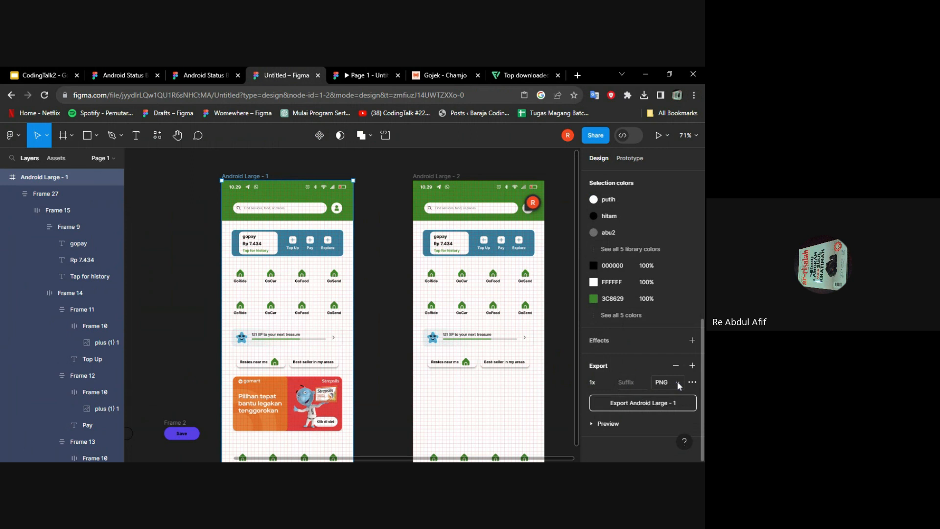
left_click(678, 384)
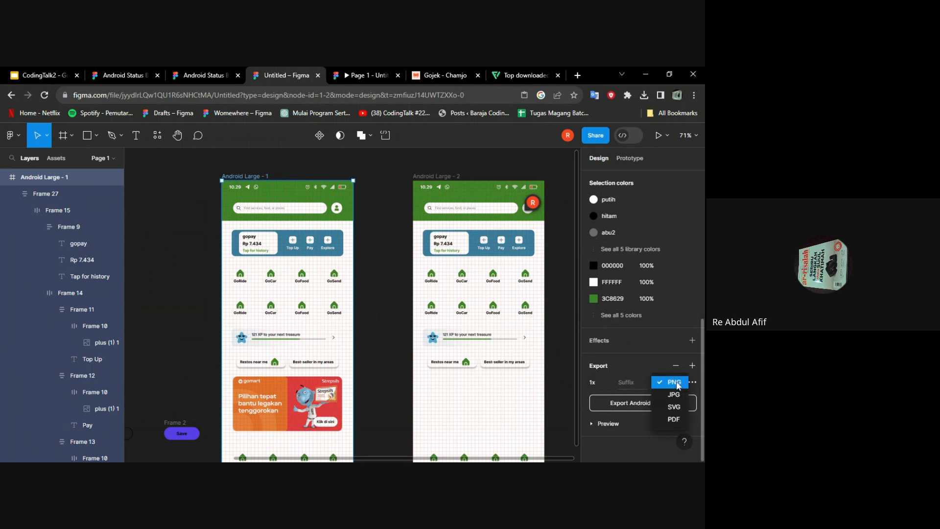
left_click(672, 384)
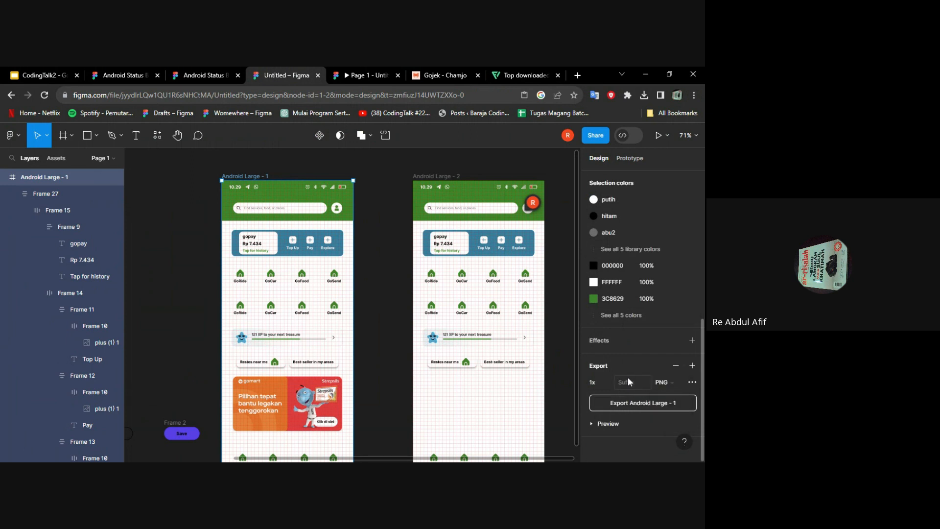
Step: Check the export preview and settings of Android Large - 1, and export the frame as a PNG at 1x
left_click(600, 387)
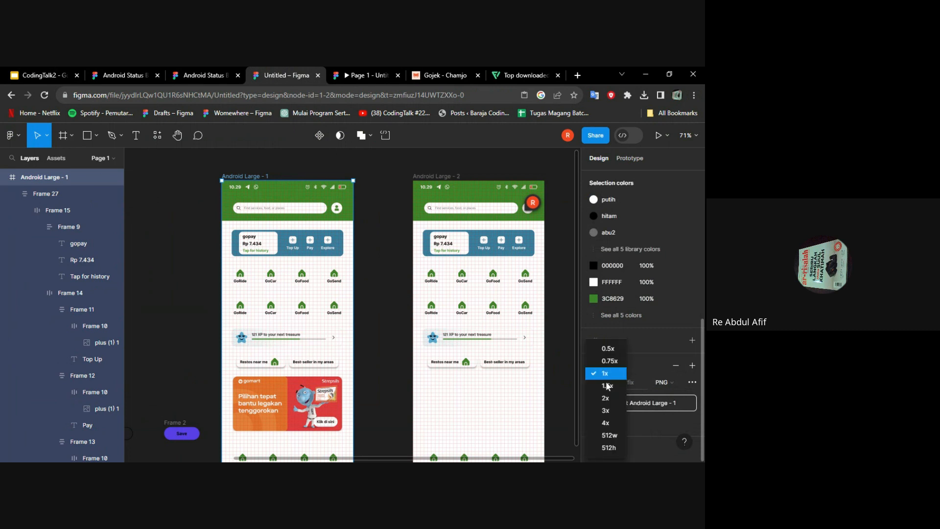
left_click(650, 425)
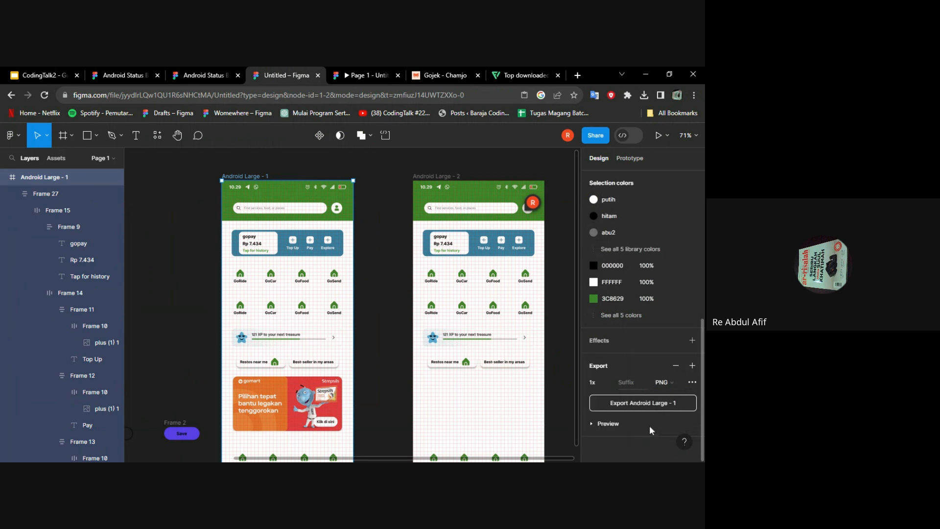
left_click(602, 423)
scroll(636, 406, "down", 3)
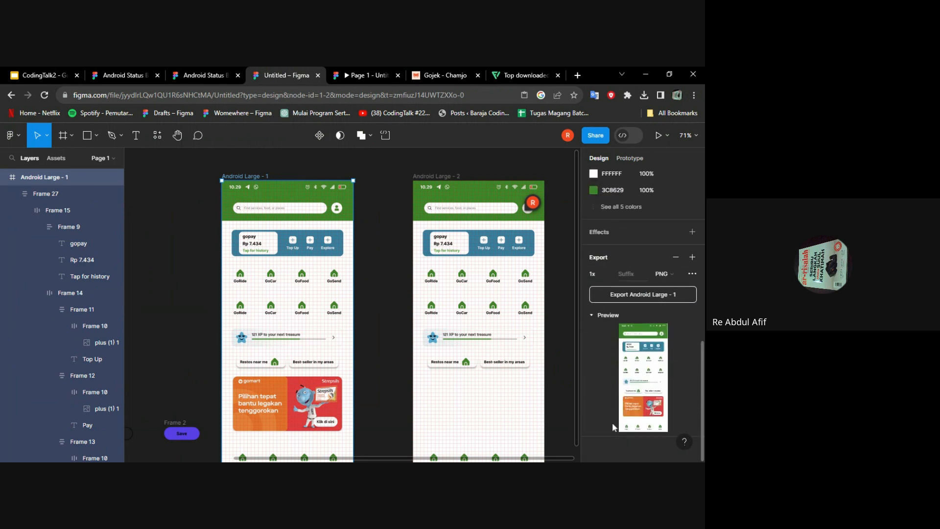
left_click(692, 274)
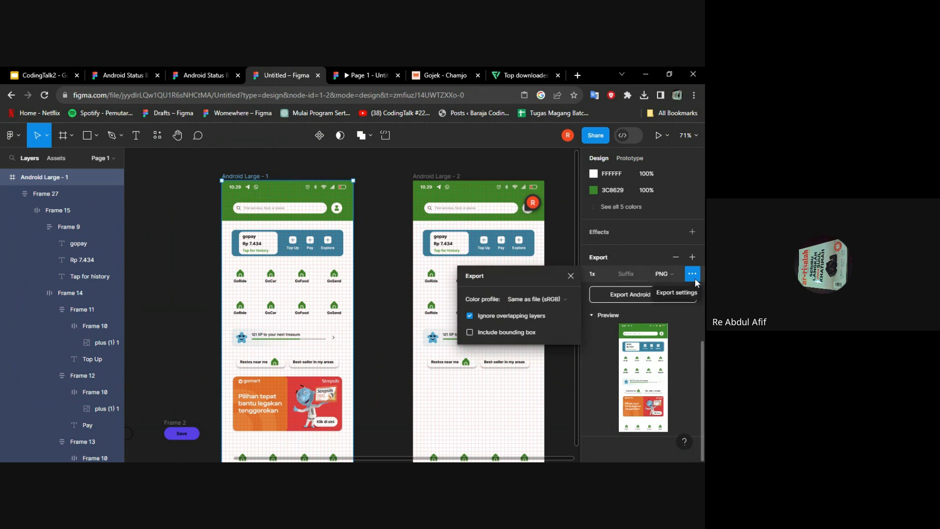
left_click(695, 278)
left_click(633, 297)
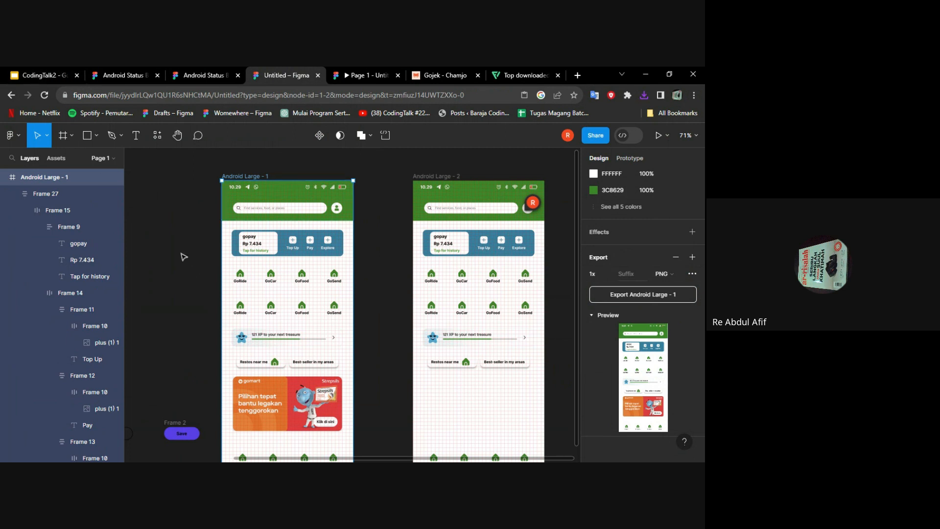
Step: Open the exported Android Large - 1.png from the Downloads folder in File Explorer to check it, and minimize the folder window
key("alt+Tab")
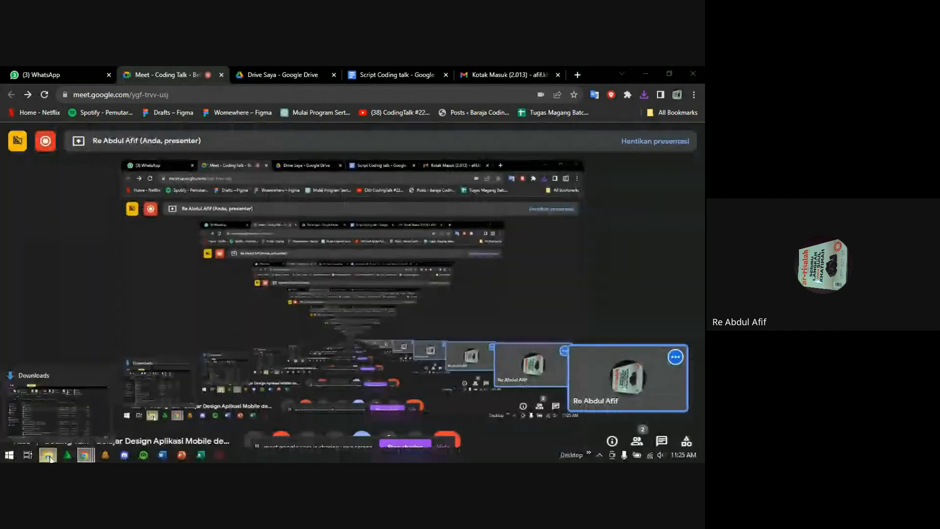
left_click(51, 459)
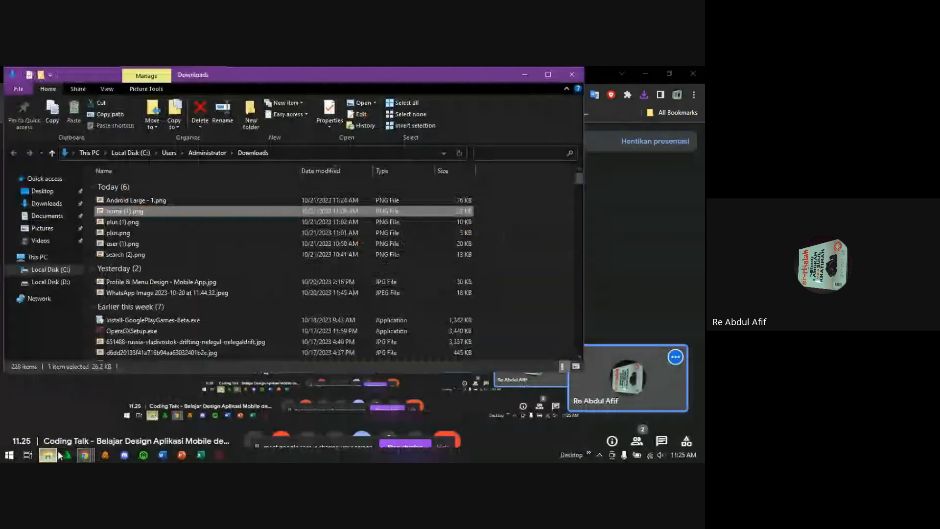
left_click(145, 200)
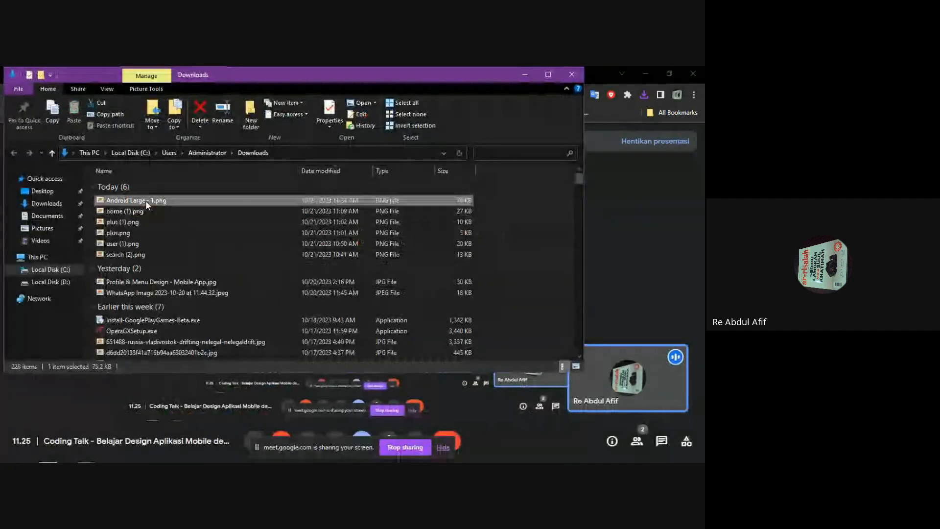
left_click(526, 75)
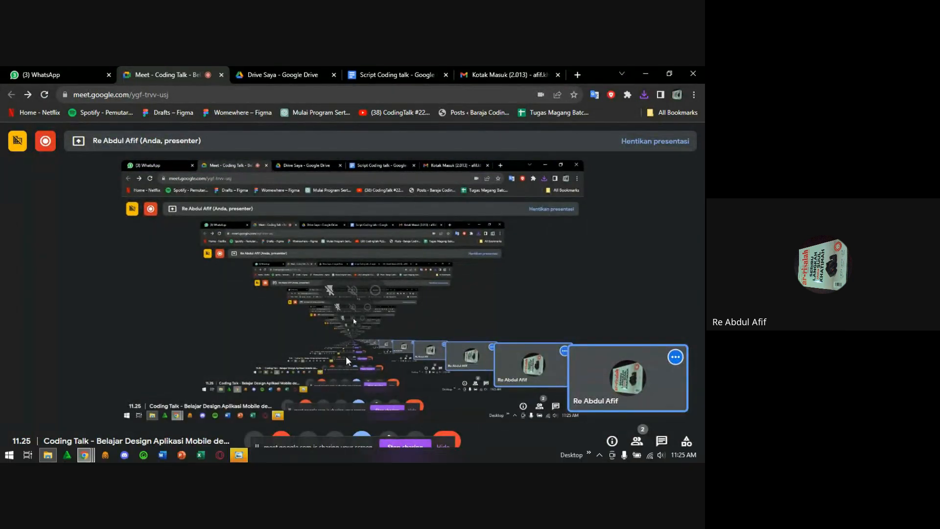
Step: Check the exported Android Large - 1.png in Windows Photo Viewer, minimize it, and return to the Figma file with nothing selected
left_click(239, 455)
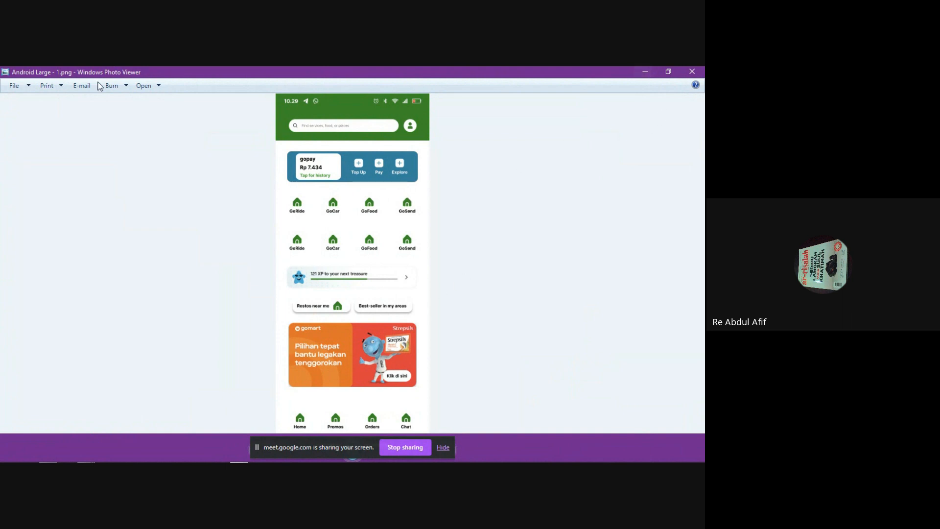
left_click(644, 74)
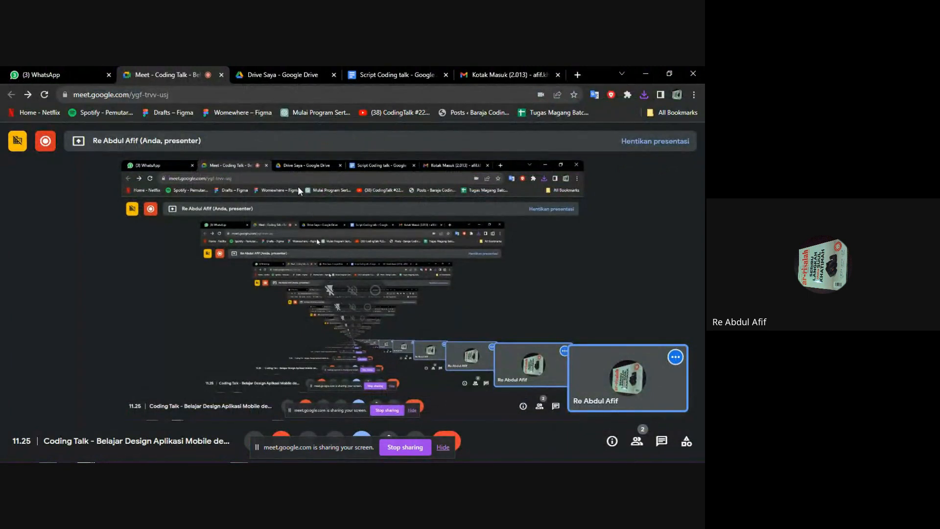
key("alt+Tab")
key("alt+Tab")
key("alt+Tab")
key("alt+Tab")
key("alt+Tab")
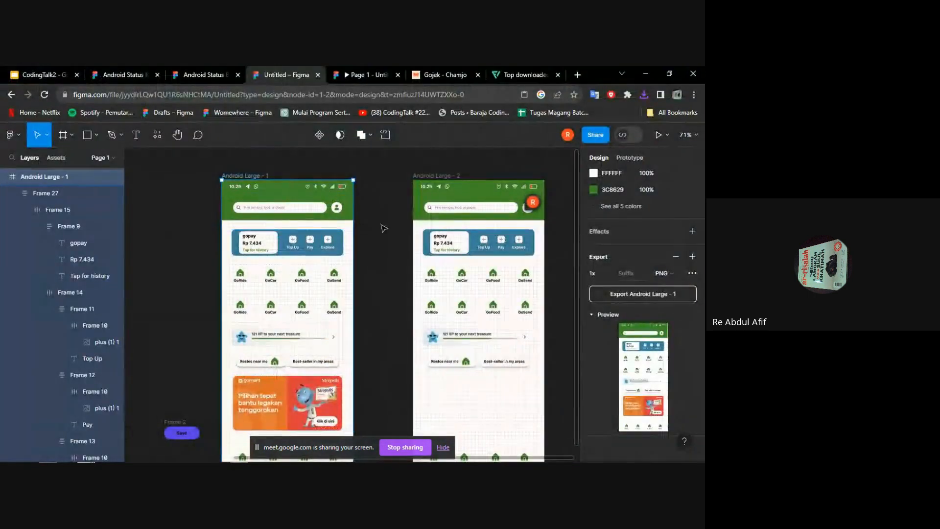
left_click(398, 210)
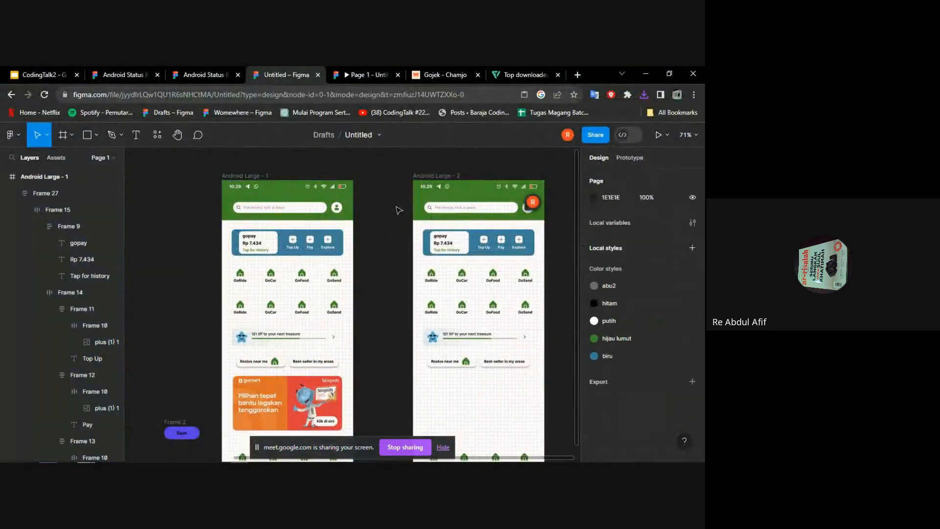
Step: Switch to the CodingTalk2 presentation and view the two "Praktik Terbaik dalam Desain Aplikasi Mobile" slides
left_click(52, 74)
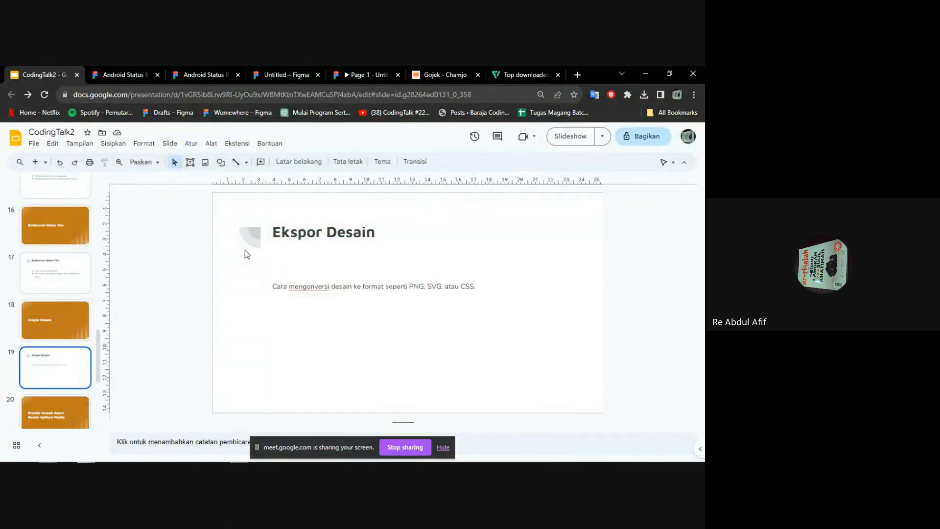
scroll(63, 315, "down", 2)
left_click(76, 338)
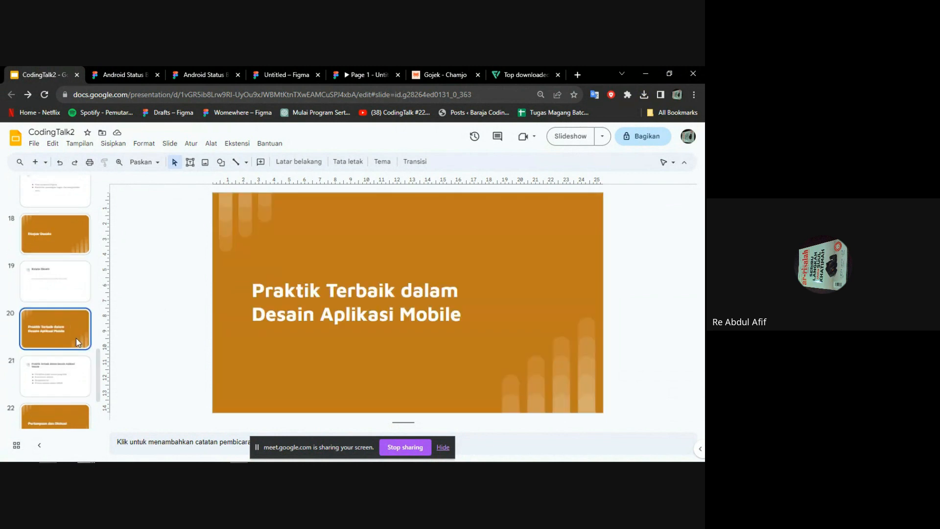
left_click(64, 371)
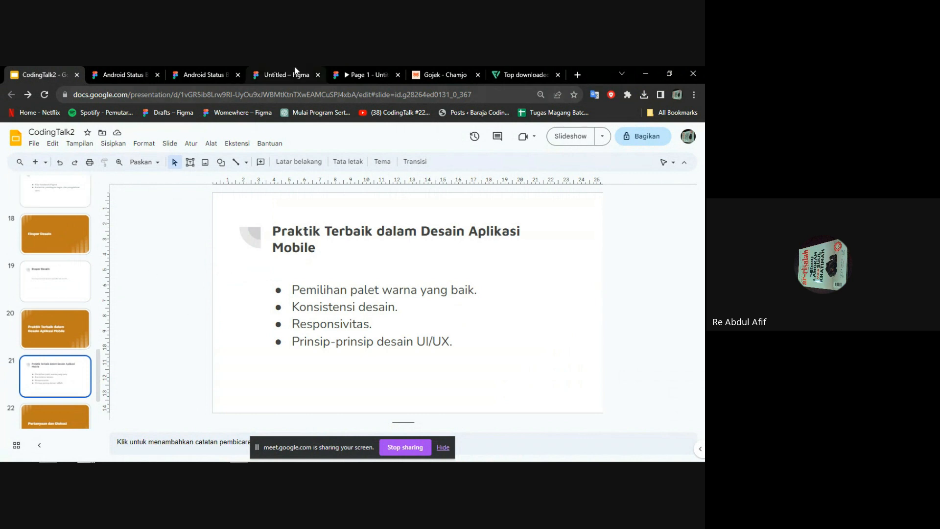
Step: Return to the Figma design file with Android Large - 2 in view and stop the Google Meet screen sharing
mouse_move(295, 70)
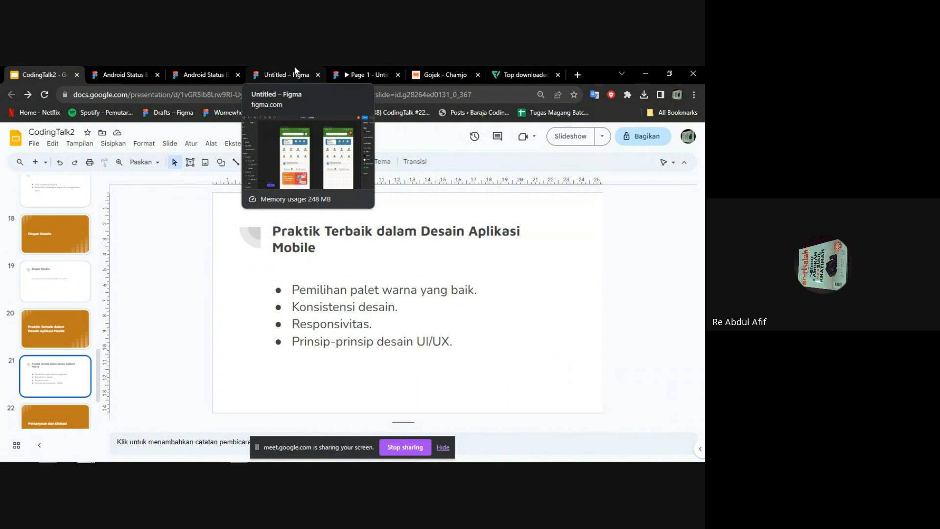
left_click(295, 72)
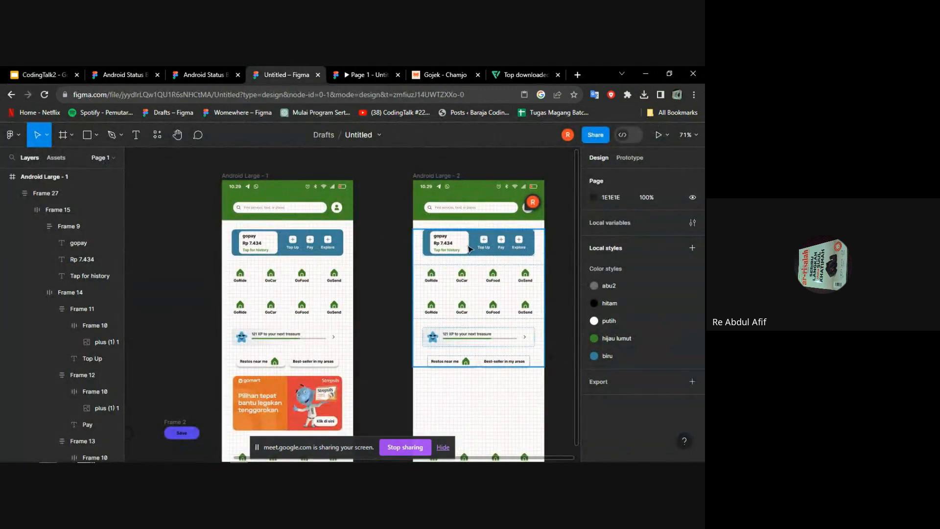
scroll(468, 249, "up", 5)
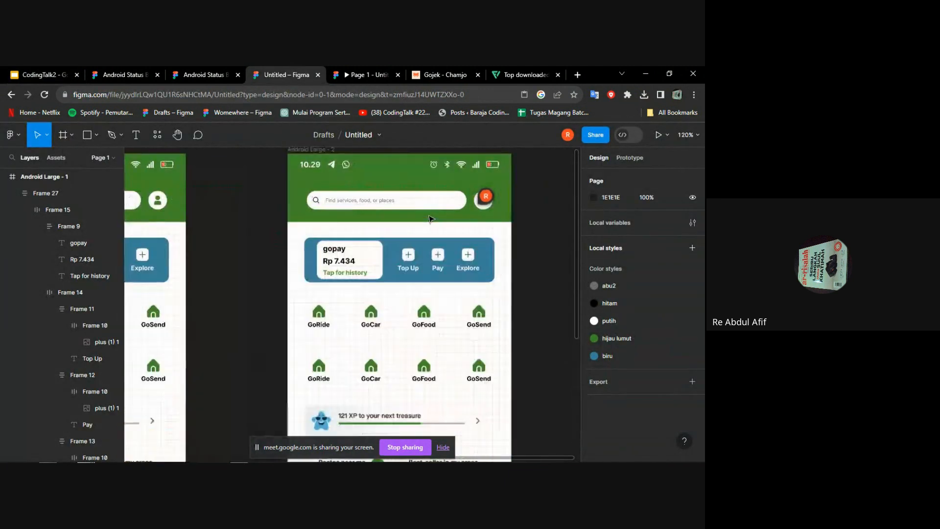
key("alt+Tab")
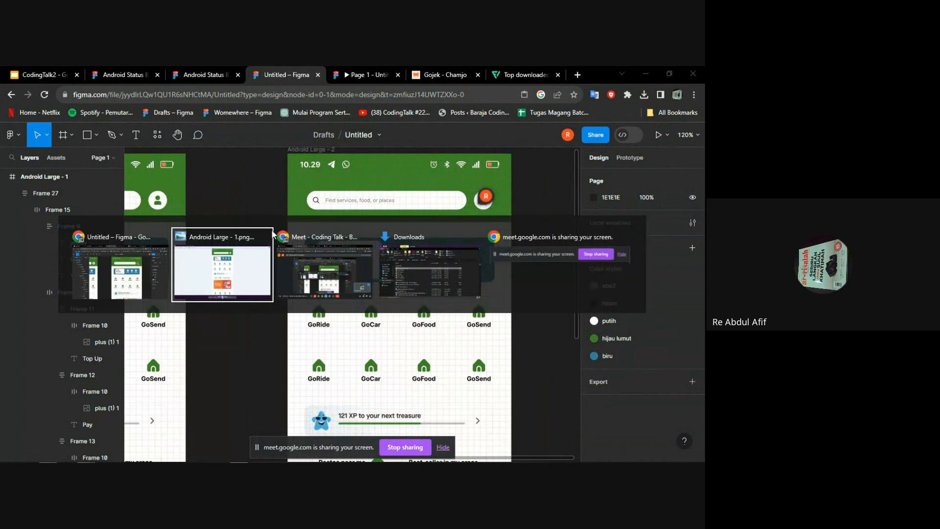
key("Escape")
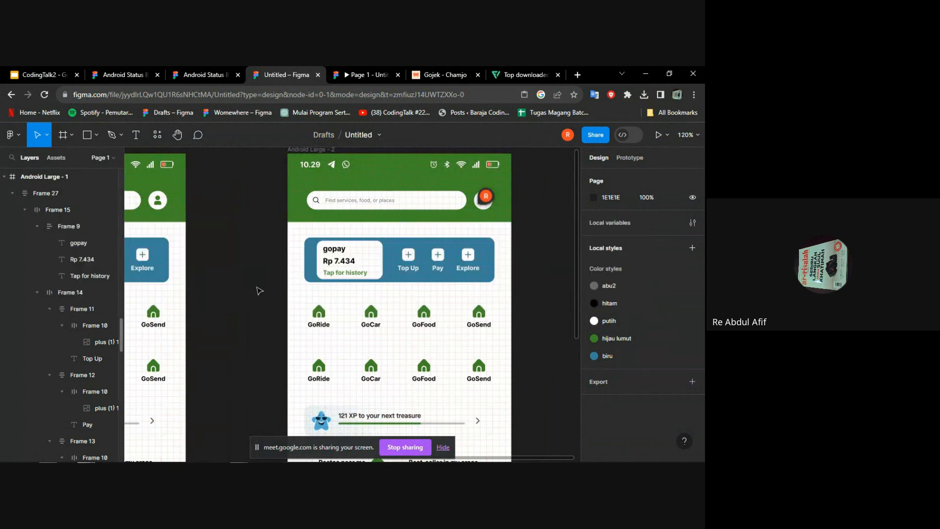
left_click(414, 451)
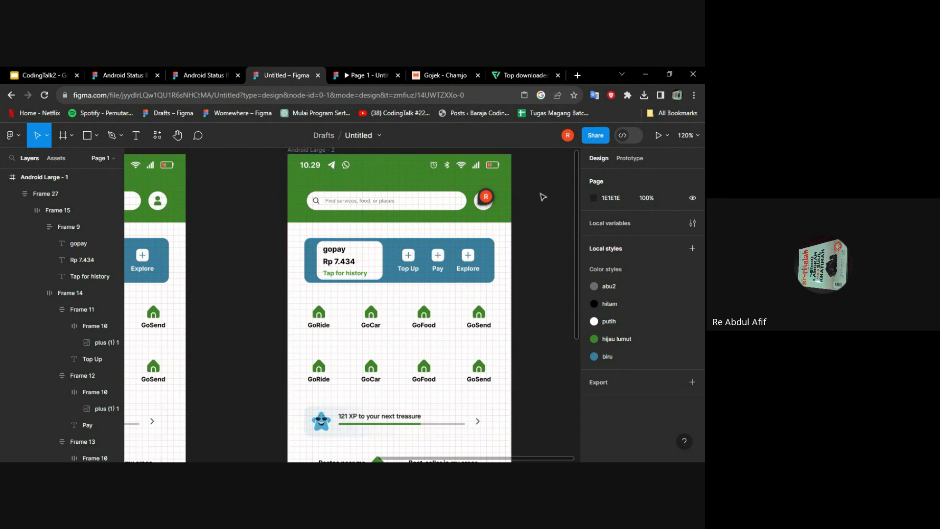
Step: Inspect the properties of the search placeholder text and of the main content frame in Android Large - 2
mouse_move(489, 198)
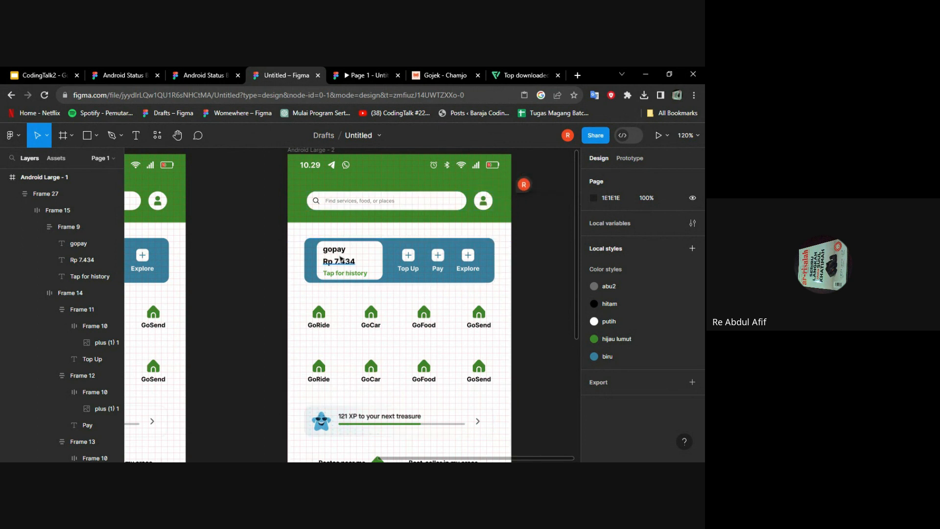
scroll(341, 260, "up", 3)
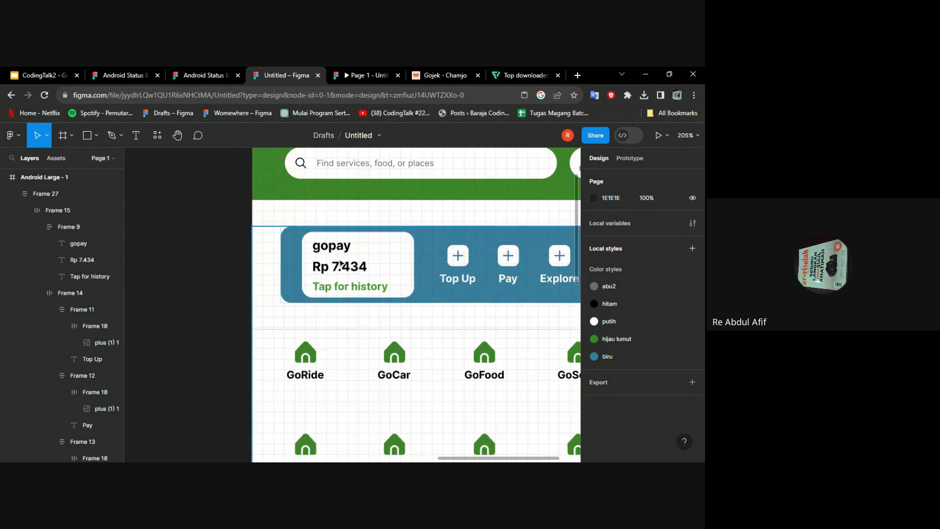
scroll(341, 263, "down", 5)
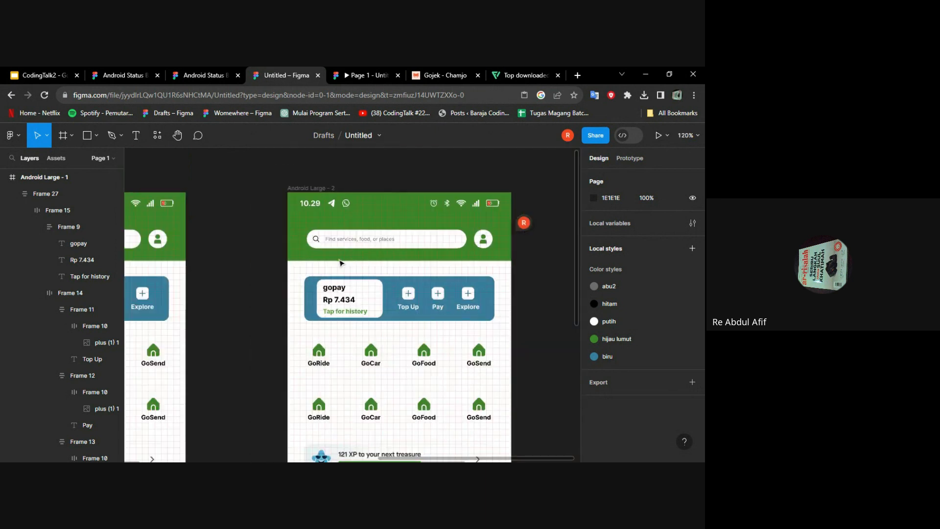
scroll(341, 263, "up", 3)
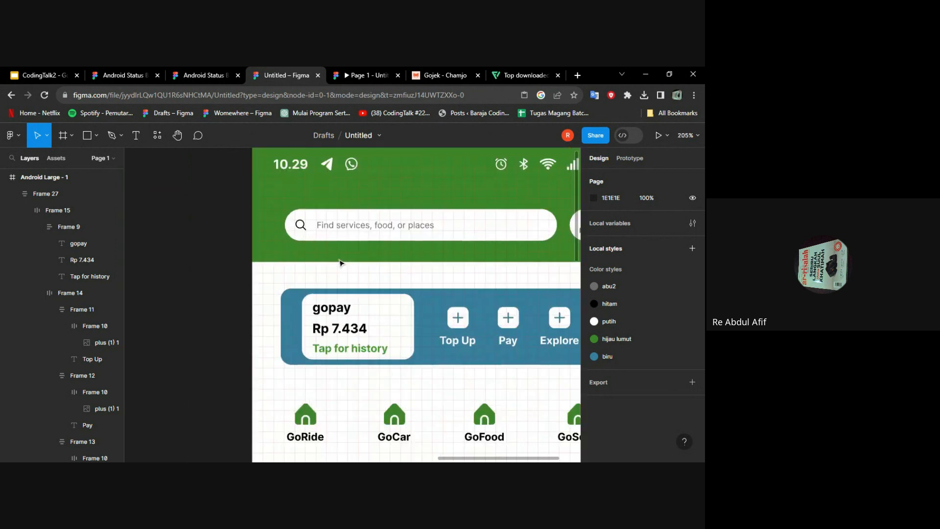
double_click(381, 227)
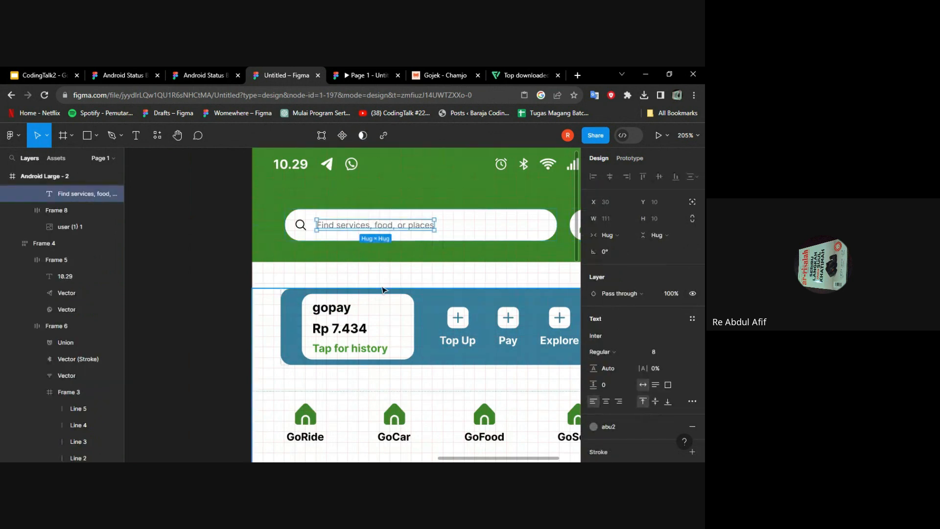
left_click(412, 275)
scroll(410, 289, "down", 2)
left_click(409, 288)
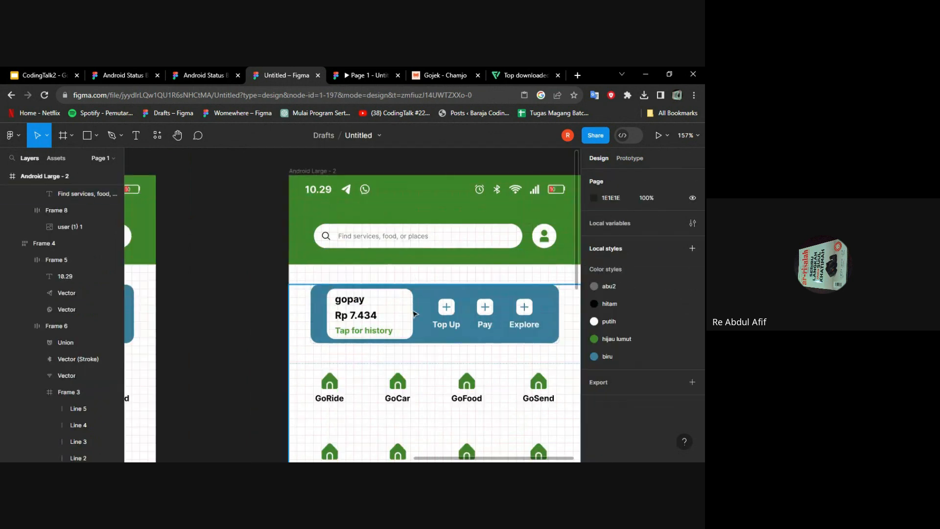
scroll(407, 294, "down", 2)
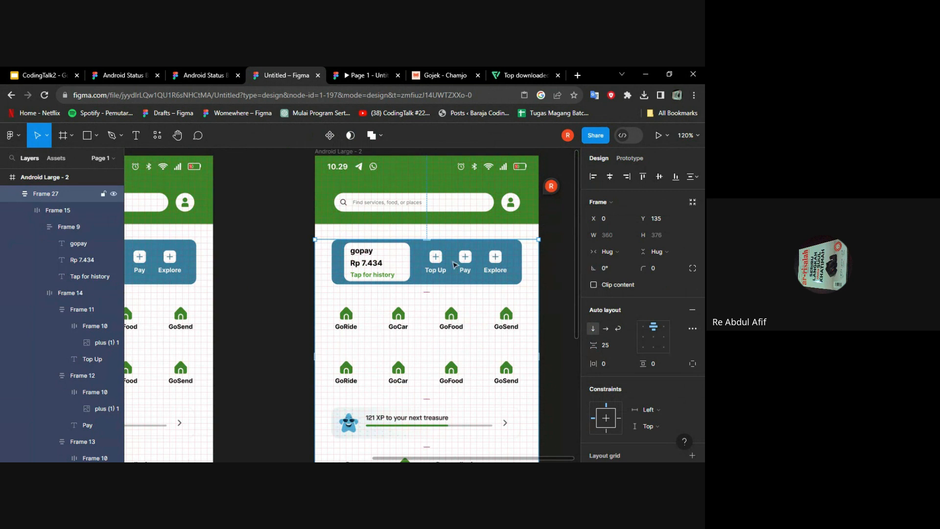
Step: Examine the lower sections of both home screens and inspect the layout of the Home, Promos, Orders and Chat navigation frame in Android Large - 1
scroll(436, 259, "down", 5)
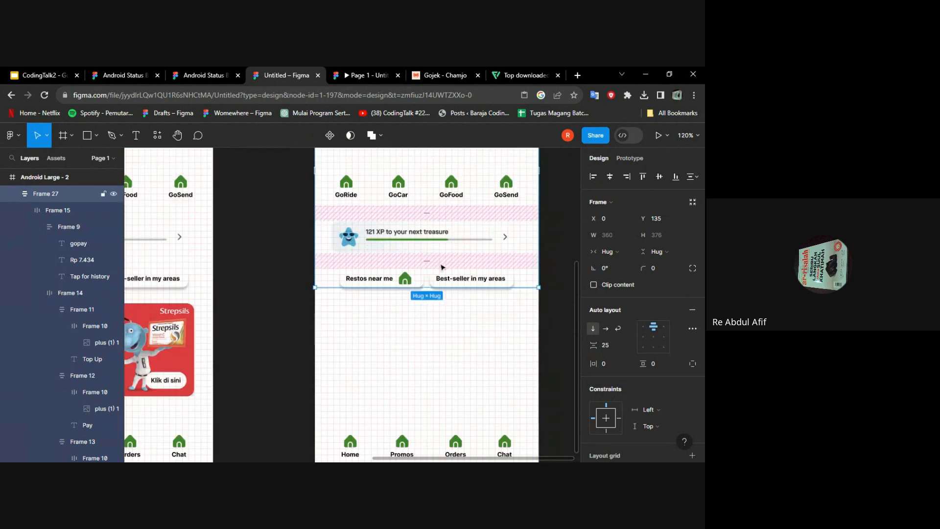
scroll(443, 262, "up", 3)
scroll(443, 261, "right", 4)
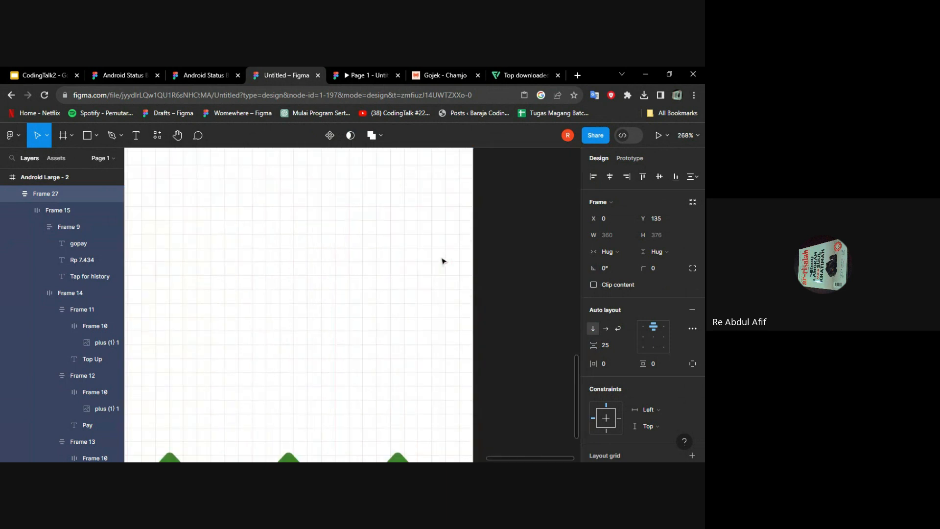
scroll(443, 261, "down", 4)
scroll(443, 261, "left", 3)
scroll(444, 261, "left", 4)
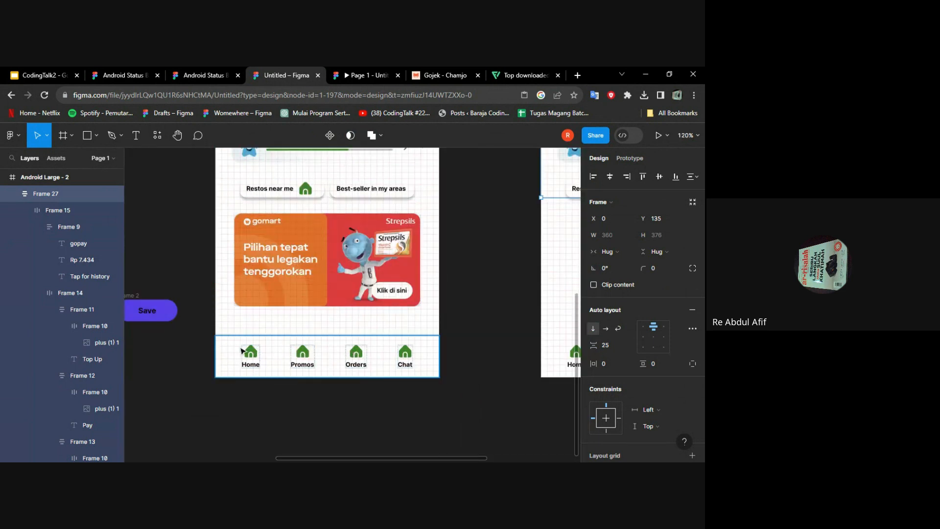
left_click(278, 349)
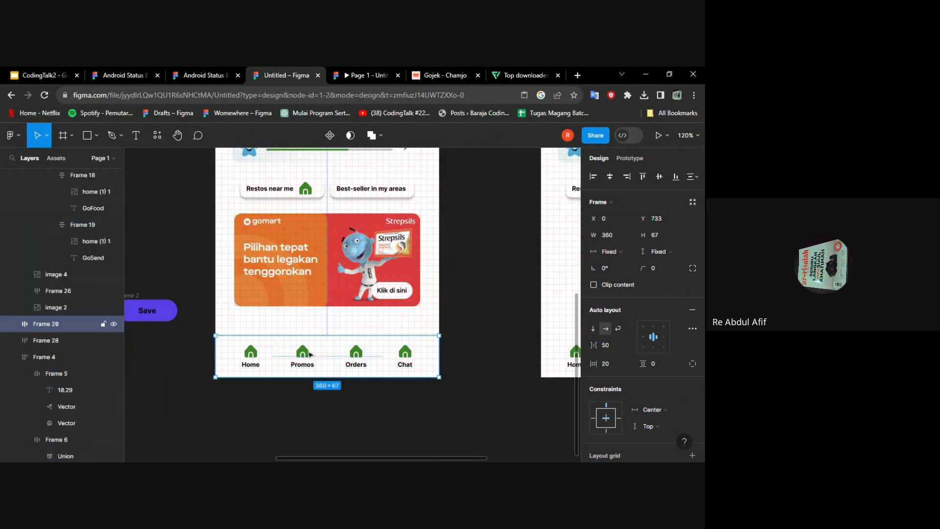
scroll(251, 356, "up", 2)
scroll(252, 357, "up", 6)
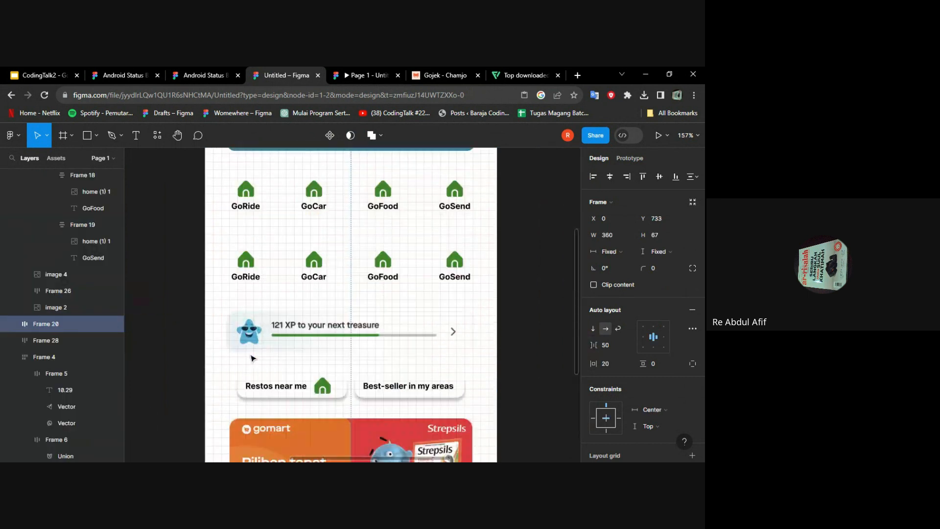
scroll(313, 311, "down", 2)
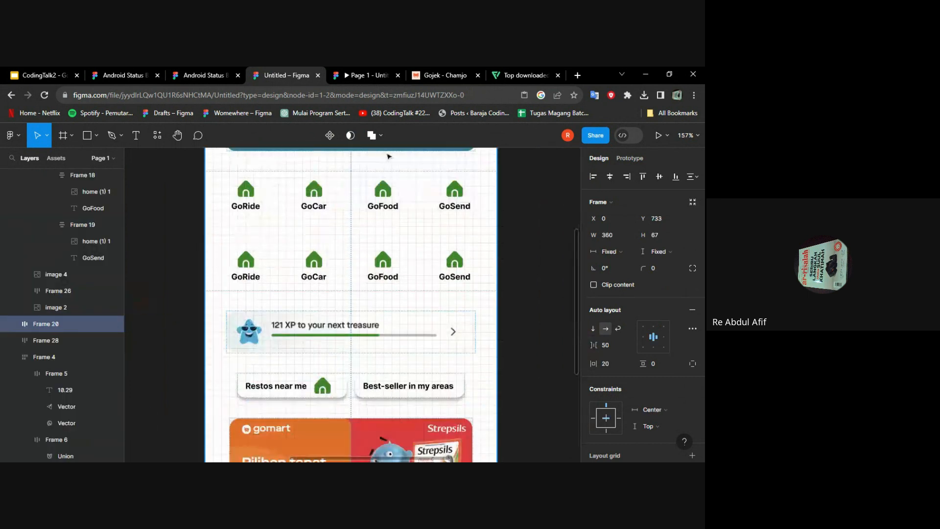
Step: Switch to Flaticon, close the home icon editor, and browse the Top icon fonts page down to its end
left_click(522, 72)
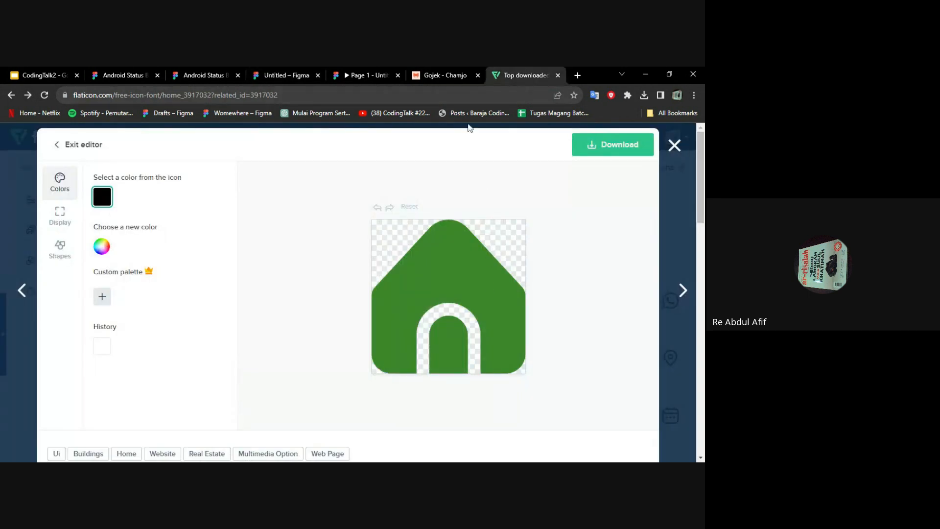
left_click(680, 147)
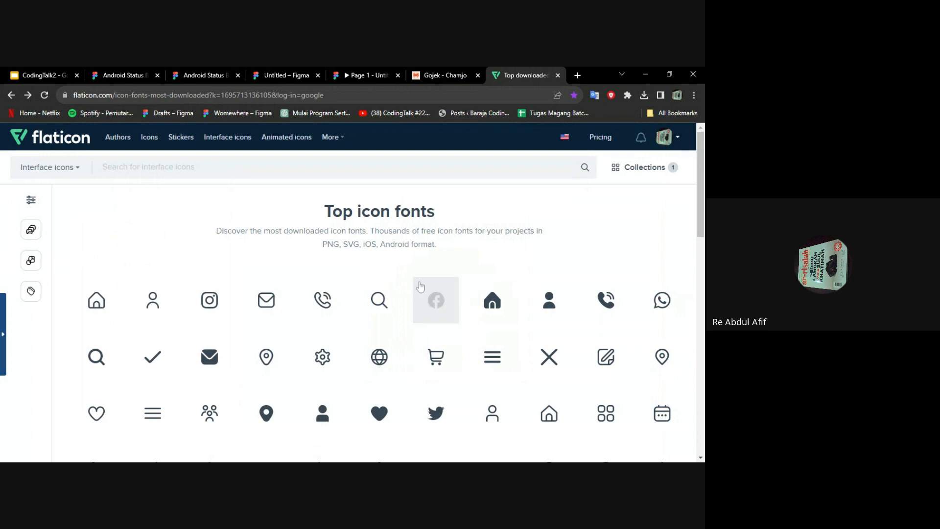
scroll(504, 227, "down", 2)
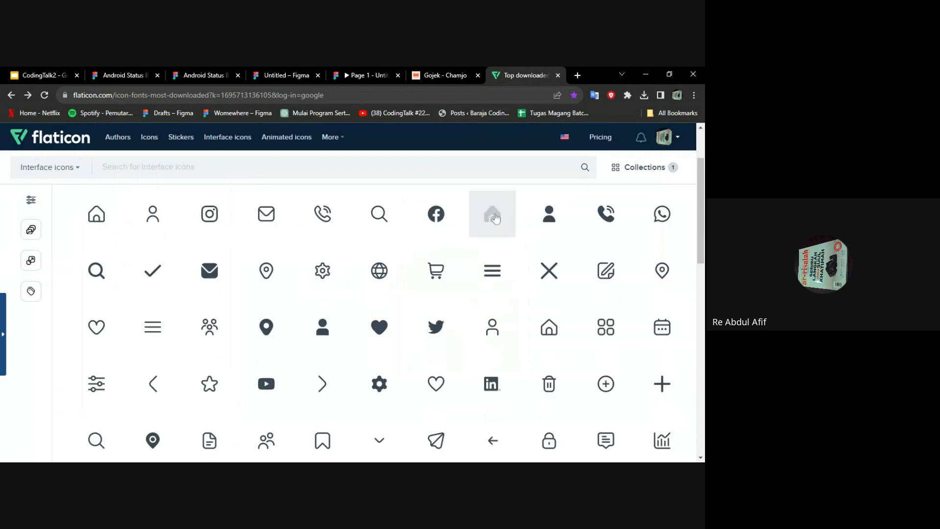
scroll(513, 233, "down", 2)
scroll(336, 299, "down", 4)
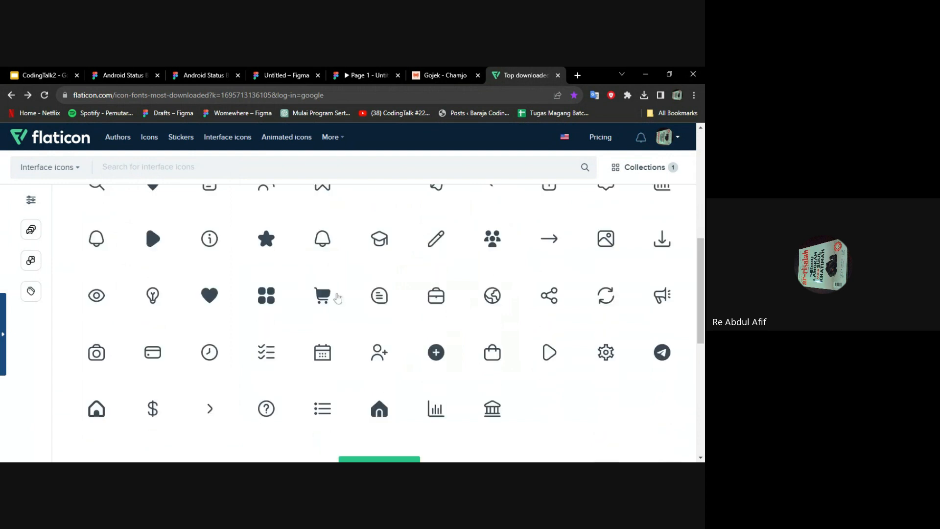
scroll(513, 321, "down", 2)
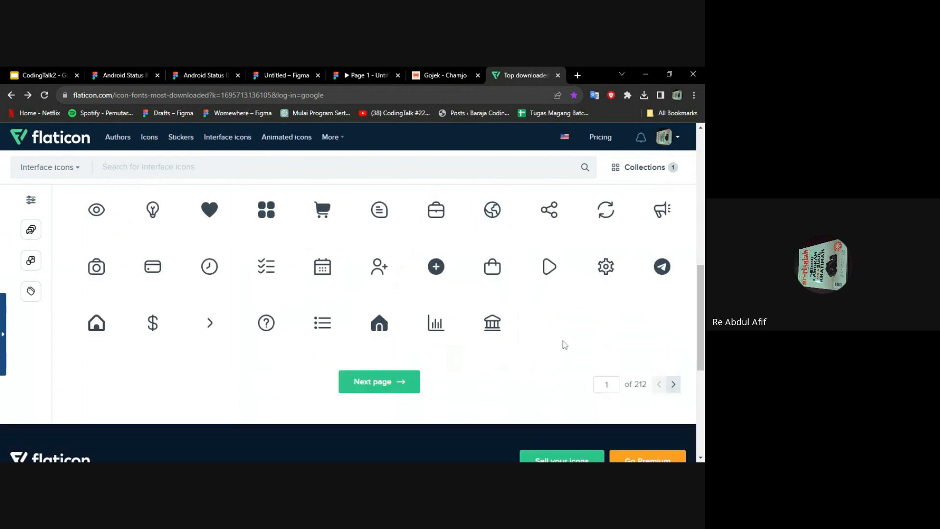
Step: Return to the Figma design file and review the header, gopay card and service icons of Android Large - 1
left_click(317, 70)
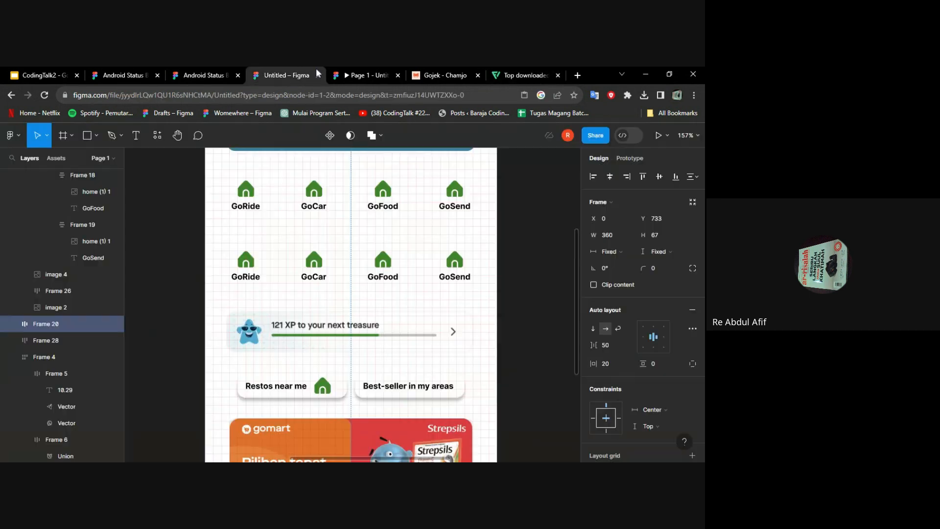
scroll(418, 321, "up", 5)
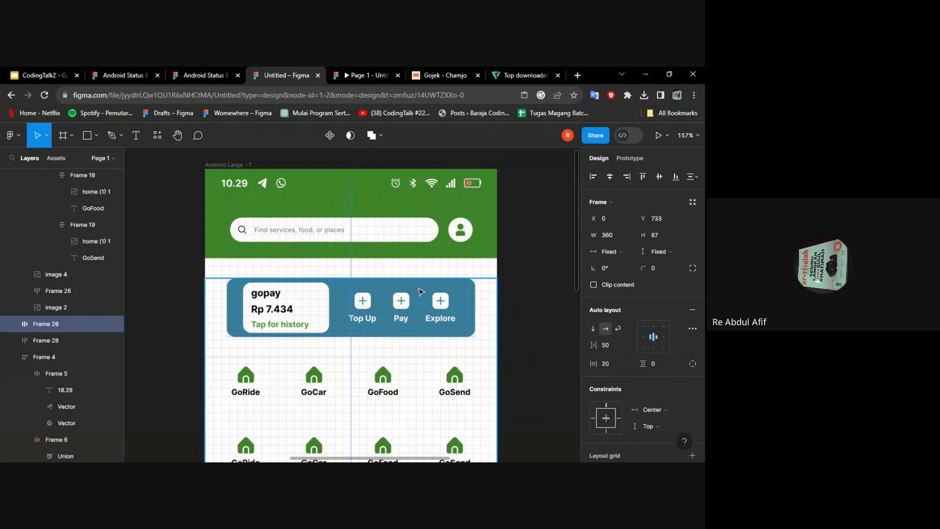
scroll(426, 238, "down", 2)
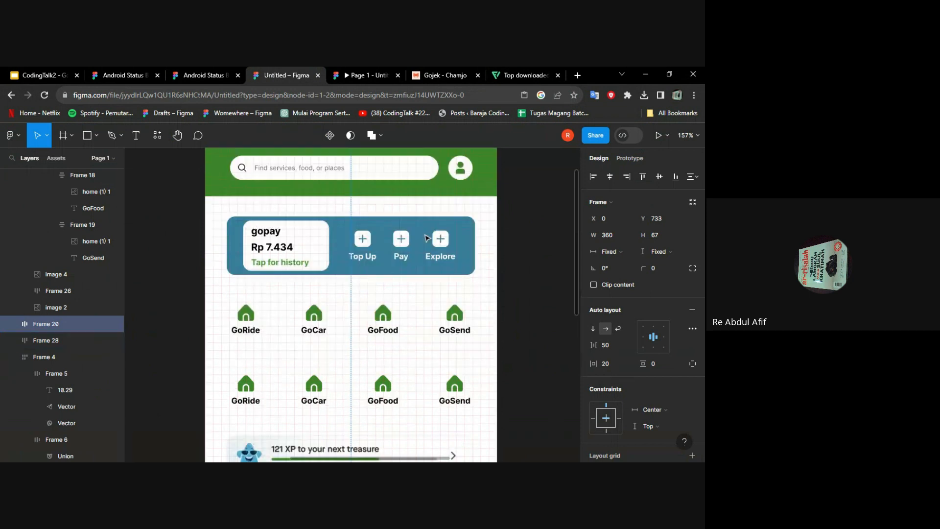
Step: Switch to the CodingTalk2 presentation and view the "Pertanyaan dan Diskusi" and "Terima Kasih" slides
left_click(43, 77)
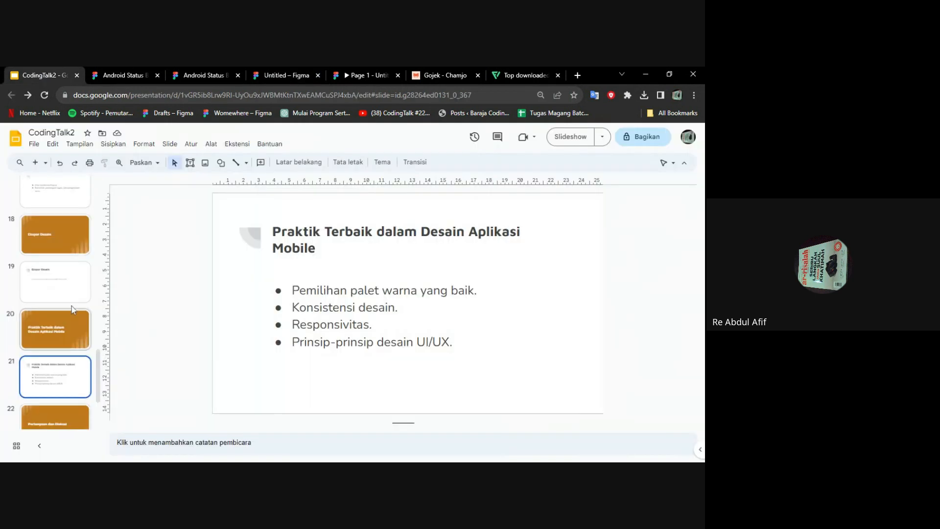
scroll(68, 307, "down", 2)
left_click(66, 342)
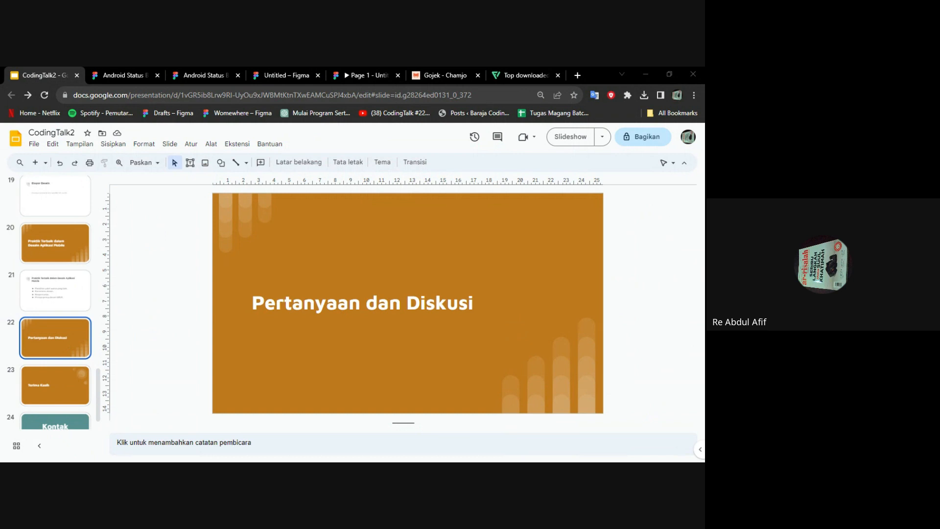
left_click(65, 386)
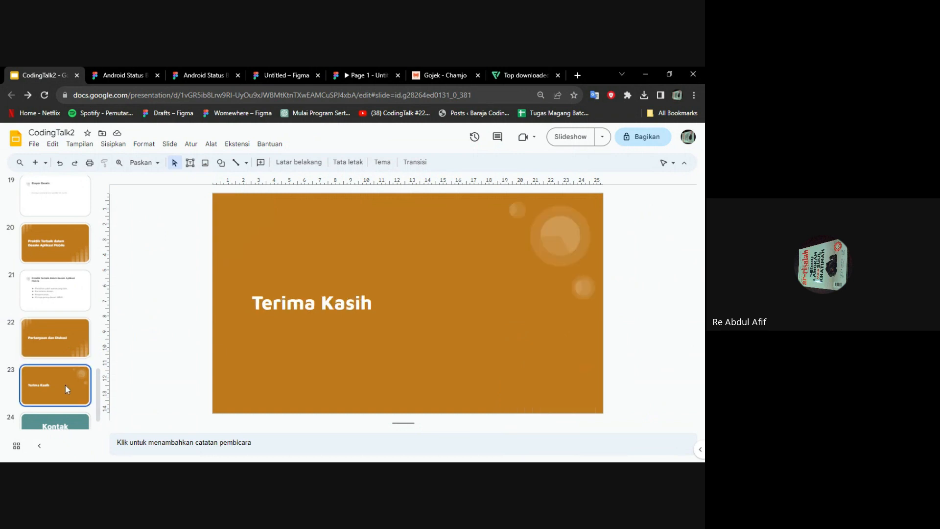